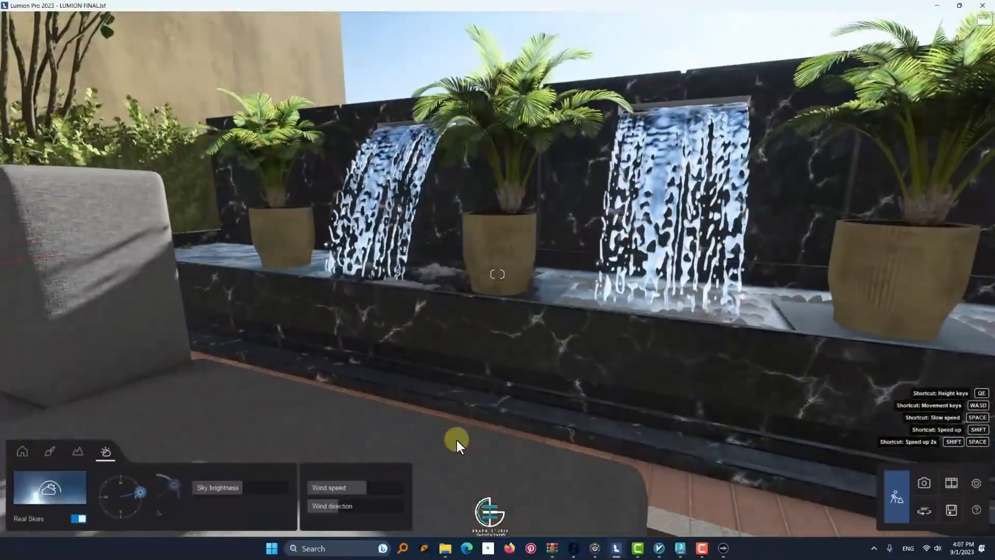
Open the terrace paving's material in the material editor and examine its texture placement settings
right_drag(456, 439, 766, 373)
key(w)
right_drag(410, 387, 561, 333)
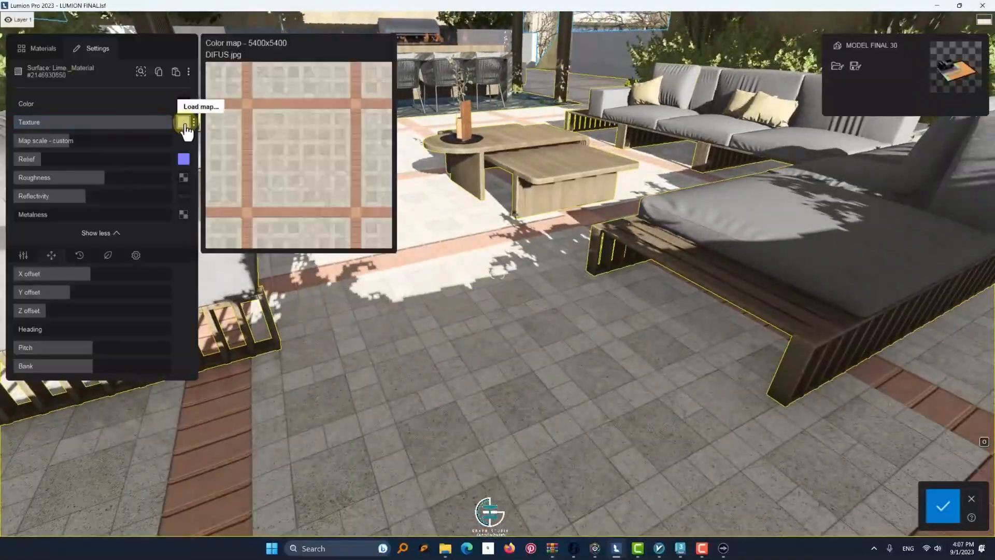
mouse_move(185, 161)
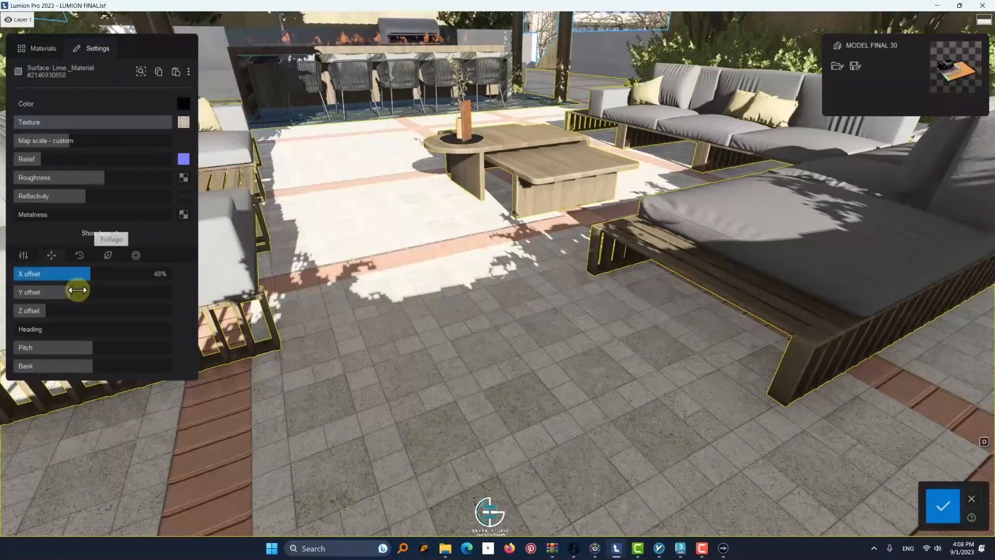
Select the yellow sofa cushions' material, open its colour picker and save the material
key(w)
right_drag(491, 393, 557, 373)
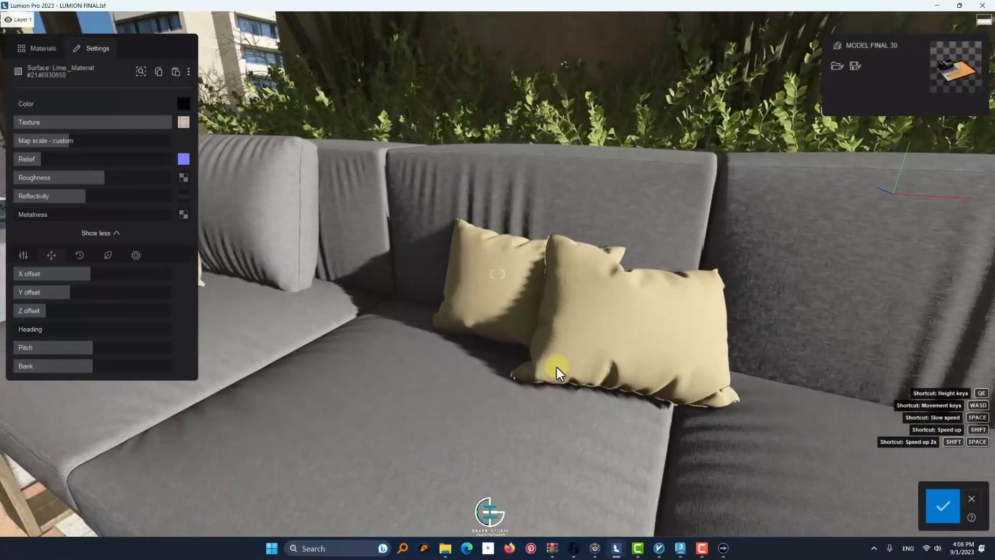
mouse_move(183, 126)
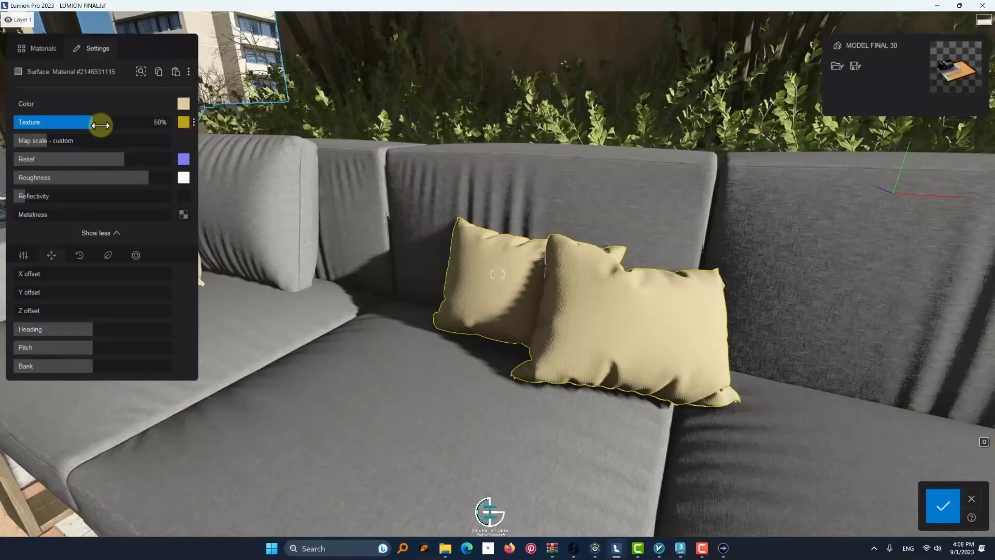
click(183, 105)
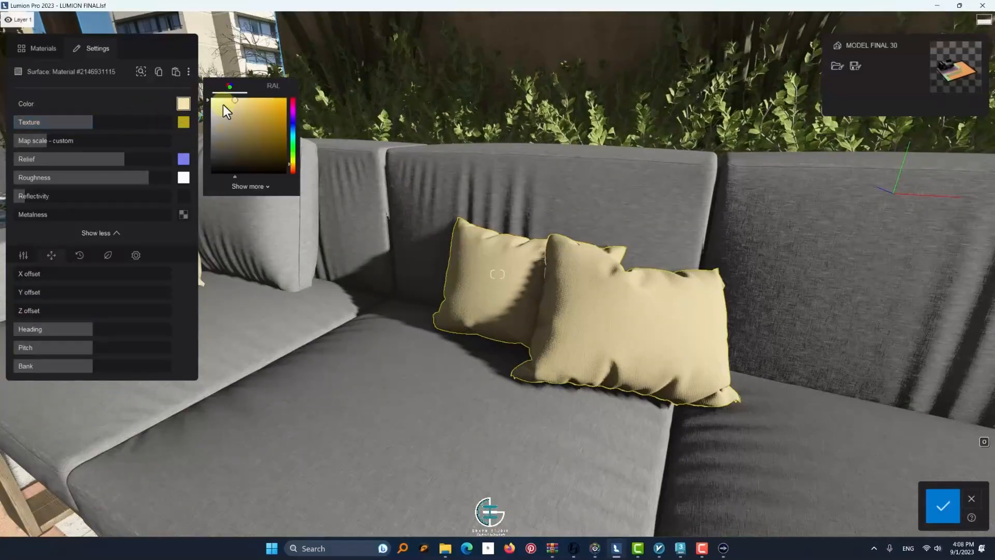
click(940, 507)
Select the wood material of the pergola over the outdoor kitchen, open its foliage settings and save
key(w)
right_drag(192, 176, 483, 290)
key(w)
key(s)
middle_drag(546, 188, 473, 287)
click(473, 287)
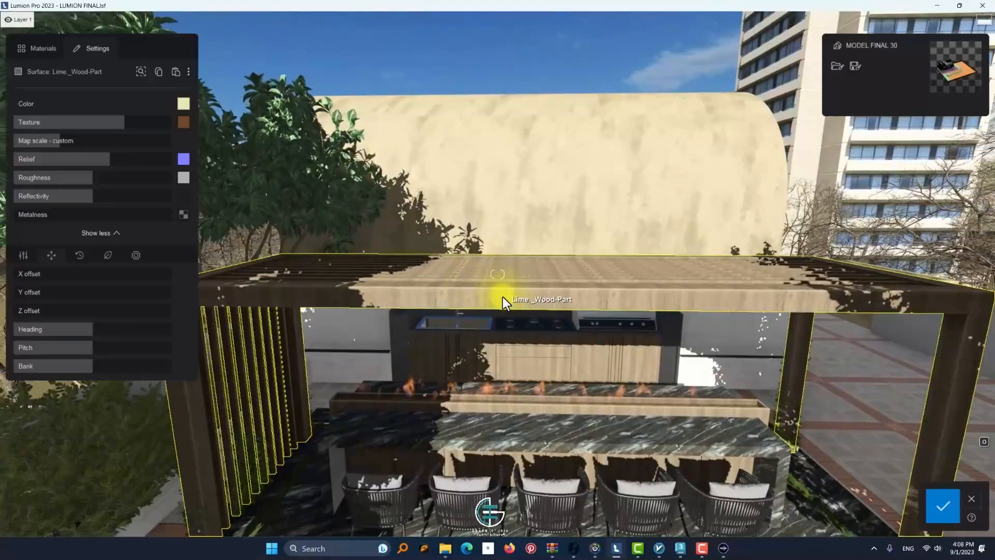
click(108, 256)
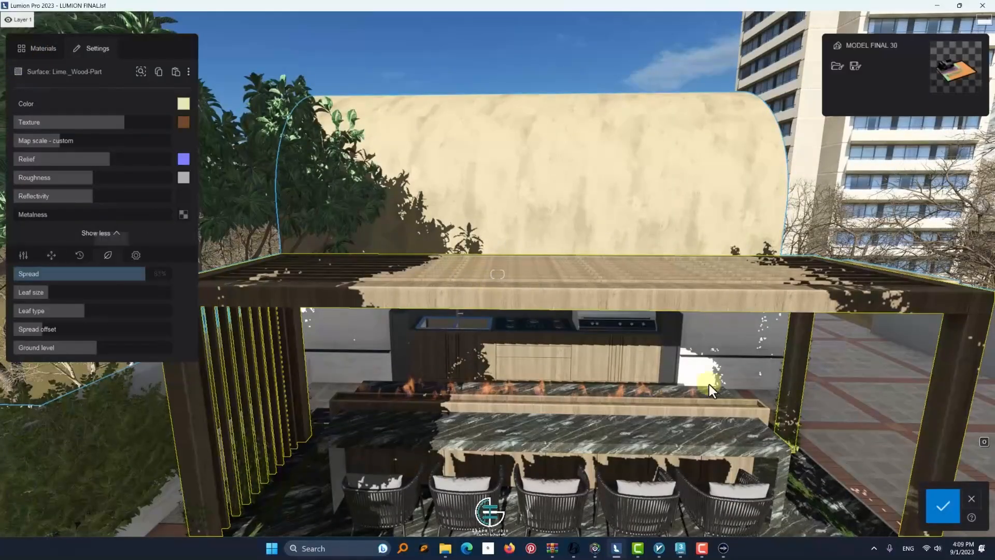
click(941, 513)
Try growing foliage on the pergola's wood by adjusting the foliage ground level, and cancel the changes
right_drag(624, 363, 368, 411)
click(368, 411)
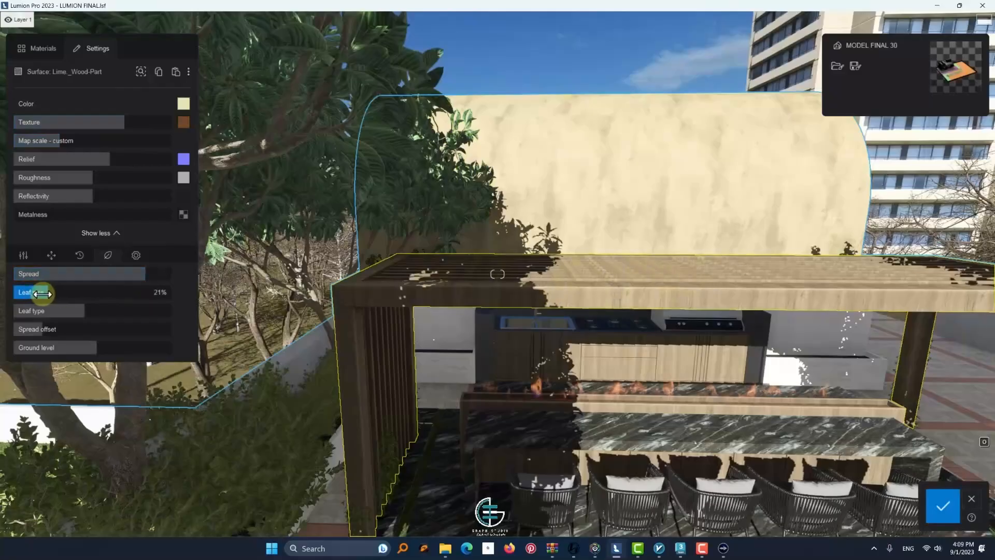
drag(99, 349, 98, 349)
right_drag(414, 363, 755, 381)
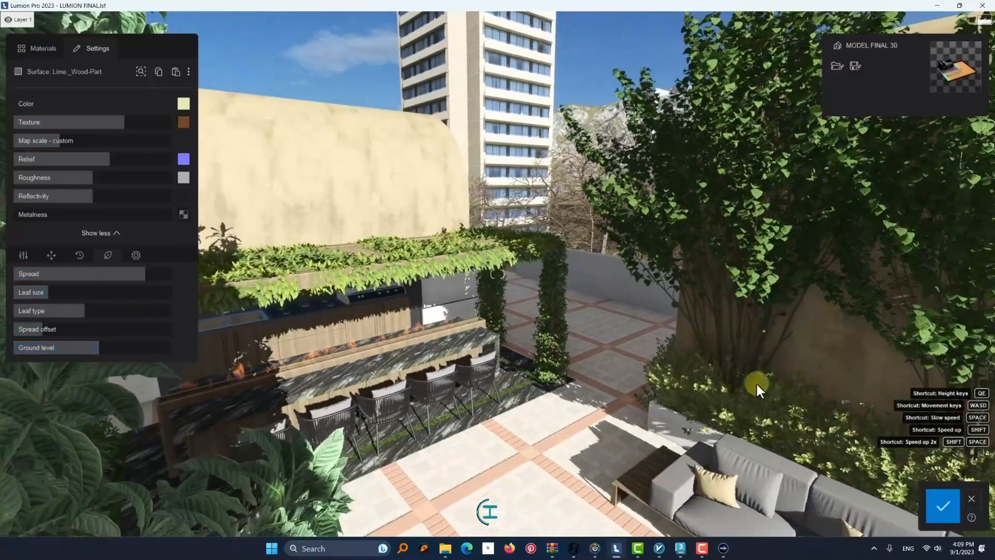
click(971, 498)
click(561, 255)
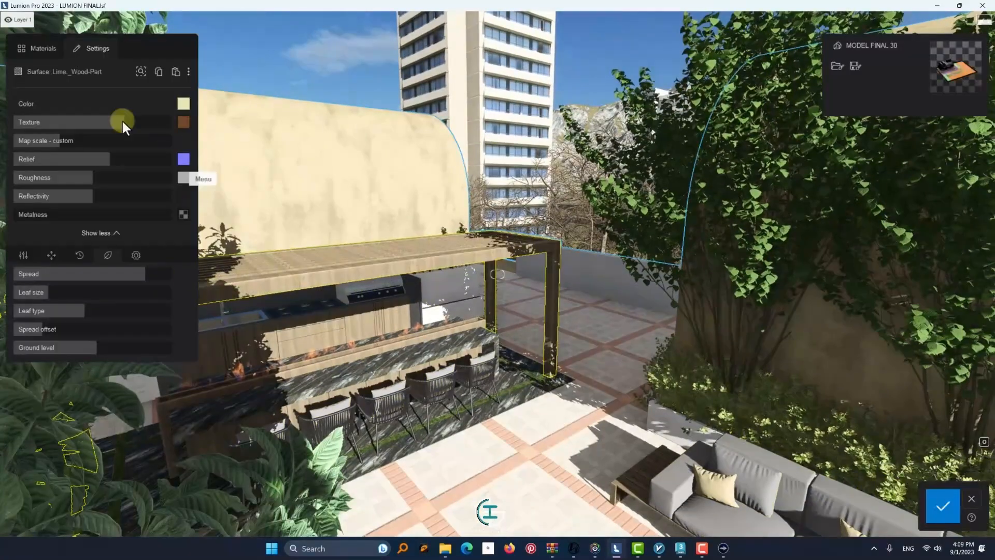
drag(98, 348, 96, 351)
click(971, 499)
Raise the foliage ground level of the pergola's wood slightly to cover it with leaves, and save the material
right_drag(704, 404, 419, 365)
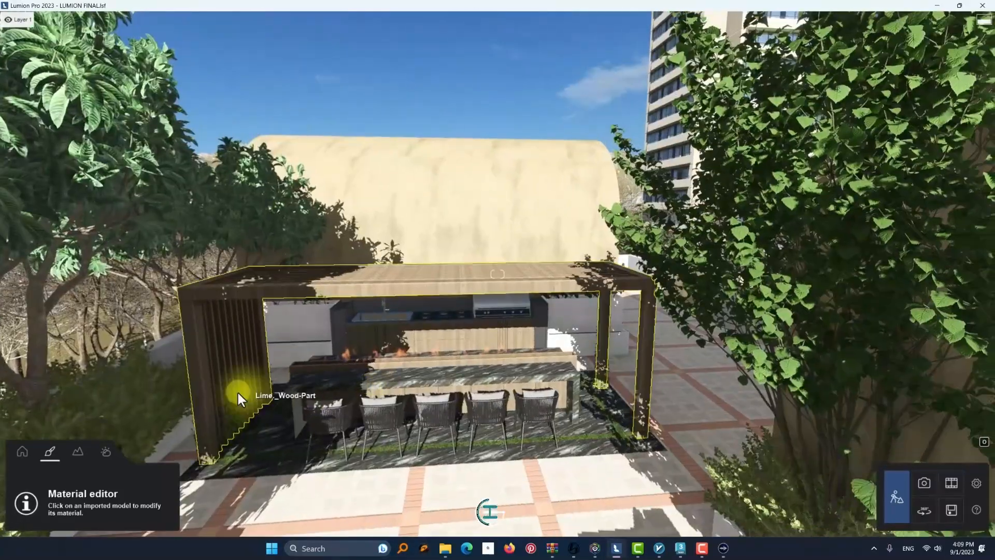
click(238, 393)
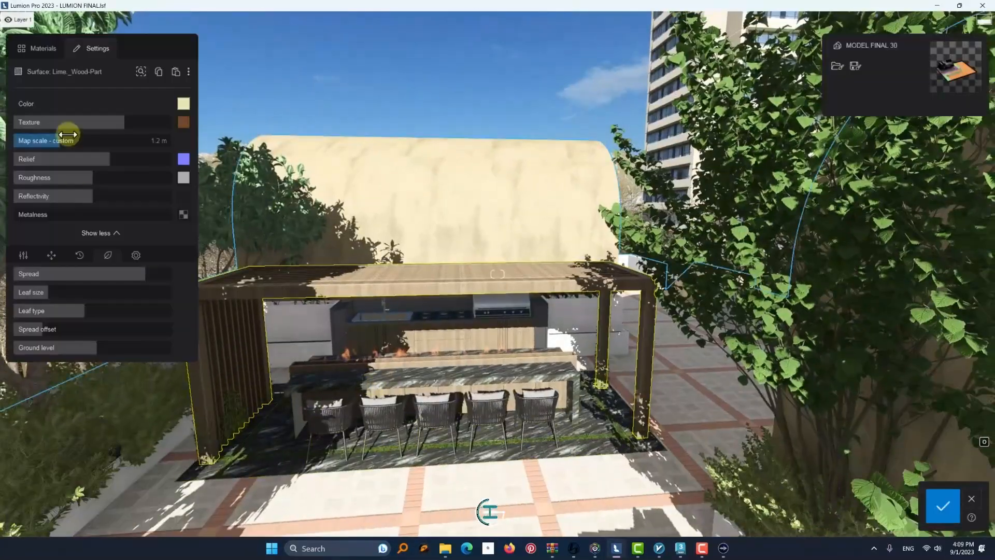
drag(93, 352, 98, 351)
right_drag(410, 380, 352, 386)
right_drag(564, 266, 436, 270)
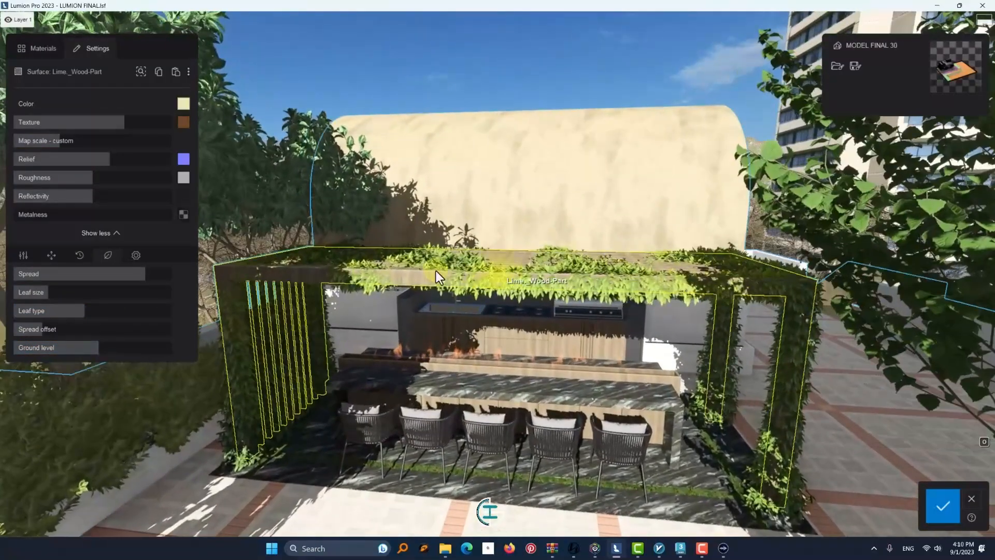
key(w)
mouse_move(267, 357)
right_down()
mouse_move(238, 375)
mouse_move(259, 340)
right_up()
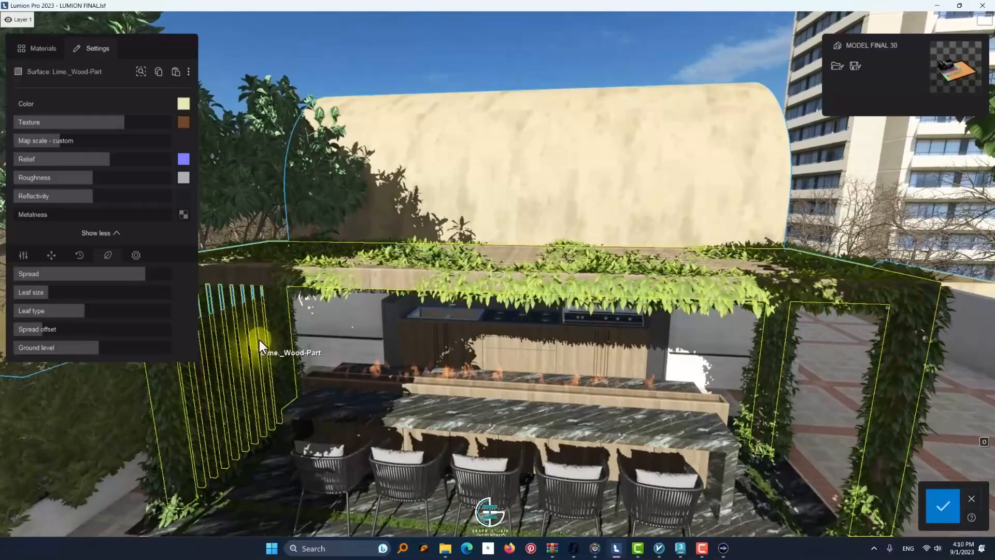
click(942, 506)
Try the Invisible, standard and Imported Material types on the pergola's wood surface
right_drag(700, 456, 628, 409)
key(s)
click(453, 300)
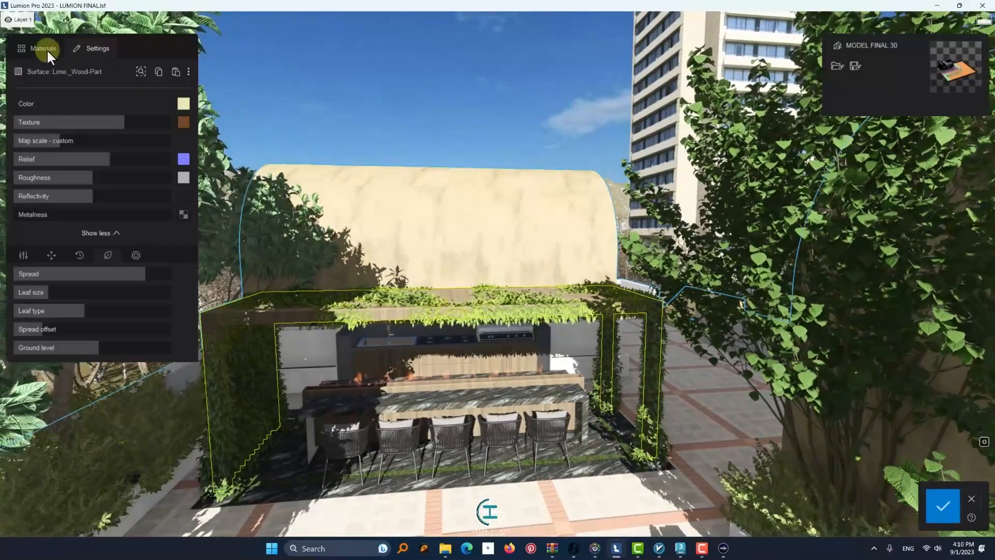
click(47, 48)
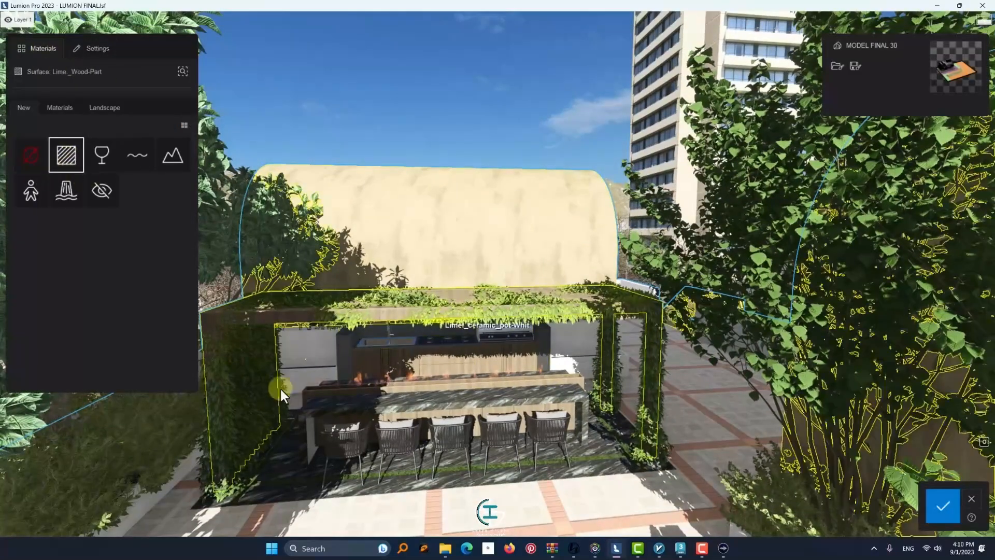
click(103, 199)
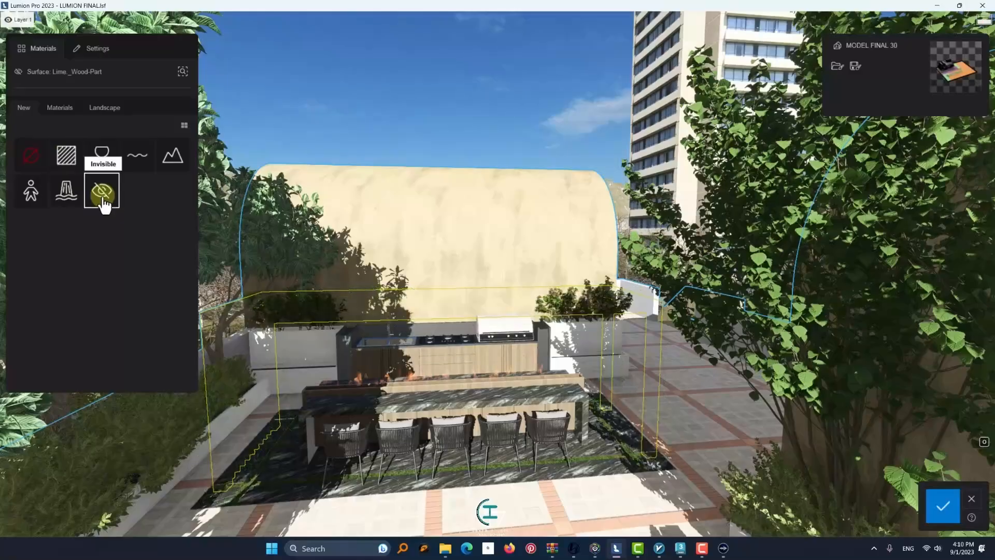
click(69, 164)
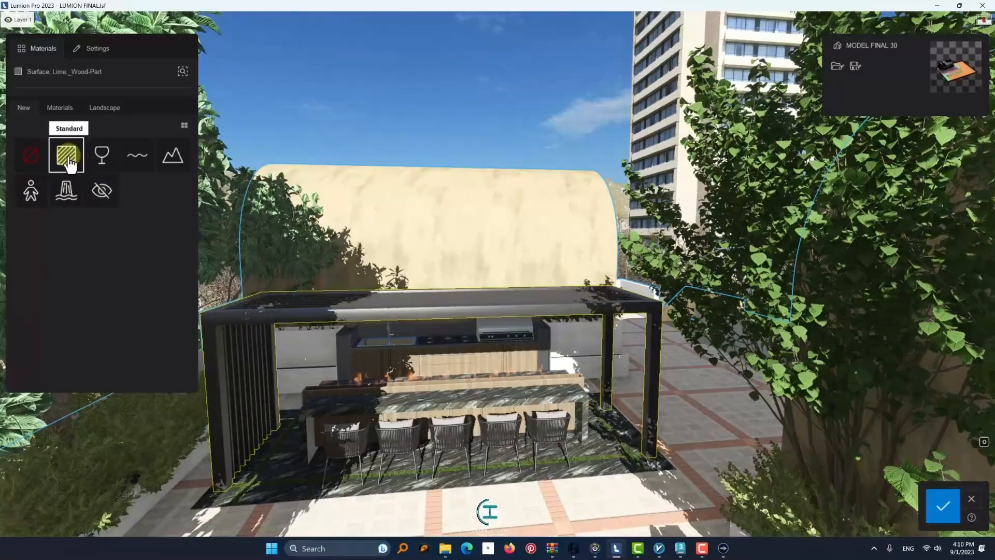
click(33, 166)
click(413, 315)
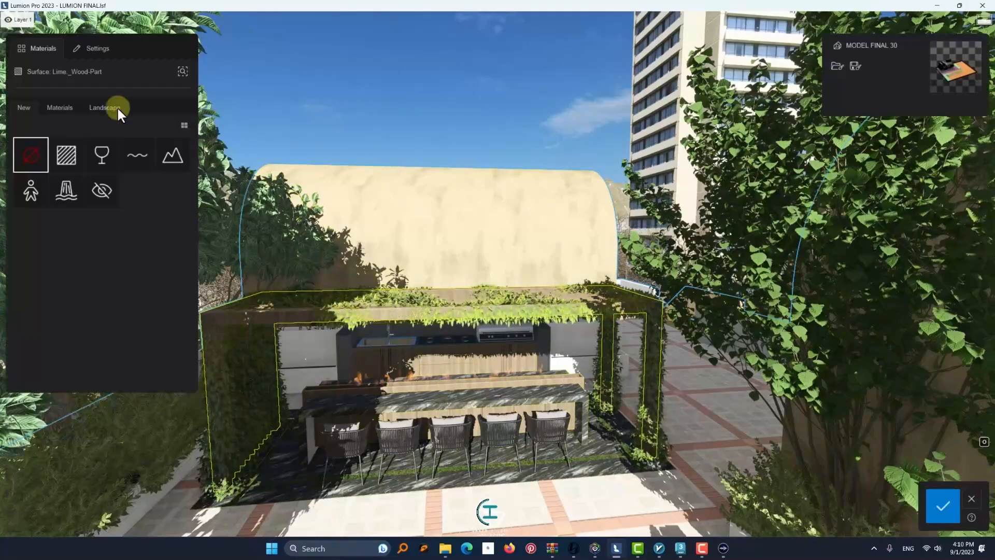
Lower the foliage ground level of the pergola's wood until the leaves are gone, and save the material
click(85, 51)
drag(100, 347, 39, 352)
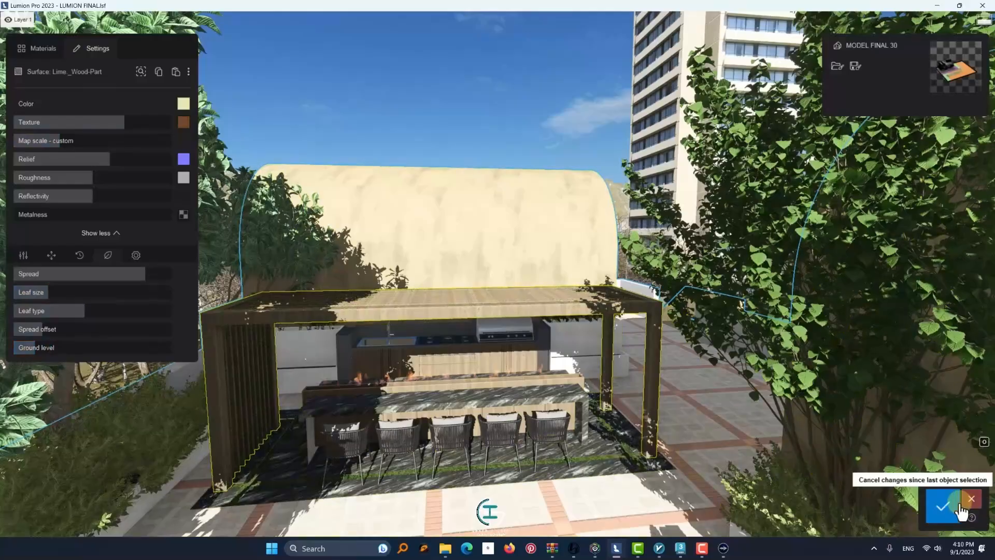
click(942, 506)
Reduce the grass length of the grass strips in the black marble floor beneath the bar chairs
scroll(497, 331, down, 3)
scroll(298, 339, up, 3)
right_drag(306, 280, 277, 513)
scroll(267, 354, up, 5)
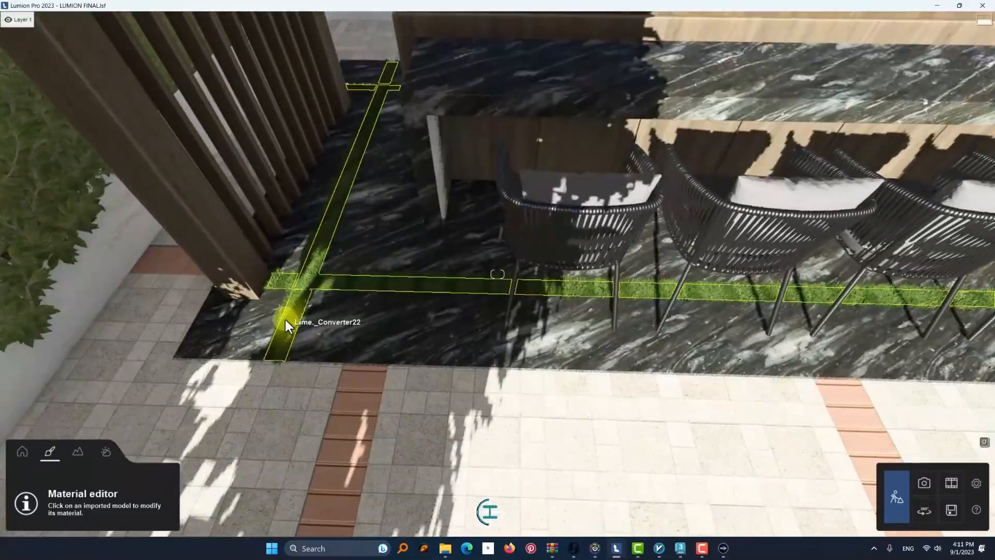
scroll(284, 319, up, 4)
right_drag(285, 319, 288, 265)
click(288, 266)
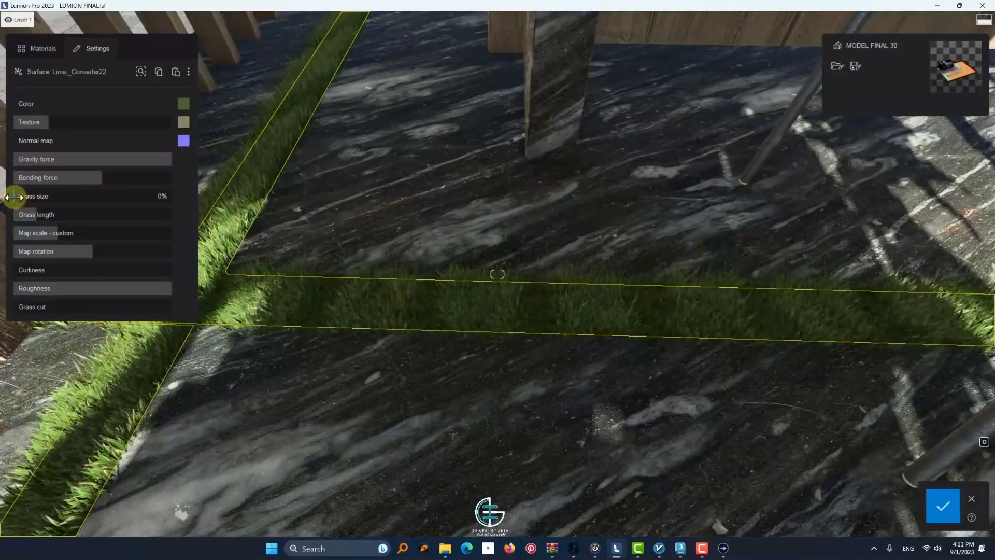
drag(22, 216, 11, 222)
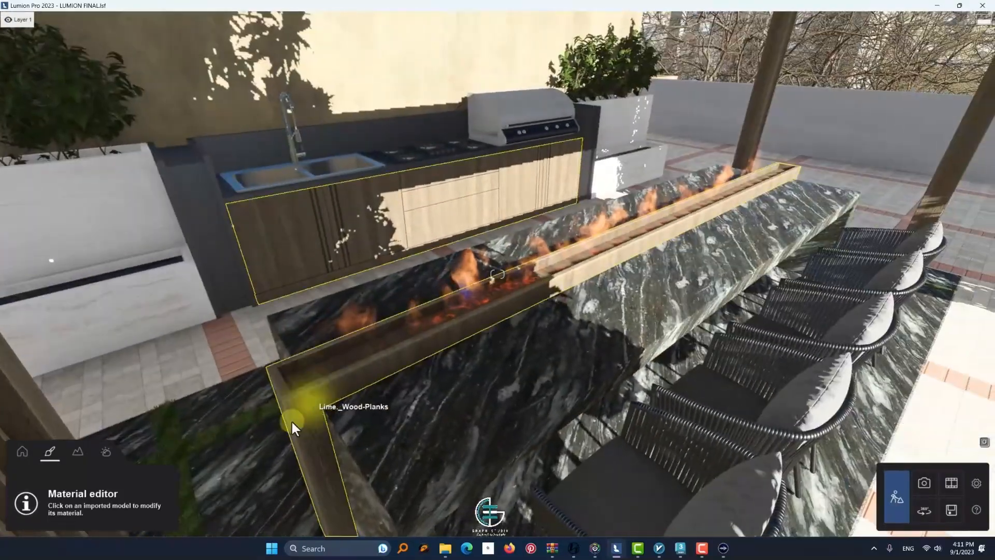
Select the kitchen cabinets' wood planks material and open its texture placement settings
right_drag(291, 422, 630, 440)
click(524, 334)
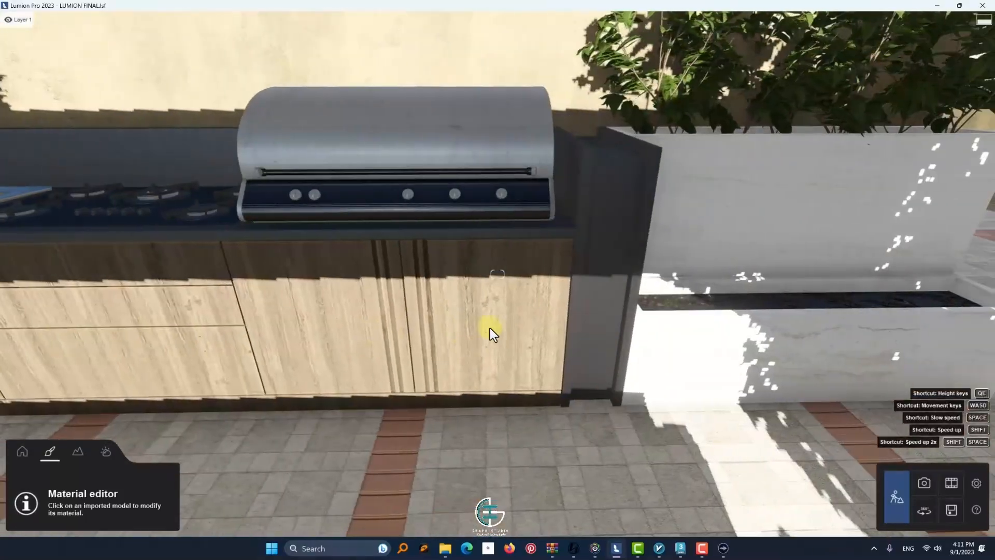
key(w)
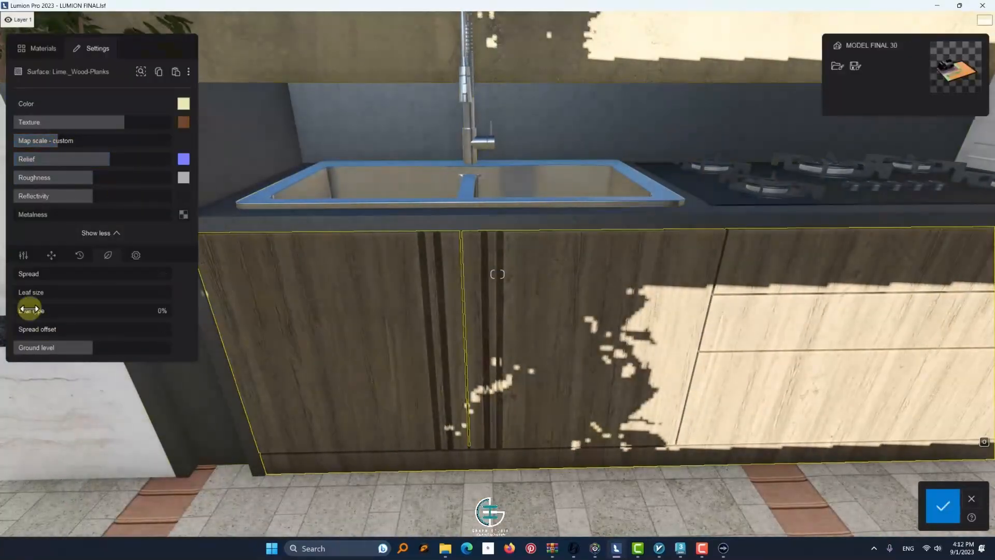
click(51, 255)
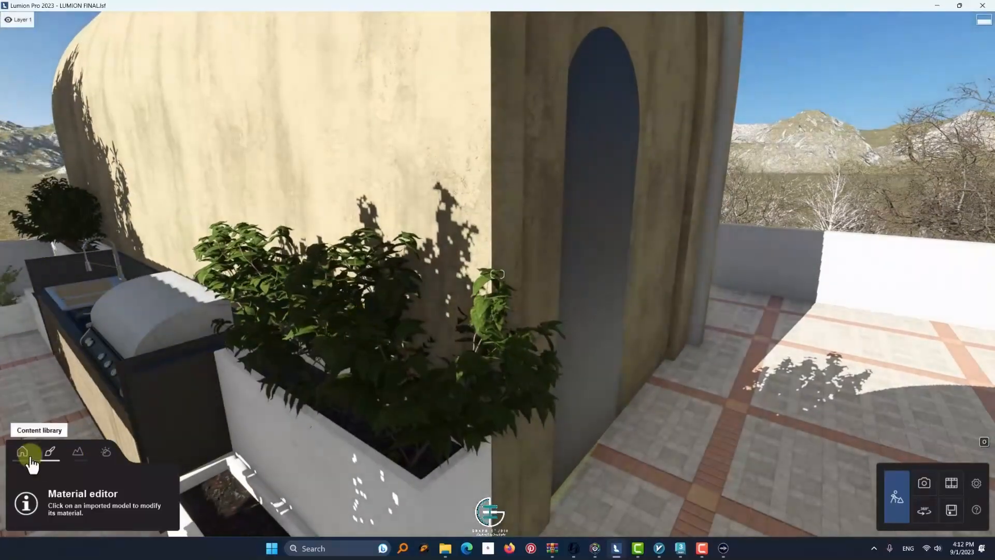
Select the shrub in the planter beside the grill and locate its model in the Nature library
click(22, 451)
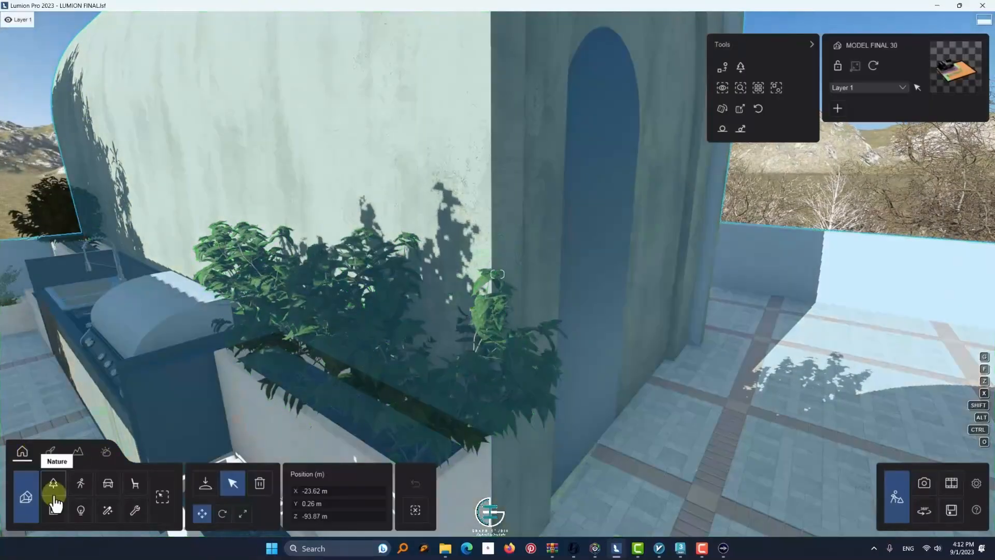
click(21, 503)
click(58, 484)
click(337, 366)
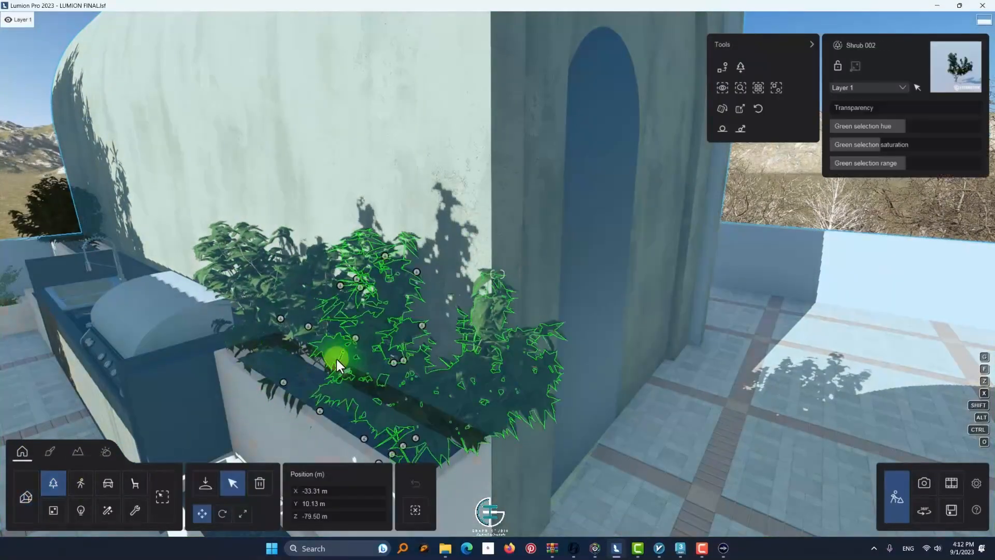
click(741, 90)
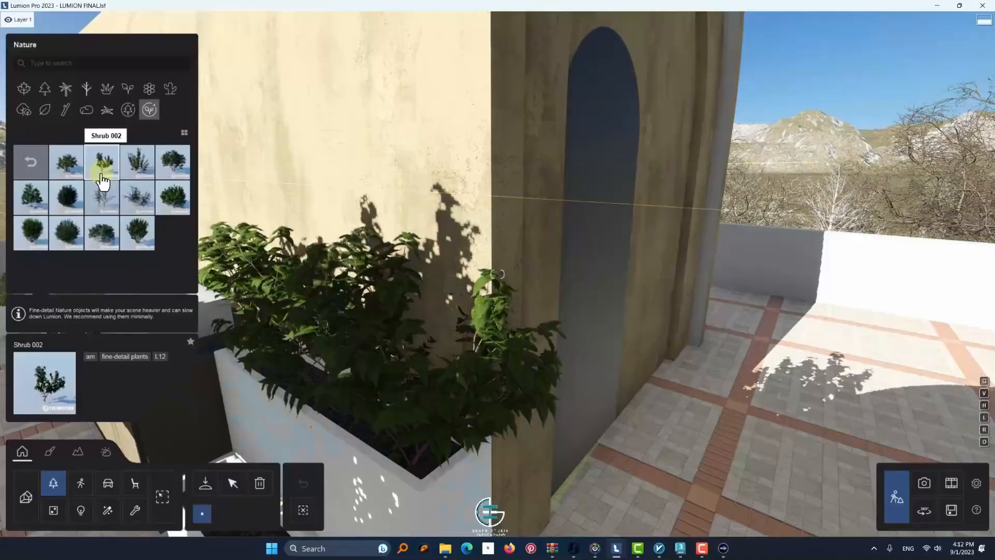
click(416, 368)
right_drag(416, 367, 676, 296)
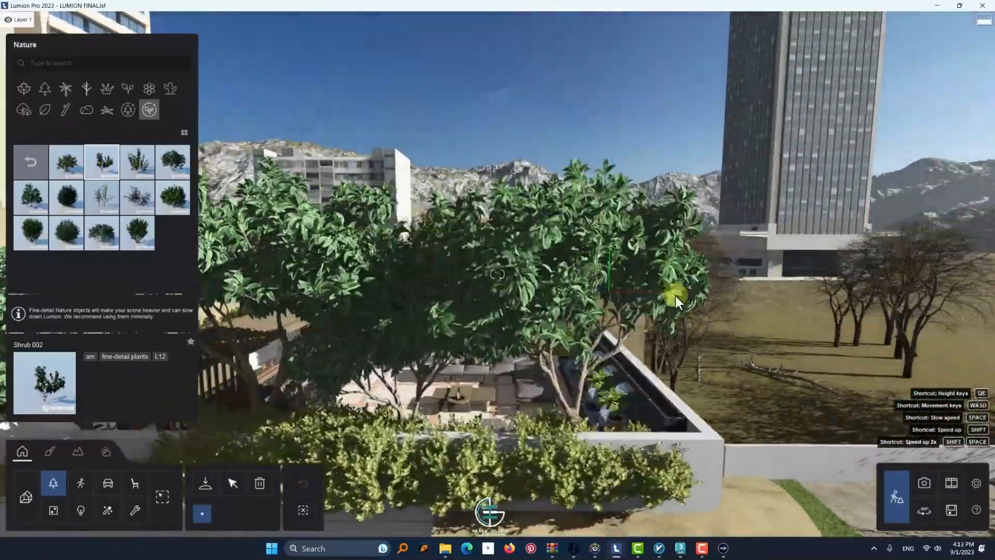
Select the white facade wall's material, open its foliage settings and lower the ground level
click(232, 484)
right_drag(419, 373, 386, 357)
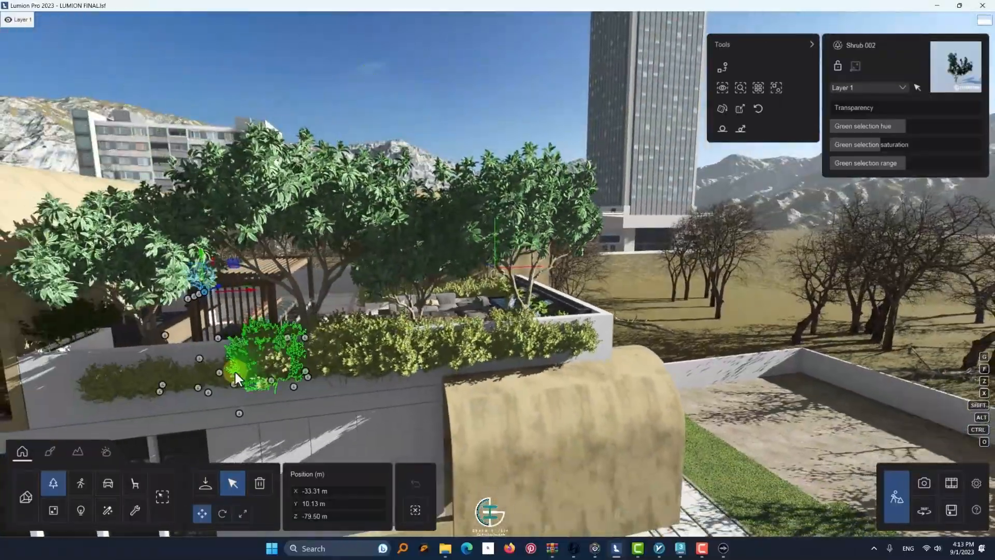
click(49, 451)
click(185, 353)
right_drag(218, 342, 371, 279)
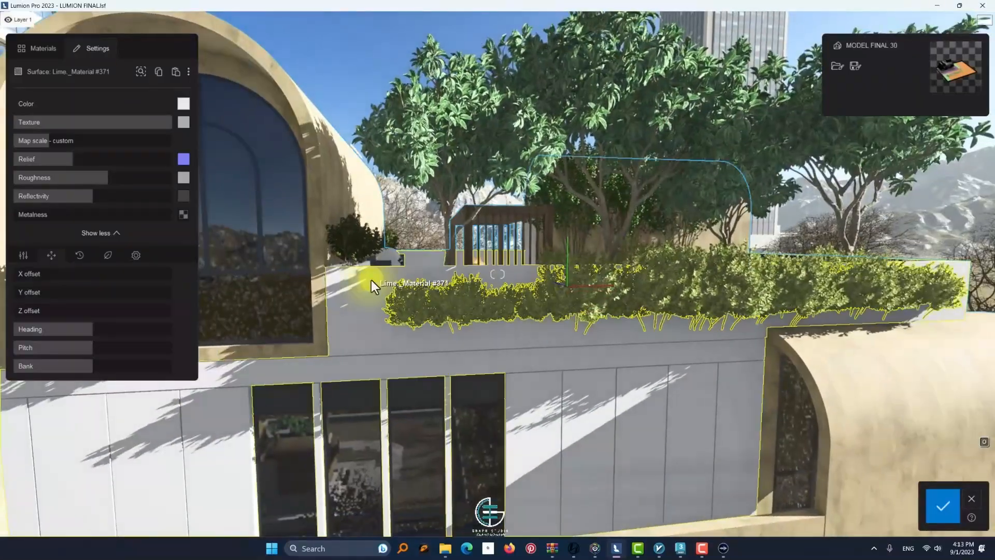
click(57, 51)
click(97, 48)
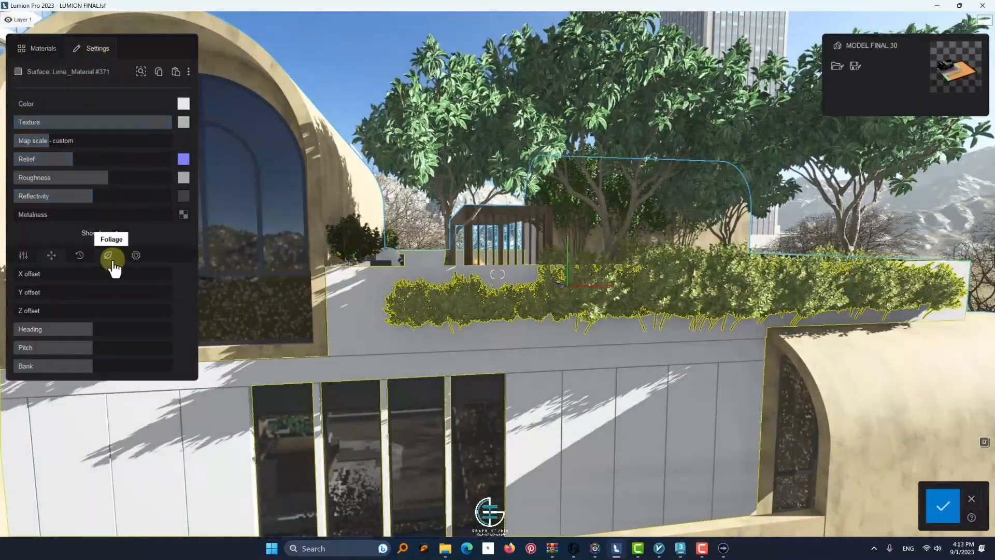
click(107, 255)
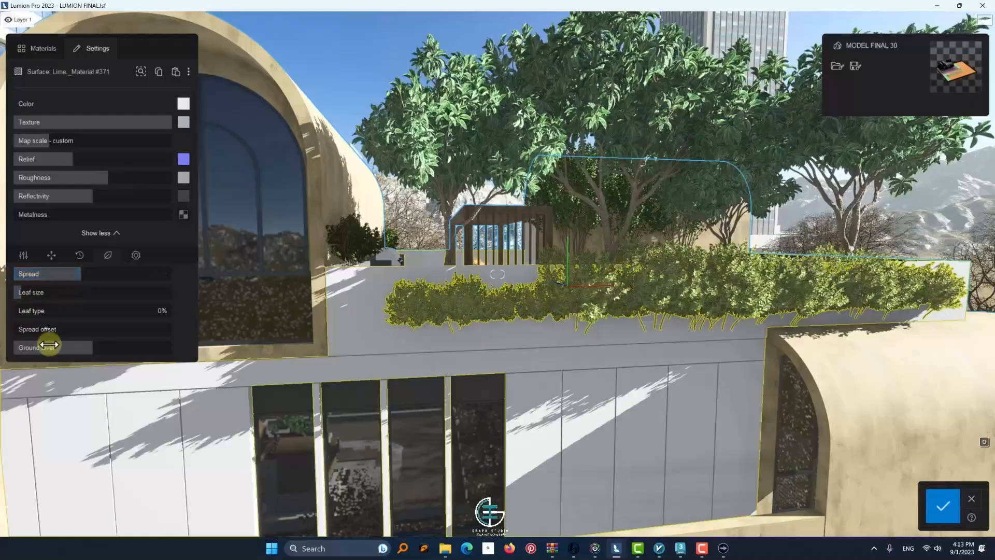
drag(49, 344, 22, 346)
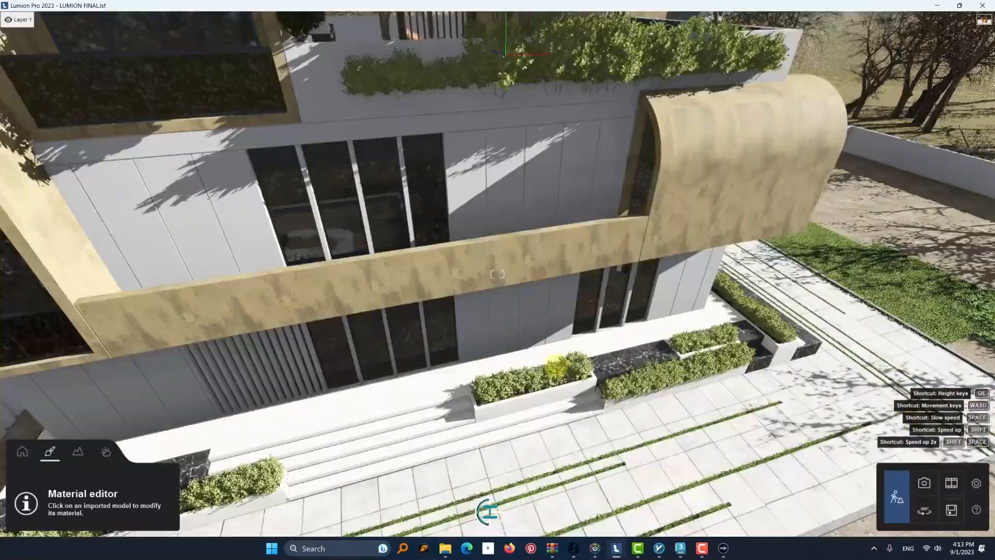
Mark the tall apartment tower behind the villa for deletion across all object categories and delete it
key(w)
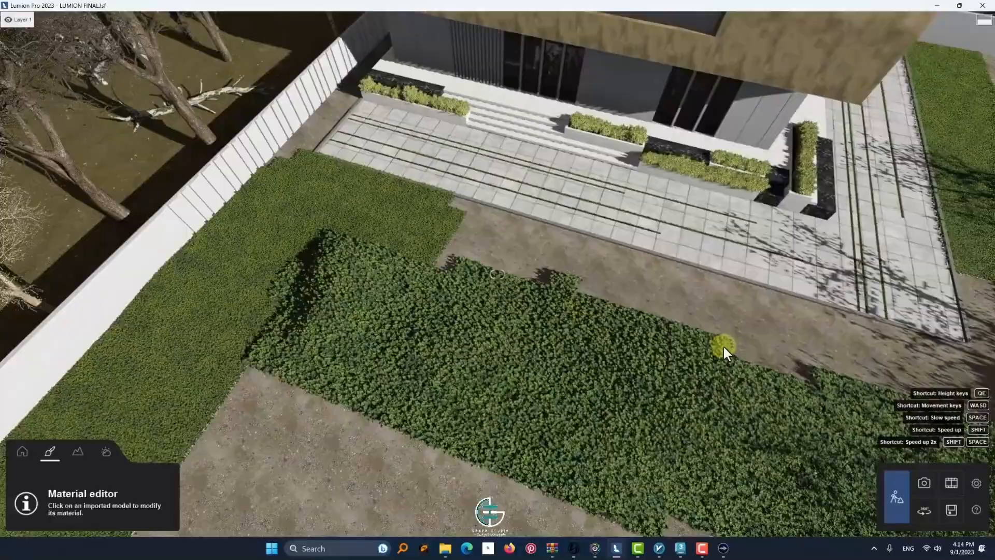
key(s)
right_drag(723, 346, 184, 526)
key(w)
click(22, 452)
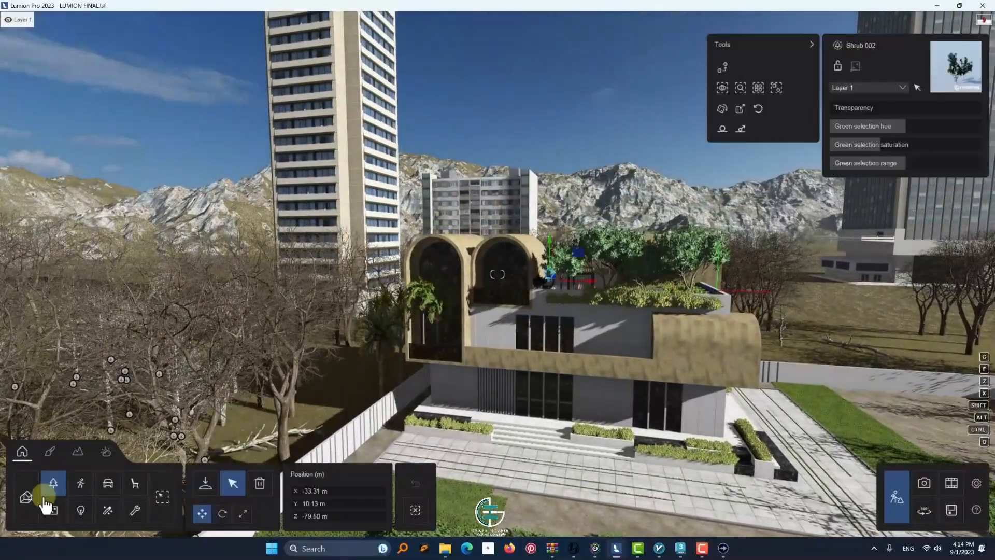
click(163, 489)
click(260, 483)
click(358, 114)
click(845, 74)
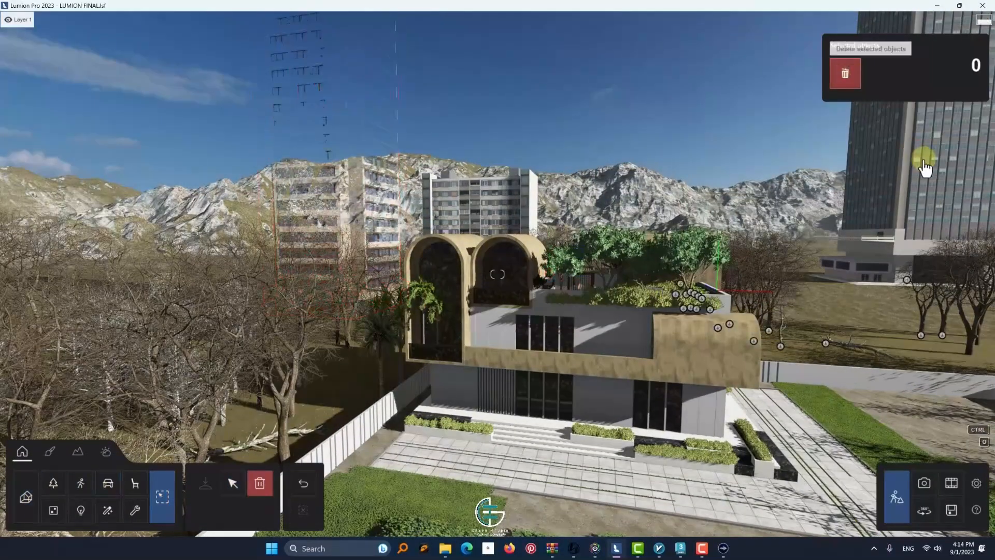
Try to delete the office tower and the smaller apartment block behind the villa, and undo the deletions
click(922, 158)
click(848, 75)
click(481, 207)
click(311, 480)
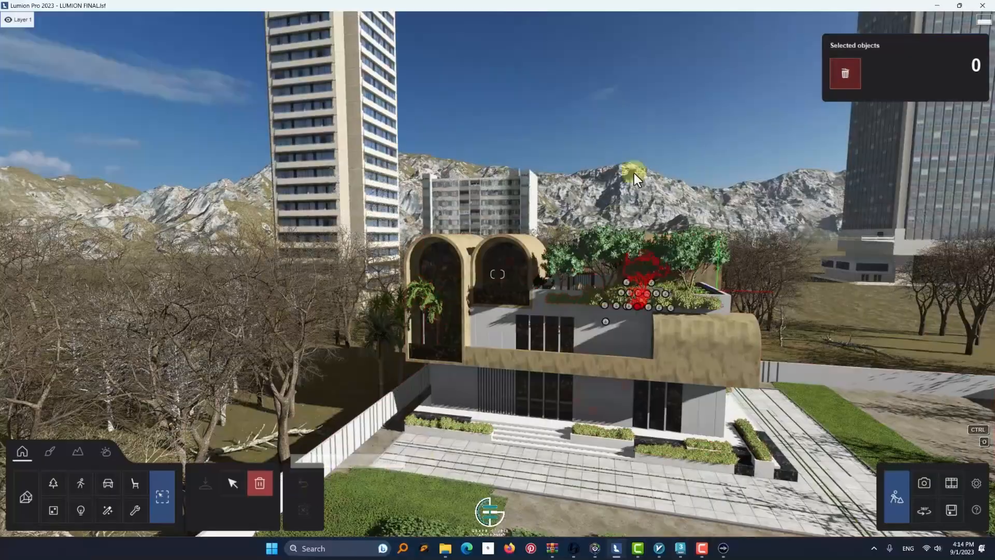
Locate the tall apartment tower's model in the object library and browse the pages of apartment blocks
right_drag(633, 171, 302, 217)
key(s)
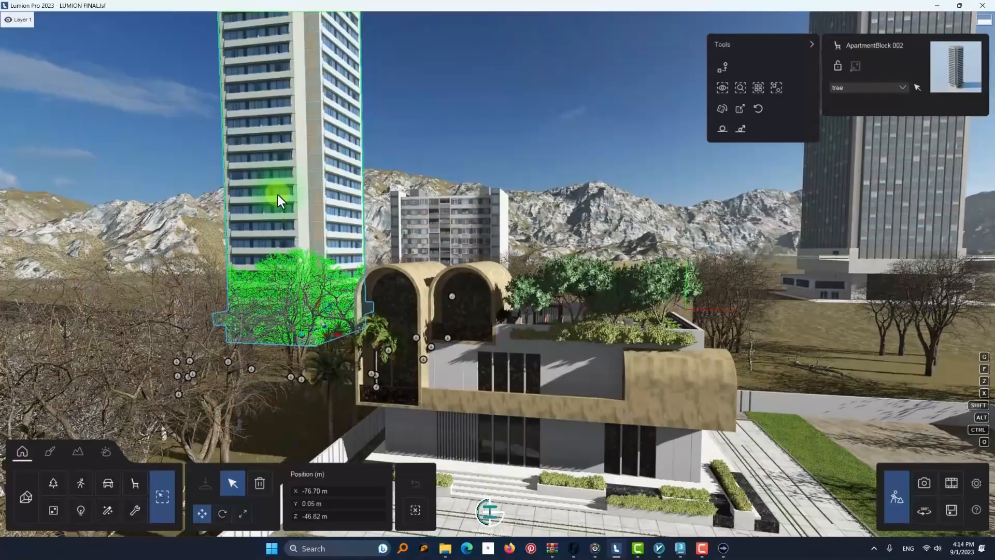
click(776, 88)
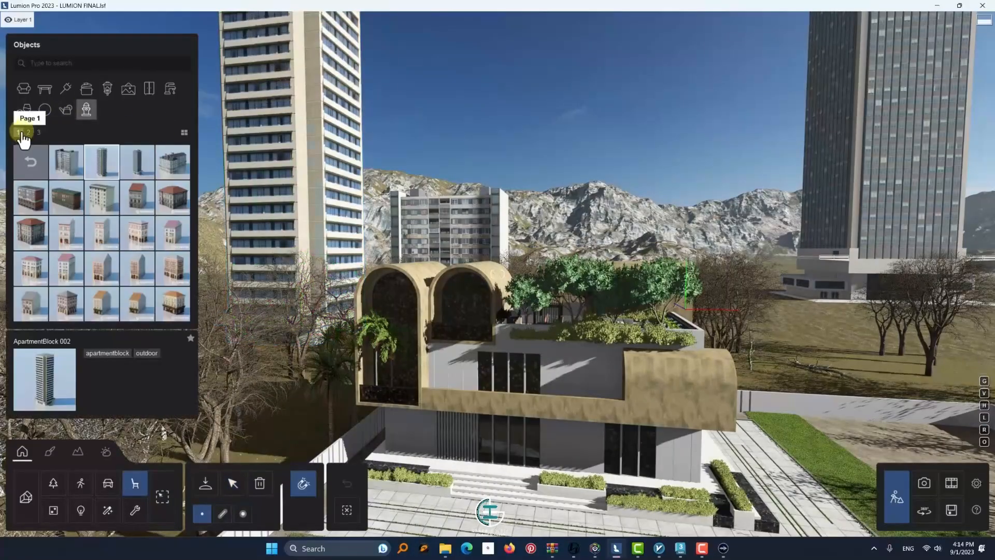
click(71, 173)
click(38, 133)
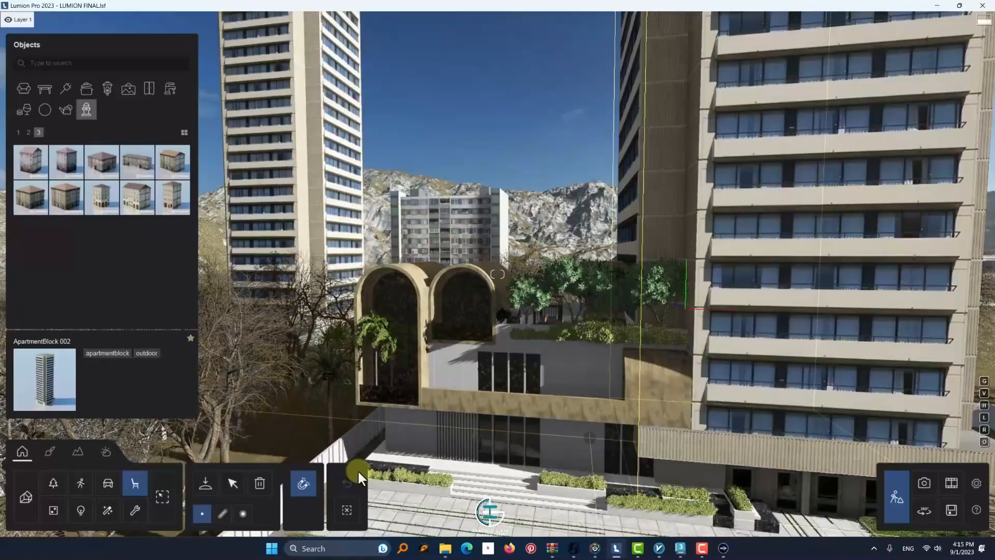
Select the background tower buildings around the villa together and delete them from the scene
click(233, 483)
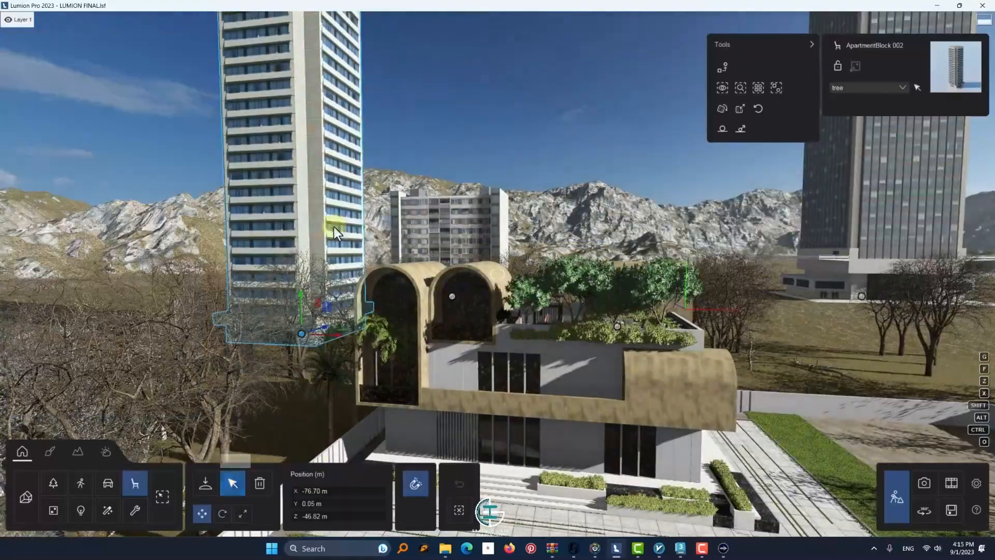
key(s)
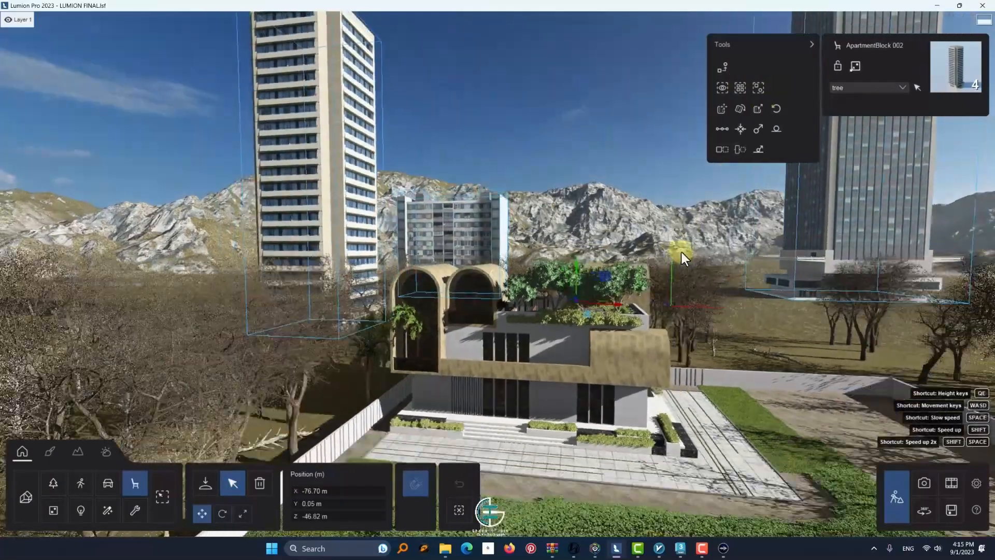
click(260, 483)
click(359, 315)
right_drag(373, 331, 572, 369)
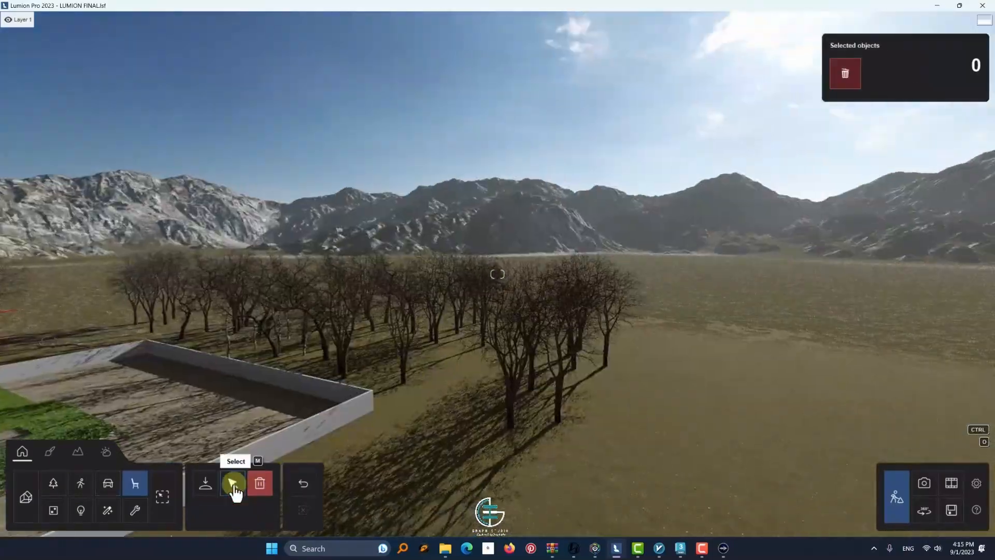
click(232, 483)
Open the material settings of the gravel yard surface in front of the villa and examine where it meets the greenery
right_drag(466, 269, 495, 274)
key(w)
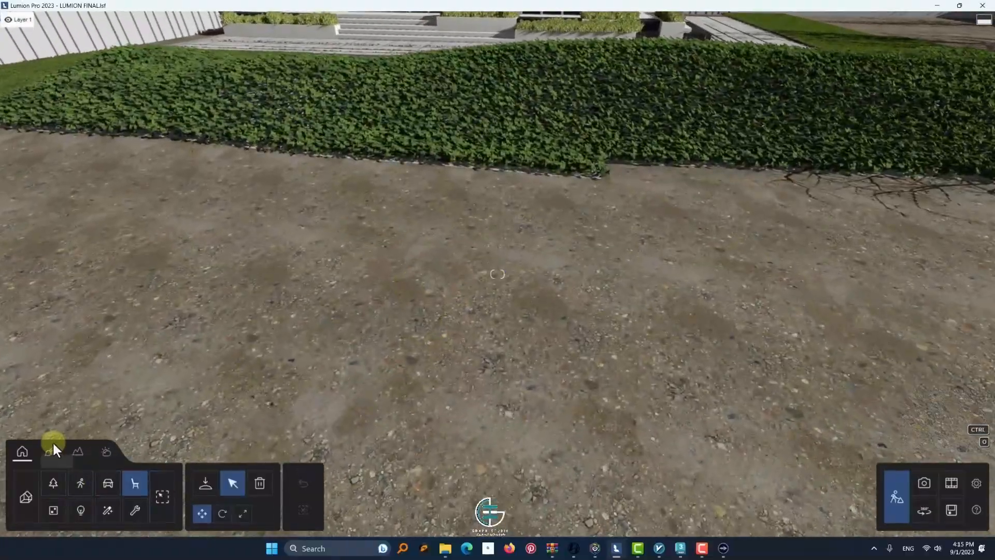
click(50, 451)
click(350, 307)
key(s)
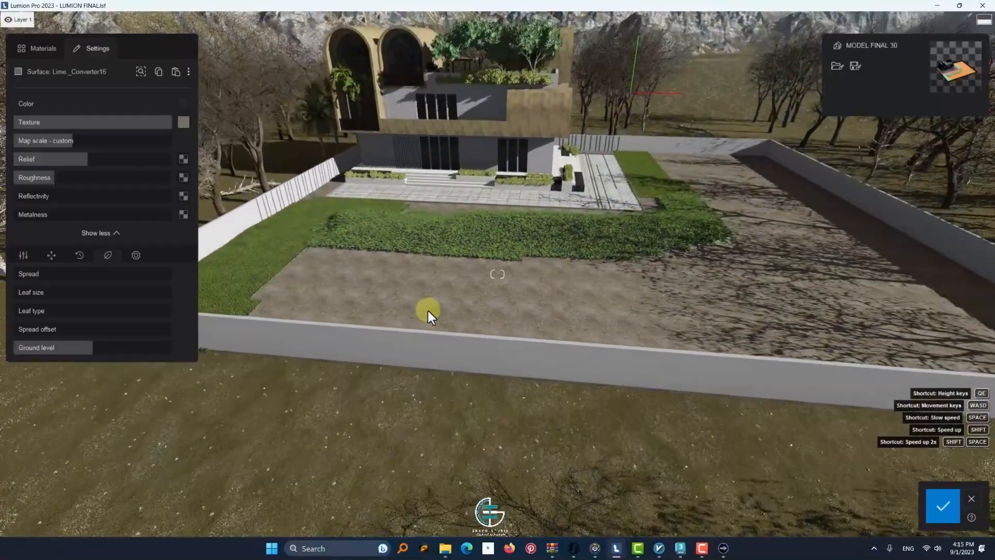
key(s)
right_drag(428, 310, 495, 404)
key(w)
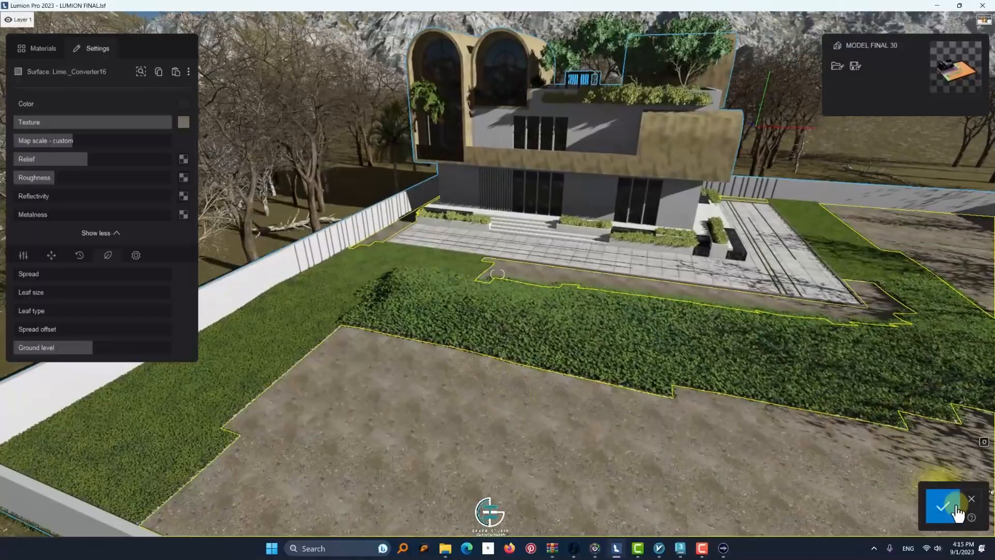
click(956, 509)
Replace the foliage materials of the flat lawn and the planted mound with the plain standard material
click(342, 281)
click(37, 48)
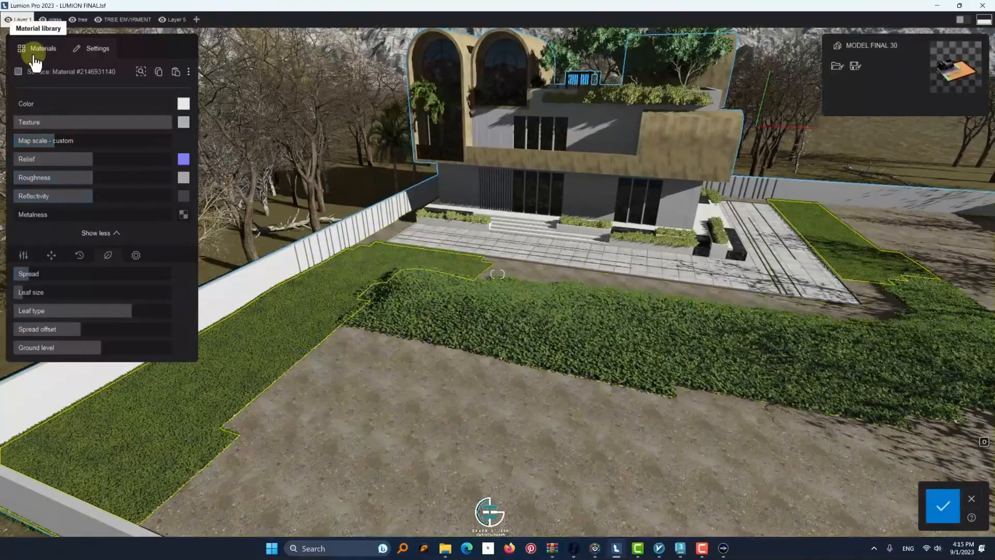
click(67, 155)
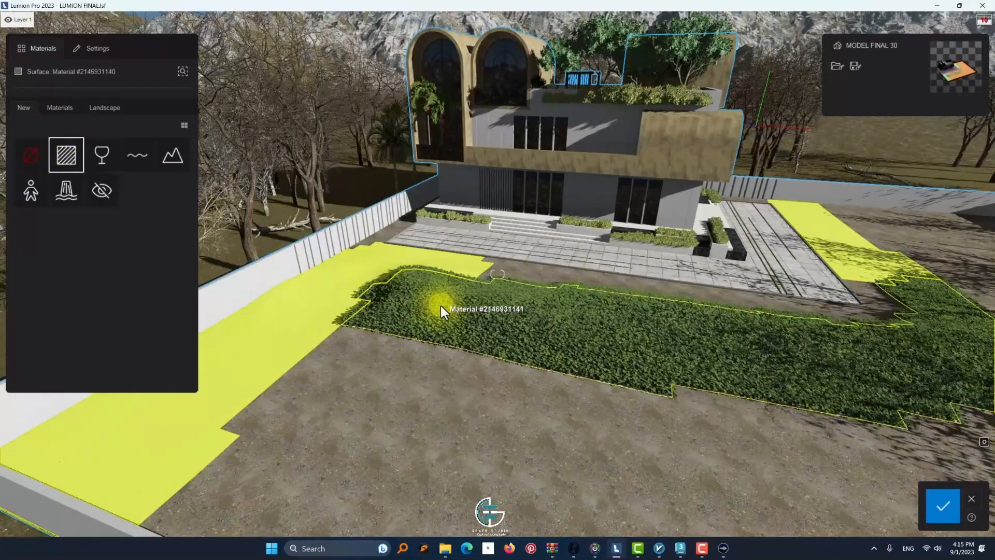
click(31, 52)
click(71, 151)
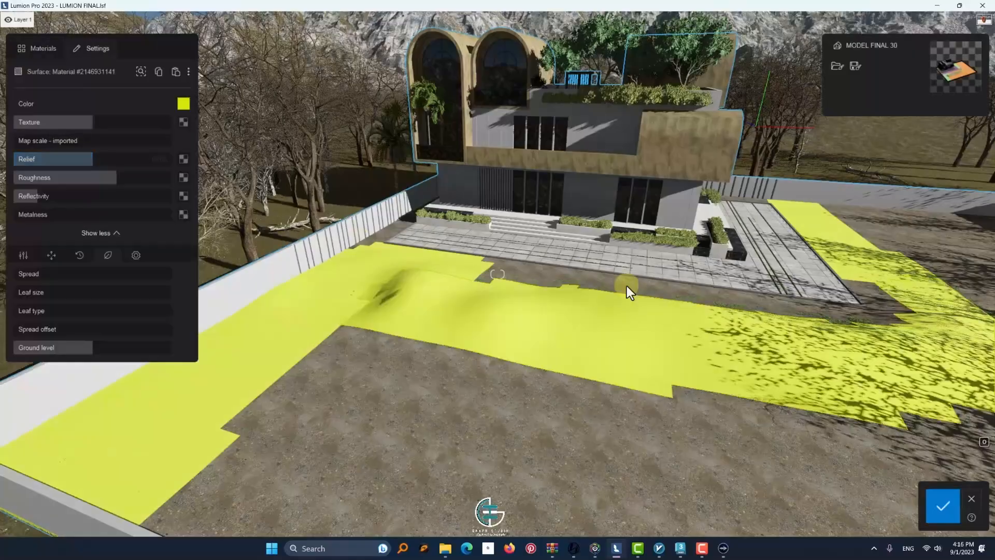
Select the gravel yard material and examine how the plot divides into lawn, mound and gravel surfaces
key(d)
click(390, 412)
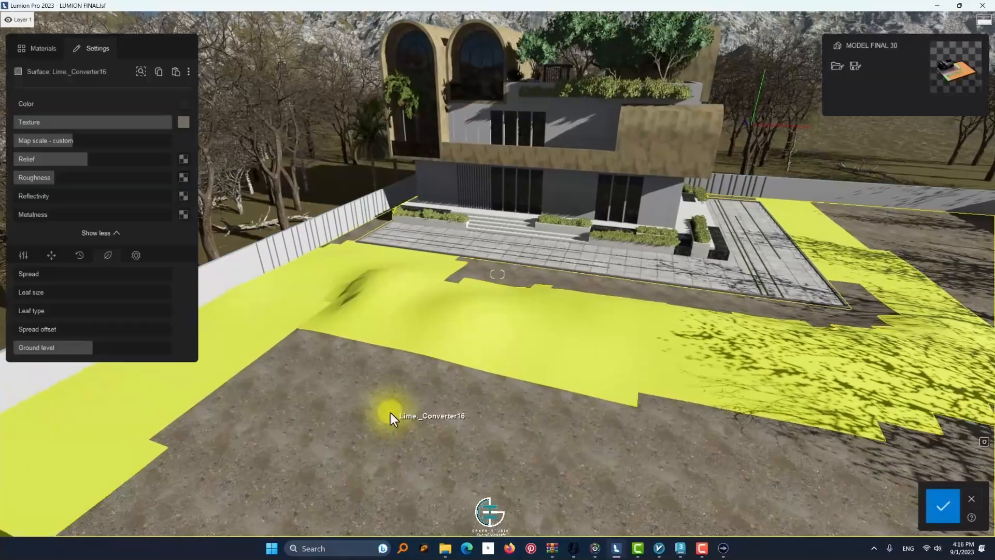
key(s)
right_drag(390, 412, 346, 458)
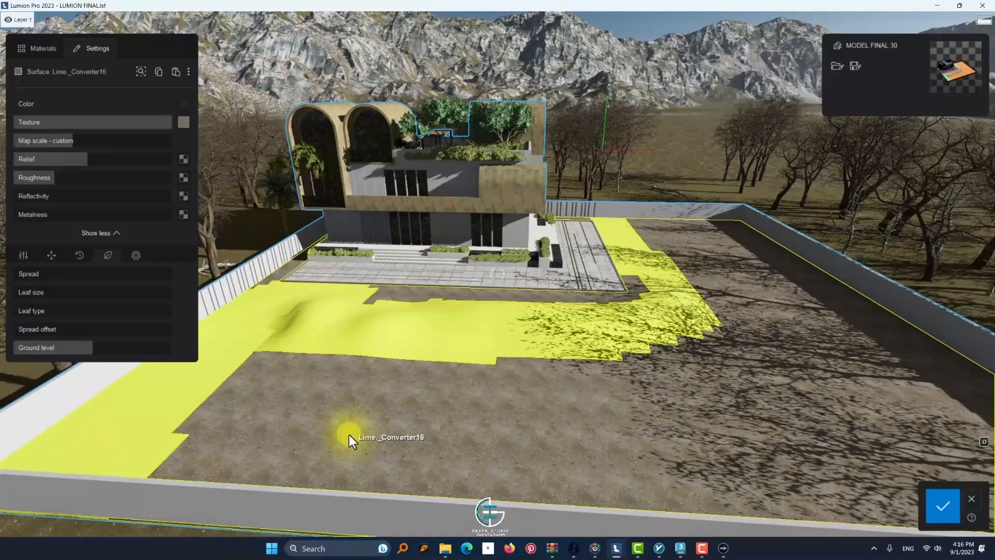
key(a)
key(w)
Switch to 3ds Max and open the recent scene file camera1.max
click(680, 548)
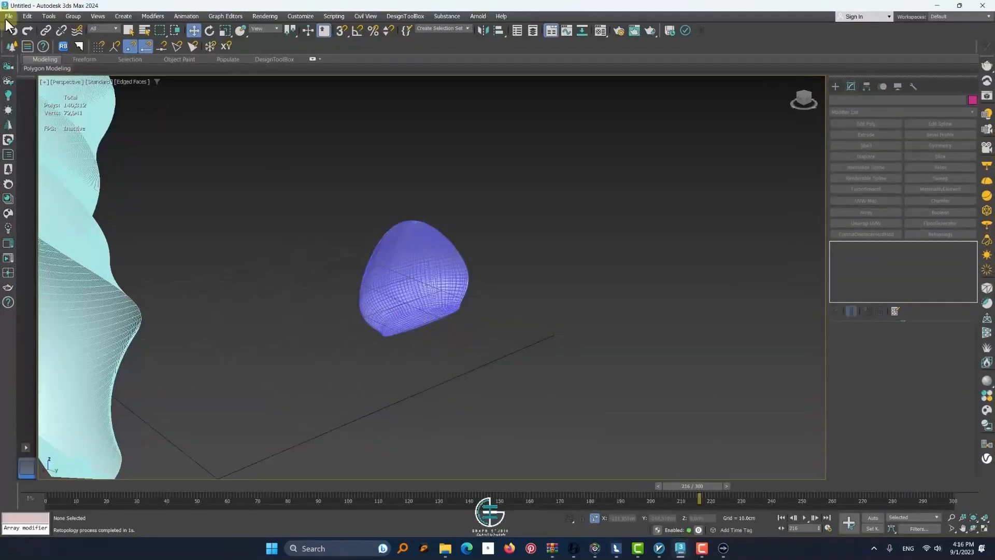
click(9, 16)
mouse_move(52, 63)
click(290, 83)
click(487, 286)
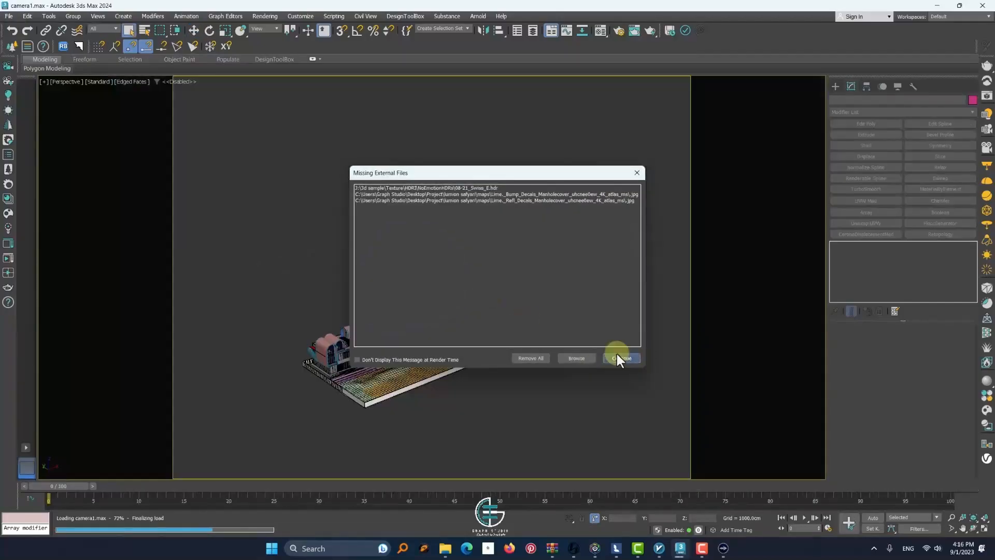
click(619, 356)
Select the lawn mesh and the yard ground mesh to examine how the plot's terrain is split into separate objects
scroll(373, 385, up, 8)
click(368, 373)
middle_drag(528, 366, 501, 207)
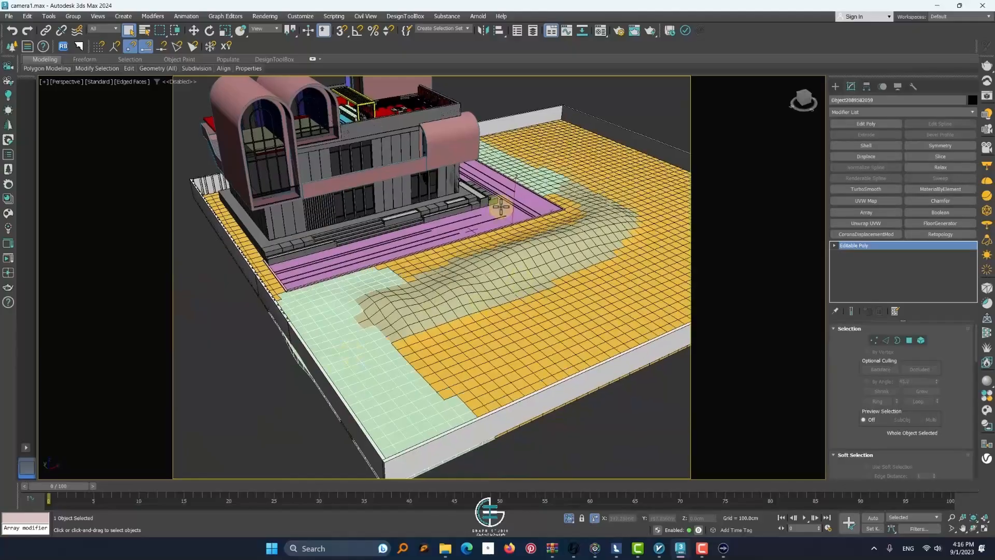
alt+middle_drag(508, 273, 403, 333)
scroll(388, 347, up, 2)
click(526, 177)
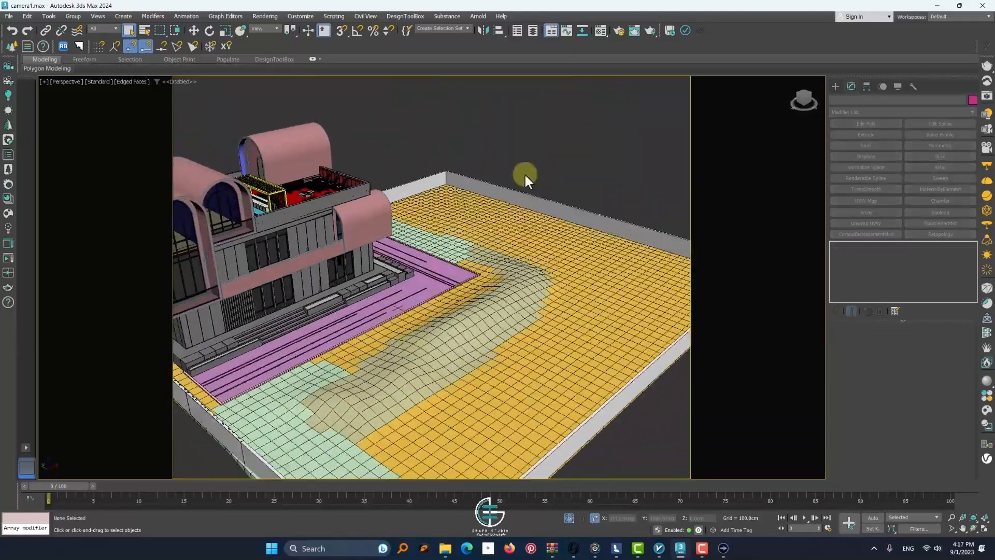
click(471, 206)
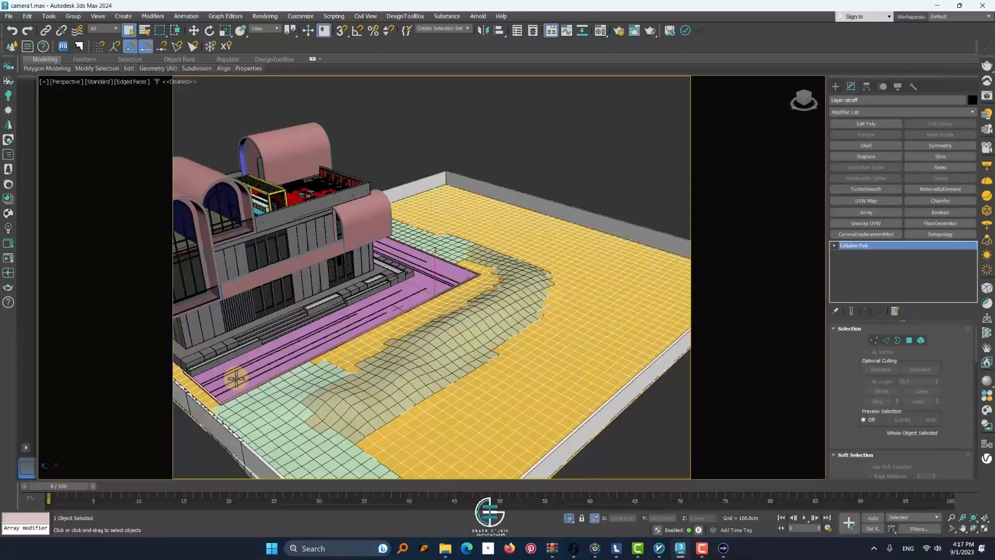
alt+middle_drag(236, 379, 413, 223)
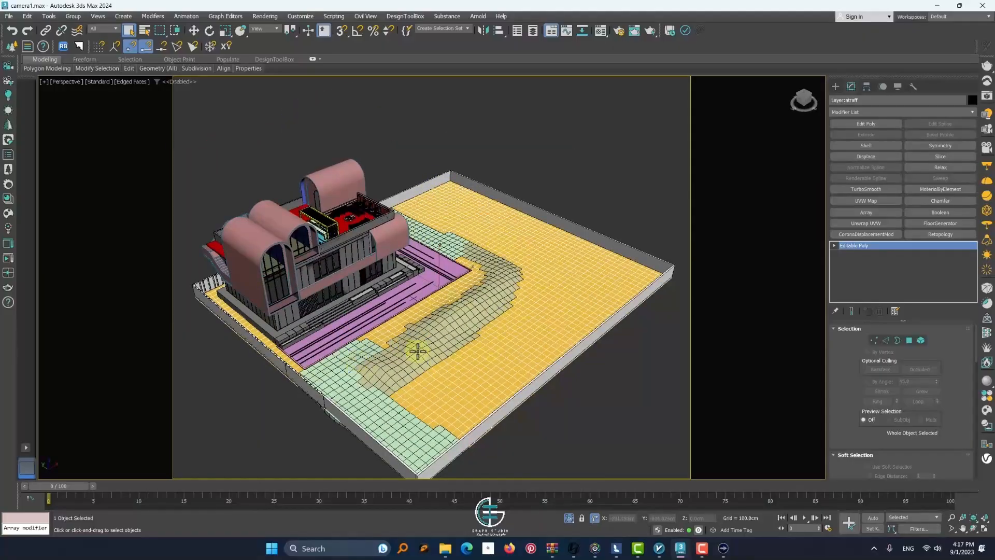
alt+middle_drag(552, 360, 573, 382)
Select the villa's facade walls, try moving them upward out of the building, and undo the move
scroll(442, 342, up, 2)
scroll(418, 280, up, 3)
scroll(534, 302, up, 4)
click(431, 325)
scroll(431, 325, down, 3)
scroll(437, 329, up, 4)
scroll(445, 324, down, 6)
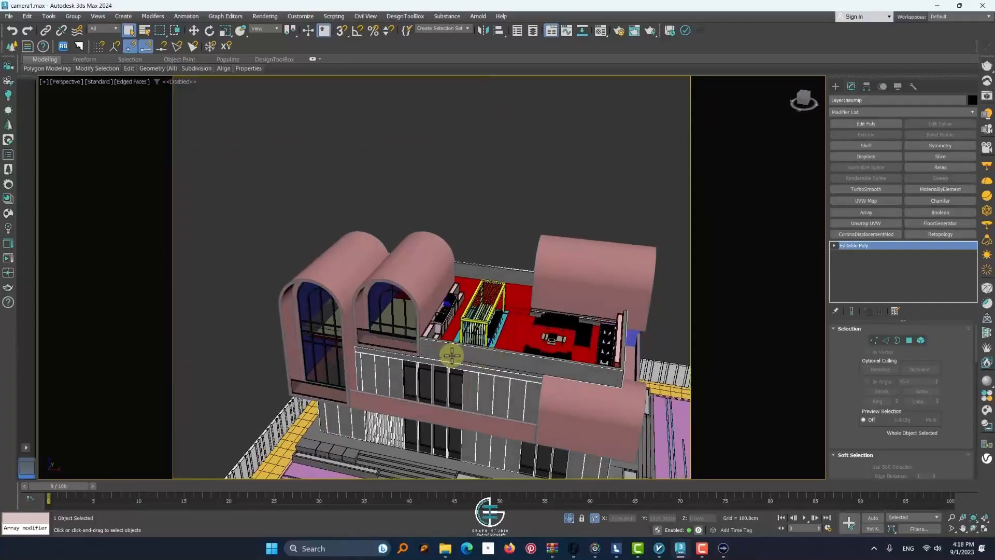
key(w)
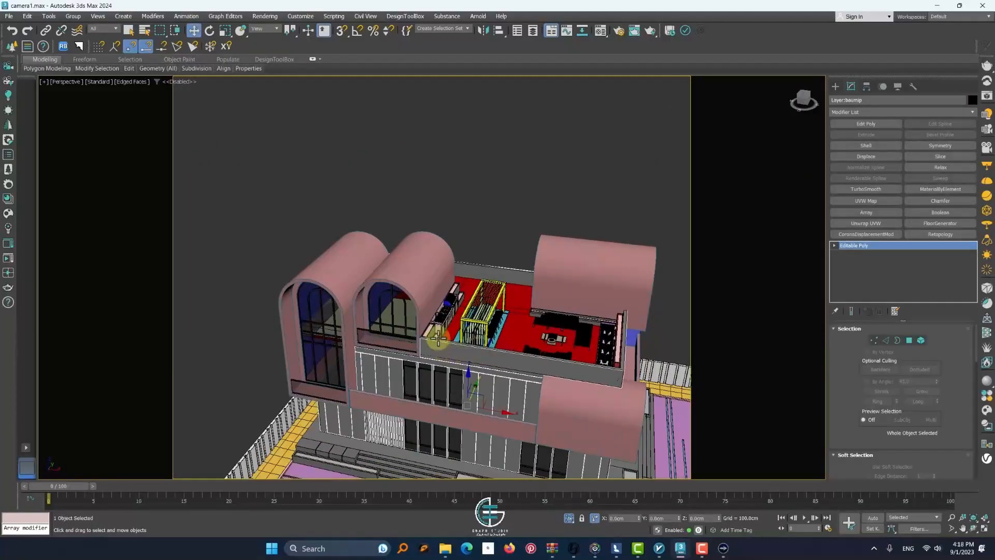
drag(481, 302, 484, 79)
key(ctrl+z)
Add the terrace parapet to the wall selection, try moving both upward, and undo the move
ctrl+click(455, 356)
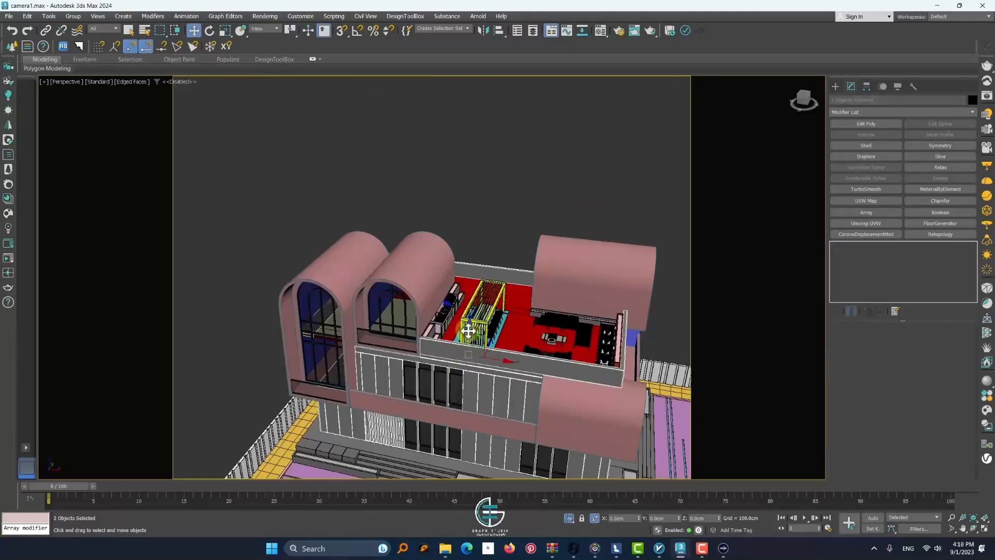
drag(470, 331, 467, 85)
key(ctrl+z)
Isolate the villa's wall meshes and examine them at element level and as whole objects
scroll(307, 232, up, 6)
scroll(550, 336, down, 2)
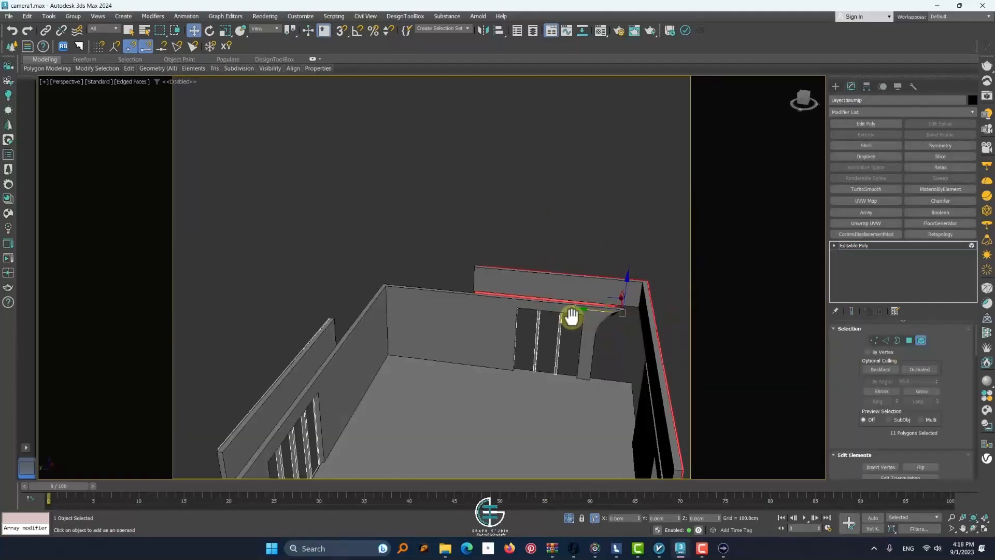
click(920, 340)
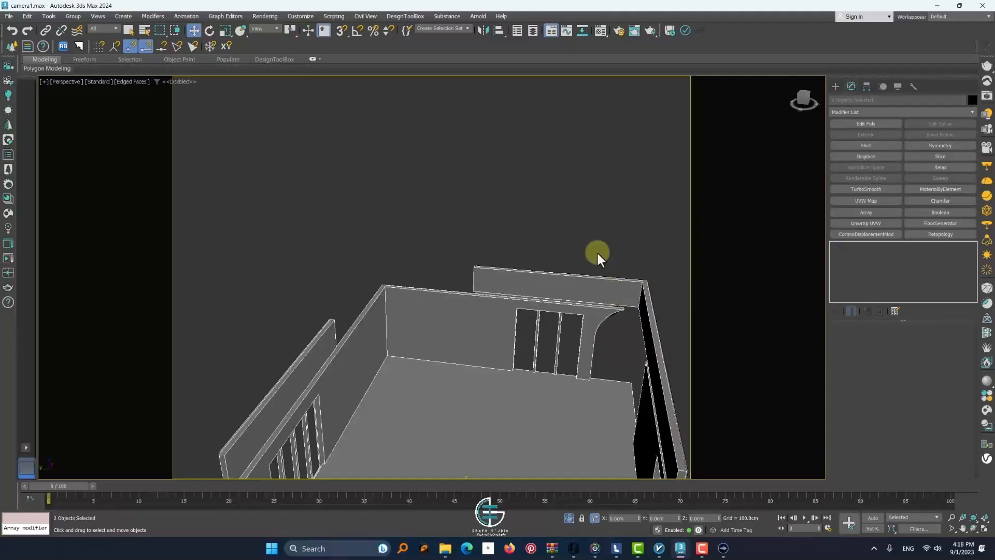
scroll(596, 259, down, 6)
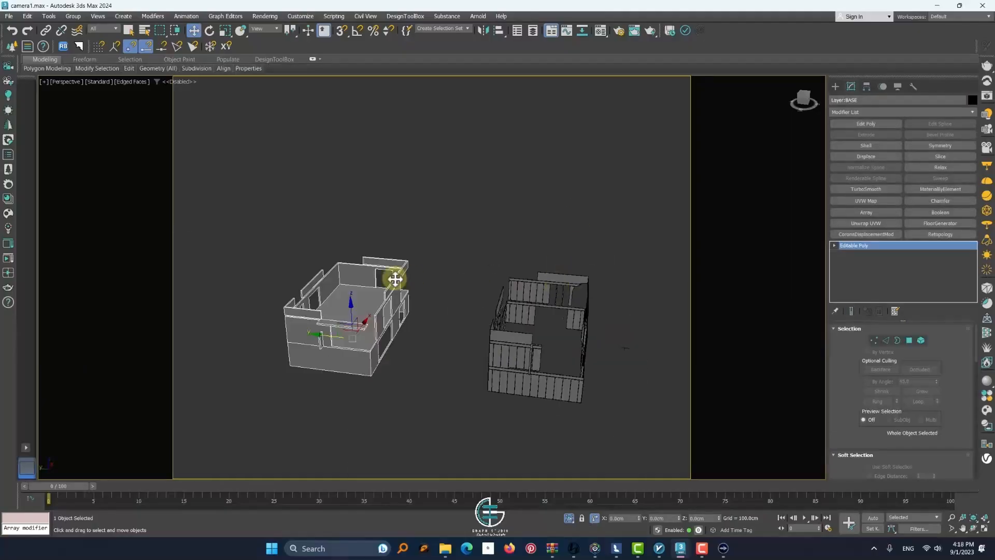
key(ctrl+z)
alt+middle_drag(596, 310, 551, 309)
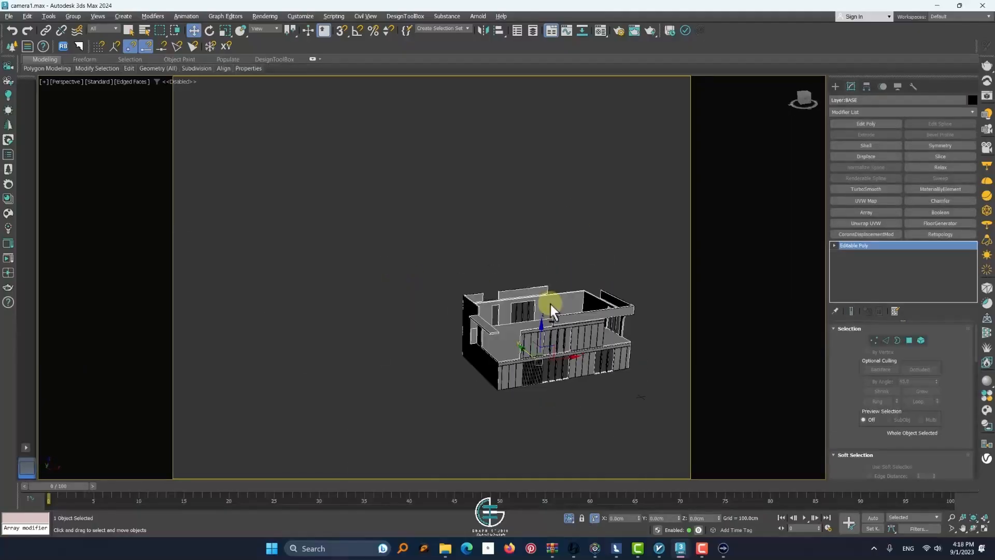
Switch the base wall mesh to polygon selection and pick the corner faces of its upper band
scroll(601, 311, up, 3)
middle_drag(635, 330, 599, 330)
scroll(595, 304, up, 6)
click(909, 340)
drag(555, 218, 538, 274)
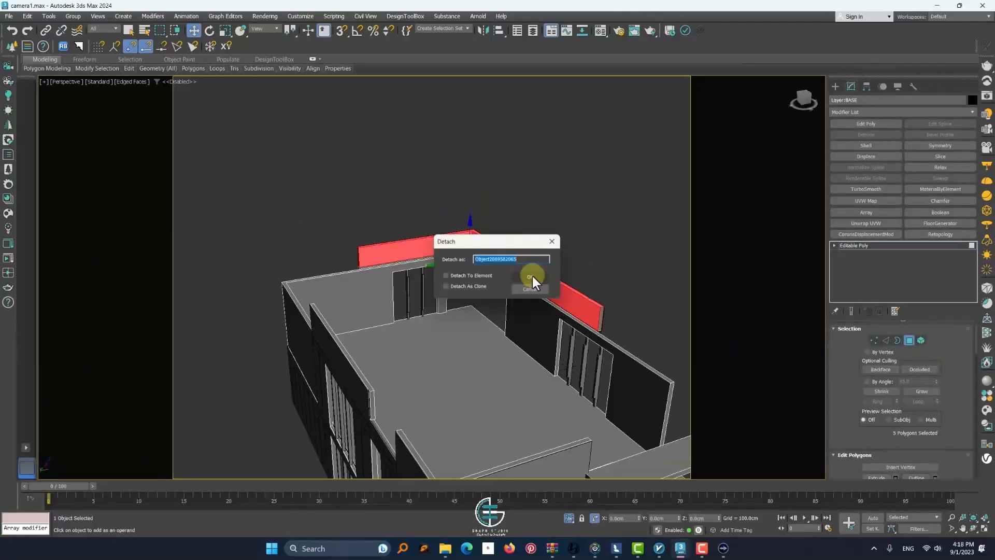
click(533, 275)
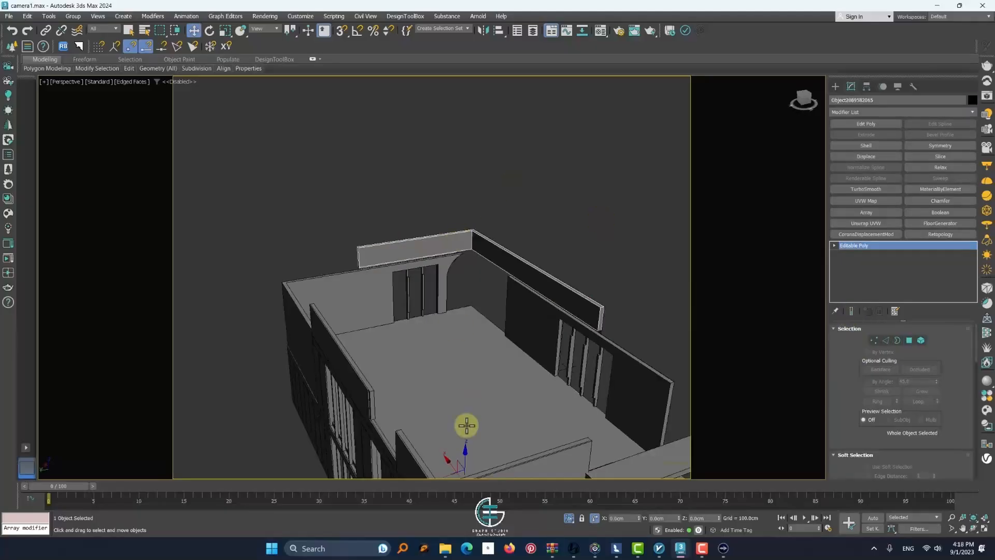
Select the upper parapet band of the isolated walls, try moving it upward, and undo the recent changes
click(440, 263)
right_click(435, 240)
click(453, 205)
click(439, 241)
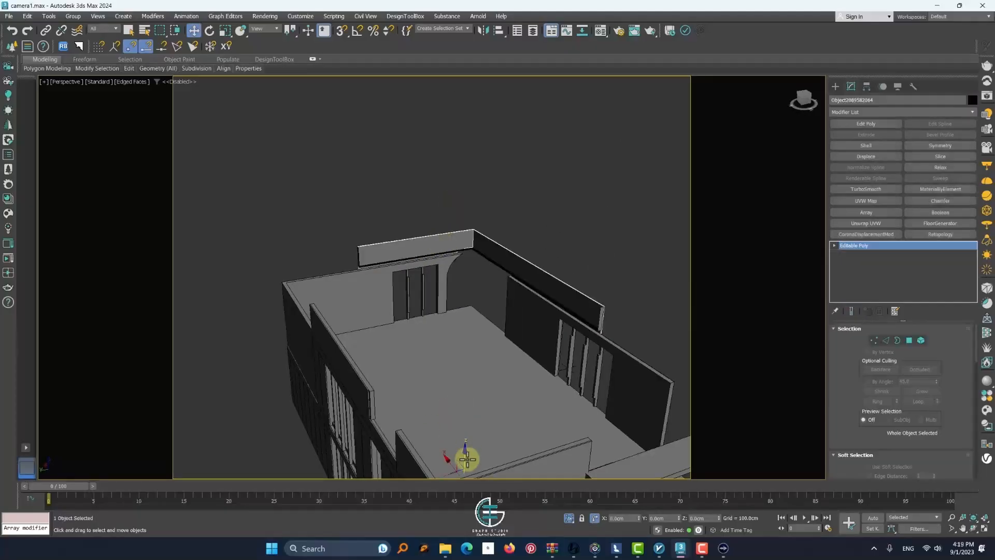
drag(466, 457, 474, 308)
key(ctrl+z)
key(ctrl+z)
key(ctrl+z)
key(ctrl+z)
Bring the hidden villa and site objects back into view around the isolated walls
drag(402, 218, 370, 256)
alt+middle_drag(371, 257, 421, 321)
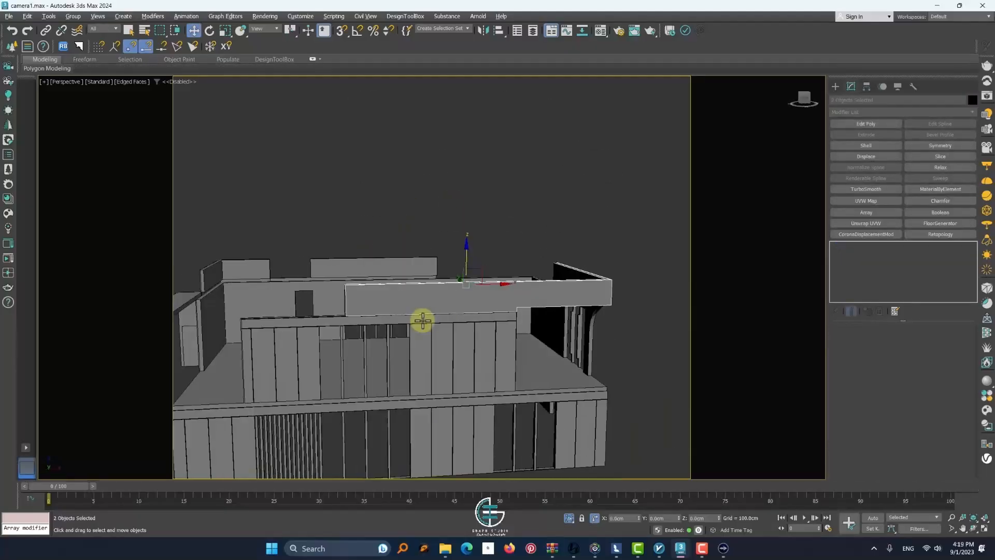
right_click(425, 244)
click(447, 189)
alt+middle_drag(447, 193, 465, 350)
scroll(465, 350, down, 5)
Select the villa's gray wall mesh, try moving it, and undo the moves
click(444, 344)
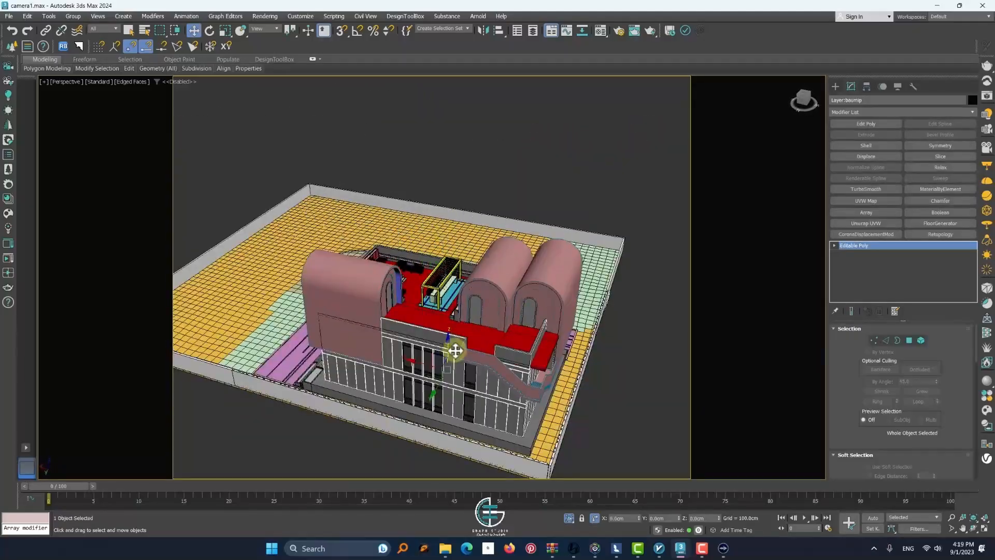
drag(443, 349, 467, 251)
scroll(829, 404, down, 5)
scroll(829, 403, down, 5)
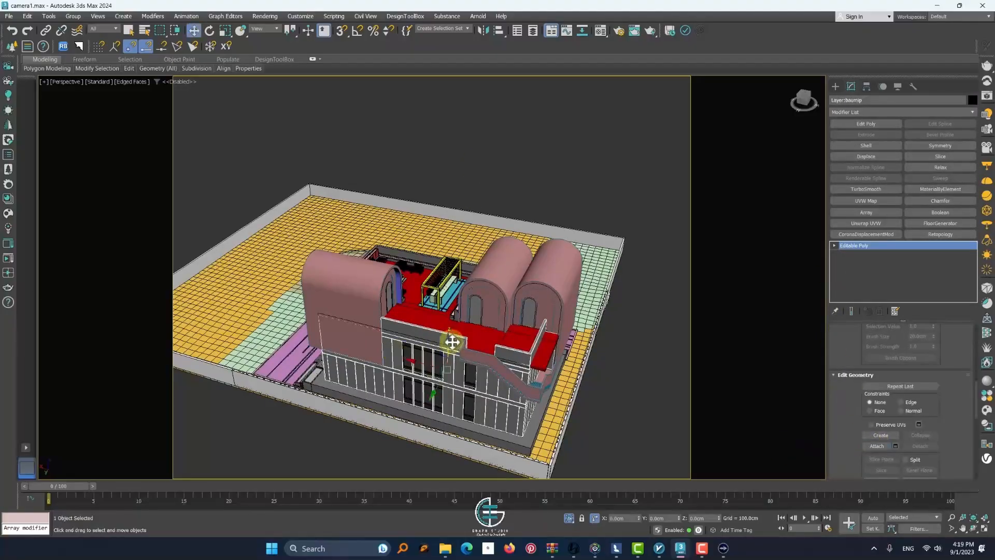
key(ctrl+z)
drag(452, 342, 450, 134)
scroll(448, 375, up, 5)
key(ctrl+z)
alt+middle_drag(449, 375, 537, 351)
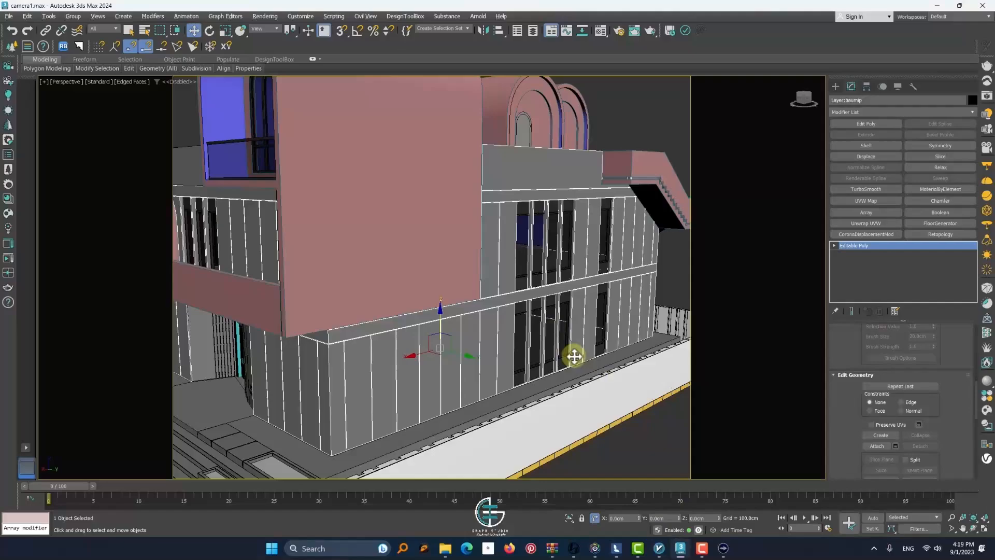
scroll(437, 291, down, 5)
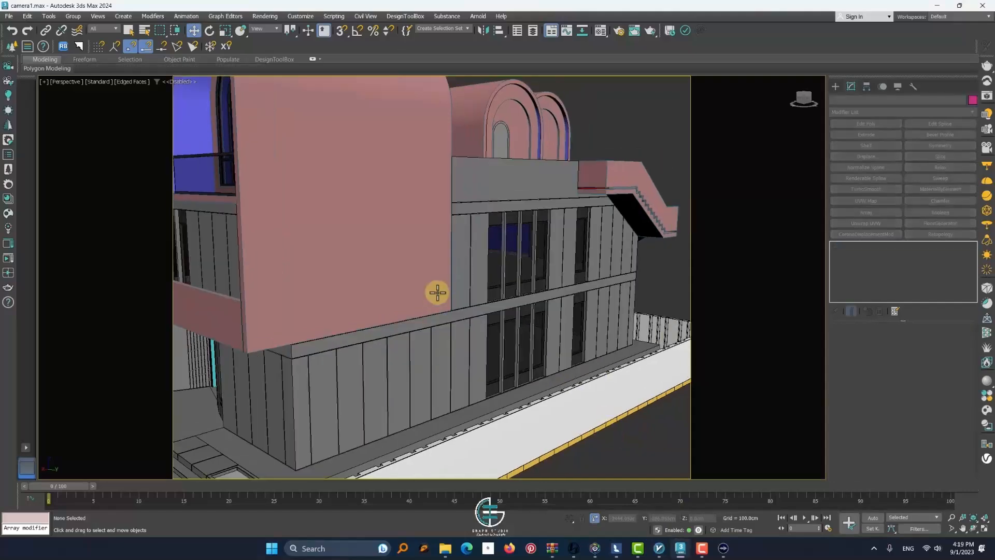
Isolate the gray wall mesh, detach its upper parapet elements as a separate object, select that object, and show the whole scene again
key(alt+q)
key(5)
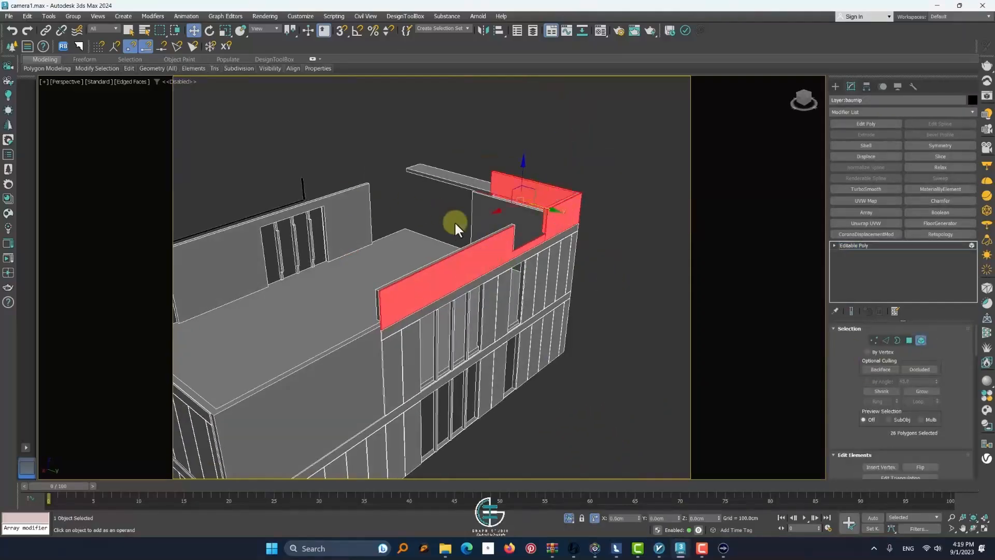
ctrl+click(632, 256)
alt+middle_drag(455, 222, 424, 251)
key(alt+d)
key(Return)
click(920, 340)
click(550, 254)
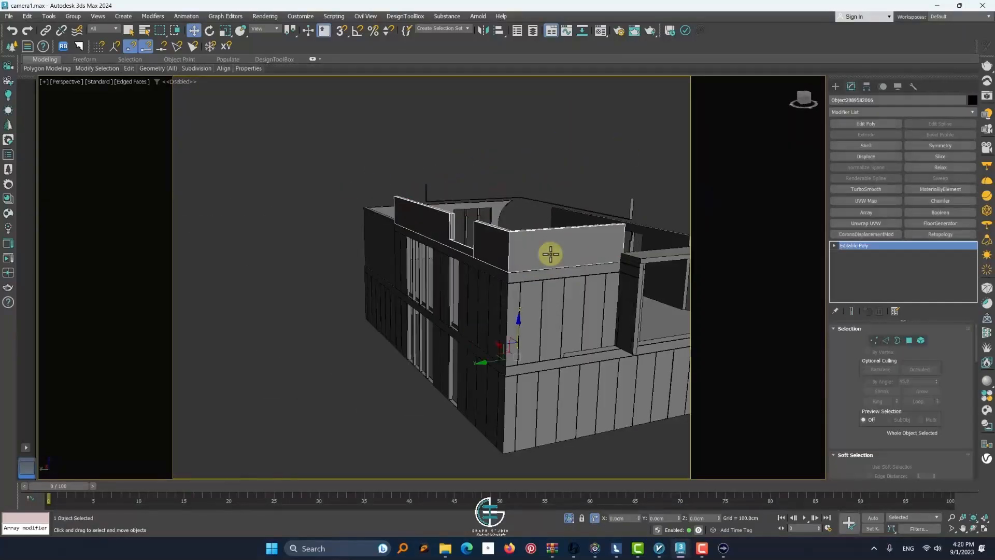
click(567, 512)
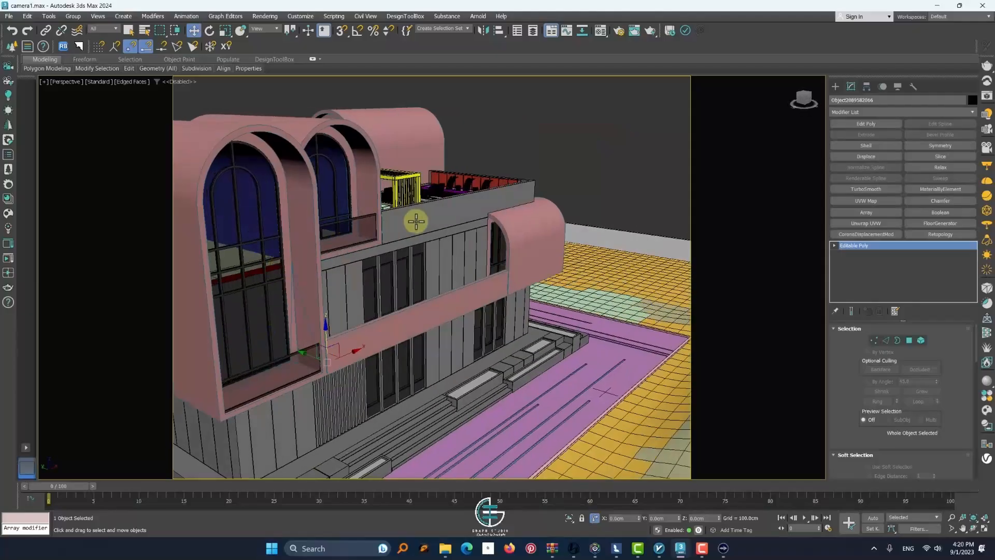
Isolate the roof parapet pieces, attach the remaining piece to the detached parapet object, and end the isolation
key(alt+q)
scroll(857, 430, down, 3)
click(877, 388)
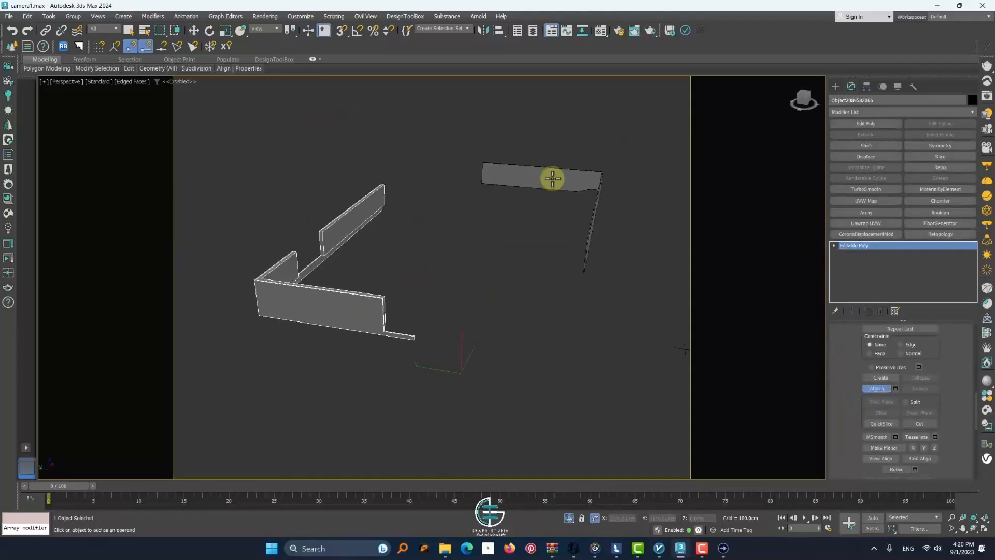
alt+middle_drag(512, 307, 552, 287)
click(569, 518)
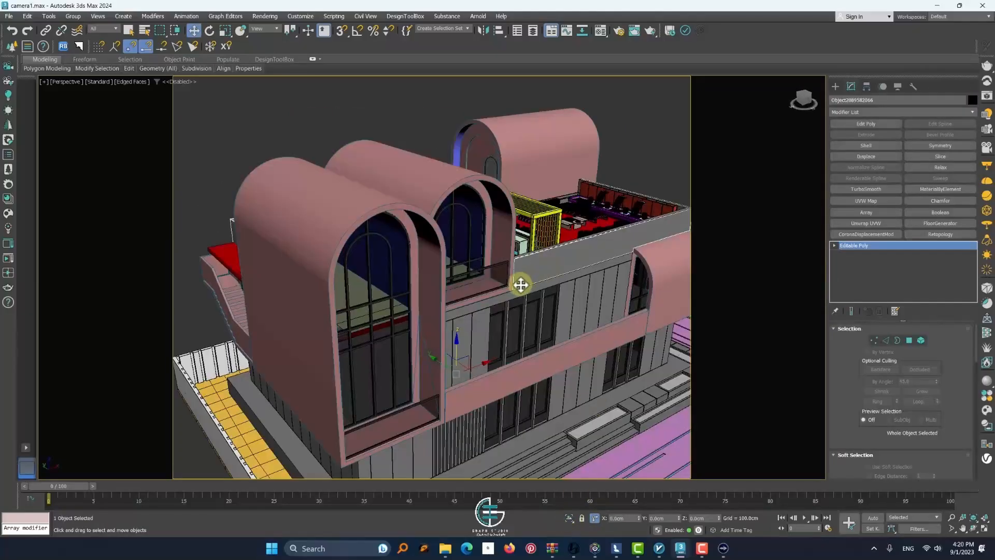
Isolate the yellow rooftop pergola, detach its roof slats as a separate object, and select the detached slats
click(547, 223)
key(alt+q)
alt+middle_drag(409, 248, 422, 248)
scroll(351, 233, up, 3)
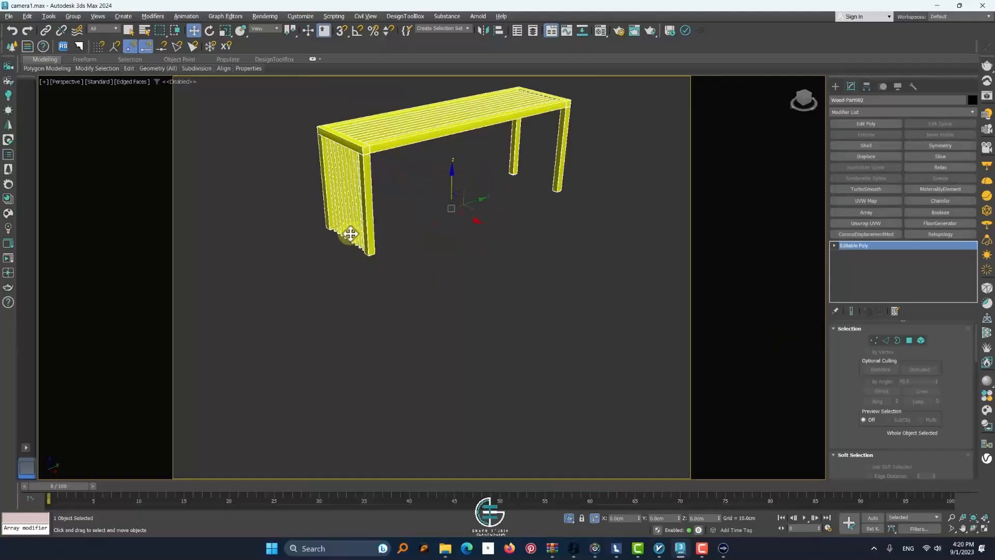
click(921, 340)
scroll(563, 262, up, 2)
middle_drag(564, 262, 563, 369)
drag(455, 280, 375, 107)
key(alt+d)
key(Return)
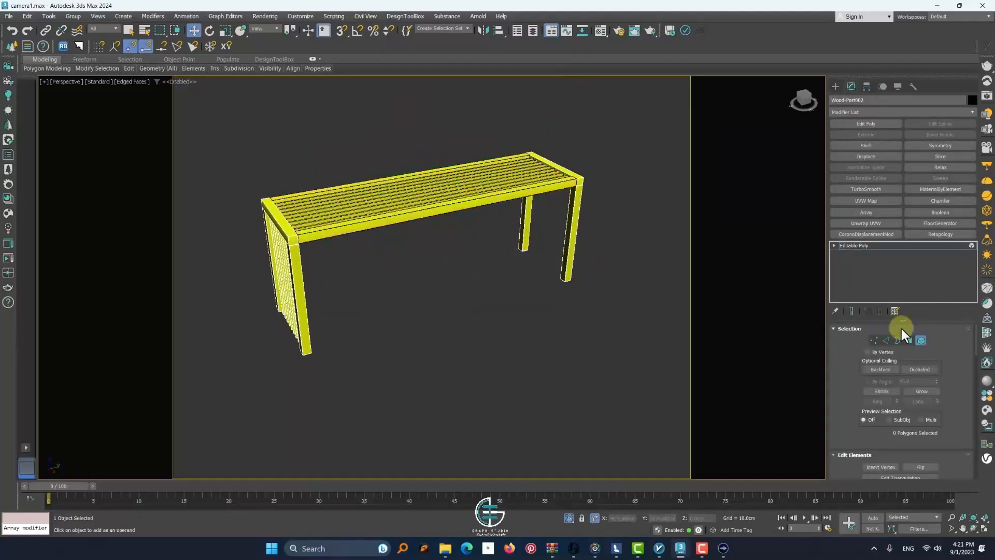
click(921, 340)
click(431, 213)
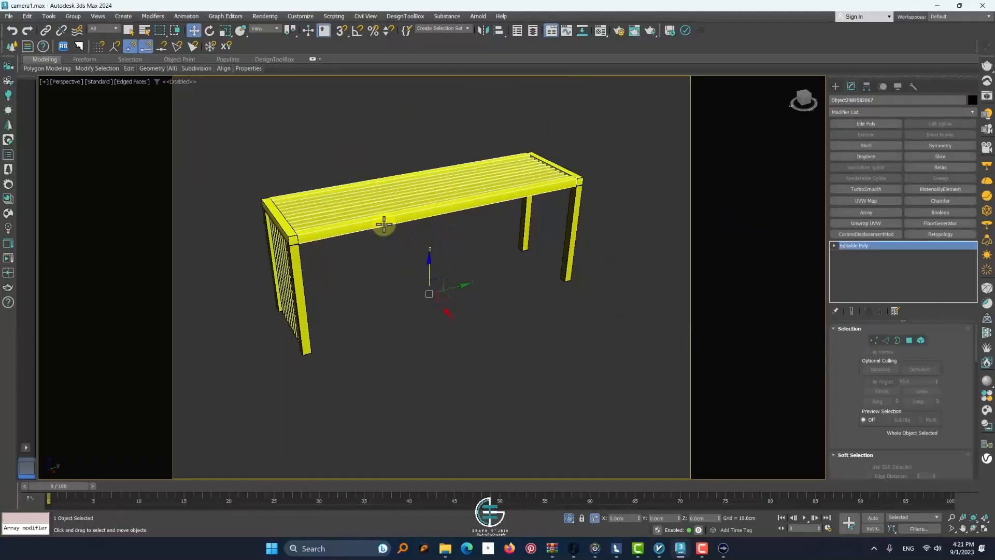
Reset a material slot, give it a red diffuse color, assign it to the pergola slats, and end the isolation
key(m)
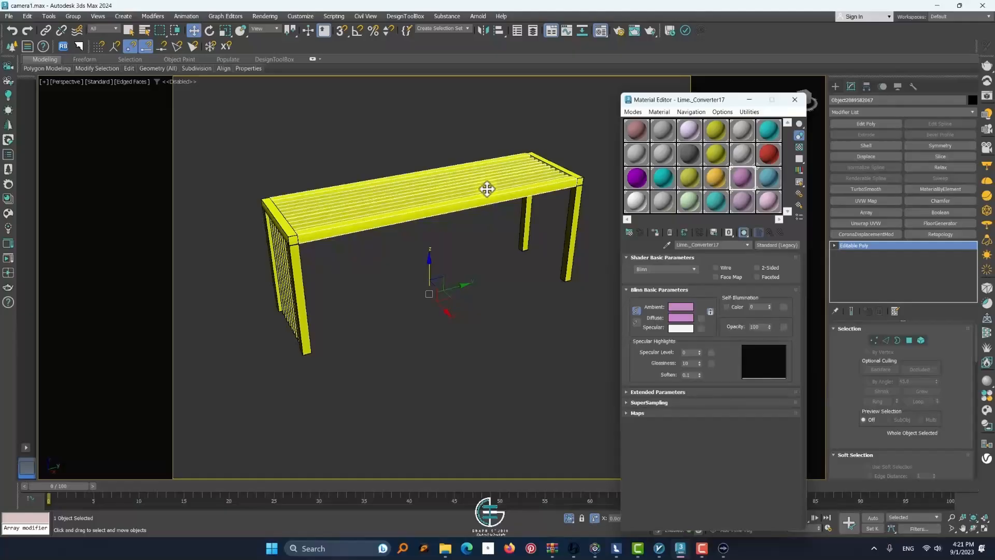
click(669, 232)
key(Return)
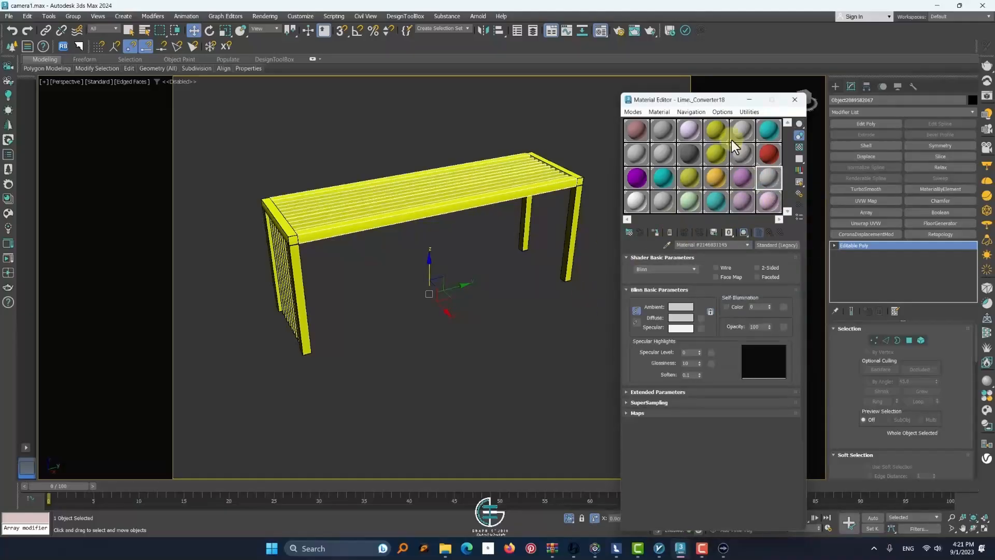
click(680, 317)
click(616, 293)
click(654, 232)
click(568, 518)
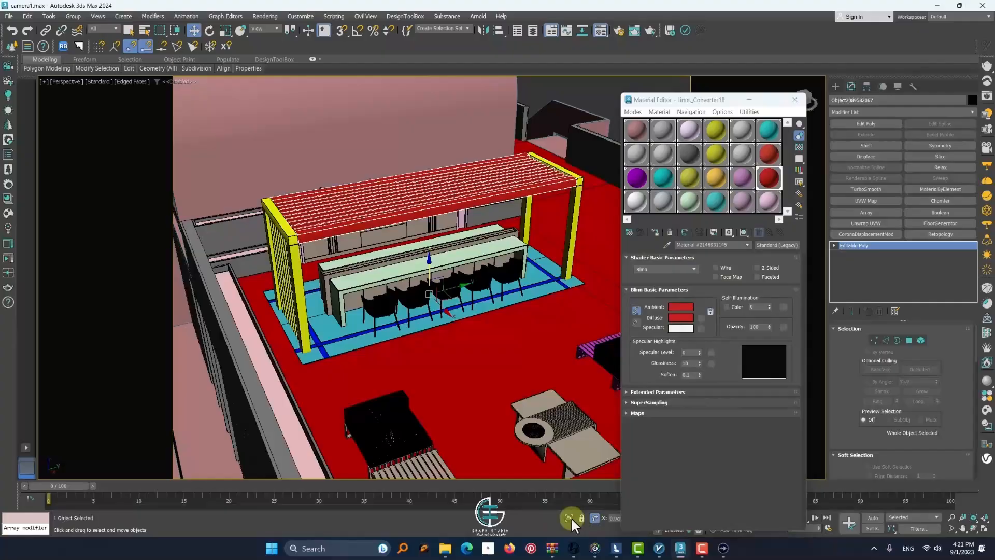
Change the diffuse color of the pergola slats' material to orange
click(676, 318)
click(524, 245)
click(607, 293)
Isolate the rooftop parapet object and center its pivot on its geometry
click(586, 133)
scroll(586, 133, down, 8)
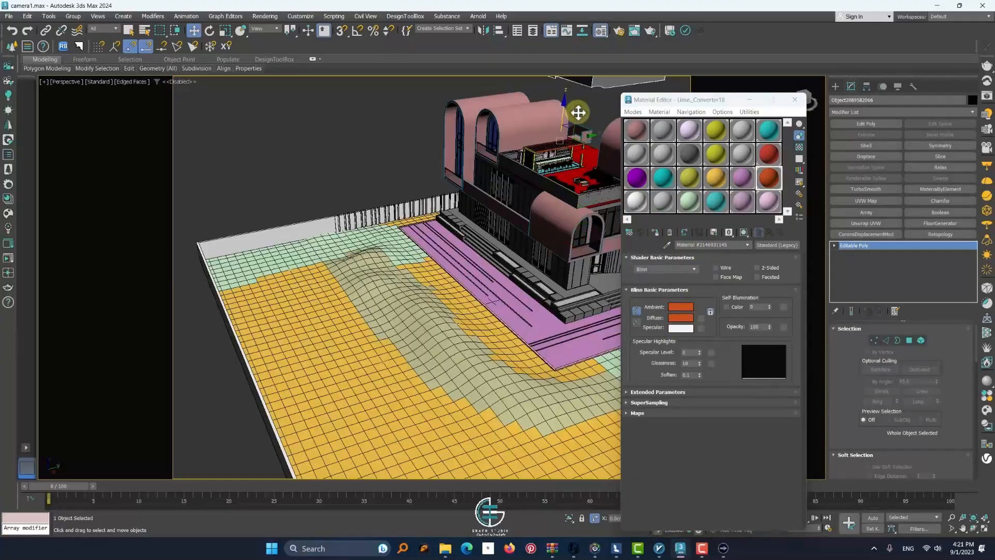
scroll(474, 187, up, 8)
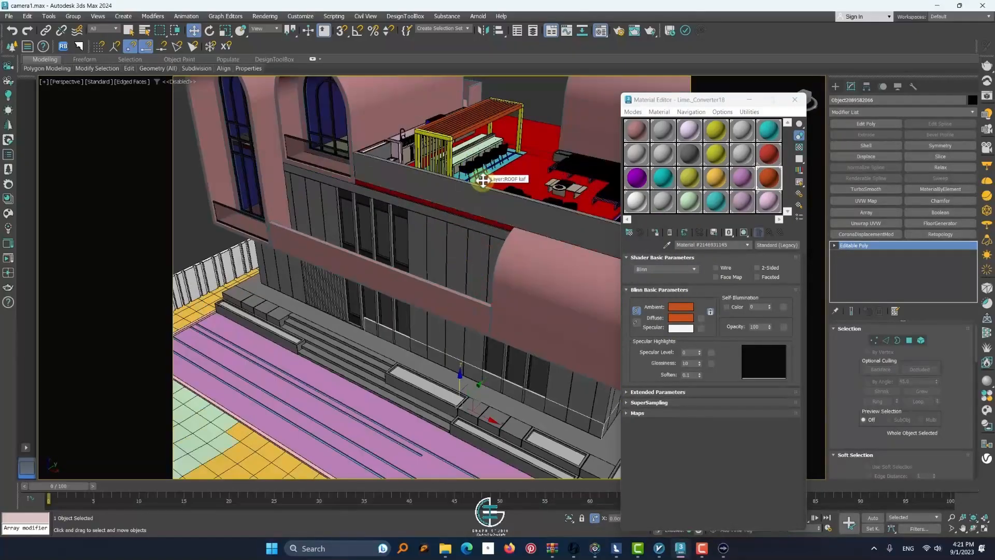
key(alt+q)
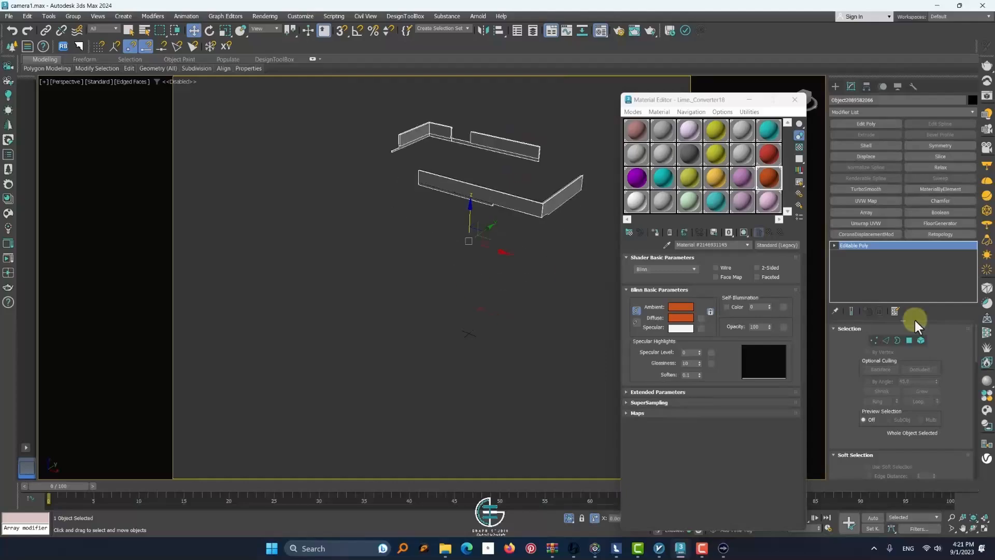
scroll(844, 390, down, 3)
click(868, 441)
click(477, 208)
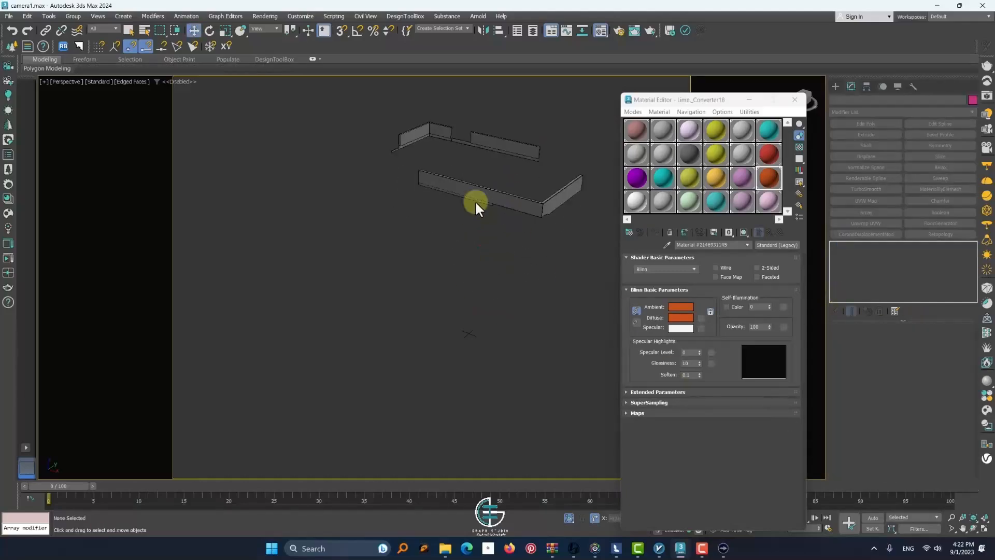
click(498, 199)
click(867, 87)
click(895, 149)
click(835, 86)
click(555, 225)
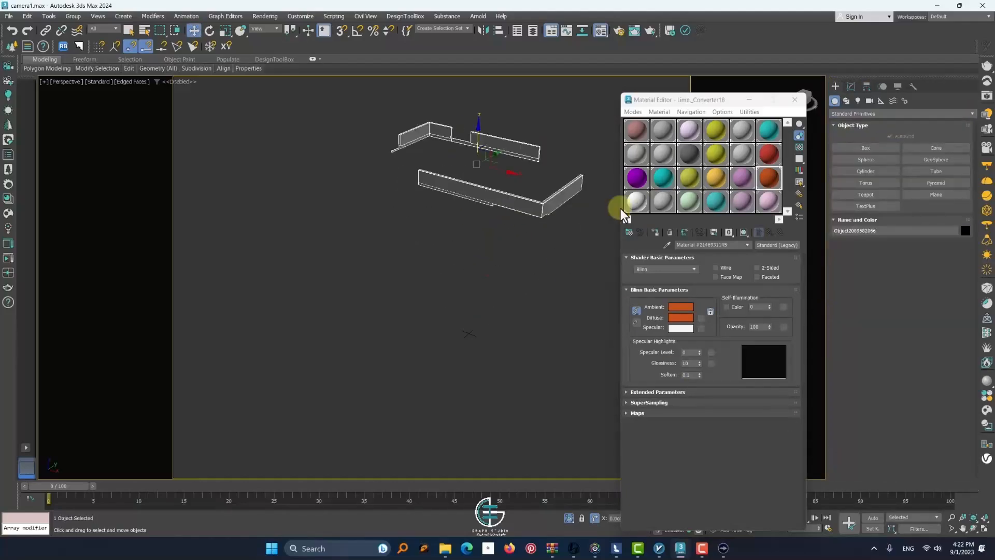
Reset the material in the editor slot only, set its diffuse color to light green, assign it to the parapet, and end the isolation
click(684, 232)
click(658, 325)
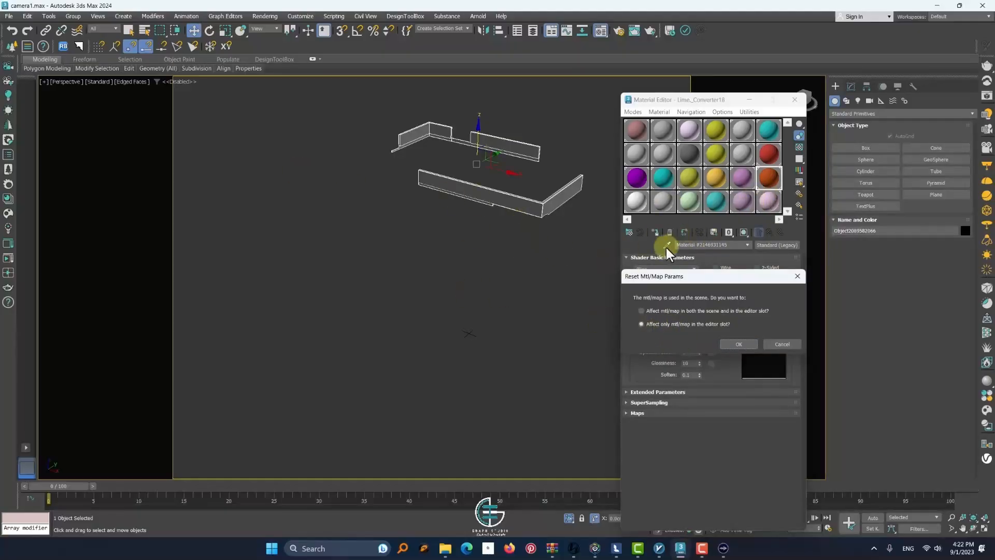
click(737, 344)
click(680, 318)
click(431, 227)
click(613, 297)
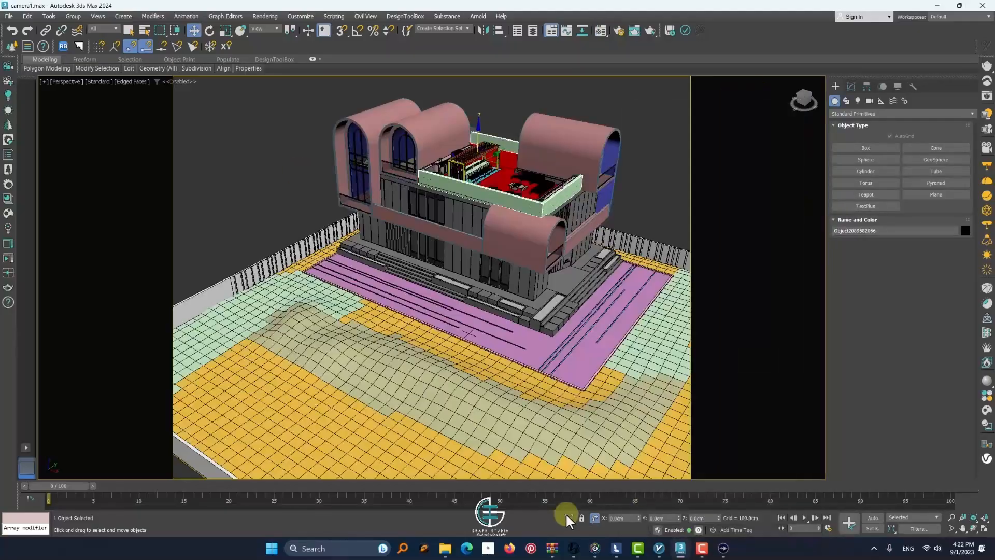
scroll(536, 361, up, 4)
scroll(562, 311, down, 3)
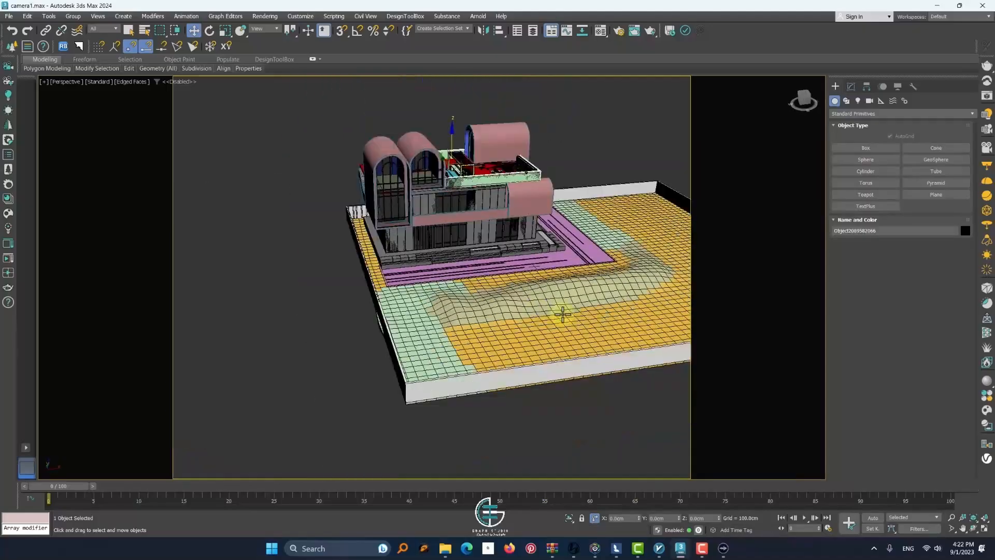
Select the MDT COMPANY sign lettering beside the entrance, try moving it upward, and undo the move
scroll(562, 311, up, 6)
middle_drag(562, 311, 371, 321)
scroll(441, 205, up, 6)
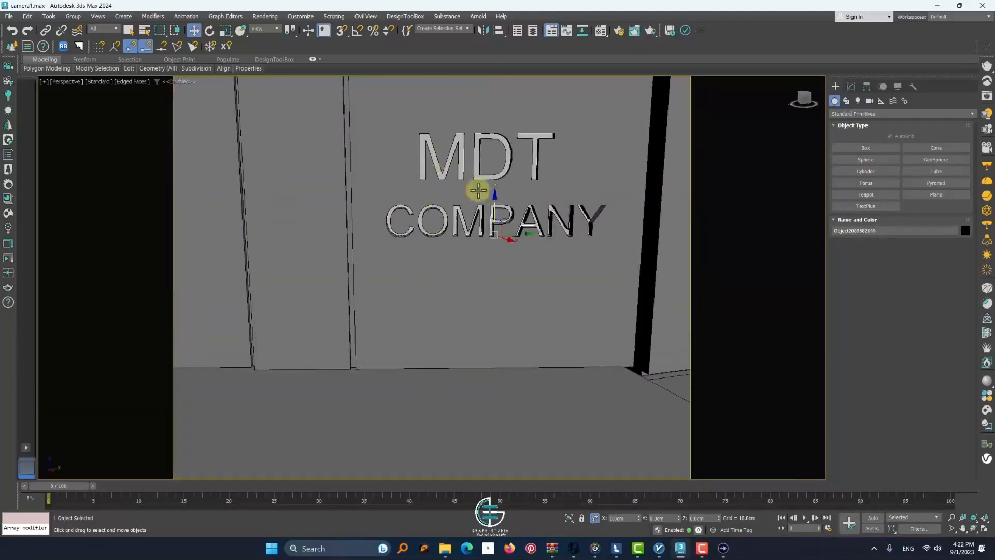
drag(510, 146, 510, 95)
key(ctrl+z)
alt+middle_drag(510, 95, 396, 240)
scroll(468, 194, down, 6)
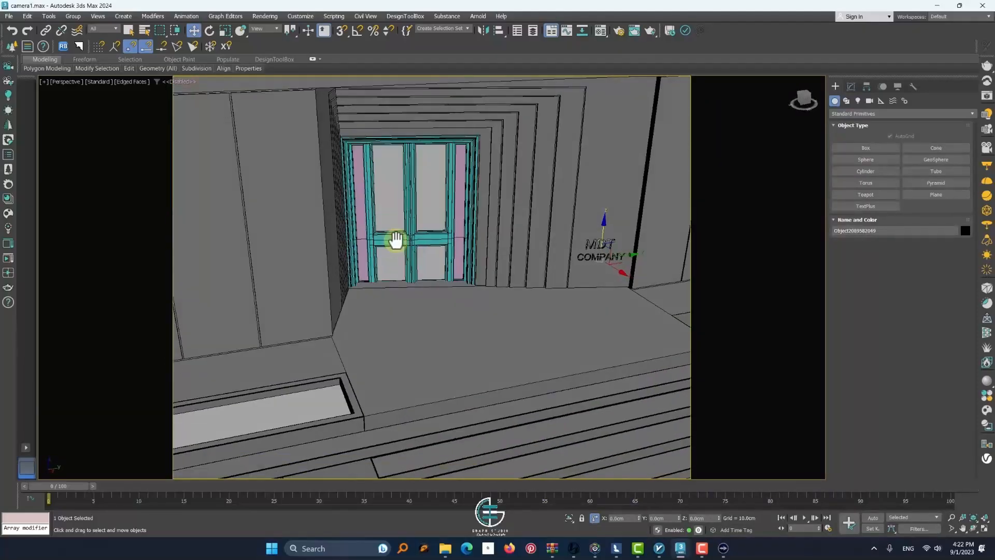
Isolate the entrance door's turquoise frame together with its gray panes and select the panes
scroll(395, 228, up, 3)
click(416, 199)
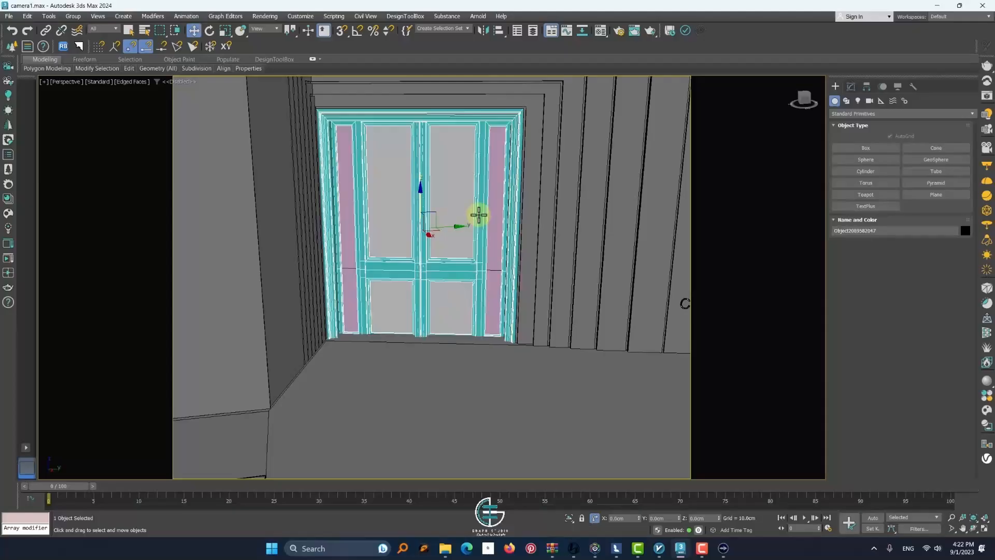
ctrl+click(426, 173)
key(alt+q)
alt+middle_drag(426, 174, 317, 251)
click(451, 298)
Select the four pane faces of the entrance door as polygons, delete them, and return to the full scene
click(851, 87)
click(909, 339)
click(450, 202)
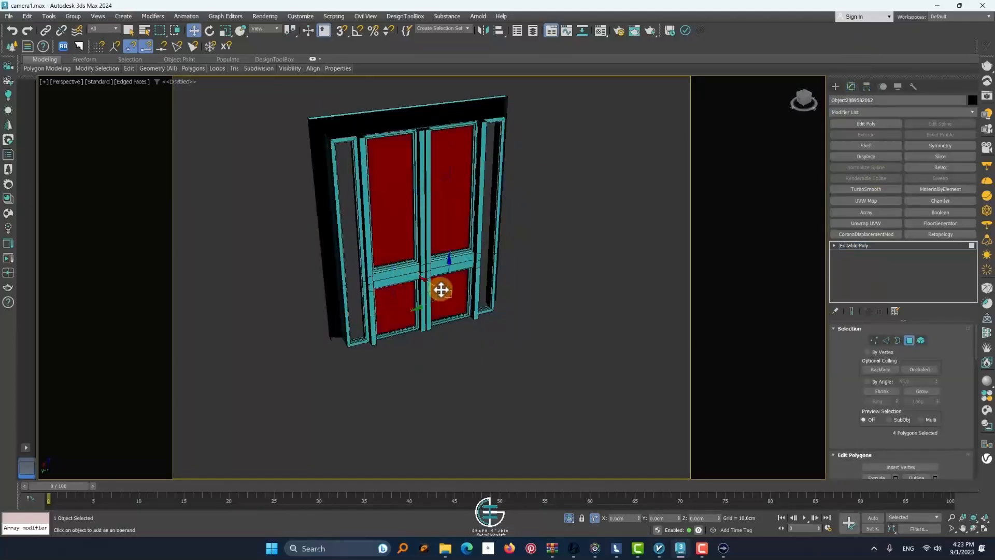
key(Delete)
alt+middle_drag(441, 289, 565, 280)
click(909, 340)
click(569, 518)
scroll(483, 183, up, 5)
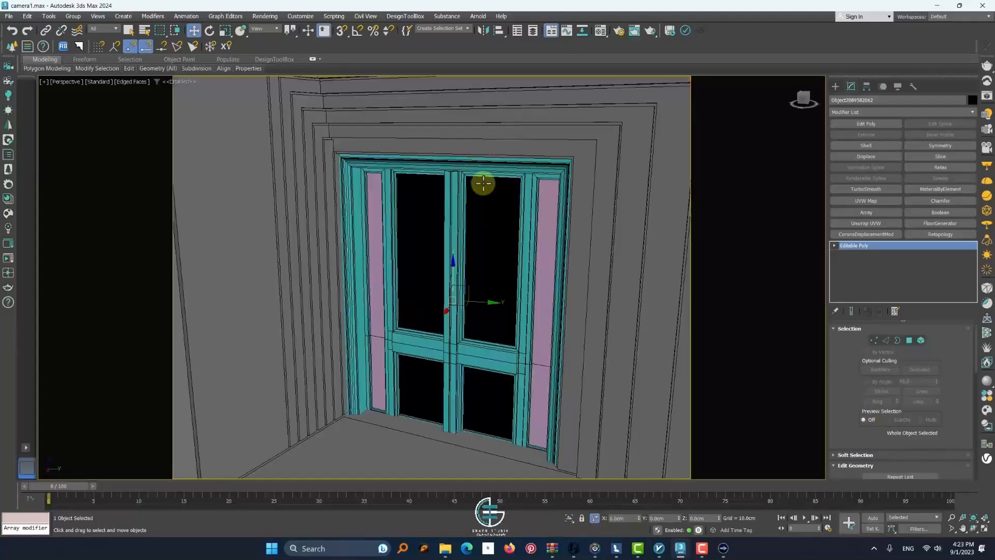
Undo the face deletion, try deleting the entire door pane object, and reselect the restored panes
key(ctrl+z)
key(ctrl+z)
key(alt+q)
click(569, 519)
key(Delete)
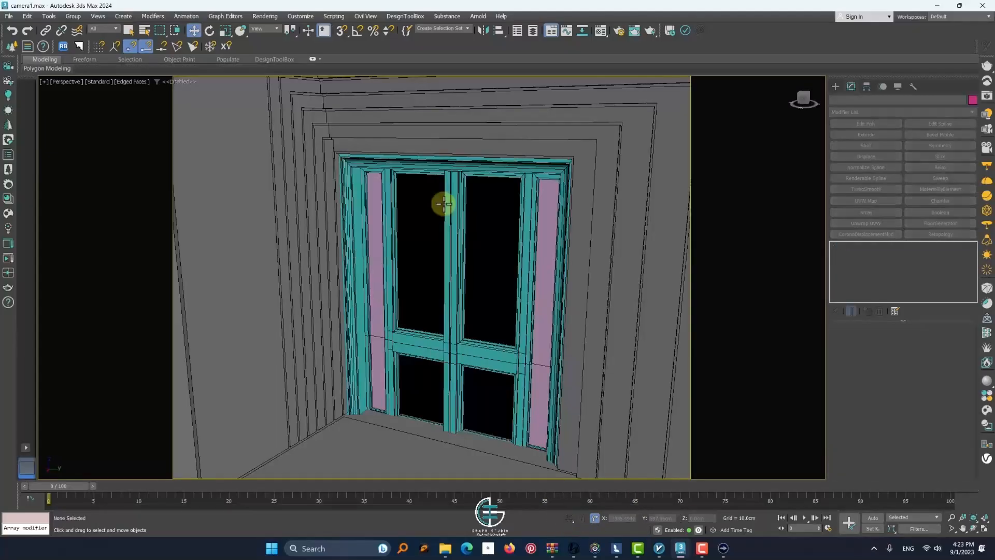
click(444, 204)
key(alt+q)
key(Delete)
right_click(421, 288)
click(439, 252)
click(478, 306)
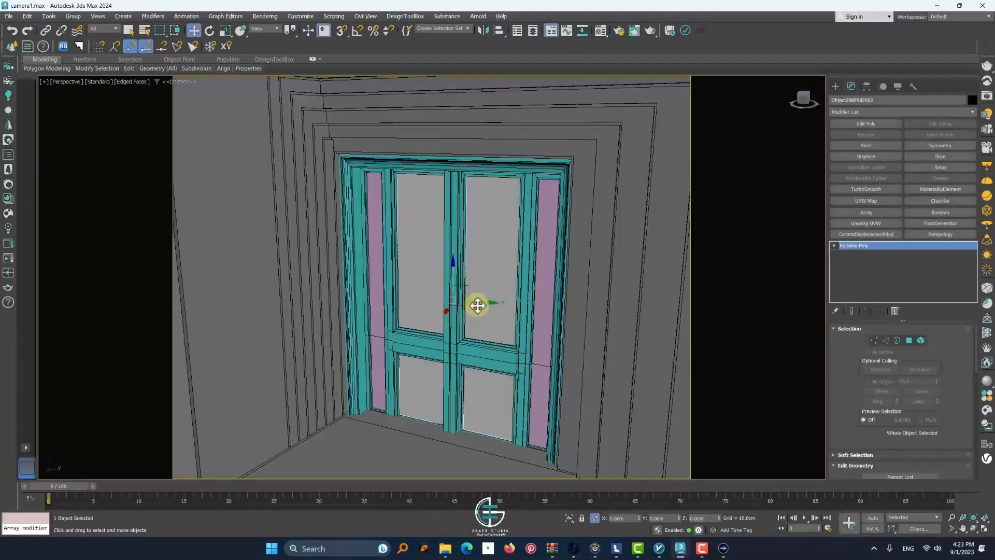
Isolate the door panes, thicken them with a Shell modifier at 0.18 cm inner amount, and convert them to Editable Poly
key(alt+q)
scroll(442, 285, up, 4)
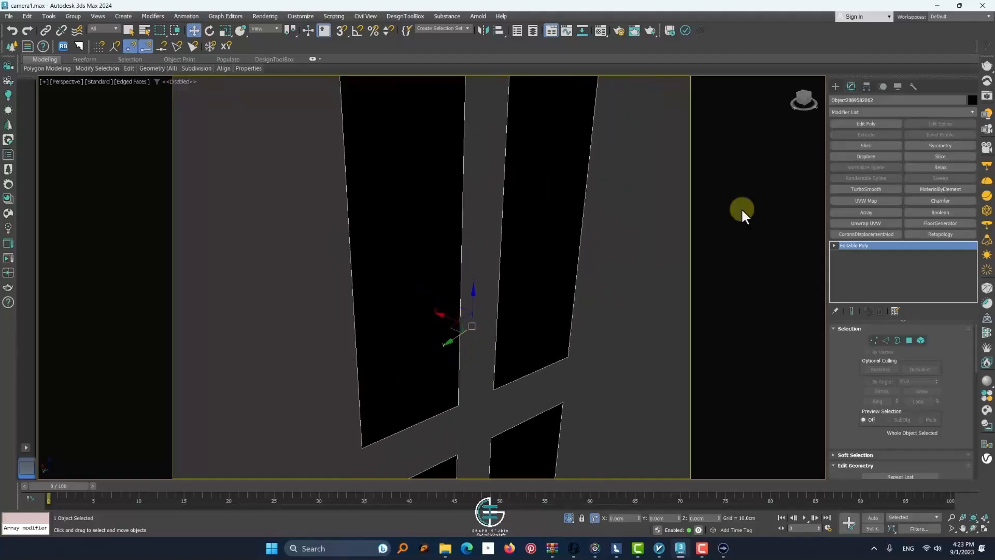
click(866, 145)
scroll(601, 356, down, 3)
scroll(533, 318, up, 5)
middle_drag(533, 317, 569, 336)
drag(934, 330, 927, 336)
right_click(565, 274)
mouse_move(645, 403)
click(705, 416)
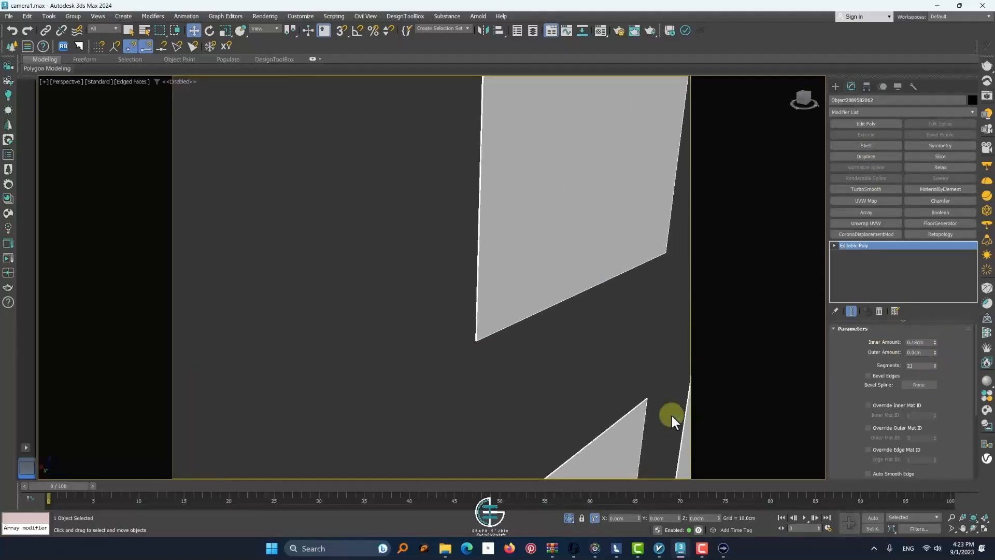
alt+middle_drag(670, 412, 562, 337)
scroll(561, 334, down, 6)
Reset a material slot, set its diffuse color to light lavender, assign it to the door panes, and end the isolation
key(m)
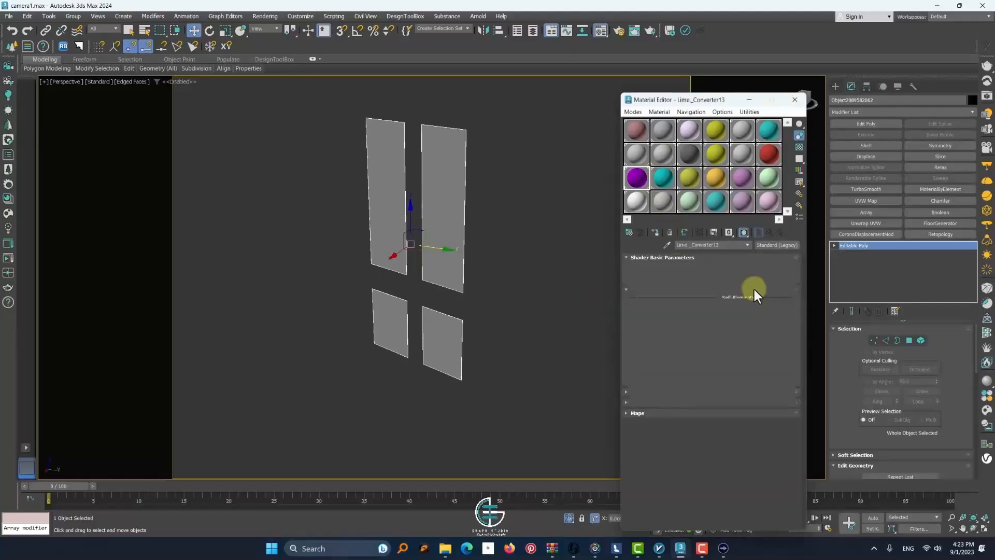
click(680, 317)
click(591, 254)
click(547, 262)
click(629, 301)
click(655, 233)
click(568, 518)
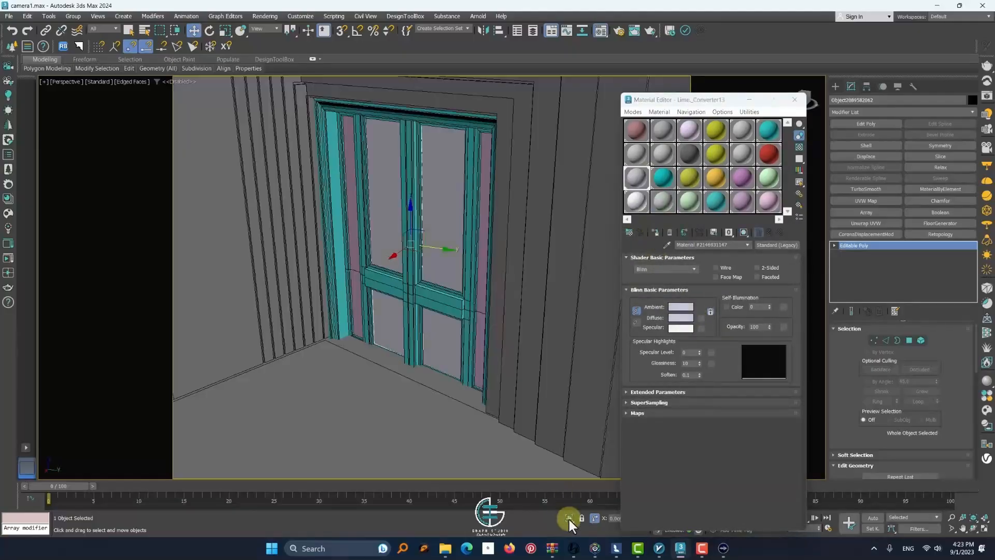
Select the turquoise frame of the entrance door and examine it beside the panes
click(439, 305)
scroll(415, 287, up, 10)
scroll(386, 295, down, 10)
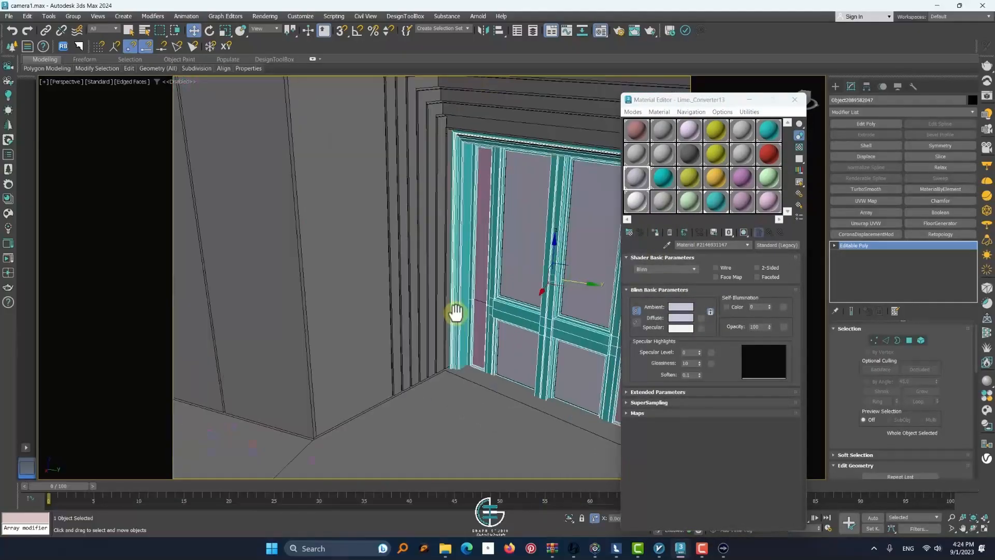
Inspect the entrance door frame from outside and close the Material Editor
alt+middle_drag(399, 300, 560, 311)
click(366, 244)
scroll(366, 244, down, 5)
click(794, 100)
Draw a standard plane about 5985 cm long and 7930 cm wide and isolate it from the villa
click(835, 86)
middle_drag(549, 259, 333, 402)
click(925, 194)
mouse_move(584, 133)
mouse_down()
mouse_move(546, 258)
mouse_move(344, 466)
mouse_up()
right_click(375, 383)
key(alt+q)
scroll(487, 290, down, 3)
Enlarge the plane to about 14483 cm long and 20698 cm wide and increase its segments
click(851, 86)
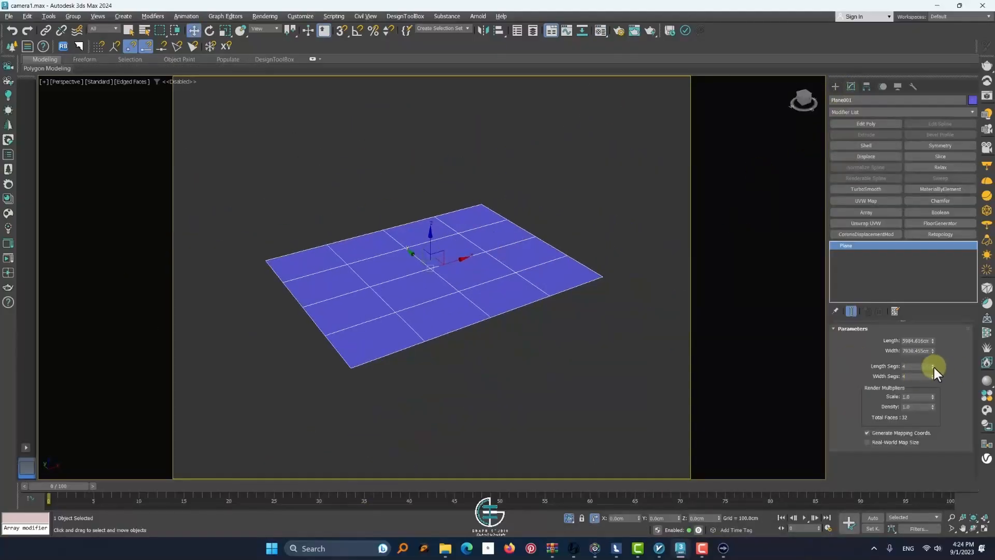
drag(932, 340, 931, 283)
drag(933, 351, 935, 285)
click(933, 365)
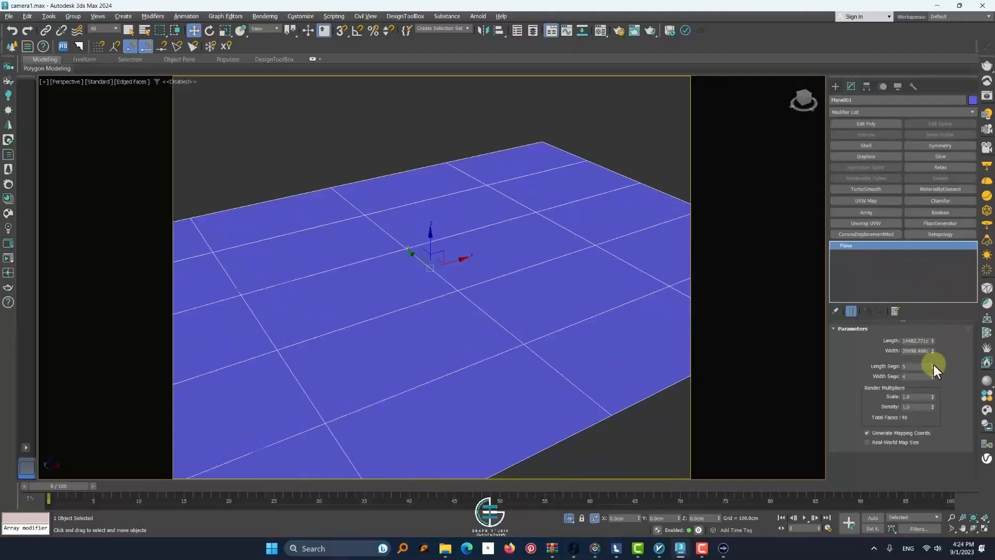
click(932, 364)
scroll(504, 315, down, 3)
Convert the plane to Editable Poly and open its Paint Deformation settings
right_click(504, 315)
mouse_move(534, 418)
click(622, 426)
drag(832, 466, 782, 21)
click(850, 475)
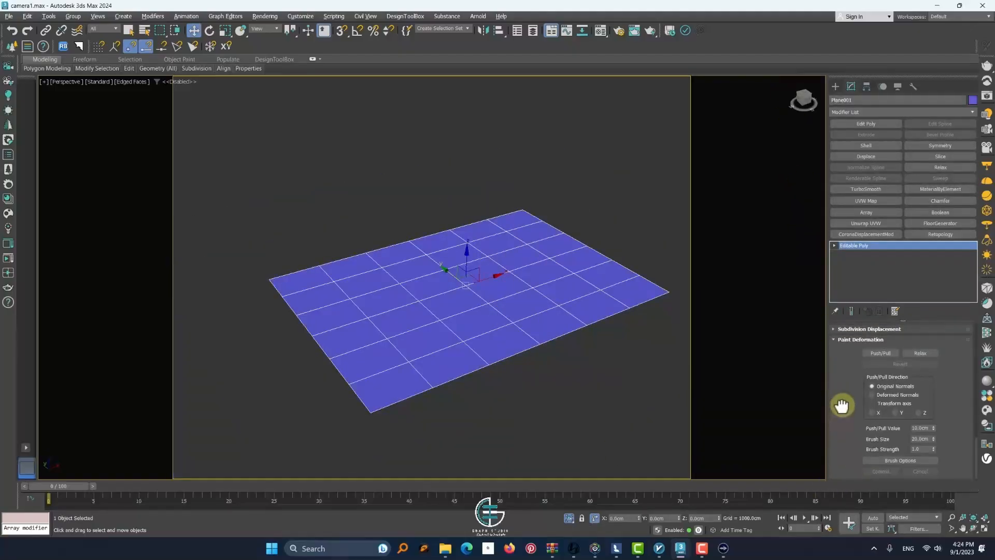
Try the Push/Pull brush on the plane with a value of about 134 cm and a brush size of about 737 cm
scroll(418, 343, up, 2)
scroll(325, 325, up, 3)
scroll(324, 326, down, 3)
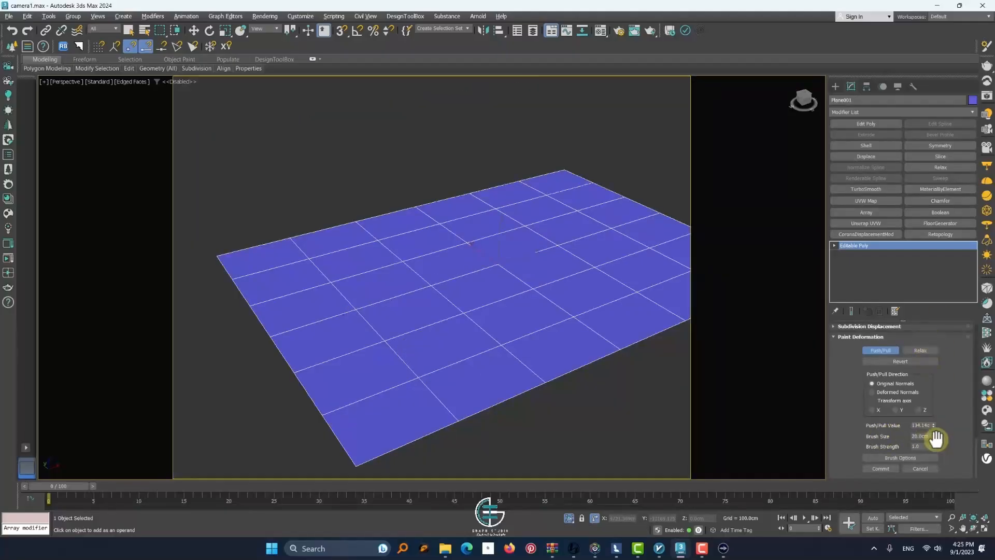
scroll(405, 311, up, 2)
scroll(463, 299, down, 2)
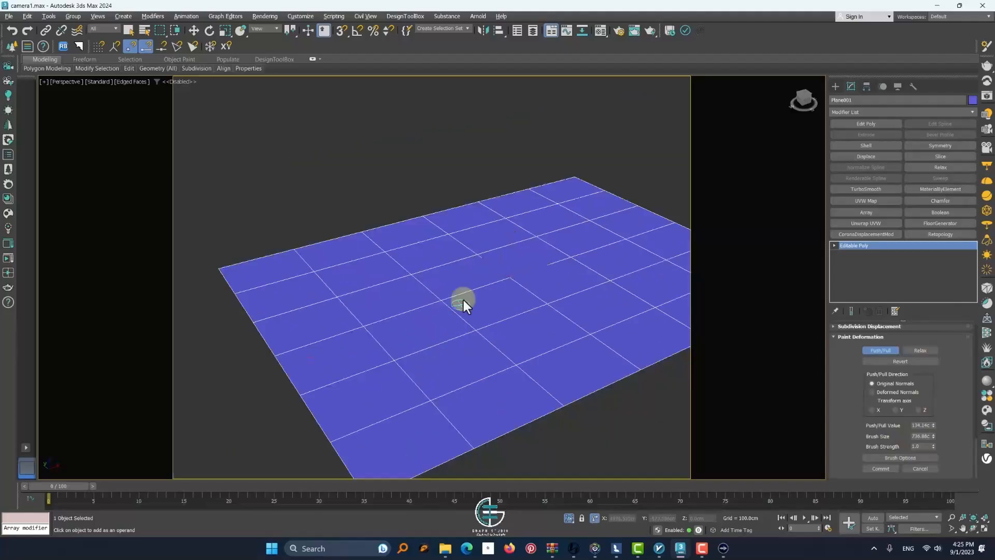
alt+middle_drag(513, 313, 501, 320)
Raise the Push/Pull value to about 430 cm and paint a raised area near the plane's centre
click(934, 426)
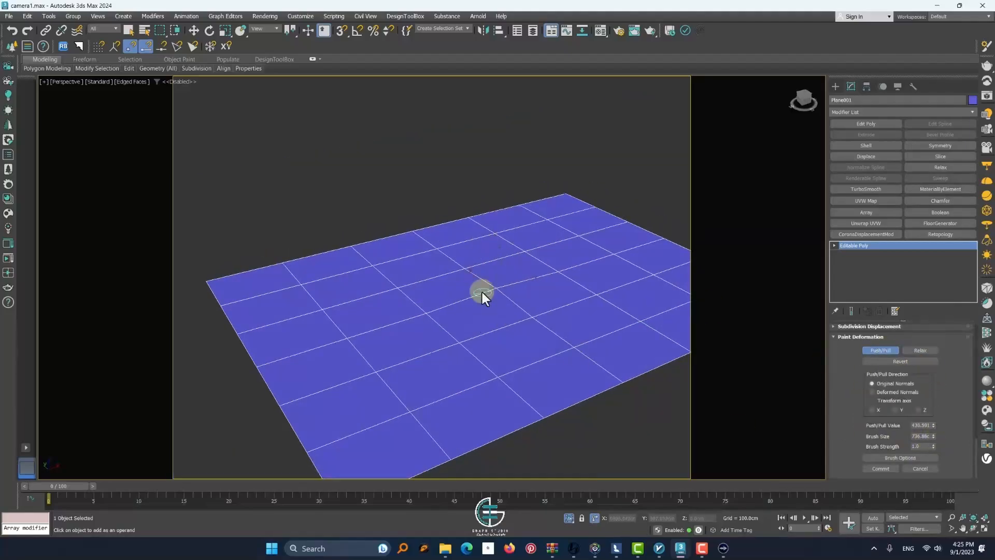
scroll(482, 291, up, 2)
scroll(407, 290, down, 4)
scroll(394, 306, up, 3)
drag(412, 254, 586, 266)
scroll(554, 316, down, 4)
scroll(543, 334, up, 1)
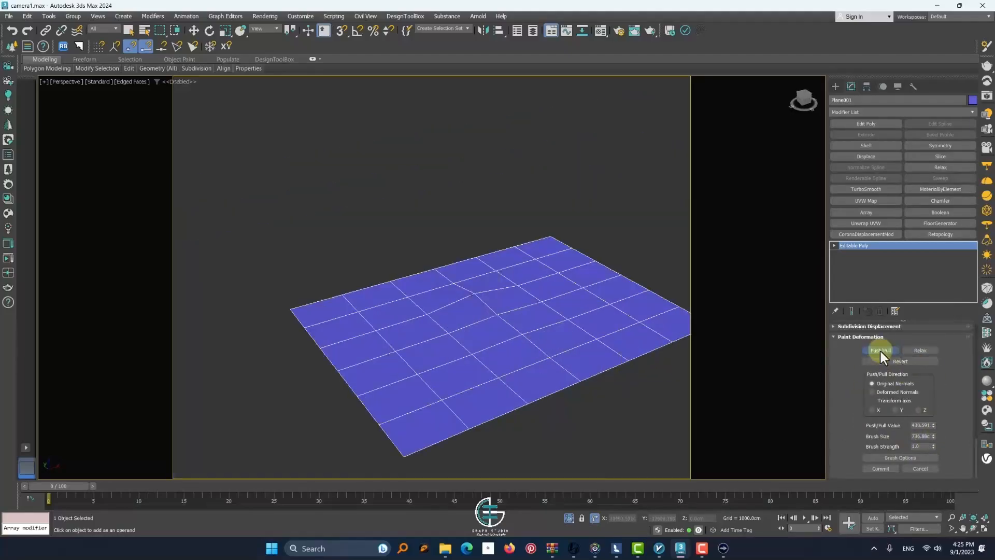
Add a Retopology modifier, compute a 5000-face ReForm mesh, and recompute it with Preprocess Mesh turned off
click(939, 234)
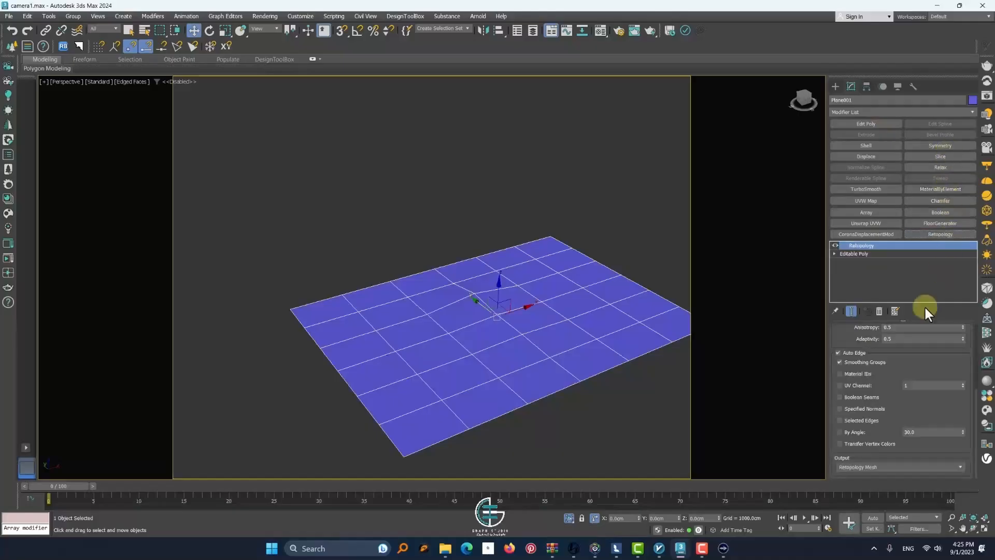
scroll(852, 331, up, 5)
click(863, 376)
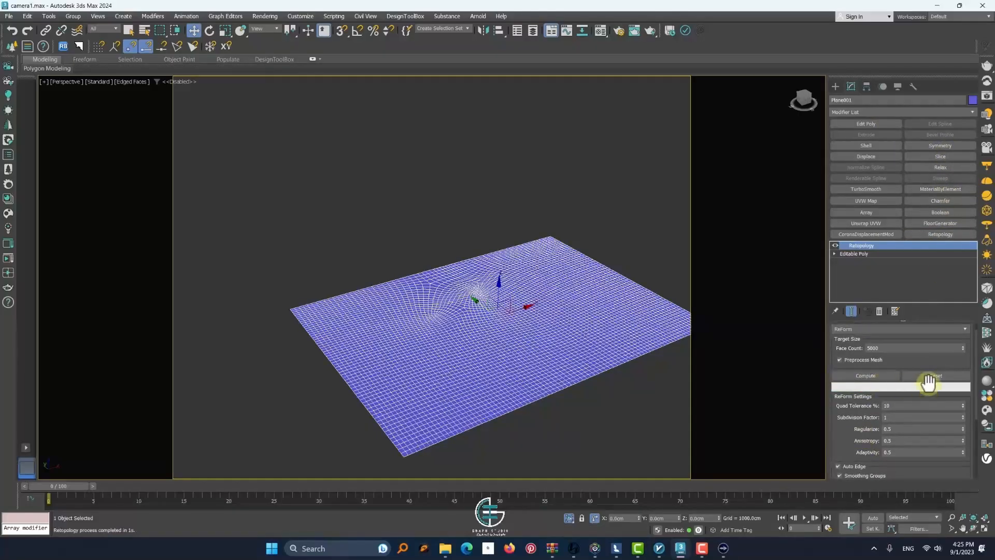
click(849, 360)
click(862, 379)
scroll(561, 308, up, 4)
scroll(550, 292, down, 3)
click(544, 285)
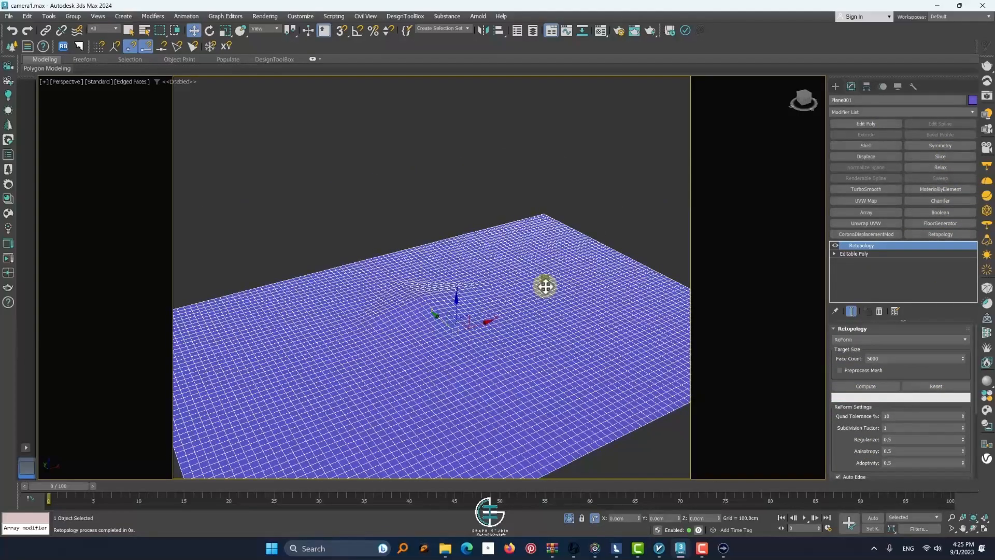
Add an Edit Poly modifier above Retopology and paint a stroke with an enlarged Push/Pull brush at 10 cm
right_click(541, 282)
click(863, 136)
click(866, 123)
scroll(855, 415, down, 10)
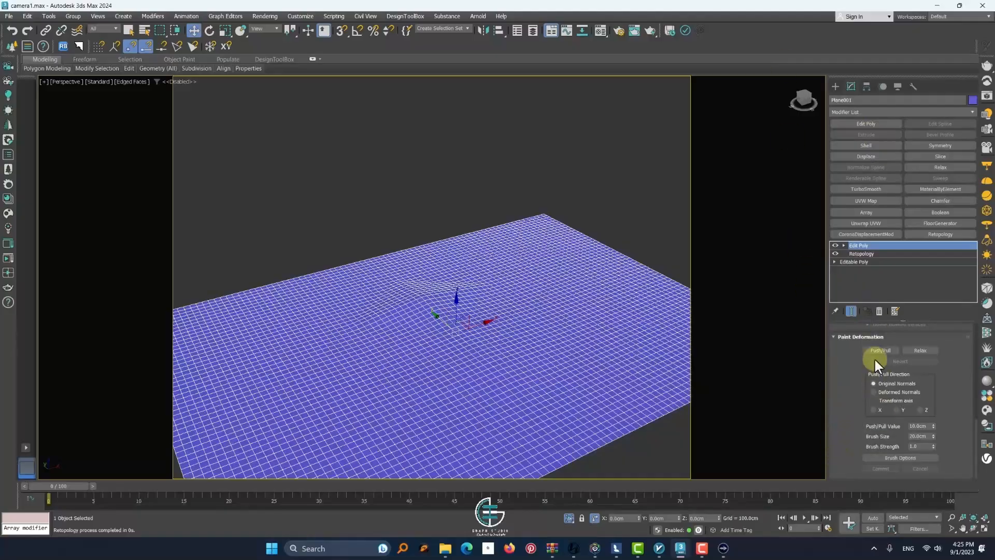
scroll(458, 371, up, 2)
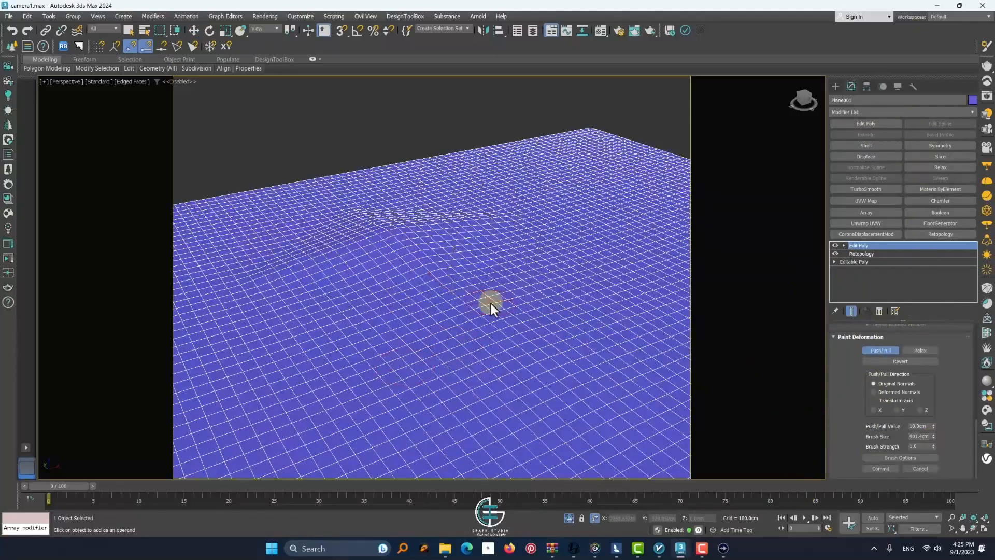
drag(500, 290, 427, 334)
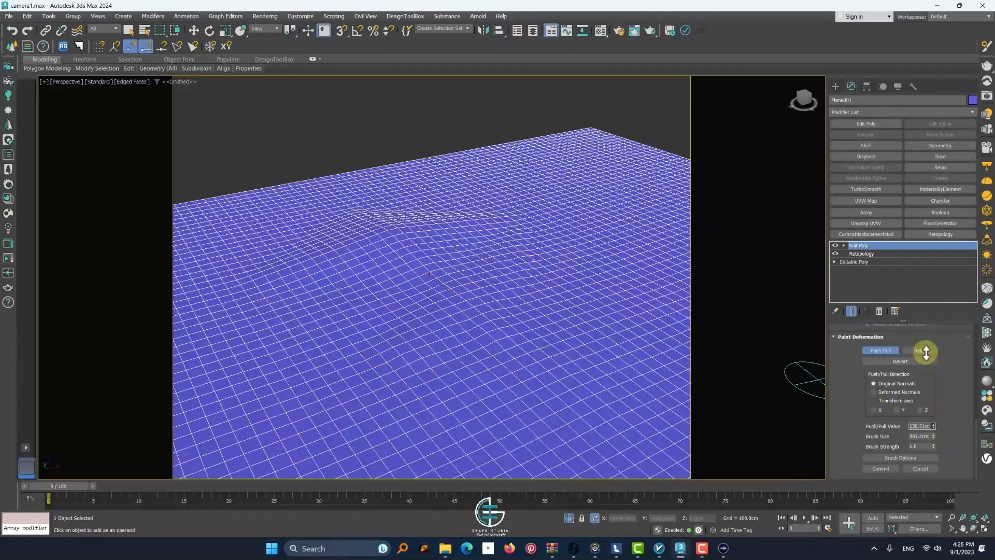
Set the Push/Pull value to about 138.7 cm and paint ridges across the far side of the dense mesh
scroll(350, 248, down, 5)
scroll(347, 244, up, 4)
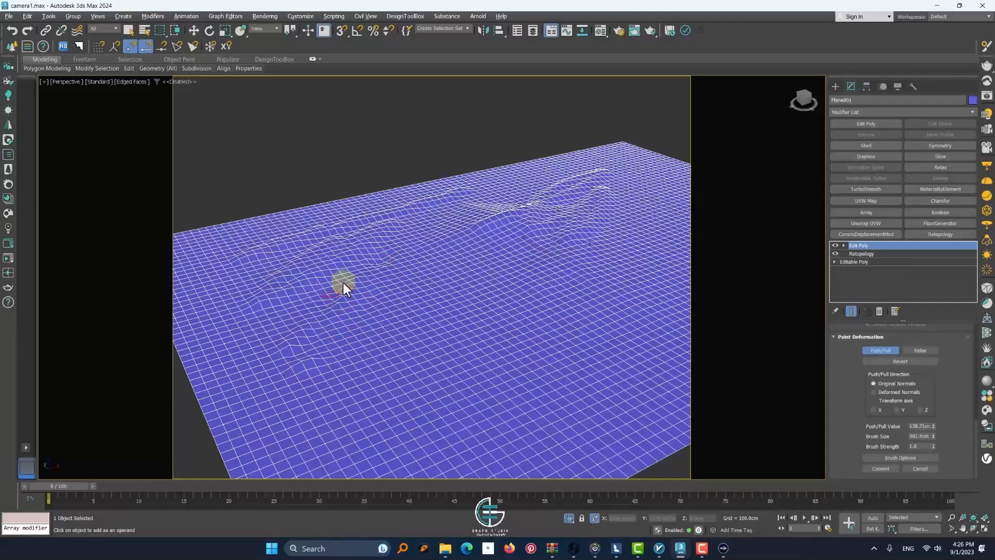
scroll(362, 247, down, 5)
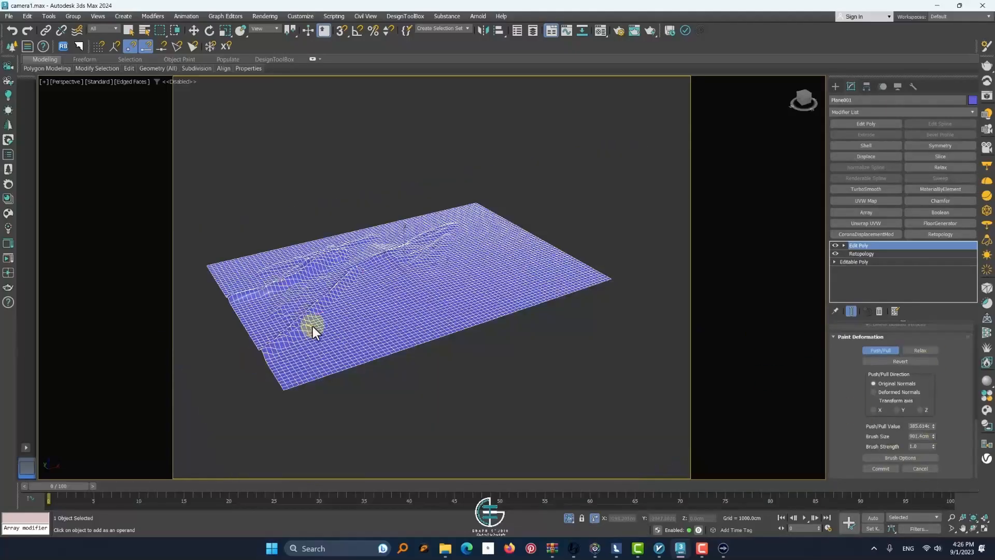
Paint higher winding ridges across the terrain with a Push/Pull value of about 385 cm
scroll(548, 260, up, 4)
scroll(445, 230, up, 4)
drag(389, 203, 505, 229)
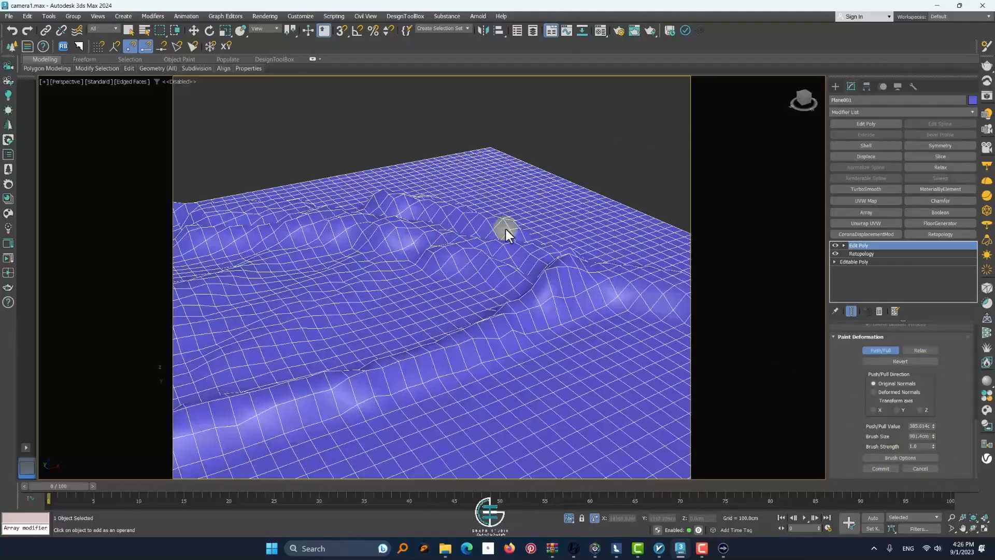
drag(374, 172, 572, 236)
scroll(477, 285, down, 4)
scroll(428, 405, down, 5)
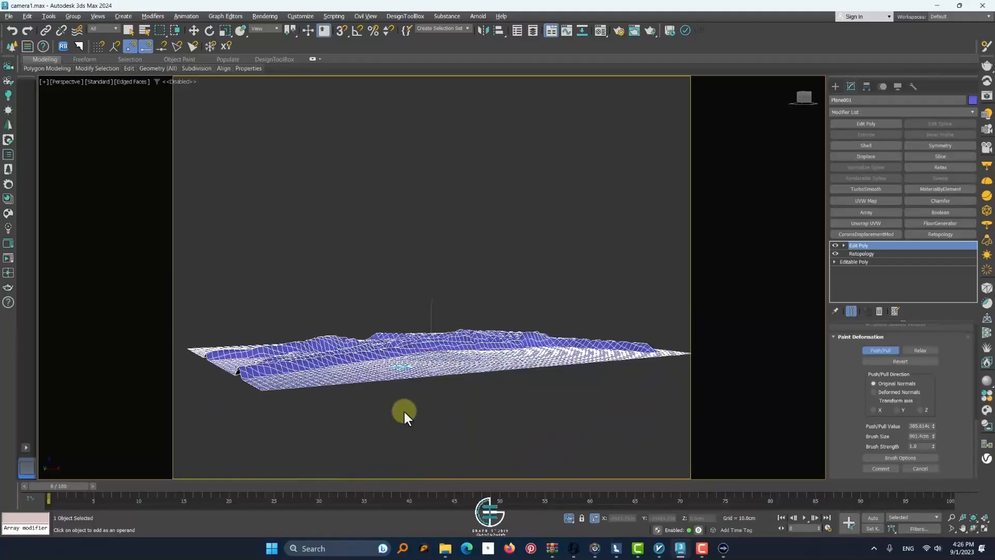
Try another Push/Pull stroke between the terrain's front ridges and undo it
scroll(404, 412, up, 4)
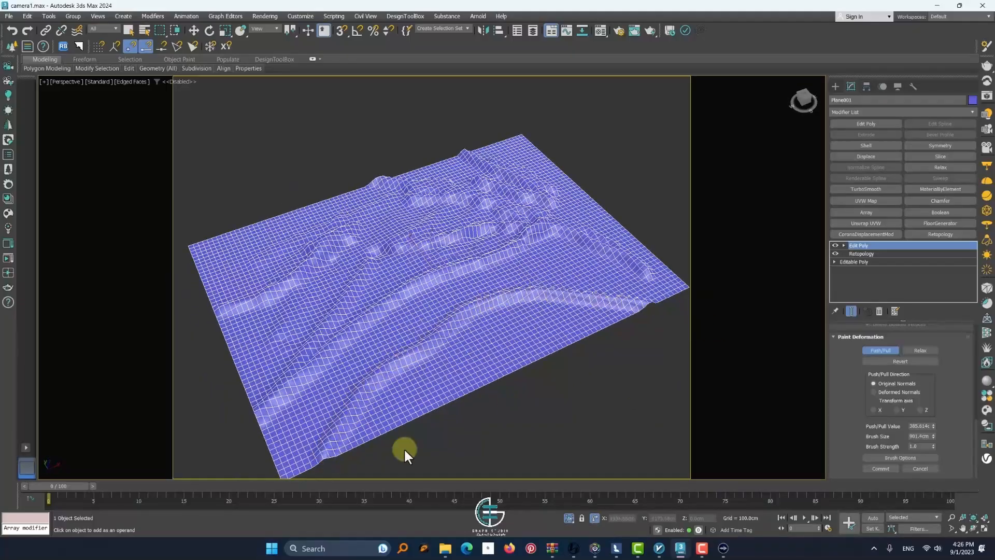
scroll(405, 450, up, 4)
drag(370, 365, 543, 179)
key(ctrl+z)
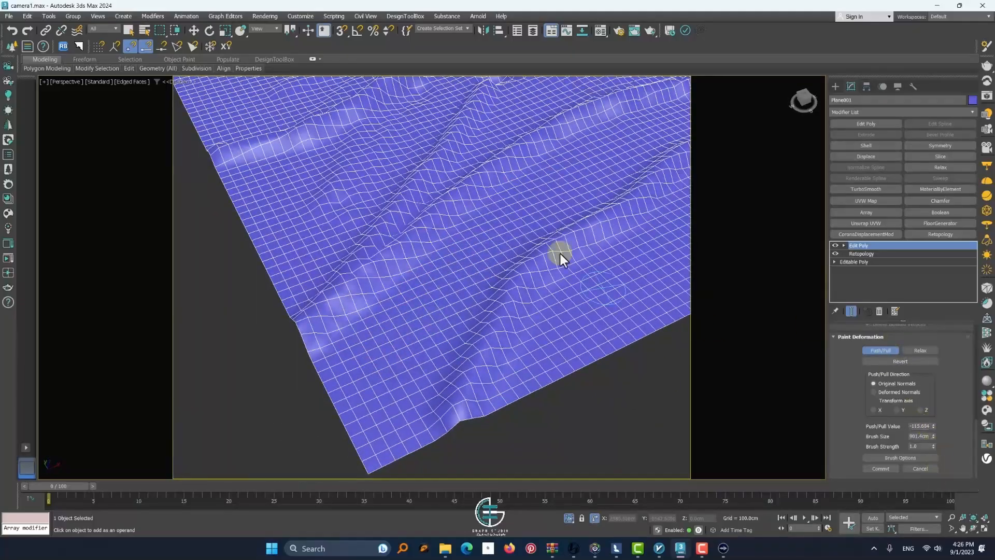
Paint additional relief between the terrain's ridges with the Push/Pull brush, using a value of about 154 cm
drag(617, 129, 396, 355)
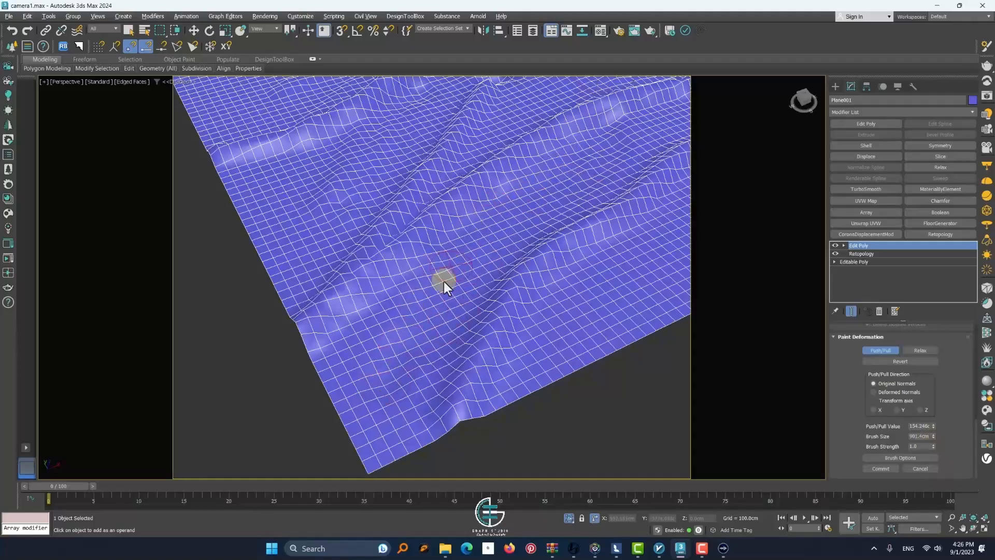
alt+middle_drag(604, 309, 391, 209)
alt+middle_drag(399, 175, 418, 154)
alt+middle_drag(279, 190, 365, 209)
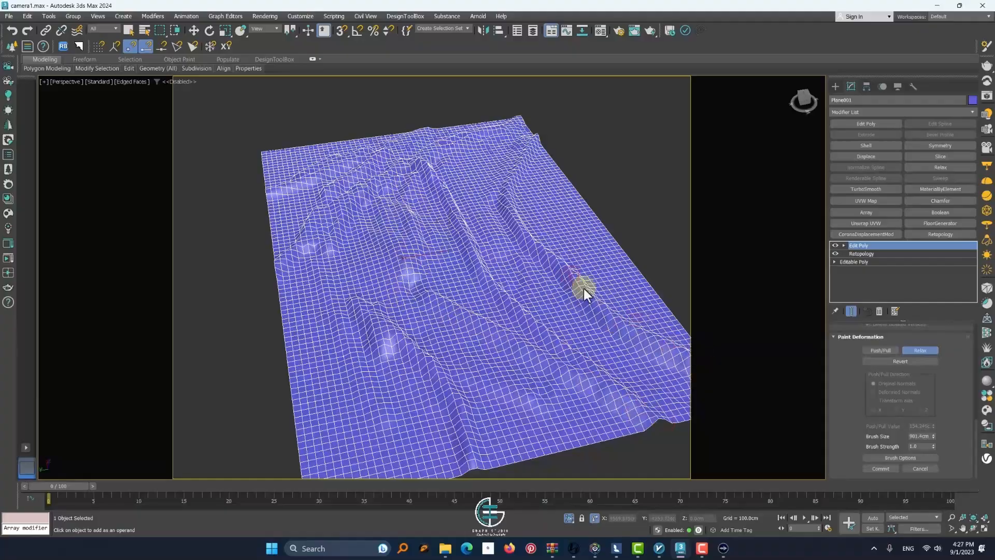
Smooth the terrain's sharp ridges and bumps with the Relax brush
scroll(440, 219, up, 5)
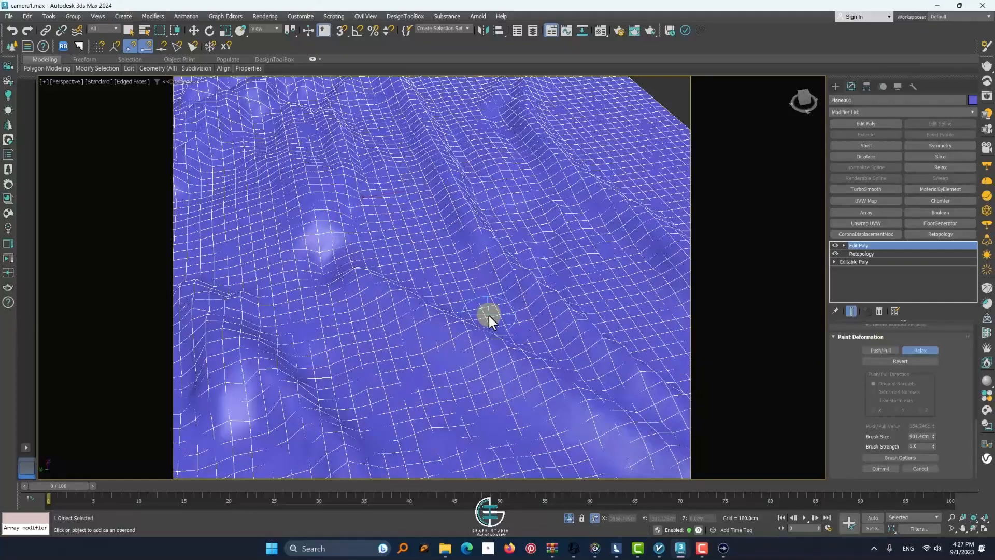
scroll(324, 273, down, 8)
scroll(331, 197, up, 4)
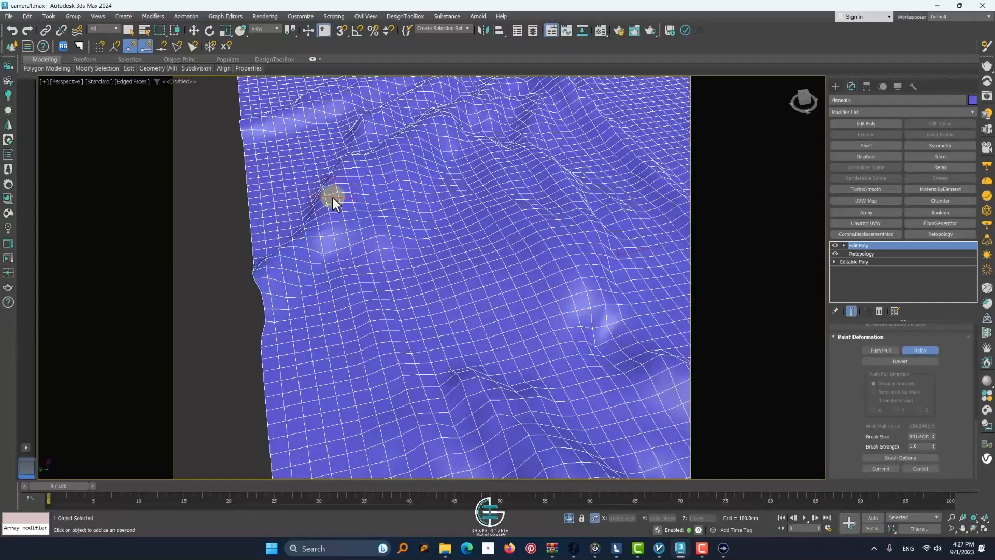
scroll(369, 198, down, 1)
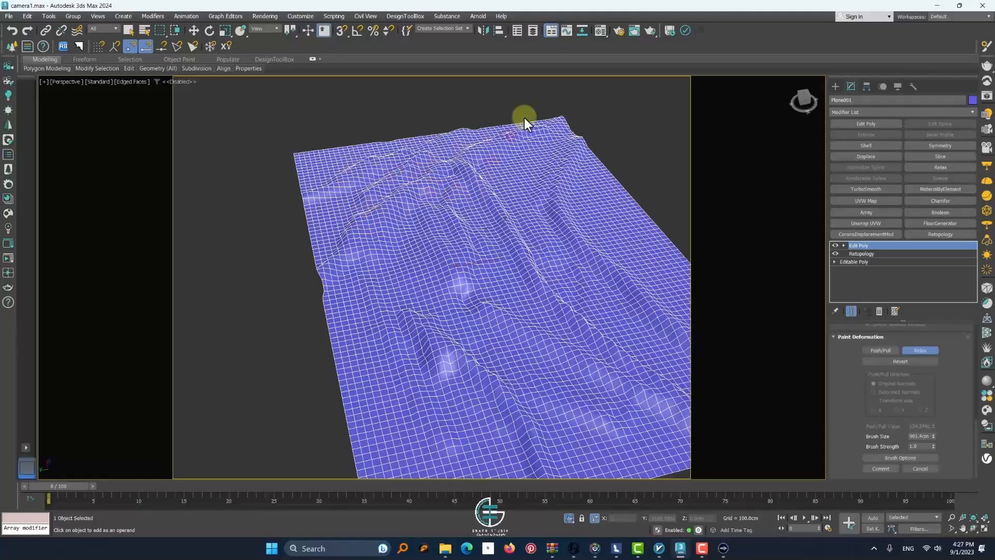
scroll(483, 183, up, 3)
scroll(447, 229, down, 5)
scroll(453, 218, up, 4)
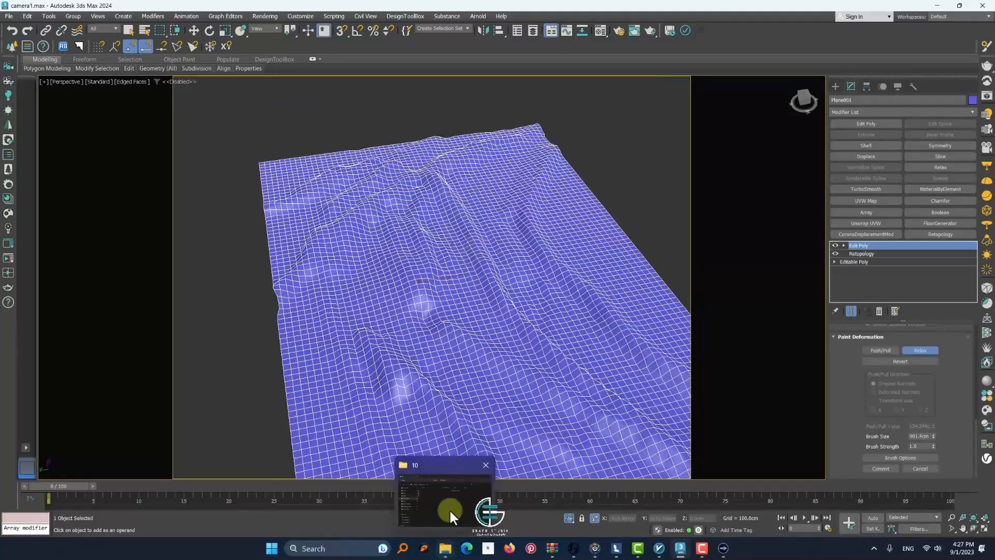
Switch to File Explorer and open folder 6 of the digital products course folder on the Desktop
click(449, 509)
scroll(314, 342, up, 1)
click(306, 218)
double_click(440, 315)
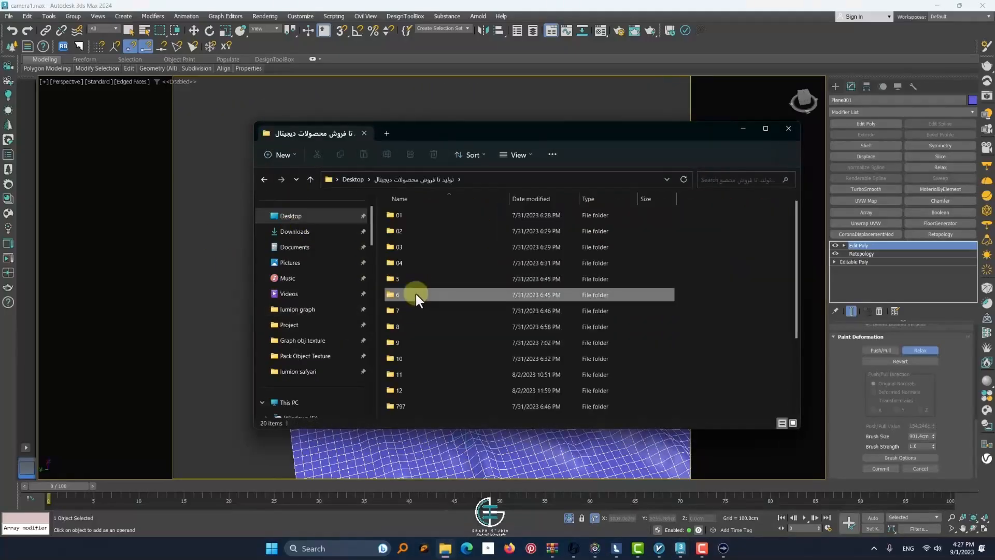
double_click(415, 294)
Play the course videos and skip ahead through the Substance 3D Painter axe texturing lesson
double_click(426, 244)
drag(143, 473, 265, 474)
double_click(437, 347)
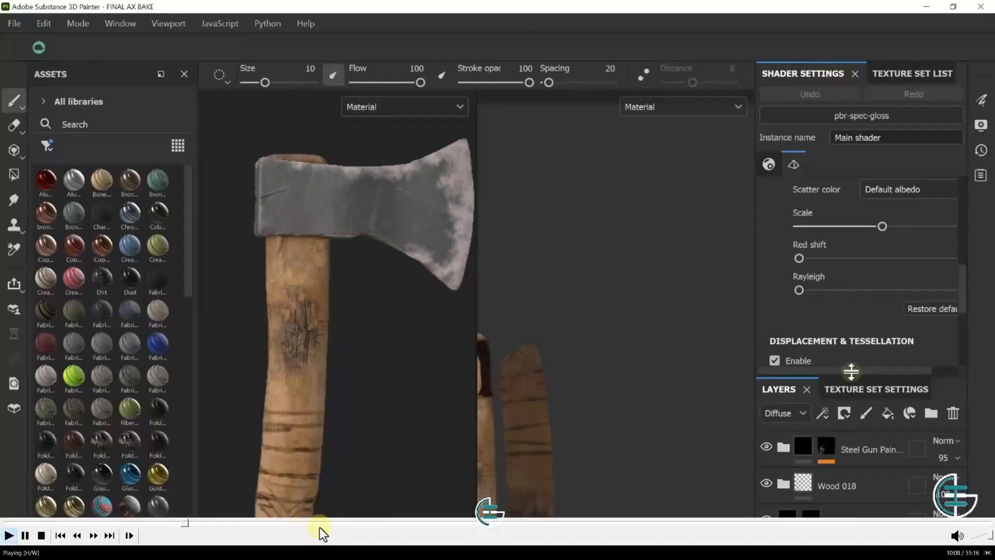
drag(314, 525, 470, 526)
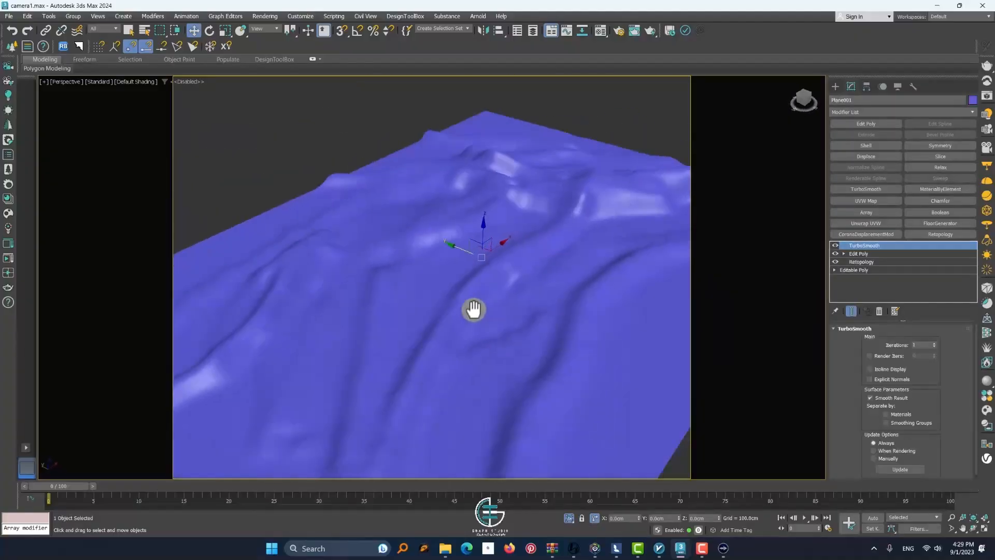
Add a Mesh Select modifier above TurboSmooth on the terrain and switch it to polygon selection
alt+middle_drag(372, 309, 558, 302)
scroll(440, 340, down, 5)
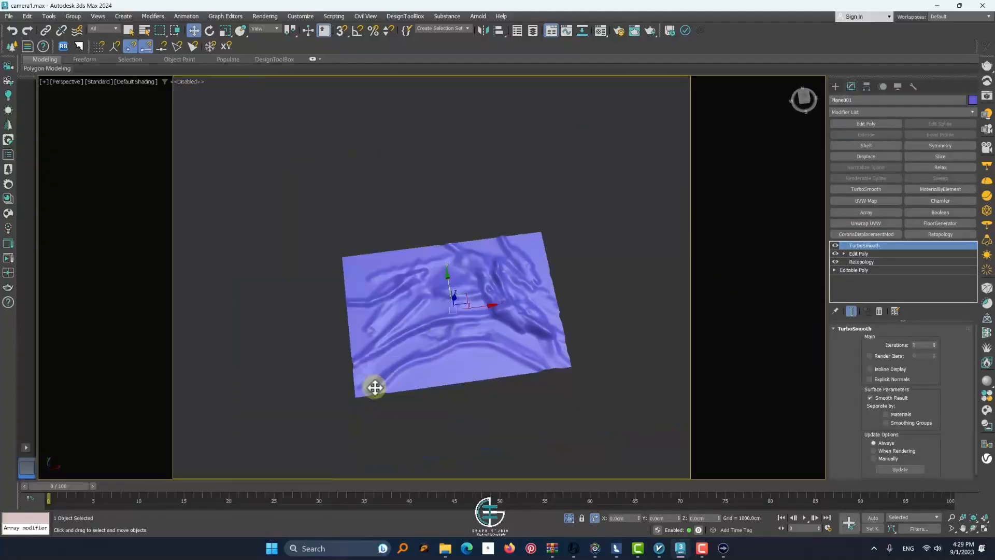
alt+middle_drag(564, 348, 456, 357)
click(873, 110)
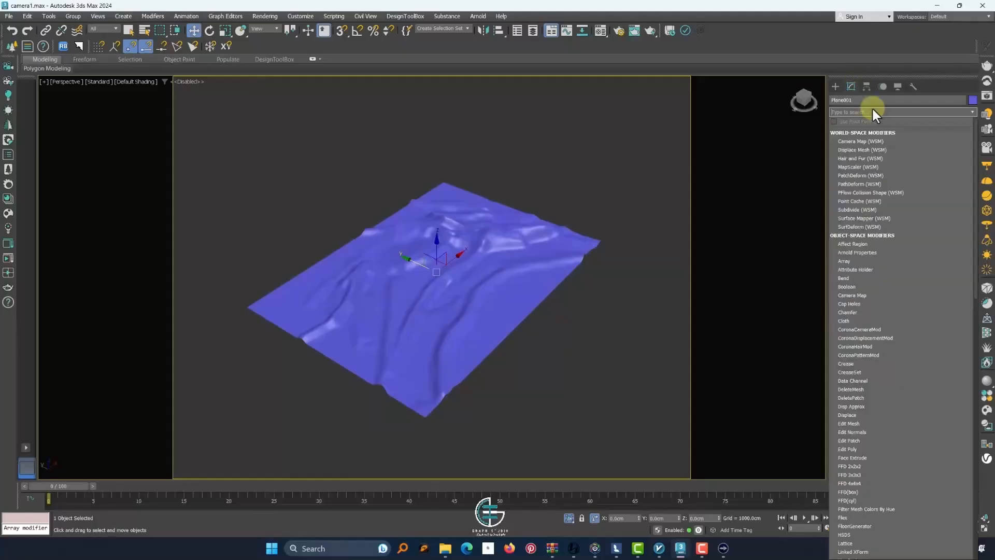
text(m)
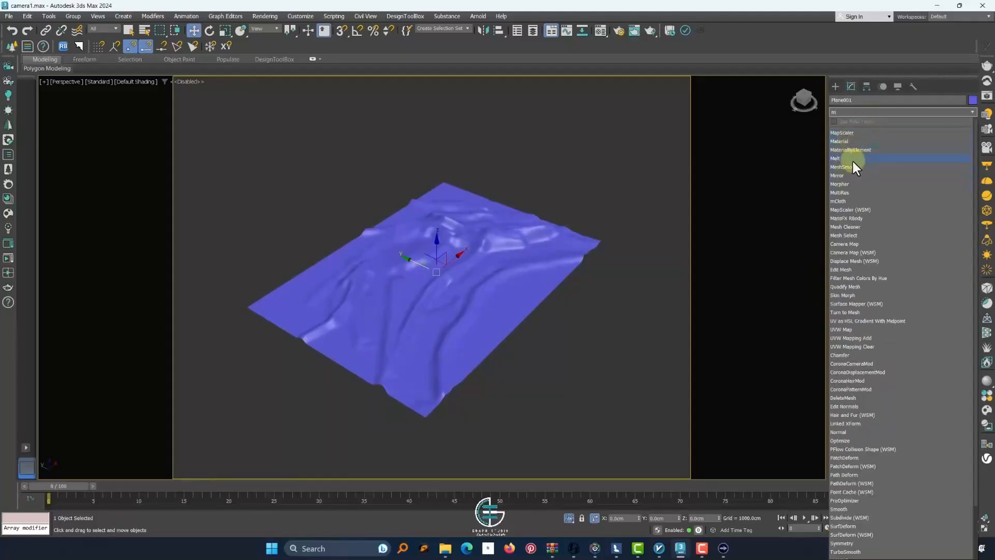
click(844, 235)
click(909, 339)
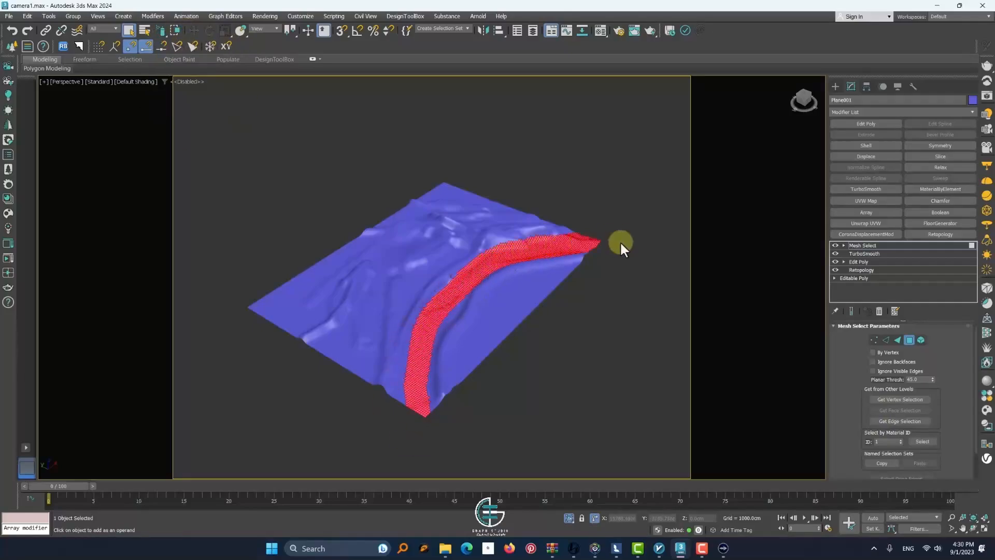
Show edged faces, extend the polygon selection along the curved road strip, and clear the selection
scroll(389, 388, up, 5)
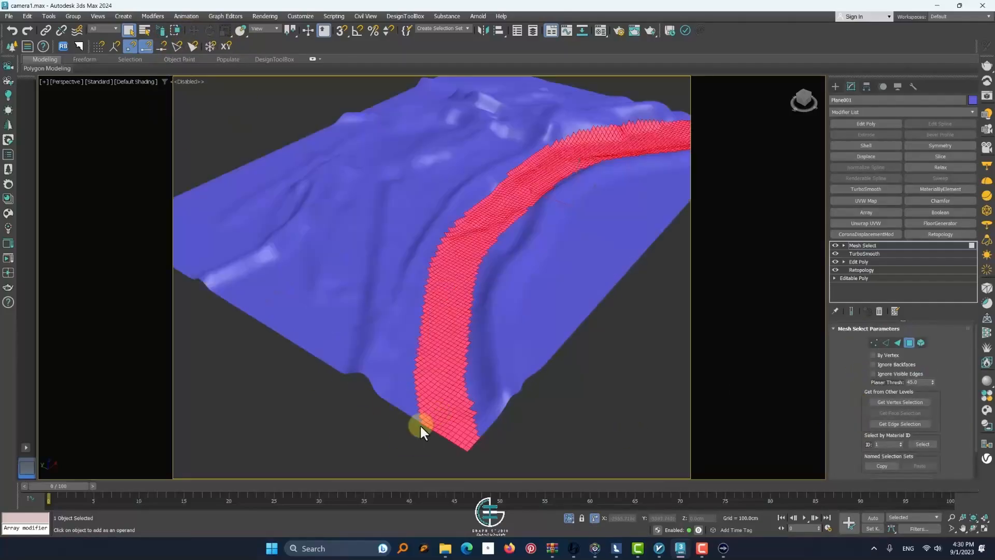
key(F4)
ctrl+drag(412, 406, 417, 343)
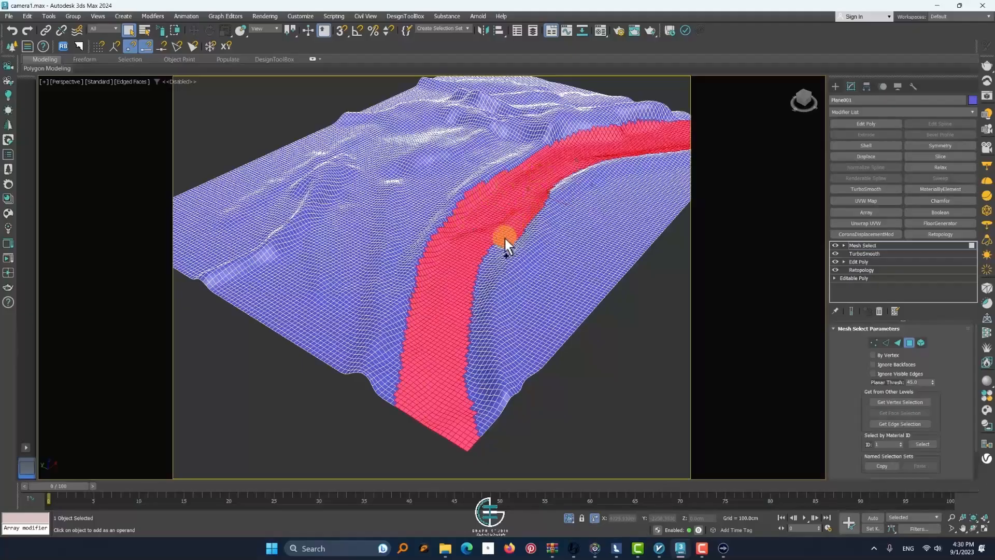
ctrl+drag(505, 238, 498, 453)
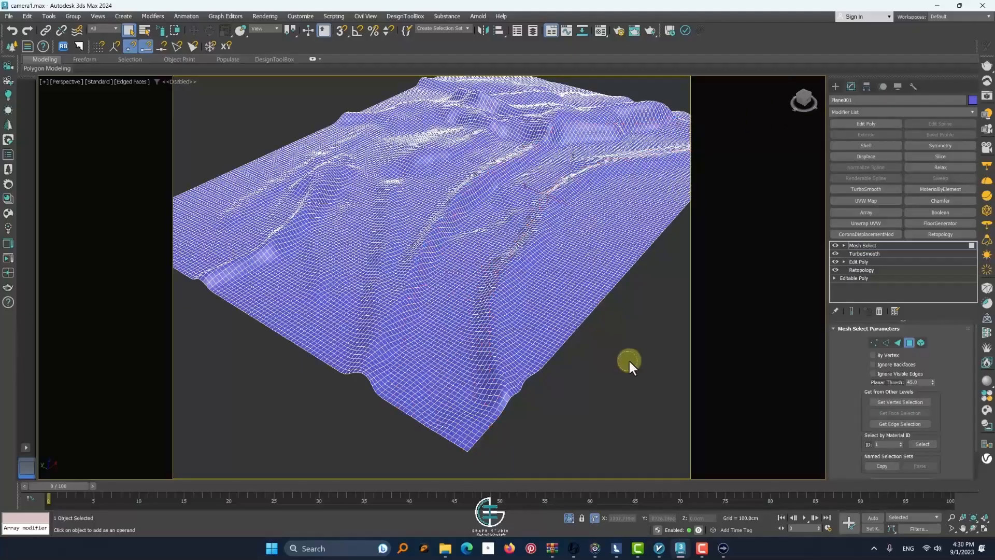
Select the polygons of the curved road strip across the terrain down to its near corner in the Mesh Select modifier
alt+middle_drag(557, 365, 513, 192)
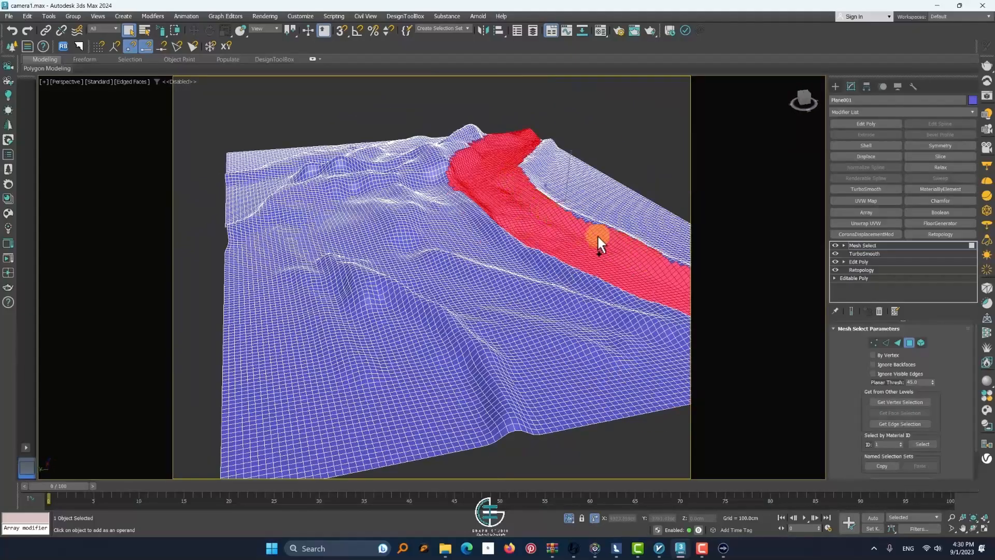
alt+middle_drag(632, 264, 551, 271)
alt+drag(551, 271, 495, 299)
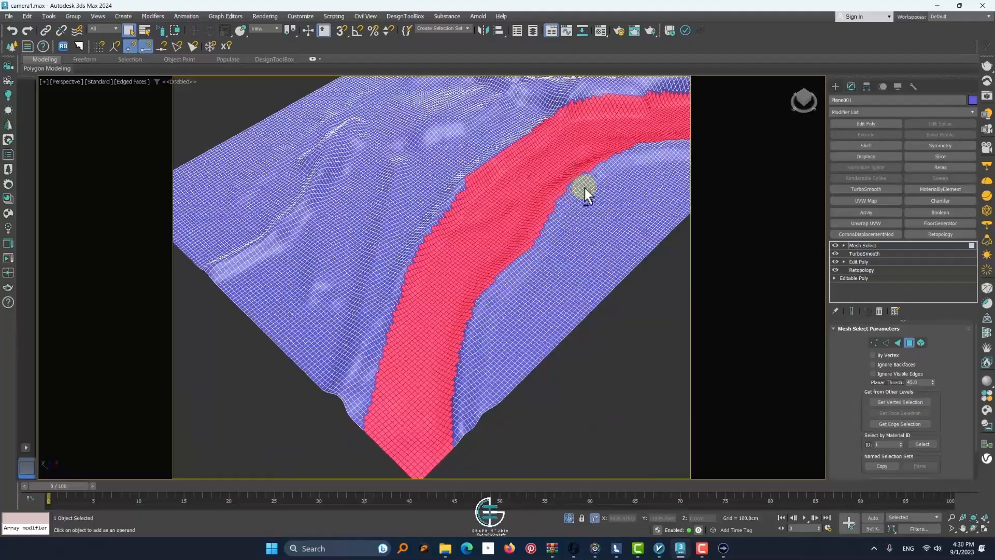
scroll(585, 188, down, 5)
alt+middle_drag(585, 188, 584, 215)
scroll(585, 215, up, 5)
alt+middle_drag(511, 142, 765, 327)
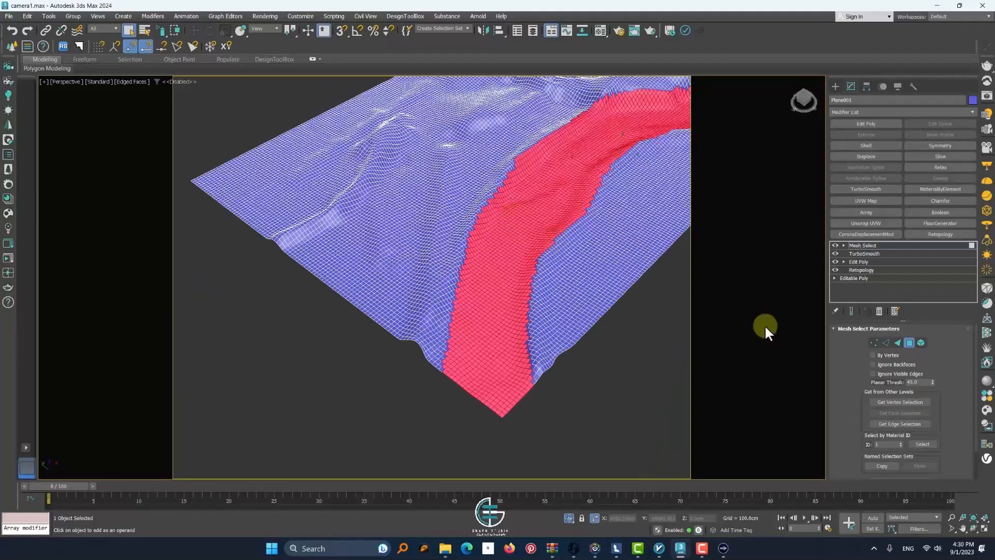
Add an Edit Poly modifier above Mesh Select and detach the selected road polygons as a separate object
click(864, 126)
drag(869, 375, 846, 396)
click(846, 395)
click(909, 345)
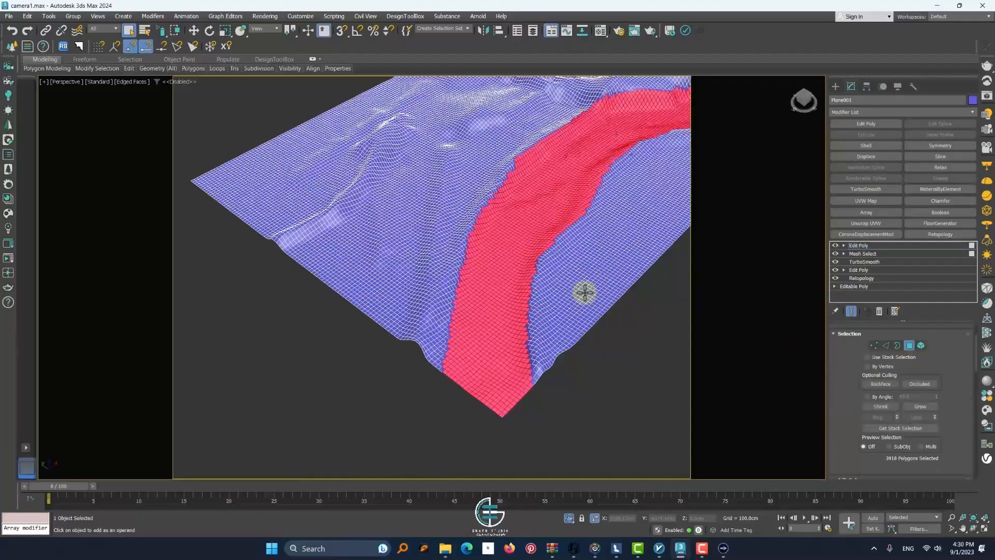
key(ctrl+d)
click(533, 278)
Leave polygon editing, select the detached road strip and assign it the light grey standard material
key(4)
click(502, 271)
key(m)
click(655, 232)
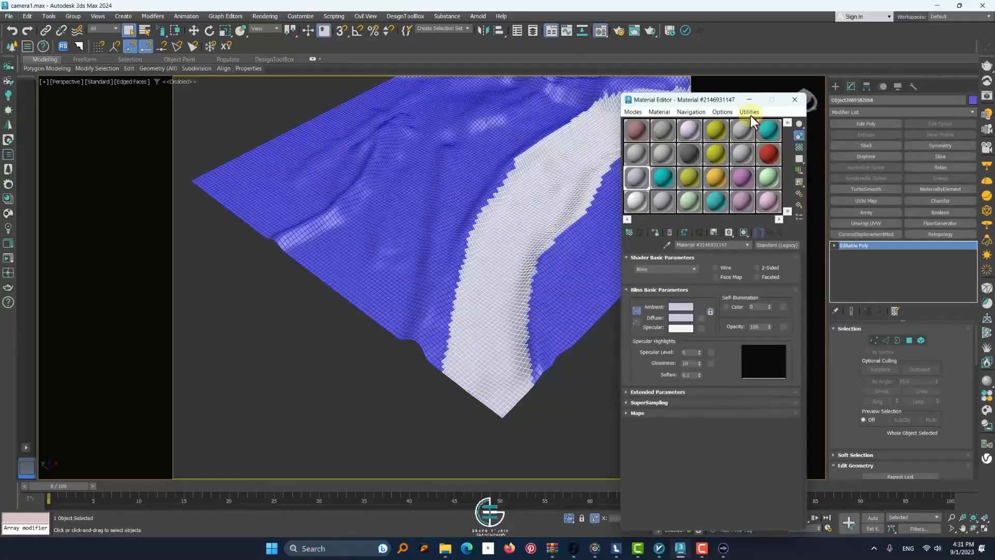
click(794, 100)
click(736, 155)
Examine the detached road strip and the surrounding terrain as separate objects, and clear the selection
scroll(494, 271, down, 3)
scroll(513, 233, up, 5)
scroll(513, 233, down, 5)
click(513, 233)
scroll(510, 236, up, 3)
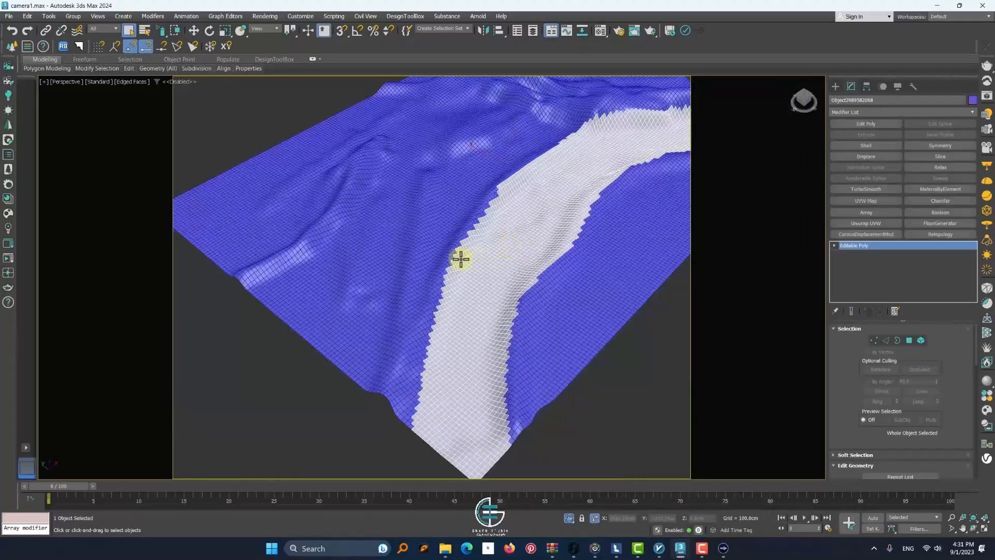
click(461, 259)
scroll(492, 344, down, 5)
key(alt+q)
scroll(348, 211, down, 4)
click(316, 259)
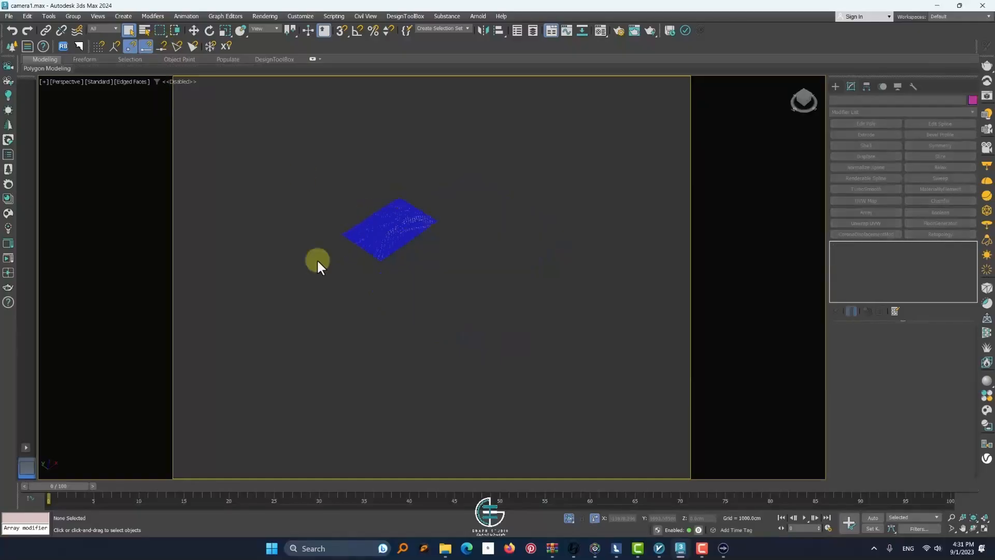
Delete the surrounding terrain object while keeping the detached road strip
click(394, 231)
key(Delete)
scroll(372, 240, up, 10)
scroll(395, 206, up, 3)
scroll(422, 234, down, 3)
scroll(422, 234, down, 2)
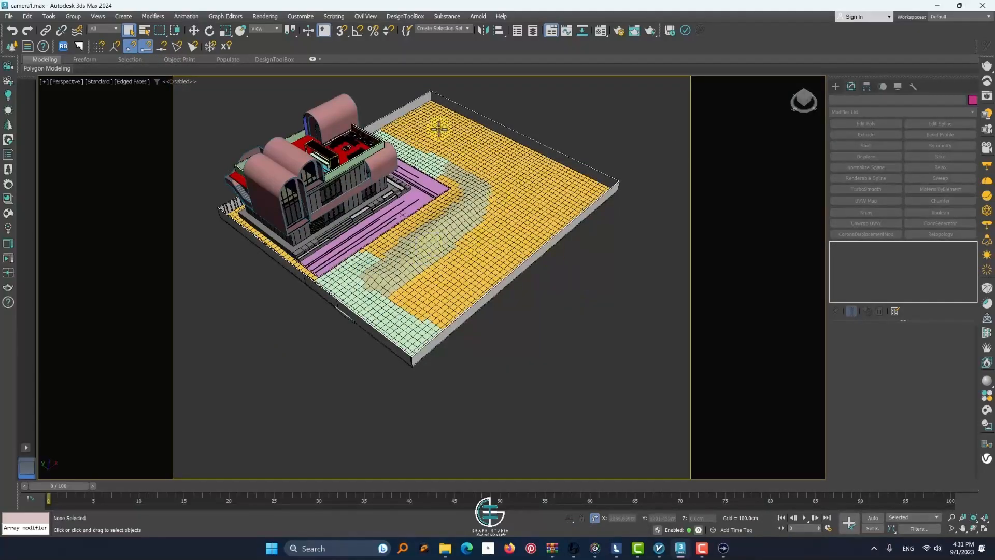
scroll(519, 180, down, 9)
key(ctrl+z)
alt+click(562, 171)
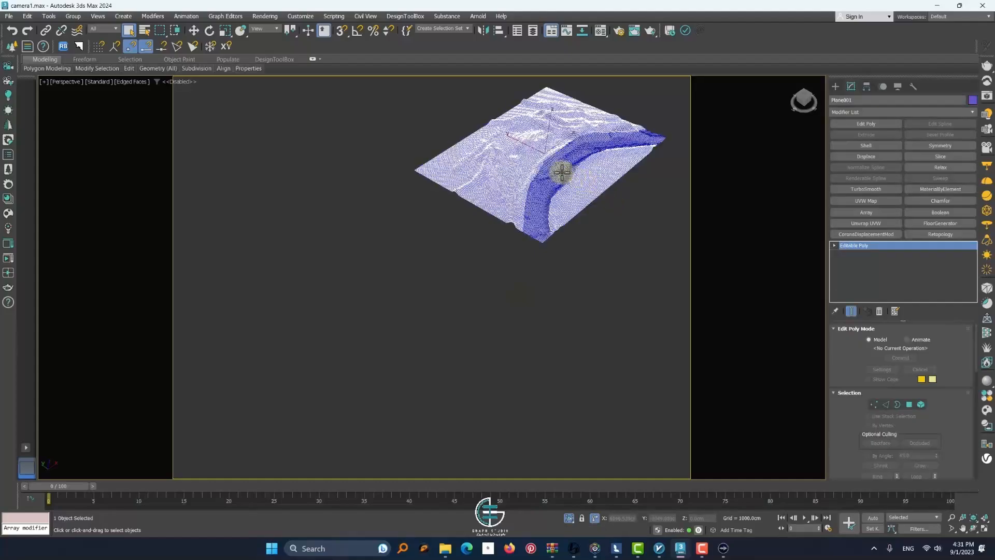
key(Delete)
key(ctrl+z)
key(Delete)
Scale down the detached road strip and rotate the view around it beside the building site
click(569, 160)
scroll(569, 161, up, 5)
click(224, 33)
drag(520, 119, 413, 268)
scroll(521, 109, up, 5)
scroll(506, 188, down, 5)
key(e)
scroll(511, 204, up, 3)
alt+middle_drag(575, 205, 518, 199)
Add a Shell modifier to the road strip with inner amount 3.47 cm and outer amount 27.26 cm
click(866, 146)
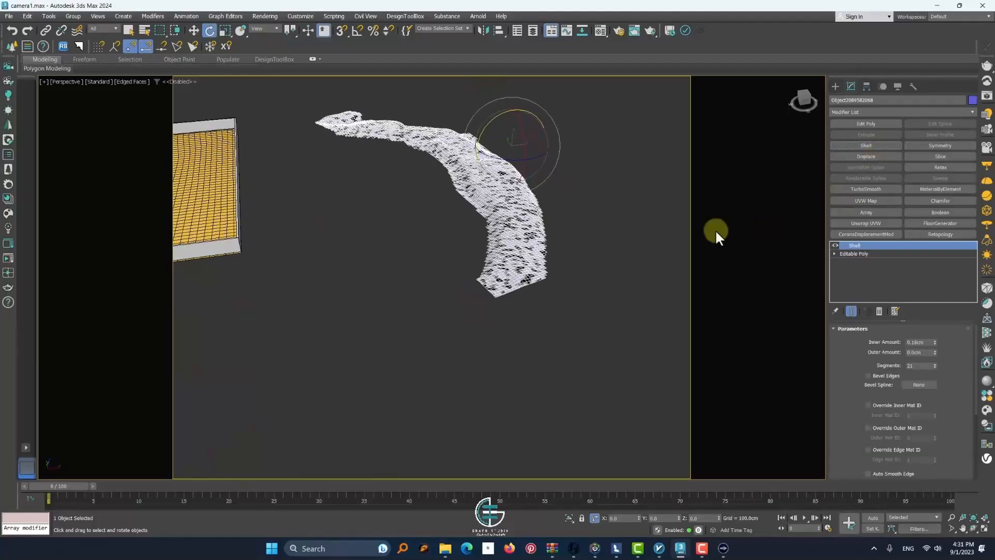
drag(935, 352, 834, 456)
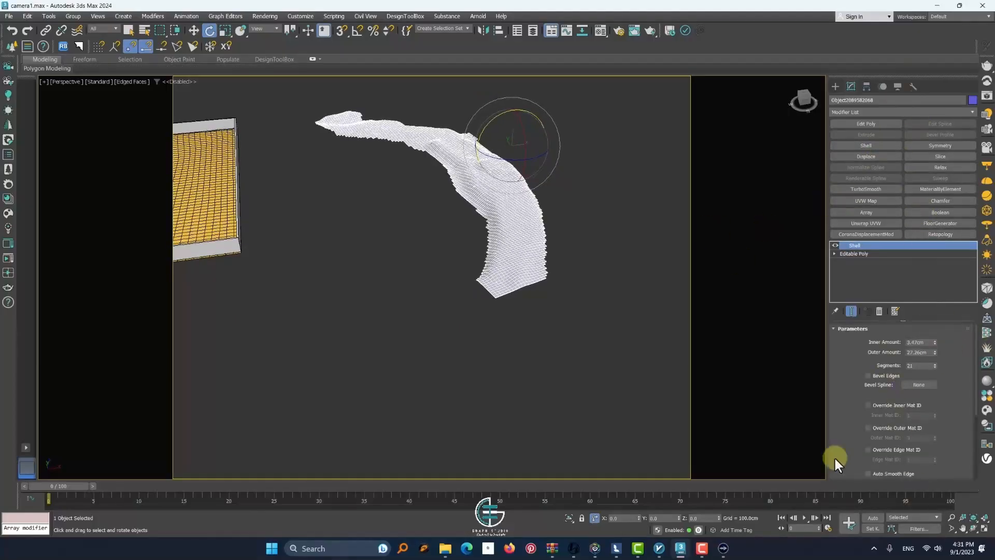
Move the road strip from outside the plot onto the building site's yellow ground
click(196, 34)
drag(529, 141, 243, 168)
alt+middle_drag(243, 207, 249, 176)
middle_drag(248, 176, 405, 218)
scroll(414, 222, up, 4)
drag(430, 240, 522, 135)
scroll(425, 213, down, 3)
Adjust the road strip's position and scale across the yellow ground and shift its height against the surface
click(210, 32)
key(w)
drag(451, 227, 295, 228)
alt+middle_drag(303, 274, 327, 248)
click(224, 30)
drag(310, 260, 306, 284)
key(w)
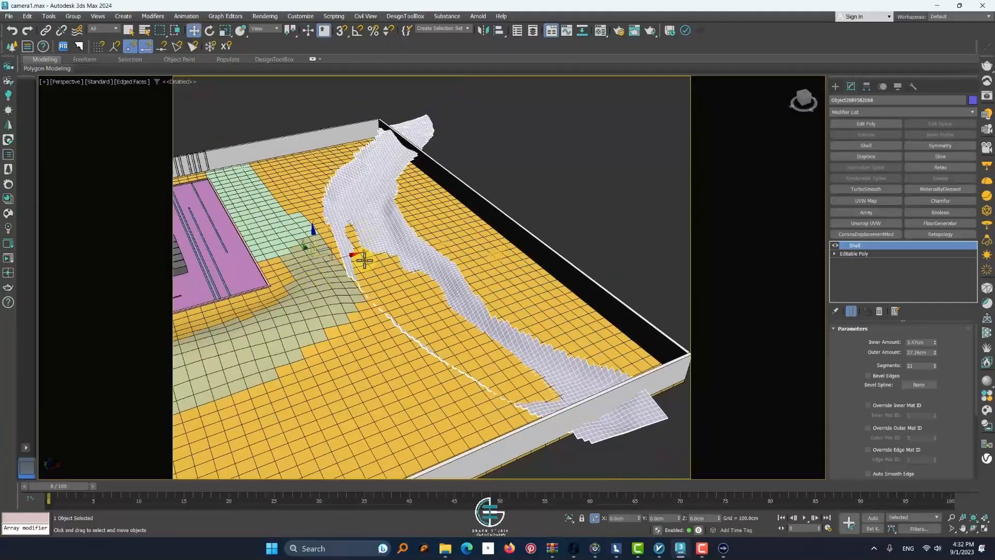
alt+middle_drag(311, 249, 312, 233)
drag(312, 234, 317, 223)
Delete the road strip and switch the site's yellow ground mesh to polygon selection
key(Delete)
click(316, 223)
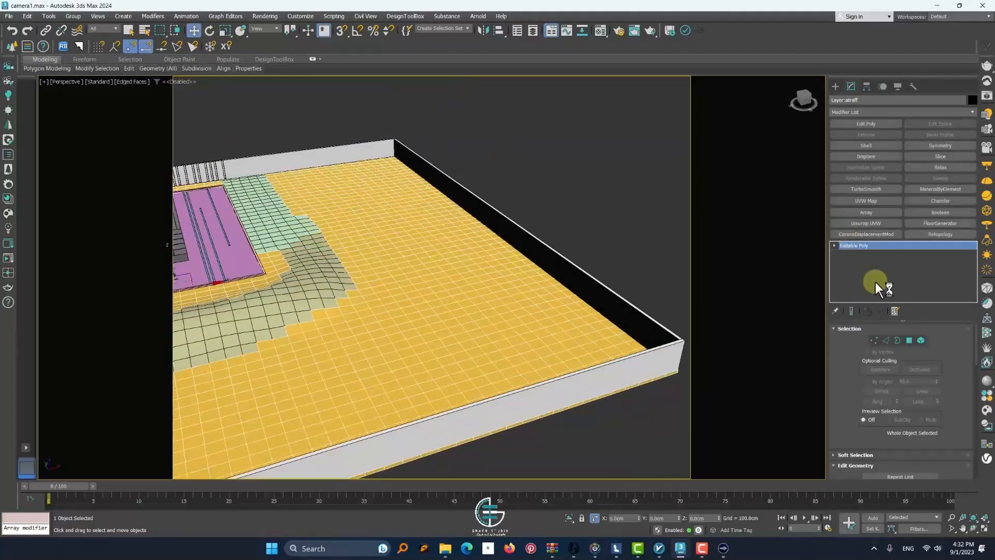
click(909, 340)
Paint-select a winding band of polygons across the yellow ground alongside the far perimeter wall
scroll(508, 364, down, 4)
alt+middle_drag(508, 364, 496, 374)
click(496, 374)
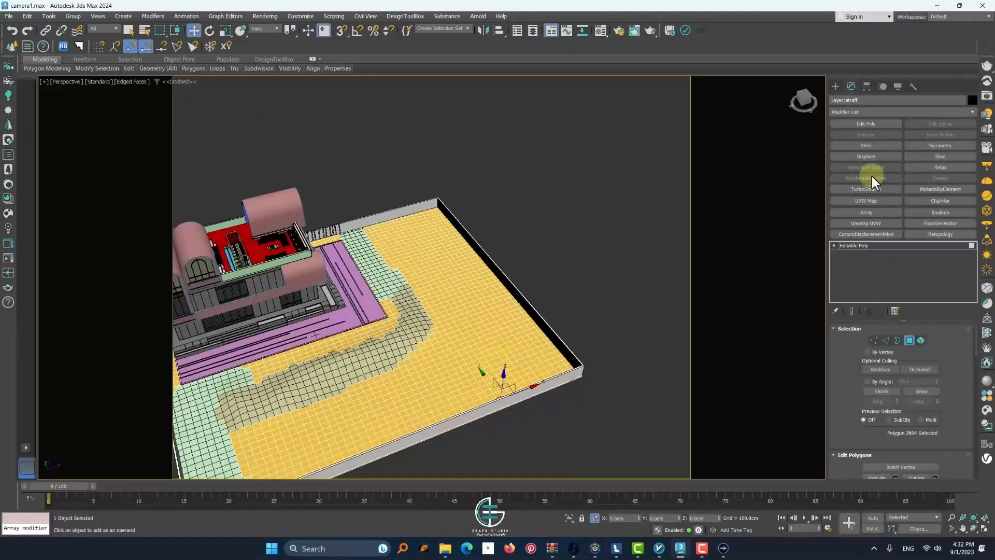
scroll(829, 422, down, 2)
click(128, 30)
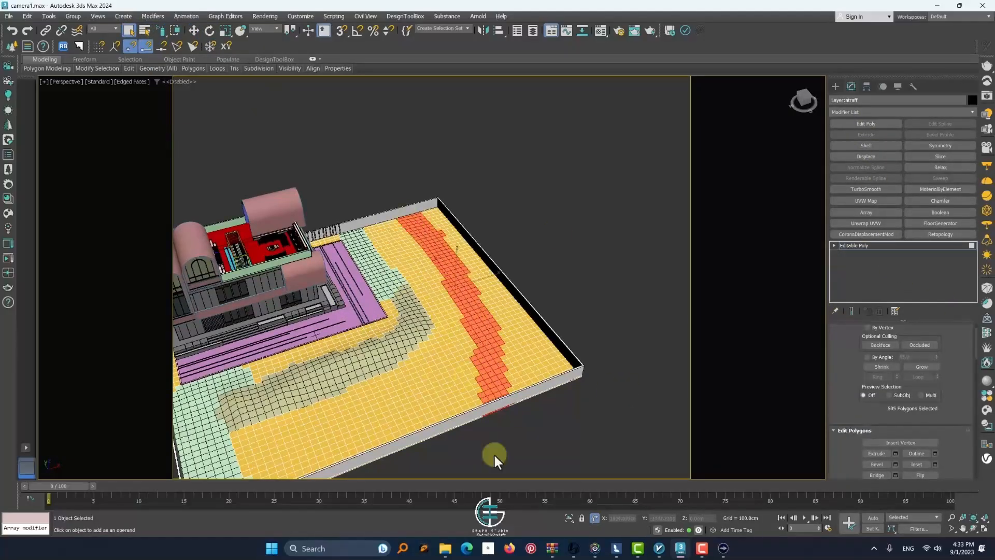
mouse_move(495, 453)
mouse_down()
mouse_move(501, 437)
mouse_move(413, 204)
mouse_move(428, 237)
mouse_up()
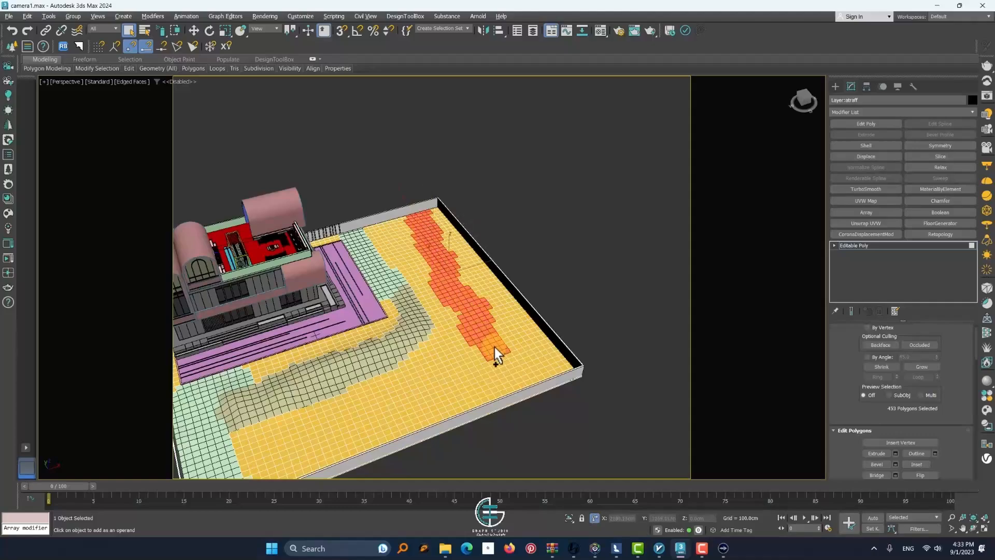
scroll(527, 427, up, 3)
Try lowering the selected polygon band with Soft Selection off, and undo the move
drag(832, 352, 805, 292)
click(855, 382)
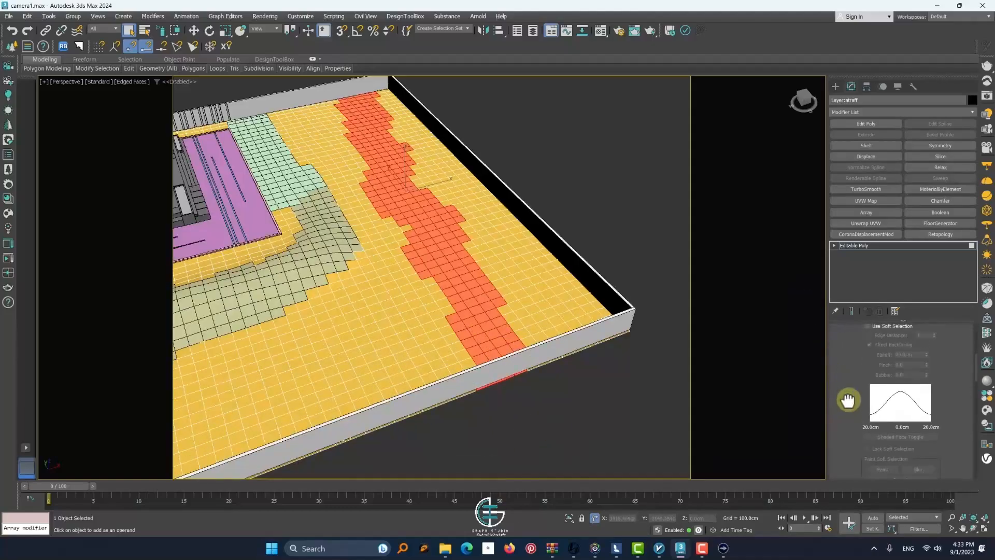
drag(848, 400, 851, 419)
click(868, 378)
click(867, 378)
key(w)
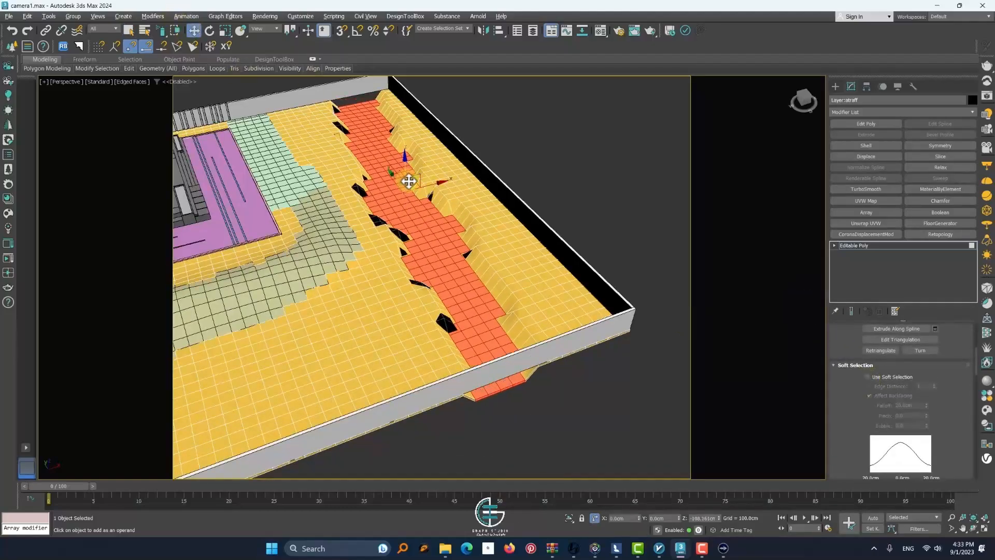
drag(409, 173, 433, 171)
key(ctrl+z)
scroll(387, 193, up, 2)
key(ctrl+z)
scroll(513, 242, down, 1)
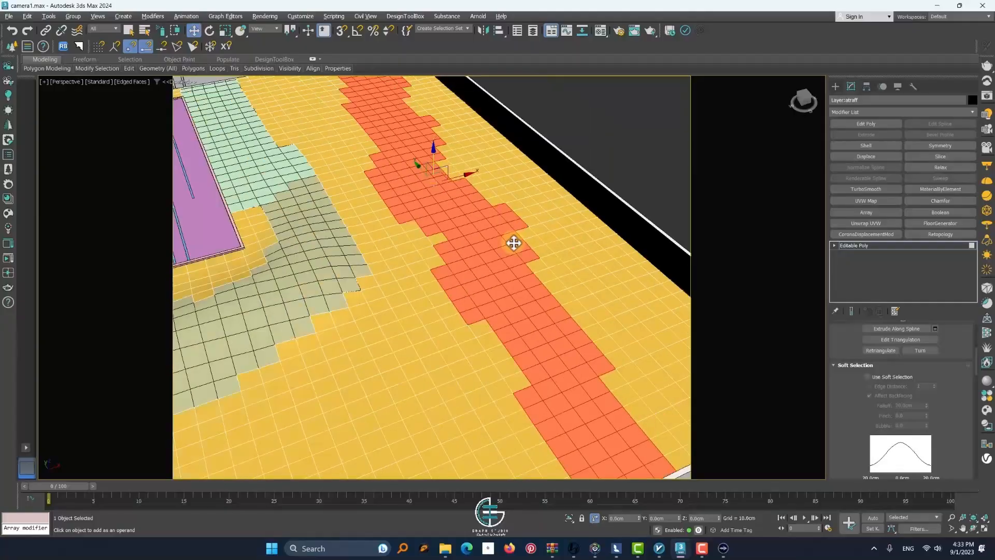
Enable Soft Selection for the polygon band with a falloff of 200.6 cm
click(867, 379)
drag(912, 293, 890, 54)
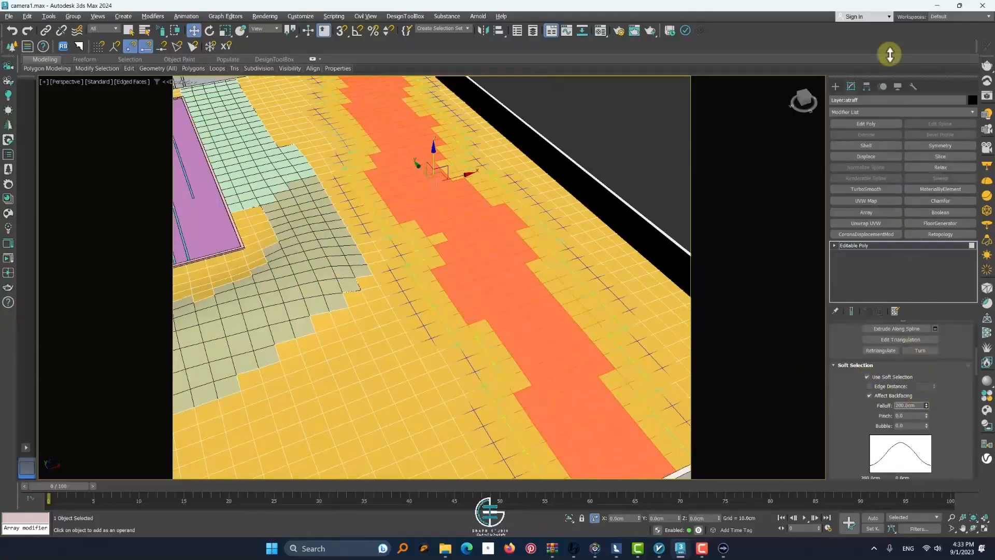
scroll(406, 99, down, 4)
scroll(405, 114, up, 2)
Try lowering the polygon band with the wide soft falloff, and undo the move
drag(407, 118, 405, 132)
scroll(404, 149, up, 2)
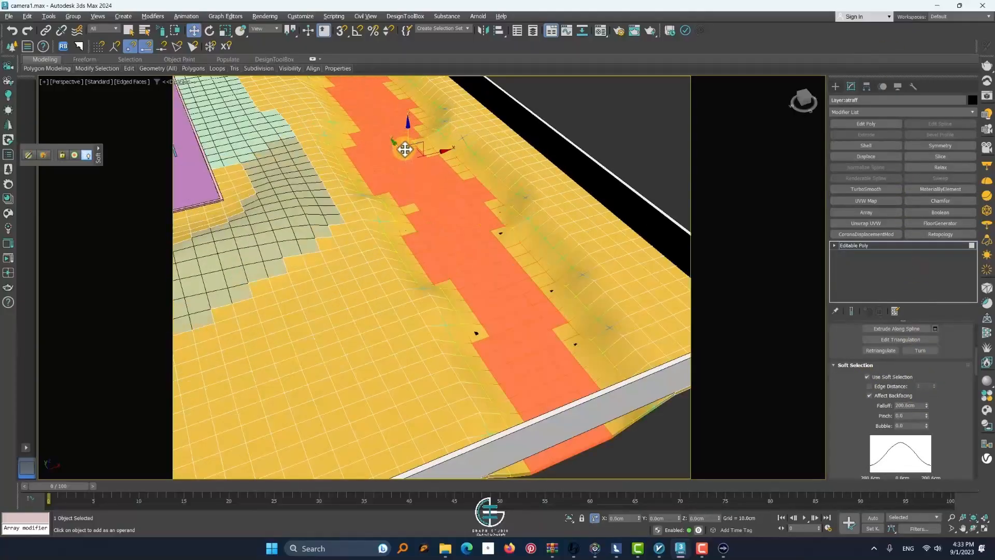
alt+middle_drag(404, 148, 424, 202)
scroll(420, 211, up, 2)
drag(423, 202, 425, 204)
key(ctrl+z)
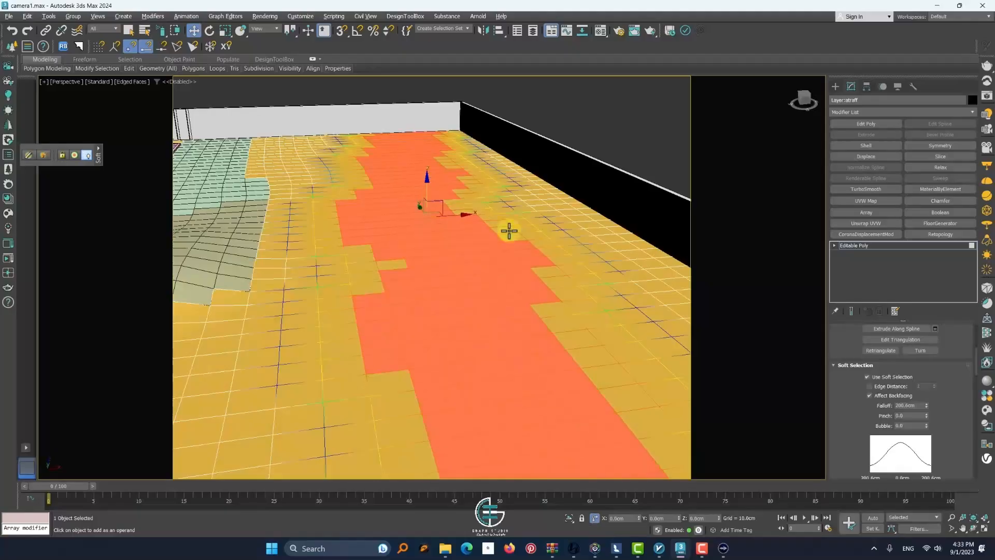
Set the soft selection falloff to 167.202 cm and pinch to -0.19, and lower the band into a smooth trench
drag(926, 405, 924, 413)
drag(427, 187, 426, 213)
scroll(428, 212, down, 3)
key(ctrl+d)
scroll(427, 220, up, 3)
scroll(428, 220, down, 4)
mouse_move(427, 220)
alt+middle_down()
mouse_move(433, 238)
mouse_move(431, 218)
alt+middle_up()
key(ctrl+z)
scroll(432, 225, up, 3)
drag(425, 187, 426, 181)
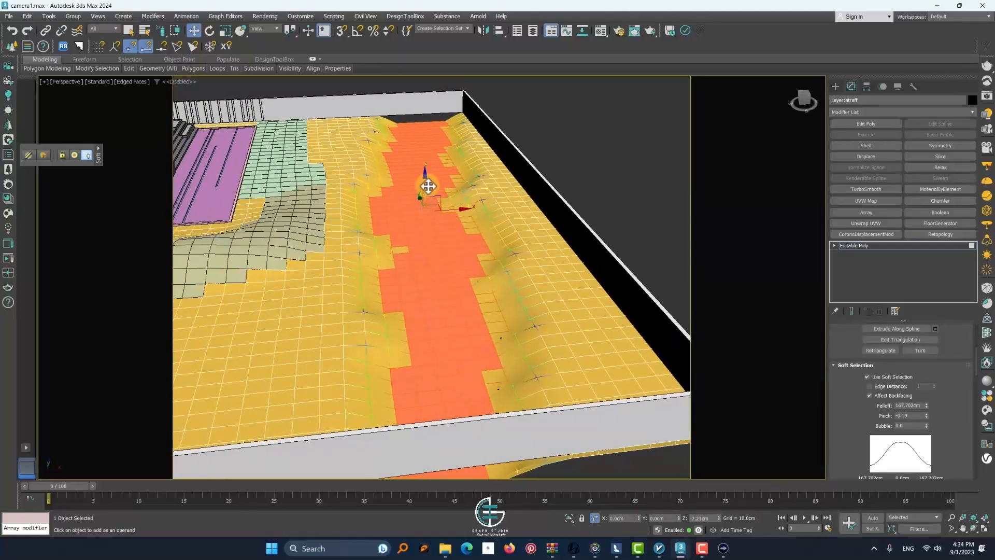
Grow the polygon selection over the trench bed and add missing polygons along its edge
scroll(852, 412, up, 5)
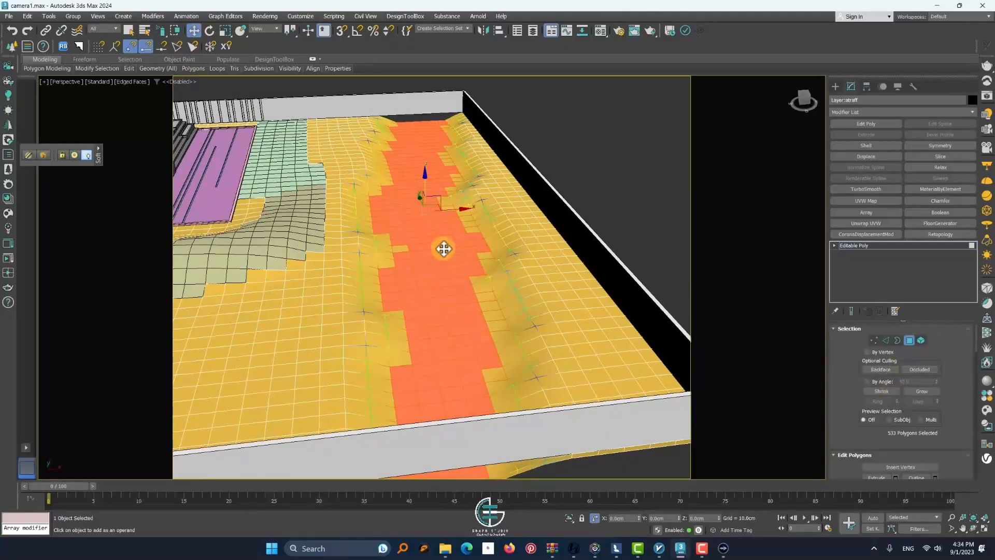
click(921, 391)
ctrl+click(457, 198)
alt+middle_drag(458, 200, 475, 227)
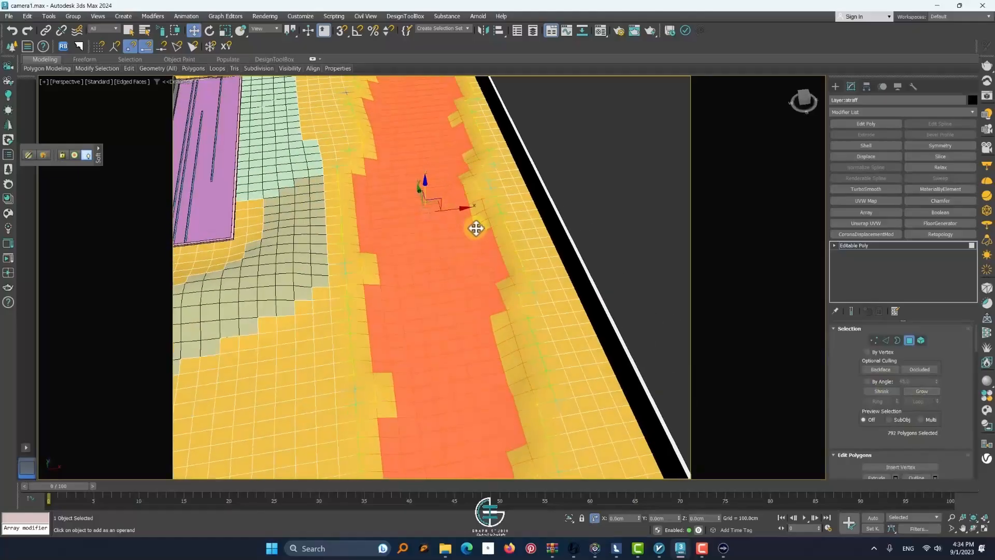
middle_drag(460, 192, 459, 231)
ctrl+click(457, 149)
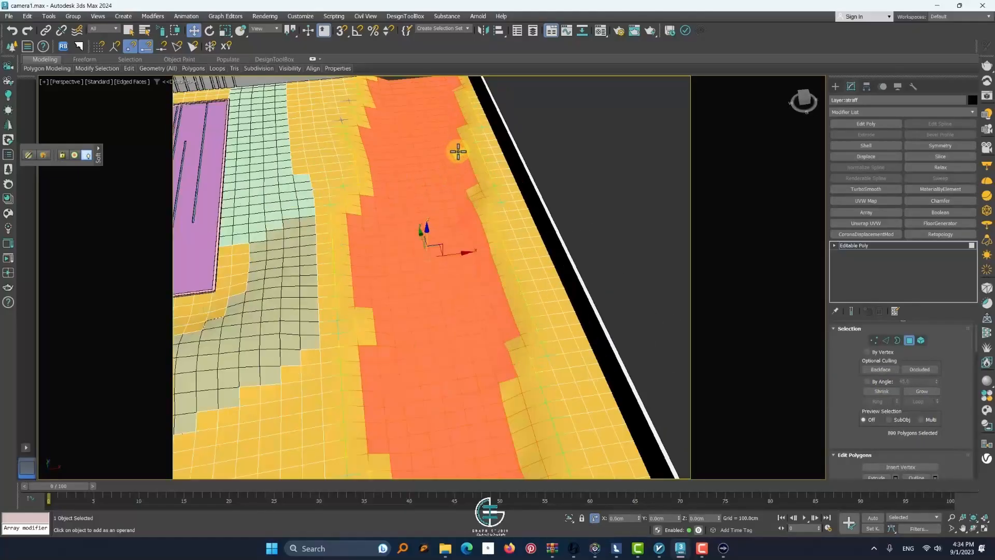
ctrl+click(453, 165)
Refine the grown selection's edges along the full length of the trench
scroll(457, 304, down, 5)
scroll(457, 304, up, 5)
ctrl+click(418, 323)
scroll(436, 306, down, 4)
scroll(441, 299, up, 5)
ctrl+click(439, 293)
scroll(559, 401, down, 8)
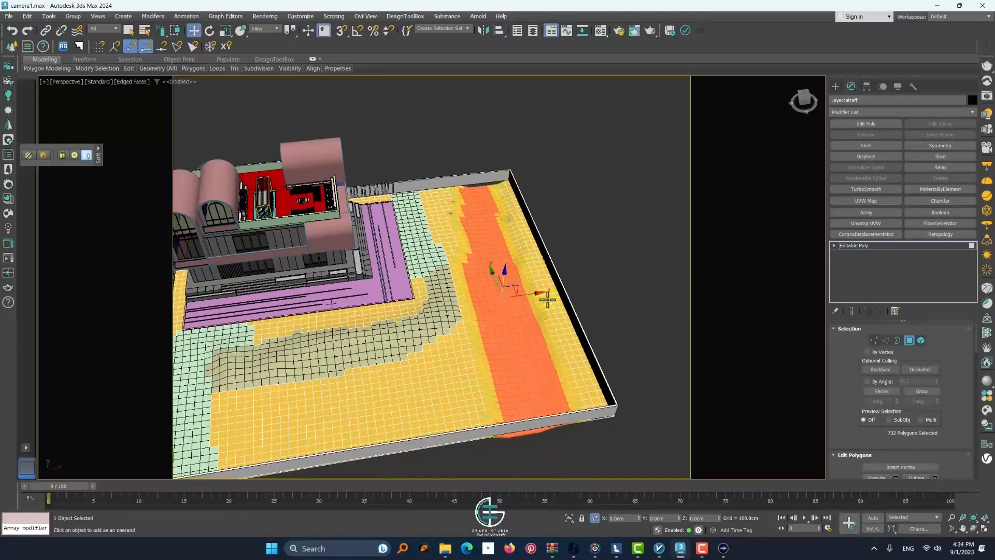
scroll(560, 271, up, 6)
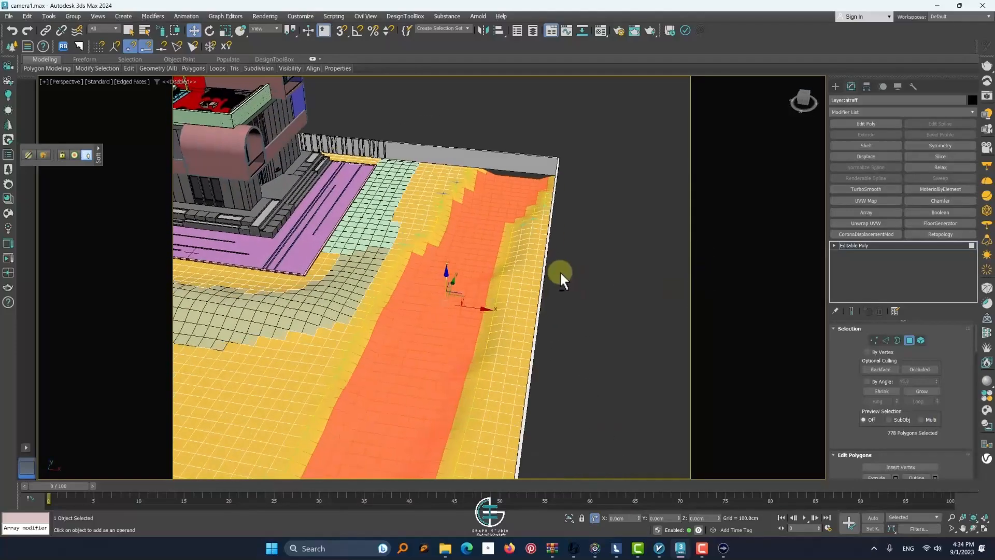
Detach the selected trench polygons as a separate object and select that object outside polygon editing
key(alt+space)
key(Escape)
key(ctrl+d)
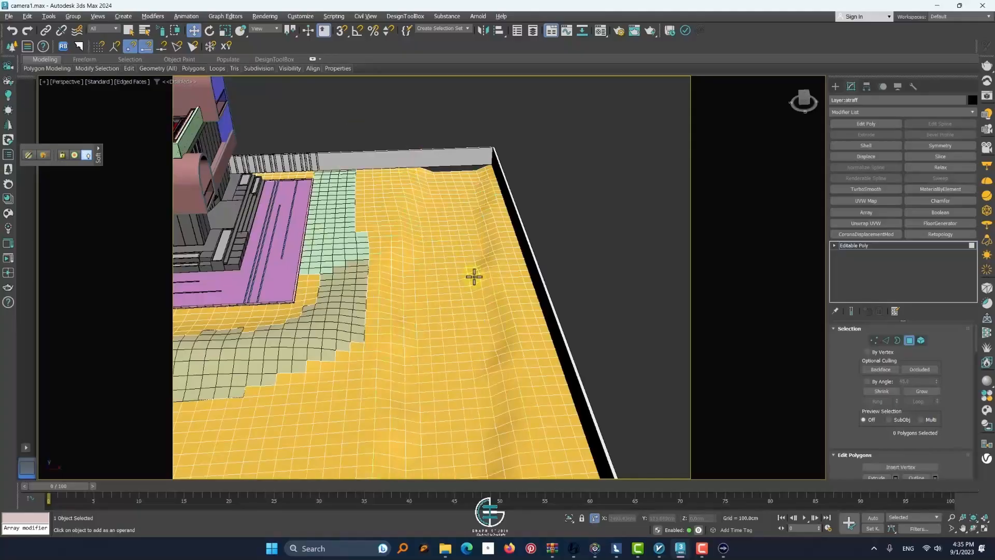
key(ctrl+z)
key(alt+d)
click(530, 280)
key(4)
key(ctrl+d)
click(439, 296)
Open and close the Material Editor for the detached strip, and undo the detachment
key(m)
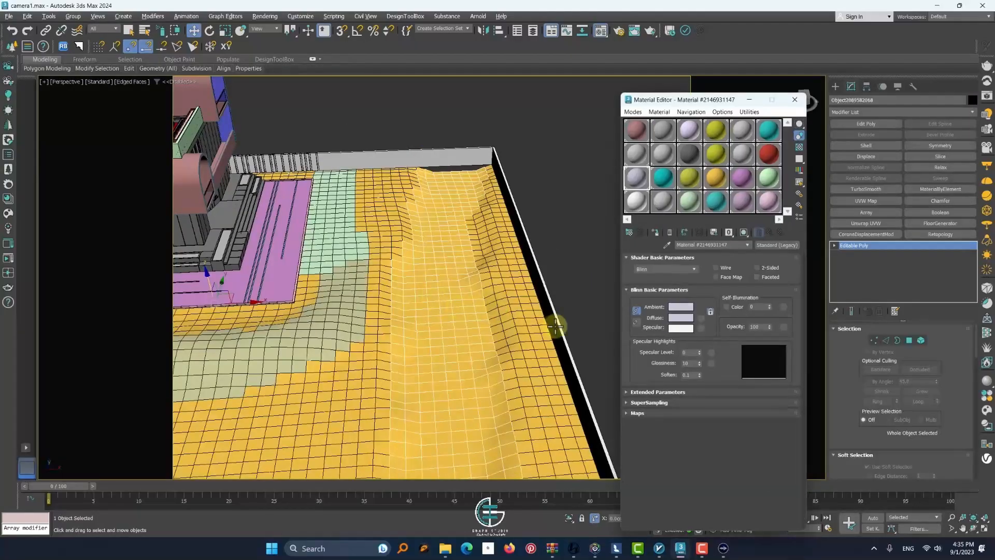
click(786, 103)
key(ctrl+z)
key(ctrl+z)
key(ctrl+z)
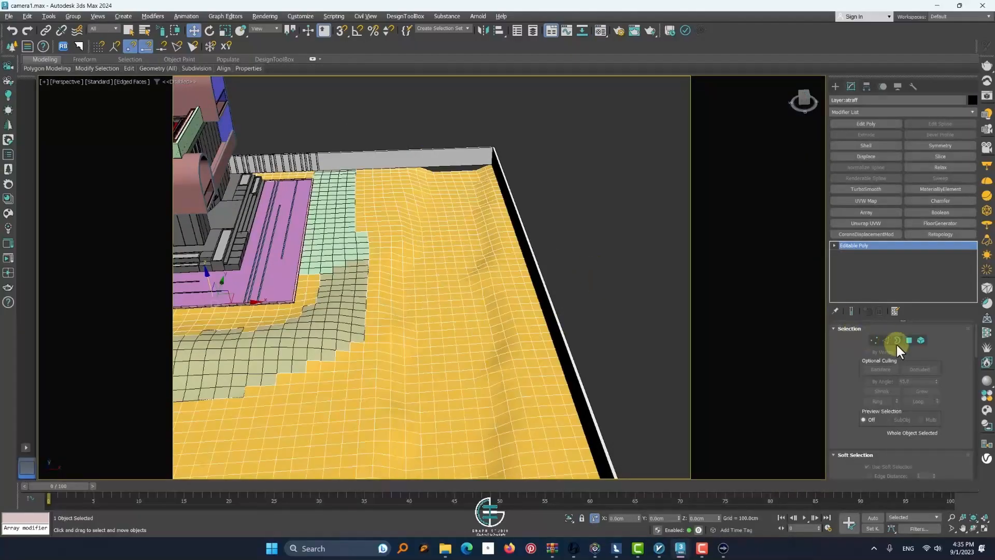
Sculpt the terrain beside the trench with Paint Deformation Push/Pull, adjusting the push/pull value and brush size, and leave the brush
drag(851, 404, 816, 120)
scroll(879, 411, down, 5)
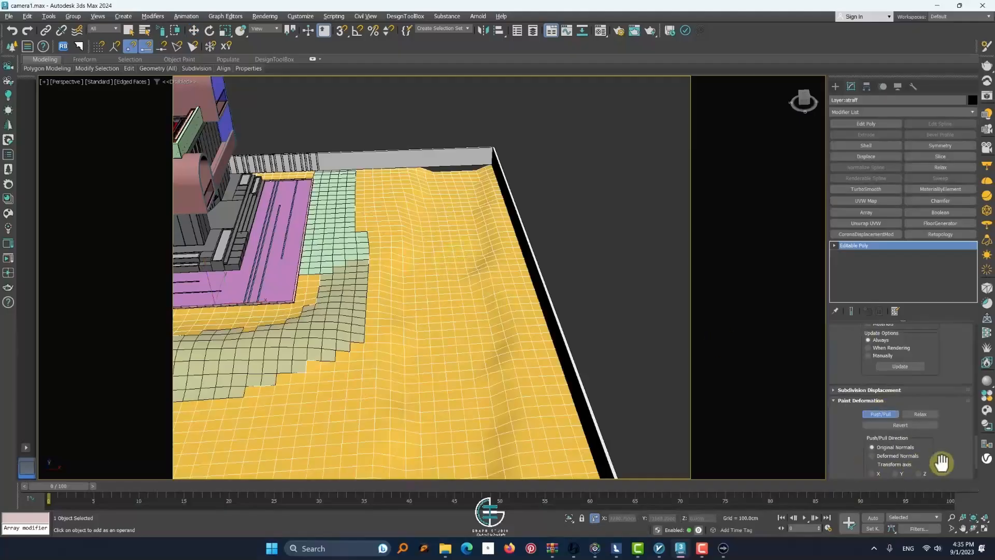
scroll(358, 204, up, 6)
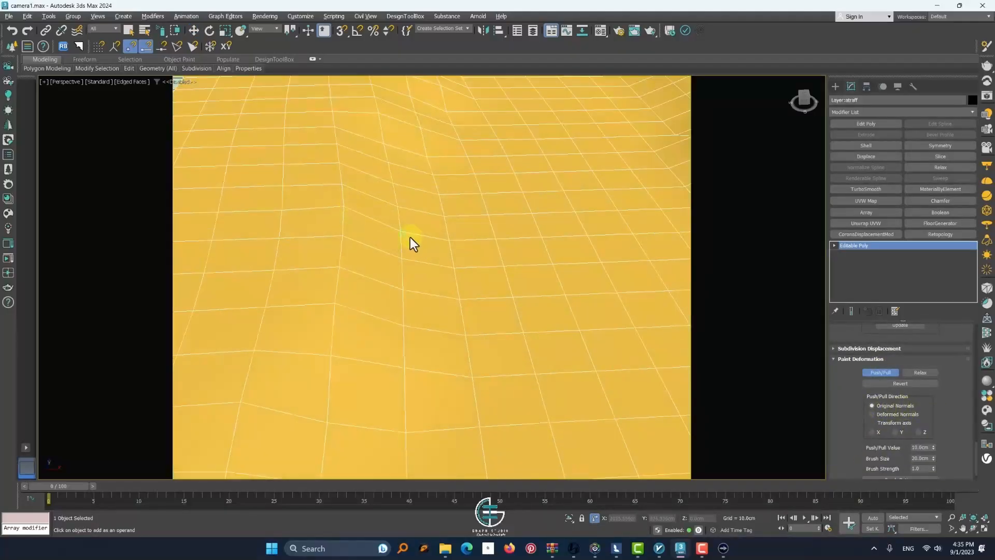
scroll(405, 226, down, 6)
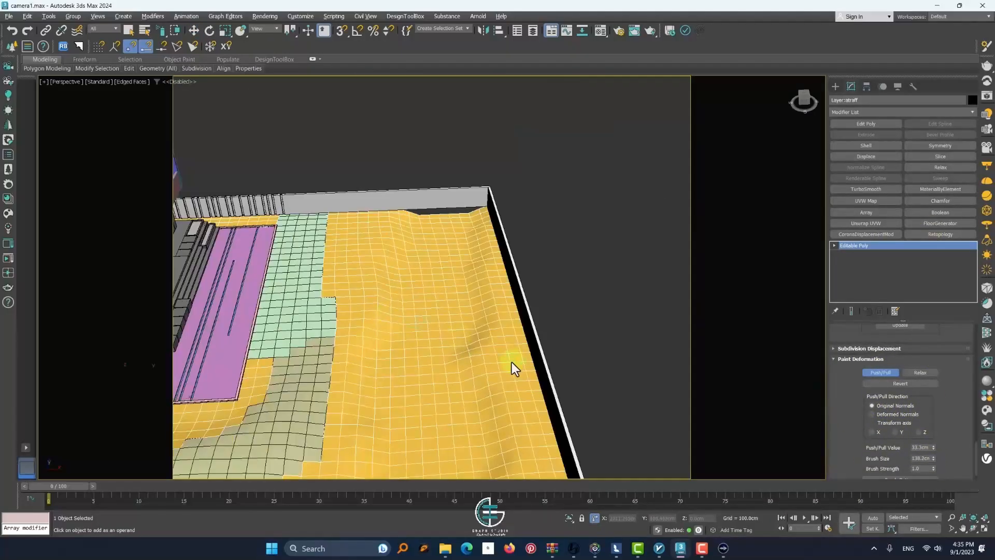
scroll(392, 272, up, 5)
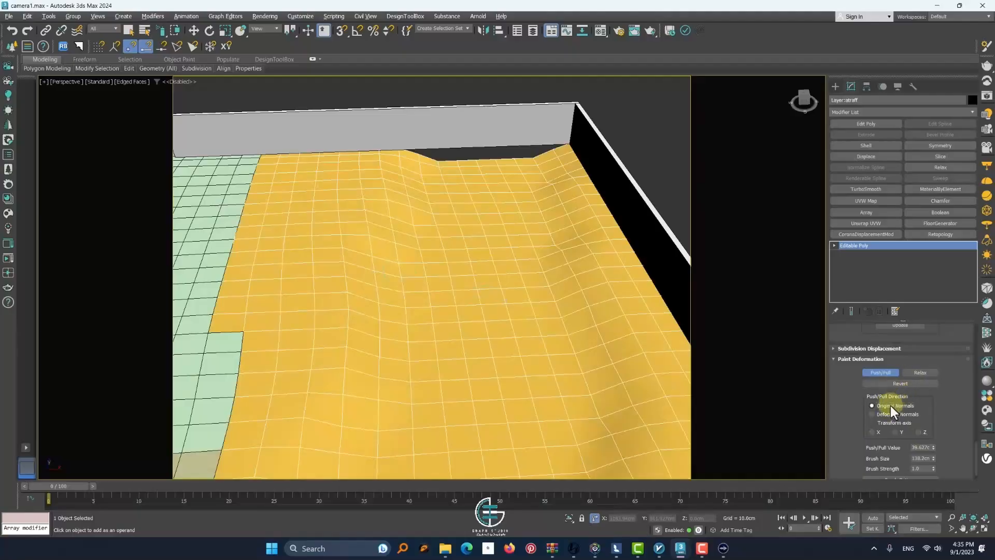
click(873, 373)
Add a Shell modifier to the terrain and set its outer amount to 0
scroll(451, 270, down, 5)
alt+middle_drag(452, 290, 559, 229)
click(559, 230)
click(399, 265)
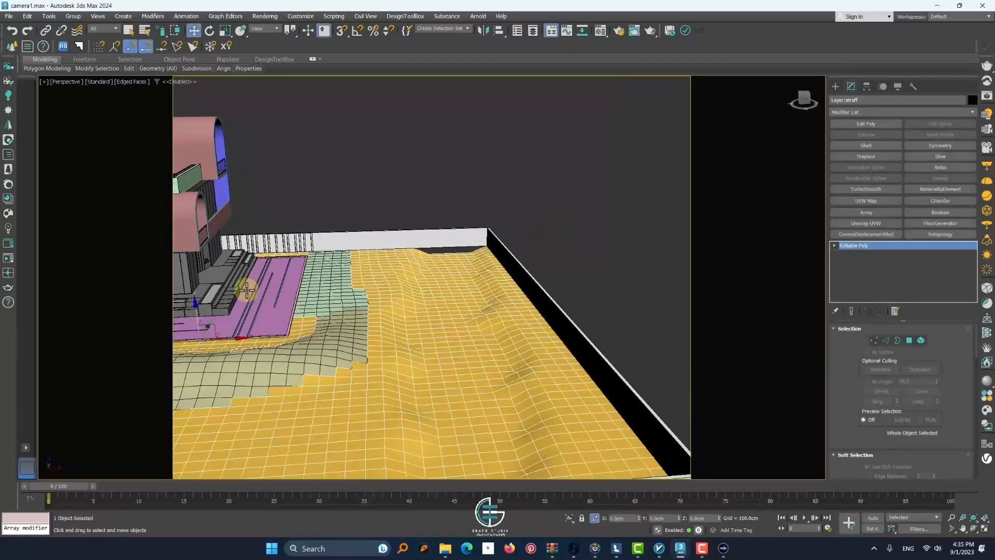
click(866, 145)
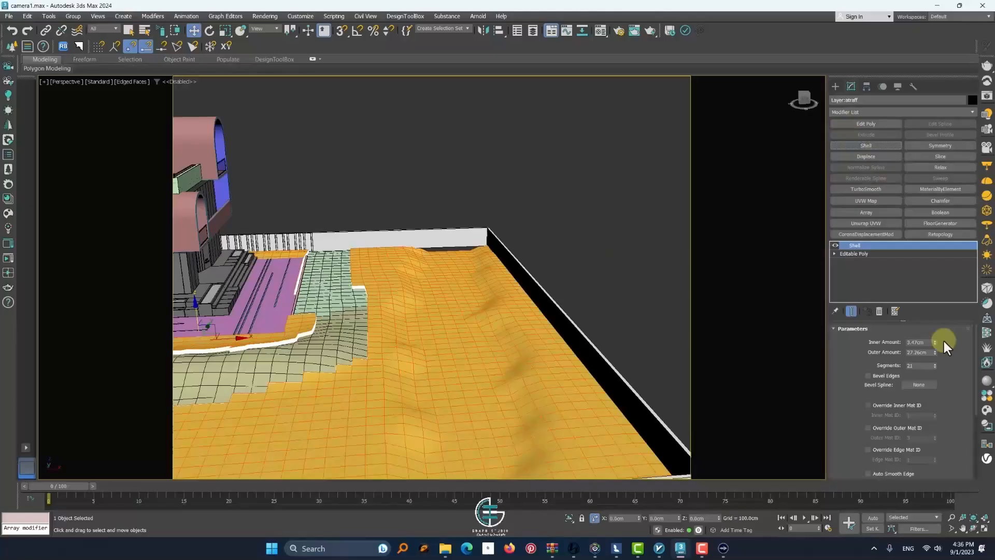
drag(934, 354, 907, 106)
double_click(920, 353)
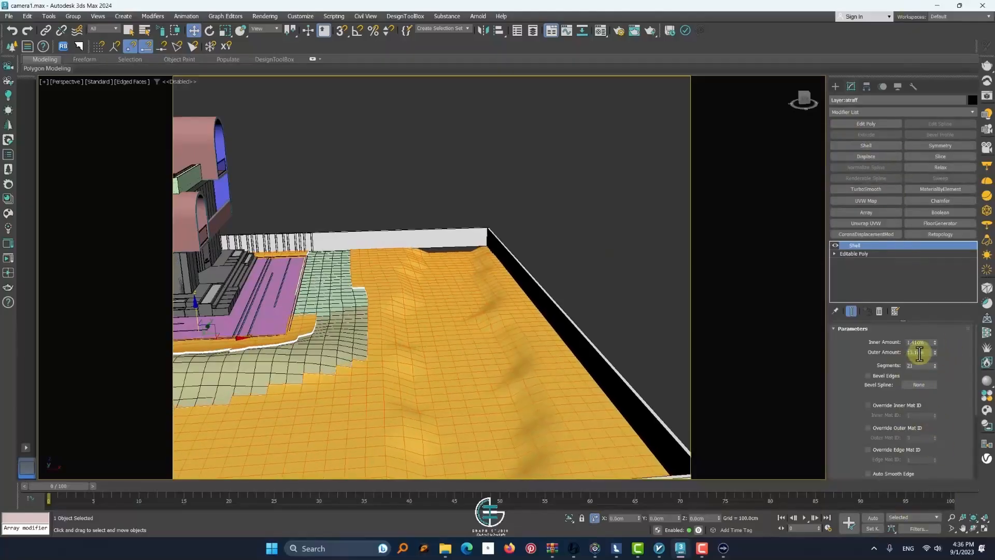
text(0)
key(Return)
Set the Shell's inner amount to about 17.33 cm and convert the terrain to an Editable Poly
alt+middle_drag(459, 384, 442, 308)
drag(935, 340, 934, 306)
alt+middle_drag(590, 262, 480, 323)
right_click(435, 355)
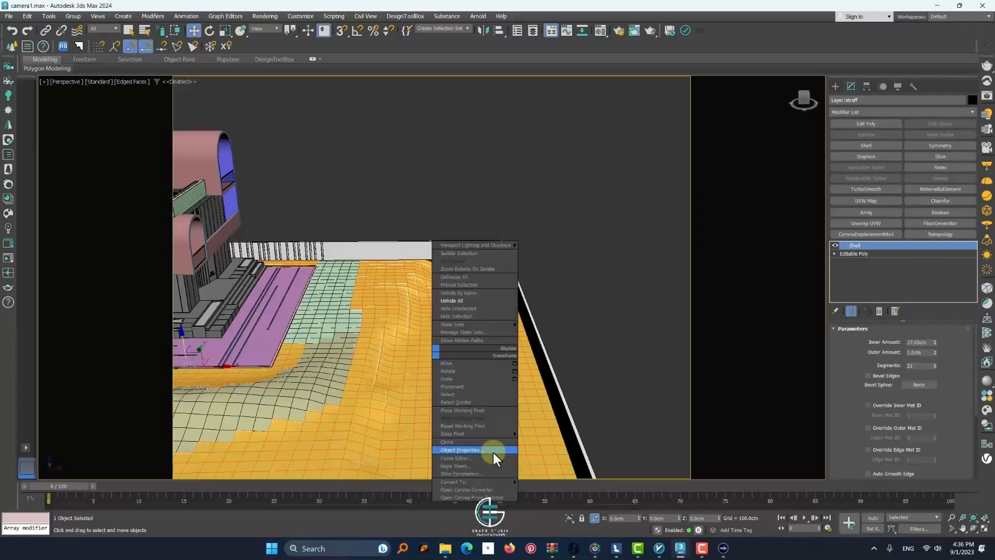
mouse_move(500, 474)
click(548, 480)
Widen the command panel and activate the Push/Pull brush with a 50 cm push/pull value and 200 cm brush size
scroll(414, 324, up, 3)
alt+middle_drag(409, 327, 432, 340)
scroll(855, 434, down, 3)
drag(827, 433, 758, 433)
drag(873, 365, 861, 232)
click(882, 364)
click(896, 399)
scroll(356, 251, up, 2)
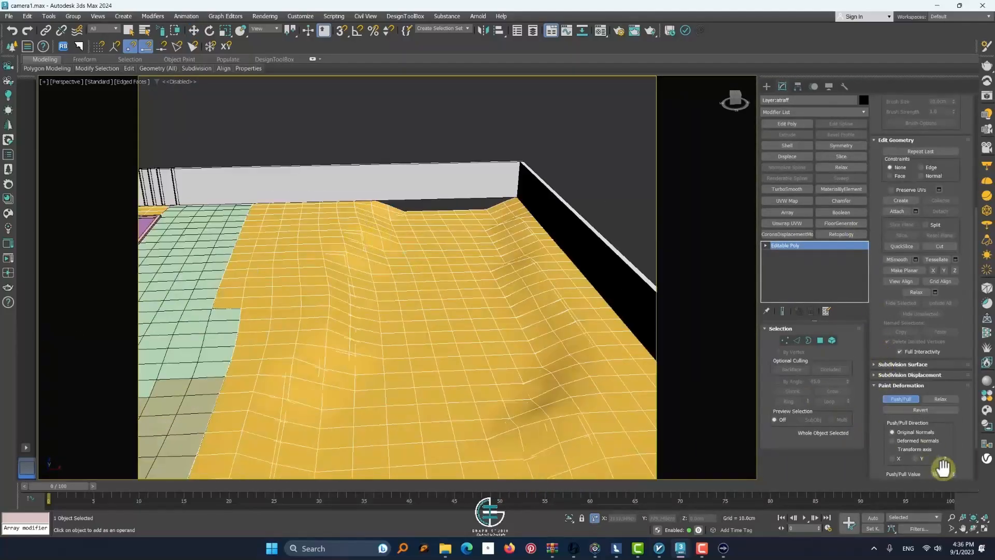
text(50)
key(Return)
Undo the last brush stroke and raise the trench bank nearest the building with new Push/Pull strokes
scroll(942, 456, down, 2)
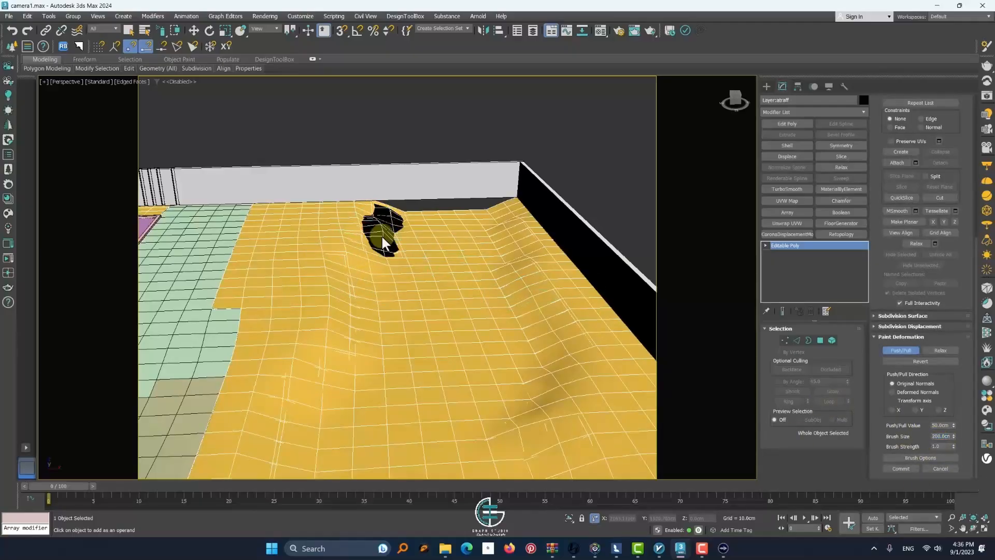
key(ctrl+z)
scroll(386, 245, down, 4)
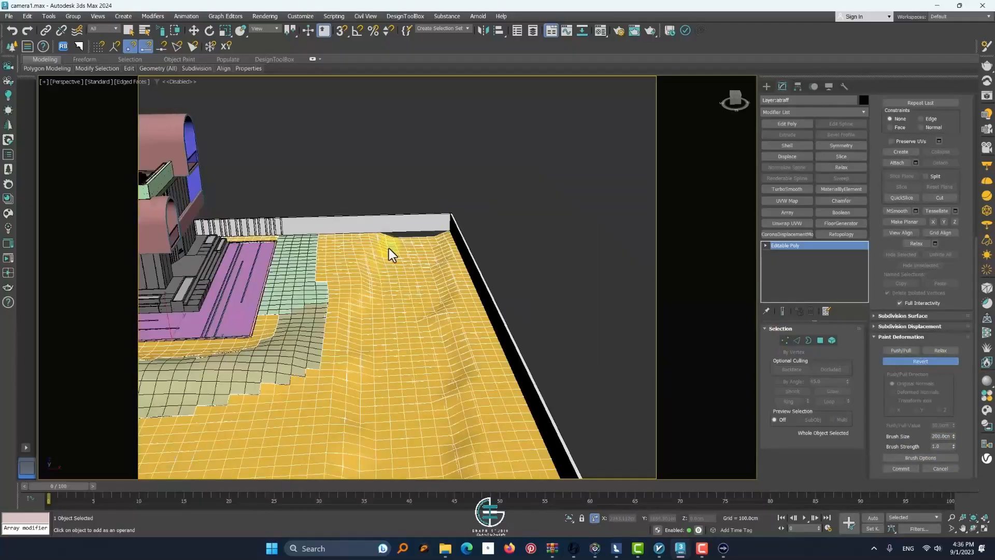
scroll(389, 248, up, 2)
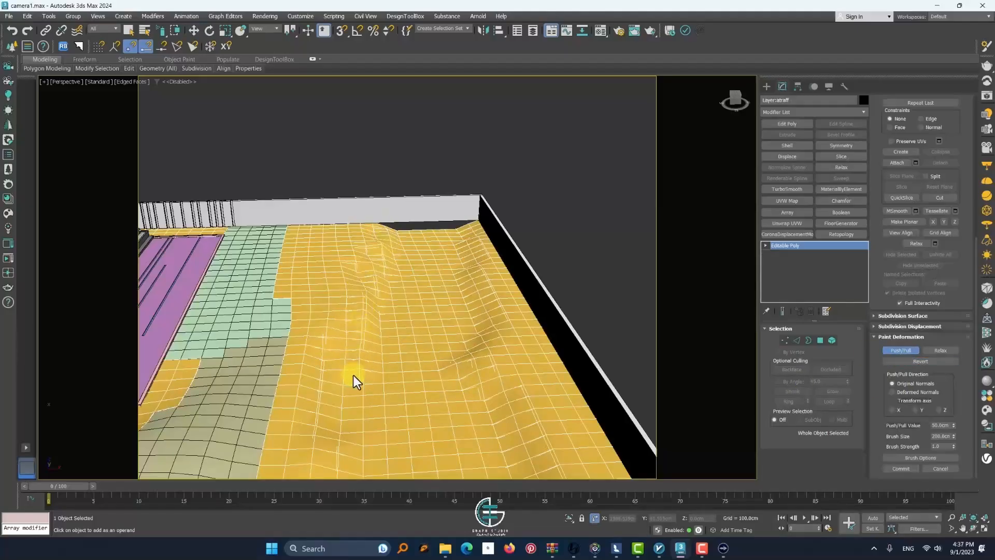
scroll(351, 418, down, 5)
scroll(347, 450, up, 8)
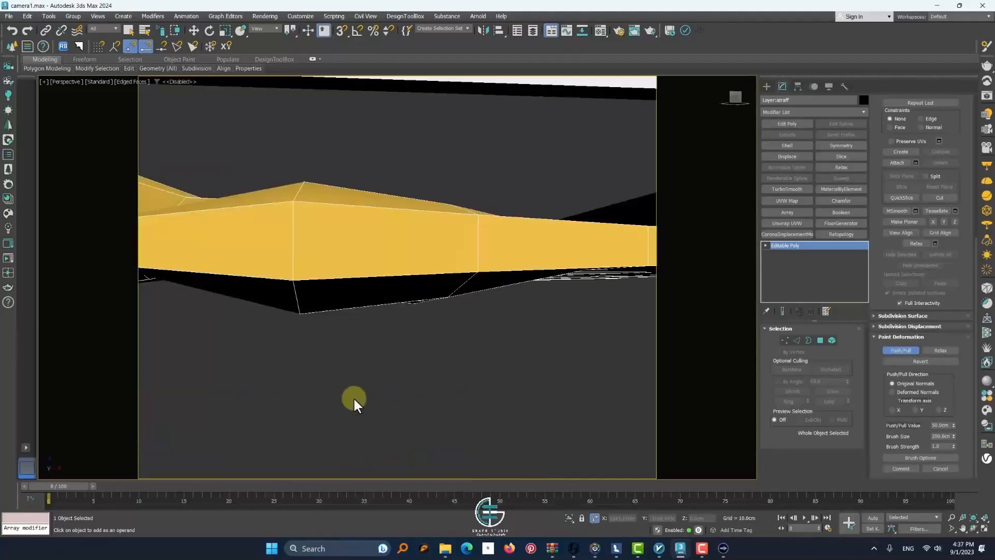
Paint raised mounds with Push/Pull on the terrain along the boundary wall and around the trench
scroll(353, 397, down, 6)
alt+middle_drag(351, 385, 355, 343)
alt+middle_drag(317, 417, 479, 290)
scroll(245, 287, up, 4)
alt+middle_drag(245, 287, 610, 404)
alt+middle_drag(357, 267, 271, 237)
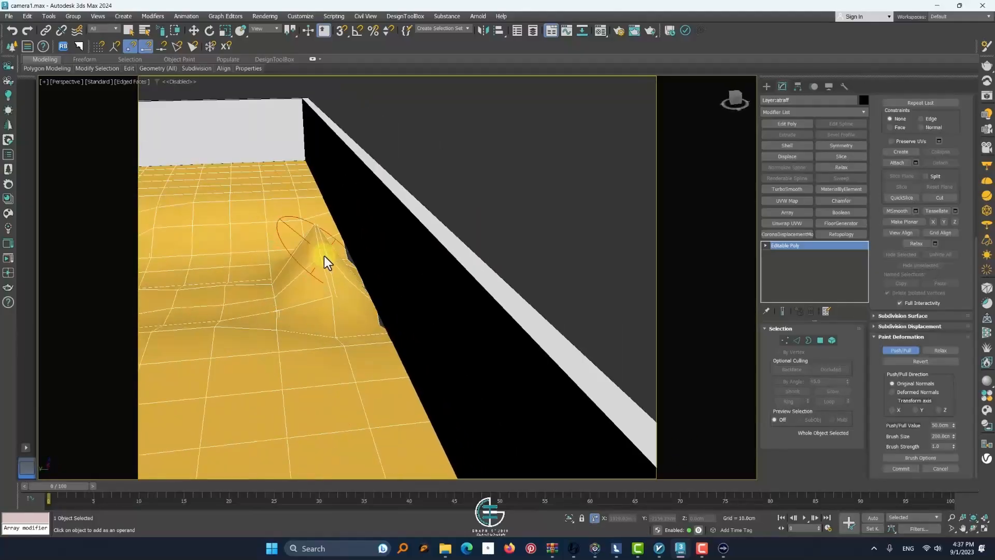
scroll(324, 256, down, 5)
alt+middle_drag(324, 256, 298, 298)
scroll(232, 281, up, 6)
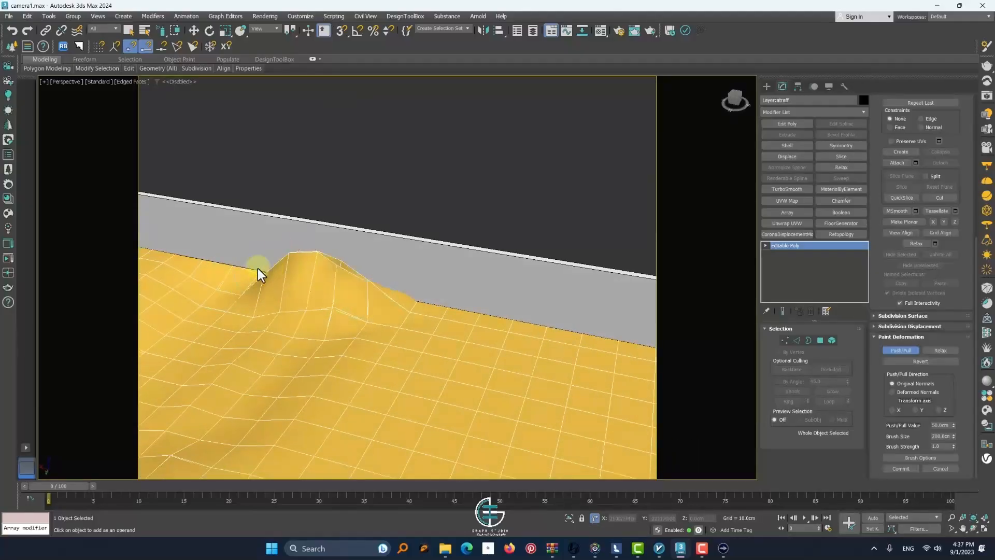
alt+middle_drag(258, 269, 297, 316)
scroll(296, 316, down, 5)
scroll(254, 304, up, 3)
Smooth the freshly raised mounds with the Relax brush
click(939, 351)
drag(262, 306, 325, 325)
scroll(325, 326, down, 5)
alt+middle_drag(325, 325, 290, 293)
Lower the push/pull value slightly and sculpt the trench bank beside the boundary wall with Push/Pull
click(900, 350)
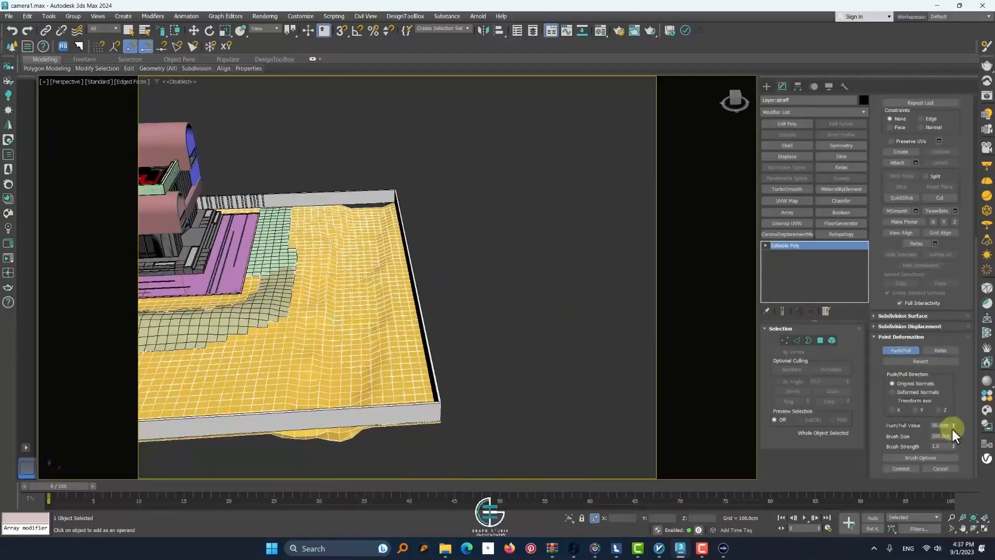
scroll(373, 288, up, 7)
scroll(376, 287, down, 3)
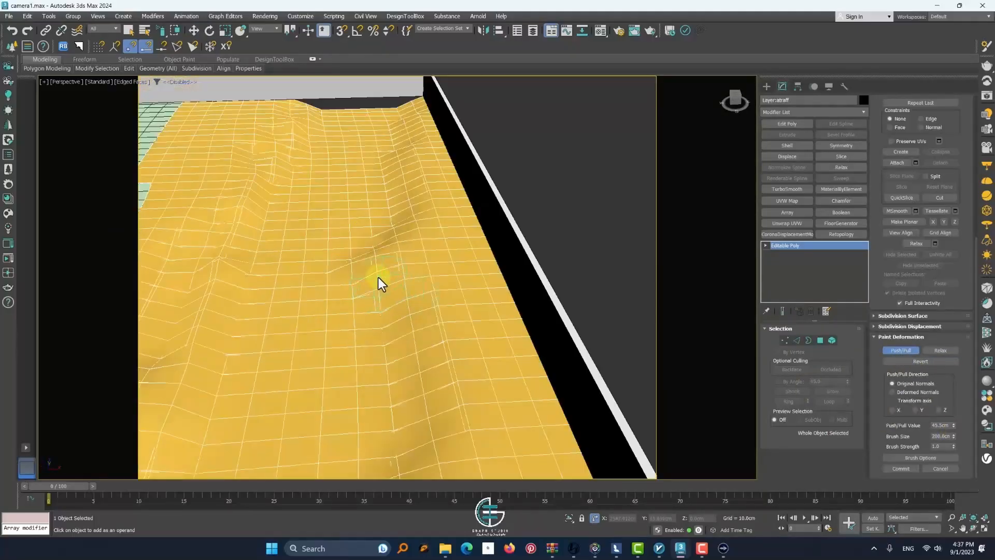
drag(380, 280, 416, 426)
Relax the bank along the boundary wall at a brush strength of 0.72 and leave the Relax brush
click(939, 351)
mouse_move(456, 245)
mouse_down()
mouse_move(396, 282)
mouse_move(386, 128)
mouse_up()
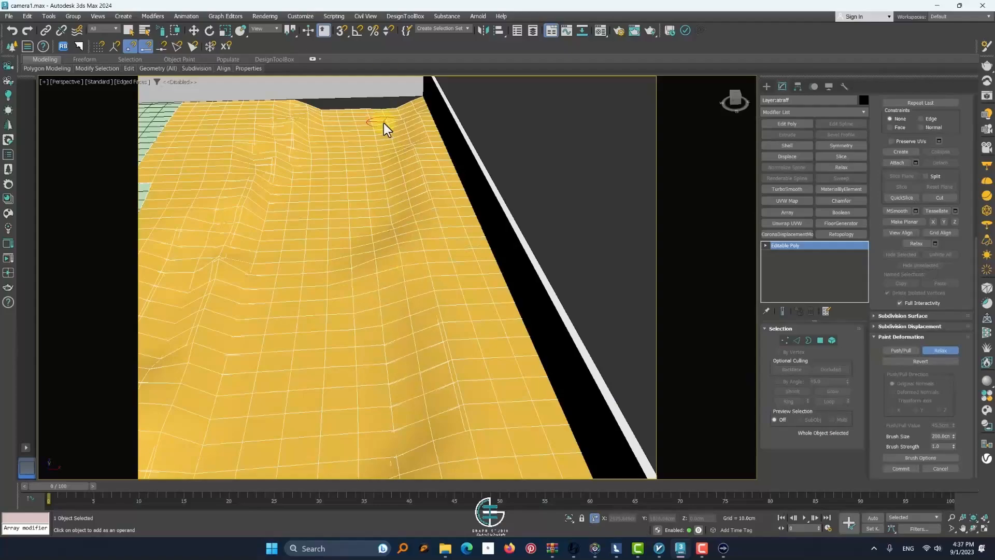
click(939, 350)
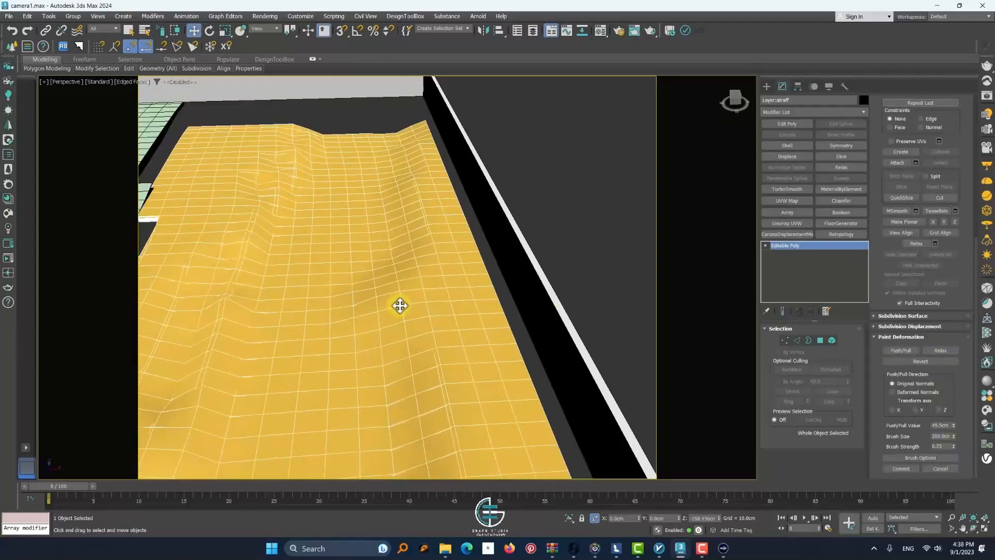
scroll(399, 304, down, 4)
Select the terrain polygons along the full length of the trench bed in polygon mode
click(819, 340)
scroll(443, 340, down, 8)
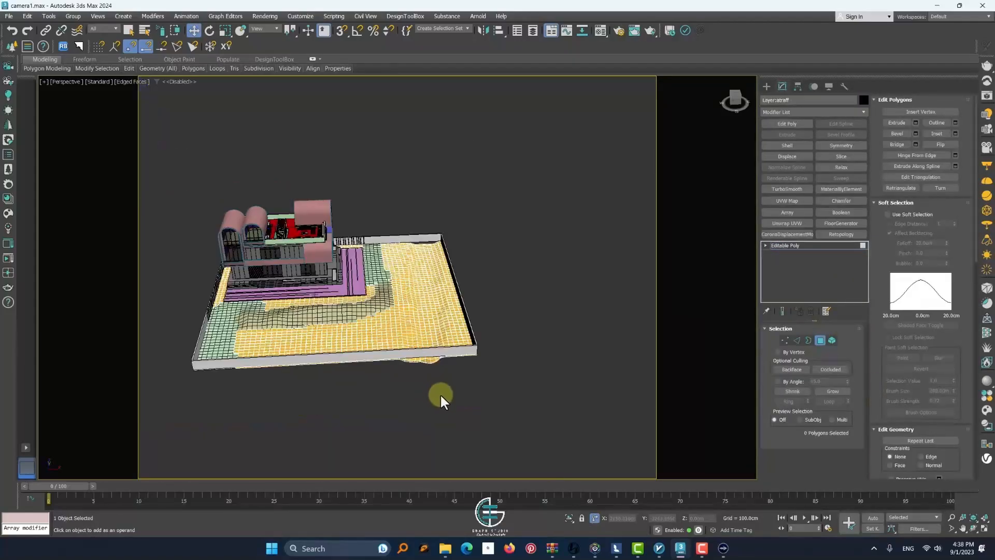
drag(440, 402, 413, 243)
scroll(427, 333, up, 7)
mouse_move(449, 376)
ctrl+mouse_down()
mouse_move(440, 211)
mouse_move(441, 415)
ctrl+mouse_up()
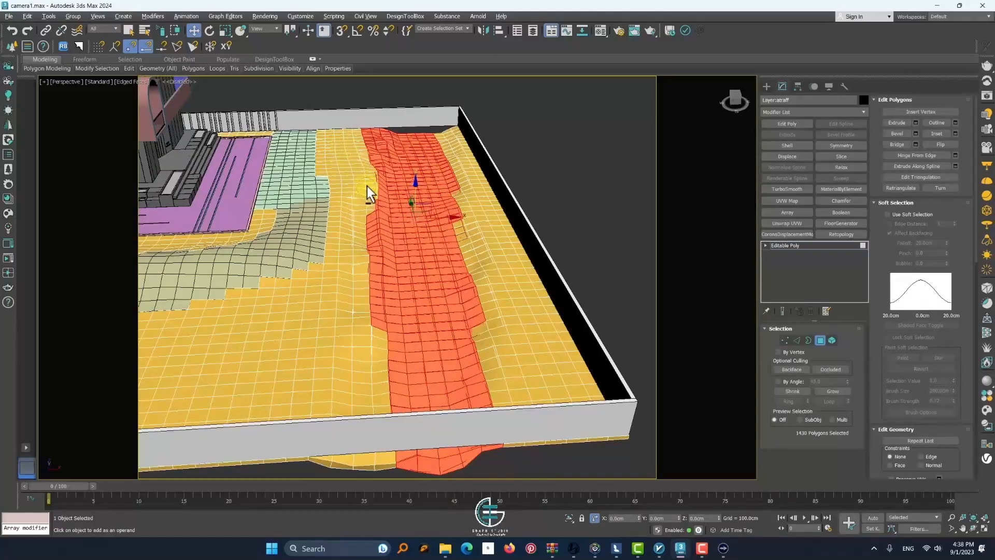
Remove excess polygons on both sides of the trench selection so it follows the bed
mouse_move(369, 193)
ctrl+mouse_down()
mouse_move(376, 176)
mouse_move(373, 278)
mouse_move(399, 317)
mouse_move(393, 271)
ctrl+mouse_up()
click(133, 31)
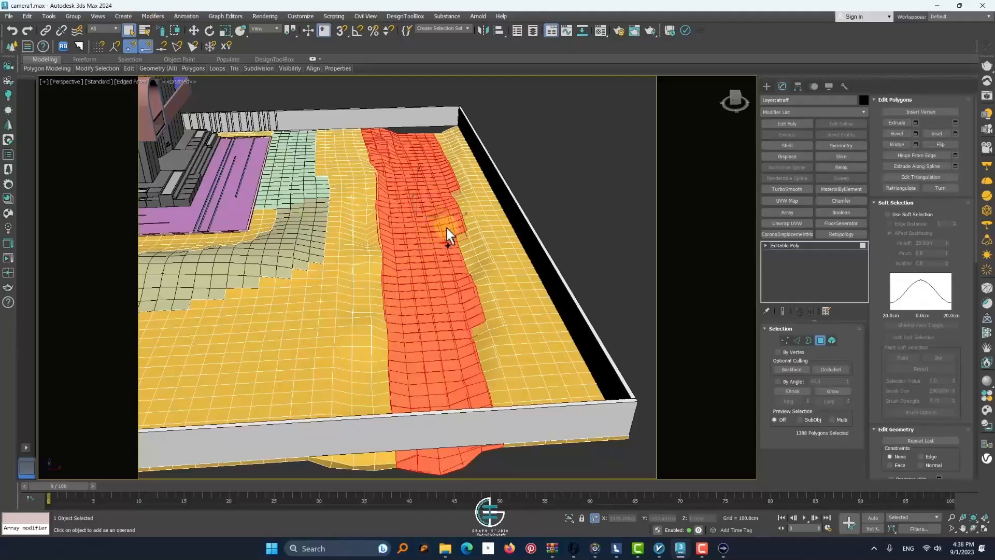
mouse_move(447, 227)
ctrl+mouse_down()
mouse_move(467, 312)
mouse_move(470, 262)
mouse_move(444, 165)
ctrl+mouse_up()
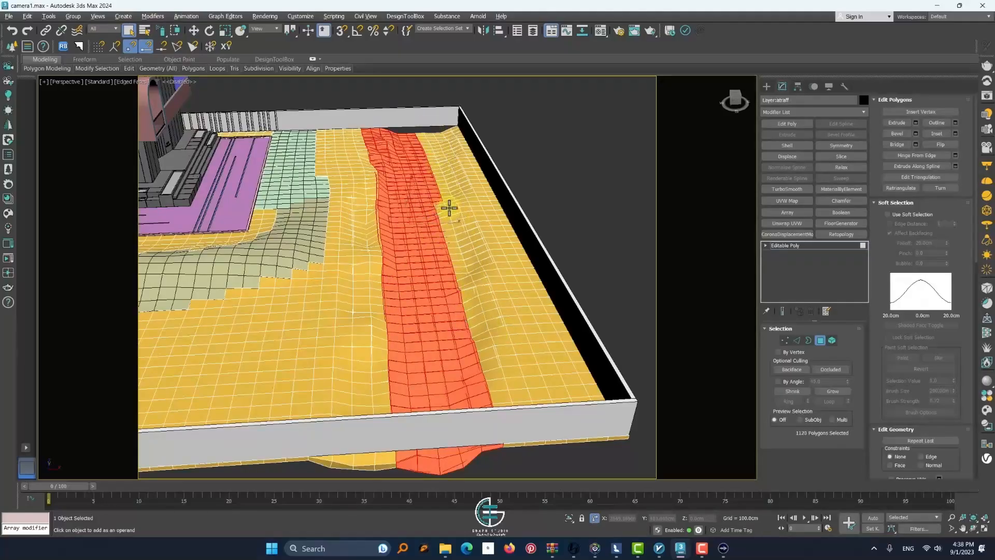
alt+drag(423, 131, 422, 130)
scroll(379, 238, up, 4)
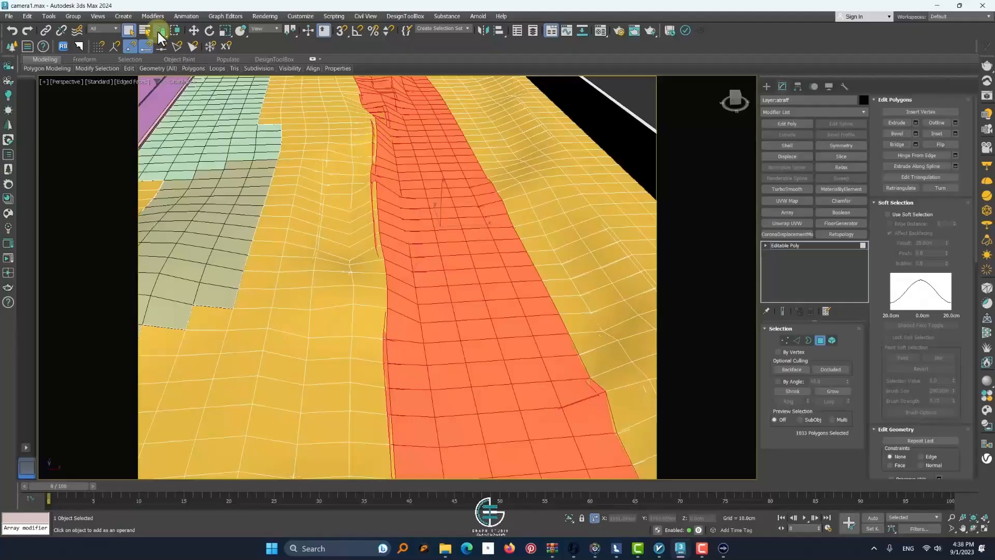
Switch to the top view and deselect stray polygons along the trench's building-side edge with a different selection region
mouse_move(158, 30)
mouse_down()
mouse_move(158, 79)
mouse_move(159, 53)
mouse_up()
key(t)
scroll(371, 216, up, 5)
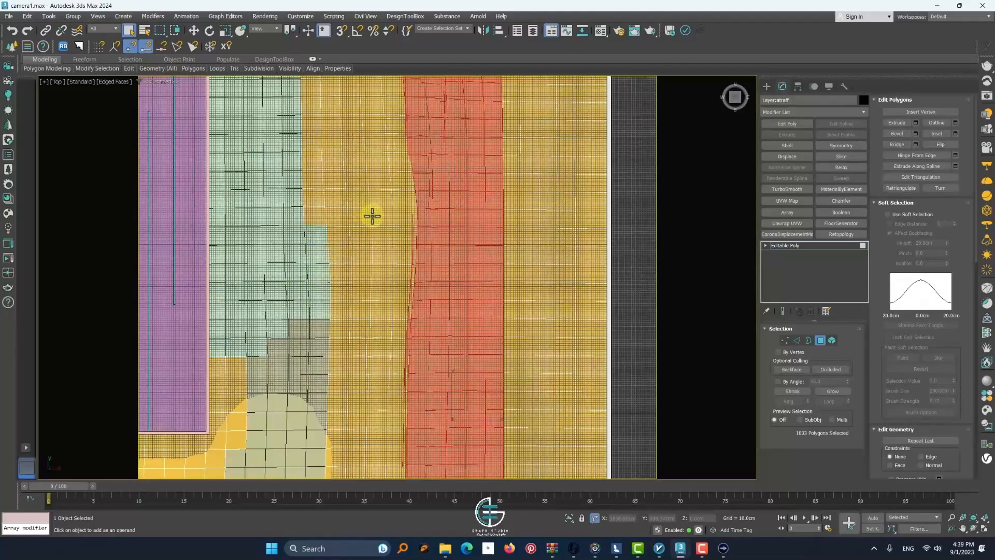
scroll(412, 270, up, 5)
alt+drag(408, 248, 412, 312)
scroll(404, 362, down, 4)
alt+drag(394, 370, 410, 395)
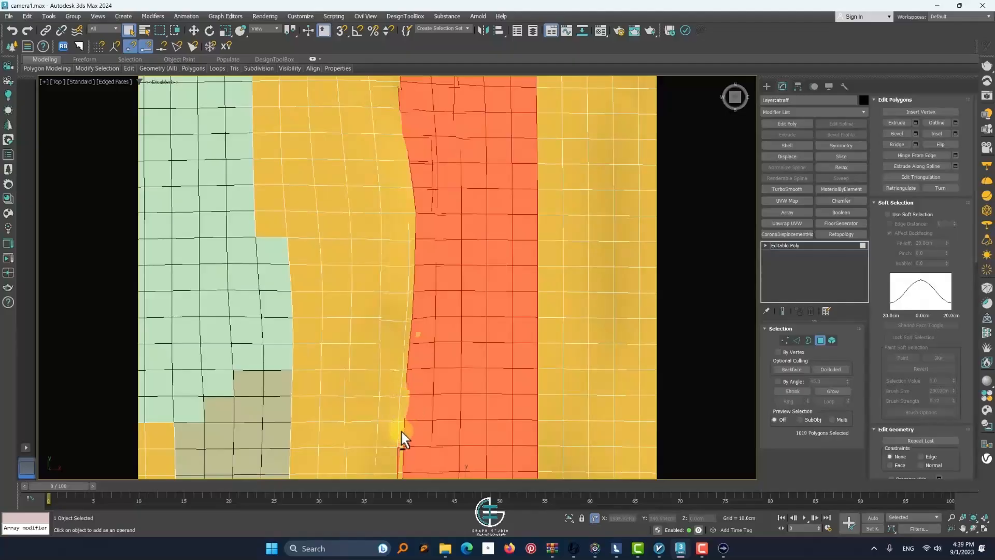
Clean up the remaining stray polygons on the lower part of the trench selection's building-side edge
scroll(402, 435, down, 4)
alt+middle_drag(404, 437, 424, 393)
scroll(409, 381, up, 4)
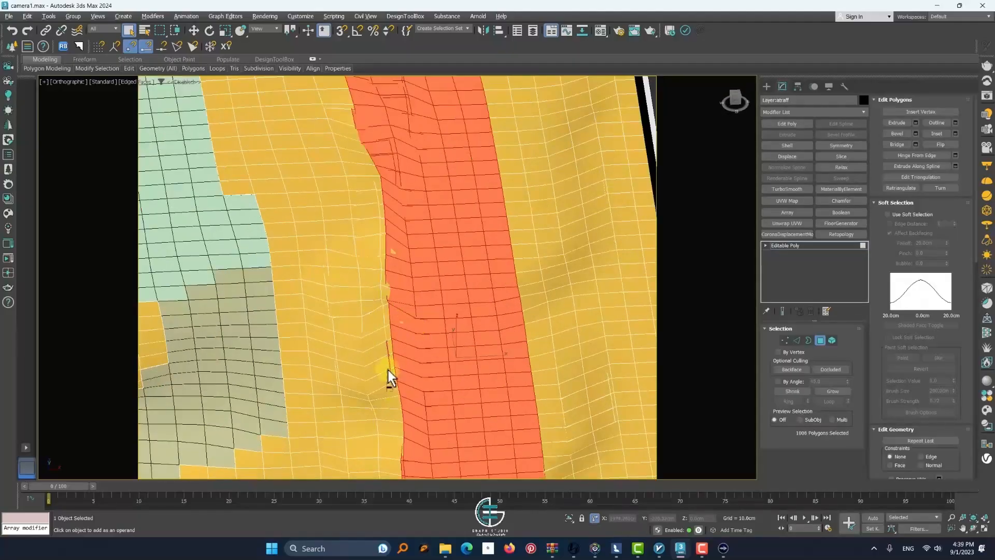
alt+drag(390, 367, 391, 368)
scroll(387, 300, up, 5)
scroll(382, 260, down, 10)
Detach the selected trench polygons as a separate object and select it with the Move tool outside polygon editing
key(alt+d)
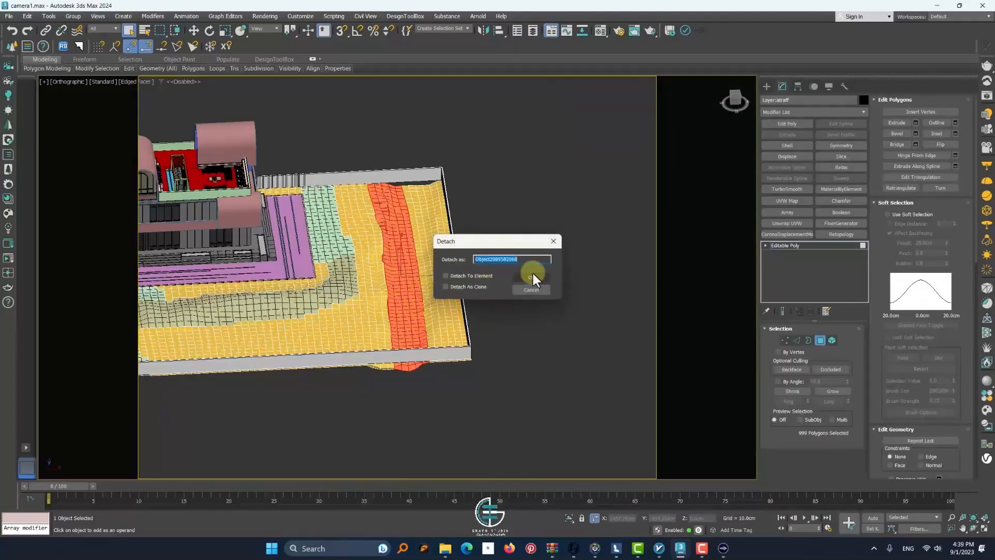
click(532, 276)
click(819, 340)
click(402, 269)
key(w)
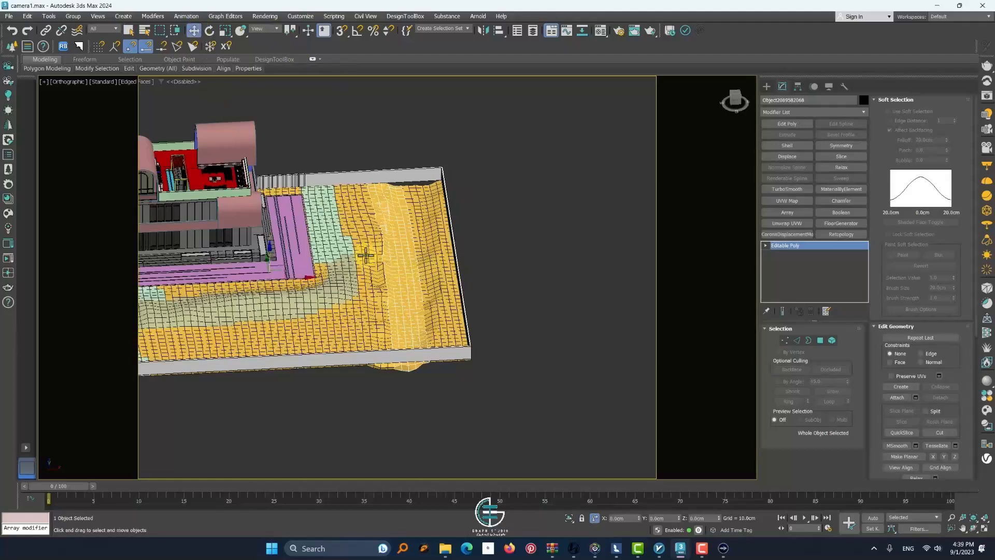
Center the detached strip's pivot on the object
scroll(437, 208, up, 5)
scroll(466, 196, down, 3)
click(792, 112)
click(798, 89)
click(813, 149)
click(813, 200)
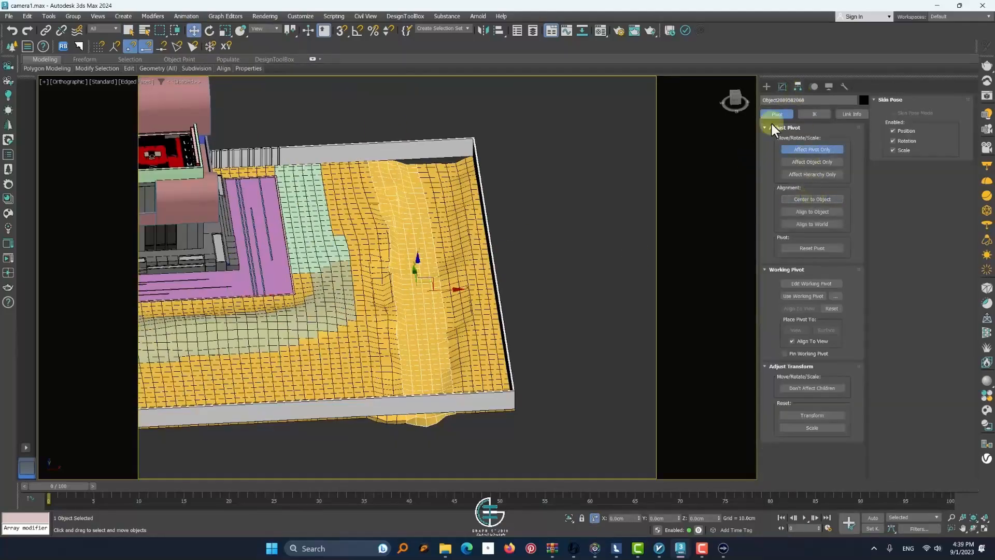
click(766, 87)
Give the detached strip its own standard Blinn material with a teal diffuse colour
click(559, 214)
click(427, 287)
key(m)
click(668, 232)
click(737, 341)
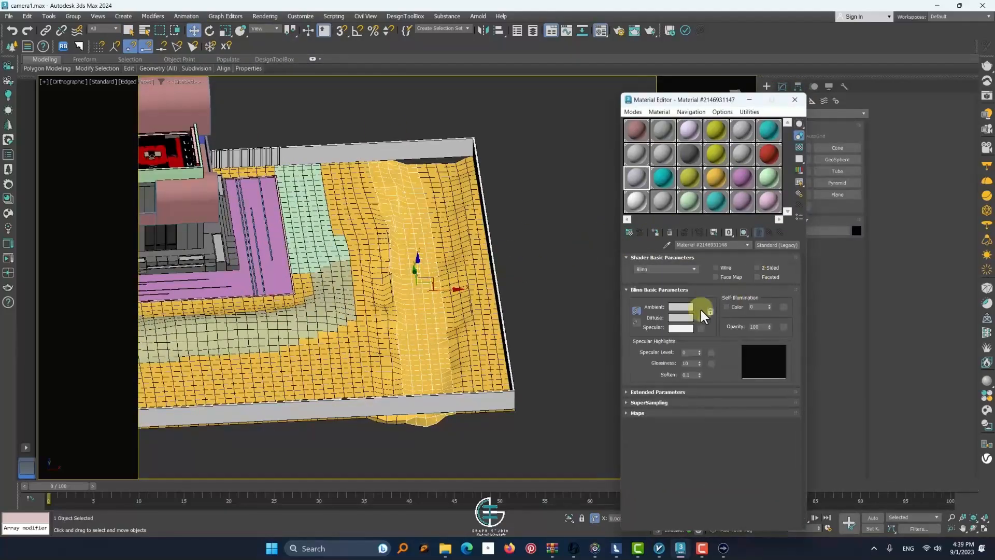
click(681, 318)
click(589, 255)
click(575, 246)
click(628, 292)
click(684, 233)
click(555, 249)
Turn off the edged-faces display to inspect the teal strip's borders and select the surrounding terrain
middle_drag(409, 291, 455, 309)
key(F4)
scroll(456, 310, down, 3)
alt+middle_drag(509, 346, 482, 304)
scroll(482, 304, up, 8)
click(407, 272)
Close the Material Editor, pick the stray terrain polygons showing through the teal strip in polygon mode, and exit polygon editing
click(794, 99)
click(782, 87)
click(819, 340)
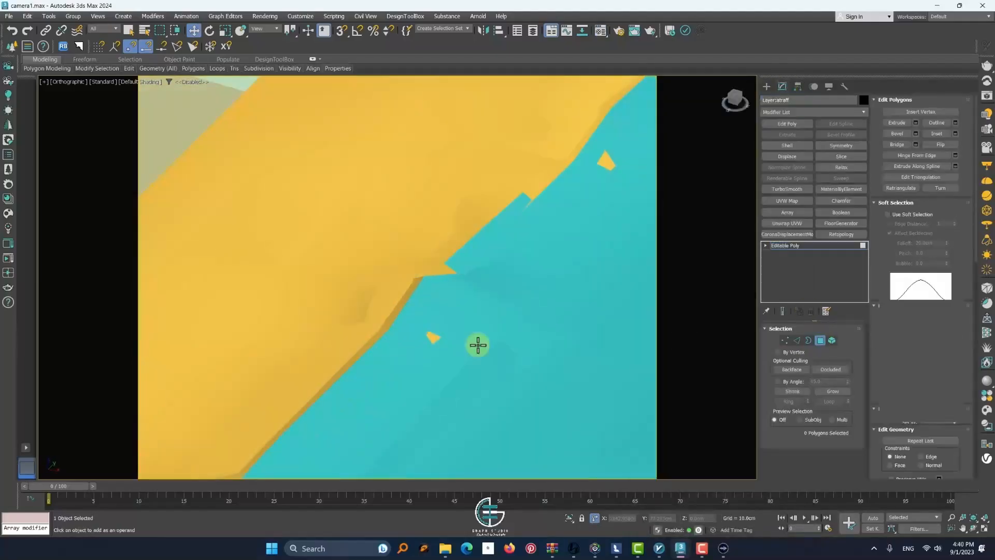
click(434, 340)
click(444, 350)
scroll(605, 182, down, 8)
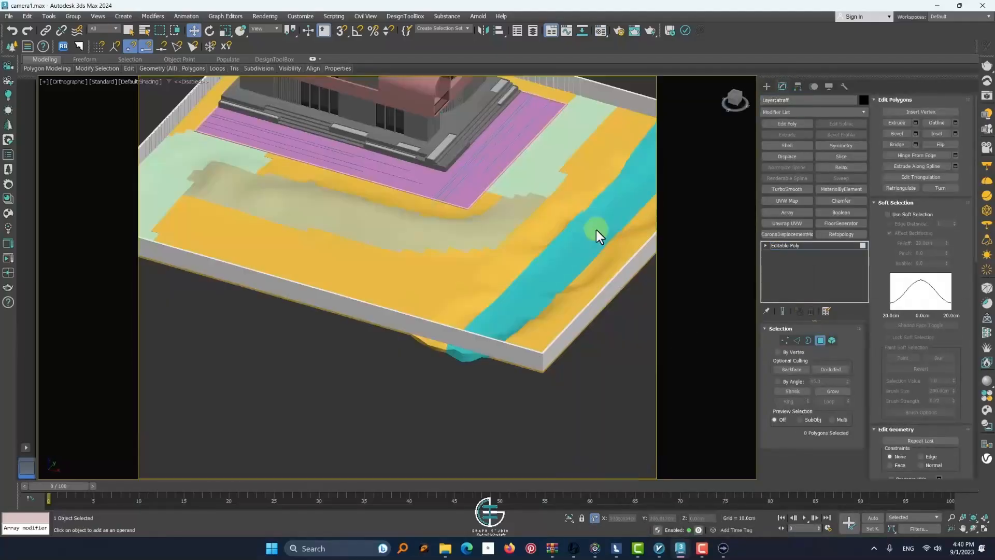
click(820, 340)
Turn the edged-faces display back on and select the road strip in front of the building
middle_drag(481, 241, 611, 334)
scroll(452, 397, up, 3)
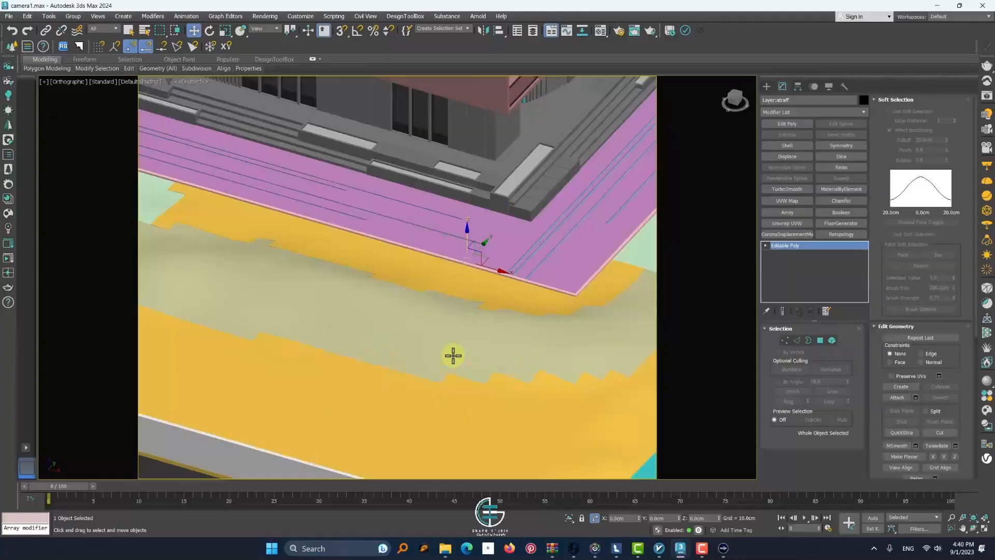
scroll(451, 353, down, 3)
key(F4)
click(370, 322)
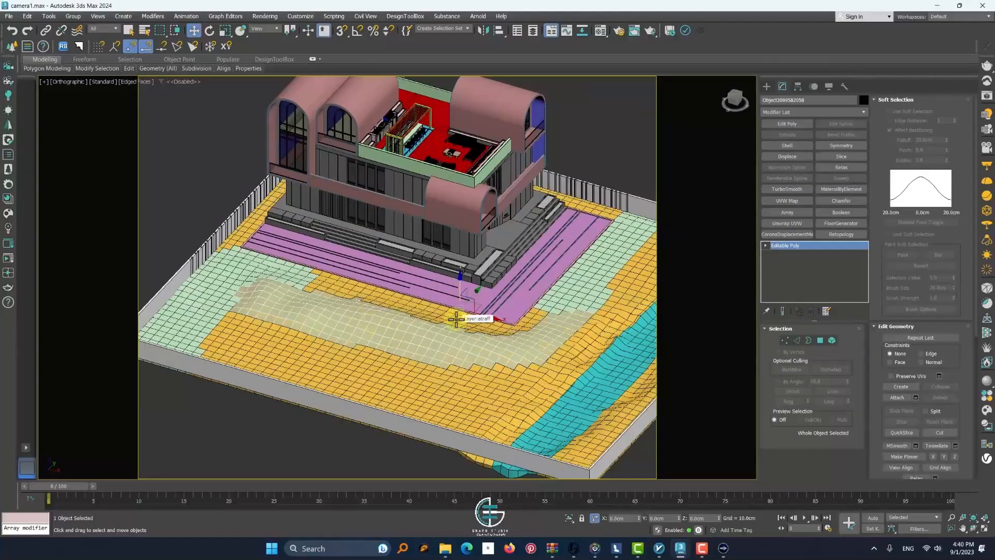
Select the white boundary wall, pick the 12 vertices along its trench-side corner, and shift them along the Y axis in vertex mode
middle_drag(435, 195, 327, 240)
scroll(432, 370, up, 4)
middle_drag(567, 223, 391, 293)
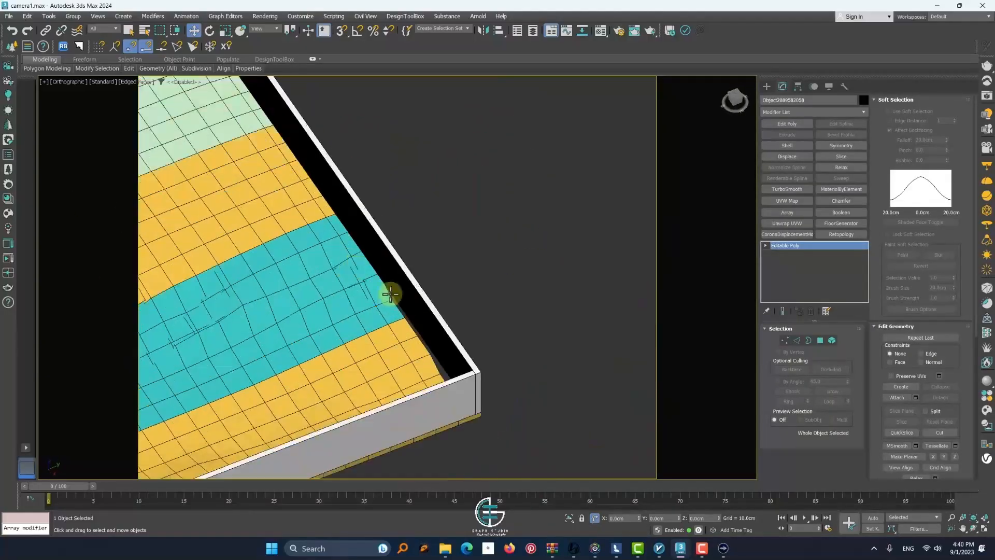
click(395, 282)
scroll(396, 269, down, 6)
click(396, 269)
click(785, 340)
drag(470, 349, 312, 169)
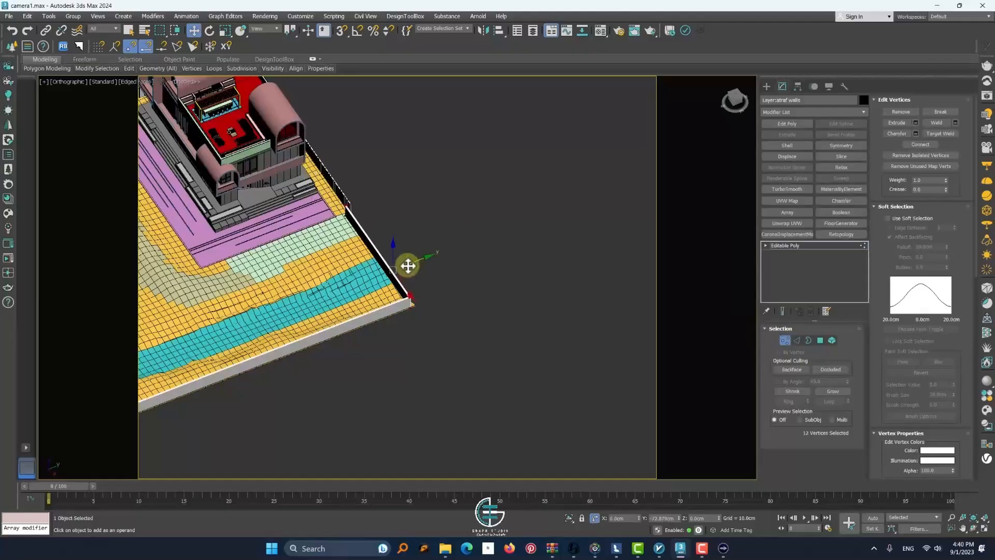
alt+middle_drag(408, 265, 460, 302)
scroll(460, 302, up, 5)
middle_drag(460, 302, 875, 331)
click(785, 341)
Examine the far wall corner and the terrain border beside the teal strip for gaps
click(394, 199)
scroll(393, 201, down, 4)
scroll(374, 227, down, 5)
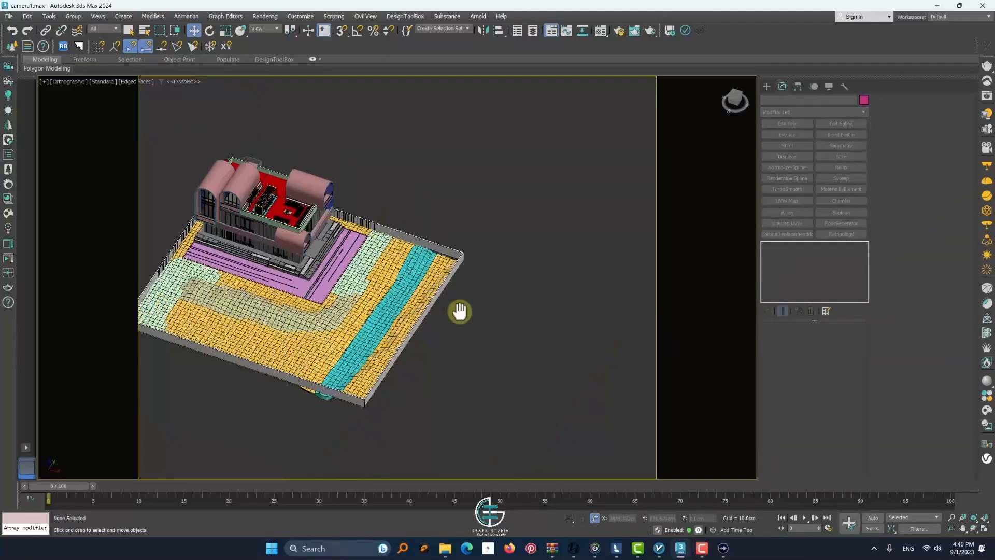
middle_drag(460, 311, 533, 272)
mouse_move(417, 342)
alt+middle_down()
mouse_move(399, 373)
mouse_move(417, 332)
alt+middle_up()
scroll(461, 237, up, 5)
middle_drag(460, 236, 504, 295)
click(386, 297)
mouse_move(505, 295)
alt+middle_down()
mouse_move(504, 275)
mouse_move(517, 302)
mouse_move(494, 304)
alt+middle_up()
scroll(518, 302, up, 4)
alt+middle_drag(494, 304, 474, 308)
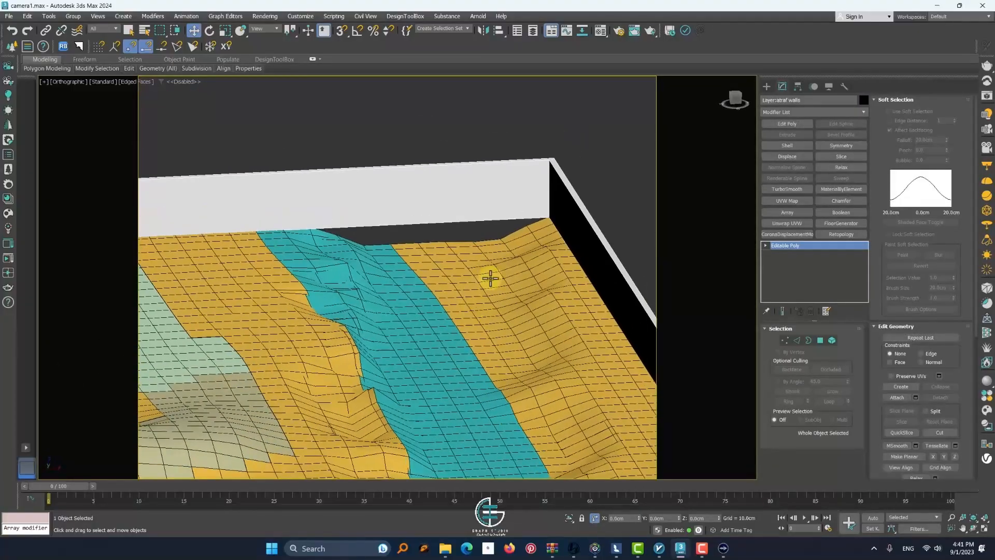
Select the terrain's border edges beside the teal strip in edge mode, then raise and pull them along Y to reach the boundary wall
click(490, 279)
key(2)
click(515, 233)
alt+middle_drag(515, 232, 522, 234)
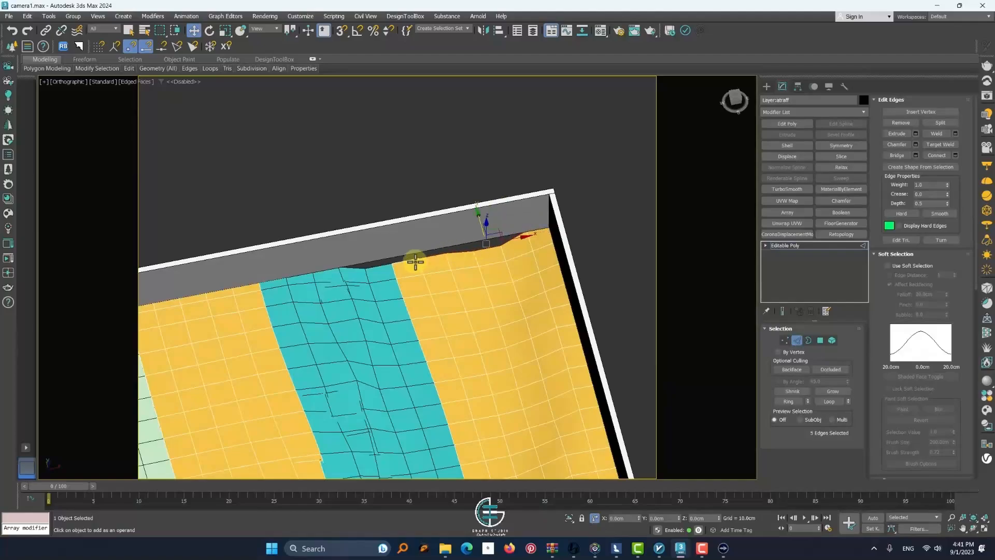
alt+middle_drag(471, 230, 471, 200)
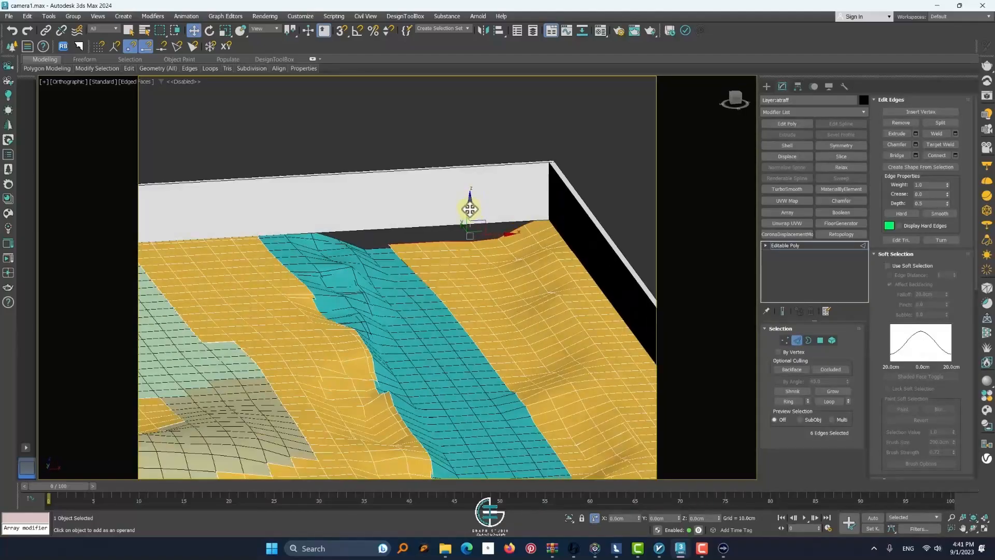
drag(471, 209, 471, 158)
alt+middle_drag(476, 210, 529, 213)
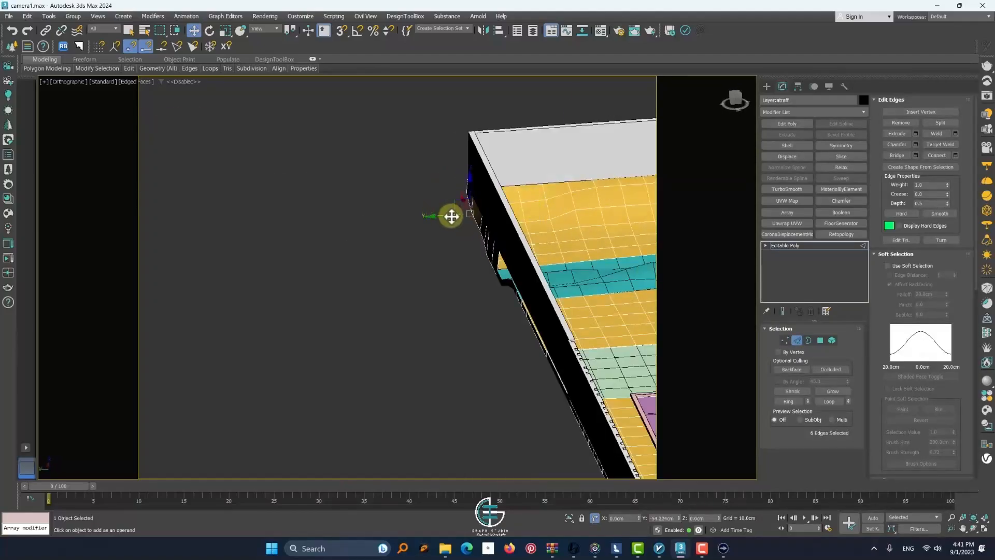
drag(451, 216, 450, 216)
alt+middle_drag(450, 216, 364, 226)
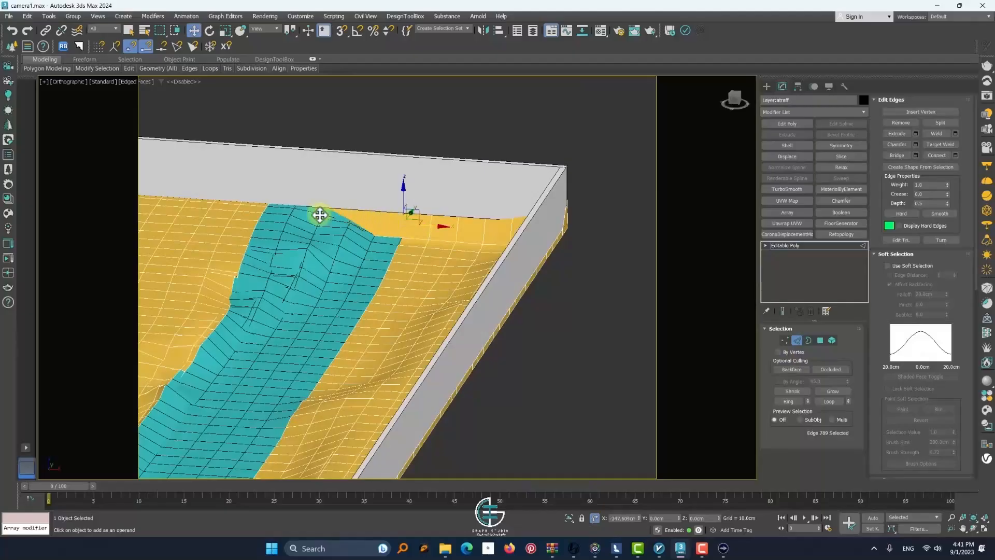
Check the adjusted terrain border along the teal strip, exit edge editing, clear the selection, and save the scene
alt+middle_drag(570, 267, 505, 262)
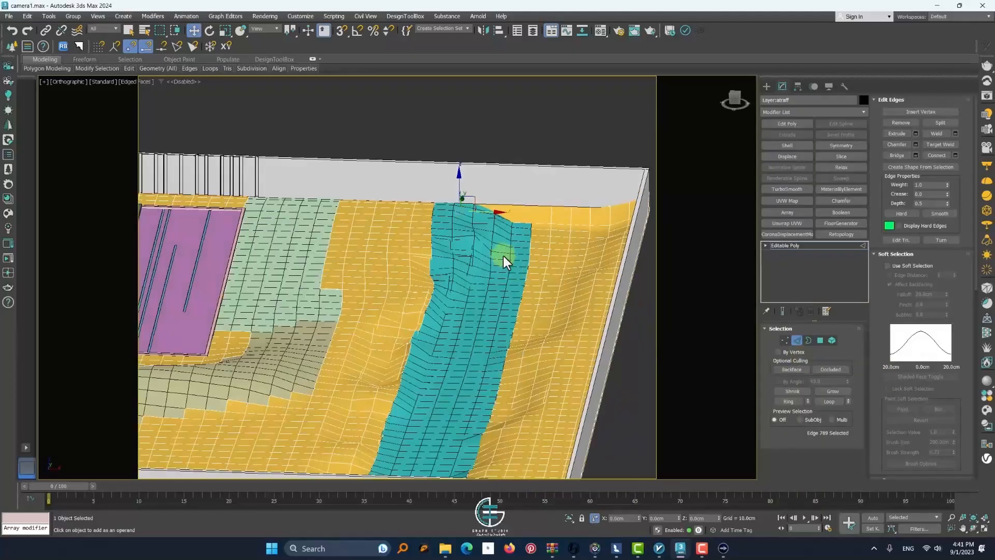
scroll(490, 189, down, 5)
scroll(486, 184, up, 7)
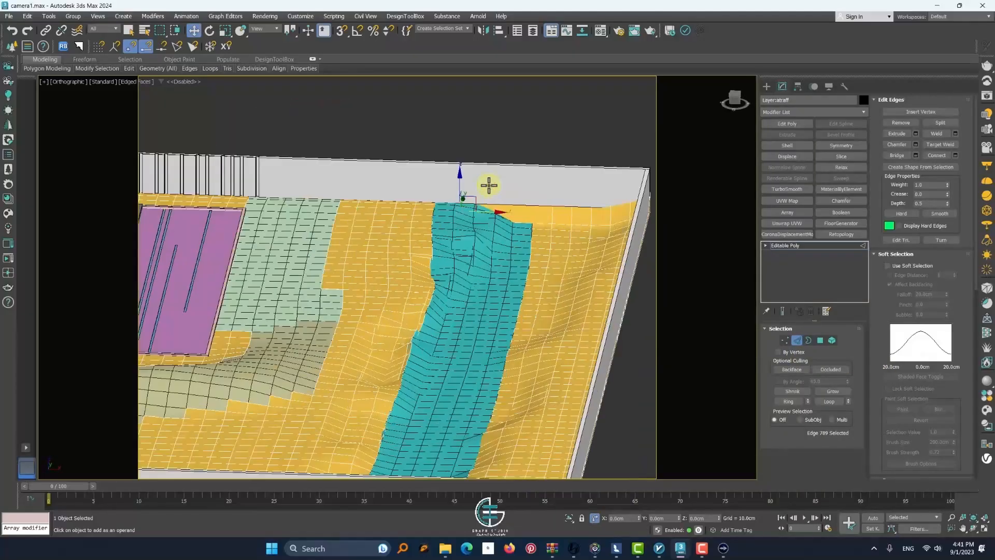
scroll(499, 253, down, 5)
scroll(505, 233, up, 6)
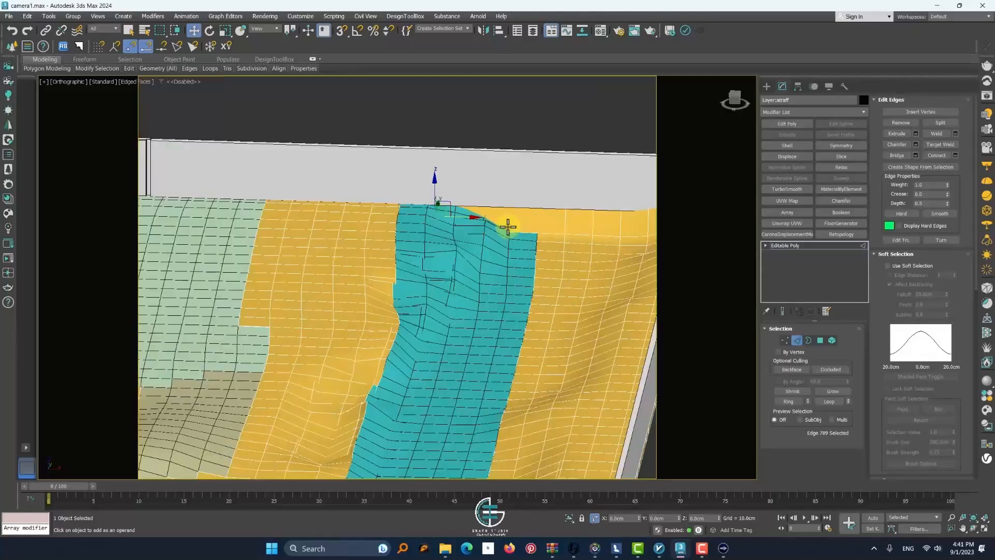
scroll(508, 226, down, 5)
scroll(469, 331, up, 3)
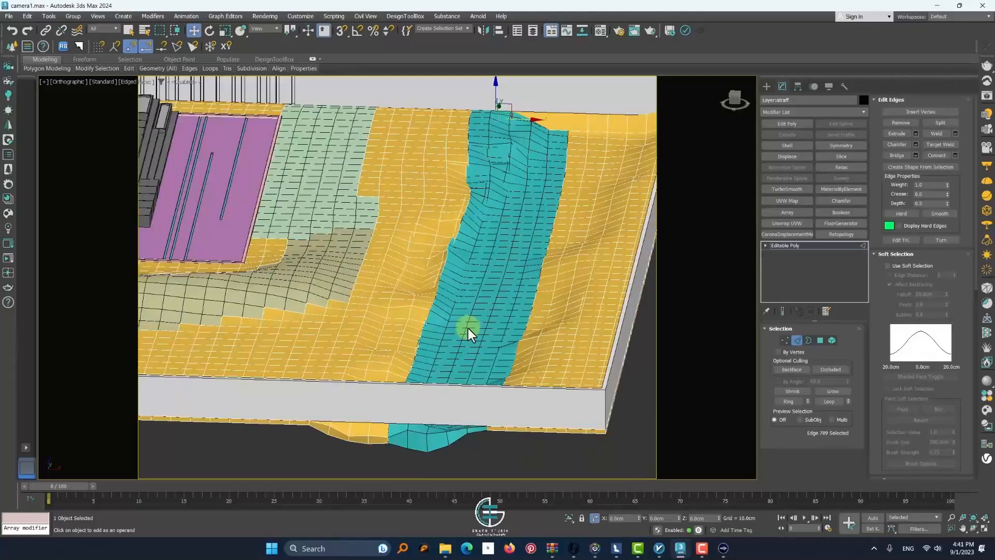
middle_drag(469, 331, 478, 302)
click(797, 340)
scroll(496, 223, down, 6)
click(506, 300)
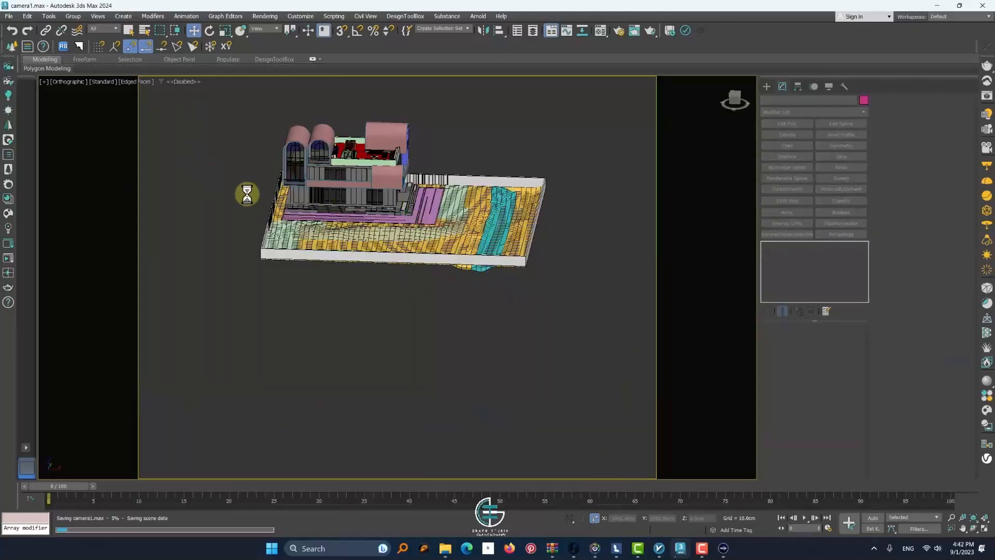
Select the whole building and site, undoing the accidental change before reselecting all objects
drag(244, 125, 531, 305)
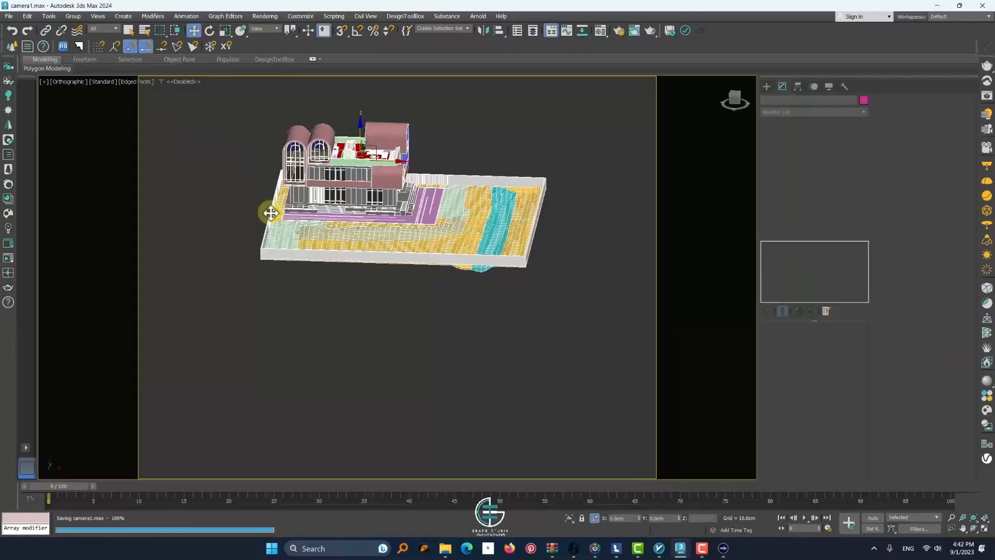
drag(267, 211, 735, 188)
key(ctrl+z)
scroll(342, 184, up, 5)
scroll(340, 185, down, 7)
click(227, 167)
drag(182, 137, 437, 291)
Export the model as an Autodesk FBX named "model final 30" into the FBX FINAL folder
click(8, 16)
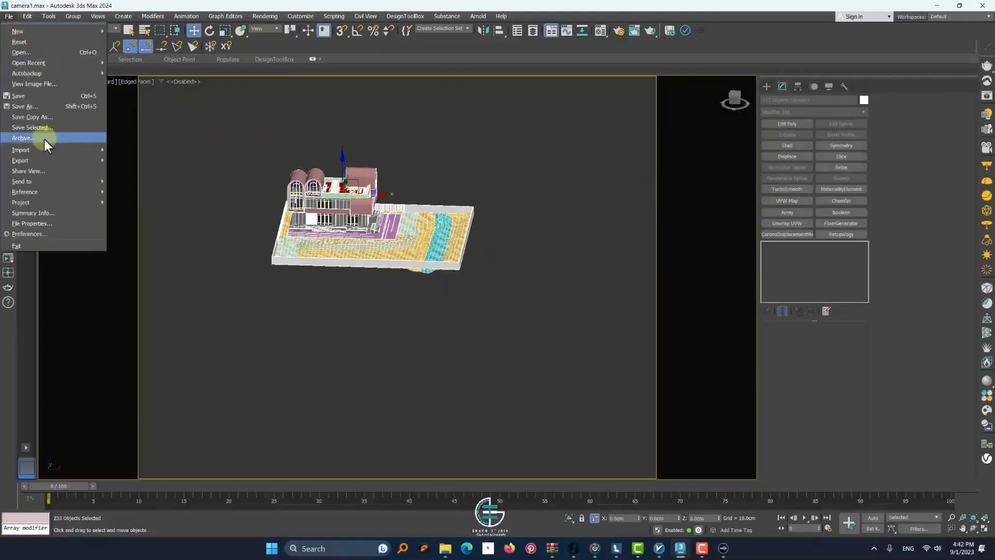
mouse_move(40, 137)
click(126, 169)
click(122, 35)
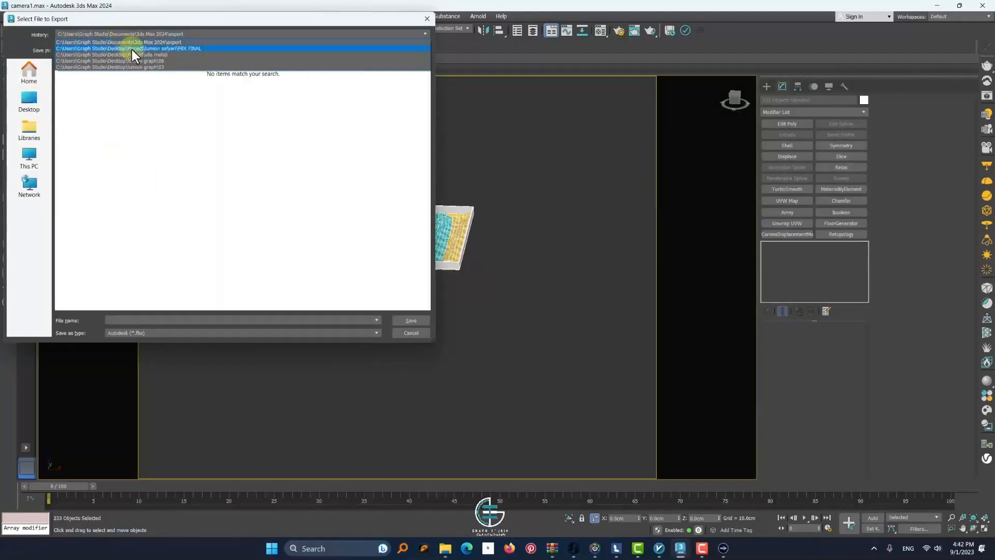
click(132, 49)
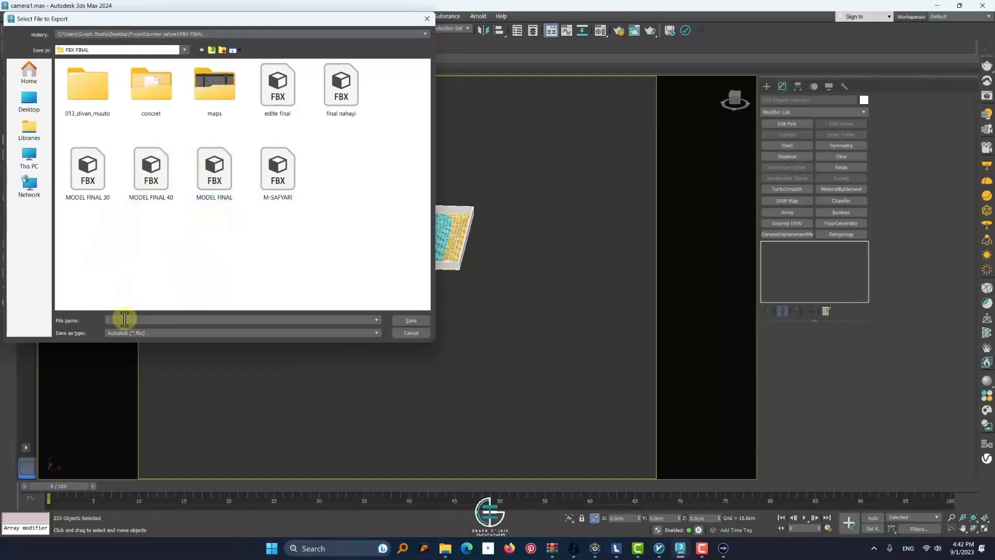
text(model)
key(BackSpace)
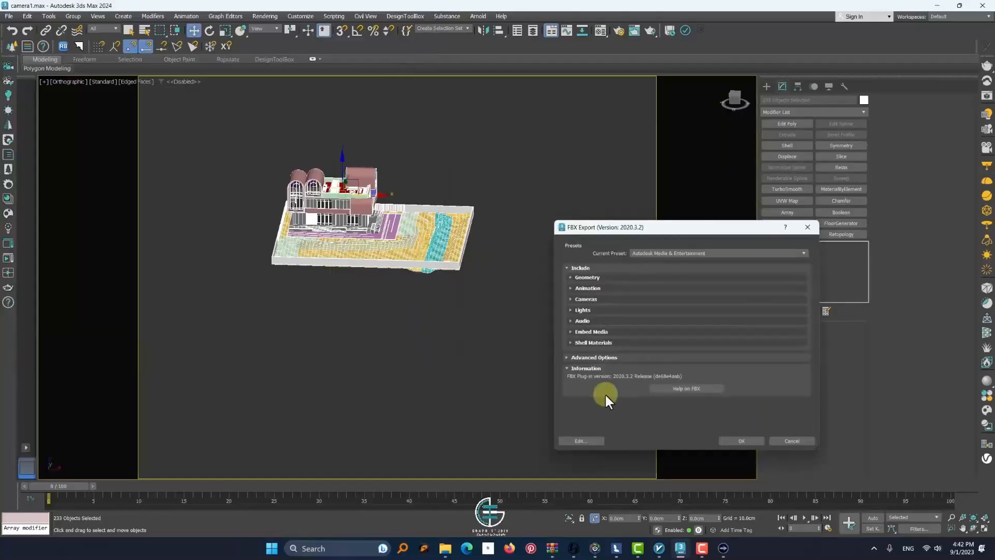
click(745, 436)
Switch to Lumion and accept the open material edits on the MODEL FINAL 30 model
mouse_move(668, 550)
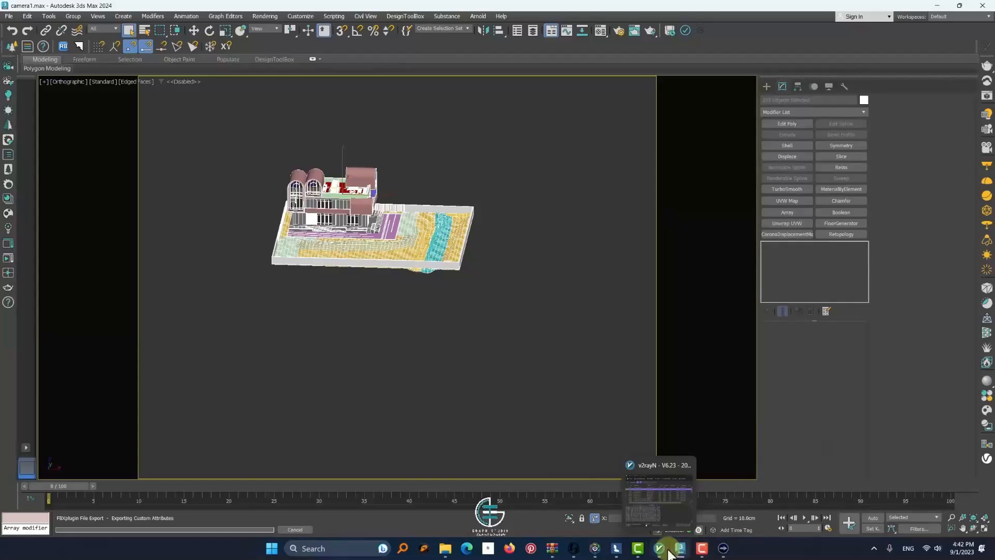
mouse_move(616, 548)
click(623, 506)
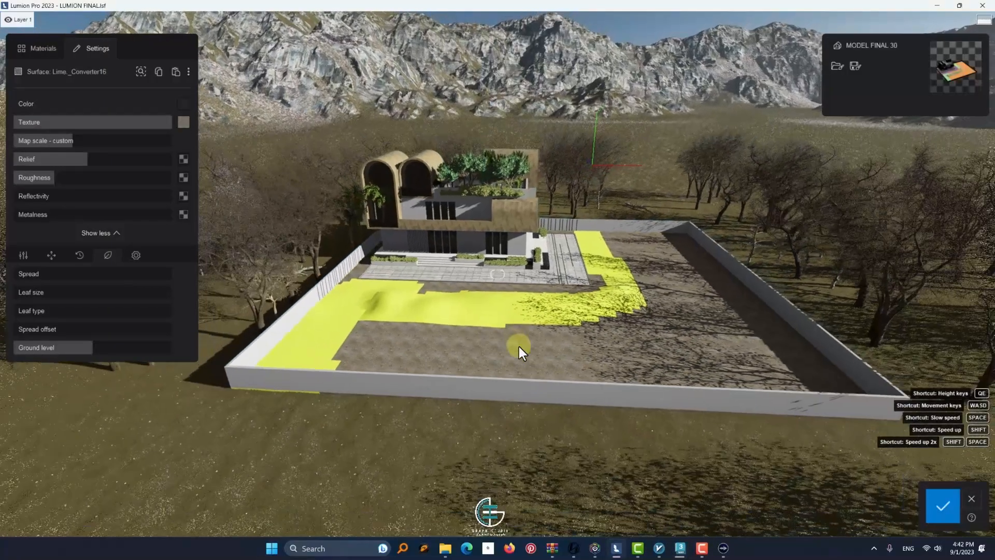
click(943, 505)
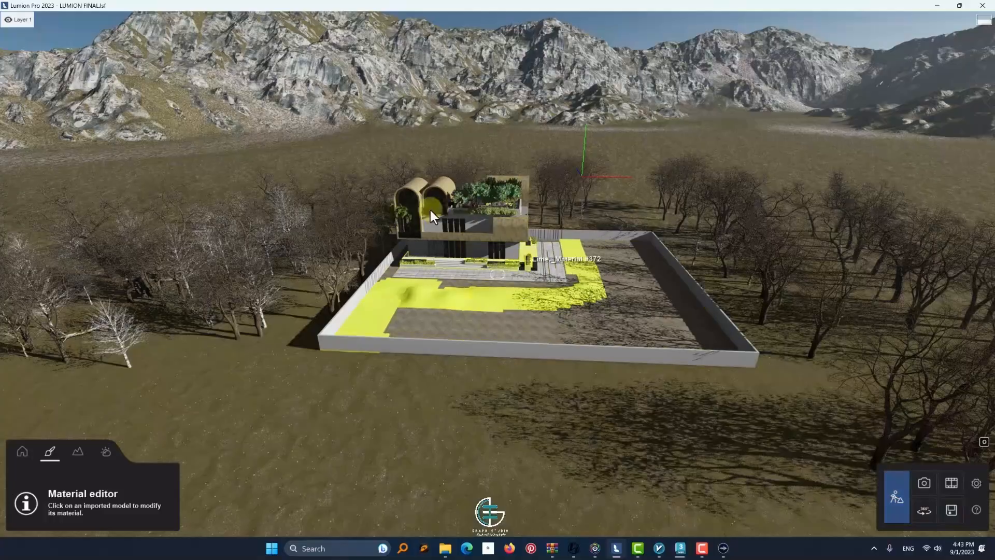
Save the model's material set over the existing .lms file in the FBX FINAL folder and leave material editing
click(415, 276)
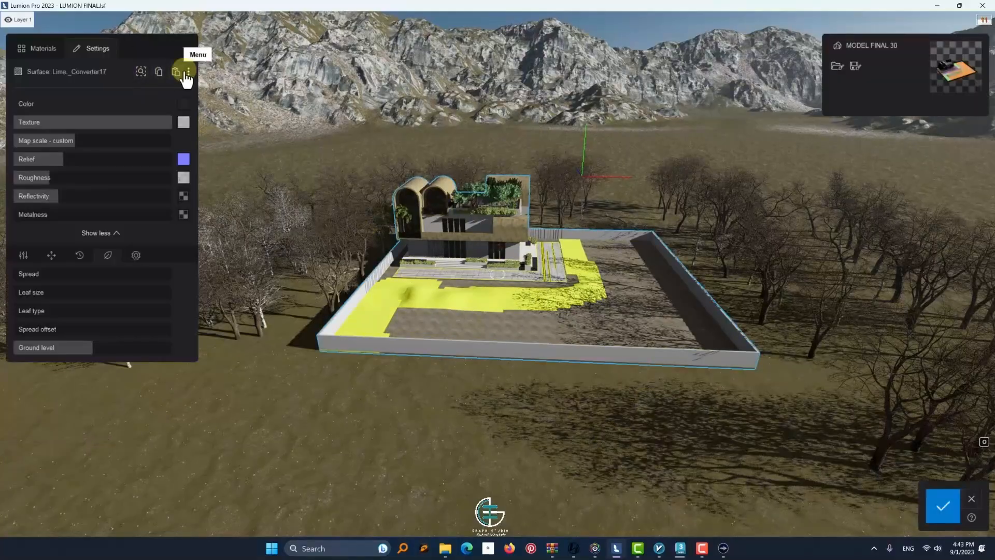
click(853, 66)
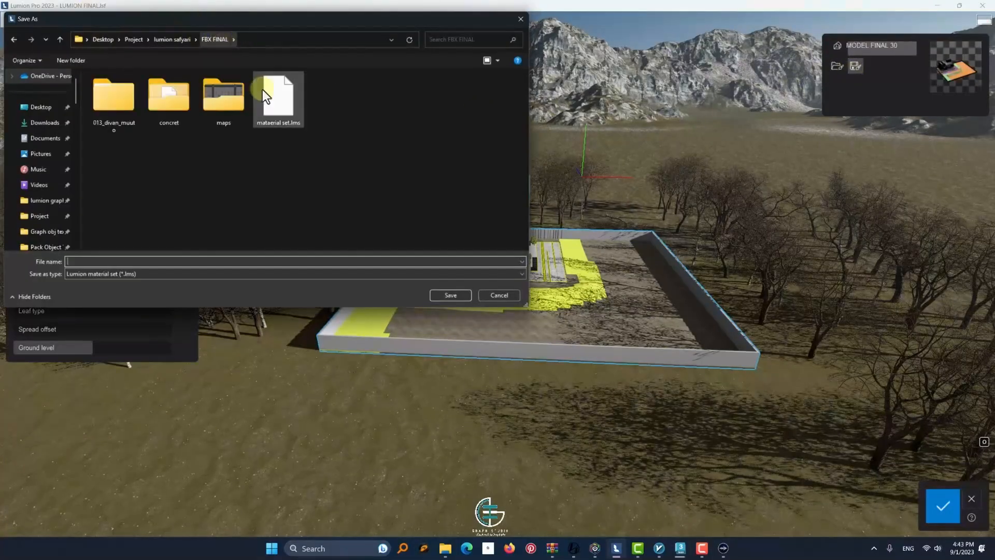
click(263, 89)
click(459, 295)
click(512, 307)
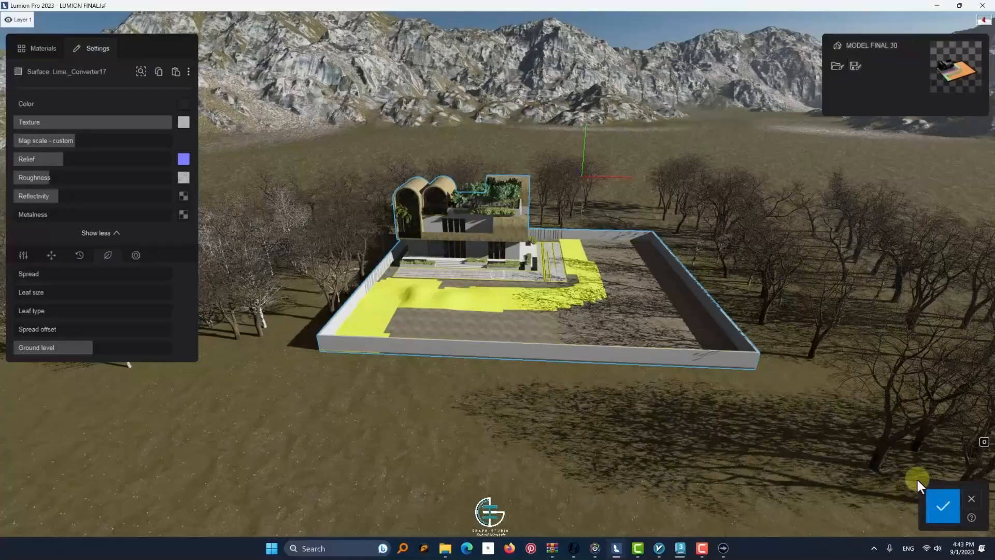
click(971, 501)
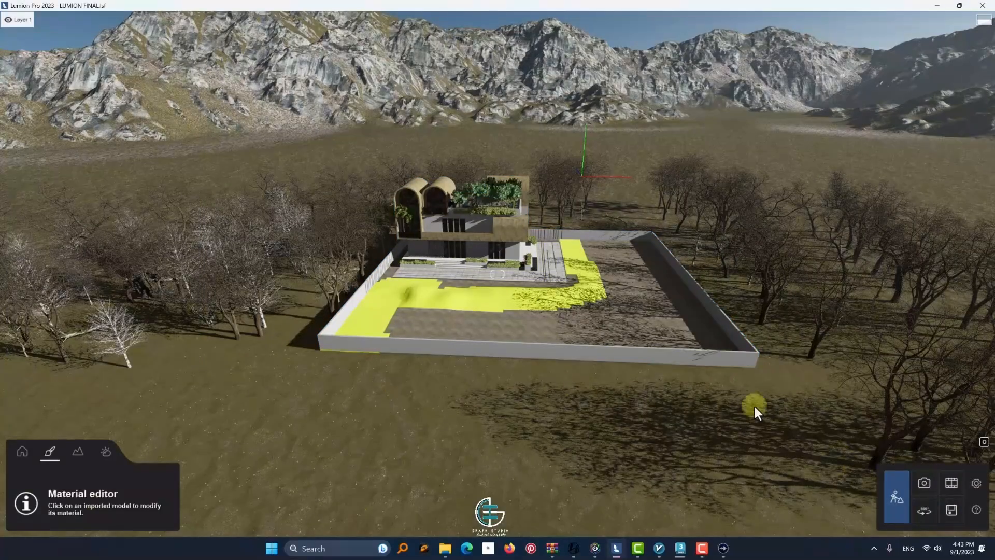
Re-import the MODEL FINAL 30 model and raise it to a Y position of 1.14 m
click(20, 453)
click(505, 283)
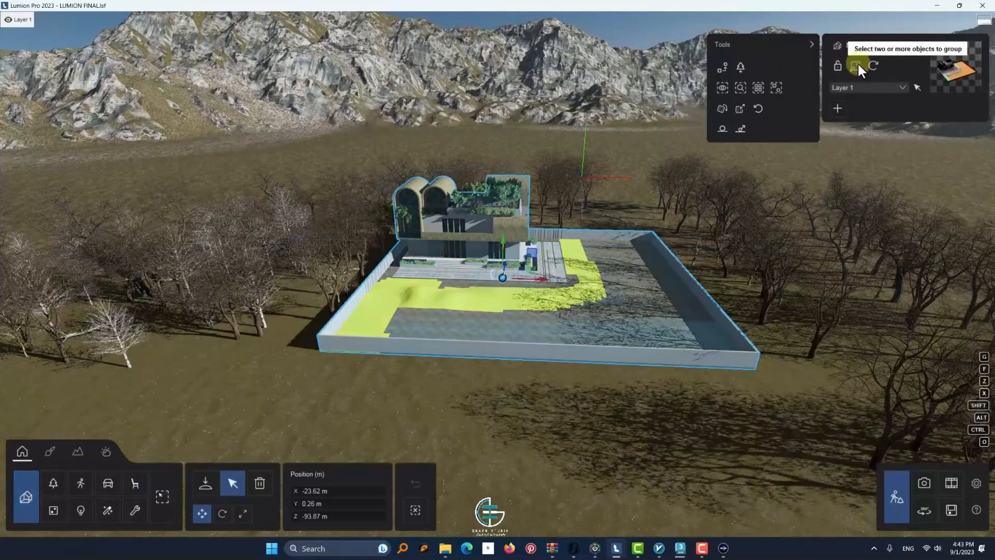
click(874, 65)
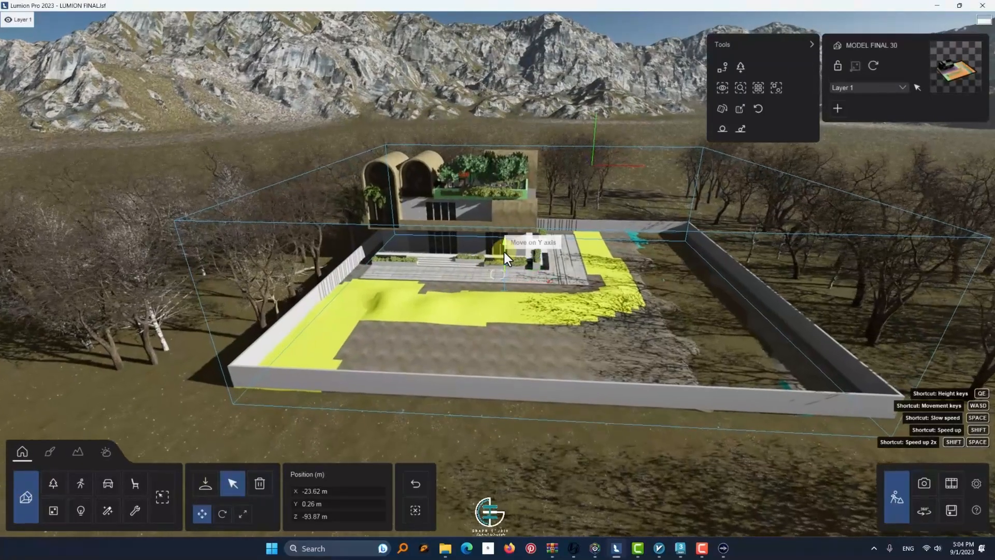
drag(504, 252, 502, 245)
Edit the roof terrace planter wall's material, adding foliage by increasing its spread, leaf size and ground level
key(w)
right_drag(500, 241, 512, 338)
click(50, 451)
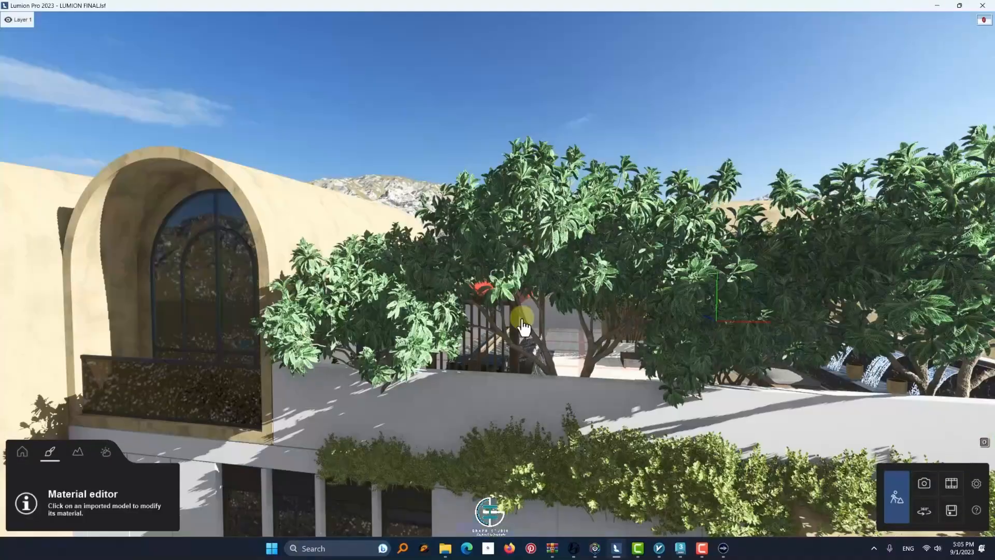
click(466, 404)
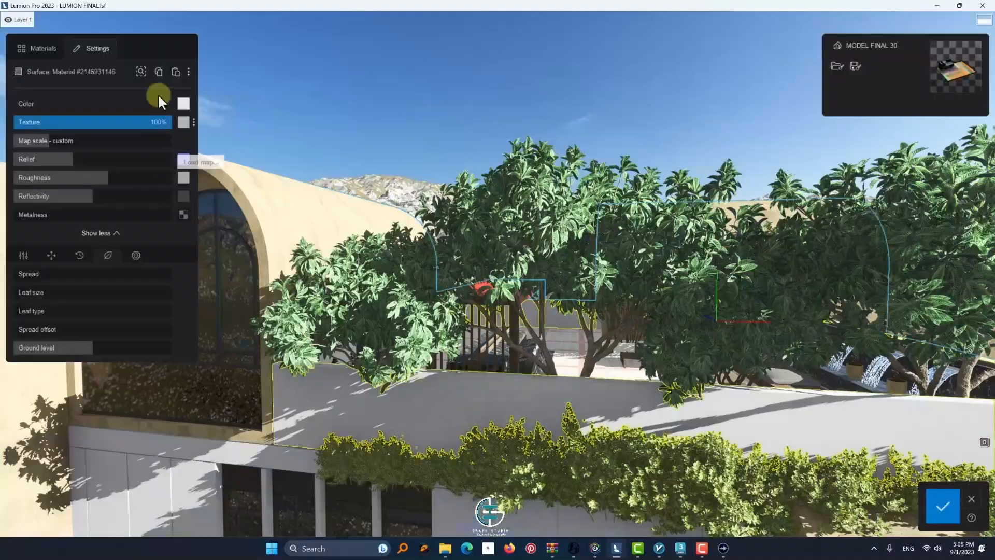
drag(92, 347, 102, 349)
drag(19, 292, 56, 315)
drag(101, 348, 154, 363)
Reduce the planter foliage's leaf size, set its leaf type to 37%, and accept the material changes
key(s)
right_drag(443, 353, 798, 414)
key(d)
key(w)
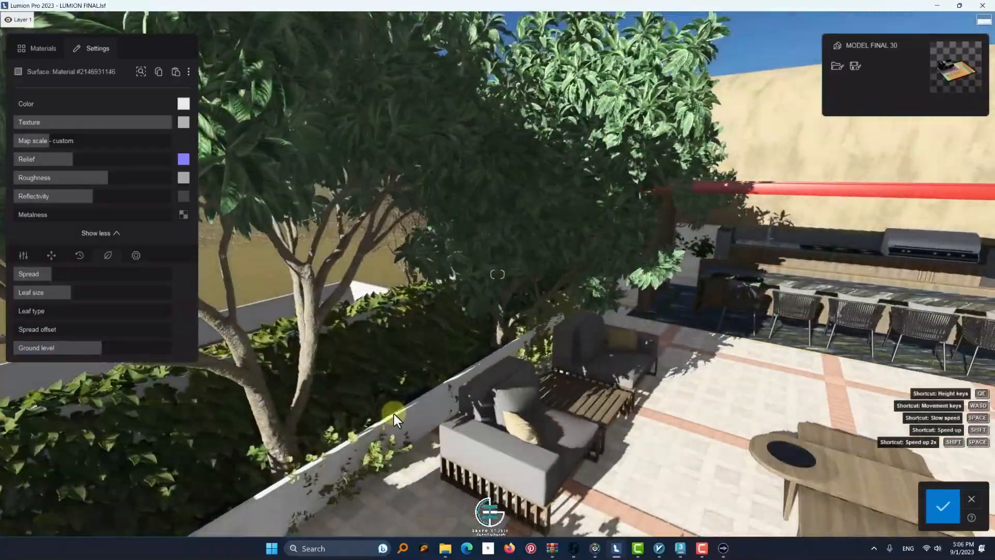
click(254, 434)
mouse_move(69, 293)
mouse_down()
mouse_move(41, 312)
mouse_move(73, 312)
mouse_up()
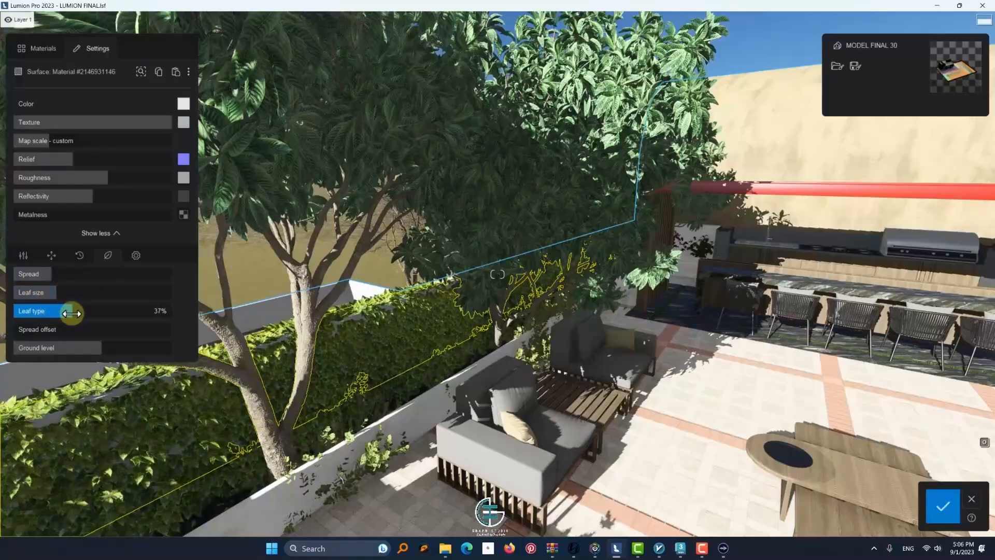
click(942, 506)
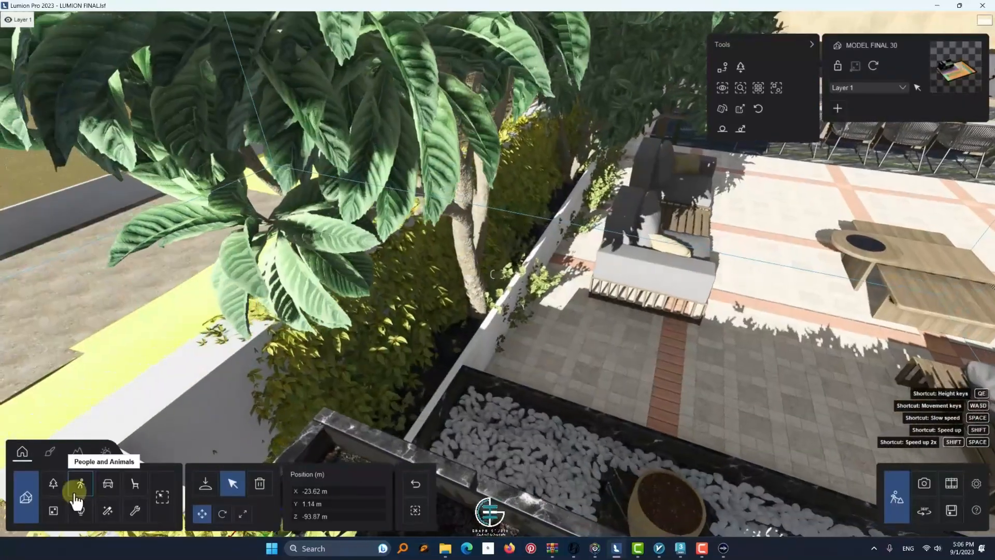
Select the Plant 005 shrub at the terrace planter's inner edge among all object categories and nudge it along the Z axis
click(162, 497)
click(492, 305)
scroll(499, 285, up, 5)
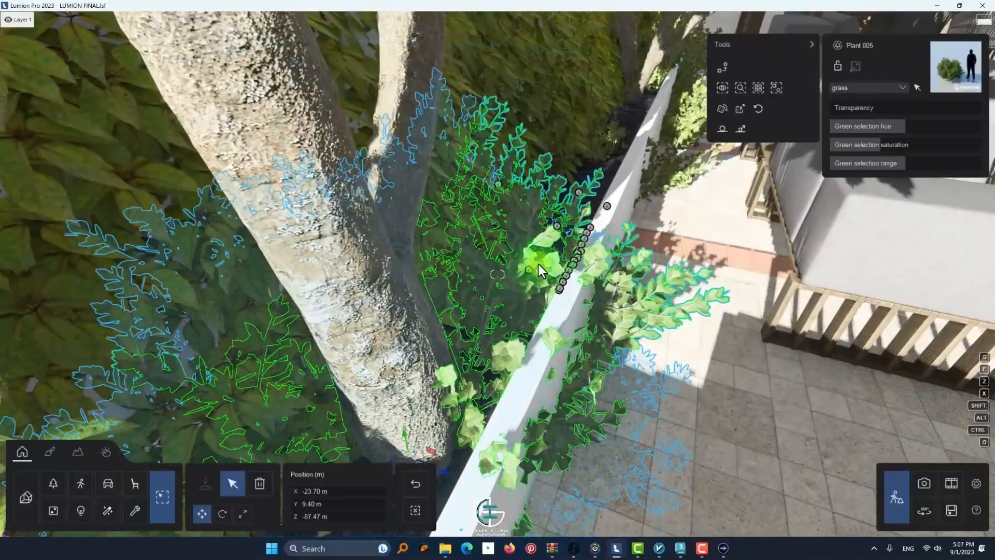
drag(459, 474, 436, 468)
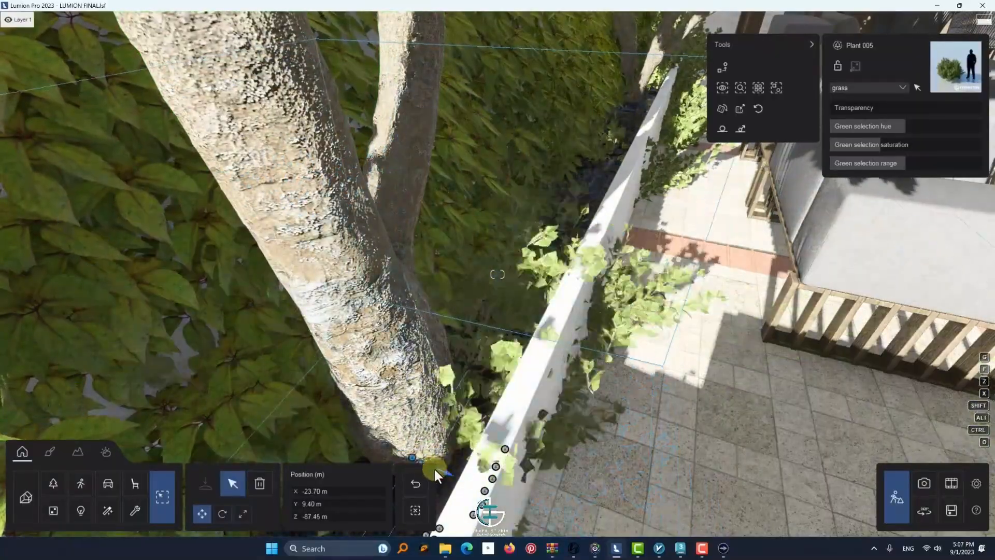
right_drag(436, 468, 468, 469)
Select four Plant 005 shrubs hanging over the outer edge of the roof terrace planter and shift them towards the planter
click(529, 350)
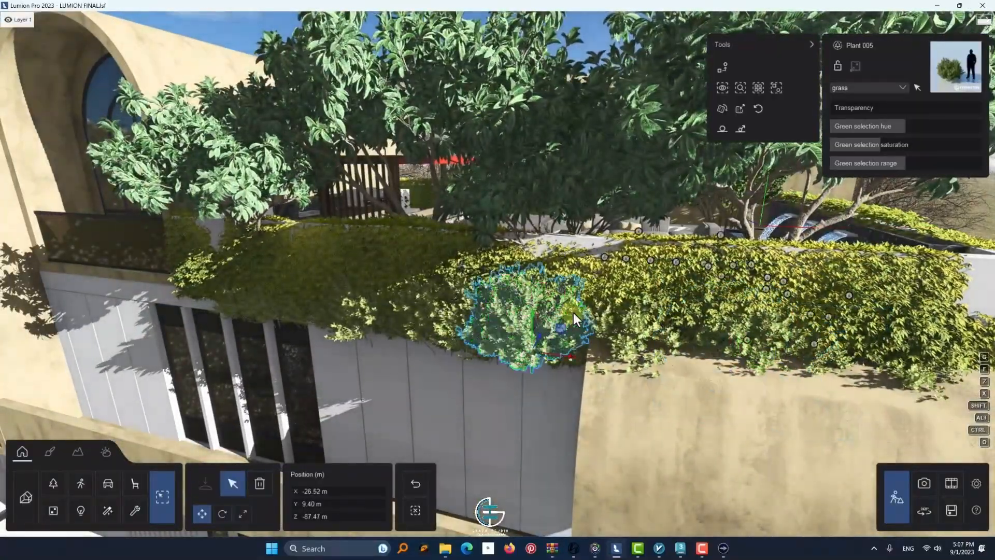
ctrl+click(480, 355)
ctrl+click(425, 312)
ctrl+click(365, 322)
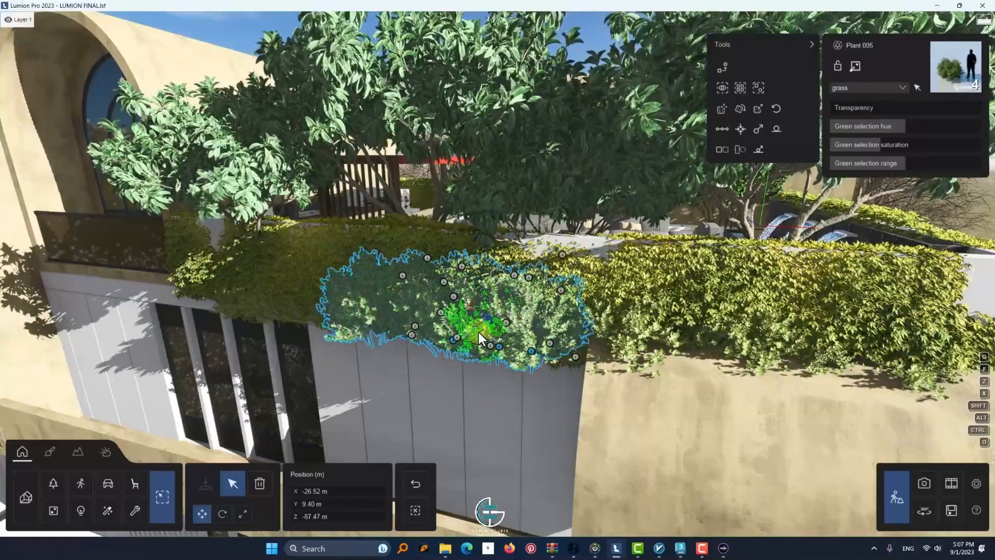
drag(469, 332, 522, 316)
click(491, 330)
click(489, 337)
click(491, 337)
click(575, 357)
right_drag(574, 357, 444, 373)
Delete the Plant 005 shrubs spilling over the terrace side of the planter beside the sofas
click(476, 406)
key(Delete)
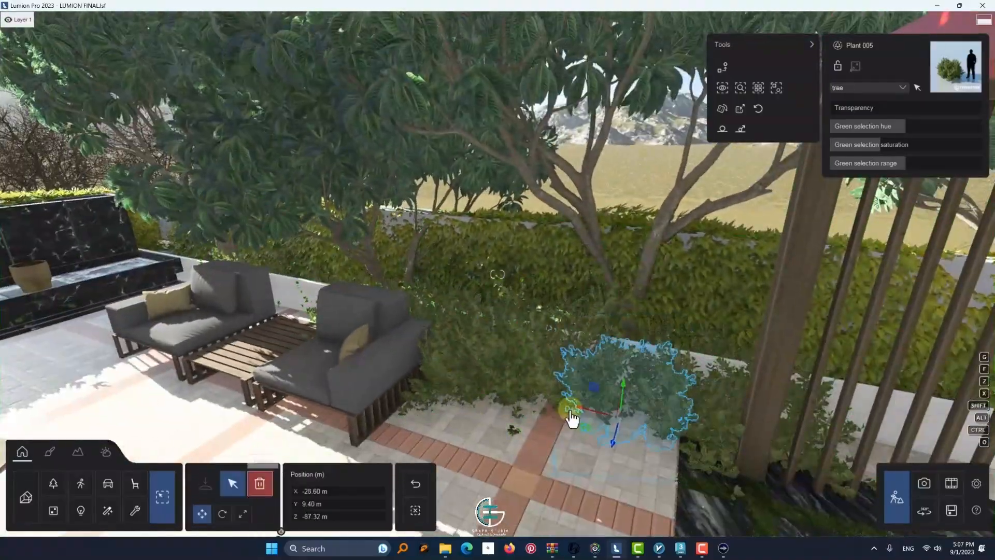
click(550, 393)
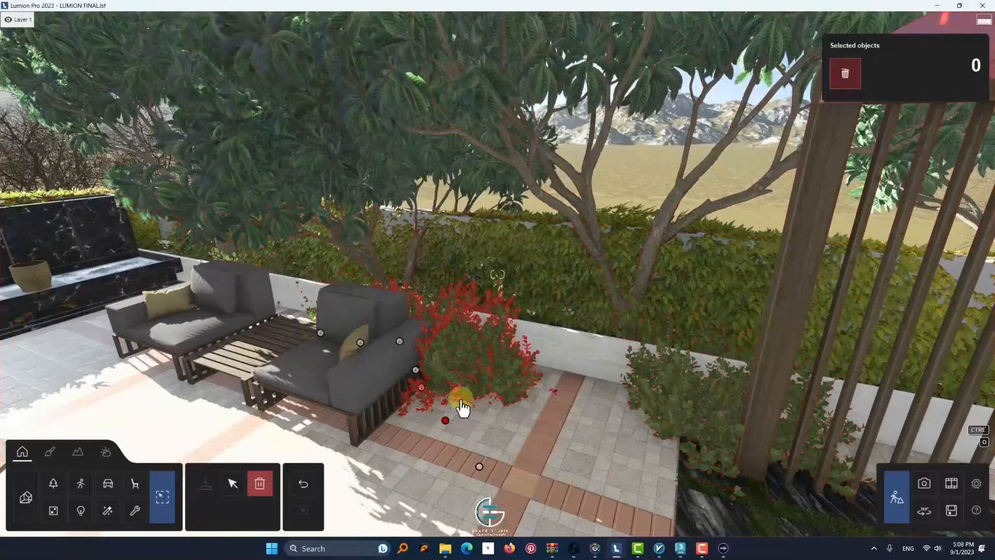
click(445, 421)
click(421, 387)
Delete the remaining Plant 005 shrubs inside the planter beneath the trees behind the sofas
key(w)
right_drag(422, 391, 278, 371)
click(392, 421)
click(261, 479)
click(392, 422)
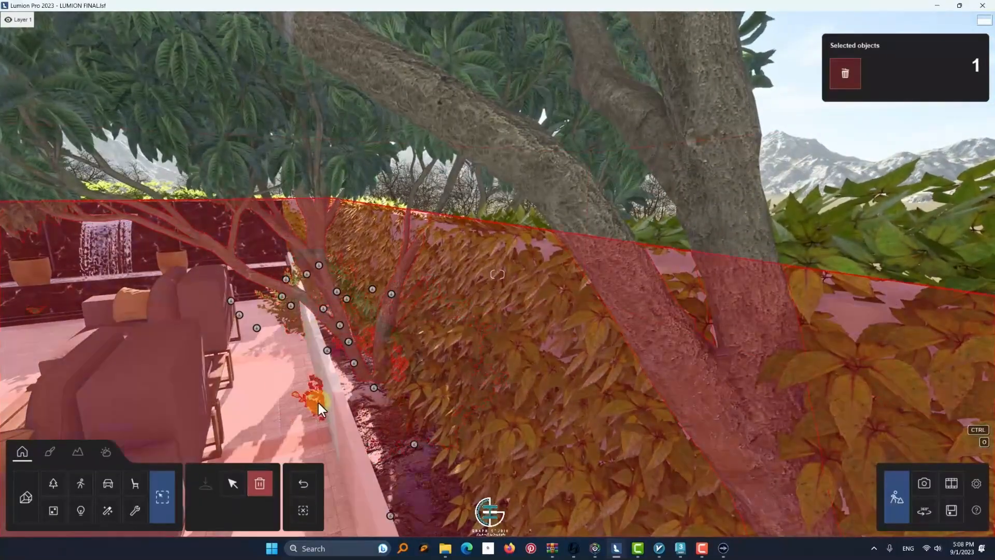
click(415, 444)
click(257, 489)
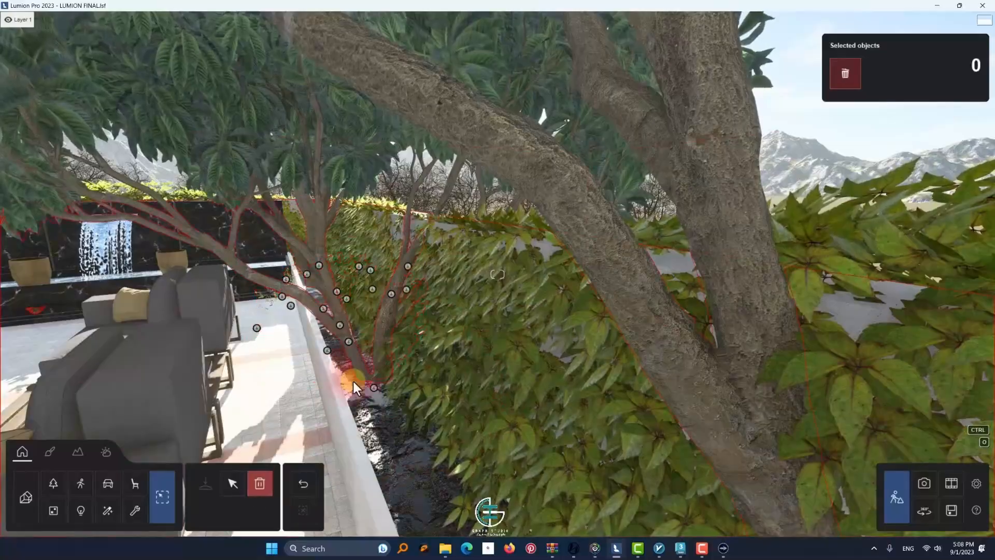
Delete the leftover Plant 005 shrubs on the outer face of the hedge wall above the curved roof
key(s)
right_drag(356, 379, 315, 364)
click(403, 303)
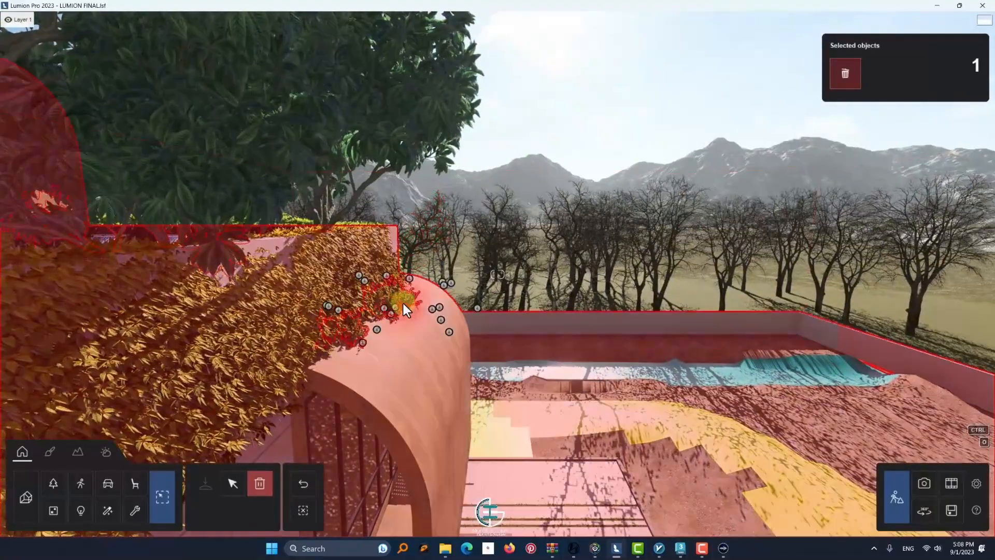
key(w)
click(237, 432)
click(342, 318)
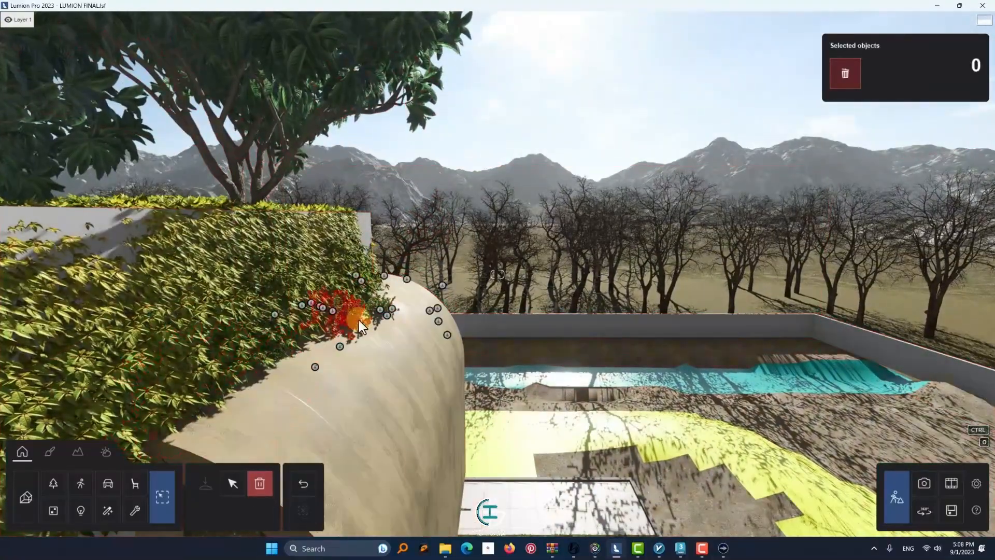
click(315, 368)
click(386, 312)
click(336, 349)
click(386, 305)
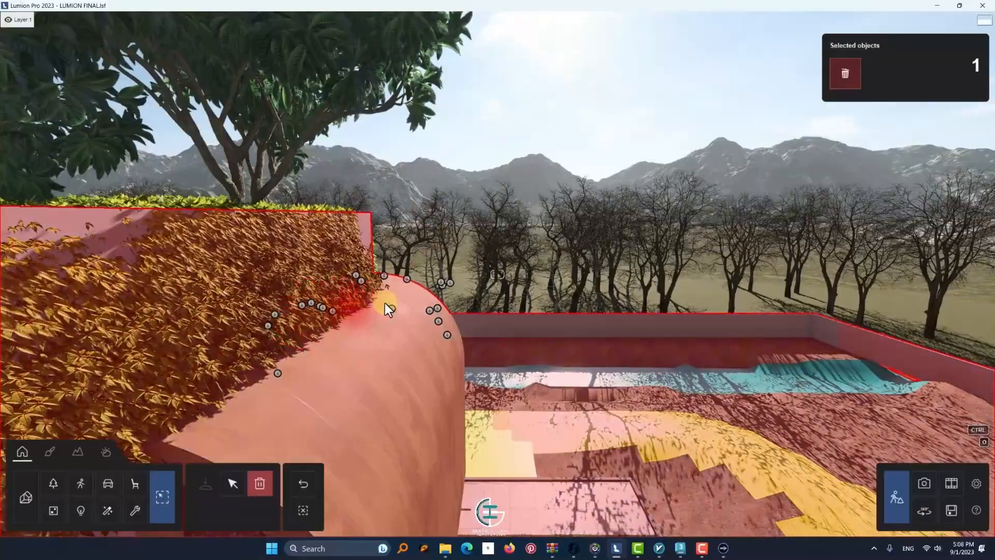
Choose the AmericanBoxwood RT plant from the nature library for placement on the roof terrace
key(s)
right_drag(345, 273, 611, 294)
key(w)
click(567, 267)
click(232, 484)
click(53, 485)
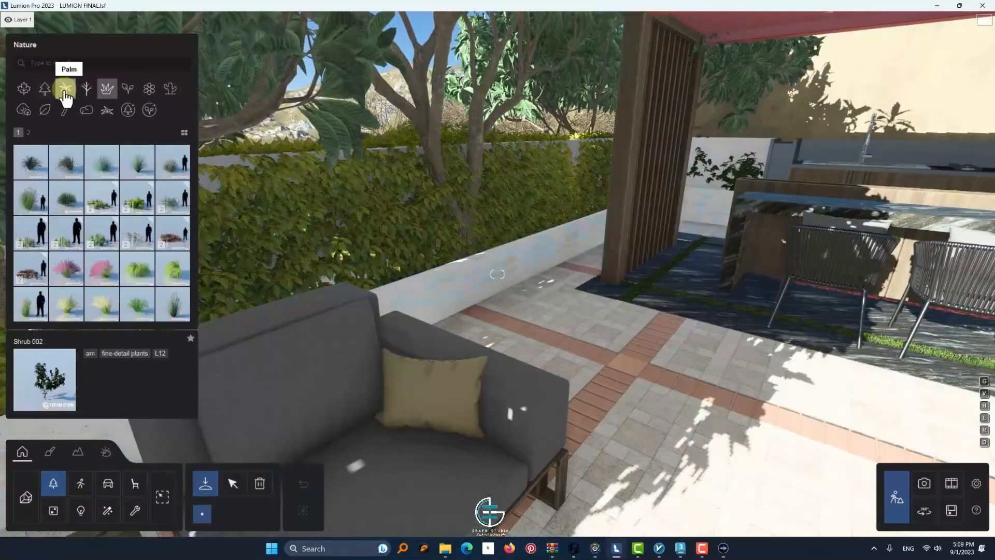
click(71, 177)
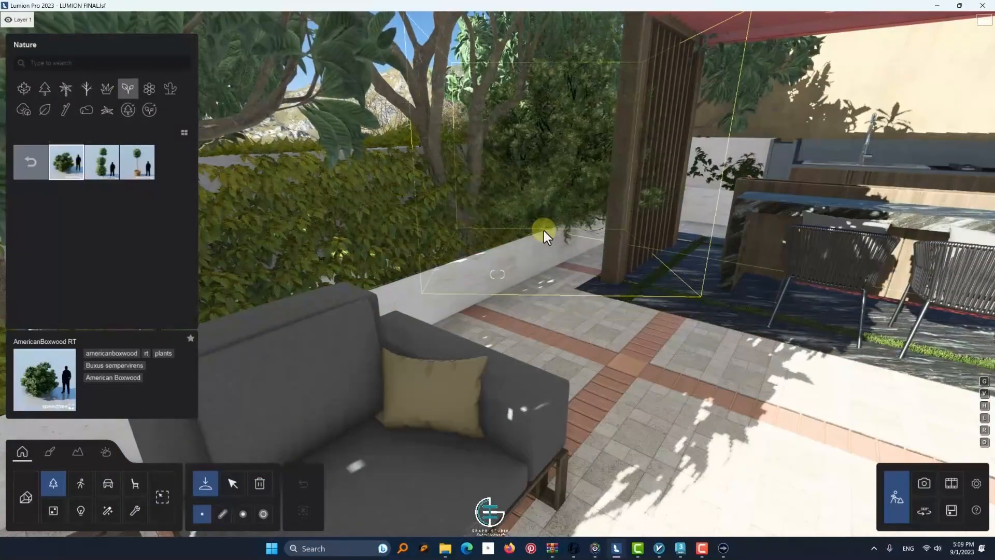
Mass-place AmericanBoxwood RT plants in a line along the planter, from the outdoor kitchen end to the fountain
right_drag(543, 231, 614, 277)
click(223, 514)
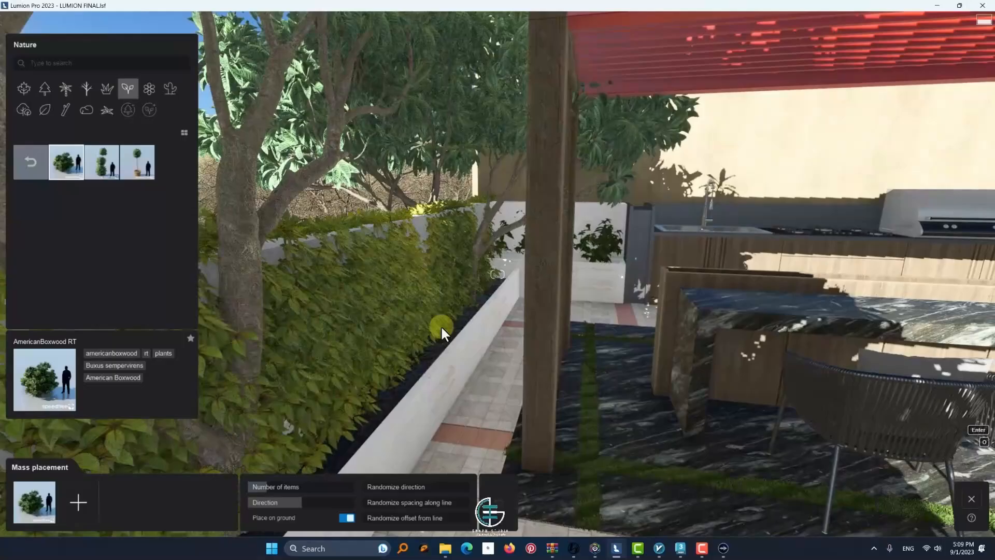
click(500, 280)
key(s)
right_drag(341, 392, 63, 449)
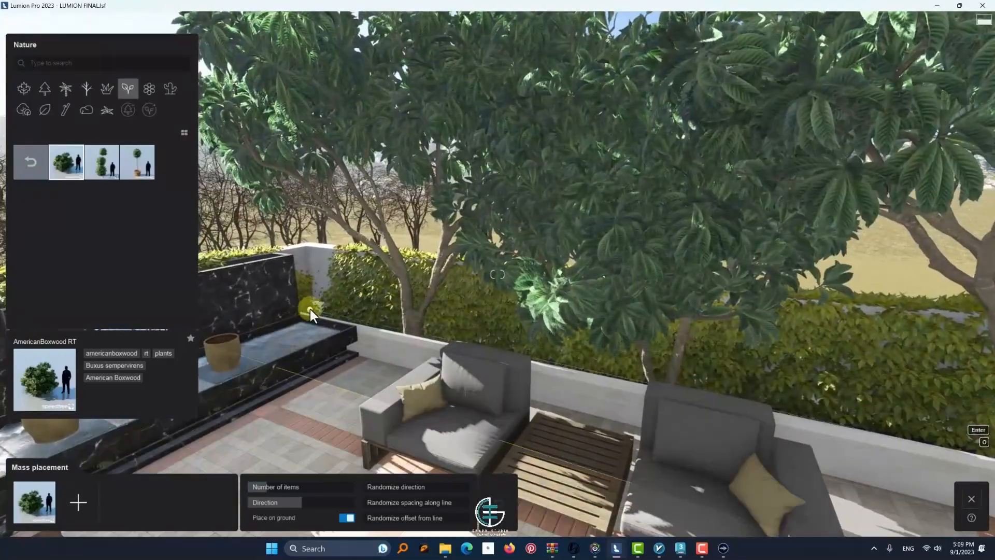
click(310, 309)
click(959, 503)
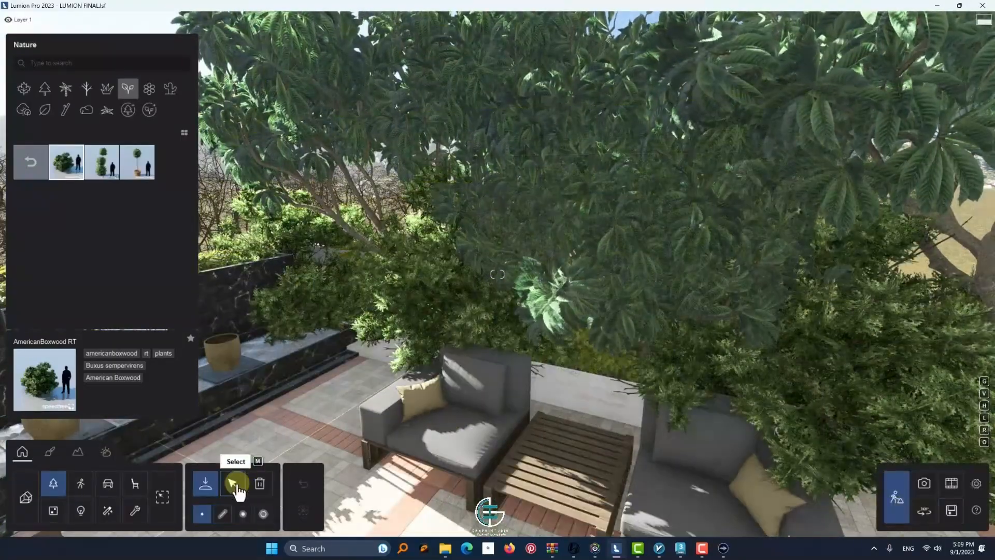
Select all the AmericanBoxwood RT plants in the planter and scale them down to about 0.2 times
click(235, 483)
click(401, 339)
click(758, 88)
key(a)
right_drag(228, 384, 372, 439)
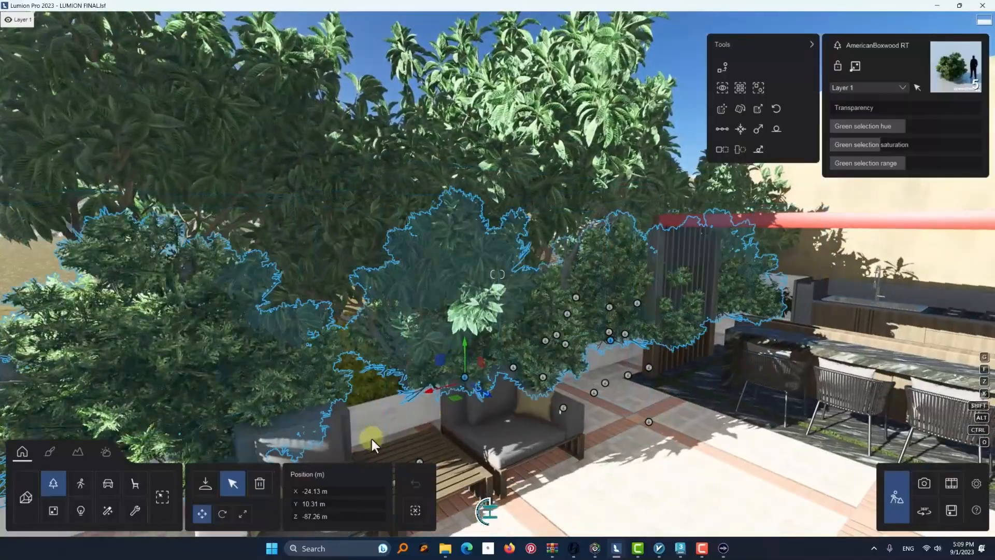
drag(309, 500, 307, 499)
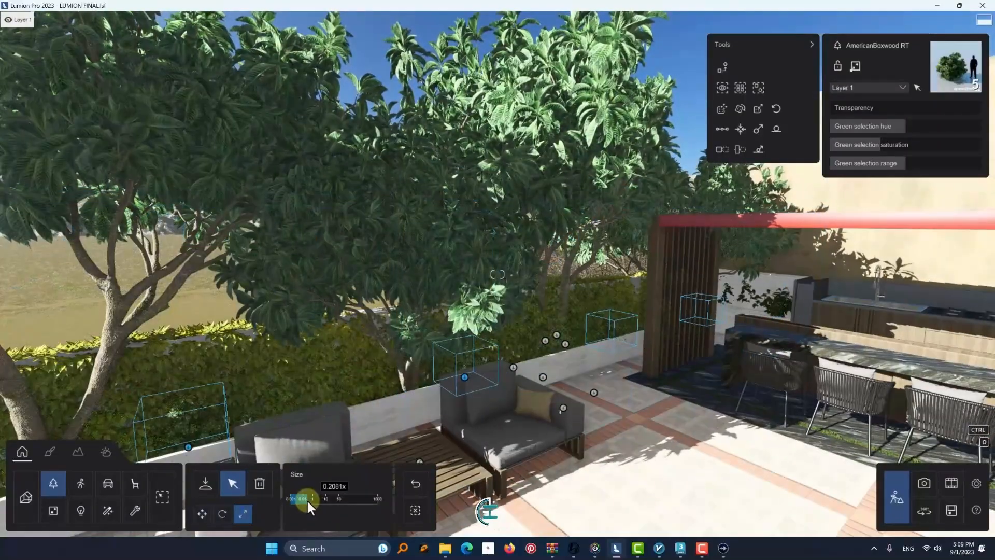
right_drag(269, 436, 219, 316)
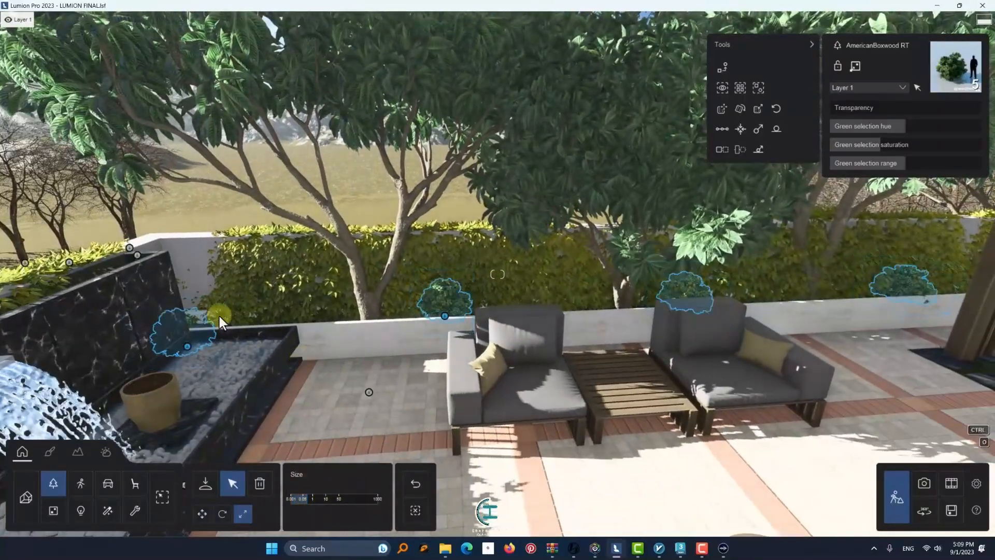
Move one AmericanBoxwood RT plant to the planter end beside the fountain, at X -22.07 m and Z -87.16 m
click(260, 483)
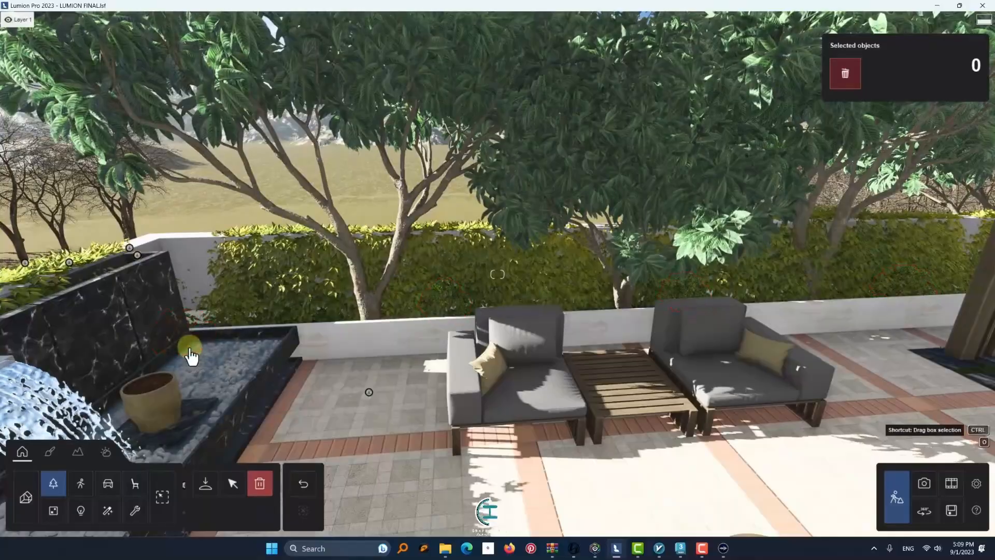
click(233, 483)
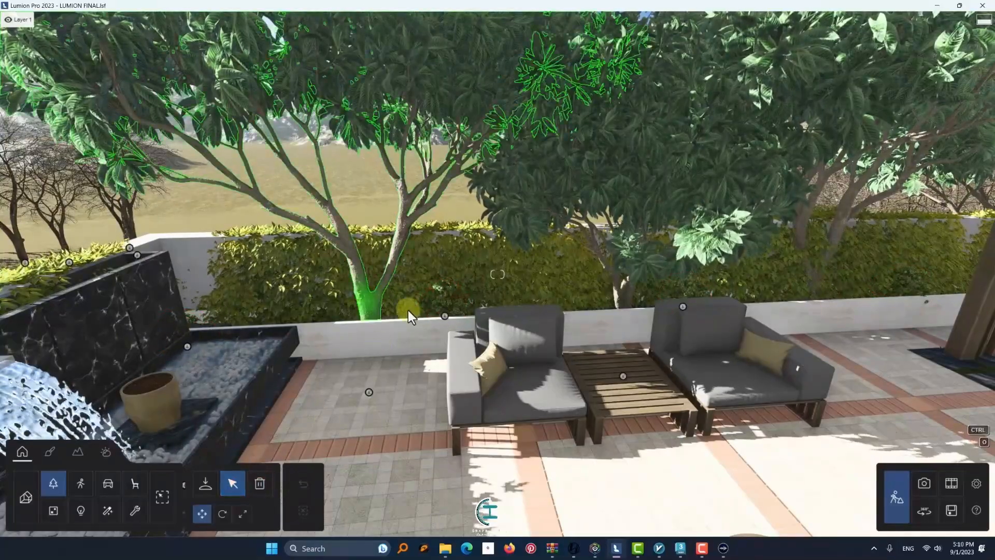
click(454, 319)
drag(414, 323, 214, 323)
scroll(213, 322, up, 3)
right_drag(213, 322, 188, 333)
drag(254, 327, 245, 331)
mouse_move(245, 331)
right_down()
mouse_move(235, 349)
mouse_move(248, 337)
right_up()
scroll(213, 329, down, 3)
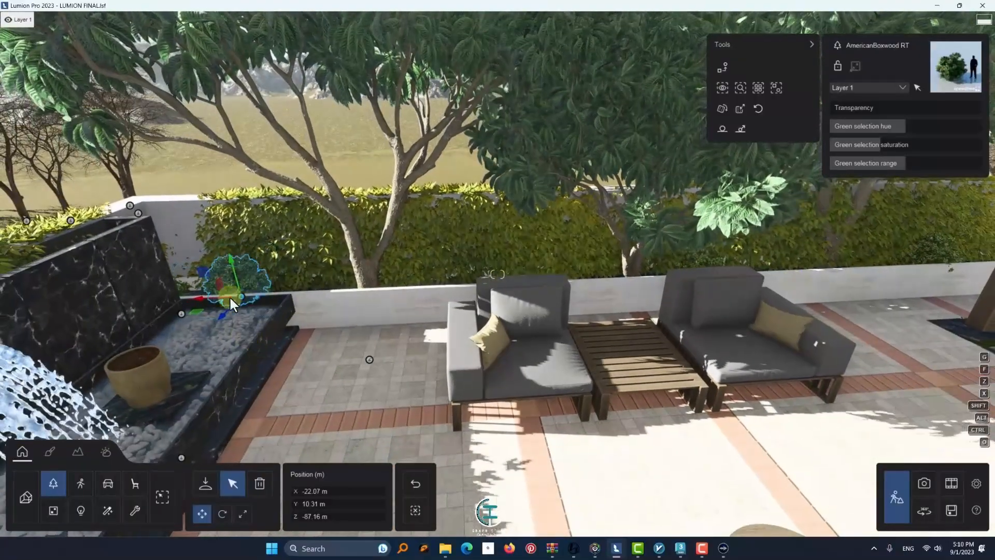
Copy the AmericanBoxwood RT plant repeatedly along the X axis, filling the planter from the fountain to about X -30.17 m
drag(271, 296, 772, 268)
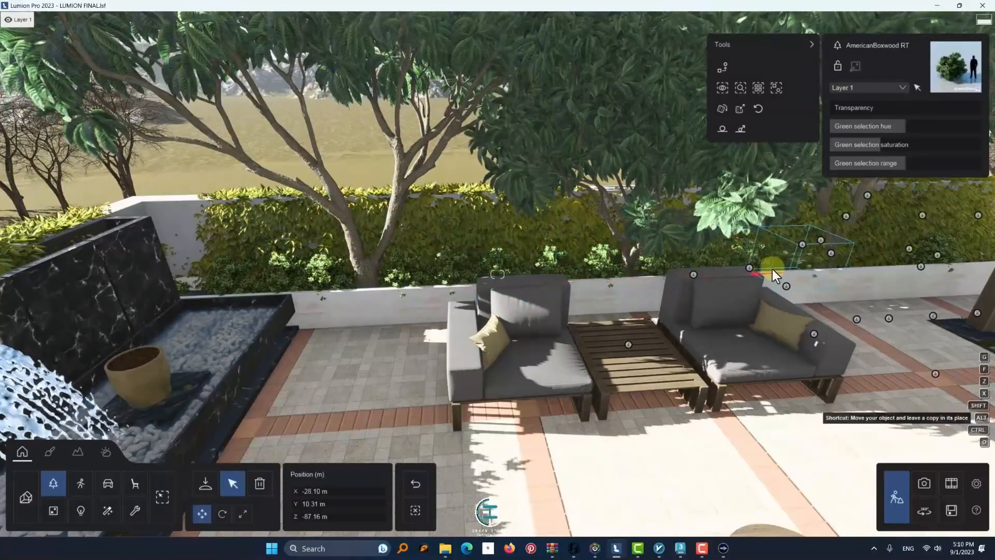
key(w)
right_drag(800, 275, 505, 317)
key(d)
key(q)
drag(493, 366, 782, 384)
right_drag(784, 386, 656, 358)
key(a)
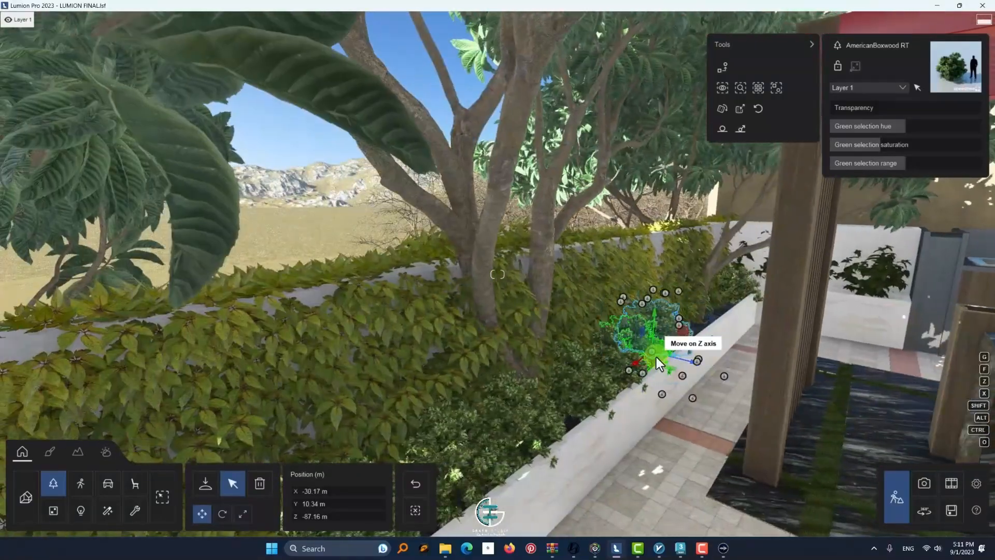
Continue the row of AmericanBoxwood RT copies behind the slatted pergola screen up to the planter's end at X -32.31 m
alt+drag(656, 359, 662, 347)
key(d)
right_drag(662, 347, 484, 362)
key(d)
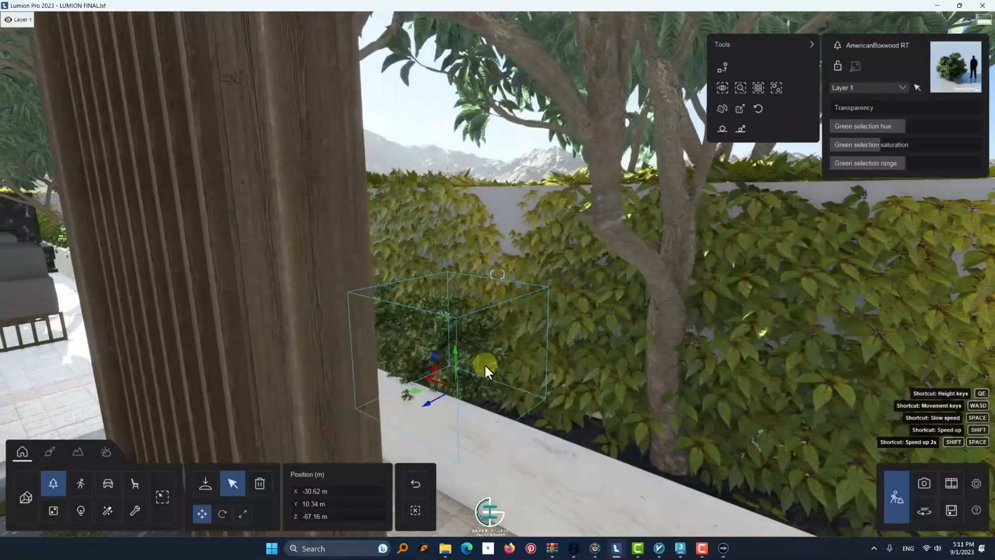
alt+drag(429, 361, 642, 454)
right_drag(642, 455, 655, 449)
key(d)
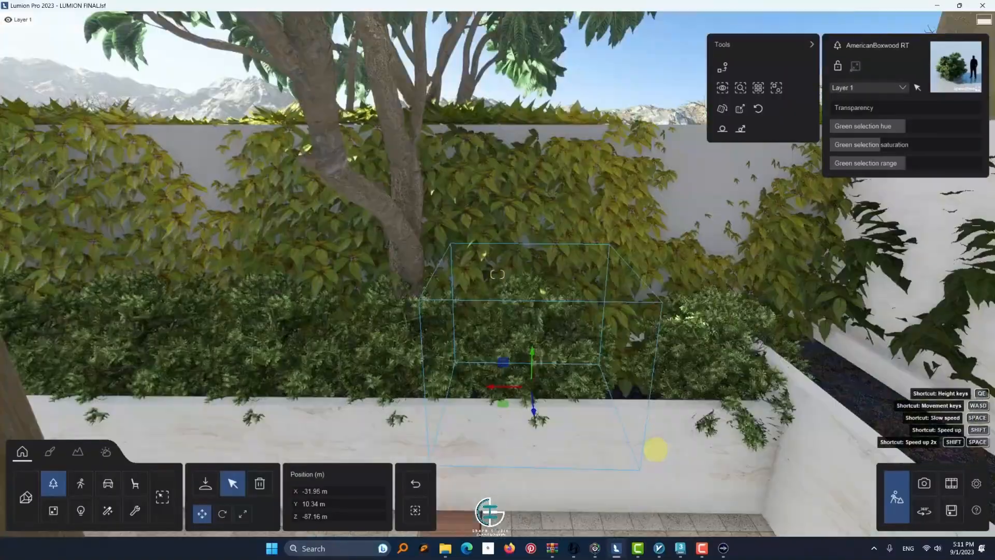
alt+drag(477, 381, 573, 381)
Select all similar AmericanBoxwood RT plants and randomize their rotation and size
click(762, 93)
key(d)
right_drag(612, 228, 355, 294)
click(741, 109)
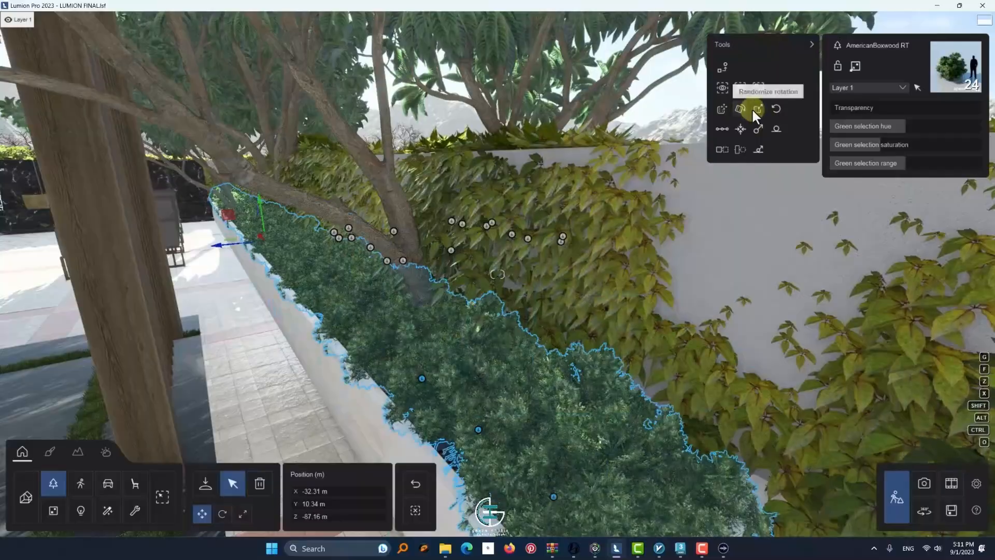
click(757, 109)
drag(769, 181, 568, 183)
key(a)
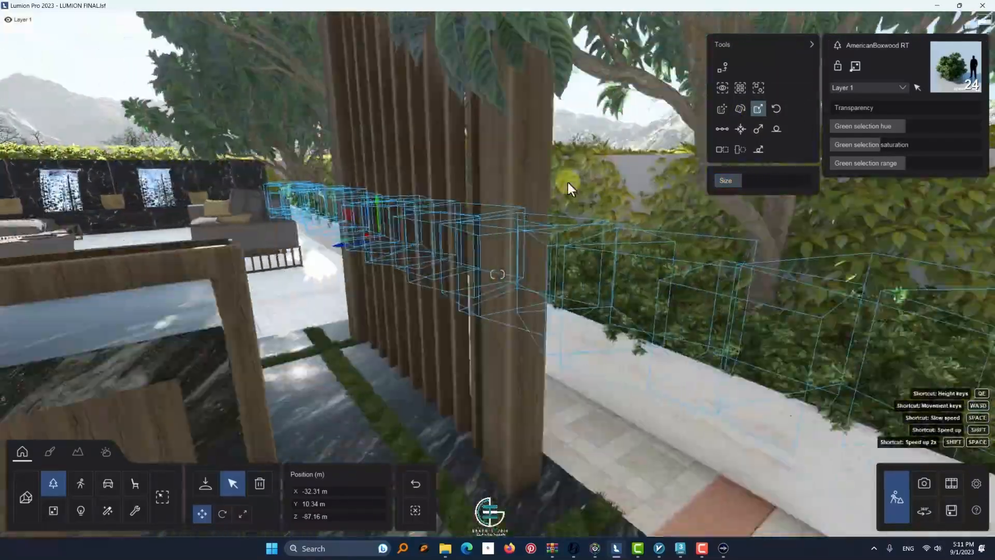
right_drag(568, 184, 928, 135)
key(s)
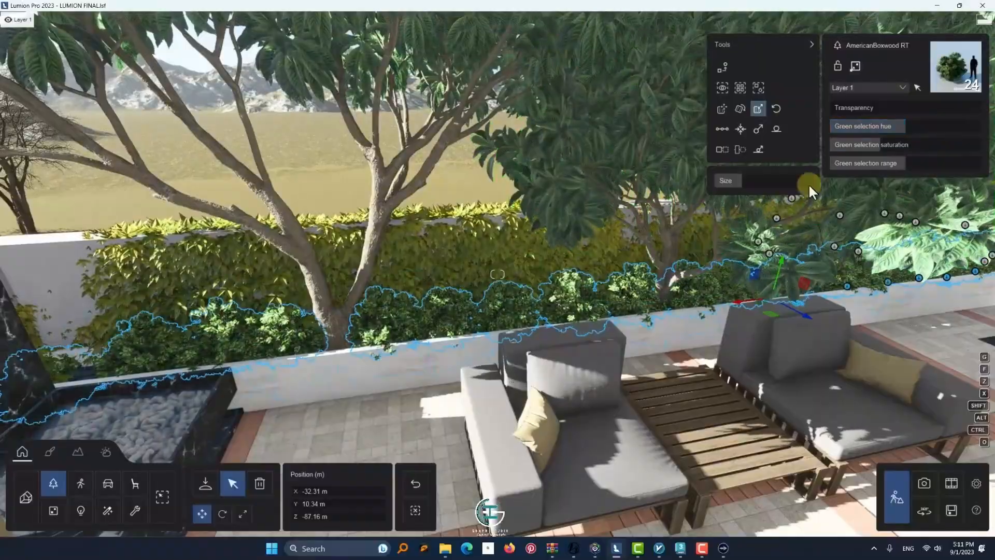
Select all Shrub 002 plants, starting from the white planter beside the barbecue, and raise them to Y 11.03 m
key(s)
right_drag(575, 295, 152, 229)
key(s)
key(d)
key(w)
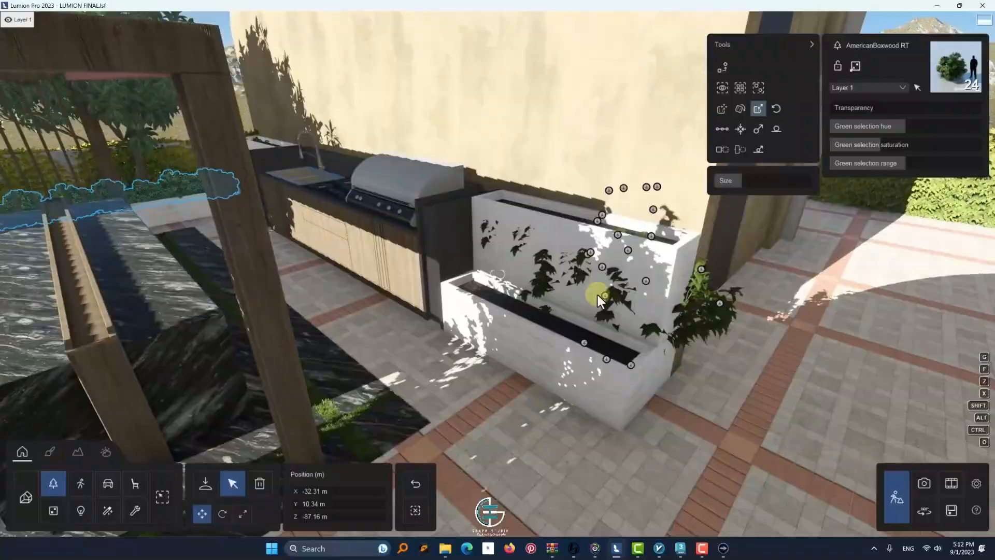
click(232, 485)
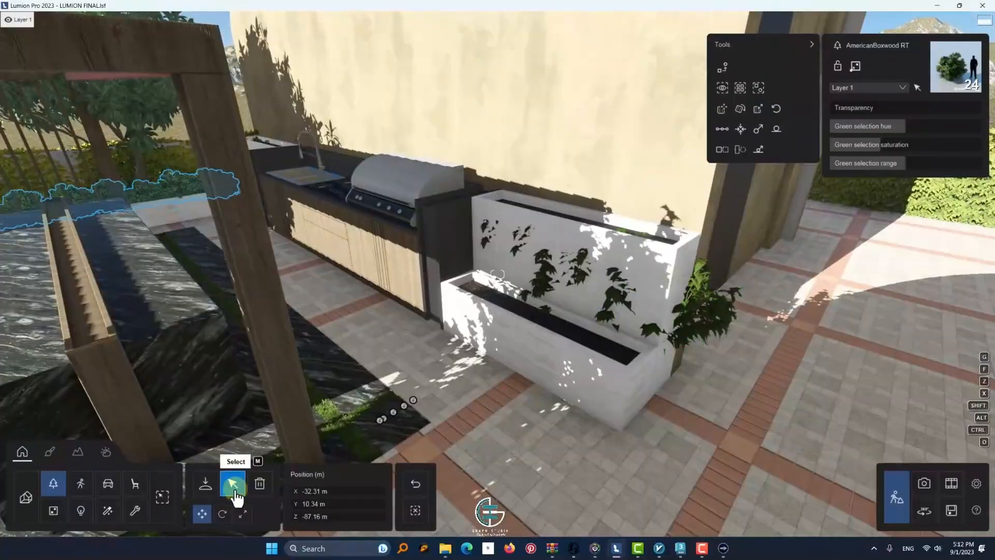
click(641, 368)
click(776, 88)
drag(342, 205, 348, 135)
key(d)
right_drag(348, 134, 421, 228)
key(q)
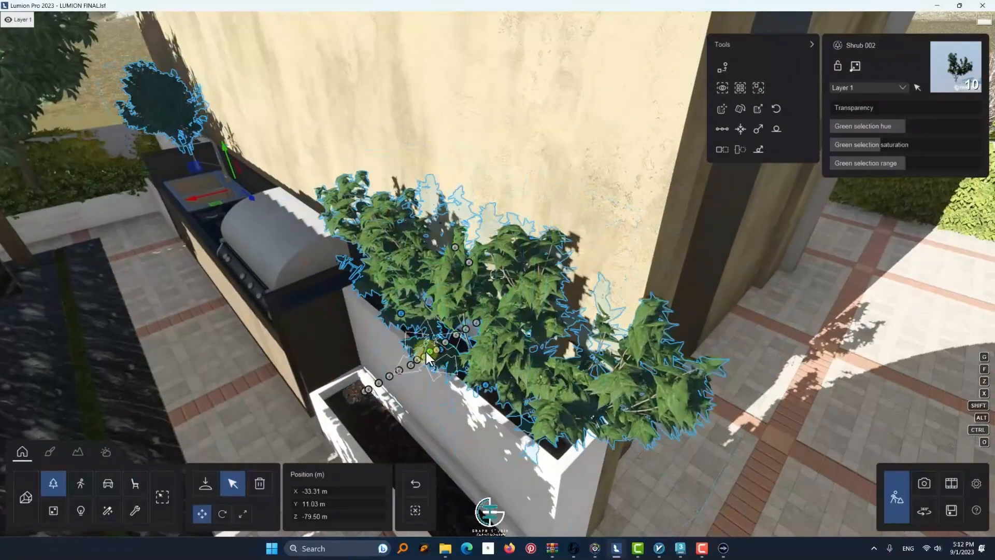
Try moving the selected Shrub 002 plants at the white planter and undo that move
key(s)
drag(218, 194, 185, 219)
key(e)
right_drag(184, 220, 175, 158)
key(s)
drag(253, 208, 256, 251)
click(419, 485)
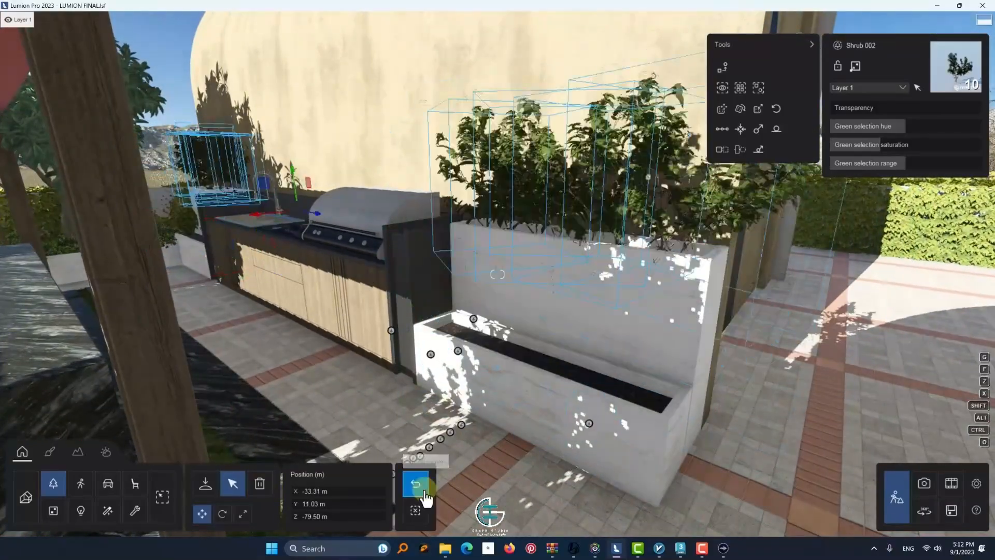
Reposition the Shrub 002 plants in their planters, shifting them along X to -32.88 m, and randomize their rotation and size
alt+drag(260, 213, 218, 230)
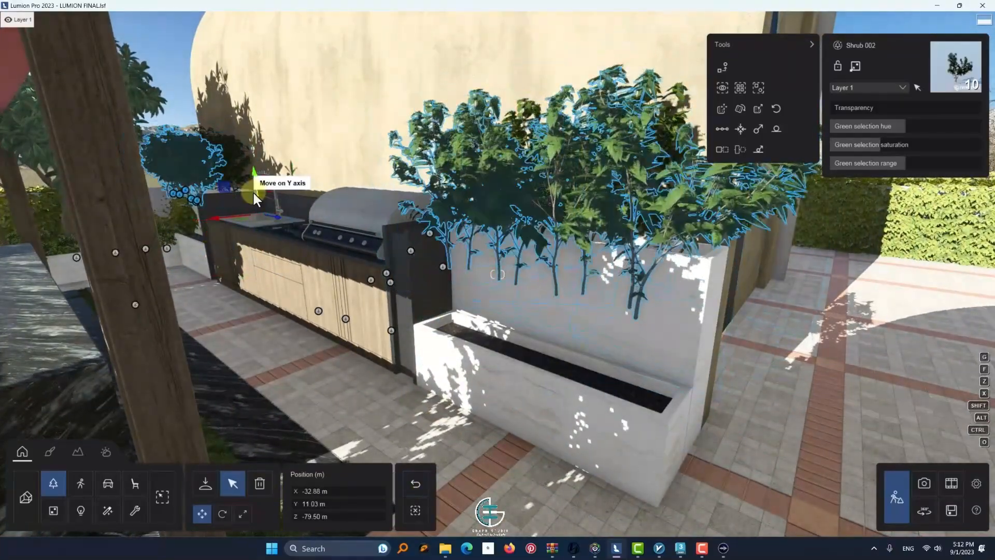
drag(253, 193, 269, 258)
key(w)
right_drag(269, 258, 204, 254)
key(s)
key(w)
key(s)
click(740, 109)
click(755, 112)
Open the weather settings and adjust the sun height over the roof terrace
key(s)
right_drag(487, 246, 523, 279)
key(s)
click(105, 455)
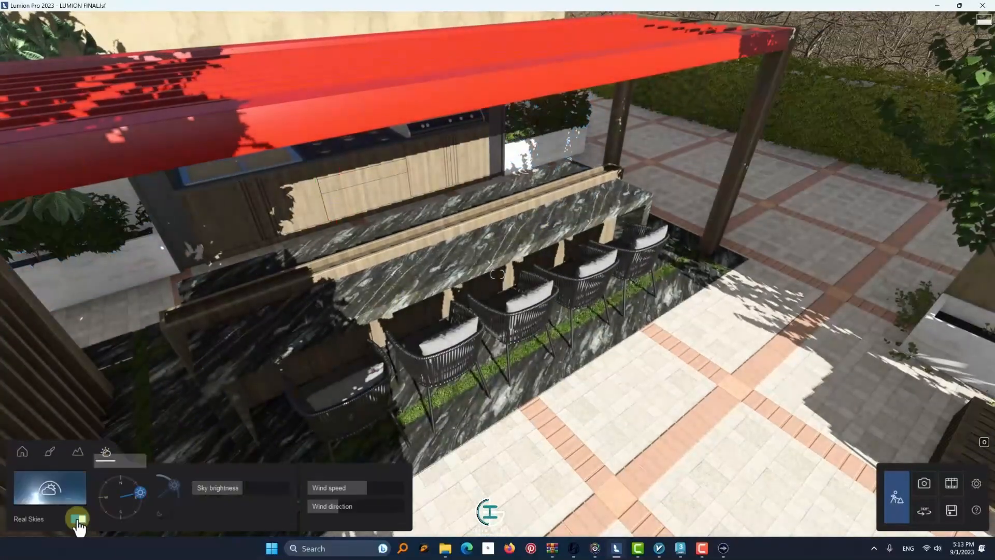
drag(175, 505, 455, 344)
right_drag(455, 344, 419, 334)
Copy the Lime_Wood-Part material from the pergola's wooden slats and paste it onto the red pergola roof
click(50, 452)
click(110, 262)
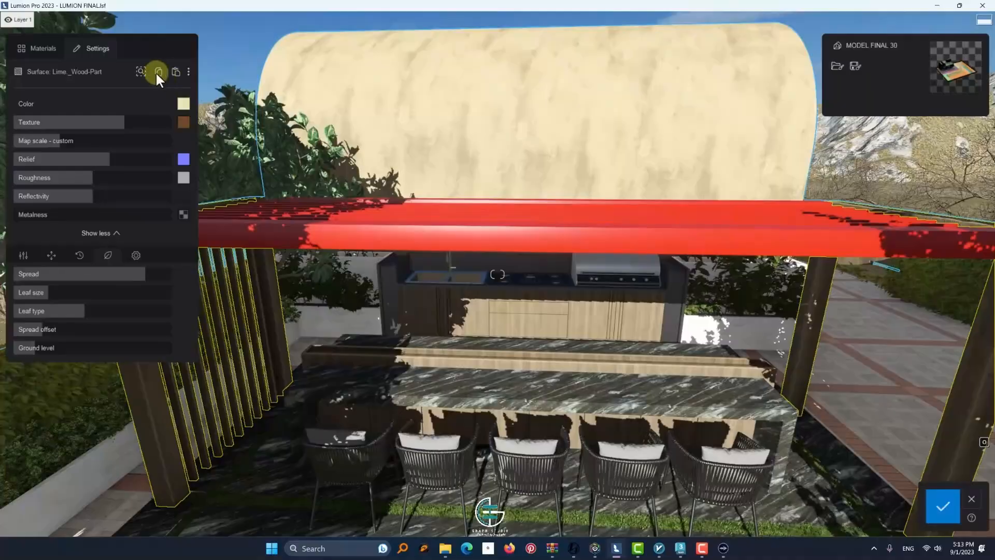
key(s)
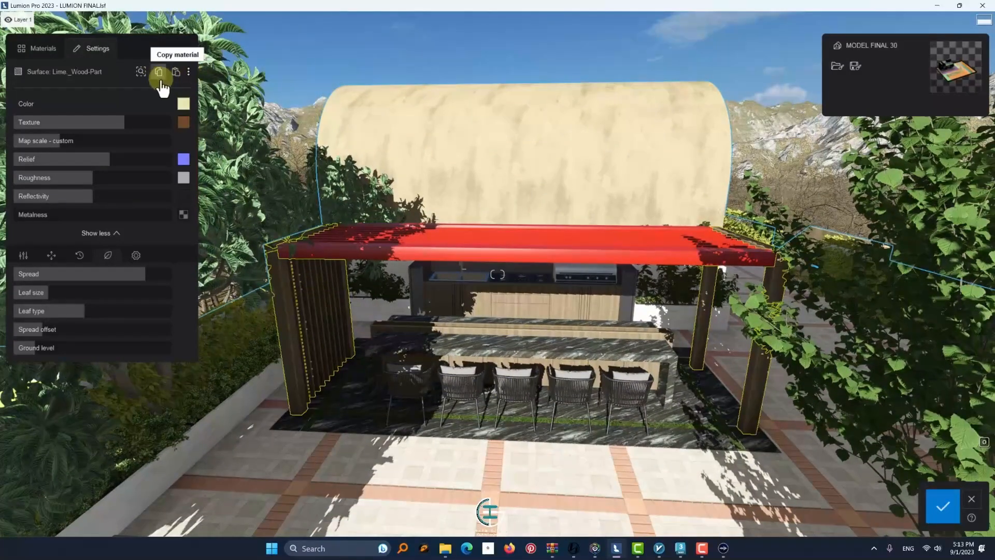
click(354, 248)
click(176, 71)
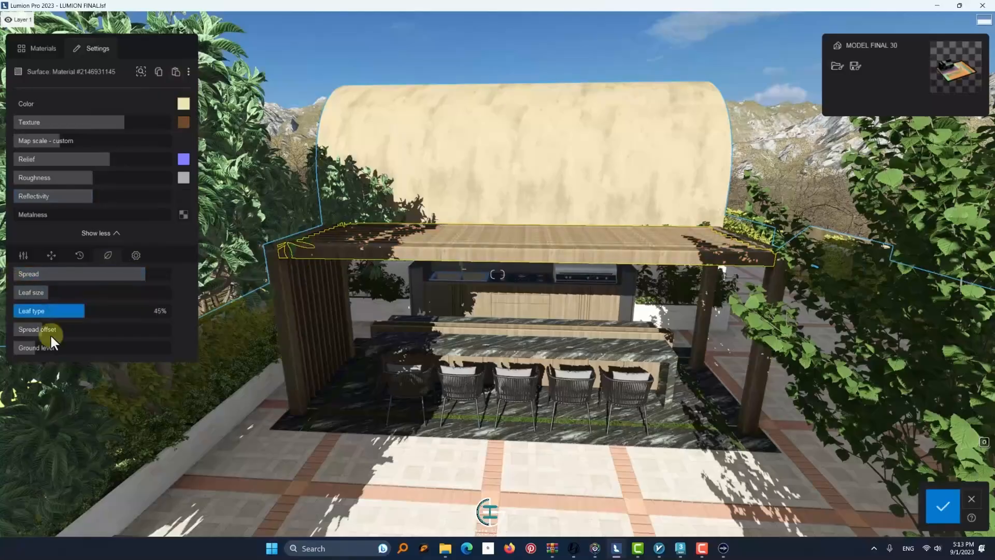
Raise the pergola roof foliage's ground level, reduce its spread, slightly enlarge the leaves and set the leaf type to about 81%
drag(84, 347, 100, 344)
drag(100, 344, 101, 347)
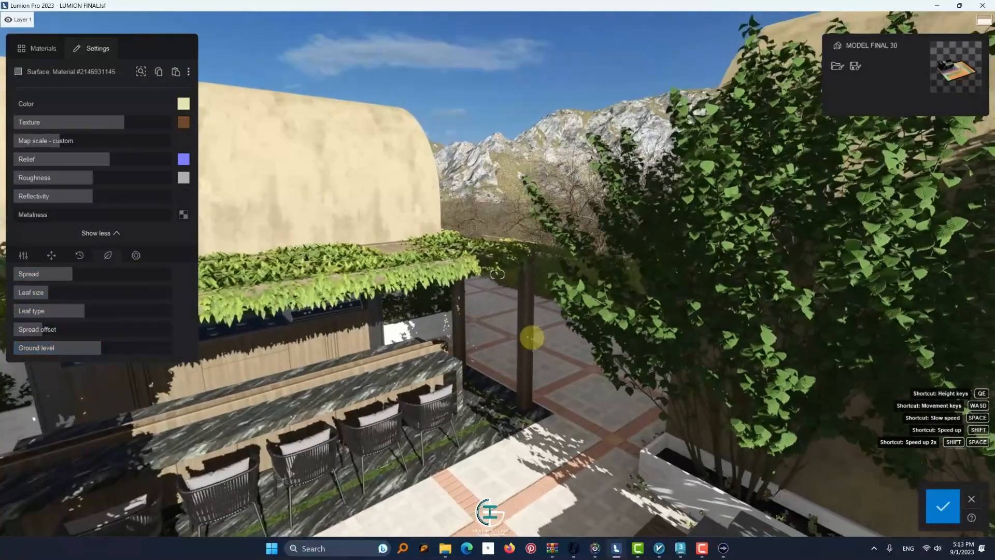
key(s)
right_drag(532, 337, 355, 346)
key(w)
drag(41, 291, 140, 315)
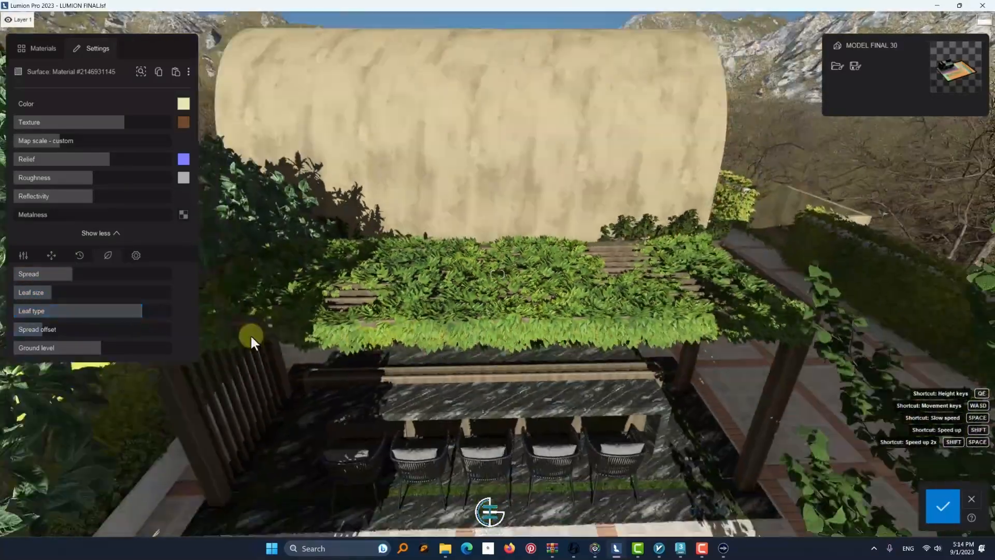
key(s)
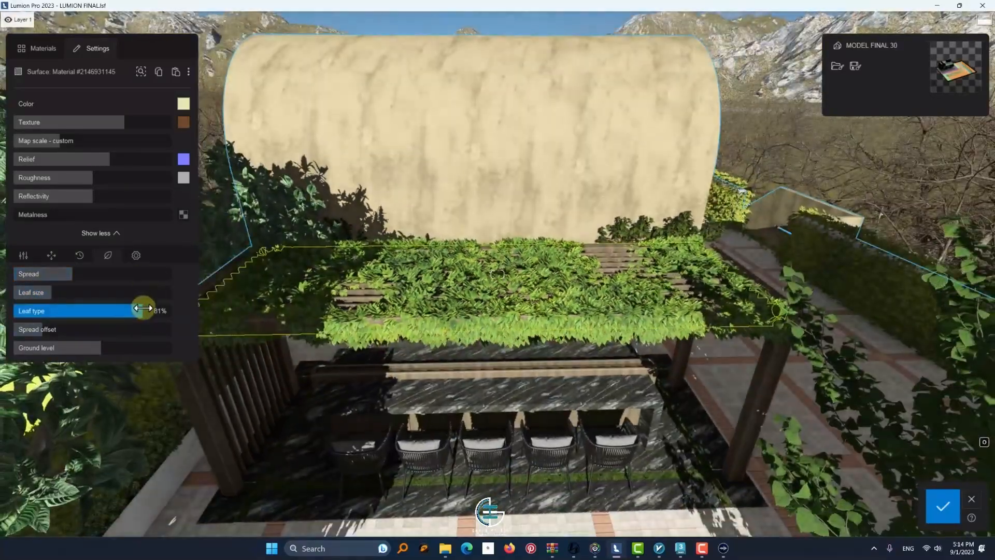
Try other leaf types on the pergola roof, settle on a broad-leaf type, and fine-tune the foliage spread, leaf size and spread offset
drag(150, 310, 129, 315)
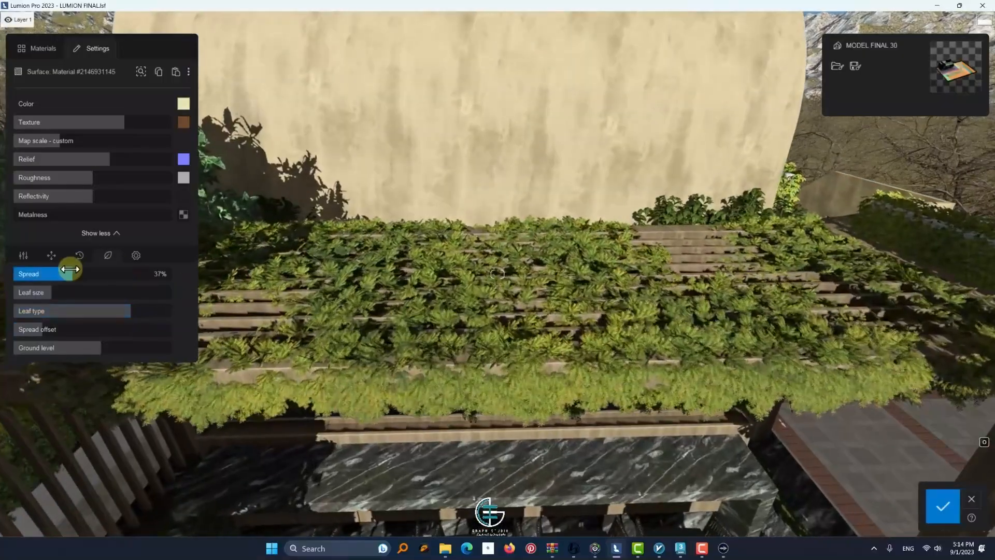
mouse_move(70, 268)
mouse_down()
mouse_move(40, 270)
mouse_move(65, 274)
mouse_up()
key(w)
key(s)
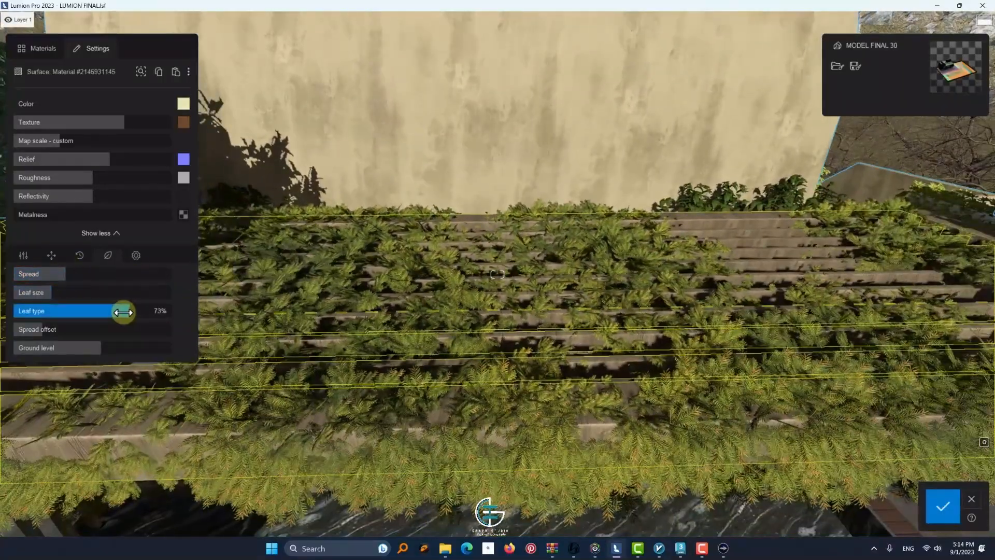
drag(114, 312, 20, 295)
key(s)
shift+drag(92, 350, 100, 351)
key(s)
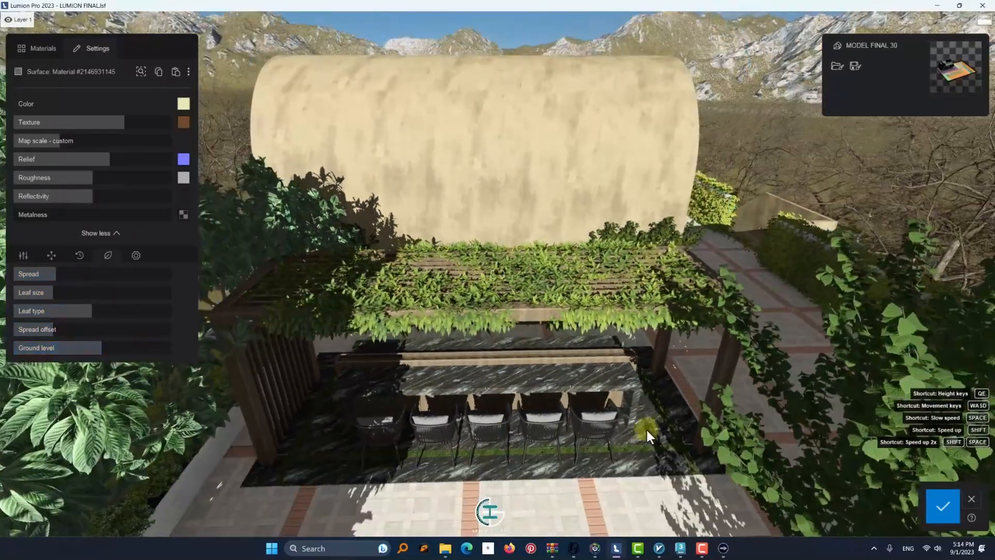
Raise the foliage ground level of the pergola's wooden posts and slats to about 8.6 m and save the material changes
click(259, 428)
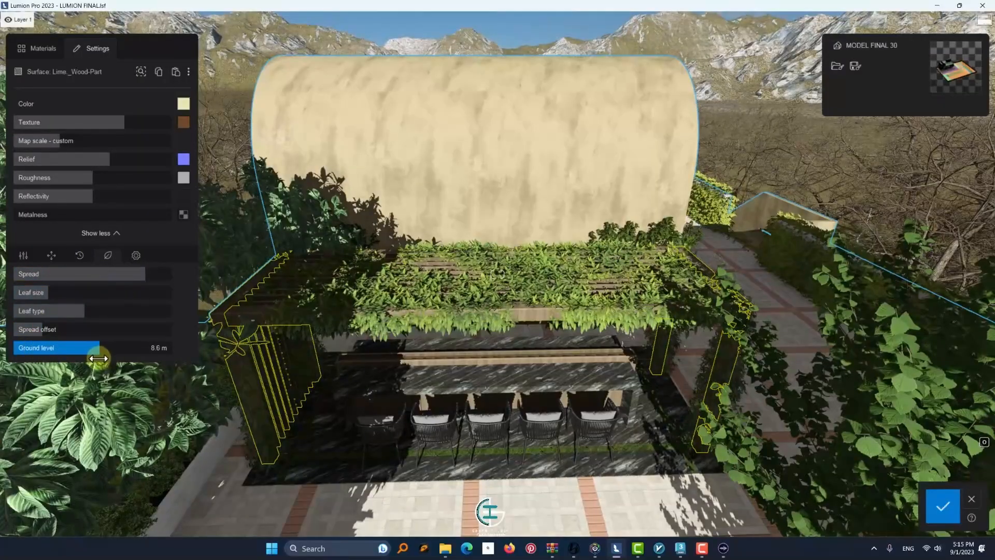
key(w)
right_drag(239, 339, 29, 324)
key(e)
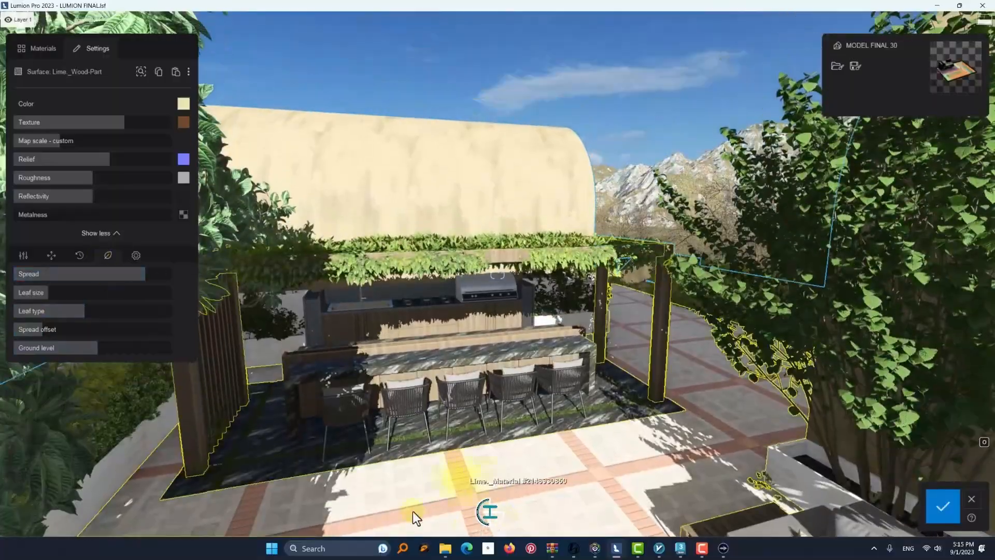
click(944, 505)
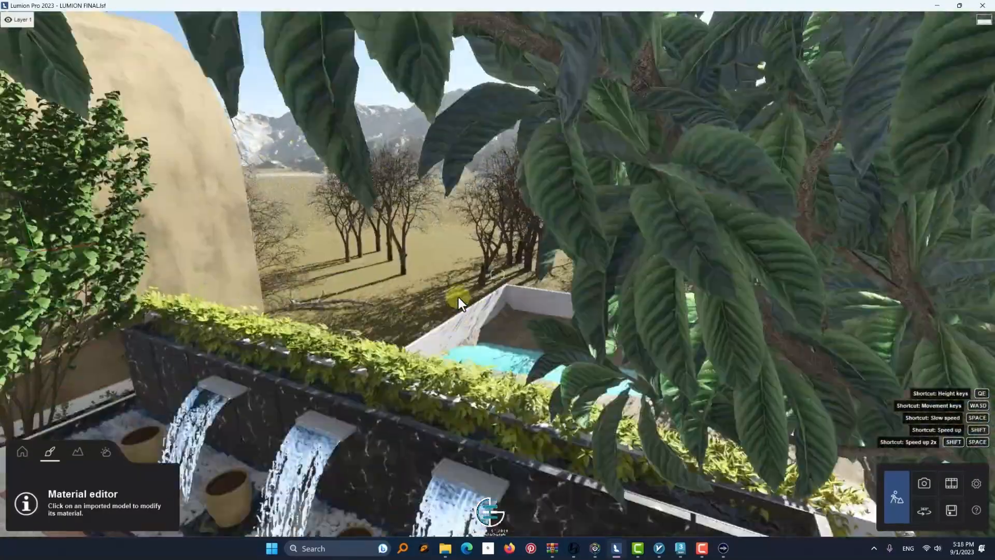
Select all CurlyPalmSmall 001 plants, starting from one on the dark marble surface, and bring those at the terrace water feature into view
right_drag(458, 297, 202, 185)
key(s)
key(w)
key(s)
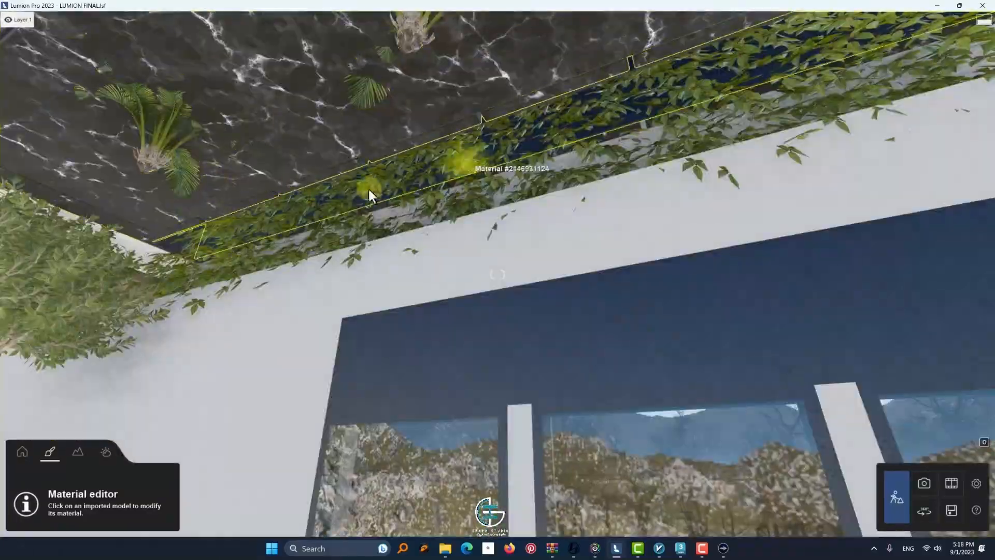
click(22, 452)
click(170, 159)
click(764, 94)
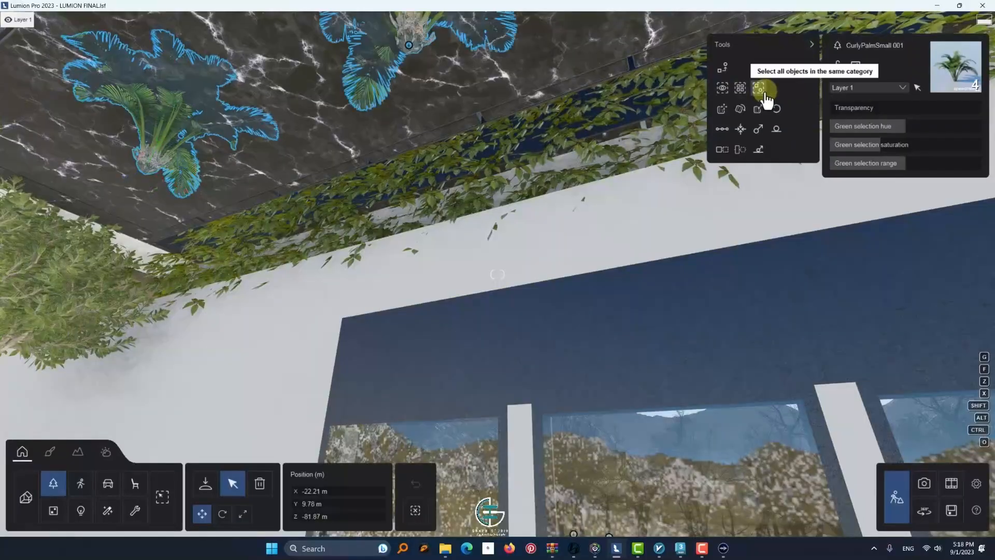
right_drag(720, 99, 557, 374)
key(w)
key(s)
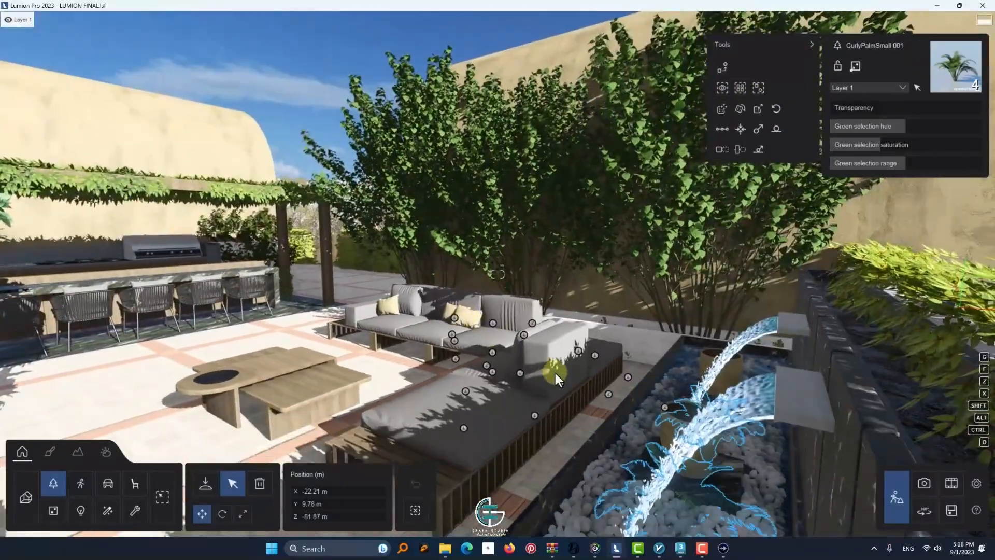
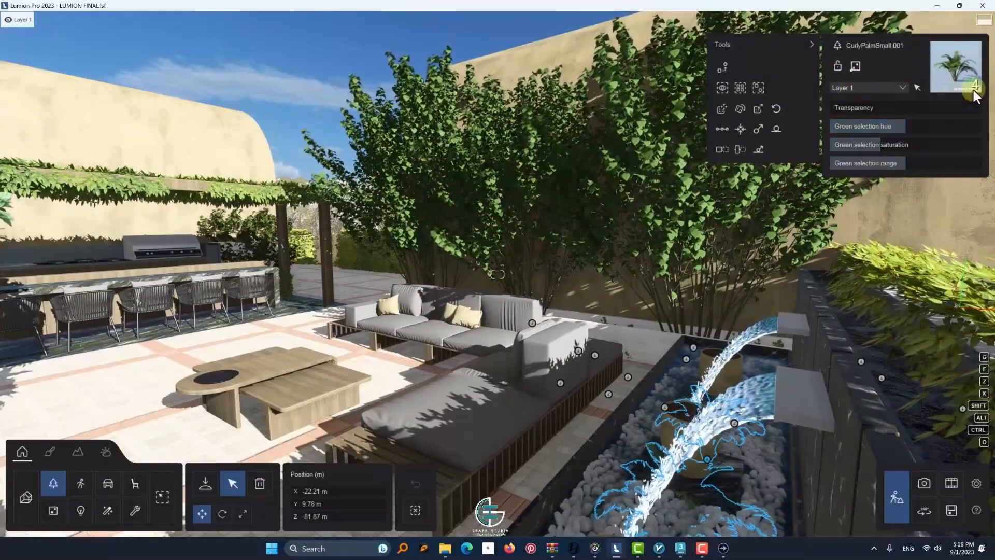
Raise the four selected CurlyPalmSmall 001 plants to a height of 10.61 m so they stand in the water-feature pots
key(s)
right_drag(643, 352, 617, 315)
key(w)
Fine-tune the palms' horizontal position so they sit centred in their pots, checking the palm at the far end of the water feature
key(w)
drag(599, 320, 610, 216)
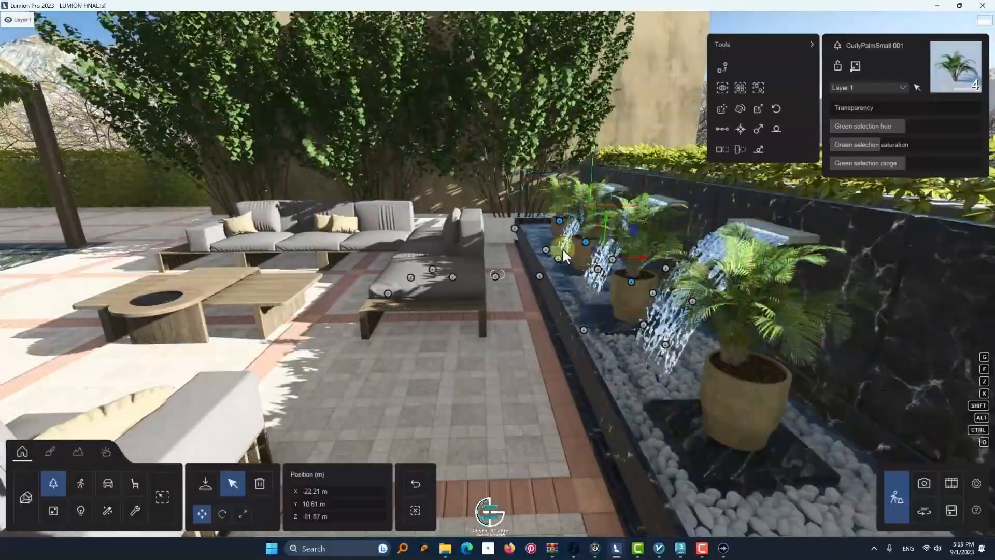
right_drag(562, 249, 219, 335)
key(w)
drag(303, 329, 297, 329)
right_drag(297, 328, 325, 357)
key(q)
drag(563, 408, 568, 400)
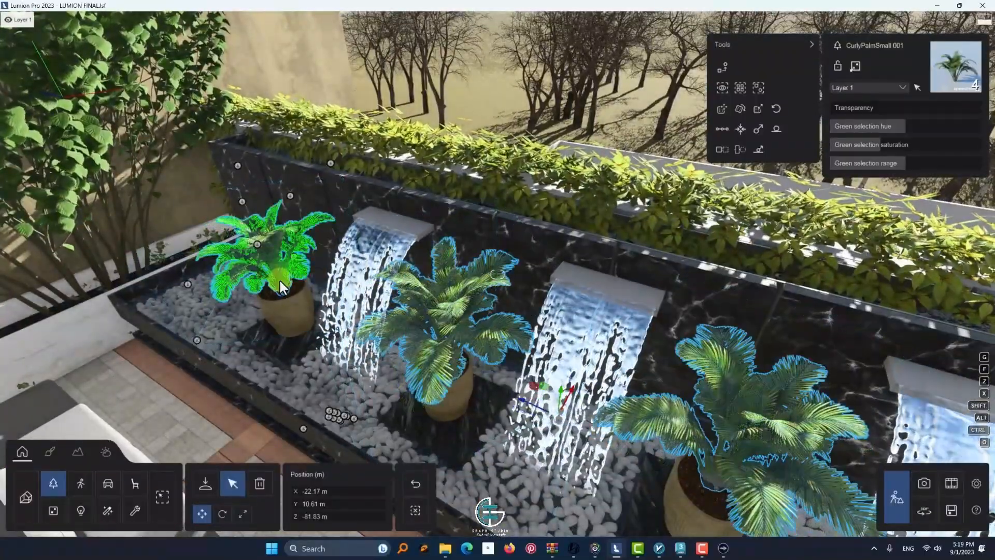
click(278, 282)
drag(272, 287, 277, 289)
Delete the large tree-layer shrub overlapping the white planter wall beside the water feature
key(s)
right_drag(453, 362, 759, 268)
drag(757, 269, 73, 378)
key(w)
right_drag(467, 362, 213, 415)
drag(560, 331, 577, 259)
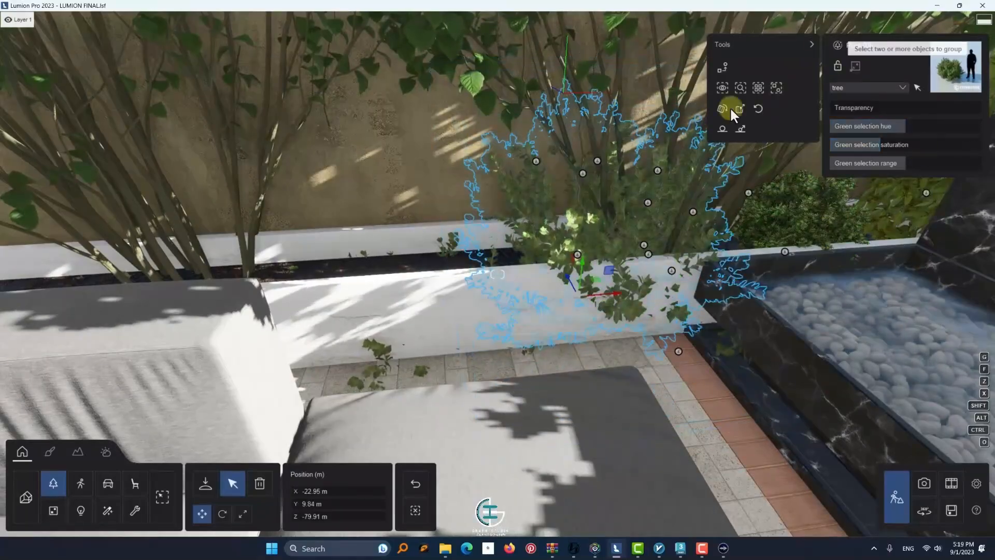
click(260, 483)
click(579, 281)
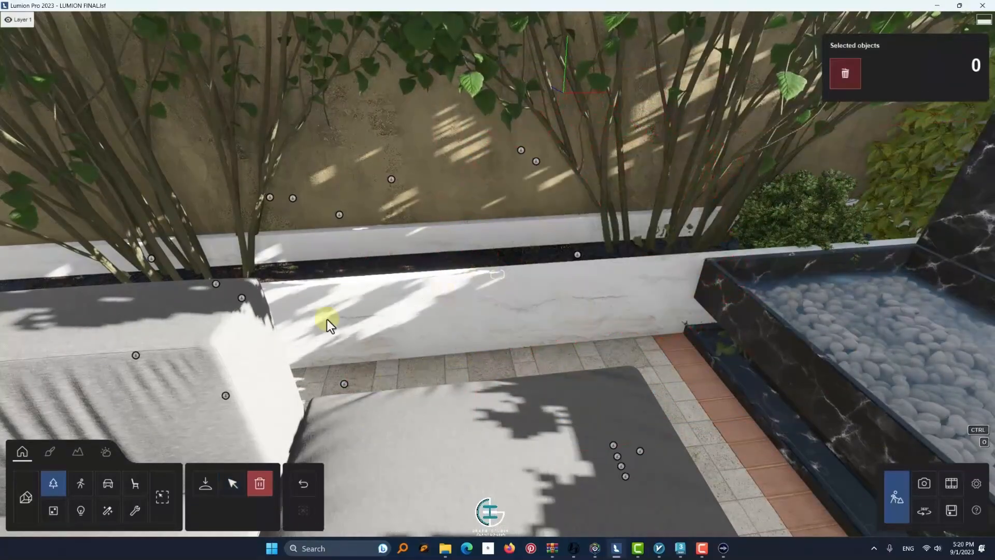
Delete the misplaced shrubs growing through the base of the white planter wall behind the sofa
right_drag(271, 338, 363, 322)
key(w)
click(353, 282)
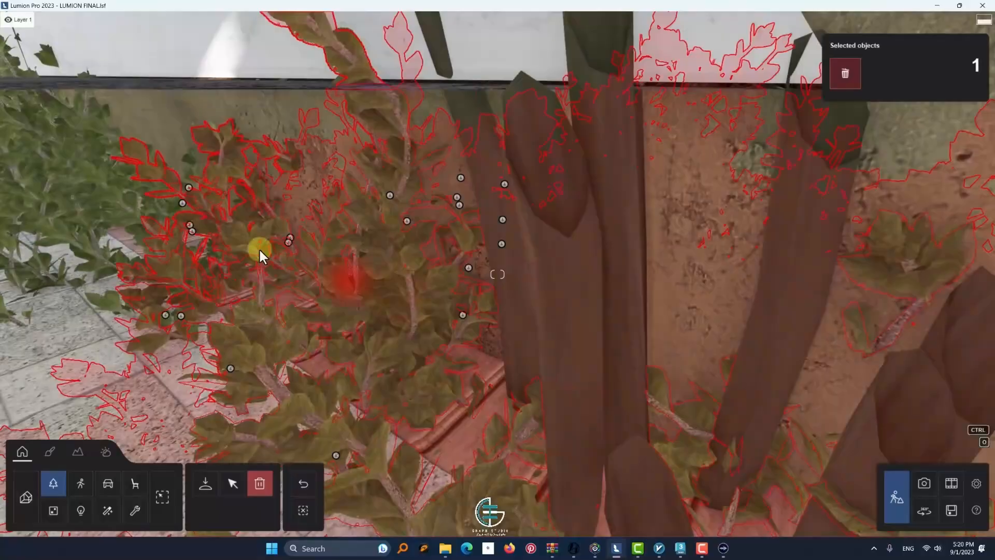
click(855, 75)
click(228, 255)
click(845, 73)
right_drag(560, 135, 349, 138)
click(396, 163)
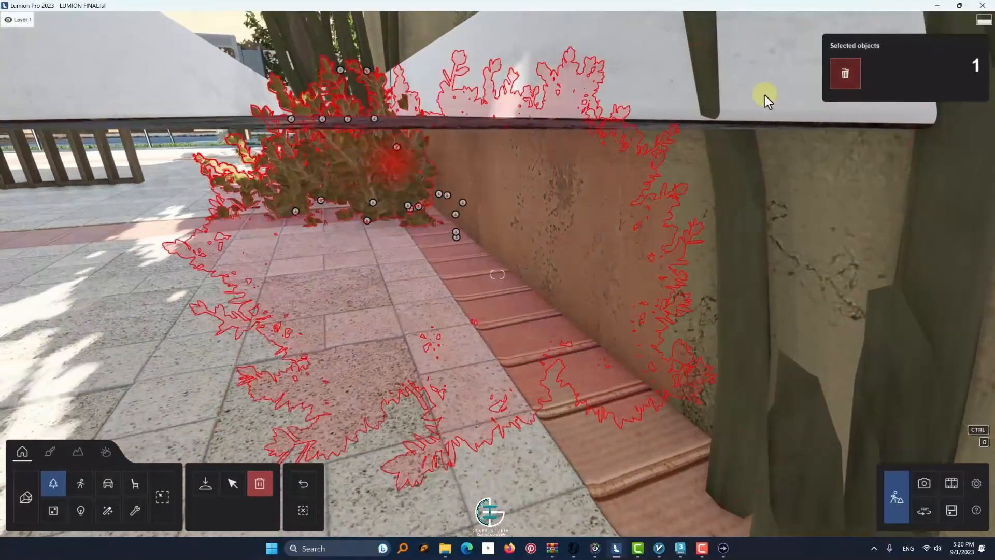
click(845, 73)
click(427, 298)
click(845, 73)
Delete one more unwanted shrub where the white planter meets the water feature
key(s)
right_drag(383, 178, 359, 193)
key(q)
click(645, 309)
click(845, 73)
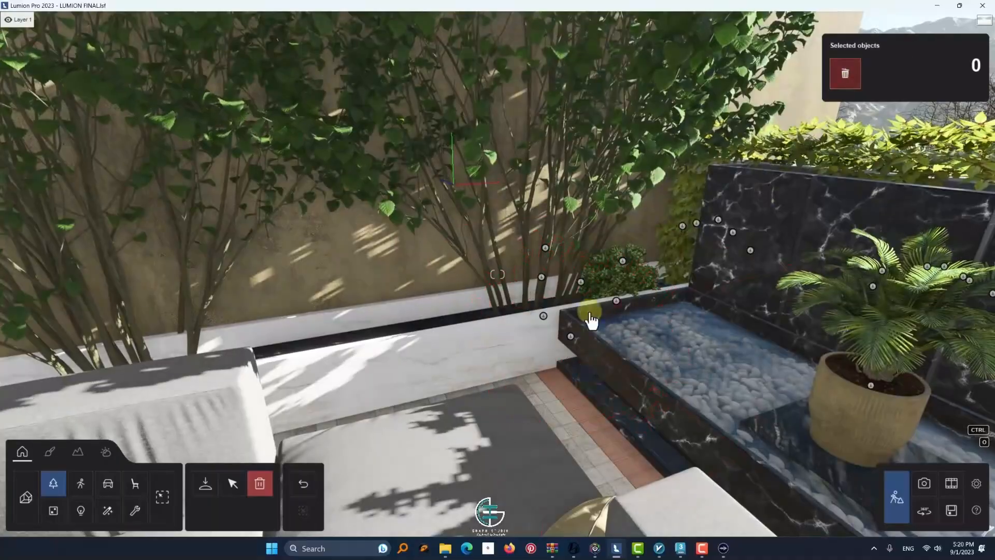
Select the AmericanBoxwood RT shrub in the white planter and copy it along the planter to the far end behind the sofa
click(233, 483)
click(630, 276)
drag(650, 292, 345, 346)
scroll(450, 336, down, 2)
right_drag(344, 345, 548, 335)
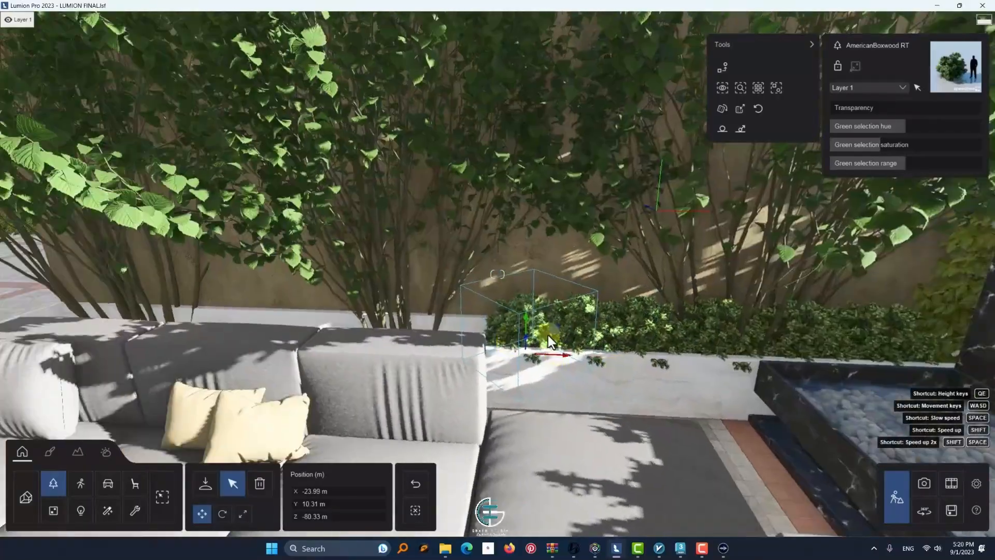
scroll(544, 342, down, 1)
drag(536, 360, 147, 330)
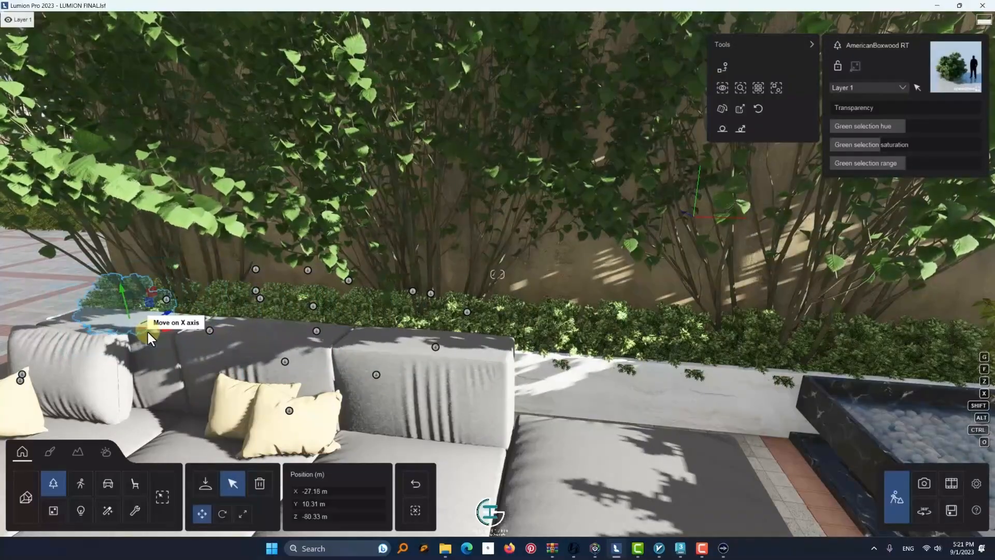
Select all fifteen AmericanBoxwood RT shrubs in the planter behind the sofa
ctrl+click(203, 310)
ctrl+click(269, 304)
ctrl+click(350, 312)
ctrl+click(375, 315)
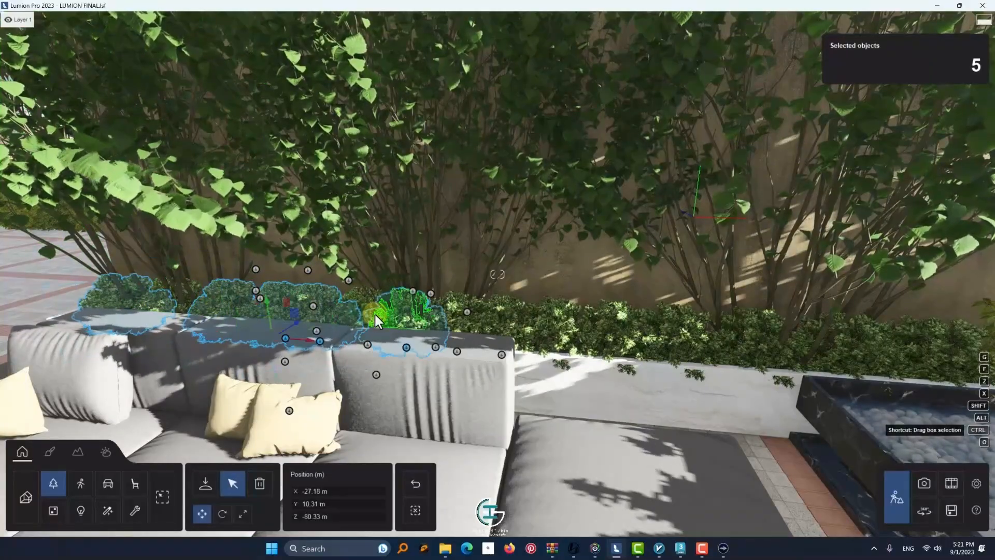
ctrl+click(478, 328)
ctrl+click(447, 325)
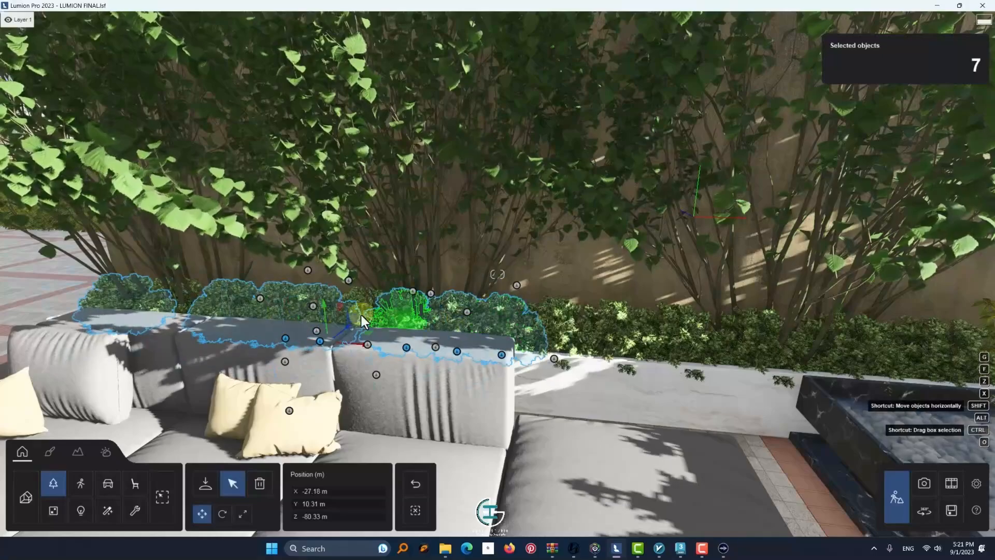
ctrl+click(361, 315)
ctrl+click(559, 335)
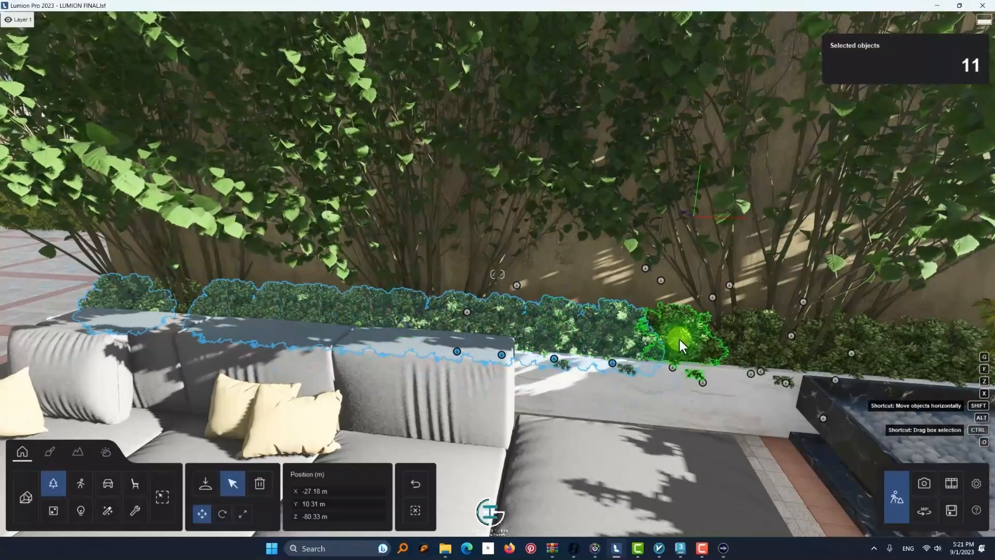
ctrl+click(791, 340)
ctrl+click(854, 350)
right_drag(762, 366, 732, 366)
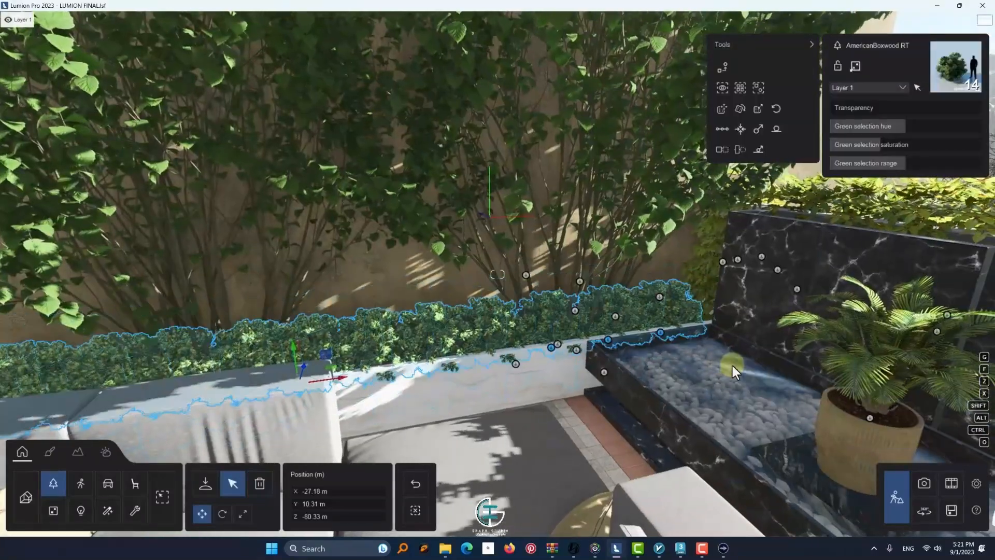
right_drag(617, 324, 578, 337)
ctrl+click(330, 323)
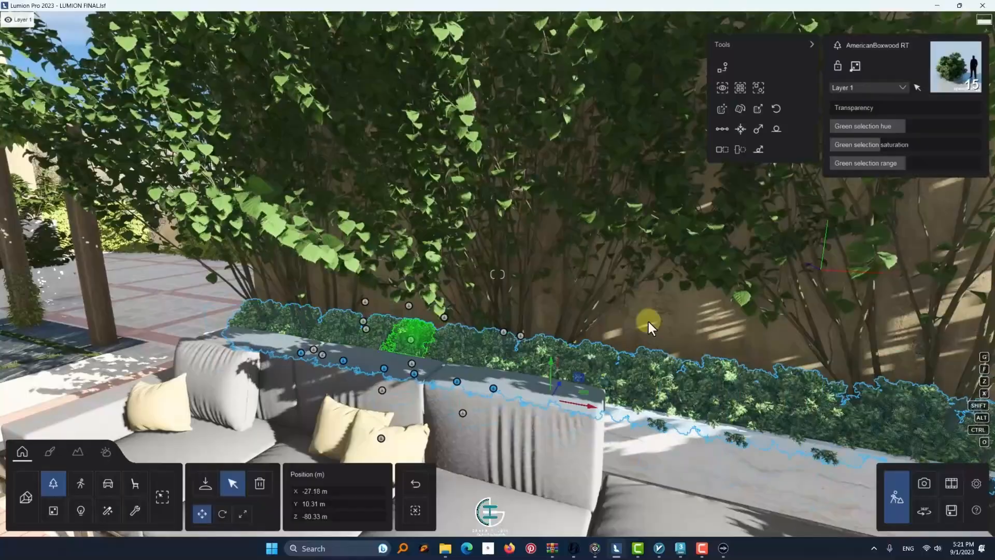
Randomize the size of the selected boxwood shrubs and raise them to a height of 10.36 m
click(757, 108)
right_drag(623, 262, 524, 388)
drag(626, 425, 627, 418)
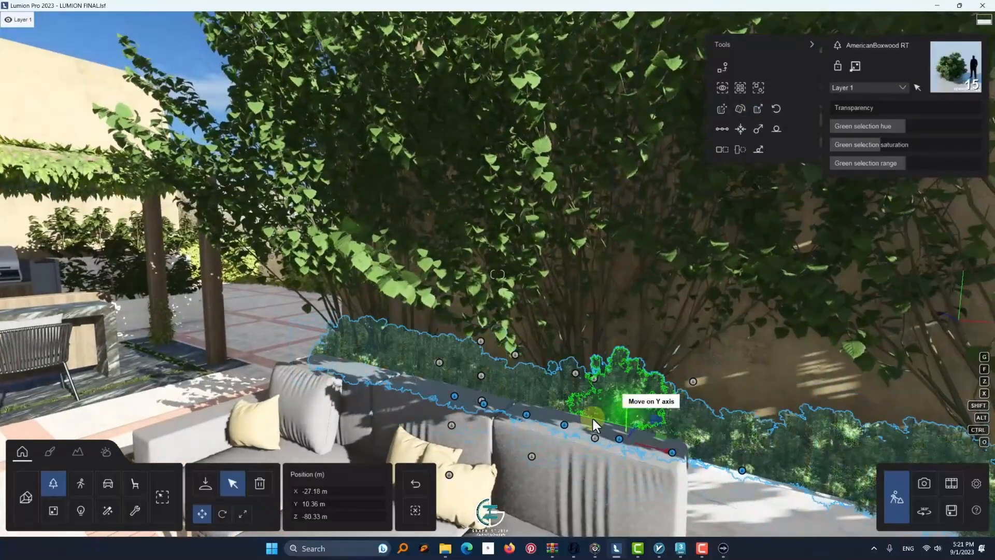
Assign the selected boxwood shrubs to the grass layer and extend the selection to all identical shrubs
click(865, 87)
click(854, 109)
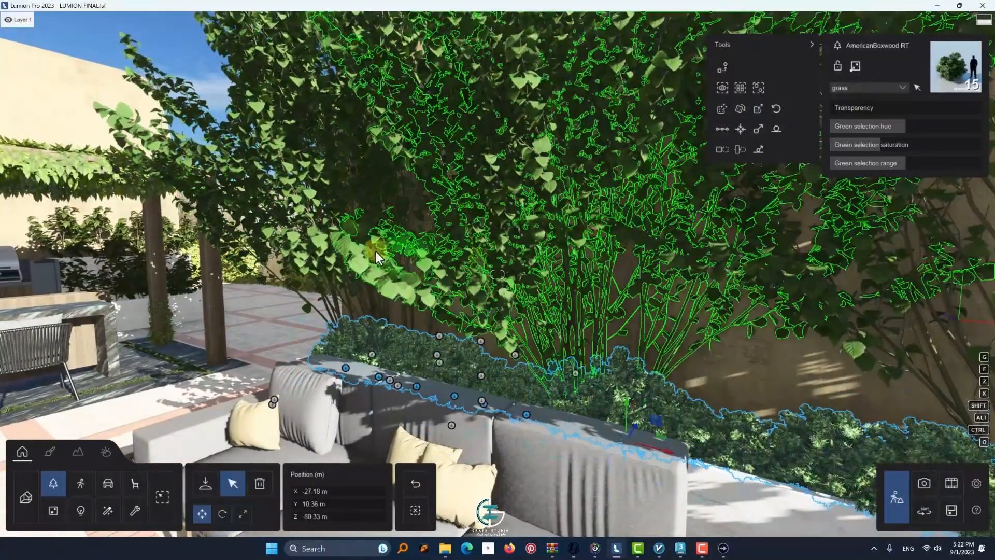
click(740, 86)
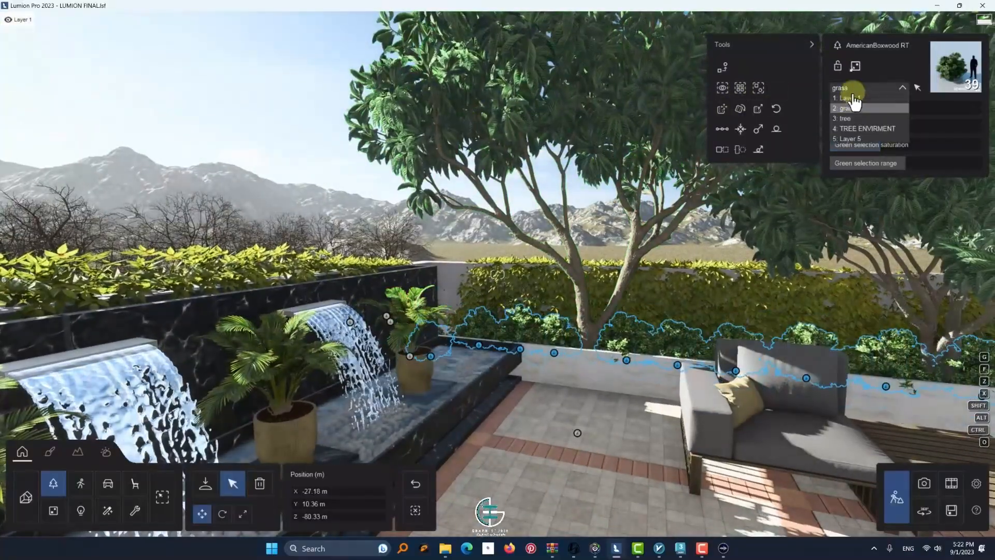
Adjust the outdoor kitchen's Lime._Converter24 surface and apply a dark polished metal material to the barbecue grill's Lime._iron-black surface
click(99, 124)
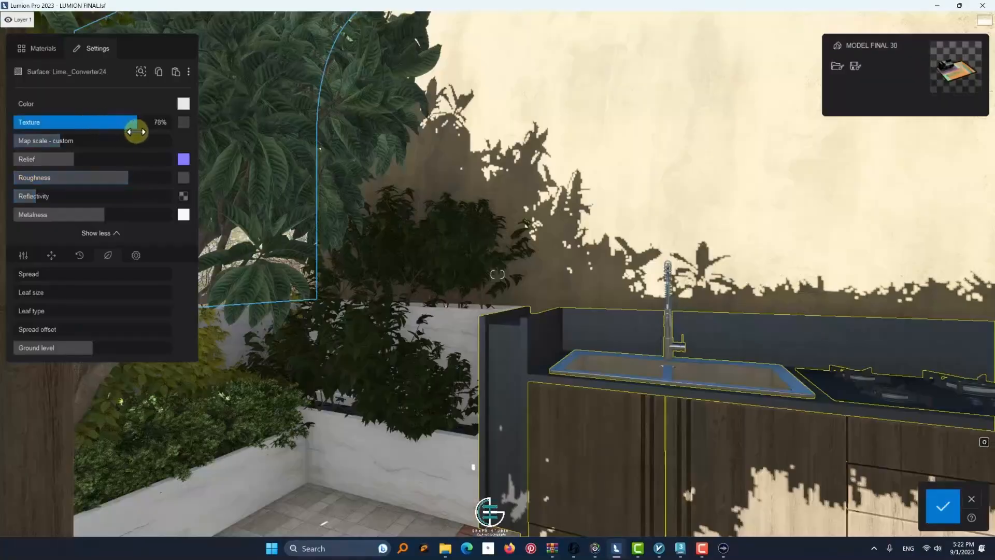
drag(136, 131, 181, 142)
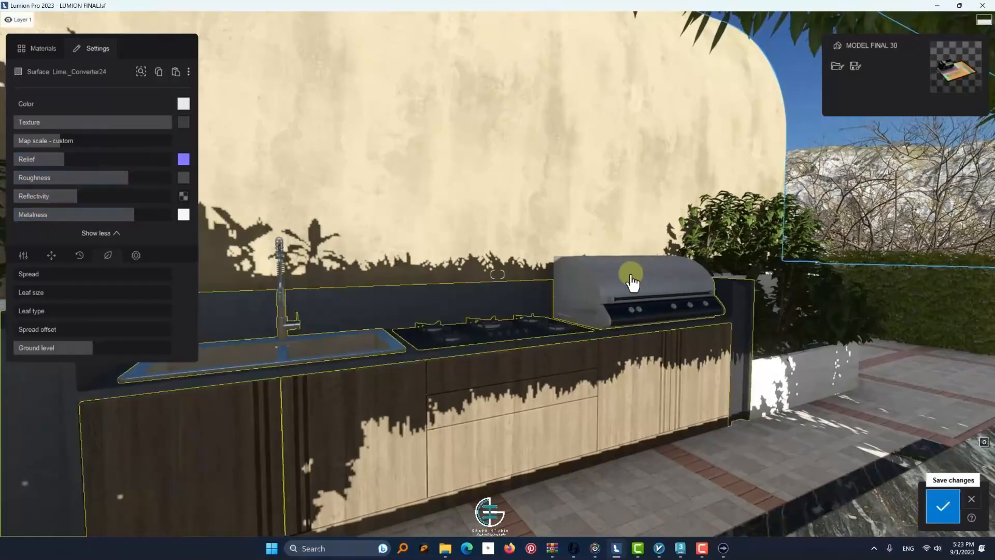
click(630, 275)
click(25, 78)
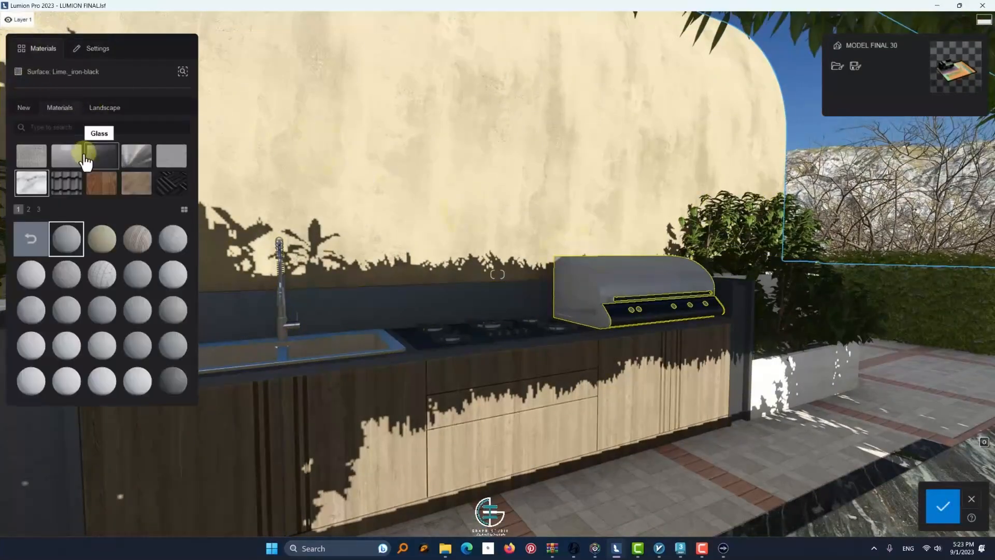
click(132, 158)
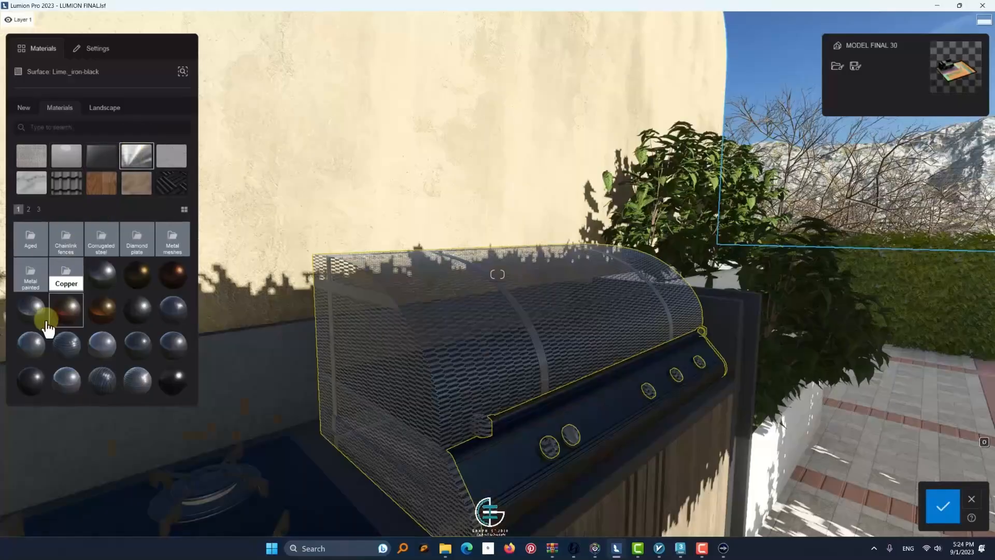
scroll(49, 311, down, 2)
click(60, 310)
click(31, 239)
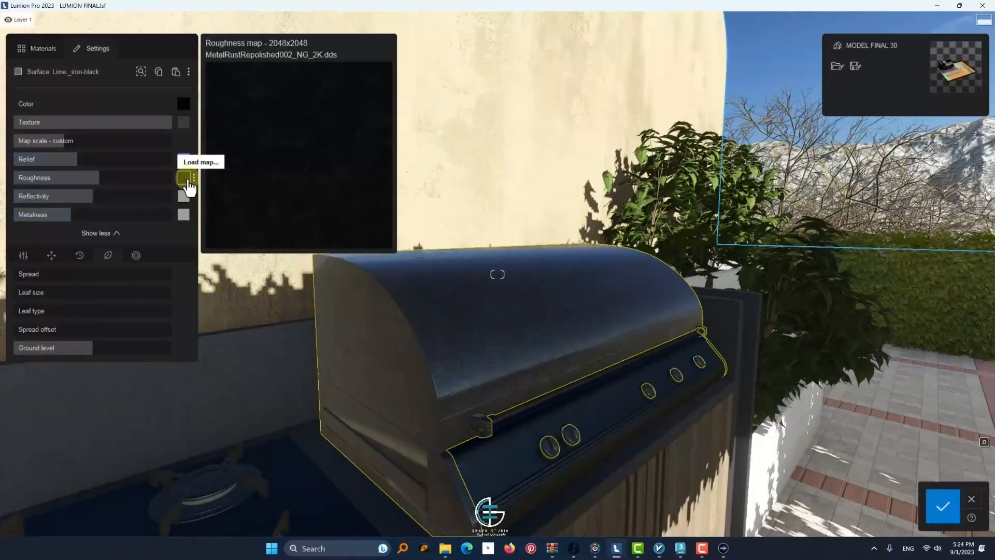
Adjust the roughness of the barbecue grill's metal and save the material changes
click(102, 178)
drag(102, 177, 56, 181)
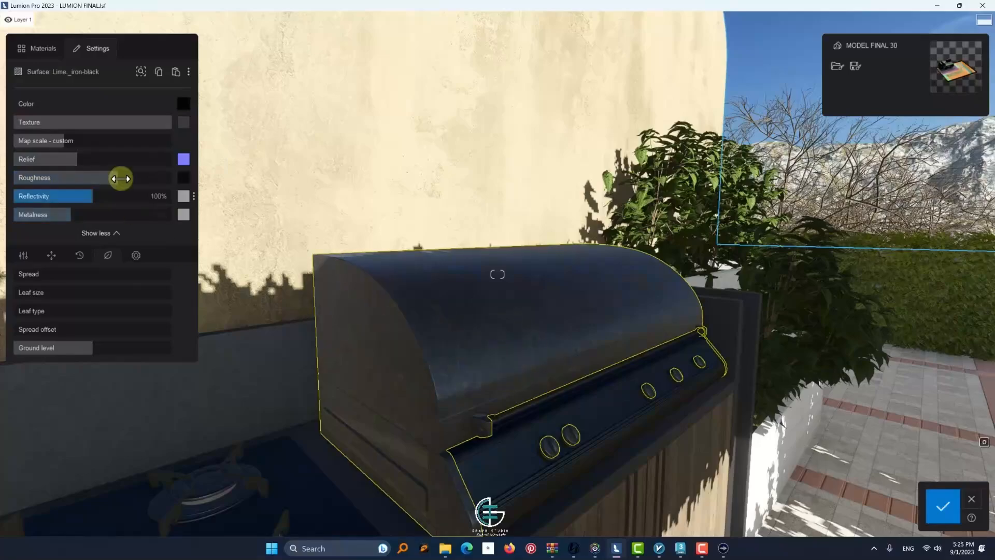
key(s)
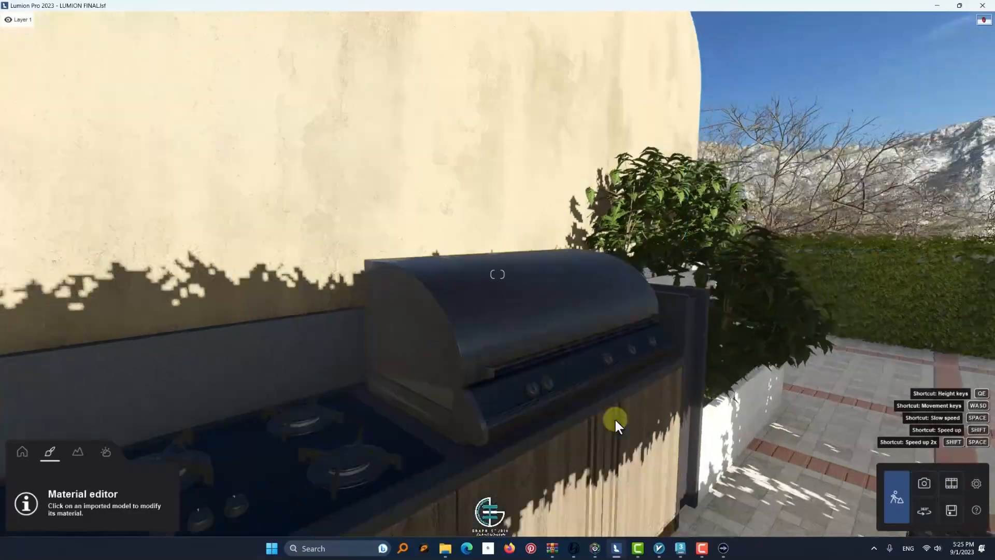
Select a volumetric fire 05 effect below the bar counter and extend the selection to all identical fires
right_drag(599, 418, 521, 429)
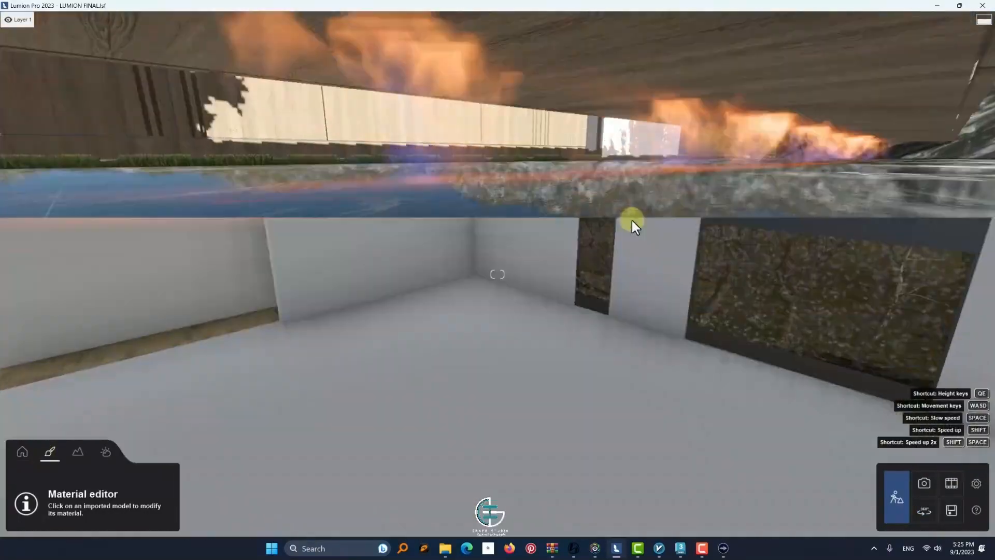
click(23, 451)
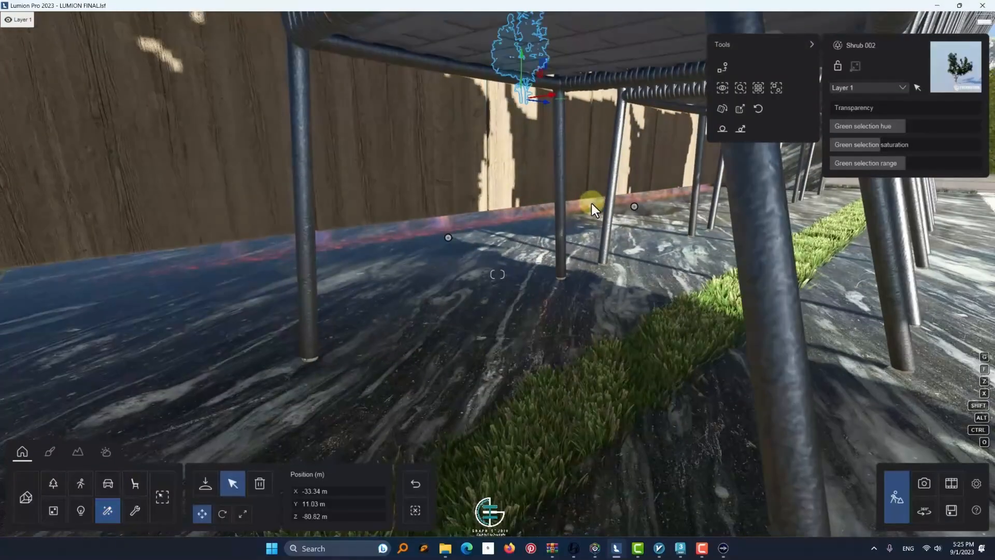
click(634, 206)
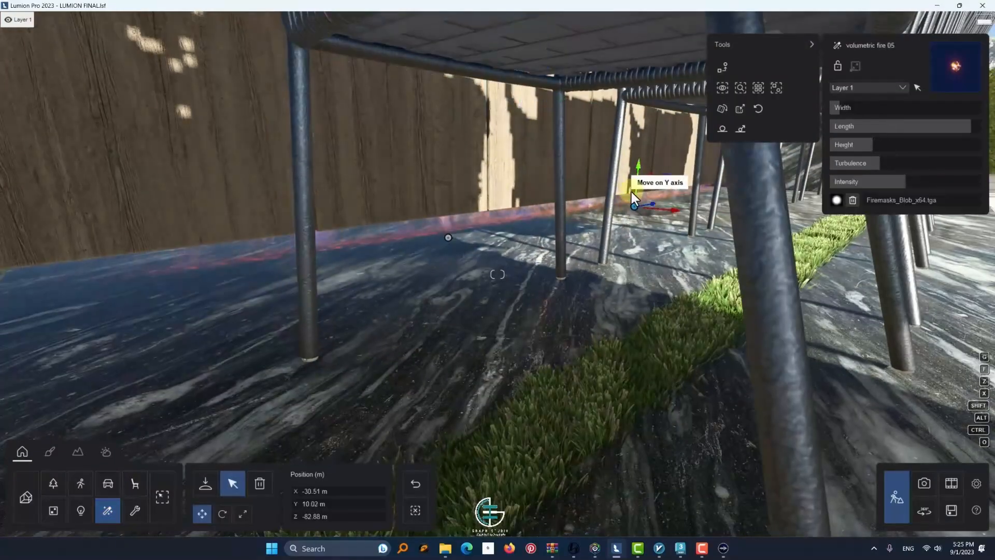
click(758, 88)
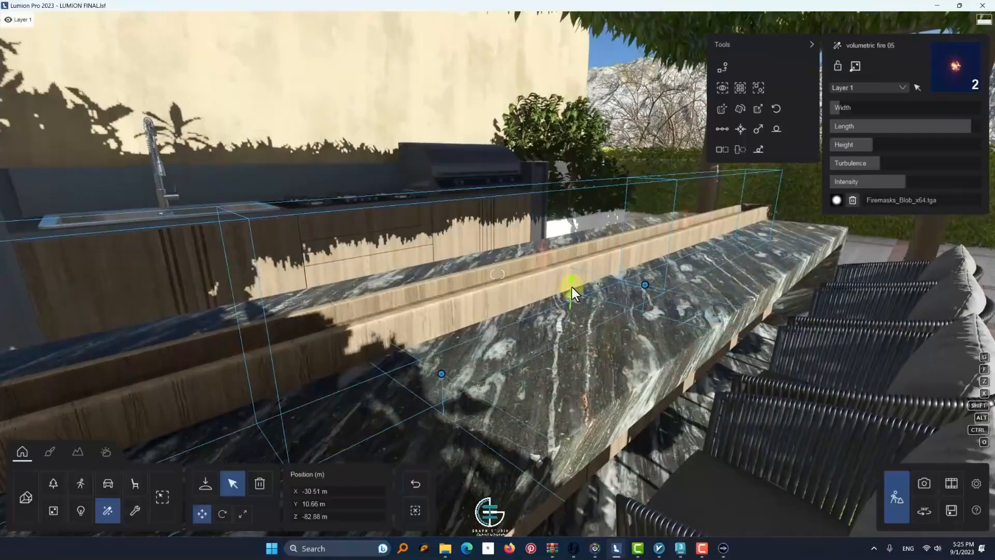
Raise both volumetric fires onto the bar counter at 10.86 m and set their flame height to 0.6 m
drag(571, 287, 586, 241)
scroll(589, 251, down, 4)
key(d)
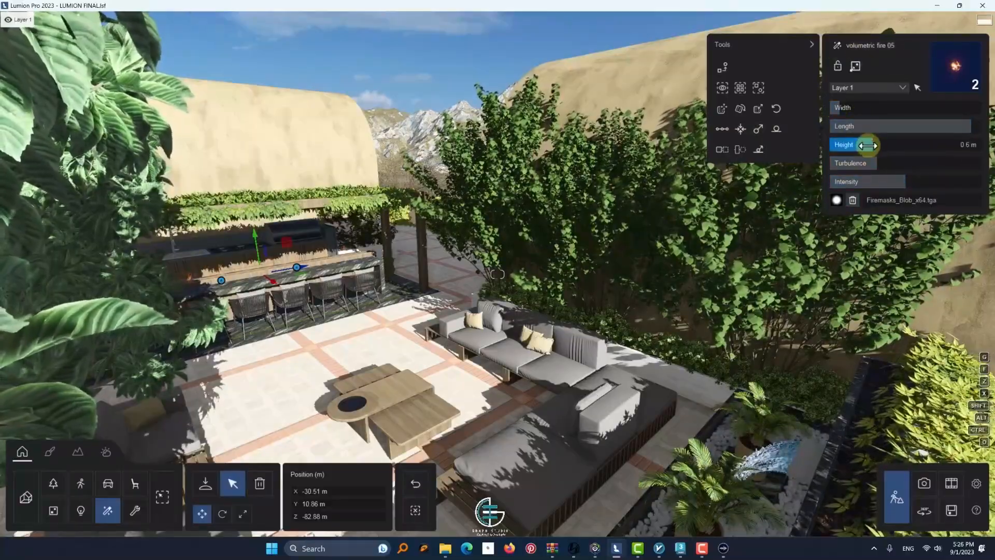
Raise the row of fifteen Plant 005 shrubs at the ground-level entrance to 1.54 m so it fills the long white planter
key(w)
right_drag(292, 213, 332, 426)
key(s)
key(s)
key(w)
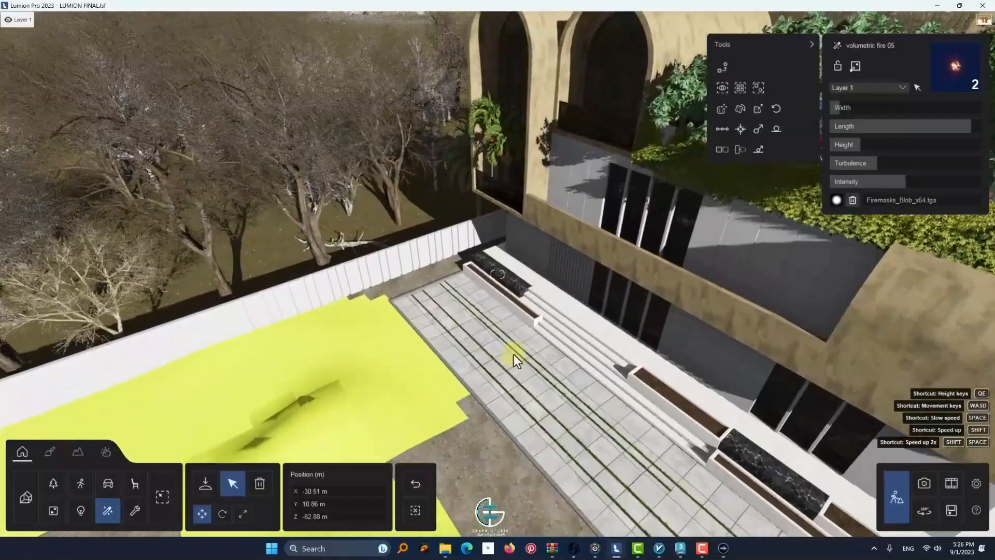
key(e)
right_drag(515, 340, 470, 317)
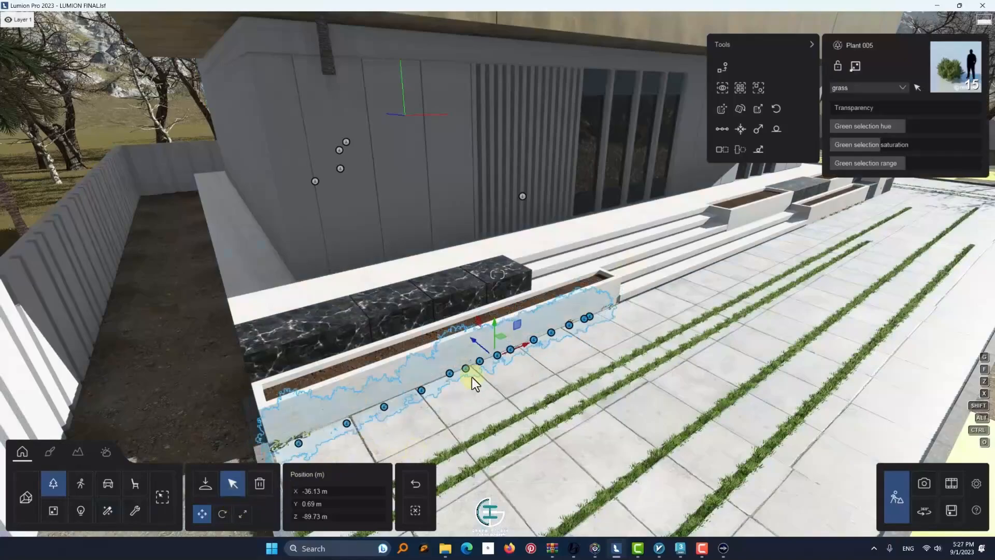
drag(471, 377, 493, 287)
key(s)
key(w)
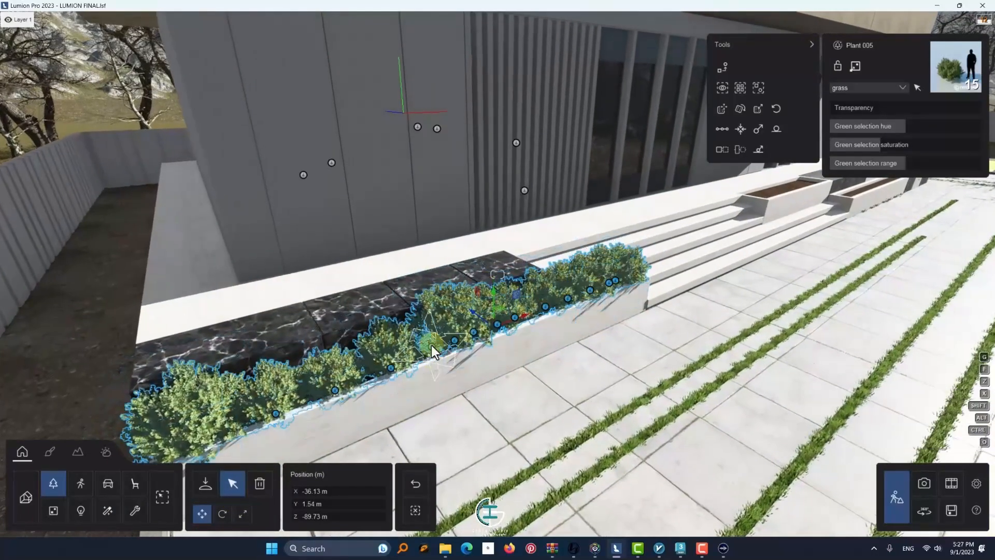
Extend the Plant 005 row to the end of the front white planter, placing the last shrub at about X -21.48 m
key(s)
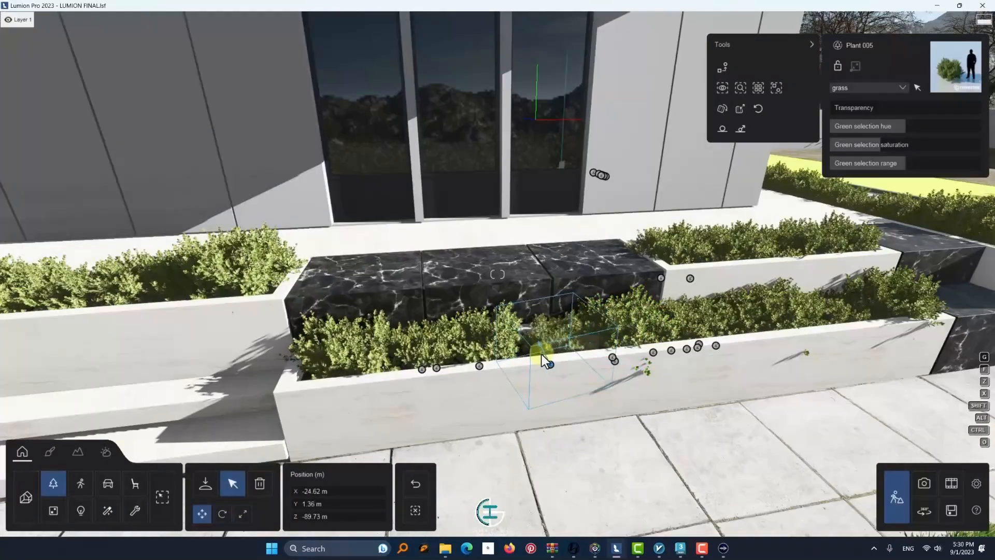
drag(542, 357, 746, 336)
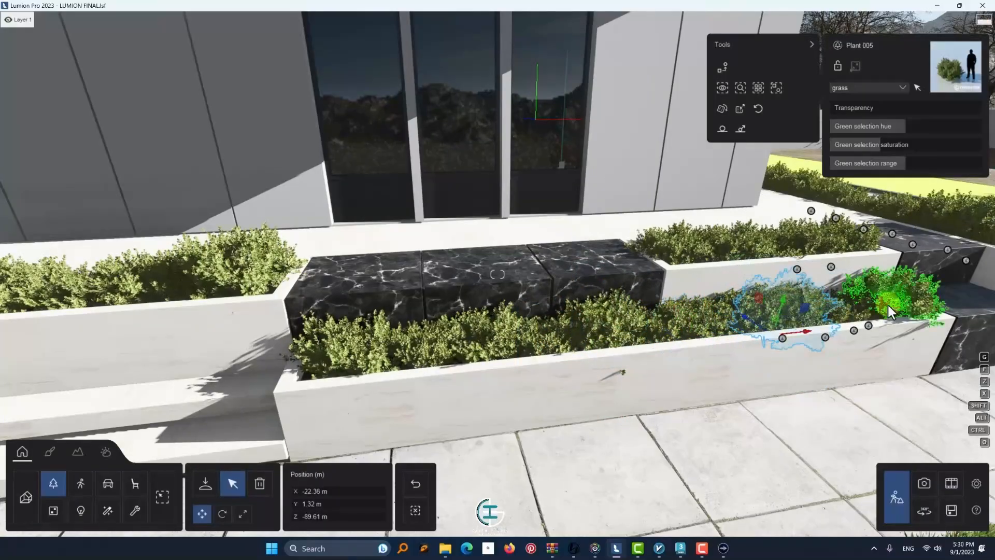
key(d)
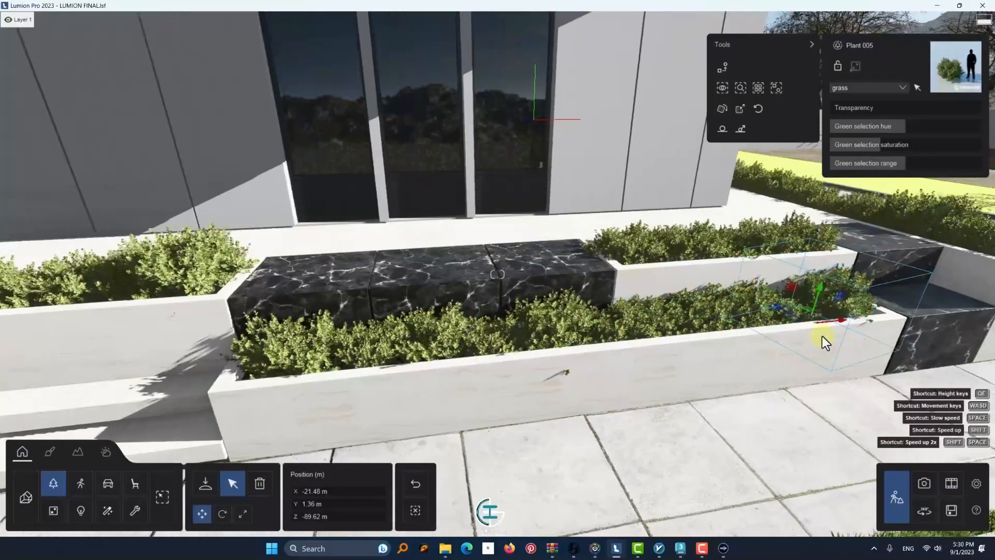
Select the 24 Plant 005 shrubs in the planter beside the entrance steps, randomise their size and rotation, and lower them to 1.68 m
right_drag(822, 335, 428, 286)
key(s)
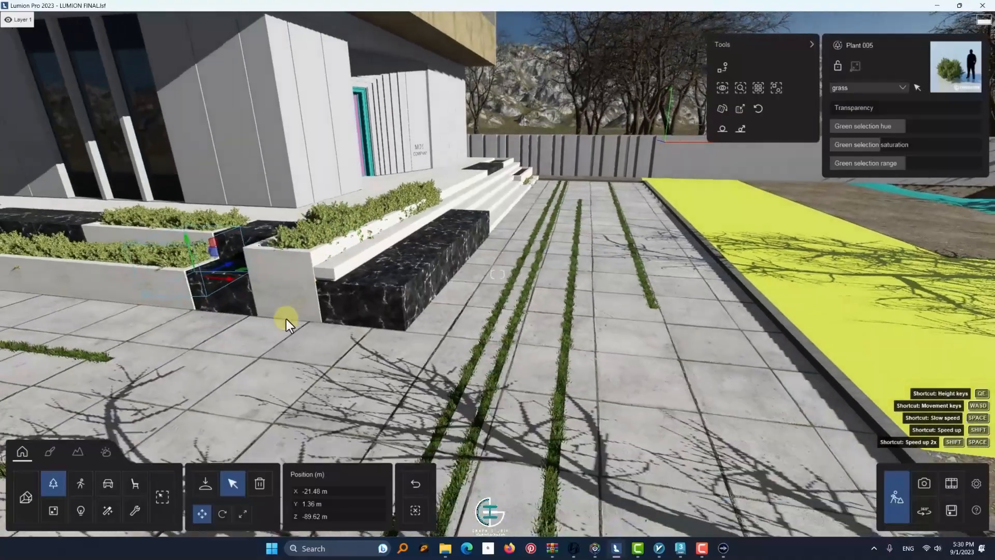
key(w)
key(a)
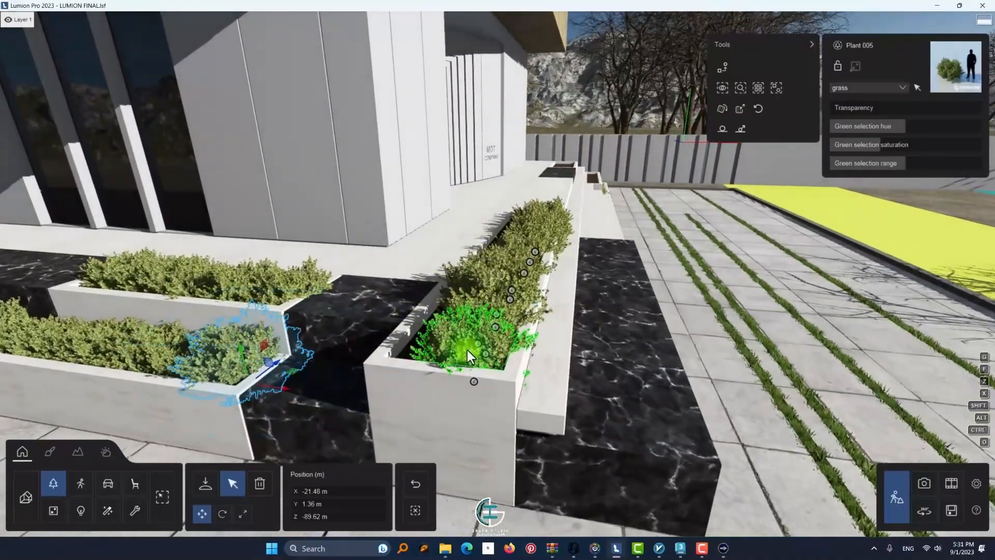
click(467, 350)
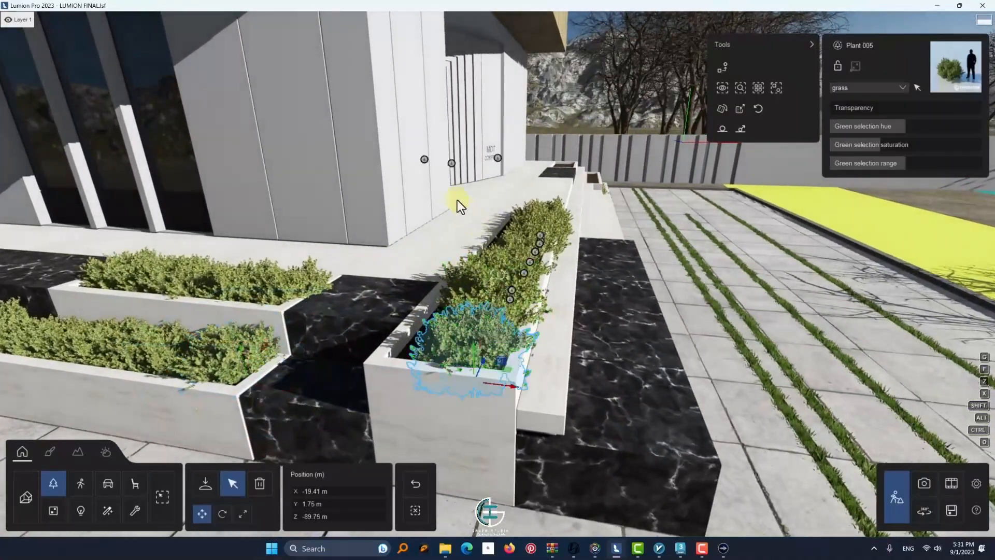
ctrl+drag(457, 200, 564, 358)
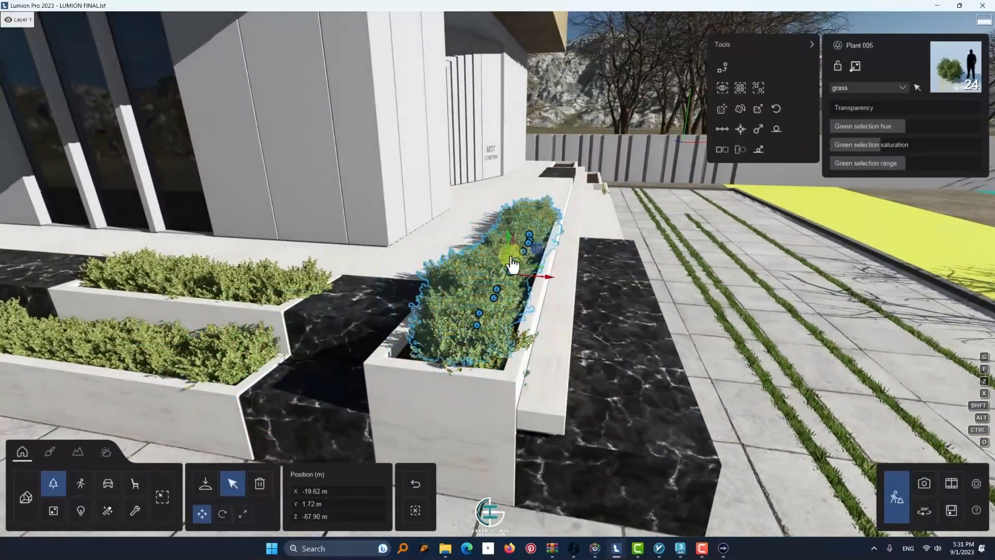
click(757, 110)
click(742, 111)
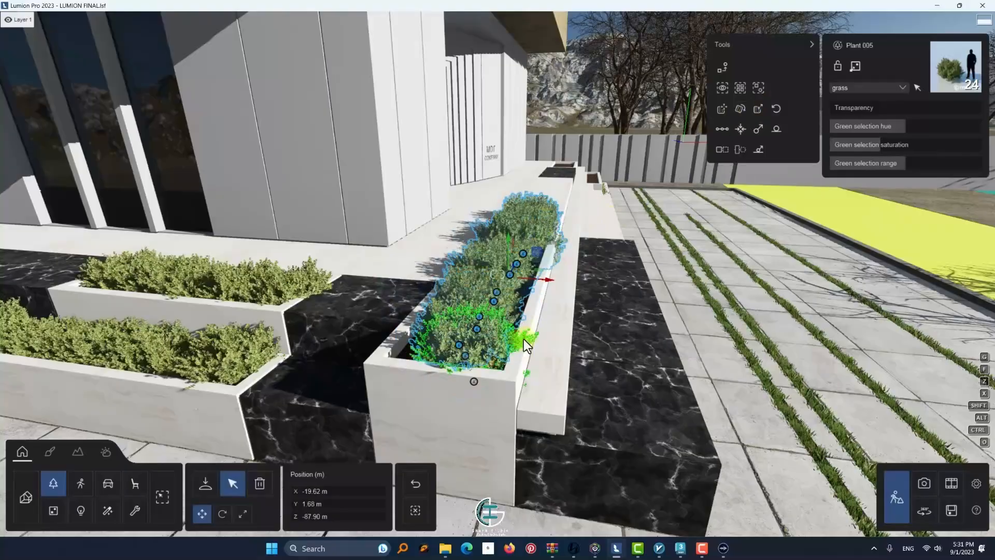
Nudge the shrubs sticking out of the planter beside the entrance steps back inside it, placing the far one at X -19.65 m
click(524, 340)
mouse_move(492, 385)
mouse_down()
mouse_move(453, 382)
mouse_move(480, 381)
mouse_up()
right_drag(480, 381, 444, 306)
key(s)
drag(519, 306, 528, 275)
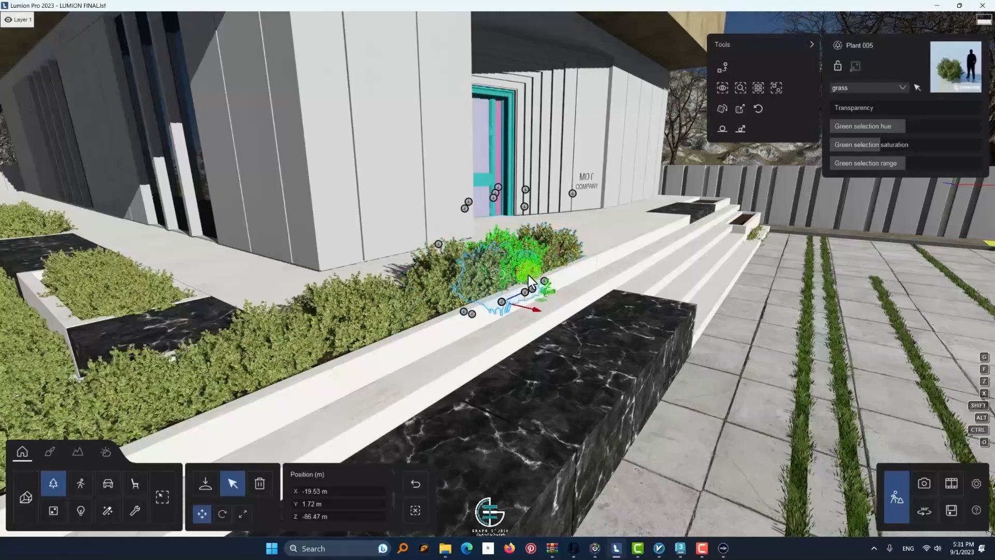
Select the 45 Plant 005 shrubs in the planters at the far end of the entrance steps and raise them to 1.79 m
right_drag(546, 299, 663, 259)
key(s)
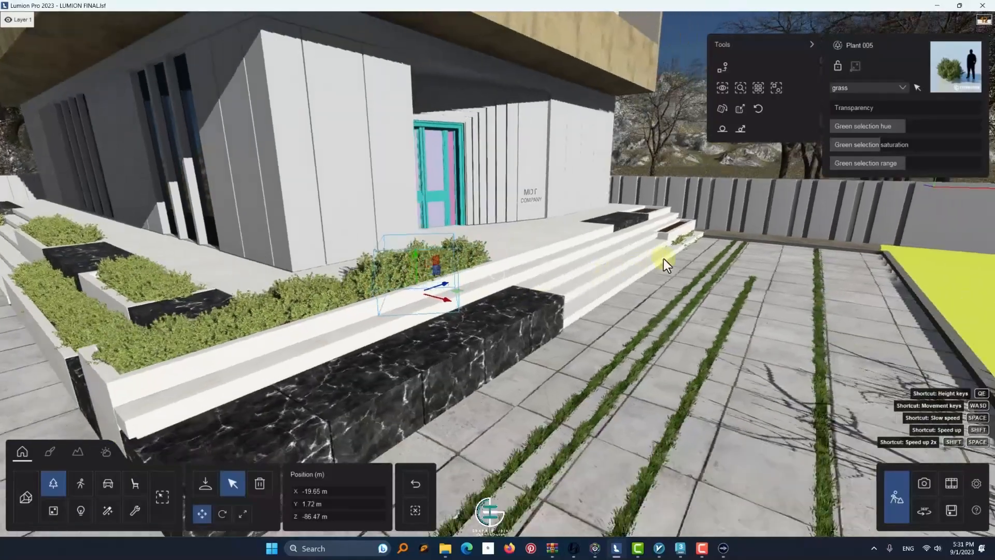
key(w)
ctrl+drag(586, 220, 586, 220)
drag(626, 218, 627, 206)
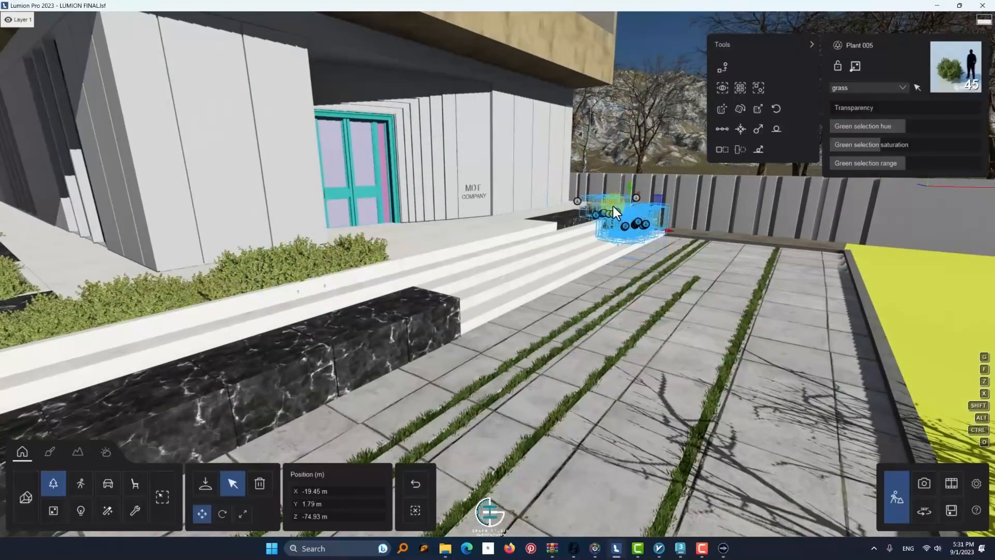
Centre the 45 shrubs in the far planters at X -19.54 m and 1.94 m height, and clear the selection
key(w)
right_drag(614, 206, 418, 311)
mouse_move(418, 311)
mouse_down()
mouse_move(407, 276)
mouse_move(408, 297)
mouse_up()
key(a)
right_drag(408, 297, 467, 321)
drag(580, 310, 564, 310)
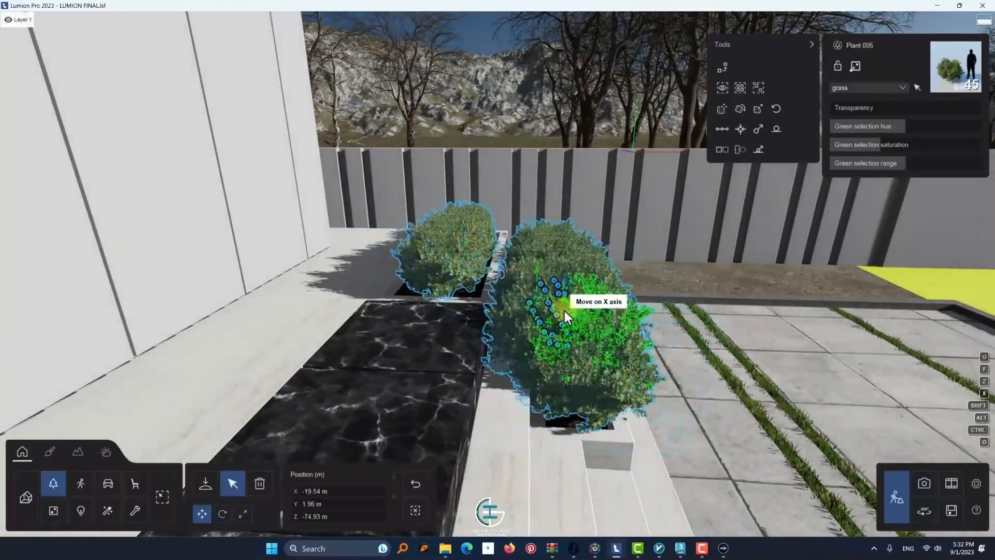
key(d)
right_drag(536, 313, 497, 317)
drag(378, 282, 368, 284)
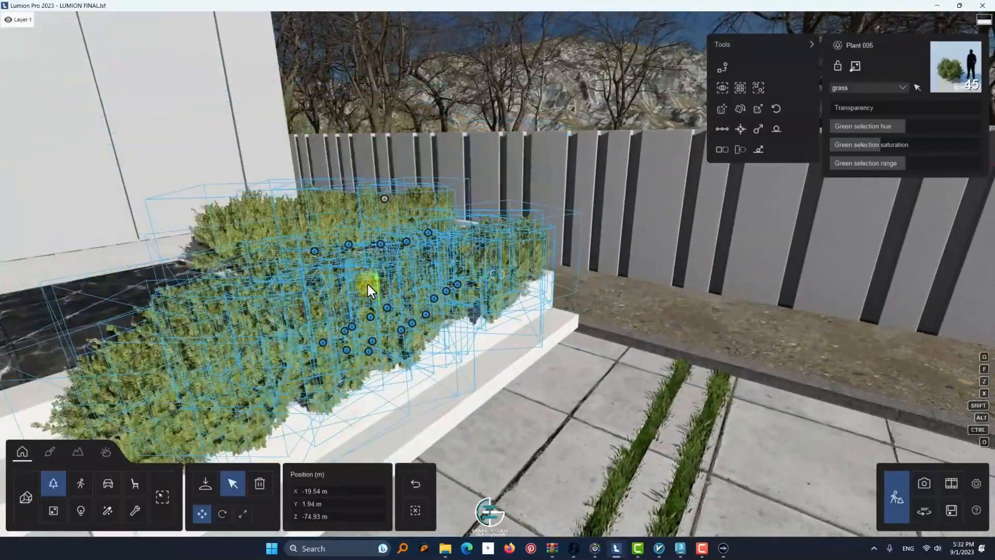
key(s)
right_drag(510, 259, 415, 404)
click(415, 510)
Copy the Lime._Porto_metal material from the window frames and paste it onto the turquoise entrance door frame
key(w)
right_drag(421, 440, 377, 225)
key(s)
key(w)
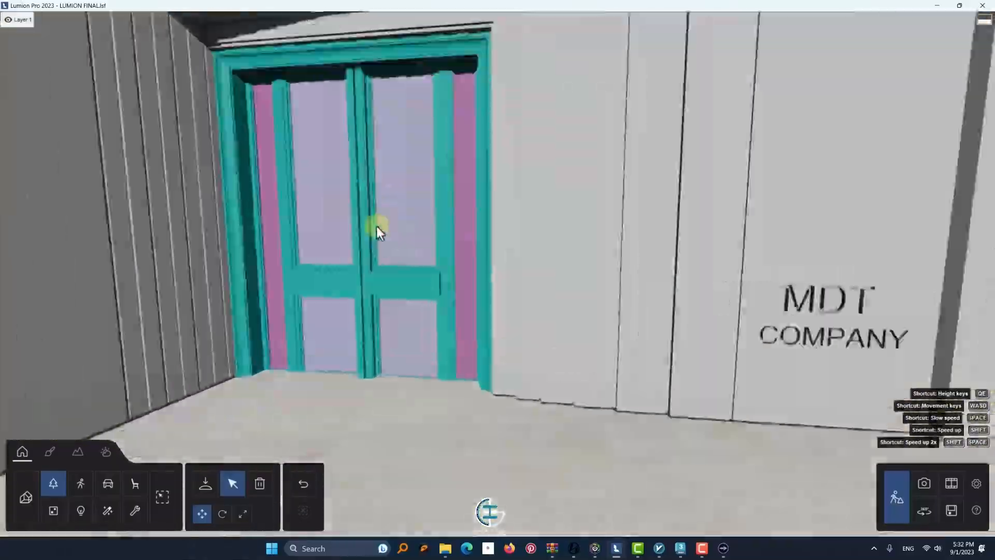
key(s)
click(50, 451)
click(217, 273)
key(e)
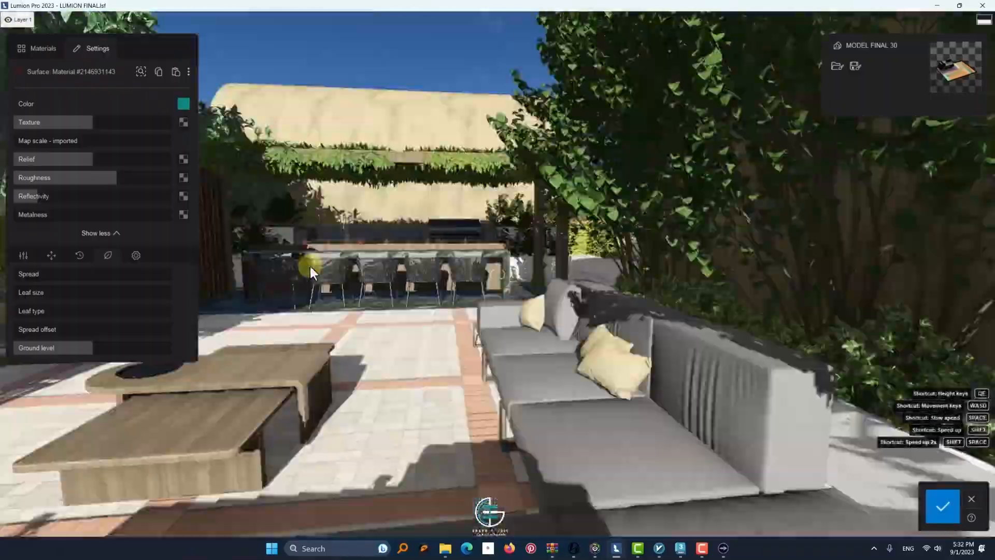
key(w)
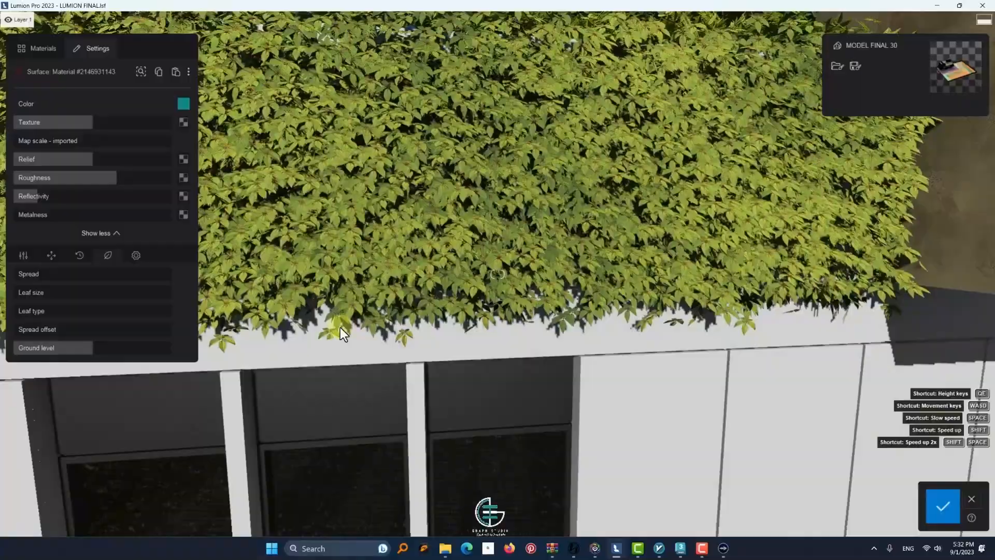
click(353, 384)
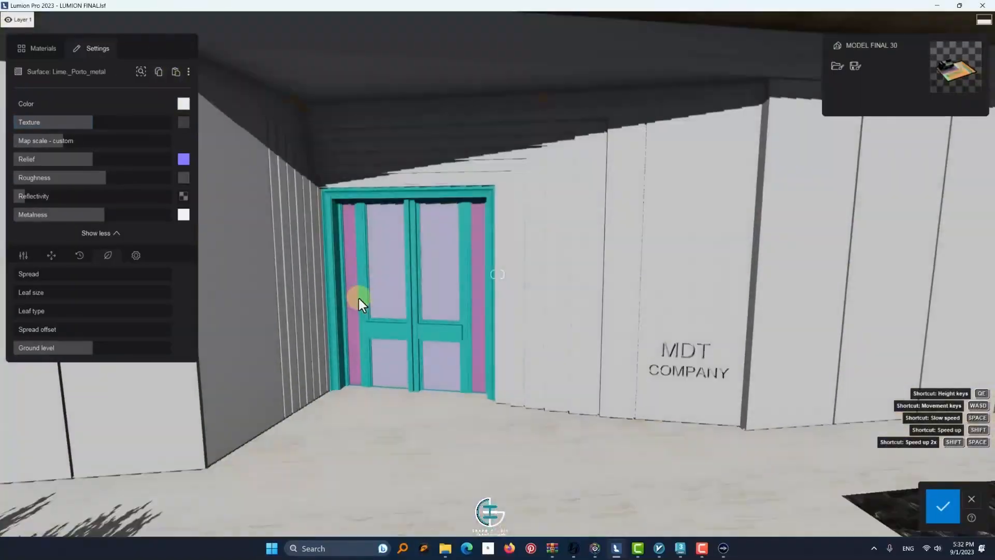
click(319, 245)
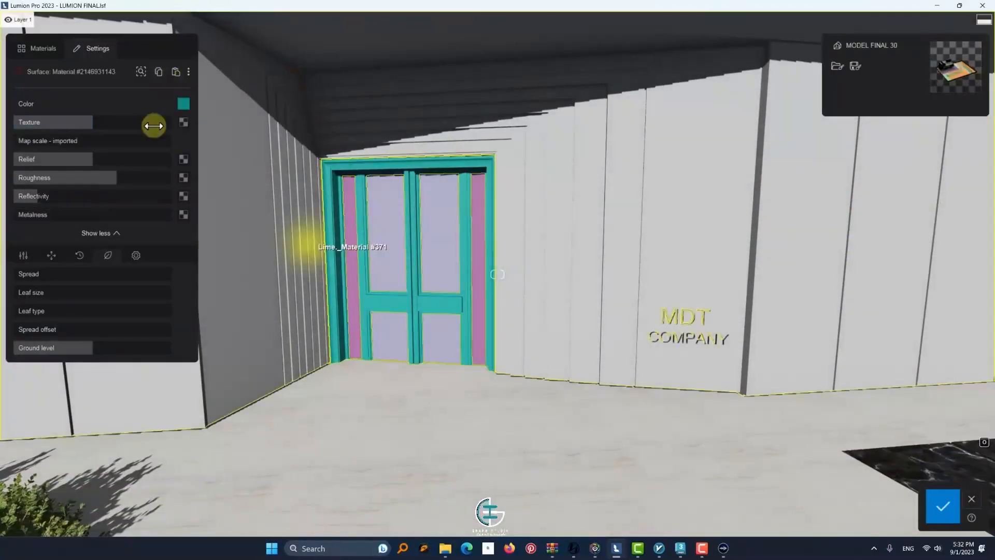
click(176, 71)
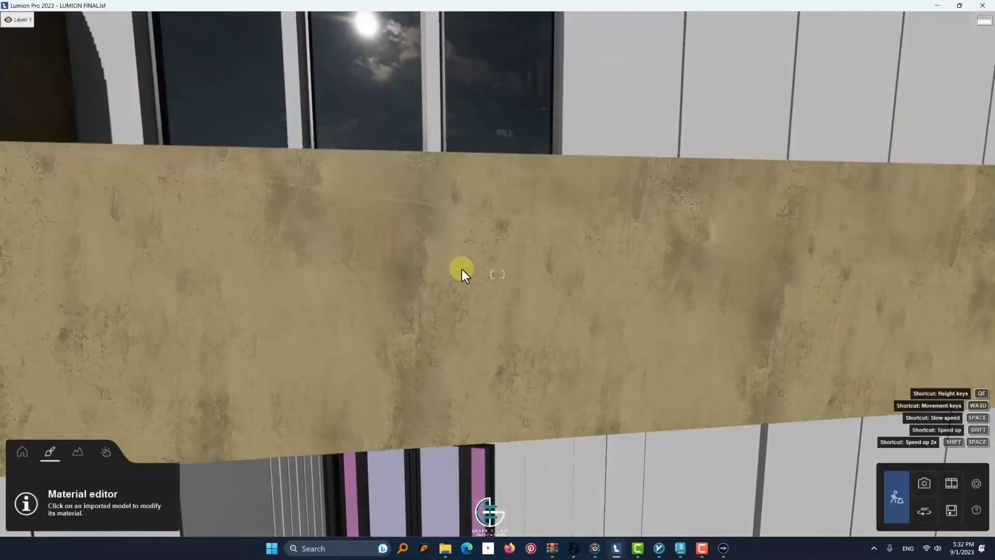
Copy the Lime._Material #26 glass from the upper windows and paste it onto the pink side strips of the entrance door
click(499, 166)
click(158, 73)
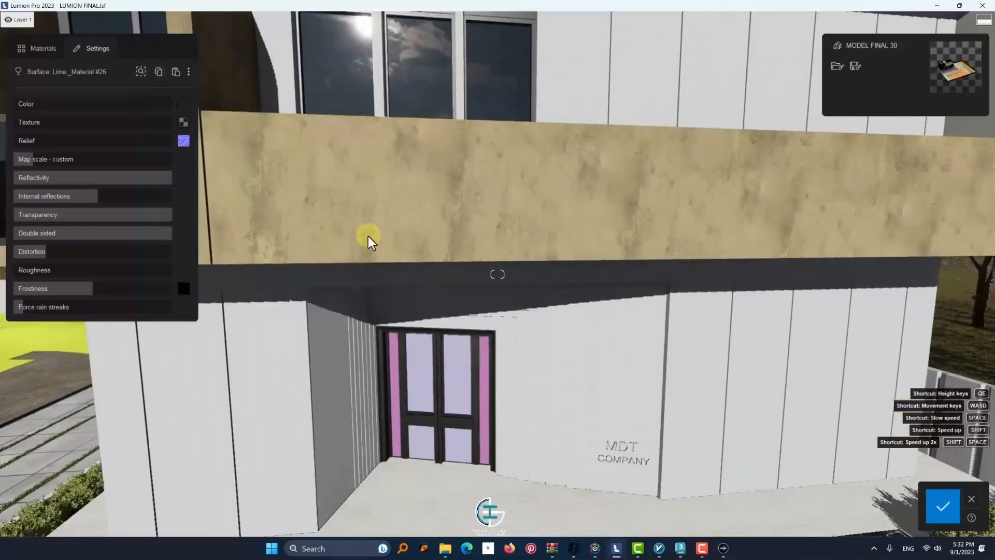
click(473, 296)
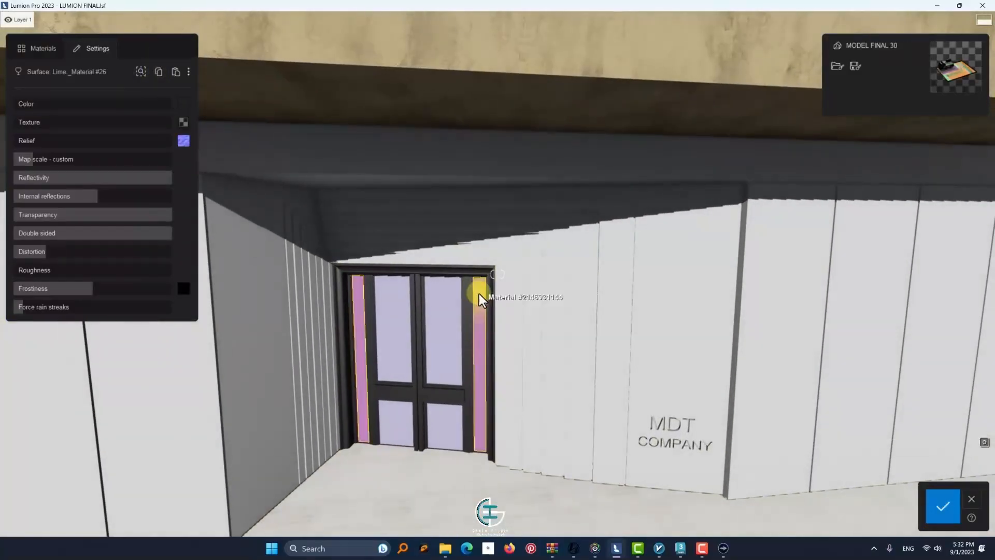
click(479, 294)
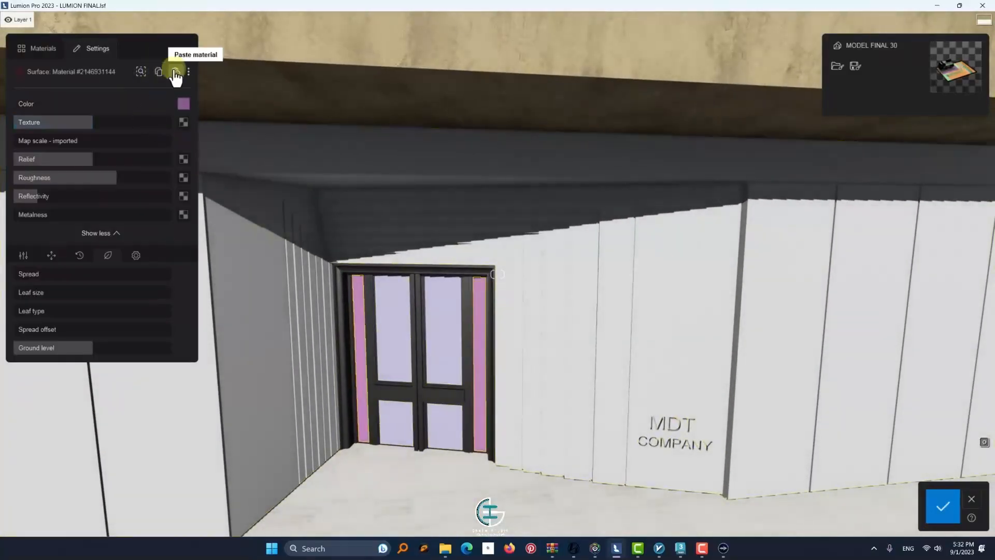
click(176, 71)
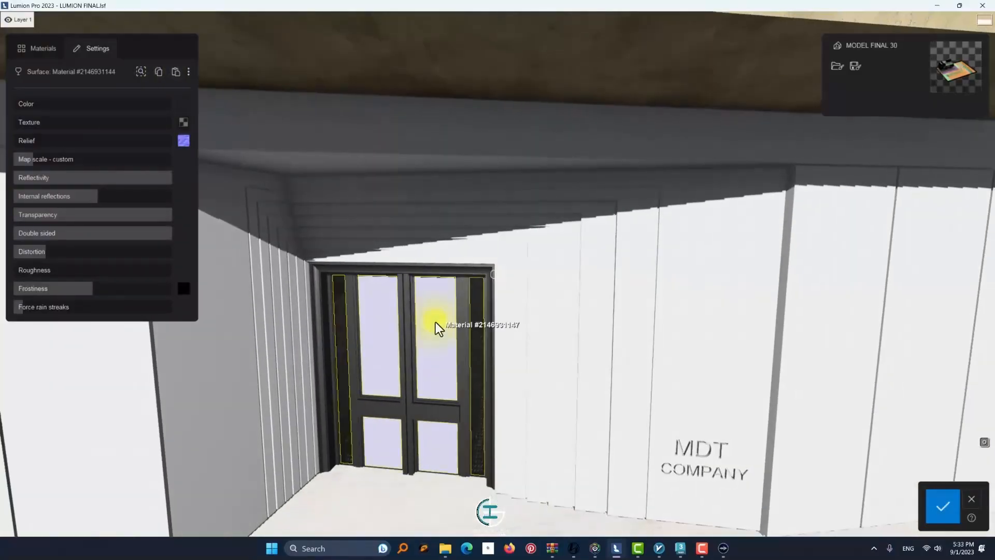
Select the lilac panels of the entrance door and open the wood category of the material library
click(436, 322)
click(37, 48)
click(109, 188)
Try finishes from the flooring and aged wood collections on the entrance door panels
click(34, 245)
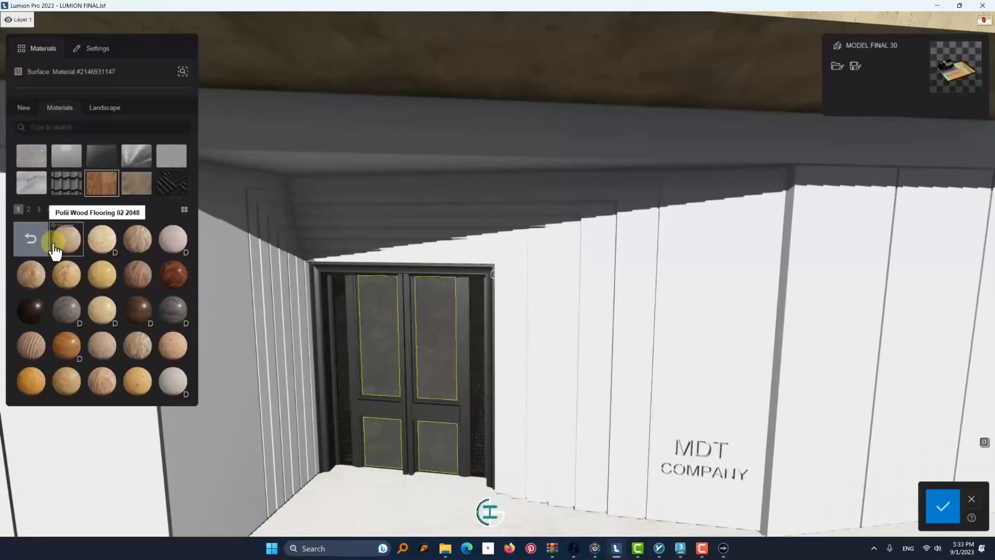
click(38, 243)
click(61, 246)
click(102, 254)
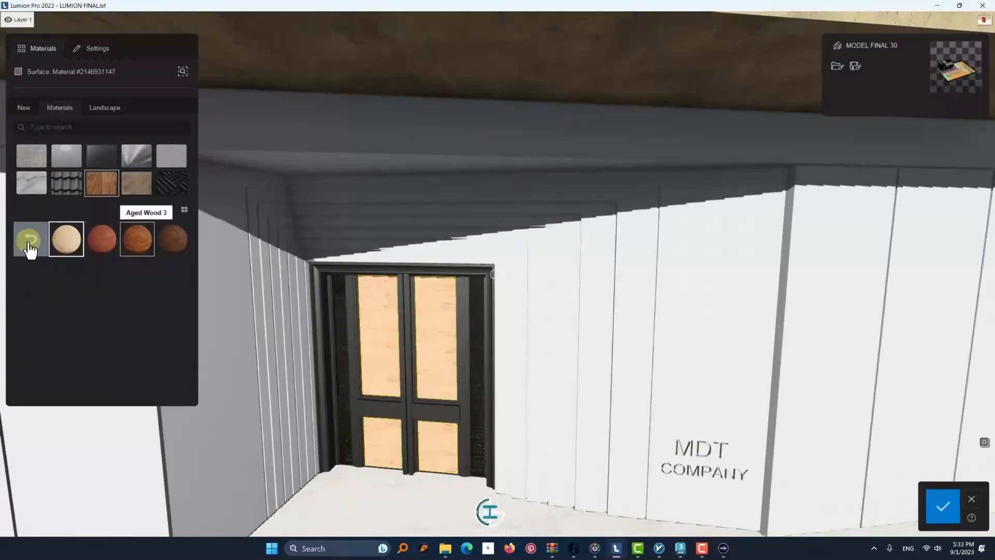
click(29, 249)
click(73, 243)
click(36, 254)
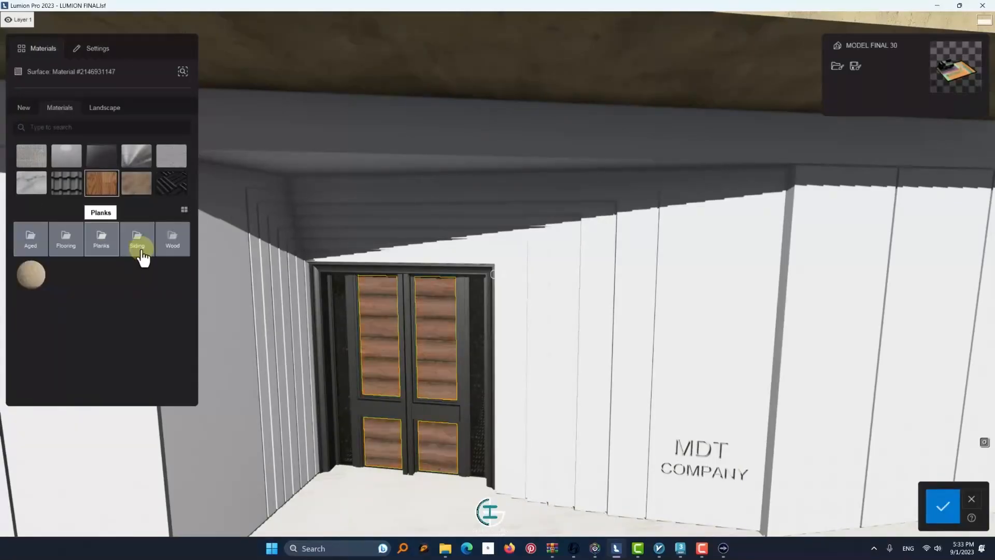
Apply the Wood 038 1024 material to the entrance door panels and adjust its pitch so the grain runs vertically
click(139, 247)
click(27, 210)
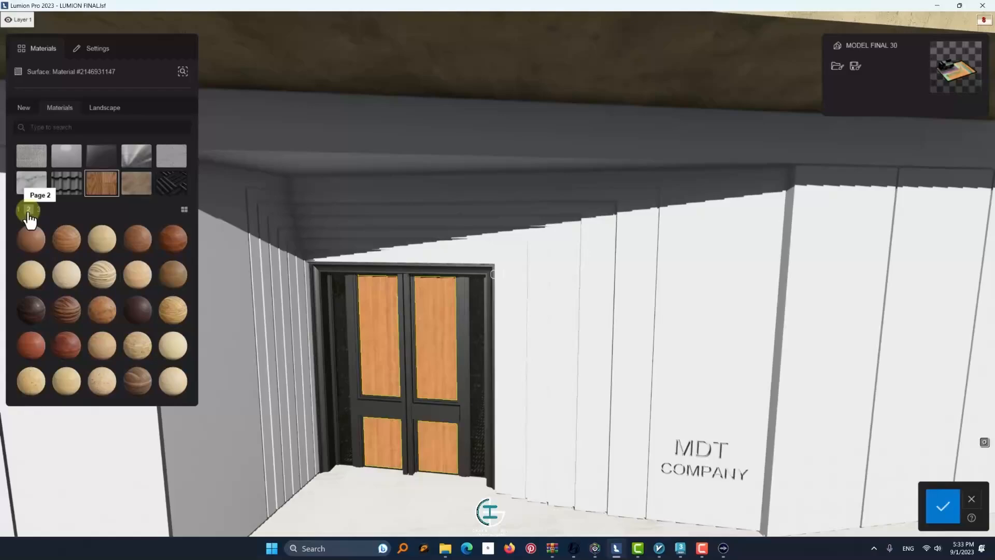
click(80, 320)
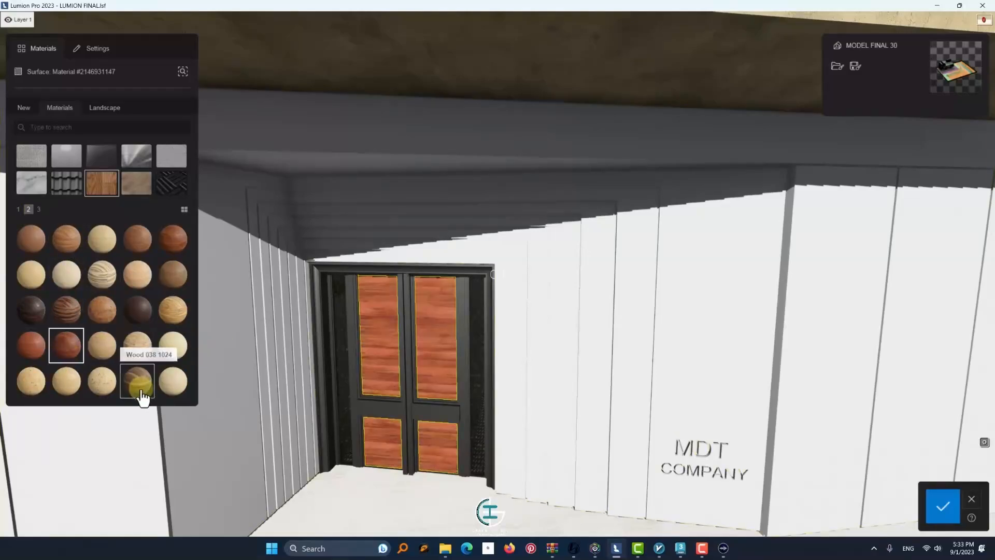
click(174, 283)
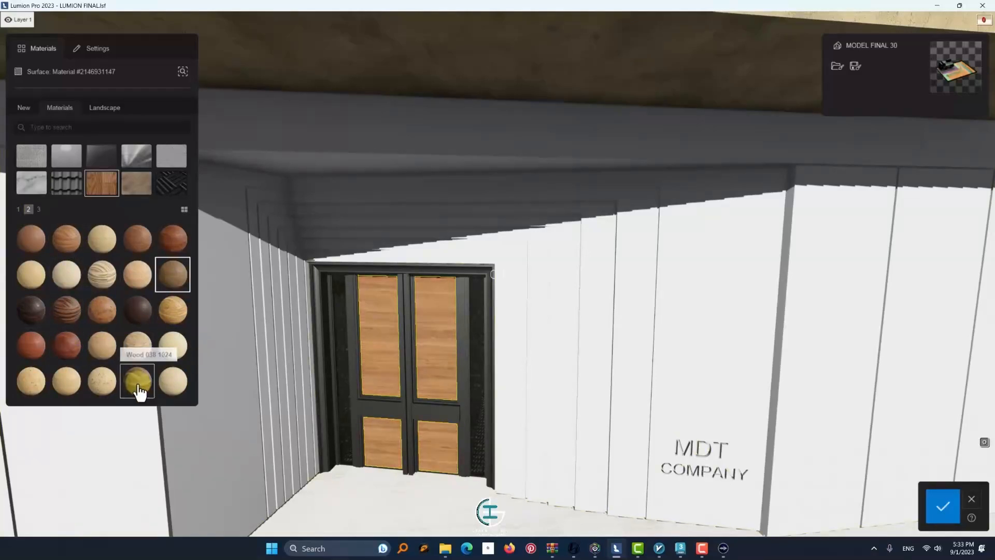
click(139, 386)
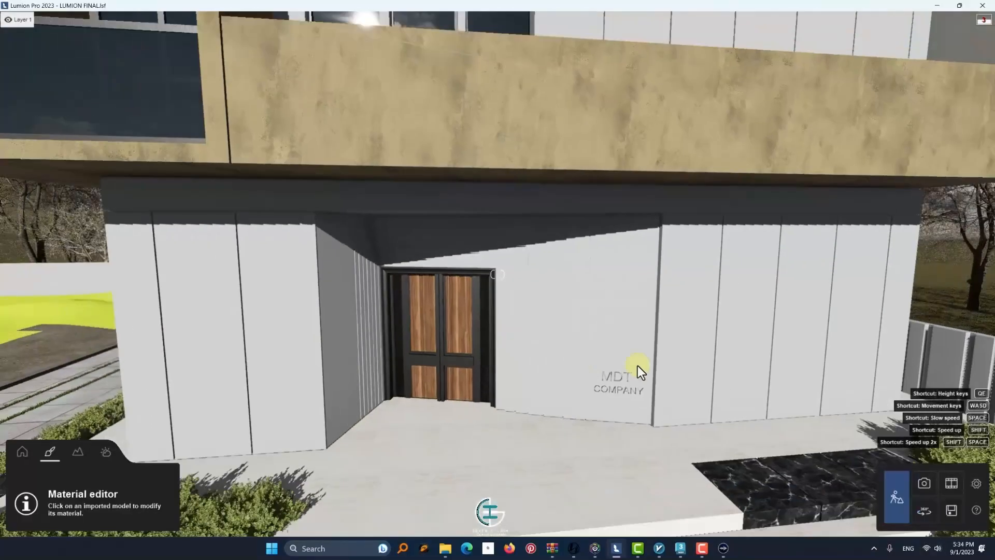
Give the MDT COMPANY sign letters a Standard material with maximum emissive strength and full texture
scroll(633, 371, up, 10)
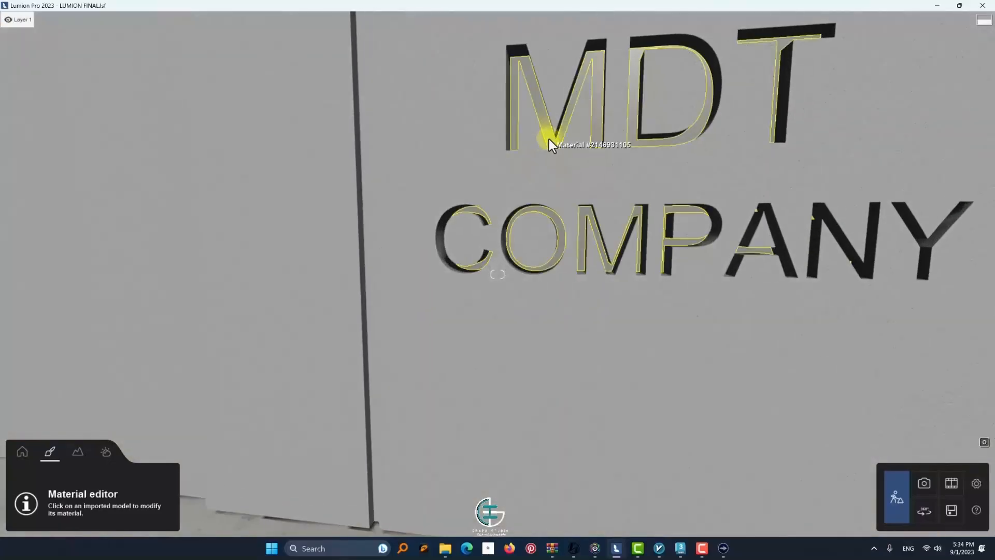
click(549, 138)
click(36, 48)
click(24, 107)
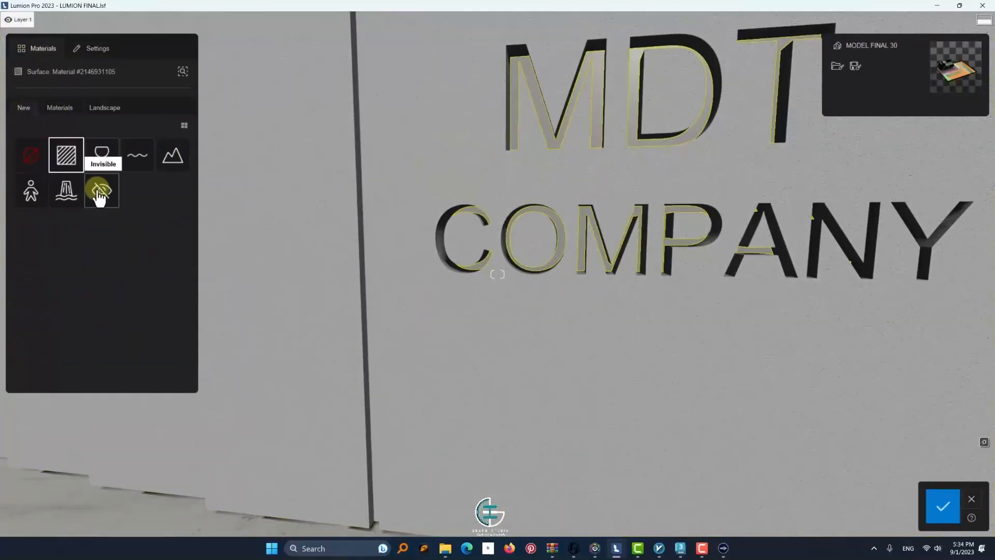
click(66, 155)
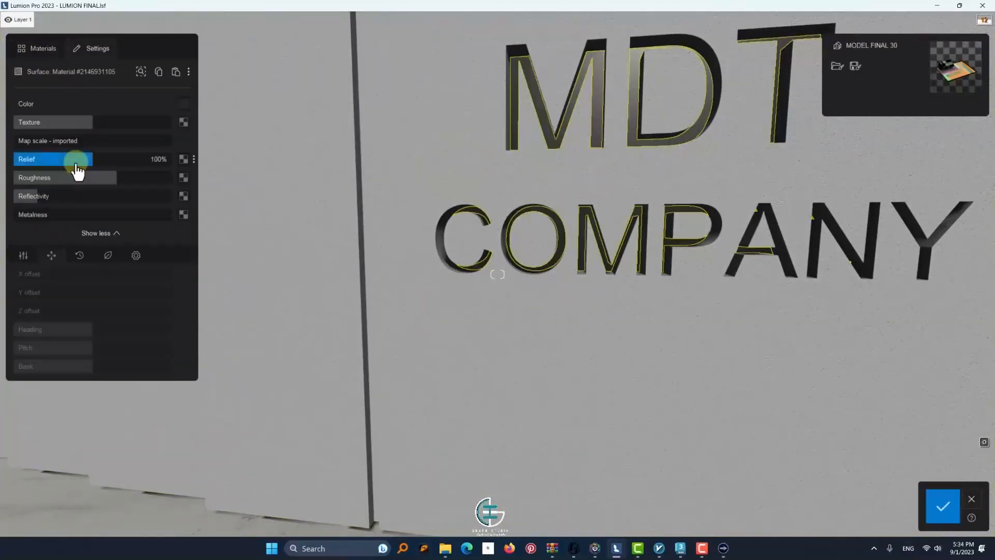
click(23, 255)
drag(18, 272, 244, 290)
mouse_move(422, 215)
right_down()
mouse_move(154, 250)
mouse_move(441, 214)
right_up()
drag(92, 121, 256, 129)
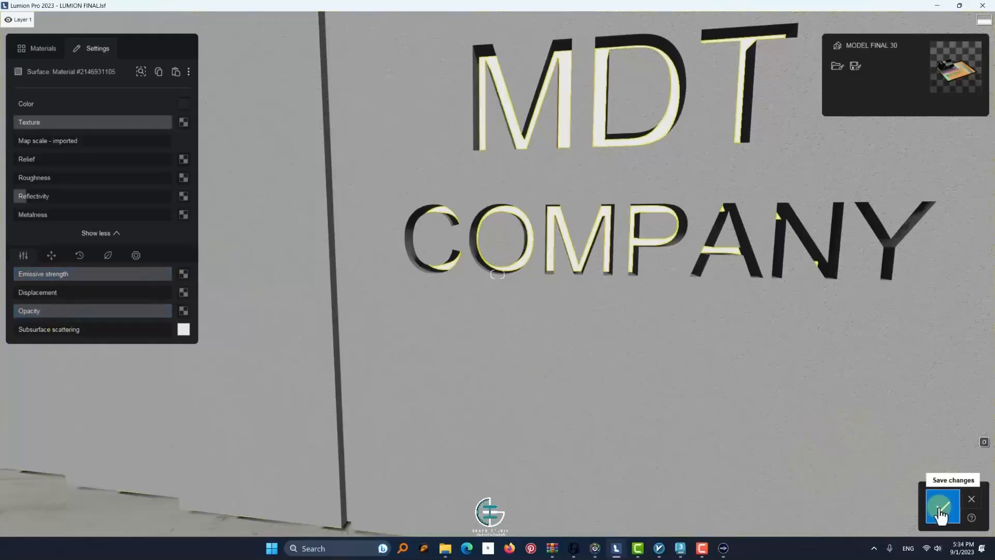
Switch Real Skies off to check the glow of the MDT COMPANY sign in the dark, and switch it back on
click(104, 454)
click(78, 519)
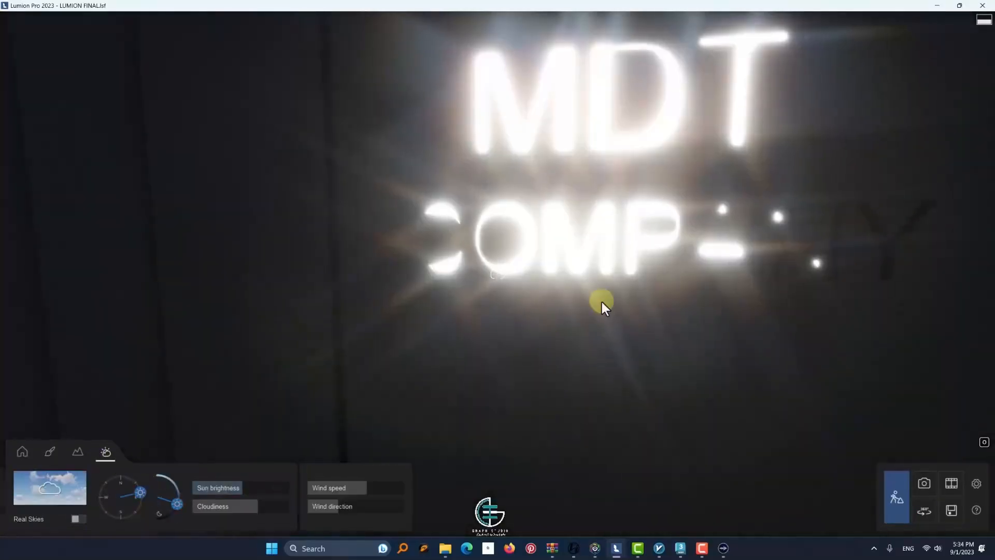
scroll(602, 301, down, 5)
scroll(601, 300, down, 2)
right_drag(601, 300, 452, 269)
scroll(452, 269, up, 4)
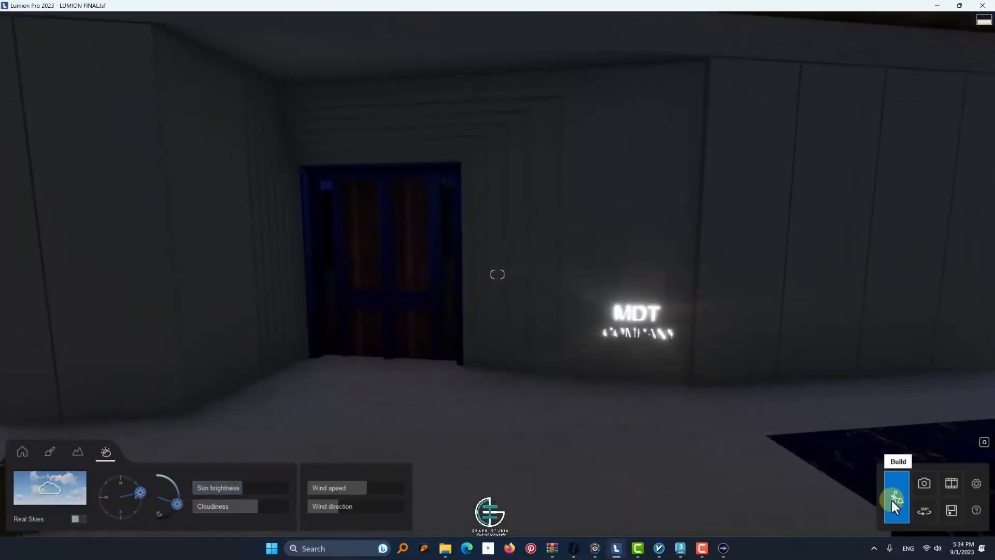
click(82, 519)
Select a Joy Perfume Tree 001 on the roof terrace and adjust its green selection hue, saturation and range for lighter foliage
scroll(435, 303, down, 6)
right_drag(436, 303, 551, 104)
right_drag(559, 158, 588, 135)
click(50, 451)
key(w)
right_drag(582, 196, 378, 270)
click(23, 451)
click(399, 232)
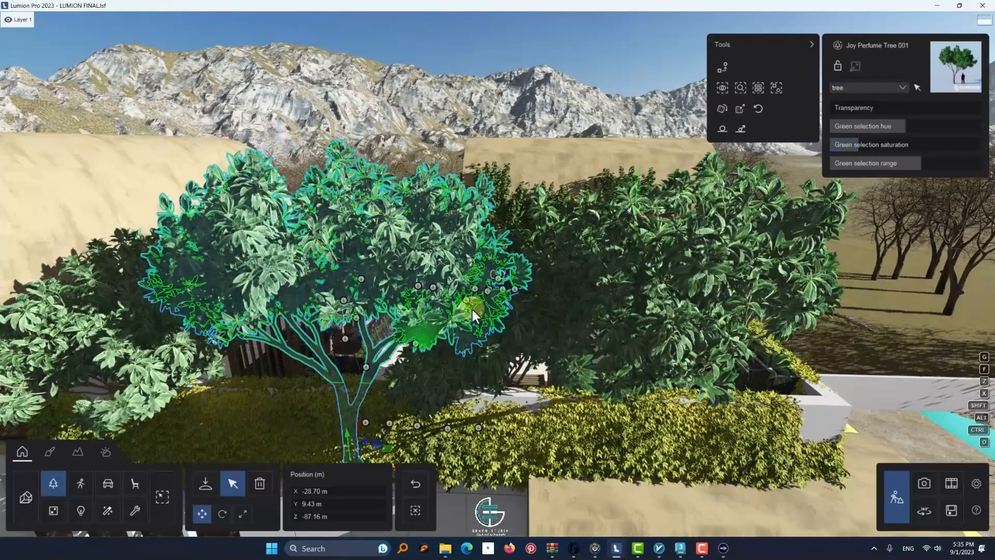
key(w)
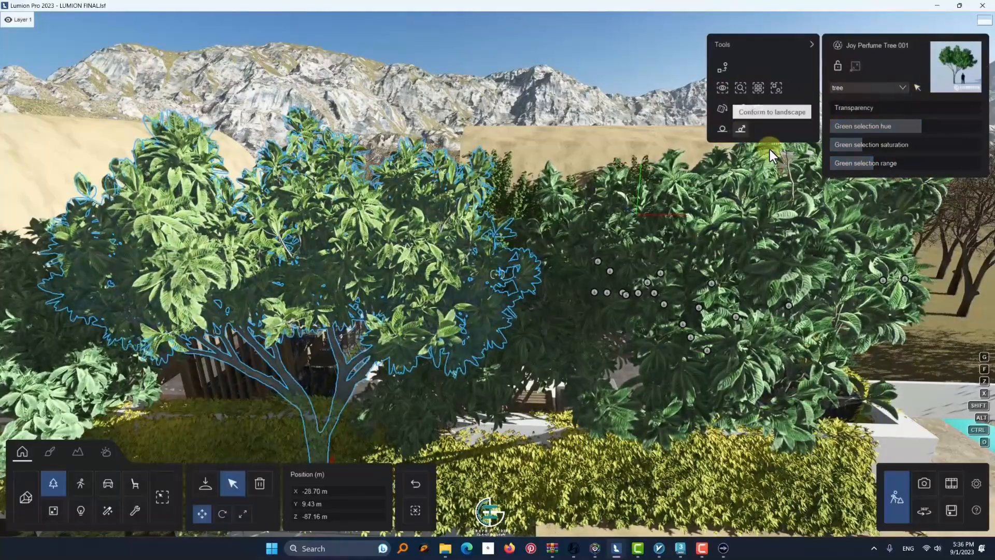
Extend the selection to all four identical Joy Perfume Trees and set their green selection hue to 23%
ctrl+click(674, 263)
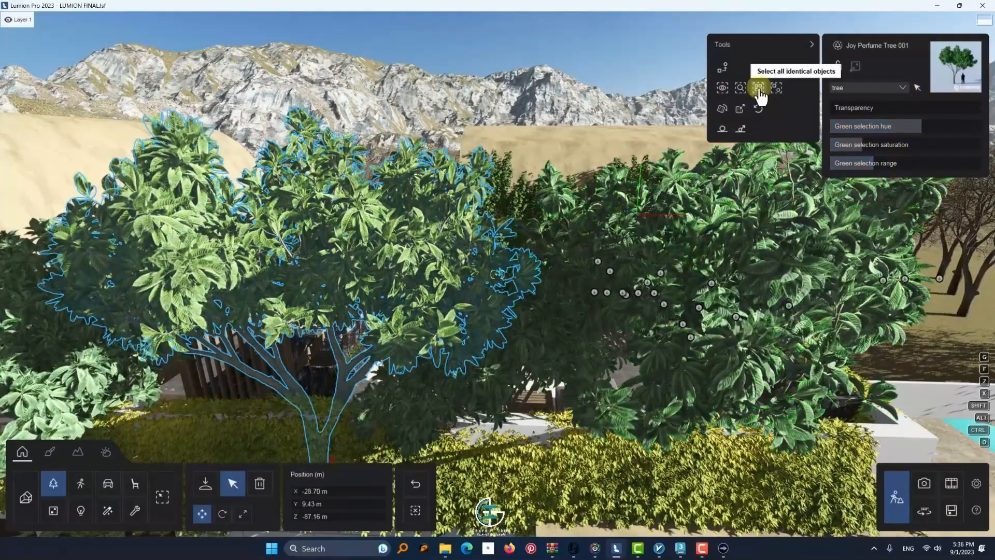
click(758, 87)
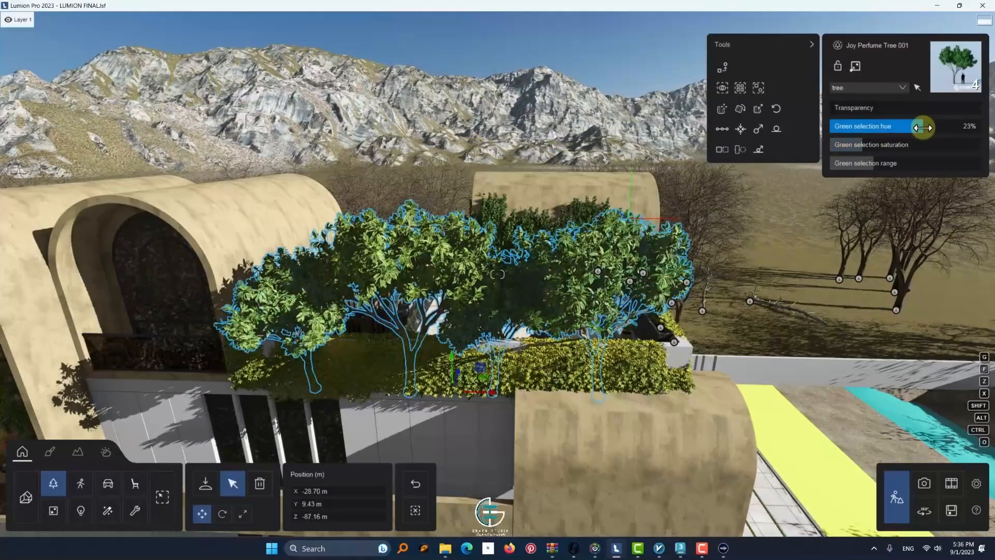
key(d)
right_drag(564, 200, 442, 192)
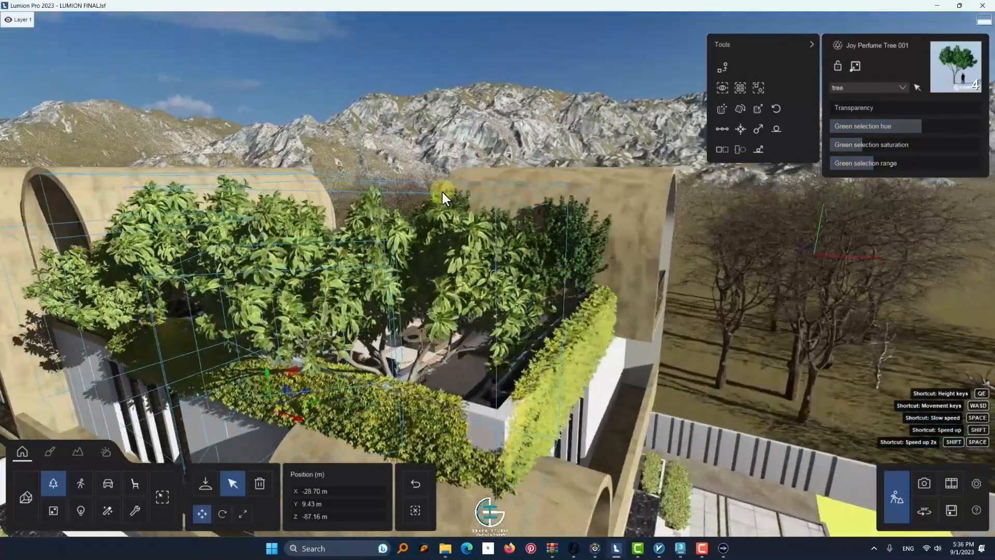
Open the foliage settings of the roof terrace hedge material and lower its leaf type to a darker green ivy
right_drag(496, 229, 387, 224)
scroll(386, 224, down, 3)
scroll(384, 411, up, 4)
middle_drag(384, 412, 383, 317)
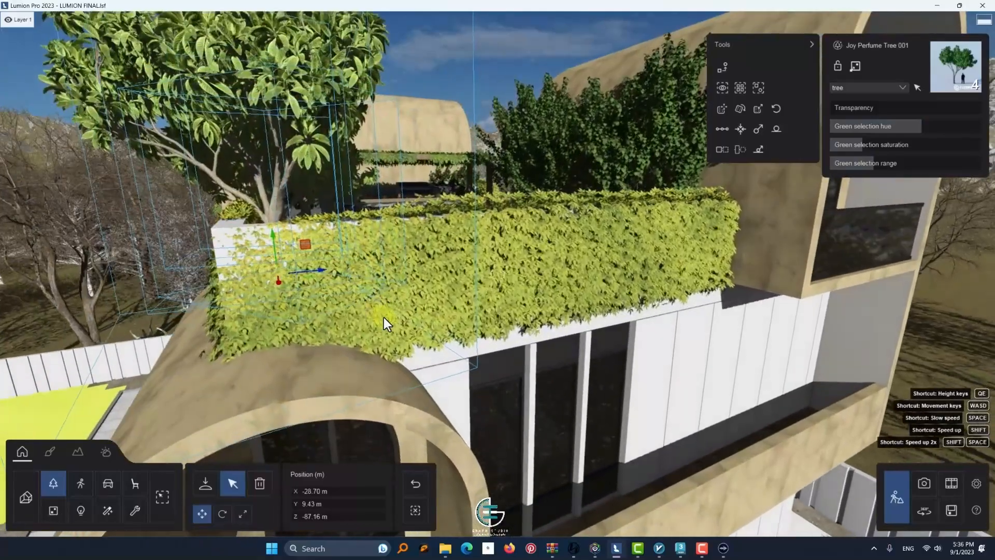
click(50, 452)
click(286, 287)
click(108, 255)
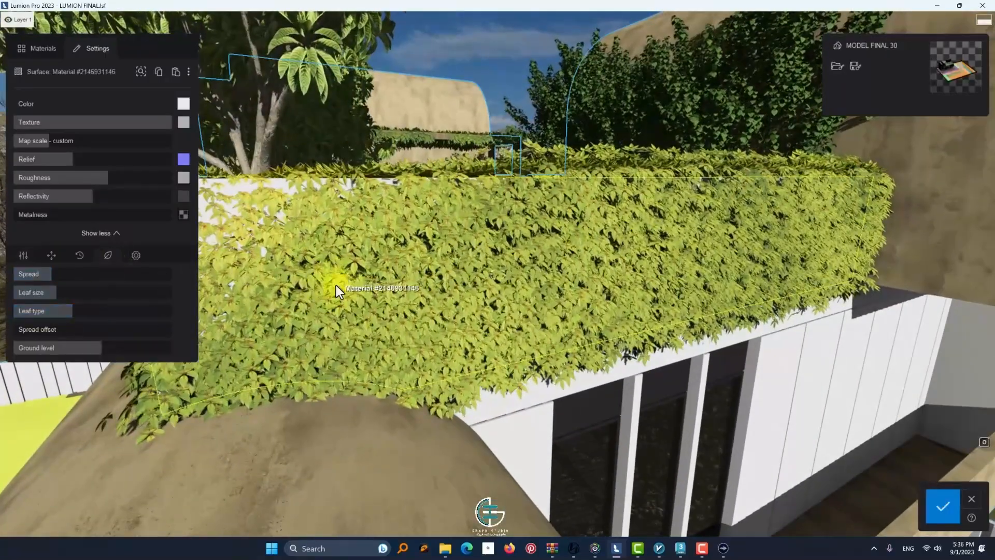
drag(59, 313, 30, 316)
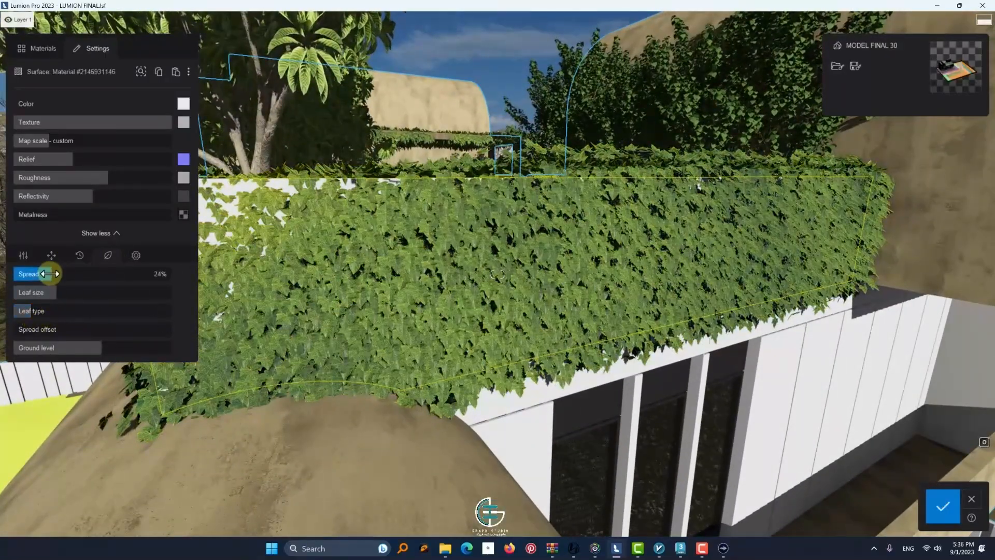
Reduce the ivy hedge's leaf size and raise its spread slightly above 24%
drag(51, 274, 38, 292)
mouse_move(101, 347)
mouse_down()
mouse_move(92, 347)
mouse_move(101, 348)
mouse_up()
key(s)
right_drag(331, 301, 363, 290)
drag(42, 281, 62, 279)
key(s)
Inspect the ivy hedge around the terrace and readjust the foliage ground level of its material
right_drag(313, 286, 196, 228)
key(d)
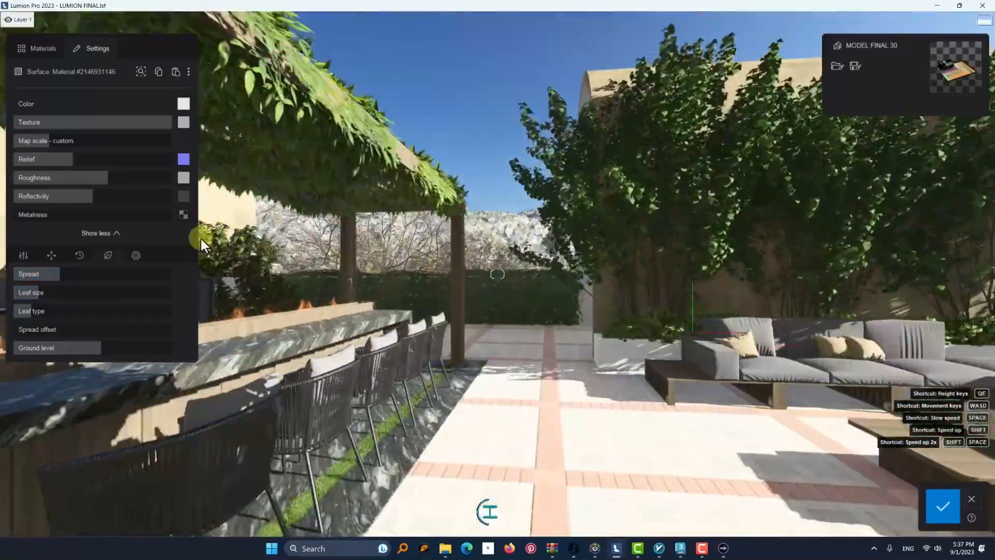
key(w)
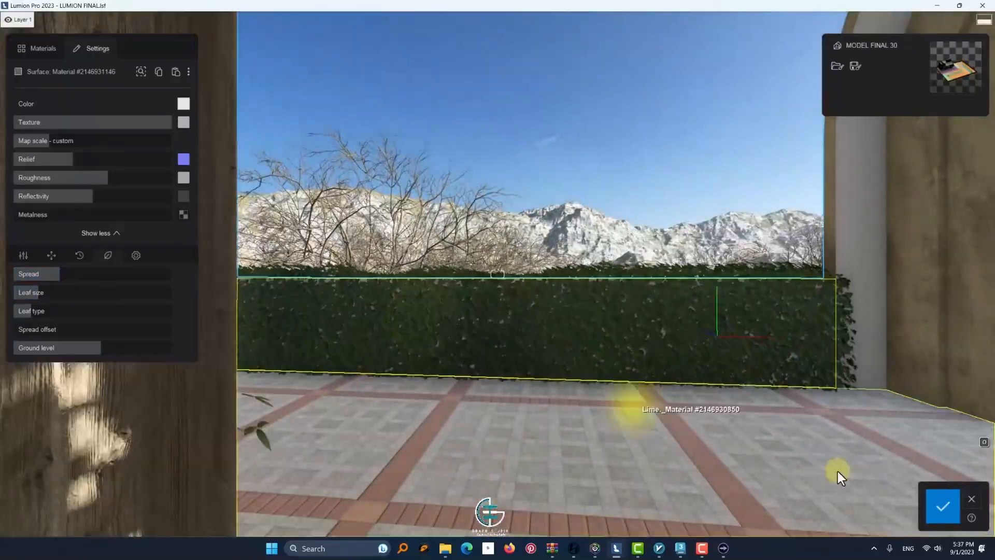
key(w)
right_drag(553, 299, 311, 321)
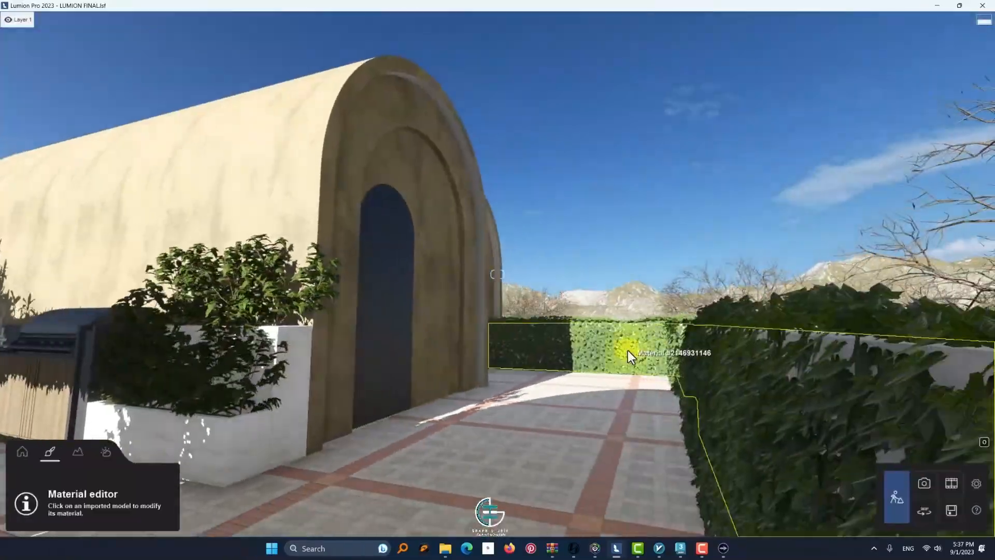
click(627, 350)
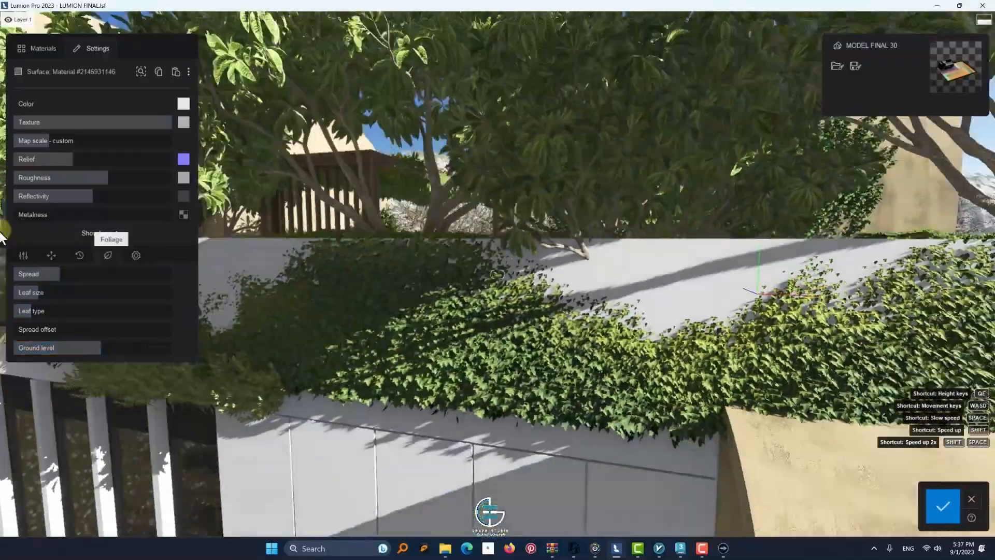
drag(97, 348, 101, 353)
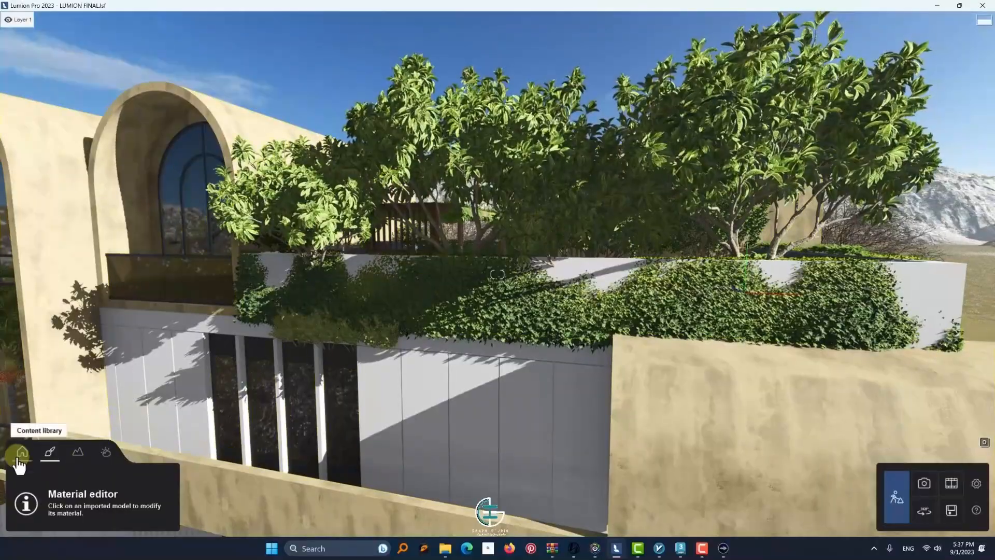
Nudge a Joy Perfume Tree 001 behind the parapet and reposition the Plant 005 overhanging the facade
click(607, 212)
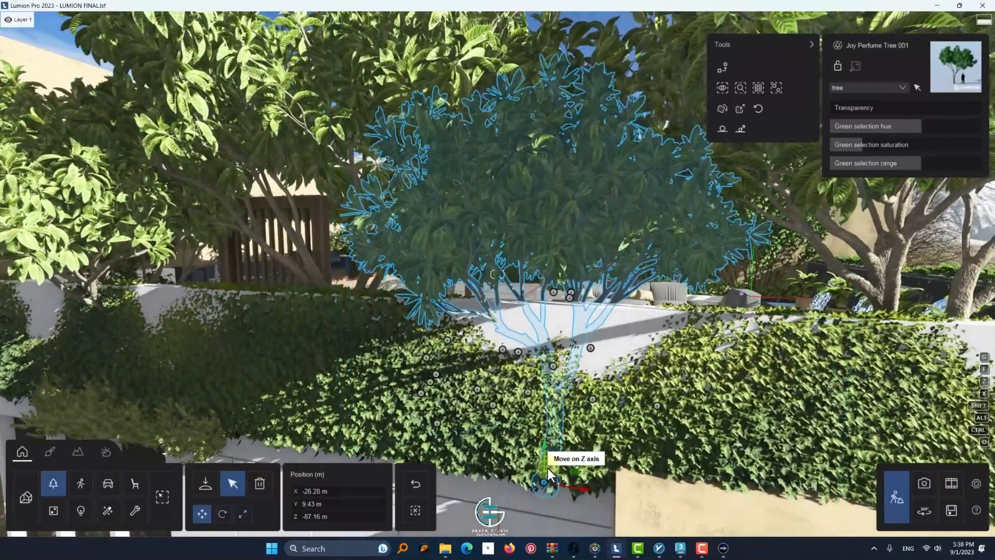
drag(548, 468, 561, 453)
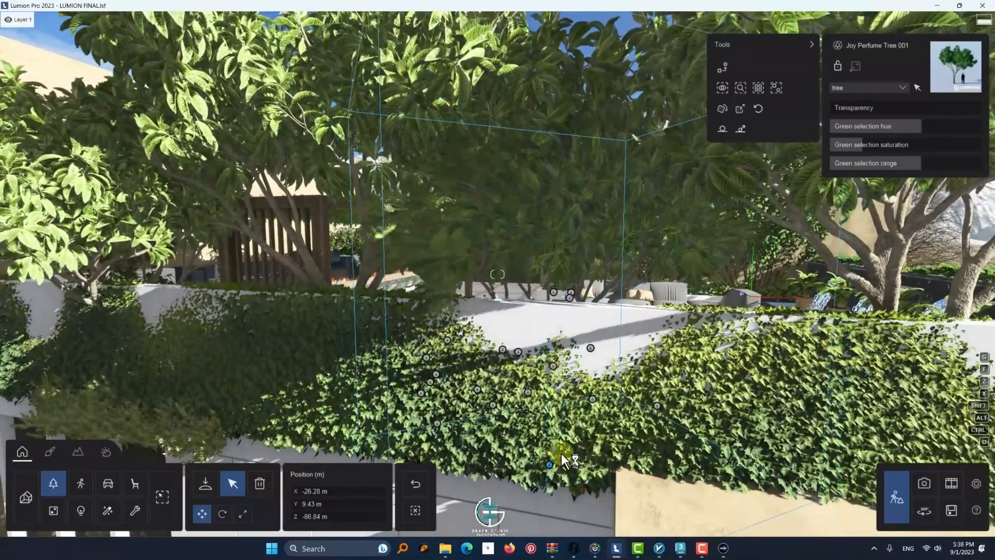
click(155, 413)
drag(174, 399, 199, 403)
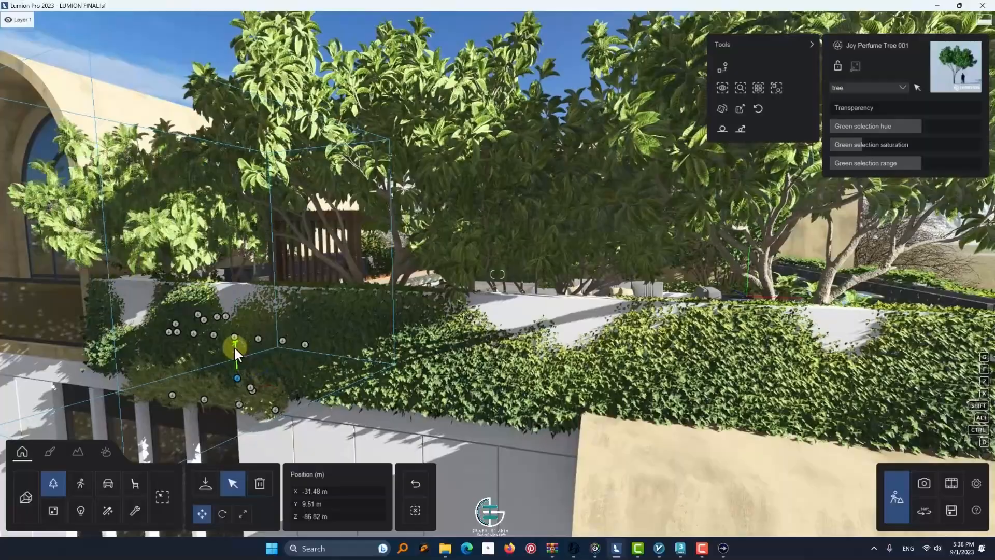
click(231, 399)
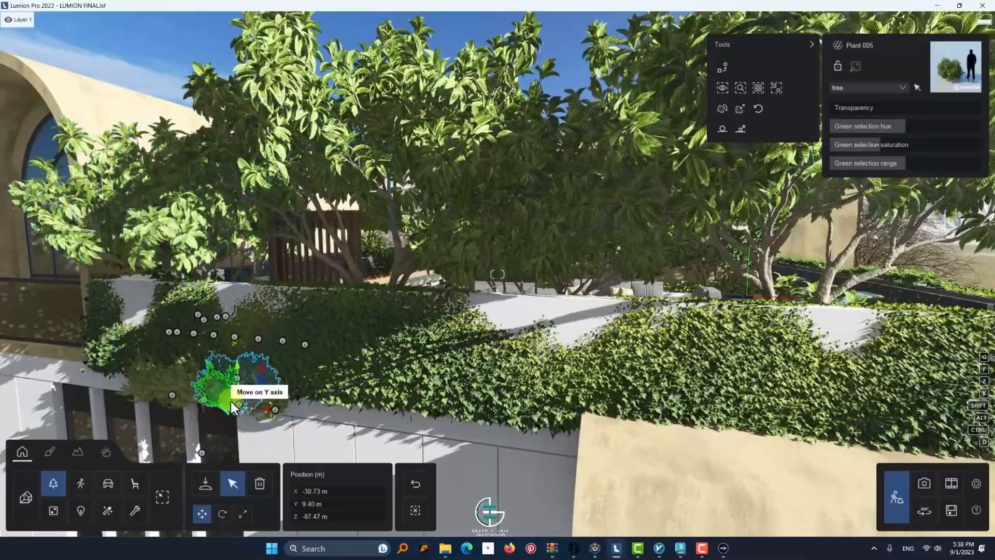
Delete the Plant 005 hanging over the facade below the terrace parapet
key(w)
right_drag(271, 340, 333, 326)
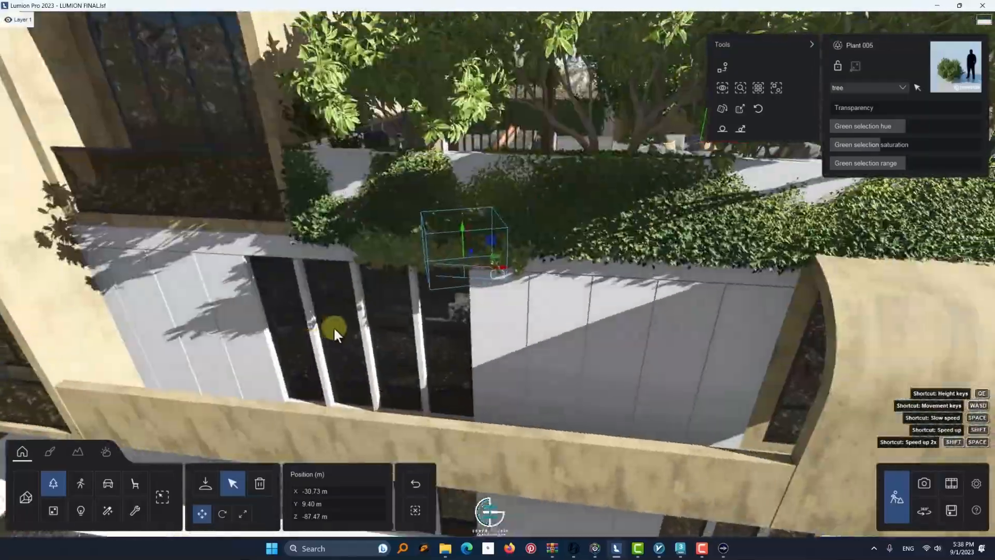
key(Delete)
click(496, 272)
Select the plain green floor of the grey-walled room for material editing and open the stone material category
right_drag(669, 315, 429, 287)
key(w)
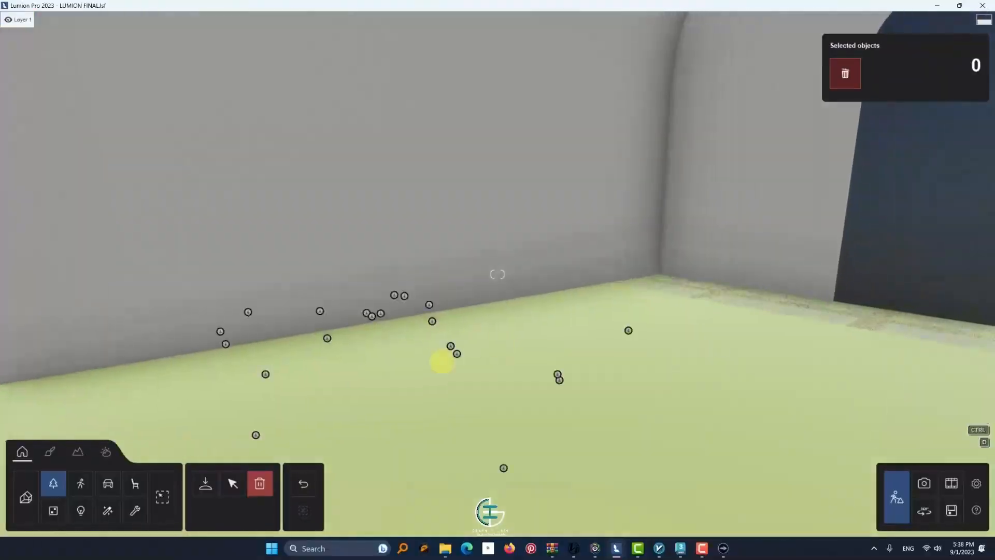
click(50, 451)
click(292, 305)
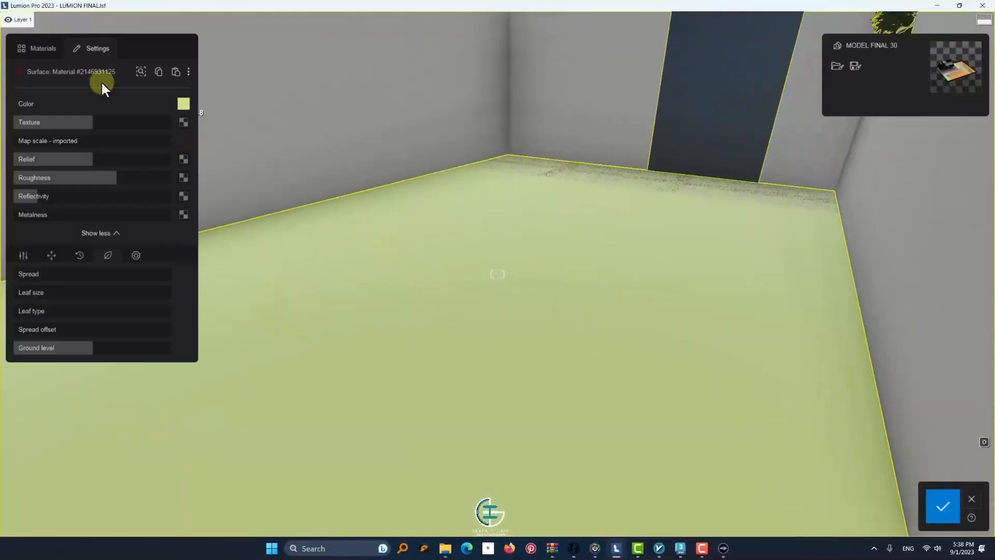
click(42, 49)
click(63, 108)
click(34, 184)
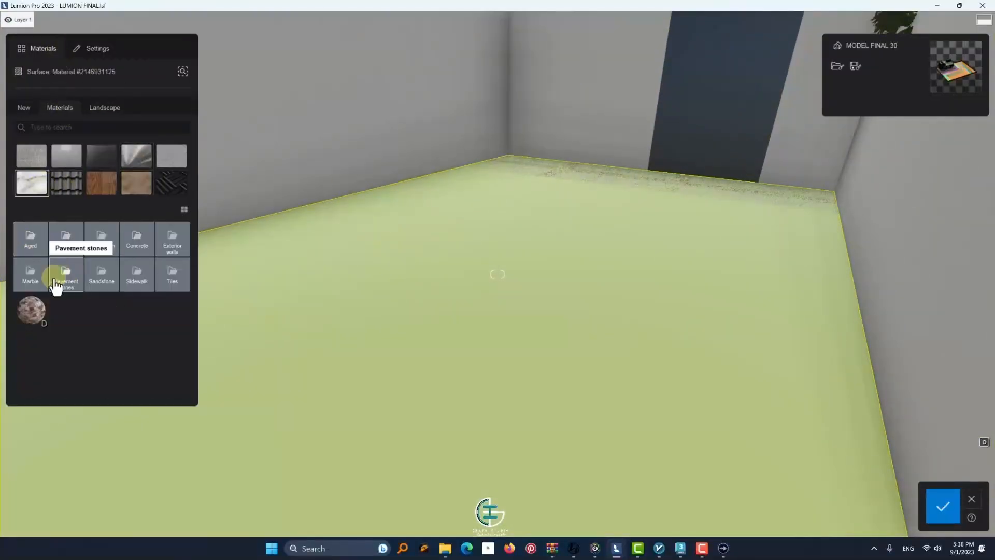
Compare marble finishes on the room floor, apply the dark blue marble and adjust its map scale
click(42, 291)
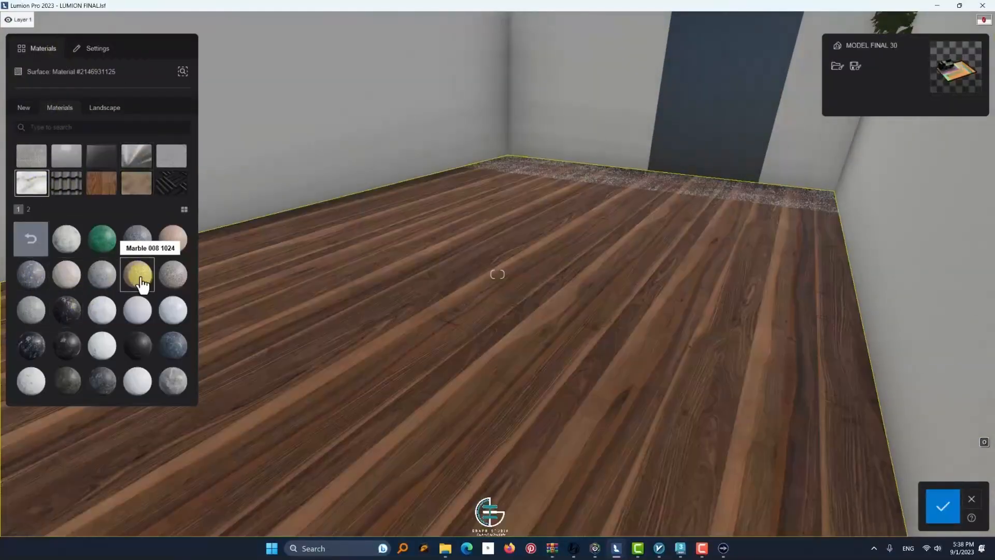
click(170, 243)
click(173, 310)
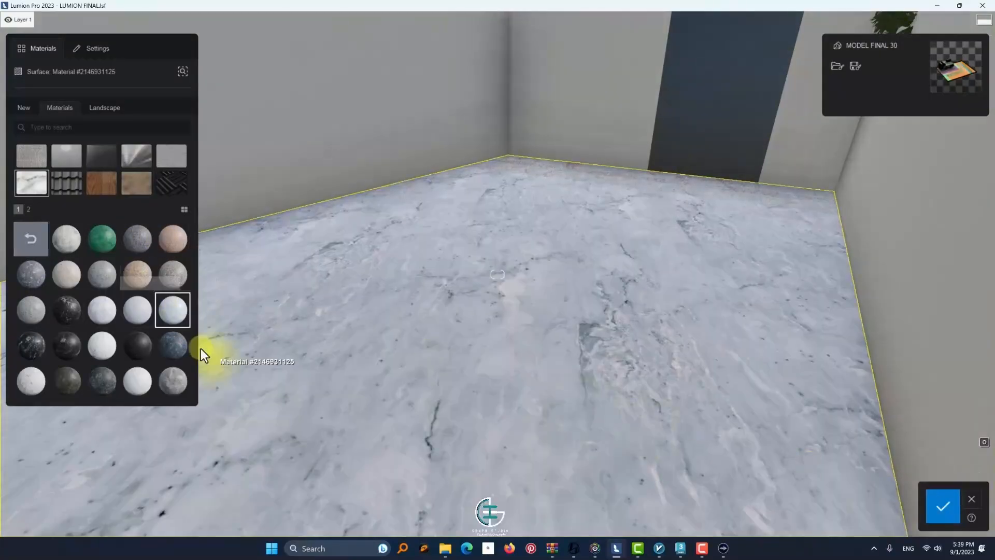
double_click(178, 356)
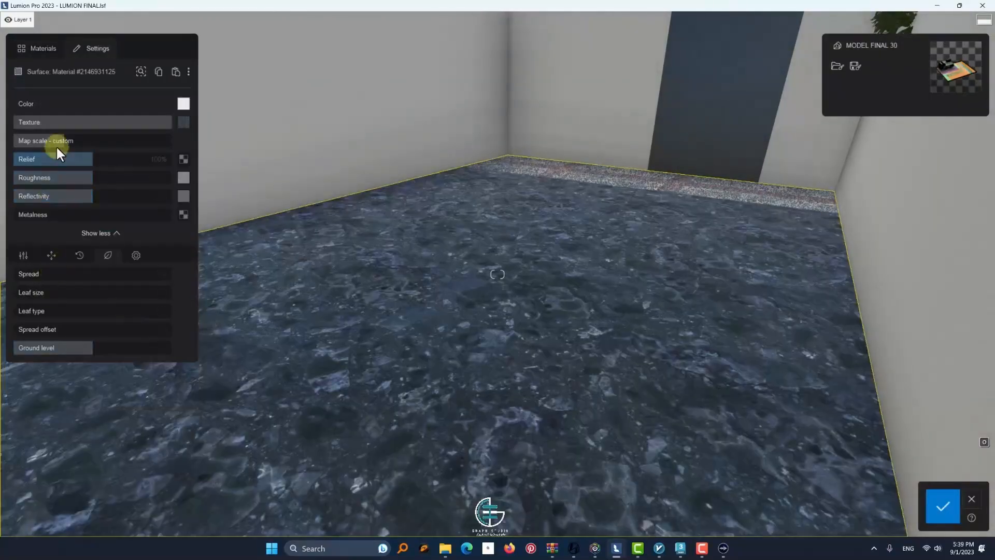
click(55, 144)
right_drag(614, 365, 707, 53)
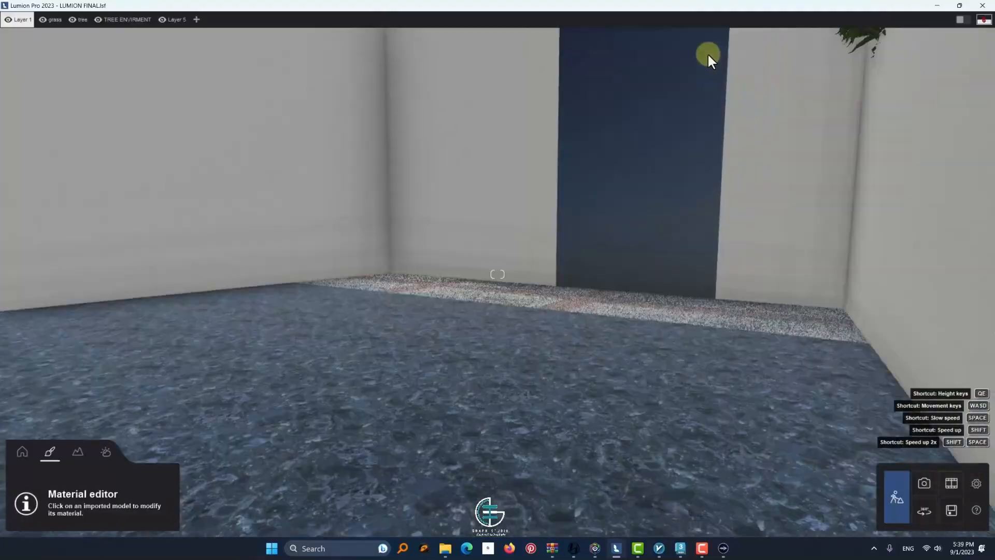
Copy the plaster material of the arched terrace wall onto the grey strip framing the arch
key(s)
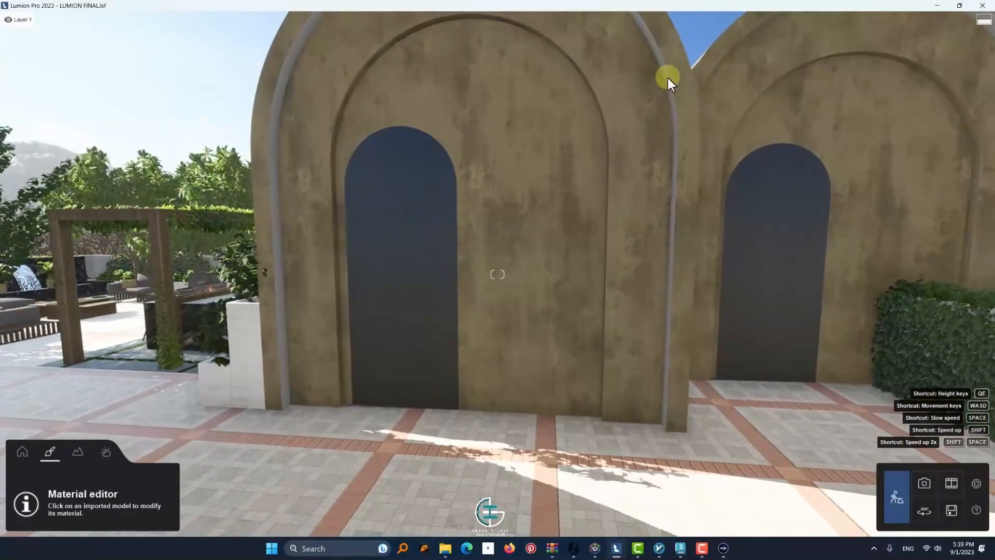
click(668, 78)
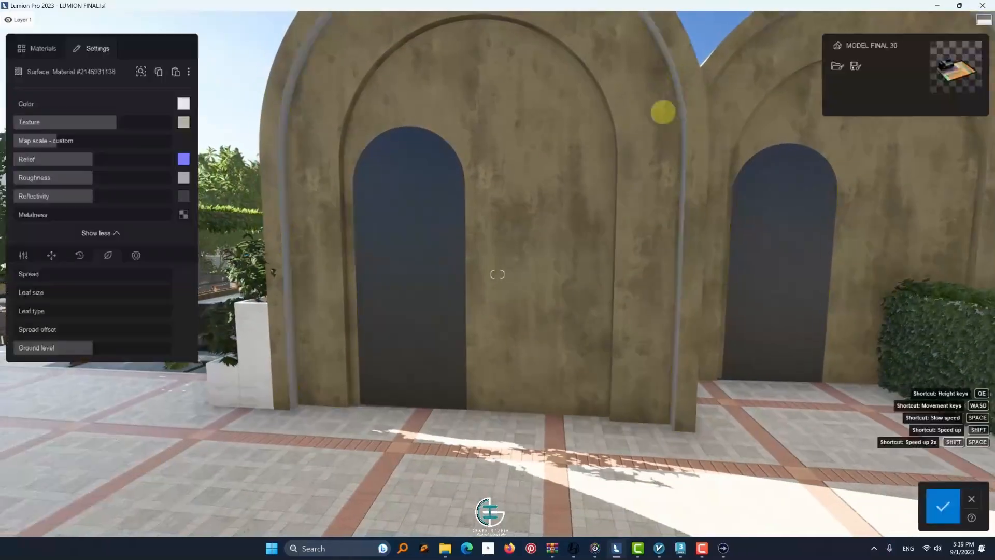
right_drag(661, 110, 727, 94)
key(w)
key(q)
click(368, 158)
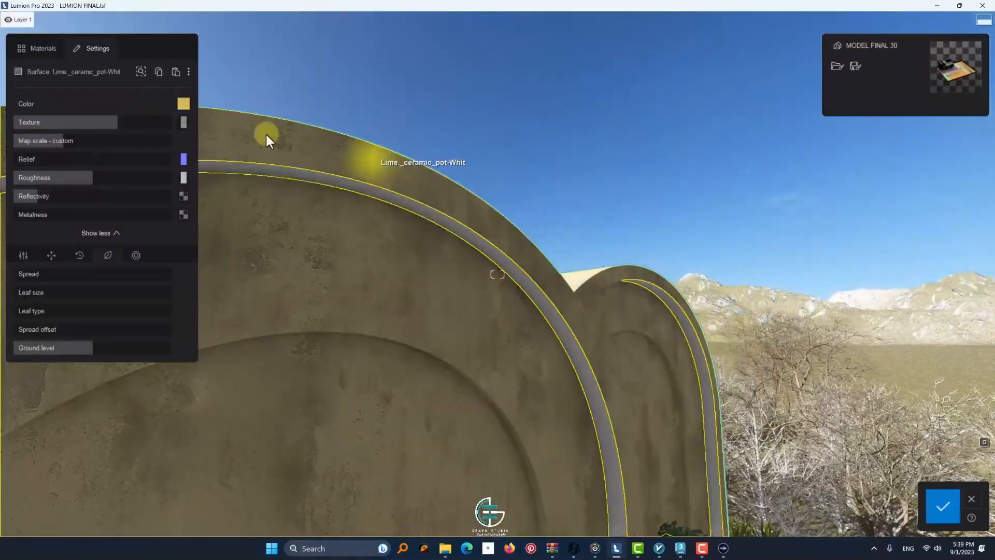
click(174, 75)
Reduce the map scale of the arch strip's plaster material below 2.0 m for a finer texture
key(w)
right_drag(371, 306, 387, 278)
key(s)
key(w)
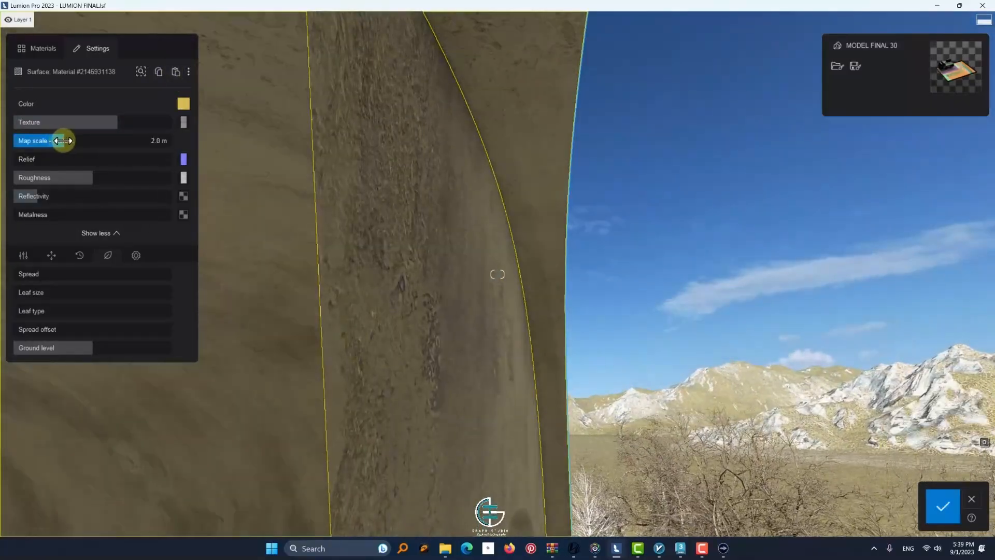
key(s)
drag(67, 142, 55, 143)
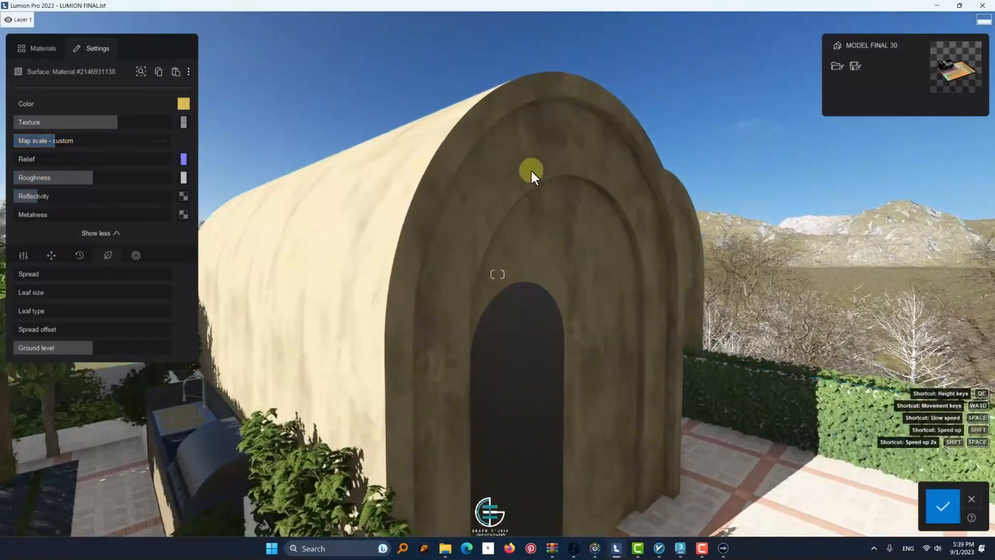
key(w)
right_drag(530, 171, 580, 148)
drag(50, 143, 51, 142)
Mute the arch strip's colour to a tan, set its texture to 69% and save the material changes
key(w)
right_drag(226, 102, 238, 86)
key(s)
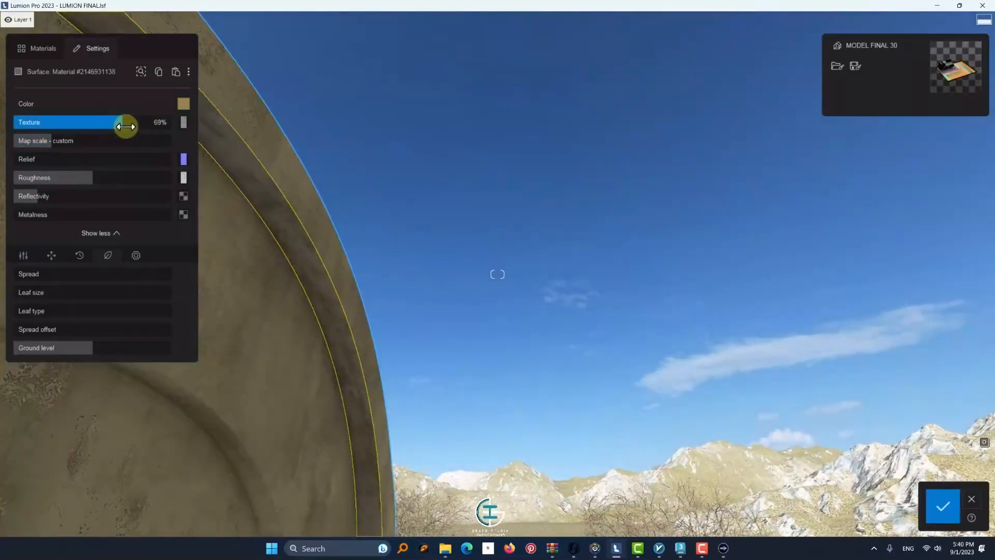
key(s)
click(942, 506)
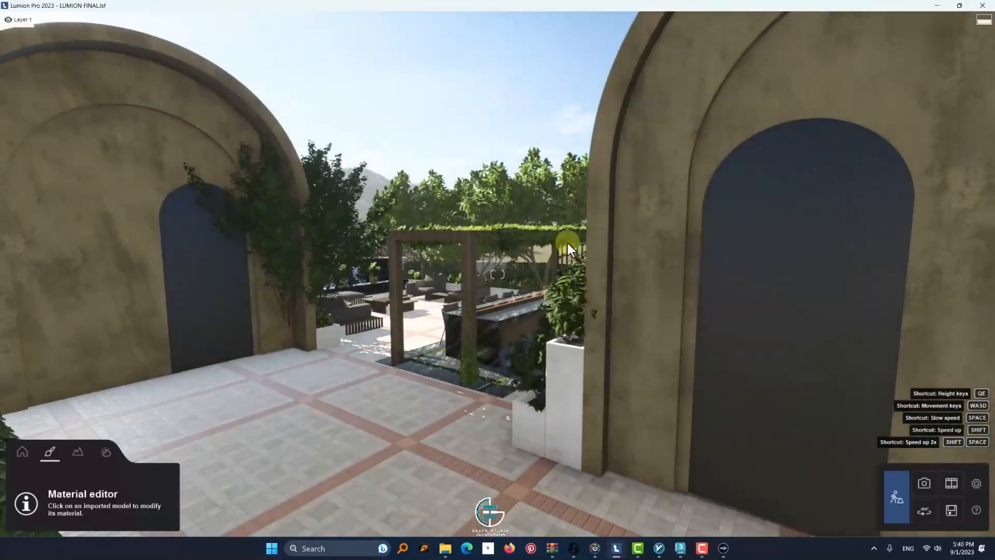
Select the large Shrub 013 in the planter beside the arched terrace wall and shift it slightly
key(w)
right_drag(567, 243, 250, 176)
key(q)
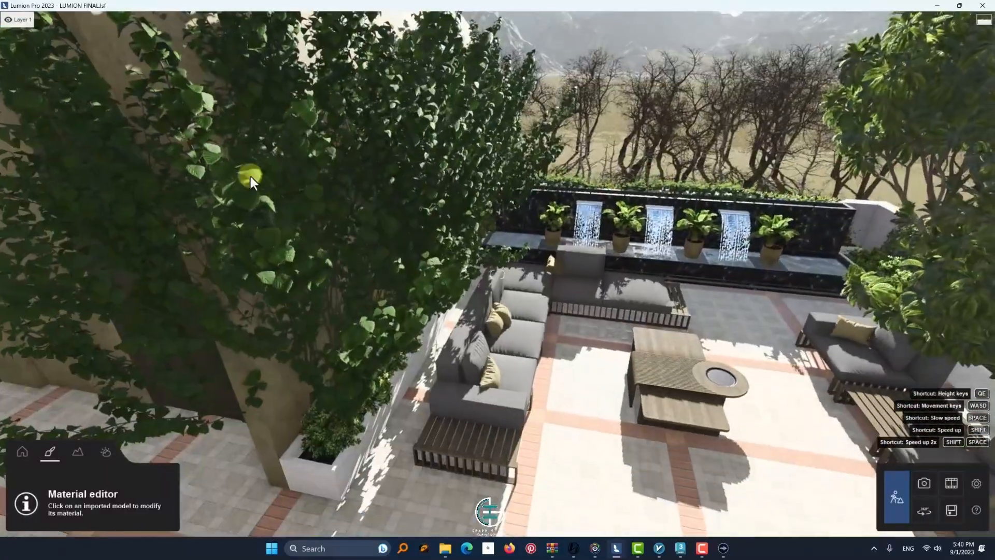
click(24, 454)
click(305, 304)
drag(305, 388, 328, 395)
Adjust the size of the selected Shrub 013, trying size randomization before scaling it directly
click(758, 88)
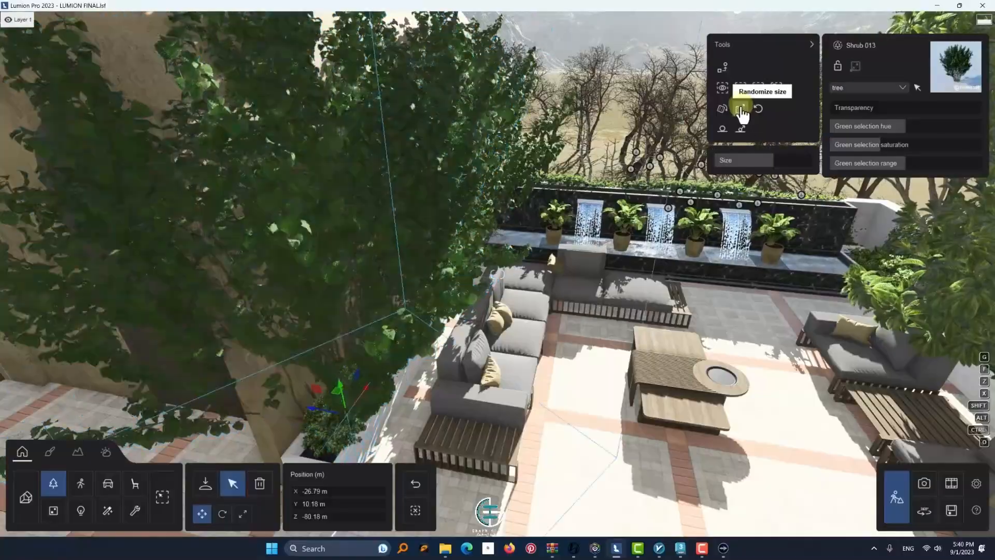
click(740, 109)
drag(751, 160, 720, 161)
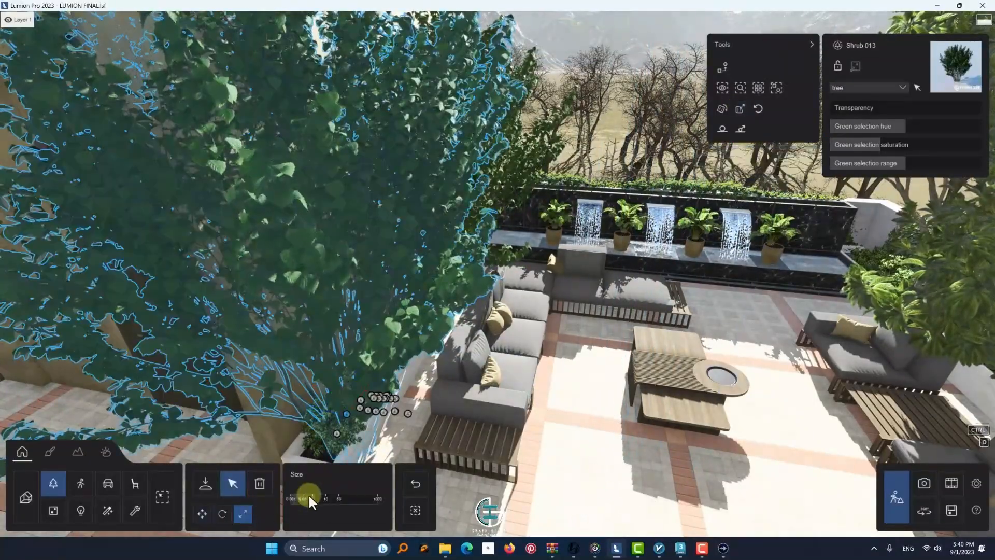
drag(308, 493, 337, 500)
Reselect the Shrub 013 above the boxwood and move it along the planter to about X -25.90 m
click(365, 394)
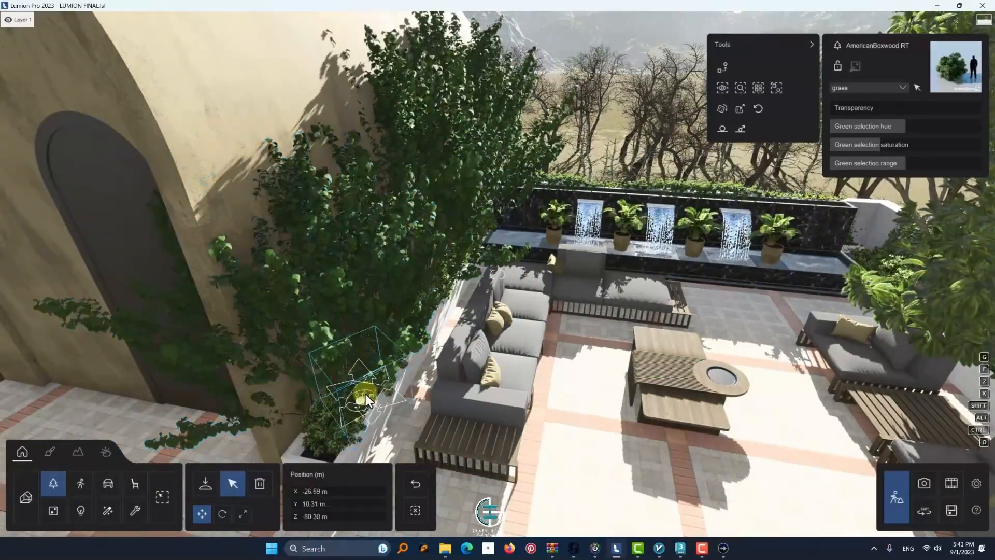
click(300, 327)
drag(365, 388, 221, 511)
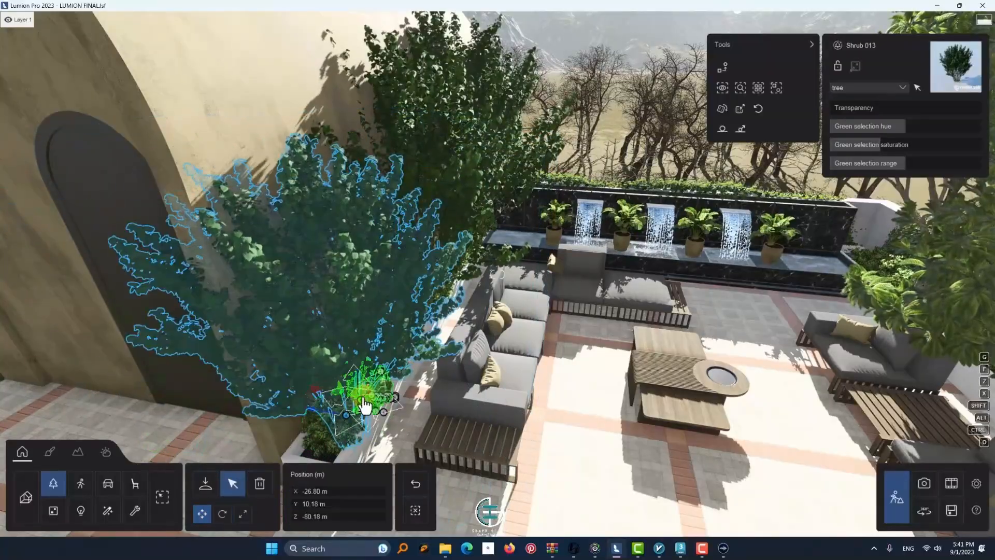
scroll(365, 403, up, 5)
right_drag(383, 282, 434, 378)
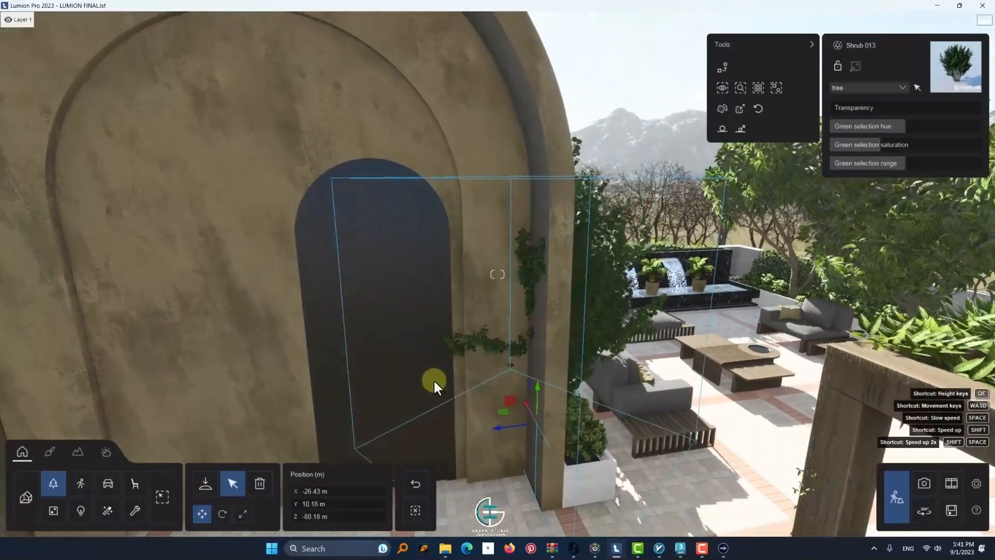
drag(525, 399, 512, 384)
right_drag(513, 384, 543, 377)
scroll(543, 377, down, 5)
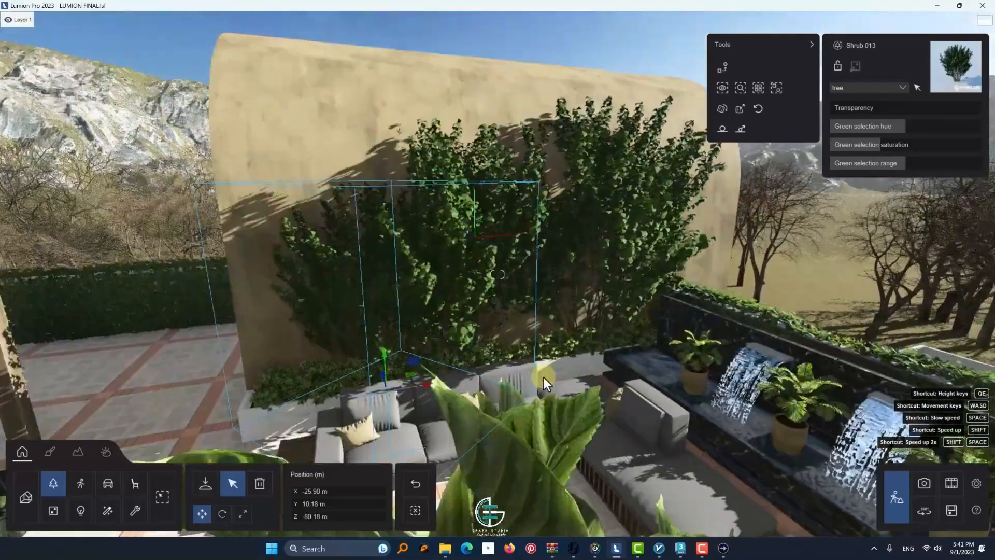
Move the Shrub 013 back toward the planter's arch end and scale it down
scroll(543, 377, up, 2)
drag(449, 397, 384, 397)
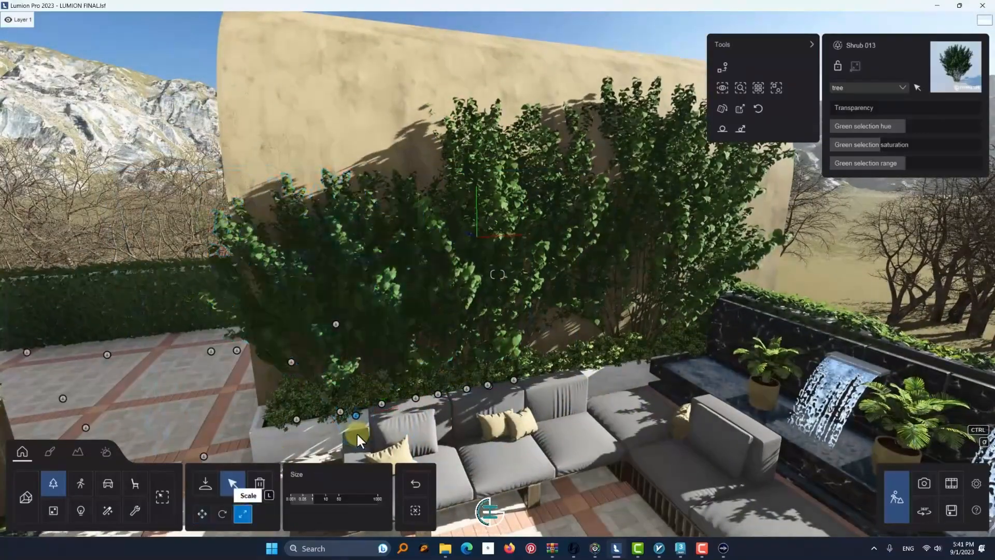
click(243, 513)
drag(312, 497, 309, 497)
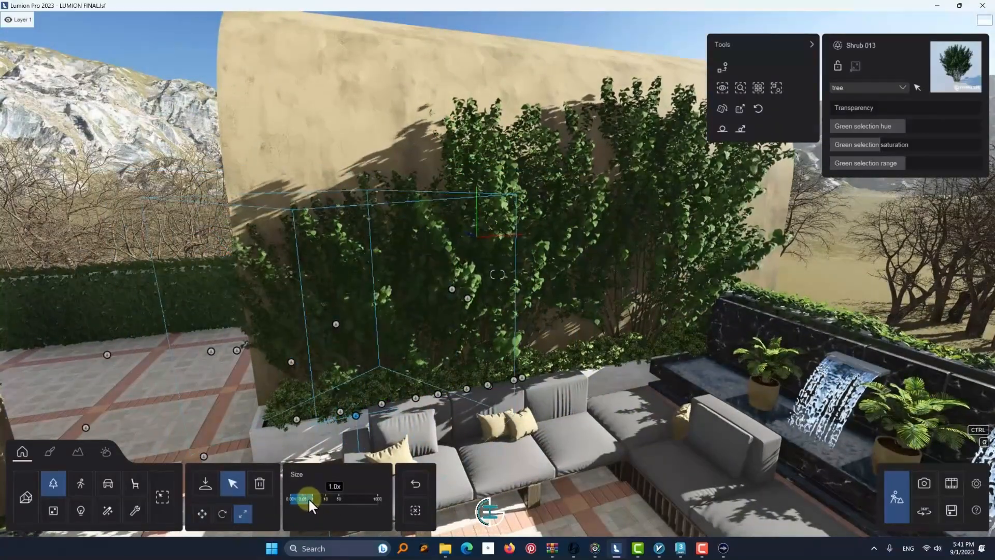
Reposition the smaller Shrub 013 inside the planter at about X -26.58 m, Z -80.54 m, clear of the arched wall
key(a)
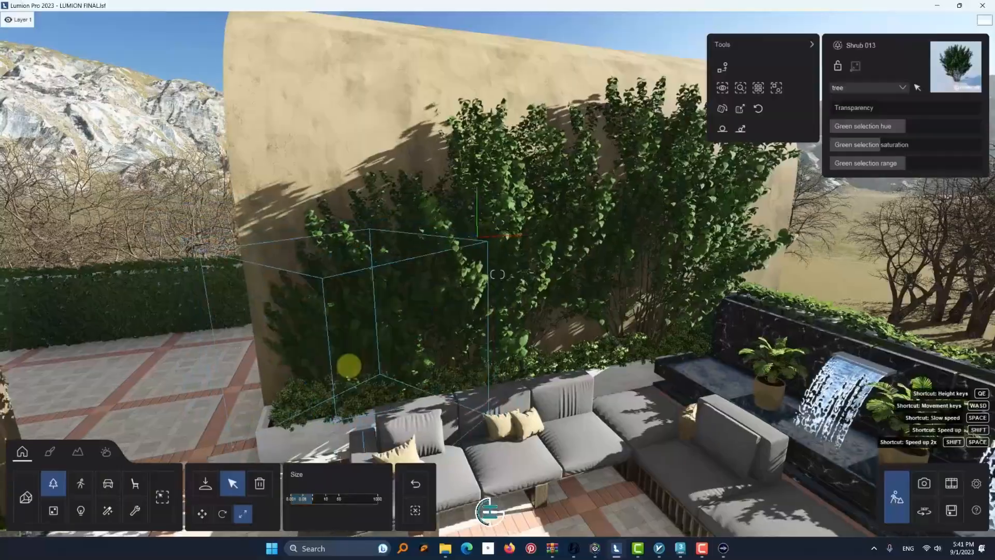
right_drag(349, 366, 397, 417)
key(d)
right_drag(434, 464, 430, 518)
click(202, 513)
drag(425, 342, 434, 346)
key(a)
right_drag(435, 346, 477, 372)
drag(476, 392, 486, 389)
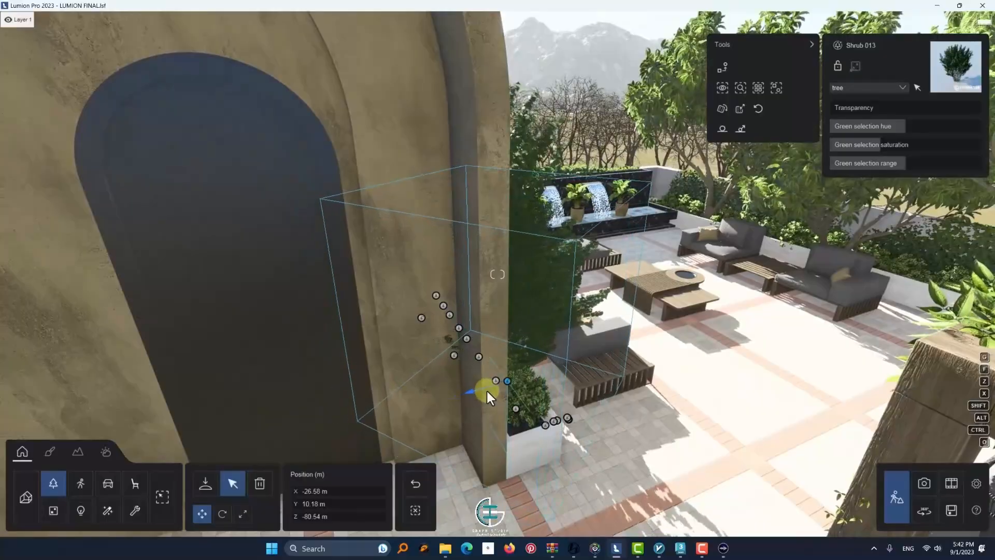
Rotate the Shrub 013 in the white planter beside the arched wall to a new orientation
key(d)
right_drag(493, 365, 418, 452)
drag(448, 327, 422, 311)
click(224, 515)
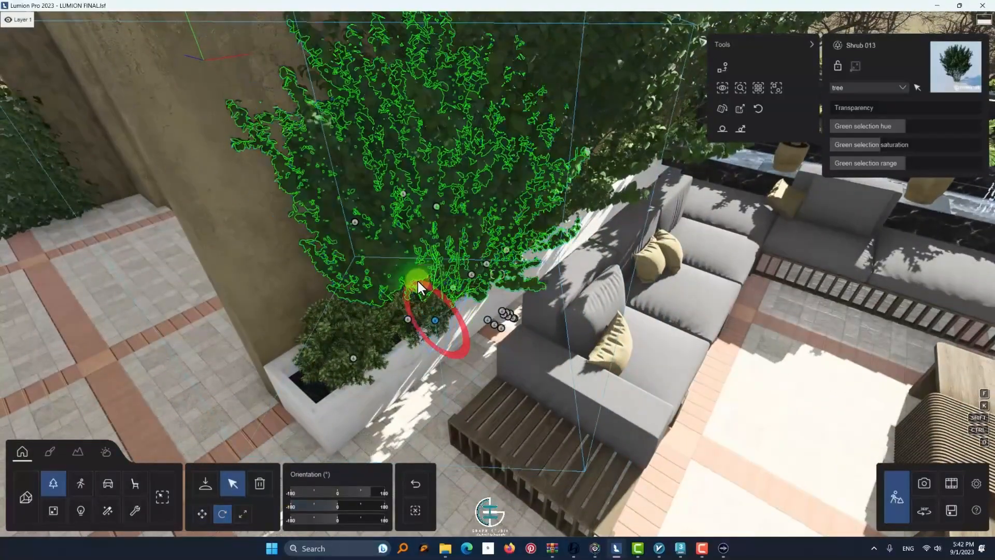
click(423, 285)
key(a)
right_drag(423, 285, 153, 151)
Try deleting the nearer palm in front of the tall arched window, and undo the deletion
key(d)
key(s)
key(a)
key(w)
key(s)
key(w)
right_drag(467, 402, 494, 116)
key(s)
key(w)
key(s)
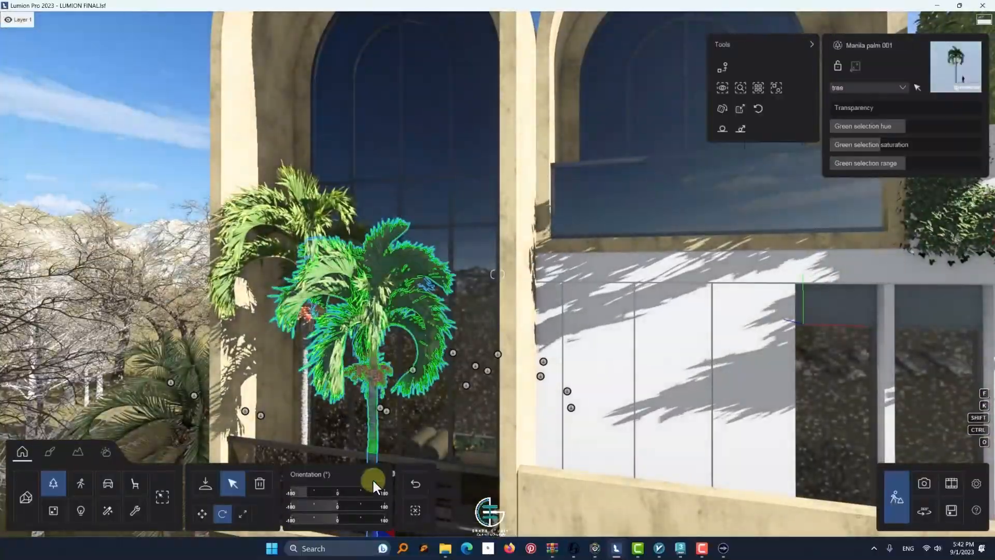
click(372, 476)
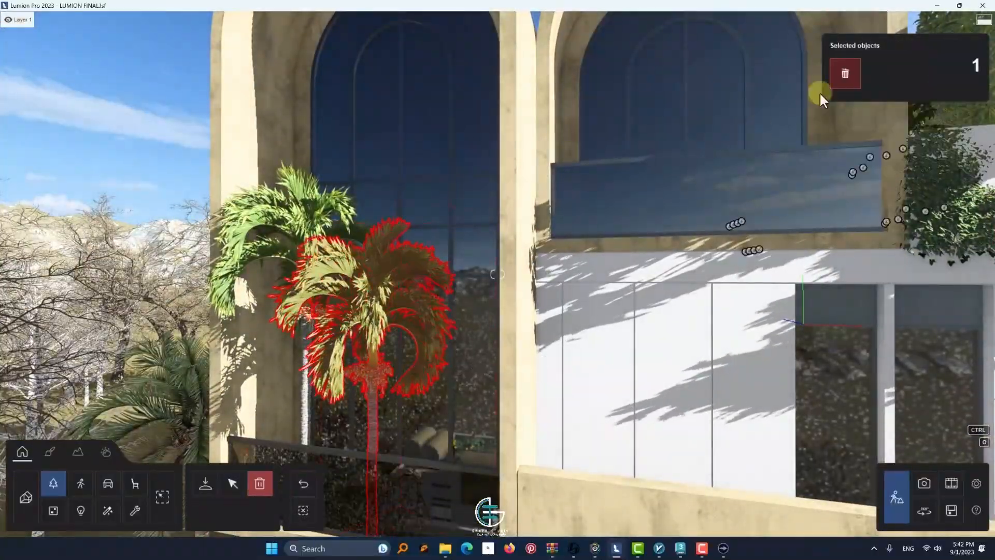
click(845, 74)
key(s)
key(w)
right_drag(348, 290, 359, 394)
key(s)
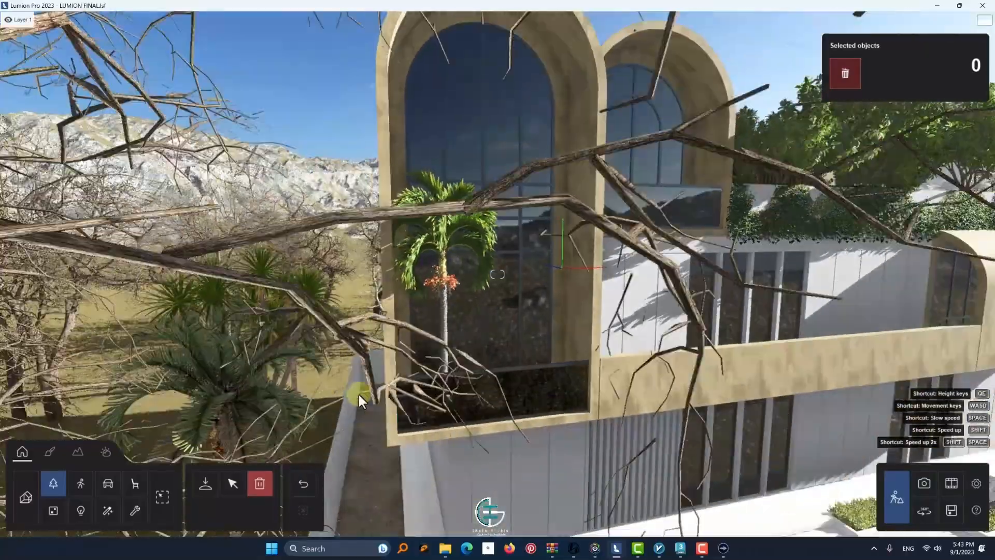
key(s)
click(303, 484)
Open the material of the yellow terrain surface beside the white fence in the material editor
key(s)
right_drag(728, 478, 659, 534)
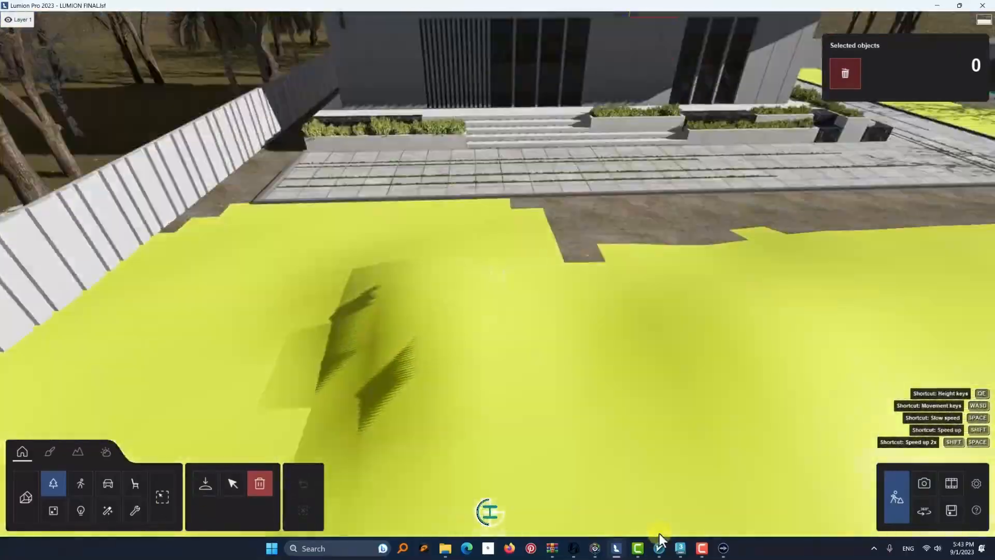
click(220, 483)
click(50, 451)
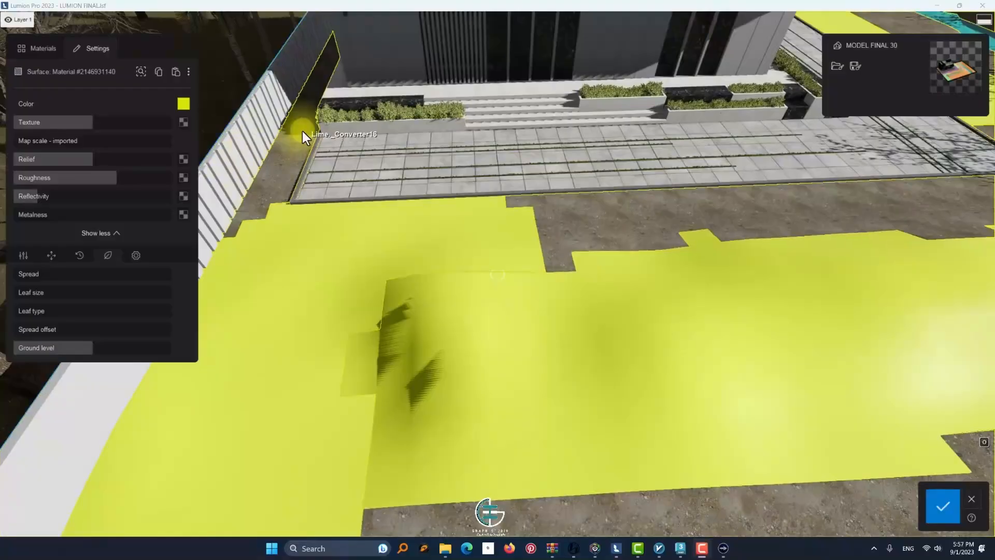
Try the Evermotion Swamp 002 2048 and Evermotion Soil 002 2048 landscape materials on the terrain beside the fence
click(41, 48)
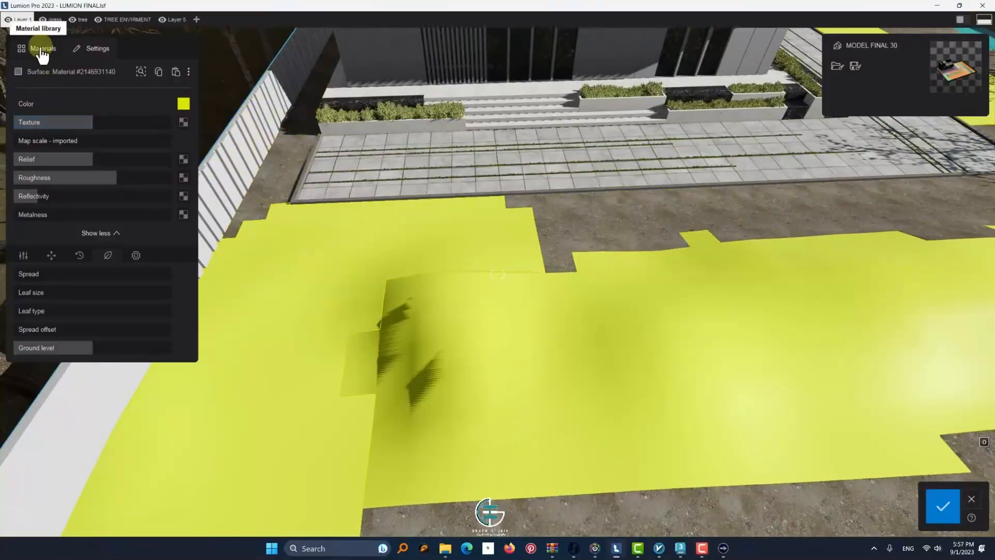
click(106, 174)
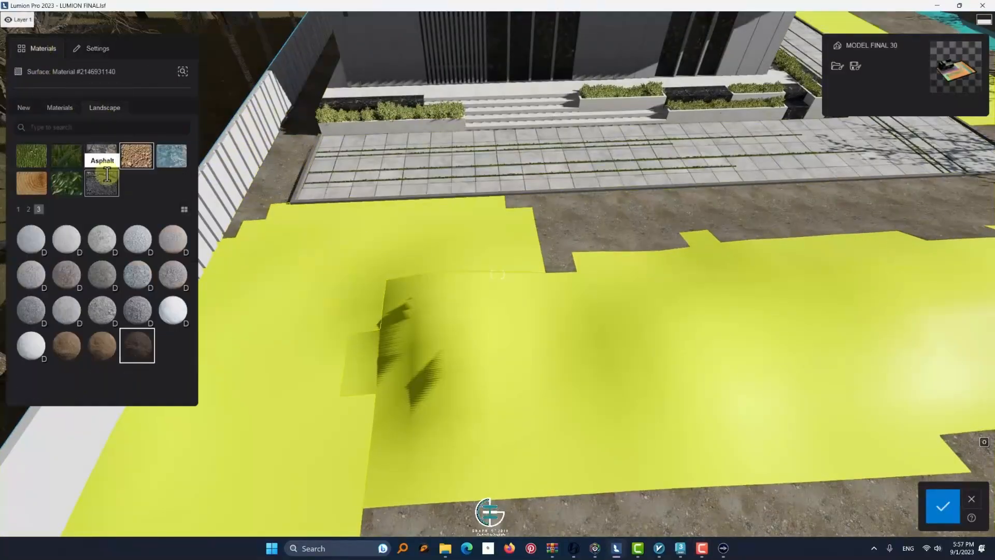
click(128, 161)
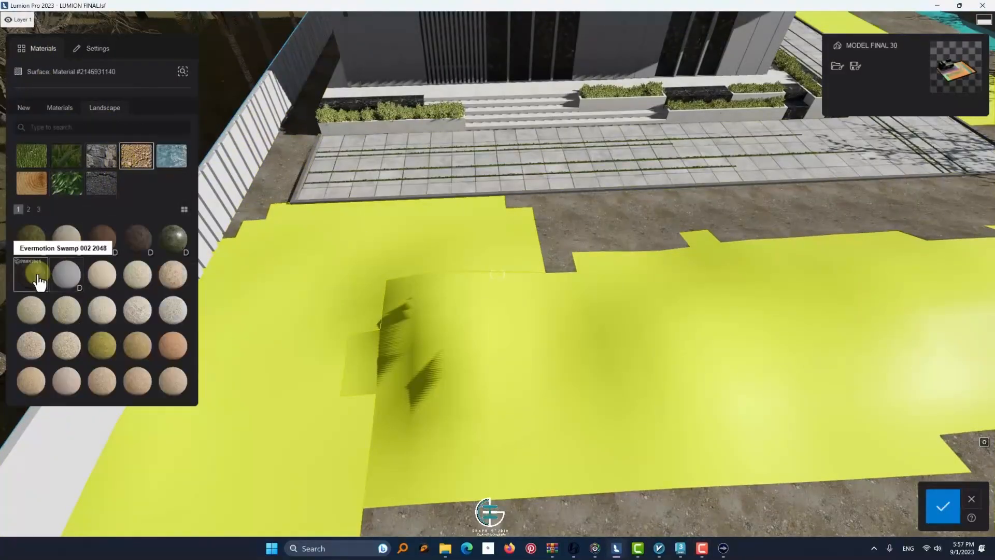
click(38, 282)
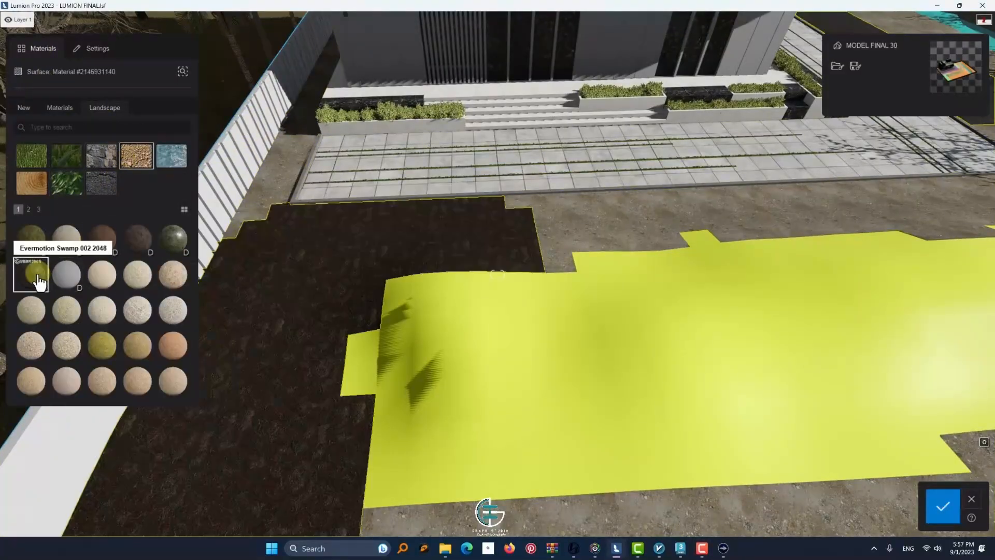
click(155, 254)
Copy the Lime._Converter16 ground material and paste it onto the terrain surface beside the fence
click(595, 216)
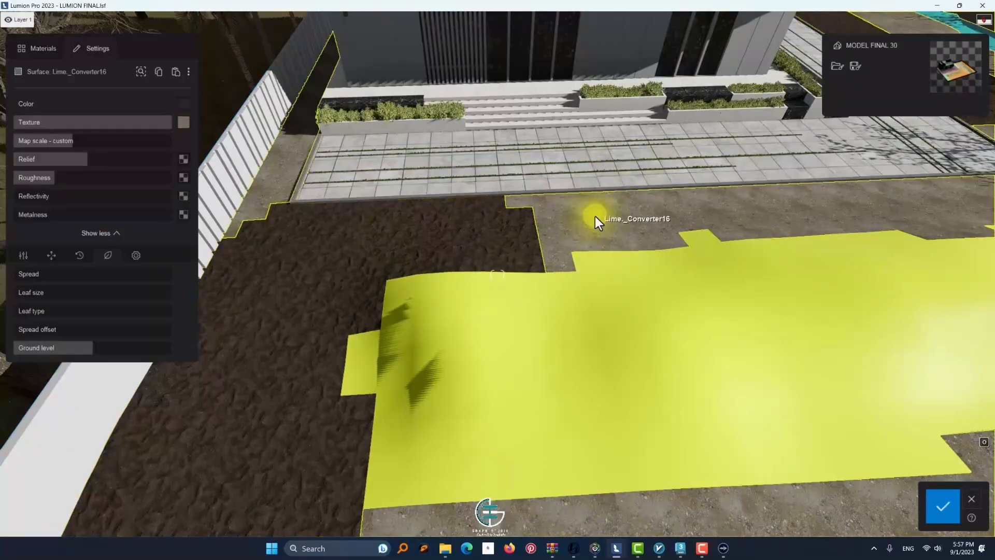
click(159, 73)
click(360, 222)
click(175, 73)
Fine-tune the custom map scale of the pasted dirt material against the neighbouring ground
drag(65, 140, 75, 140)
key(w)
right_drag(505, 150, 461, 197)
key(s)
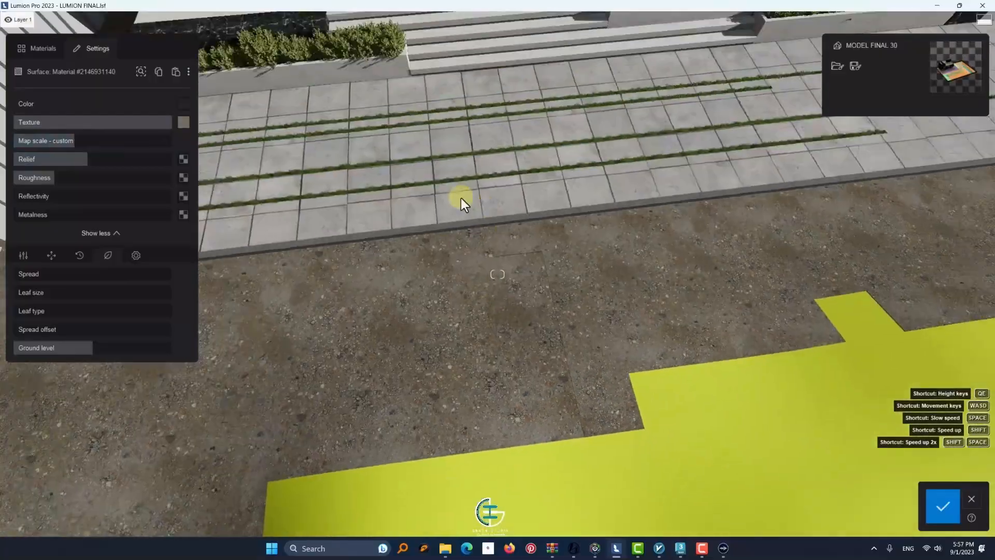
drag(75, 142, 72, 141)
Choose the first weathering type, stone, for the fence-side terrain and raise its weathering strength
click(61, 258)
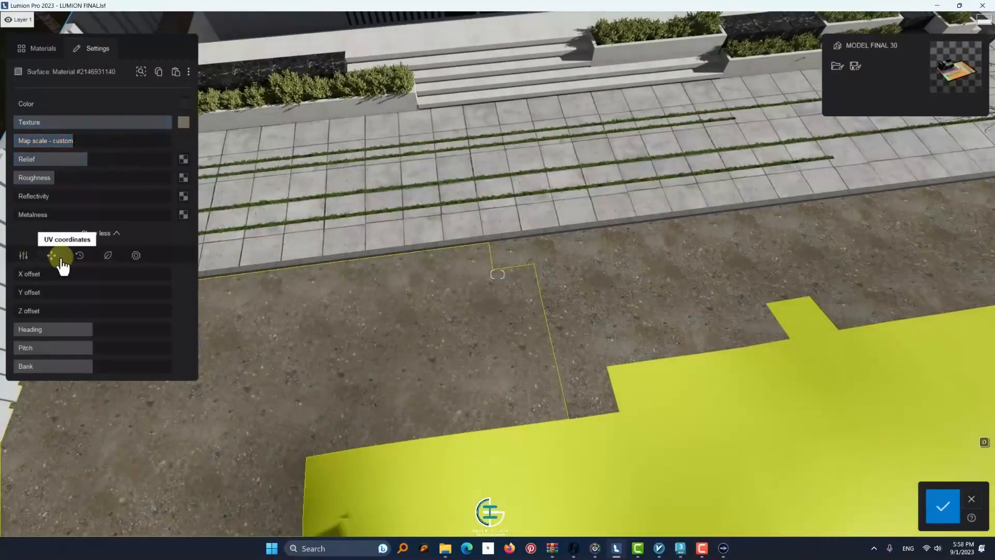
click(79, 256)
click(31, 315)
mouse_move(20, 275)
mouse_down()
mouse_move(155, 285)
mouse_move(113, 292)
mouse_up()
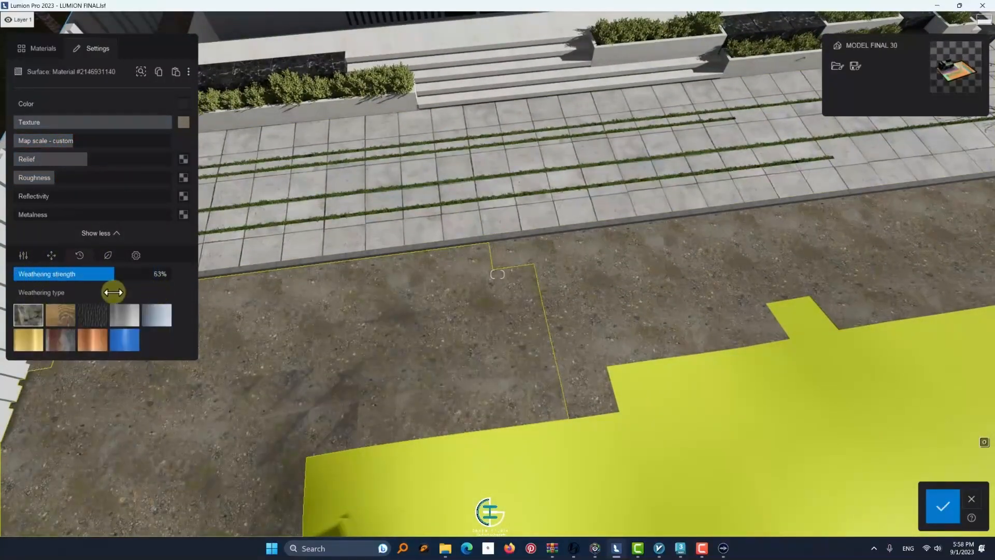
Rotate the UV heading of the fence-side terrain's dirt texture and save the material changes
click(50, 259)
mouse_move(90, 347)
mouse_down()
mouse_move(133, 347)
mouse_move(92, 346)
mouse_up()
drag(93, 333, 123, 335)
key(s)
key(a)
click(942, 508)
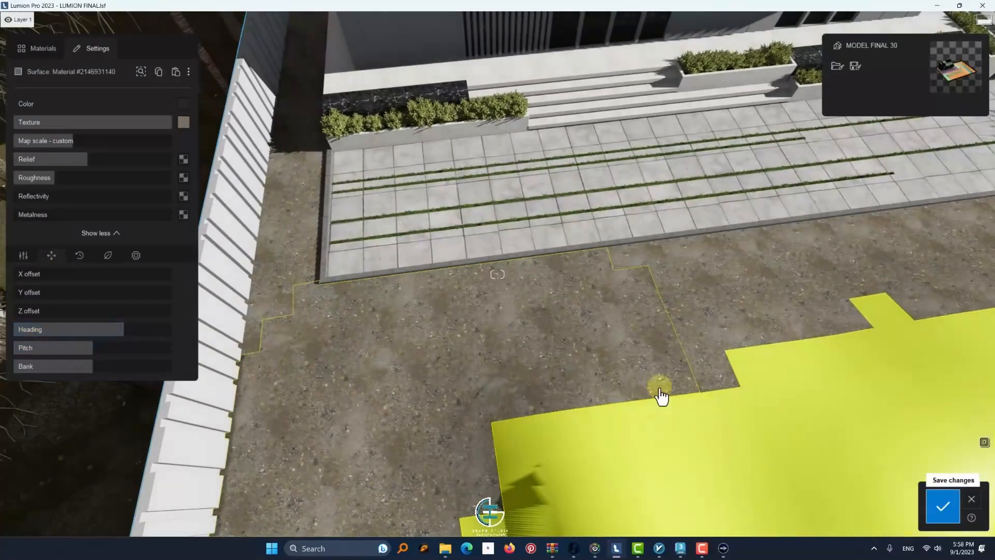
Open the material of the remaining yellow terrain mound in front of the house for editing
key(s)
key(d)
right_drag(625, 375, 565, 343)
key(w)
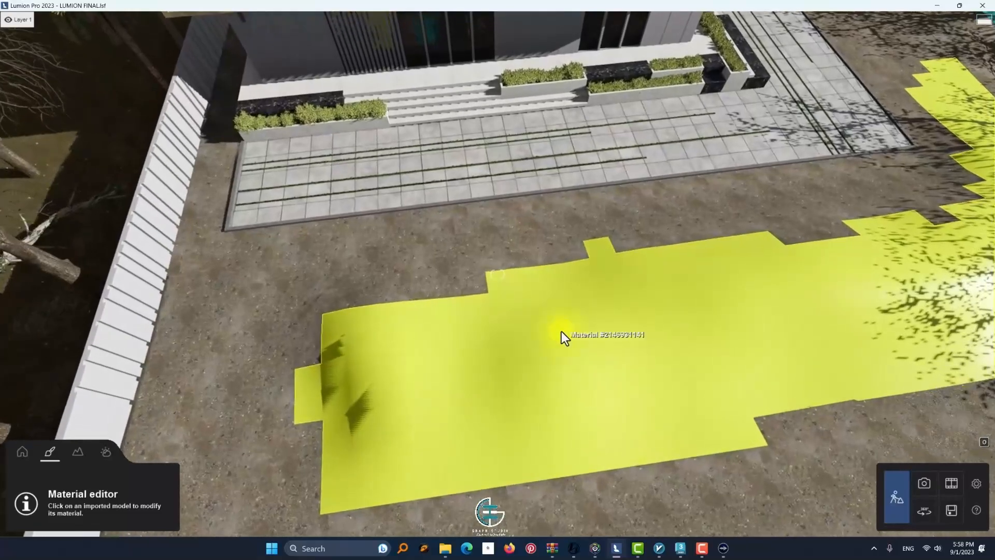
click(561, 332)
Try a checkerboard grass and a brown landscape grass material on the terrain mound
click(66, 165)
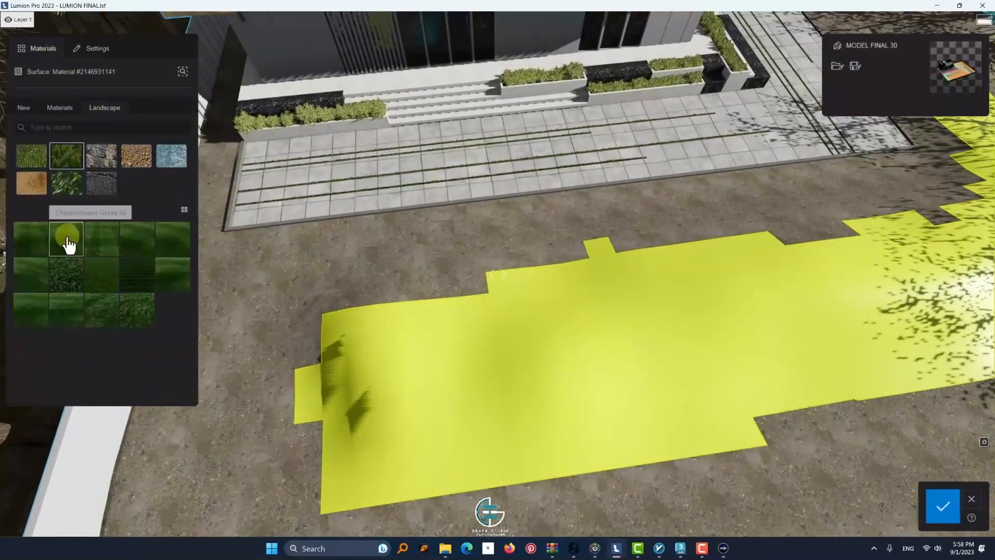
click(68, 242)
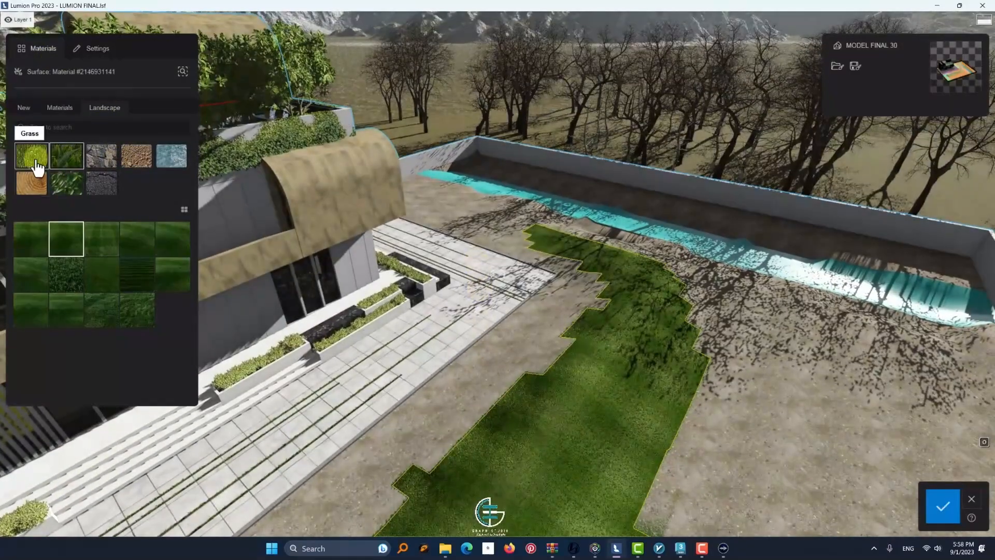
click(33, 156)
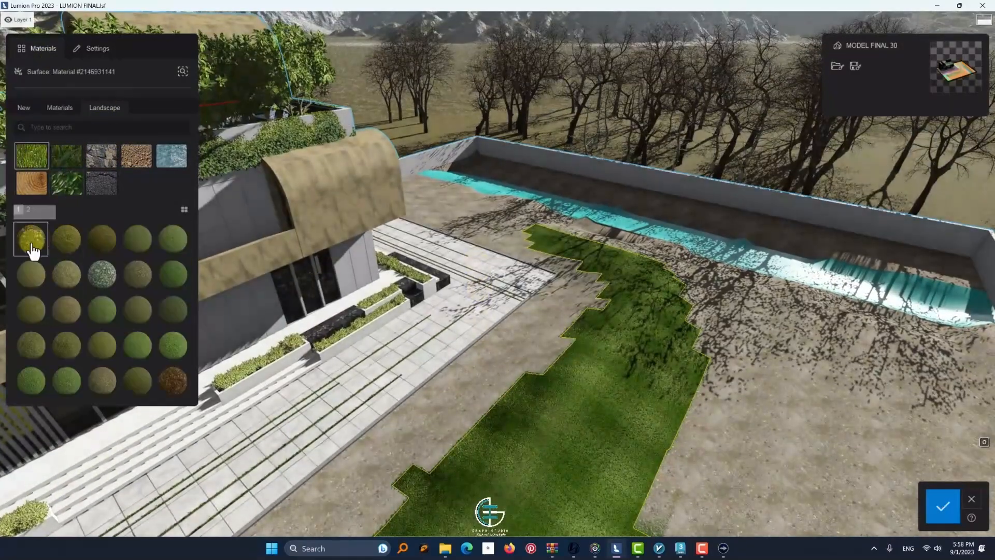
click(173, 380)
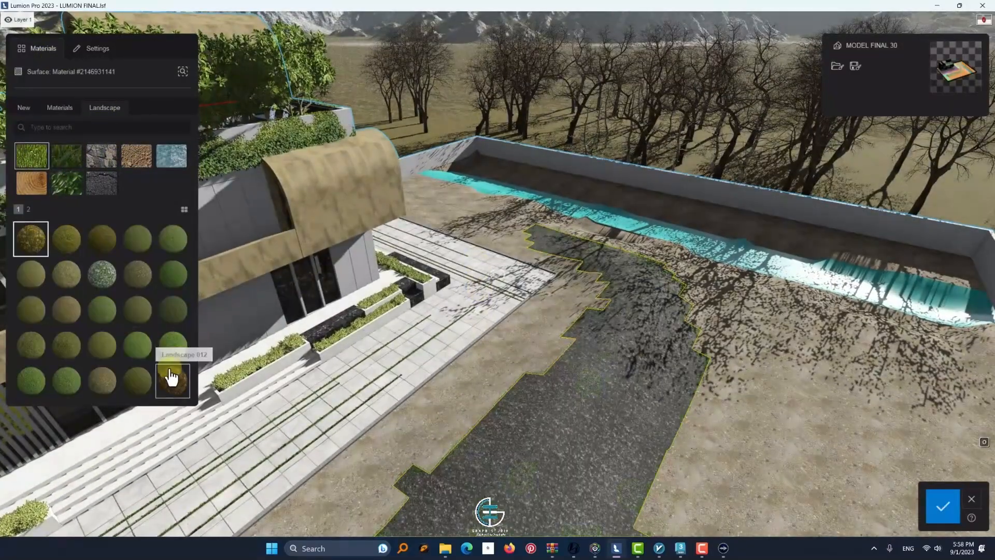
Try the Evermotion Swamp 001 2048 material and a pale sandy landscape material on the mound
click(134, 164)
click(176, 240)
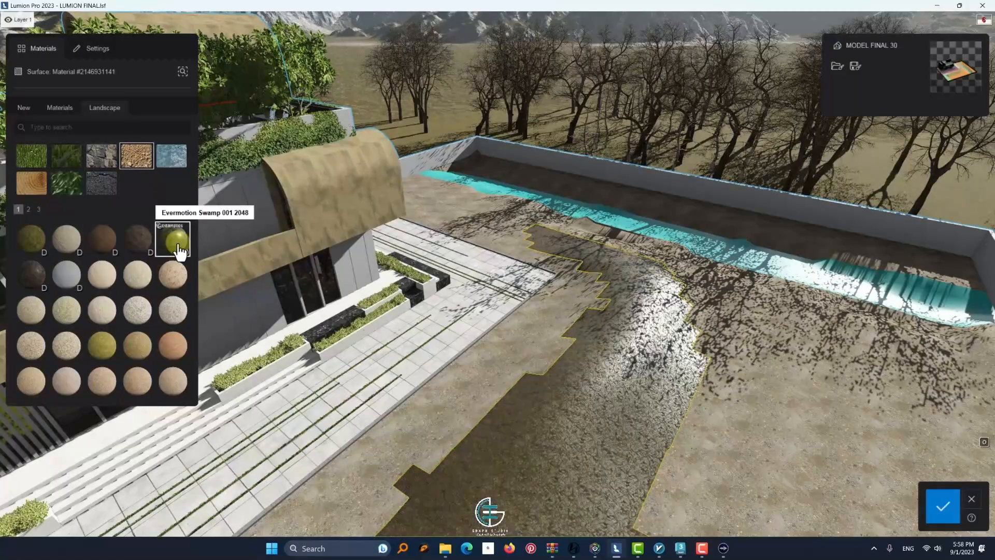
key(w)
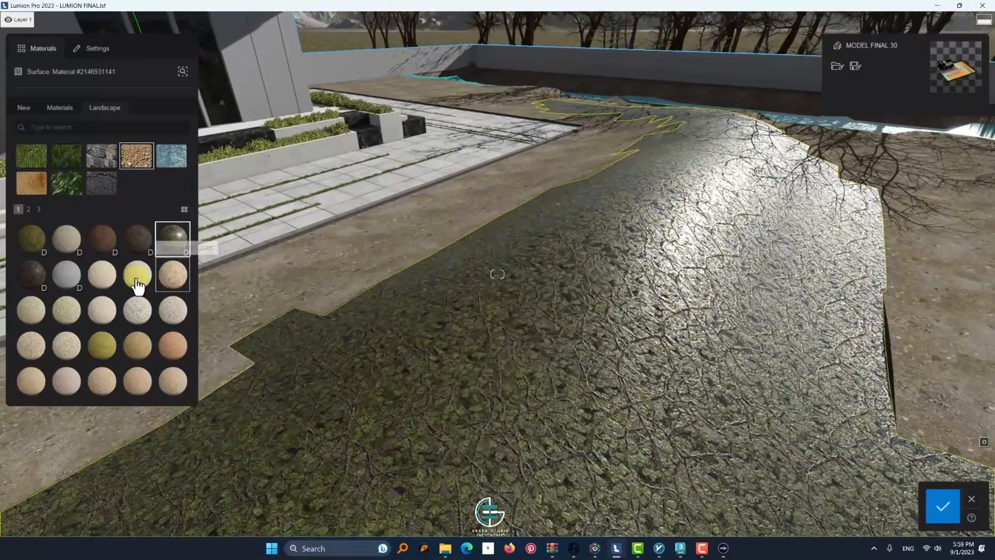
click(137, 284)
key(s)
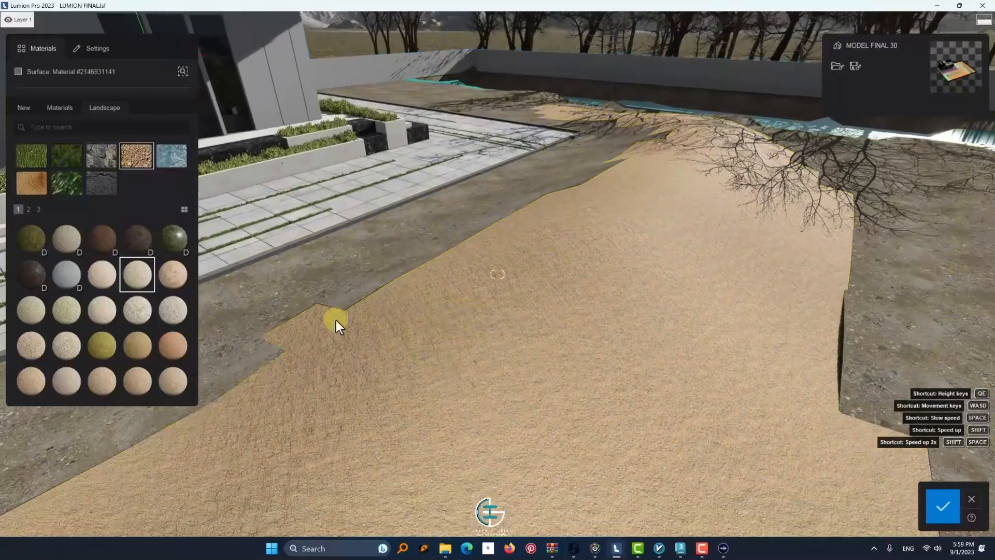
Paste the copied dirt material onto the mound and vary its UV pitch and bank, with the heading at 62°
click(336, 319)
click(174, 74)
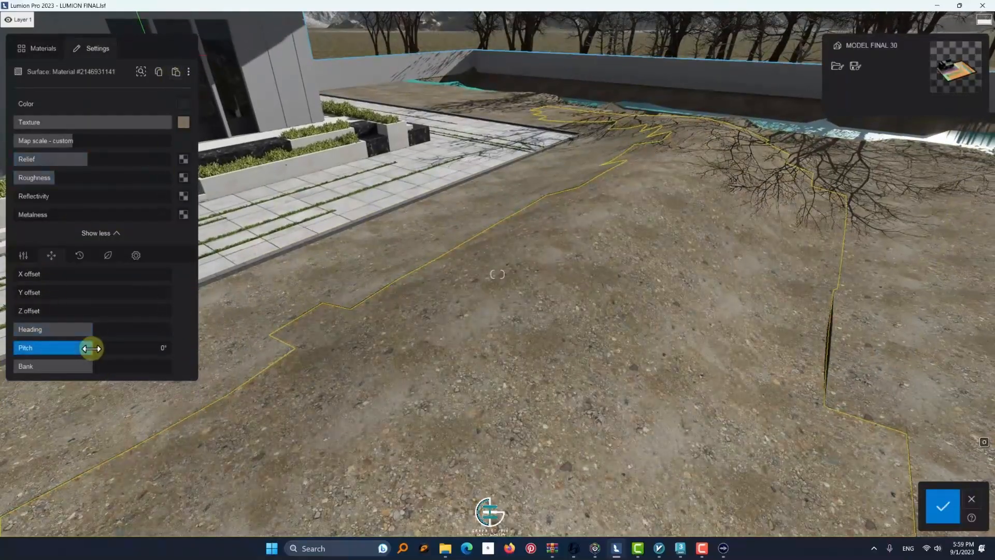
drag(91, 349, 150, 333)
drag(92, 368, 63, 370)
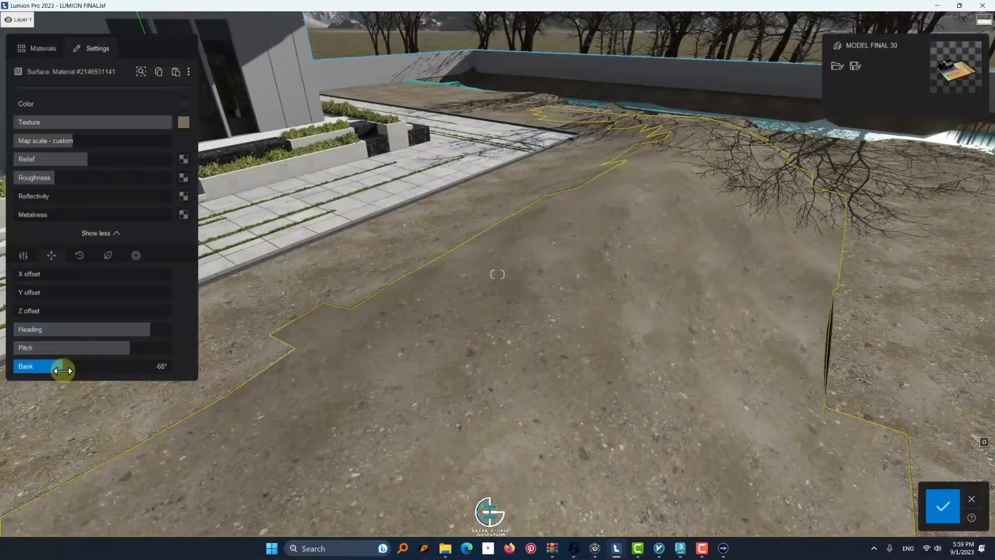
mouse_move(129, 349)
mouse_down()
mouse_move(101, 349)
mouse_move(120, 332)
mouse_up()
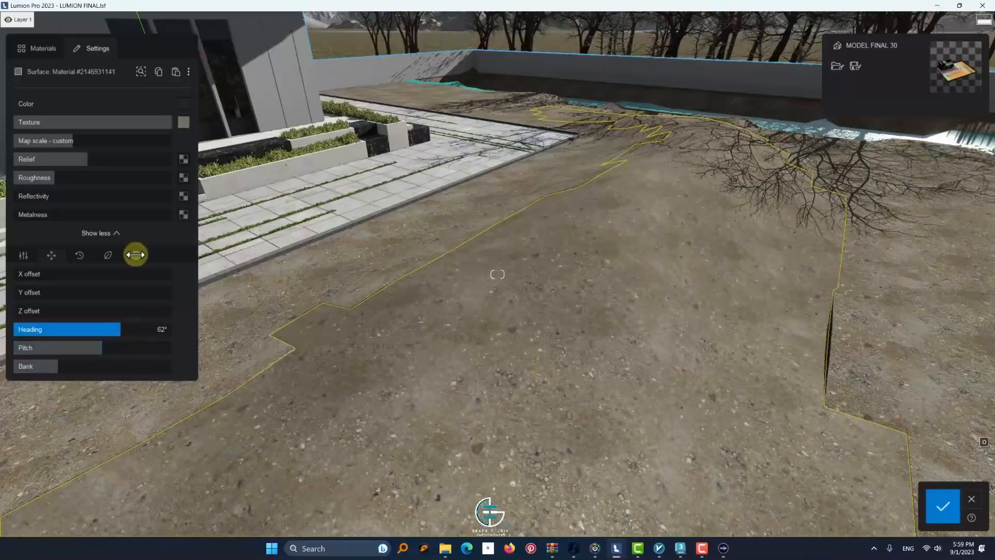
Slightly increase the custom map scale of the mound's dirt material
drag(69, 145, 76, 146)
key(s)
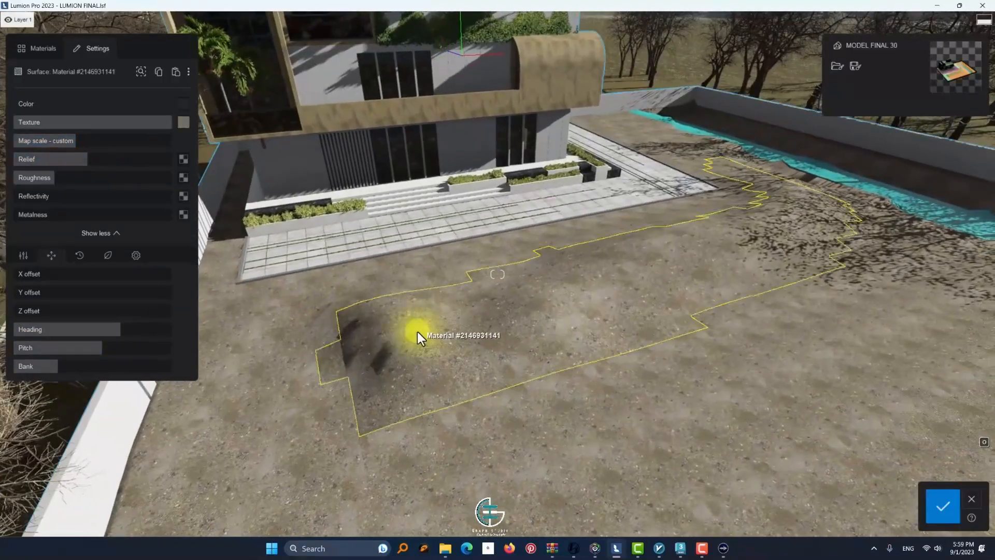
click(108, 255)
click(79, 255)
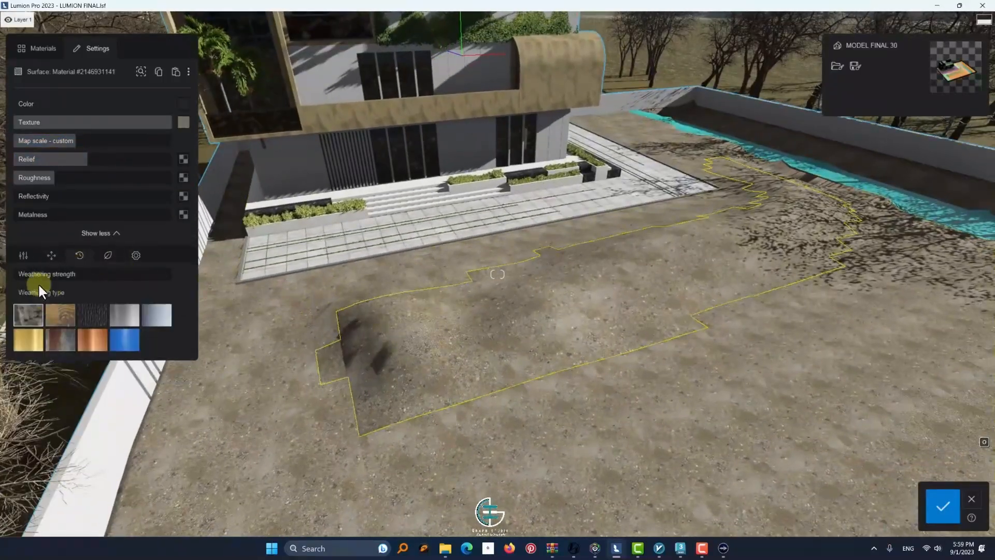
Reset the mound texture's UV bank and pitch to 0° and turn its heading further
click(52, 256)
drag(78, 366, 92, 369)
drag(99, 351, 92, 346)
drag(104, 333, 695, 351)
key(w)
Check which colour map file the mound's texture uses and browse the maps folder without replacing it
click(24, 255)
click(44, 255)
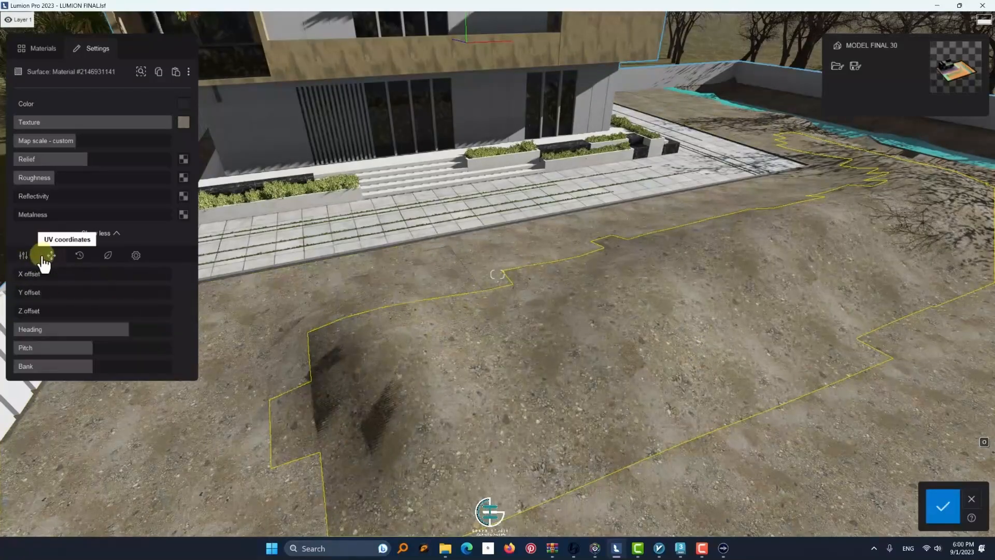
click(26, 256)
click(197, 127)
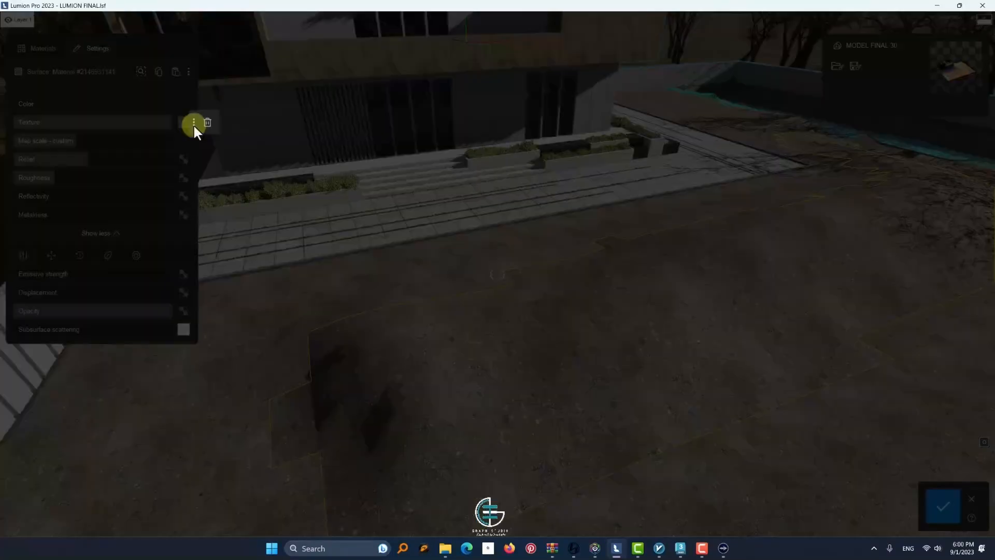
click(494, 294)
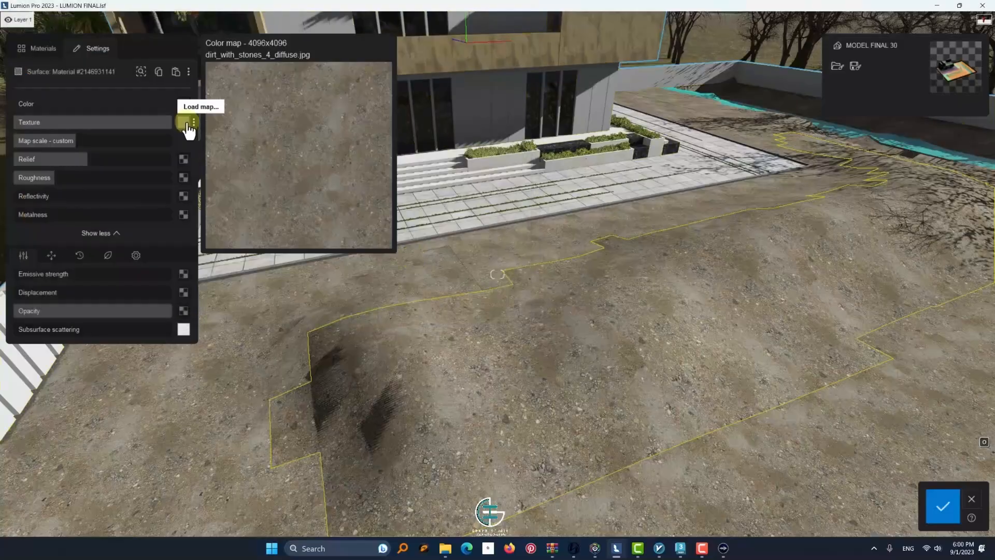
click(188, 127)
scroll(303, 163, down, 2)
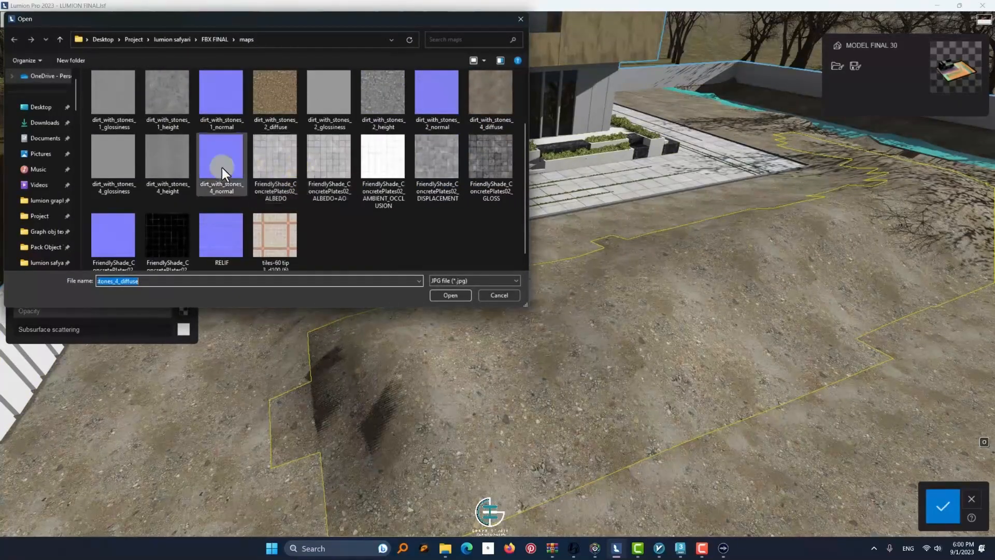
click(487, 294)
Load dirt_with_stones_4_height as the mound's displacement map and raise the displacement amount
click(188, 288)
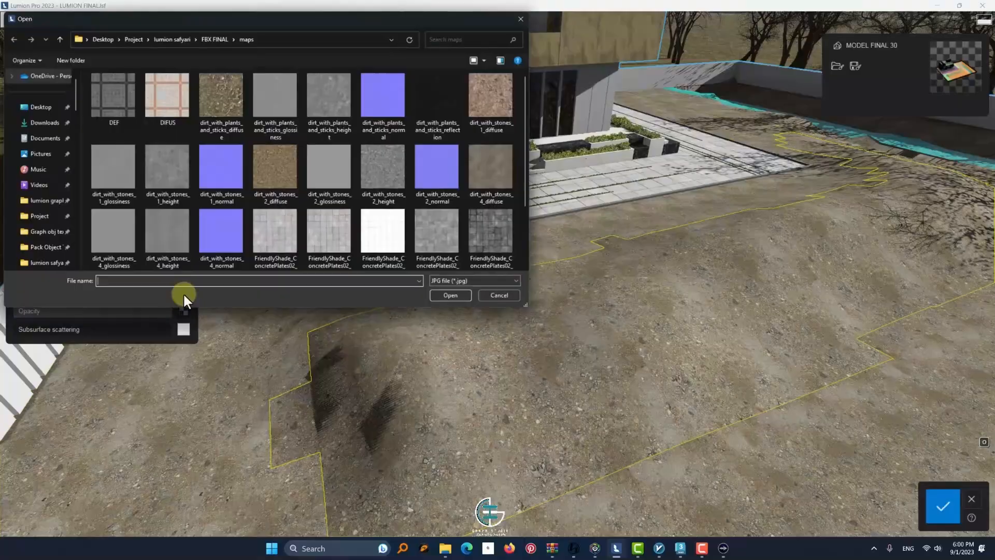
scroll(269, 185, down, 1)
click(477, 150)
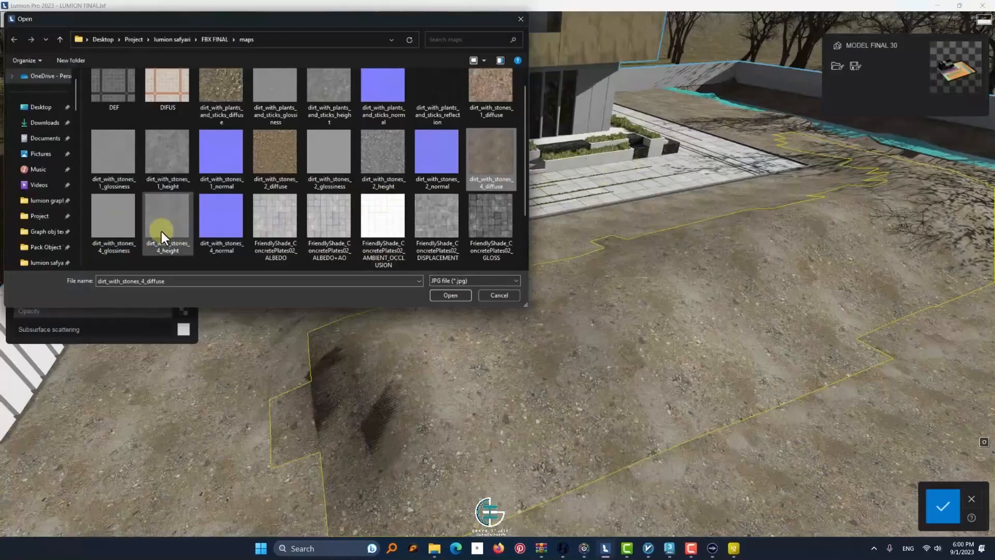
double_click(161, 231)
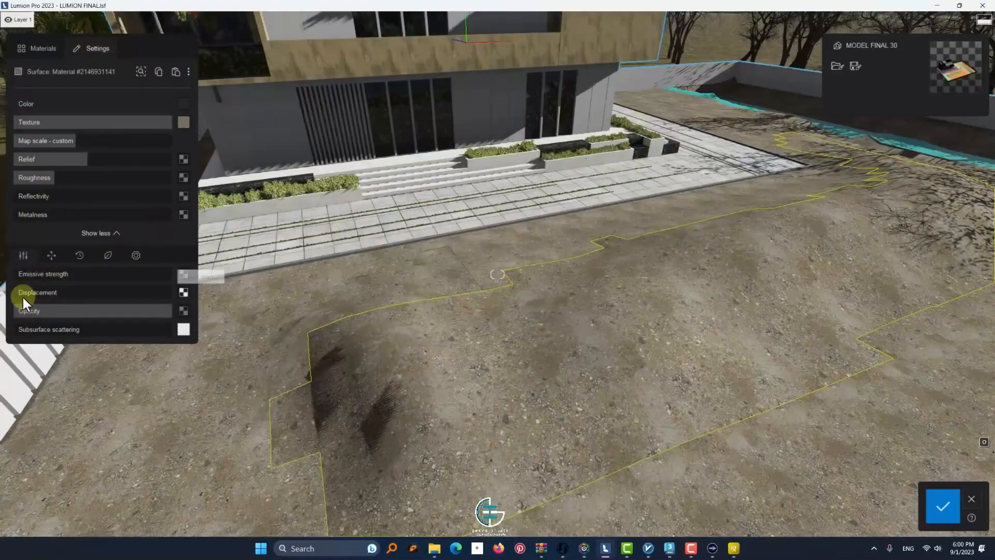
drag(21, 294, 90, 303)
scroll(449, 387, up, 2)
scroll(448, 388, up, 3)
Check the mound material's foliage and extra settings and slightly reduce its custom map scale
click(107, 255)
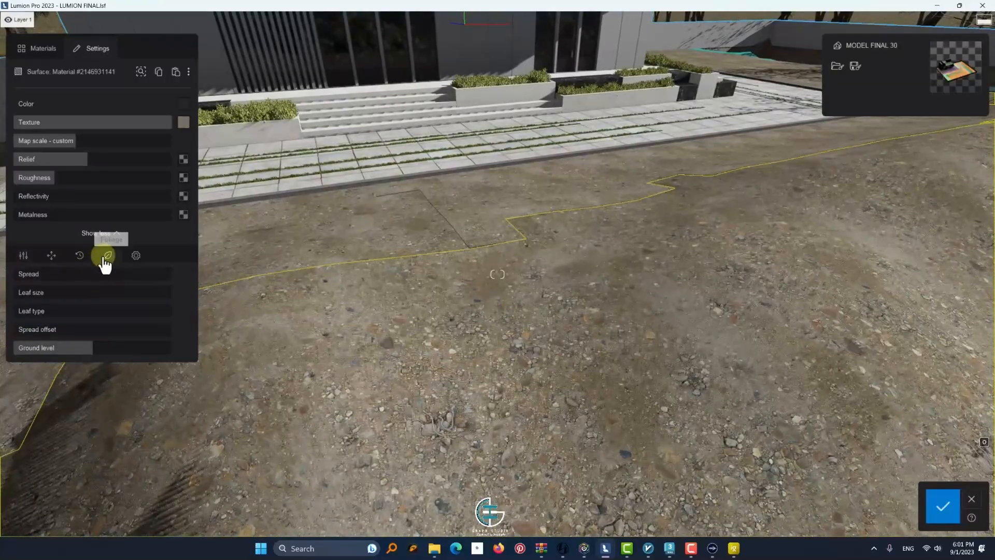
scroll(344, 382, down, 2)
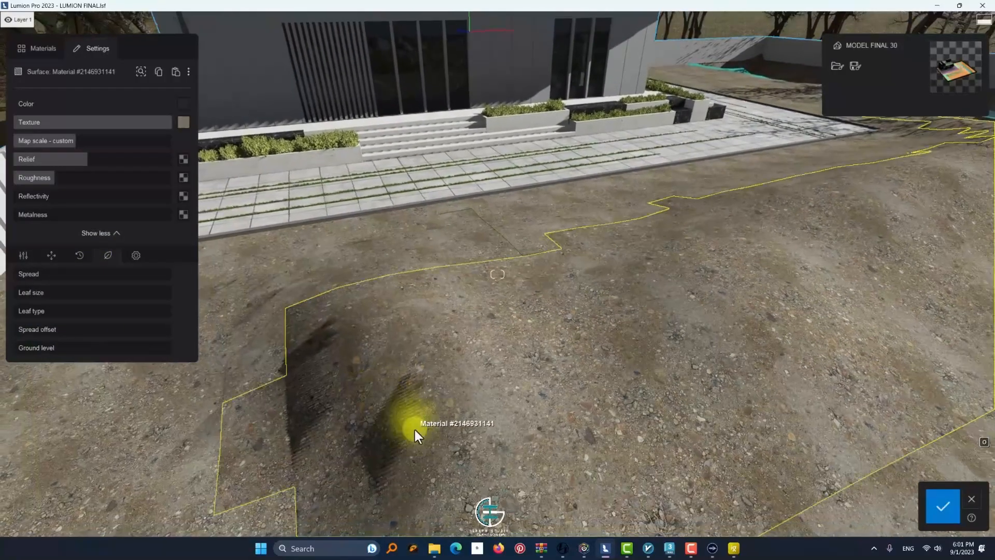
click(135, 255)
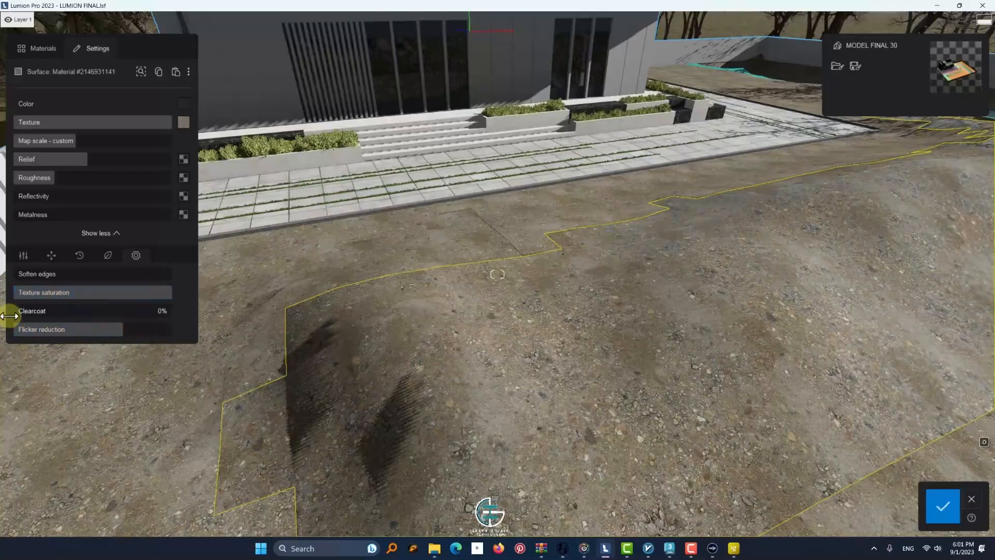
click(23, 255)
drag(73, 141, 73, 141)
scroll(288, 192, down, 2)
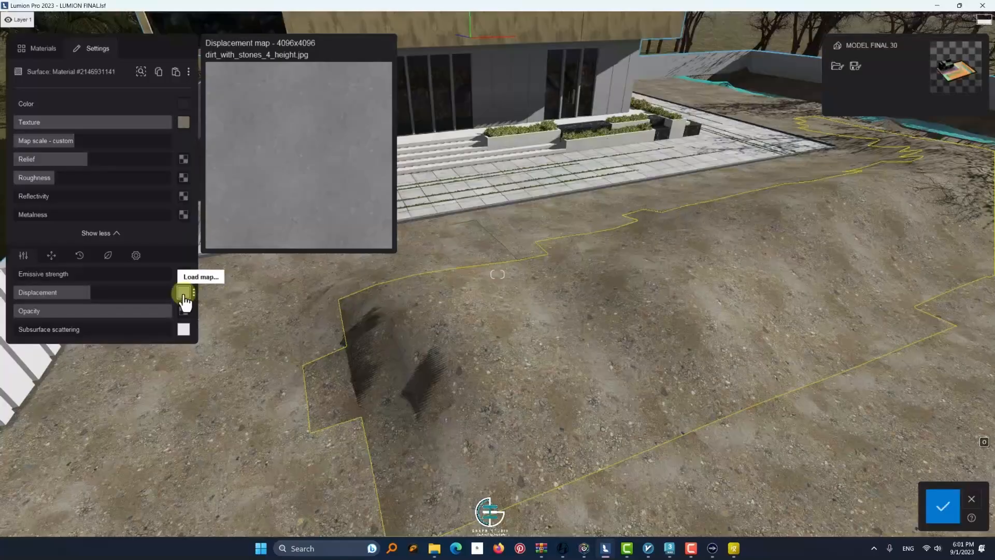
Load the dirt height map as displacement on the ground surface beside the mound, set its displacement amount, and save the material changes
mouse_move(194, 293)
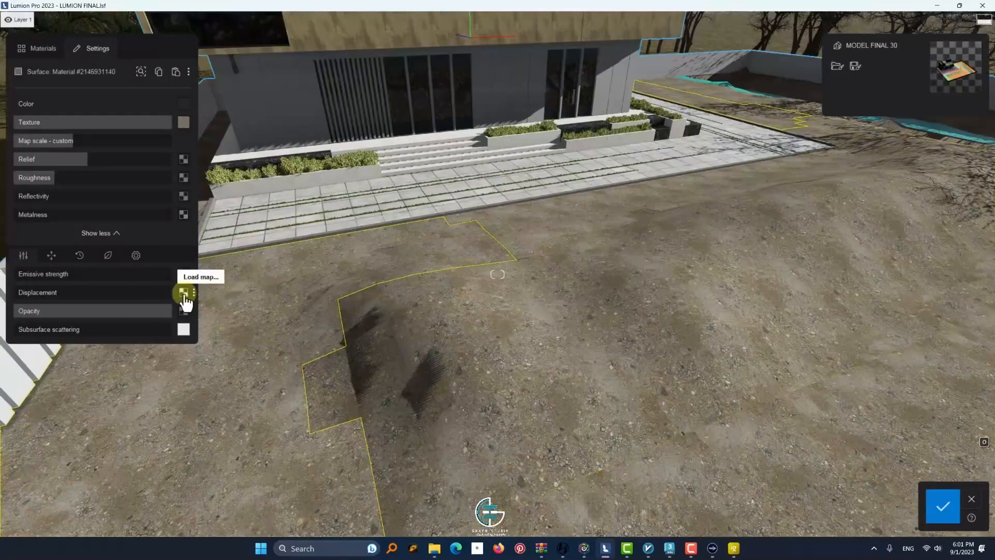
click(184, 291)
double_click(173, 225)
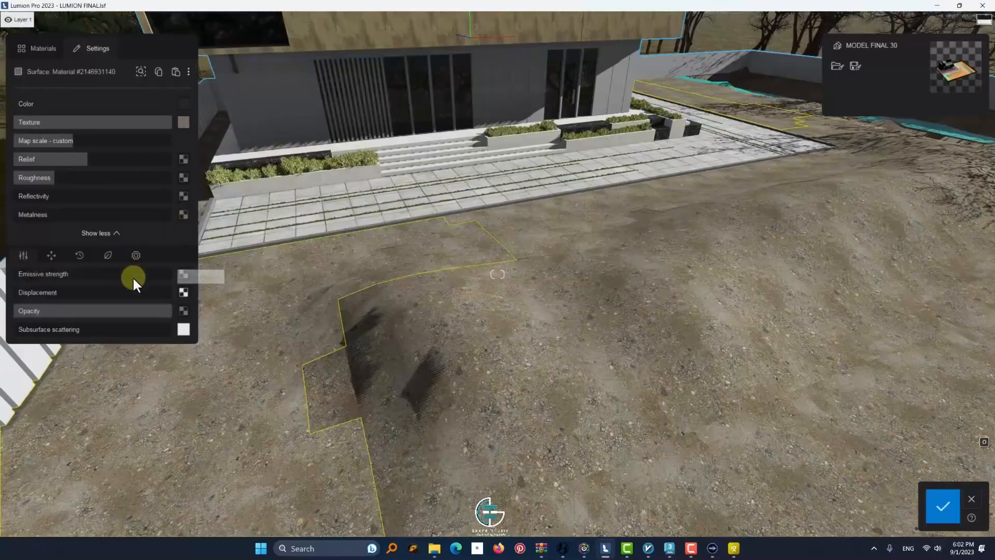
drag(122, 290, 31, 299)
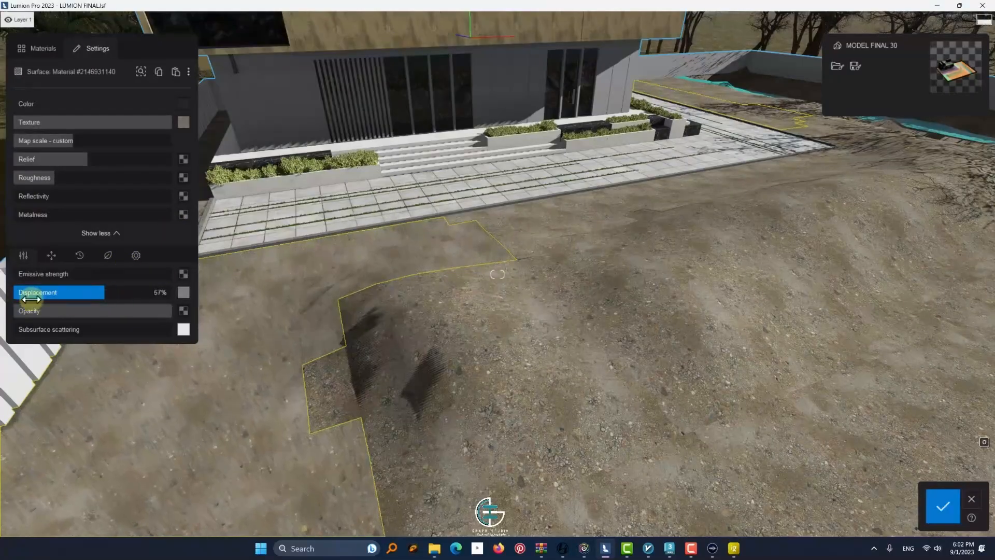
click(943, 507)
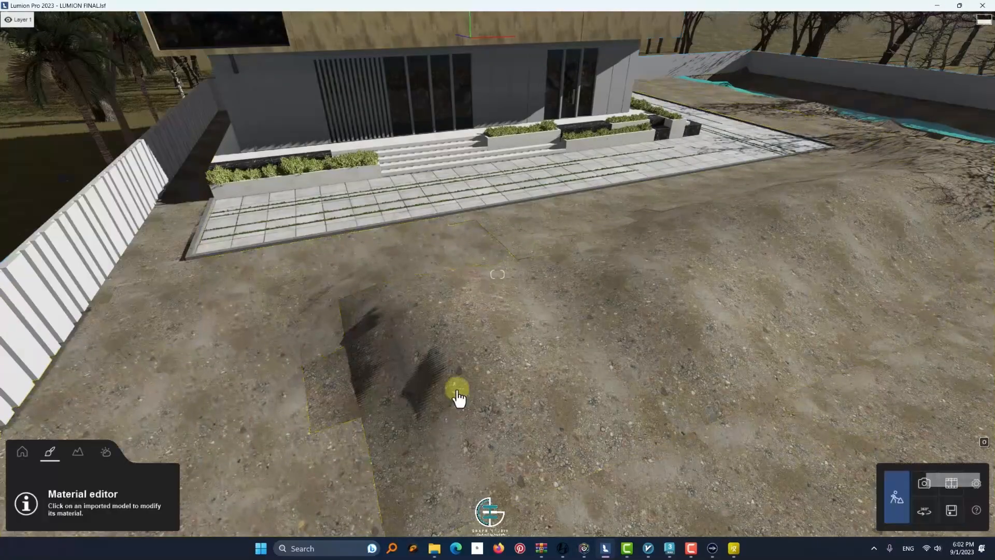
Load dirt_with_stones_4_height as the displacement map of the large open ground surface and raise its displacement amount
key(s)
right_drag(428, 517, 610, 409)
key(w)
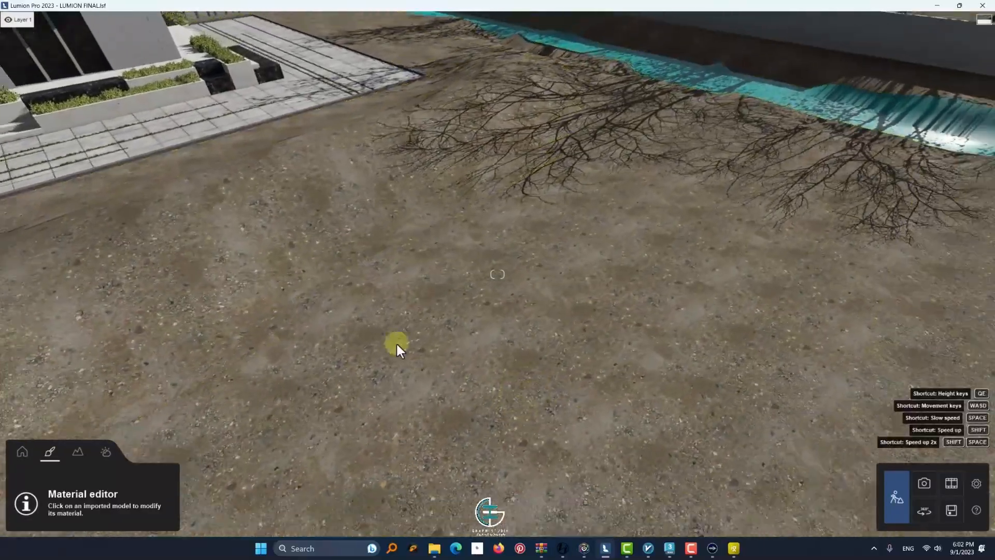
key(s)
right_drag(396, 342, 501, 377)
key(s)
click(249, 334)
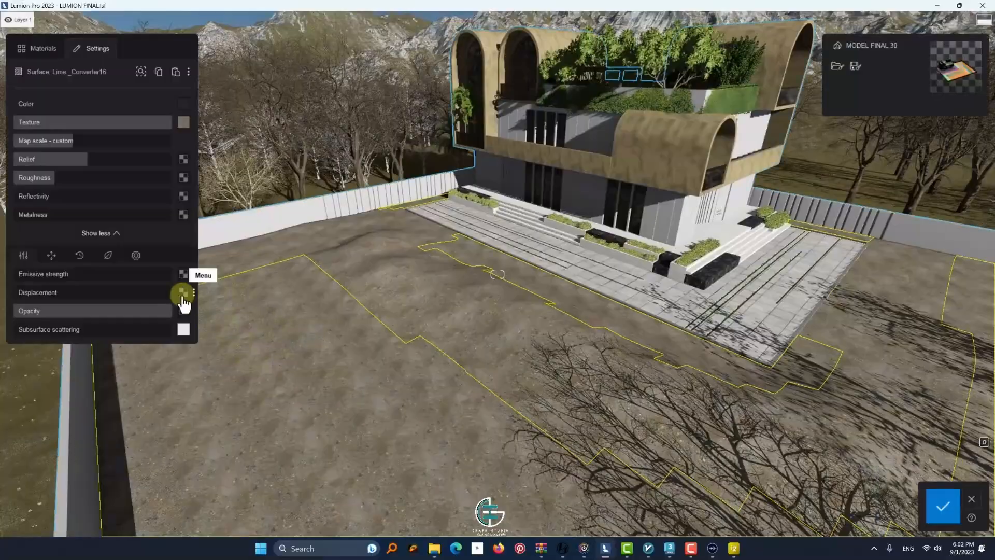
click(183, 289)
double_click(163, 235)
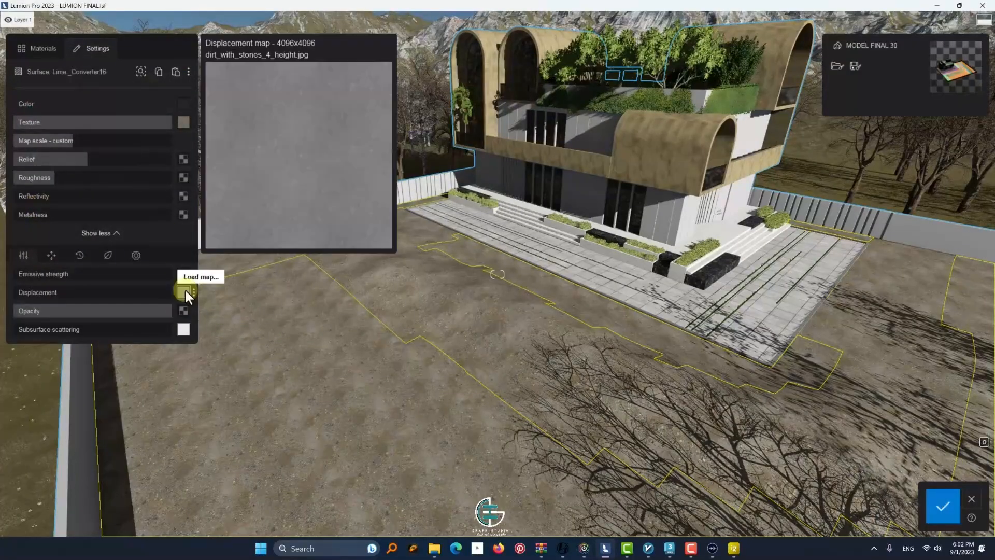
drag(35, 294, 76, 295)
Slightly enlarge the open ground texture's custom map scale and adjust the texture's pitch
click(63, 141)
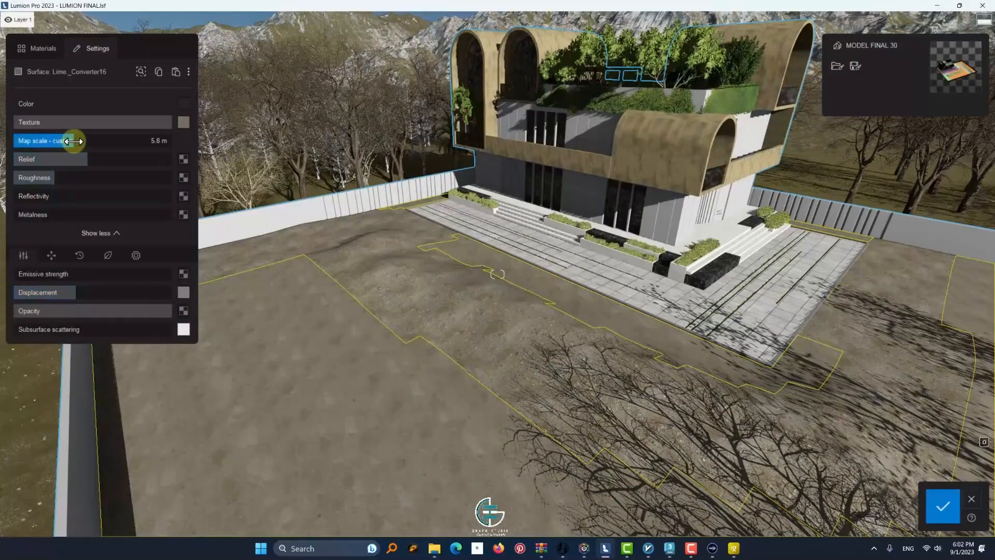
drag(74, 141, 81, 140)
right_drag(249, 352, 617, 410)
click(80, 142)
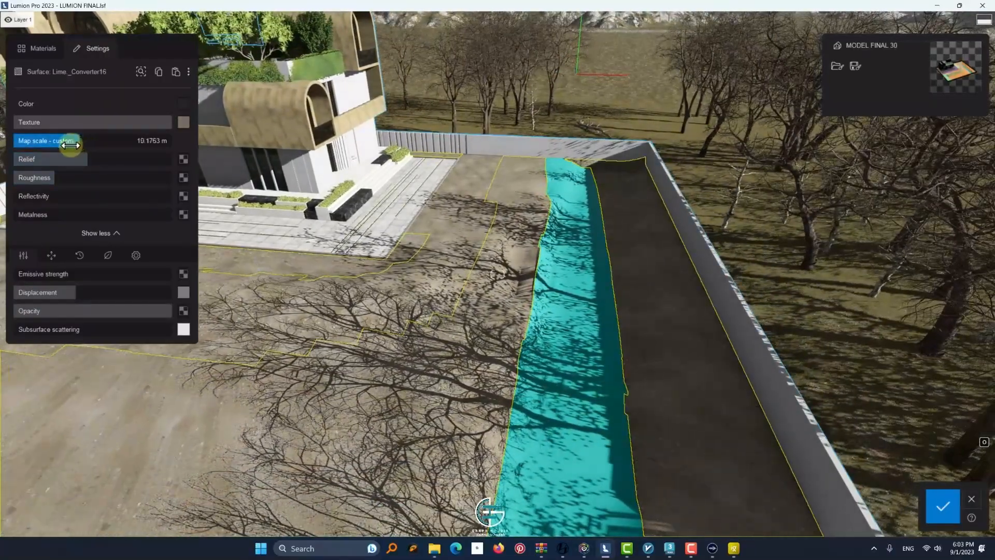
drag(70, 145, 58, 147)
click(80, 255)
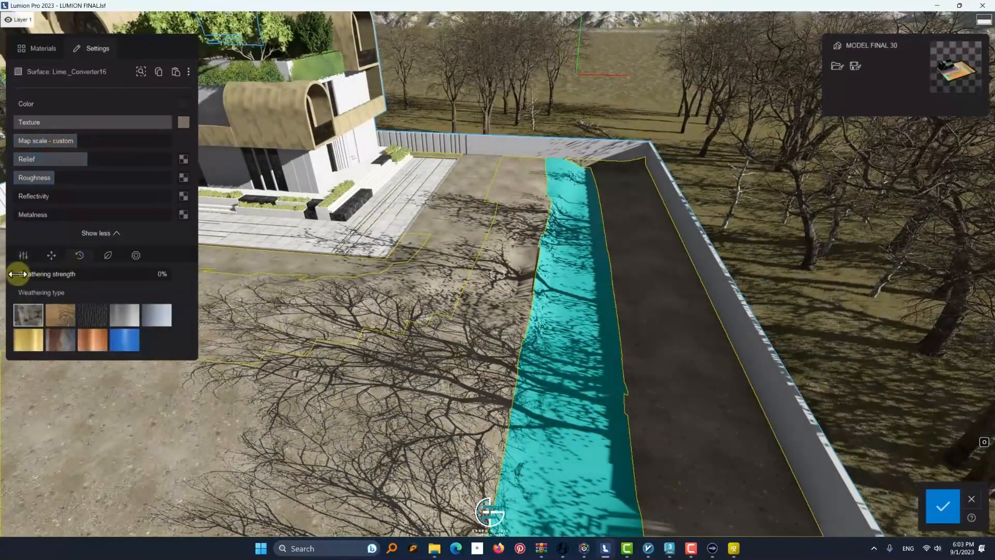
click(52, 255)
drag(90, 348, 99, 348)
Try the landscape library's soil materials, including Soil 002, on the turquoise strip along the boundary wall
click(575, 357)
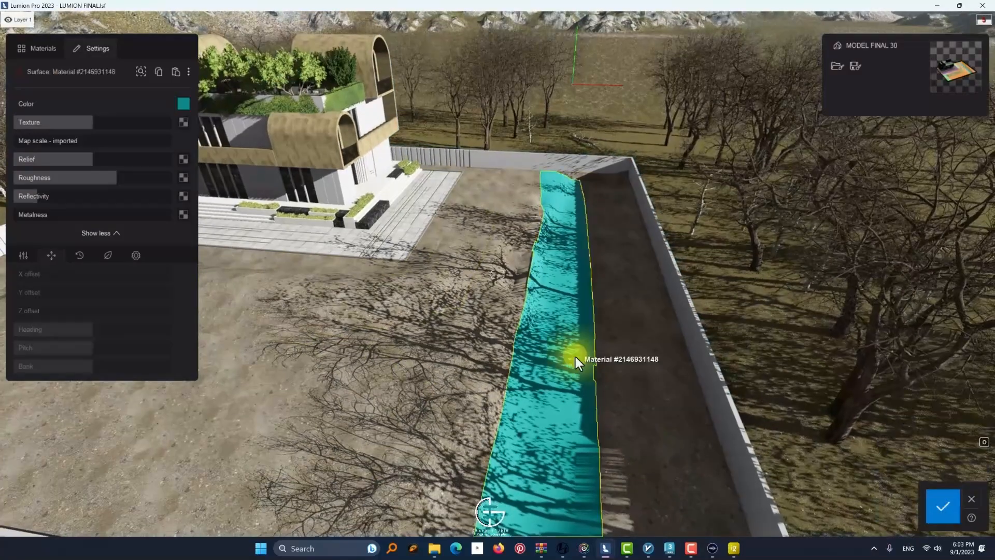
scroll(510, 293, down, 3)
click(45, 49)
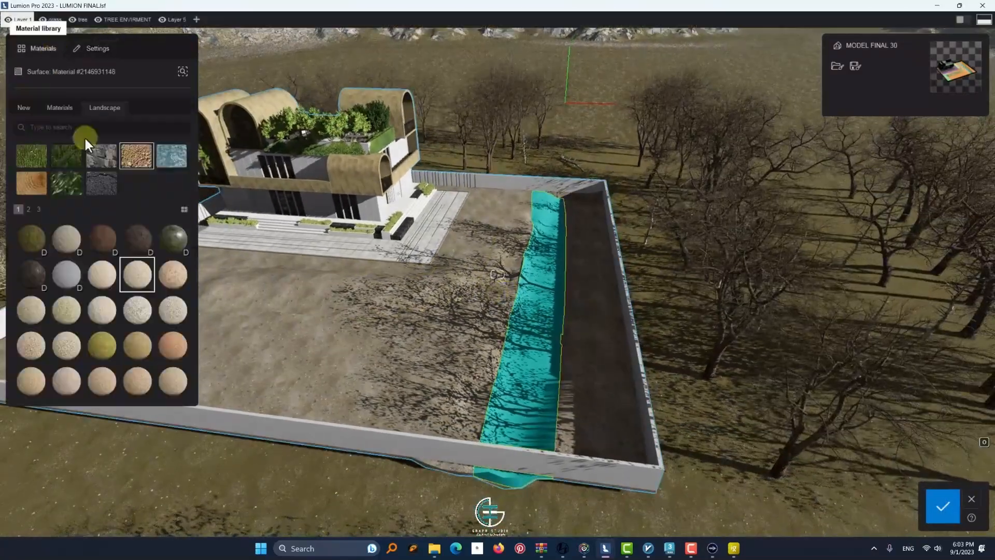
click(39, 209)
click(98, 355)
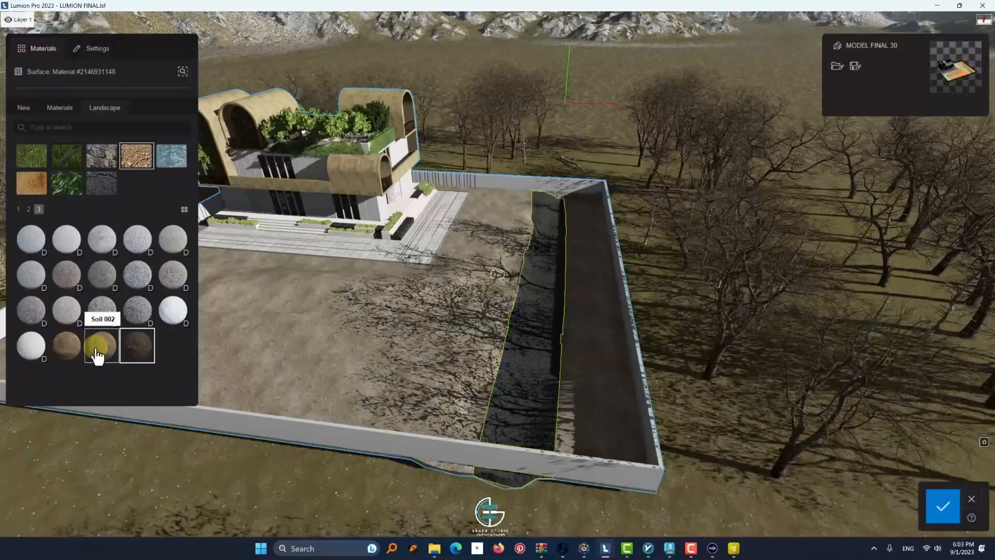
scroll(393, 287, down, 5)
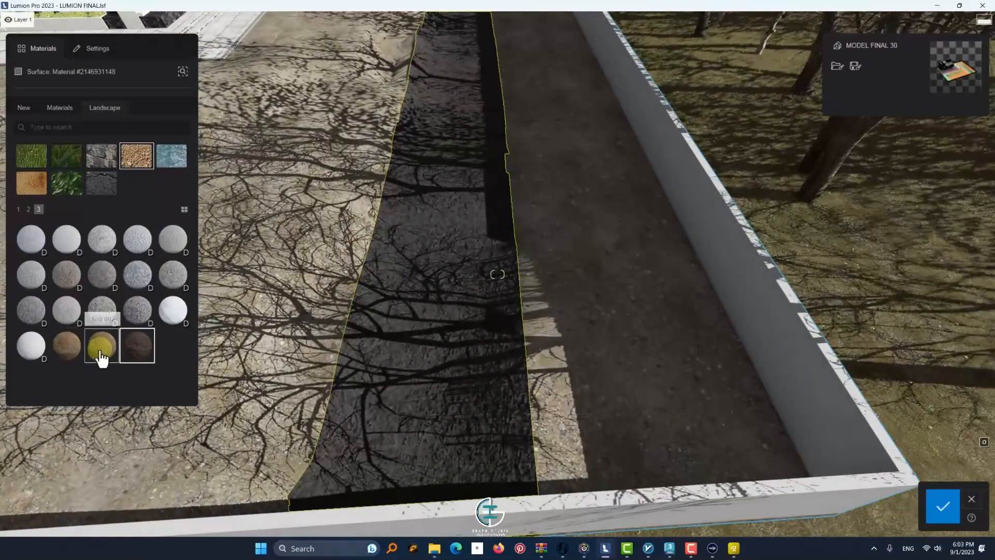
click(100, 352)
scroll(459, 265, up, 3)
right_drag(461, 267, 460, 228)
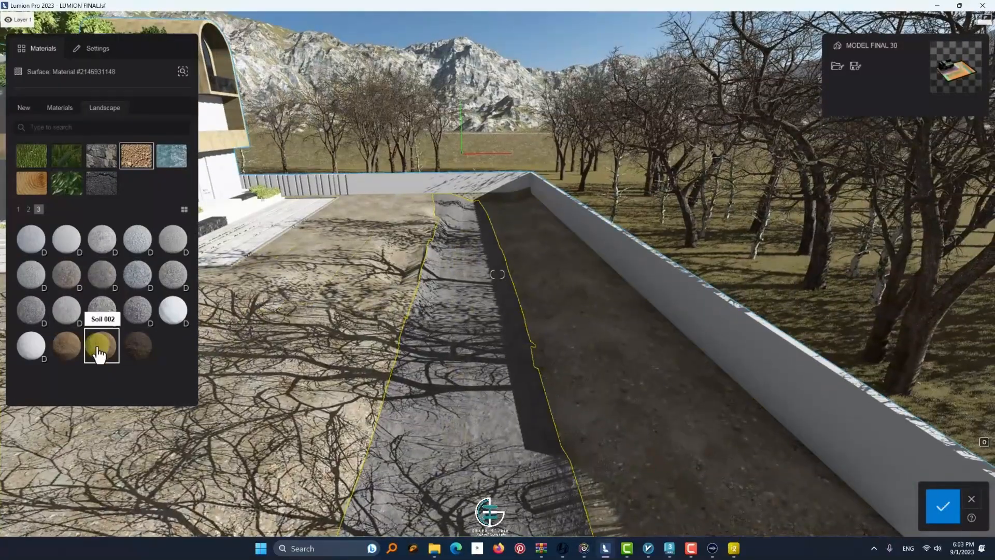
click(73, 351)
Try the white and gravel ground materials on the strip, and return to the soil listed before Soil 002 to inspect it closely
click(16, 67)
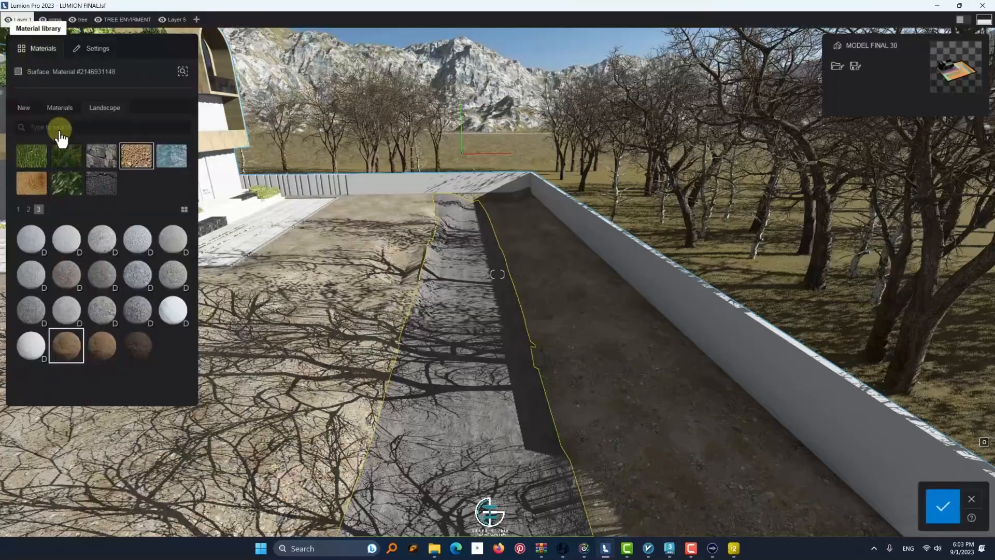
click(32, 344)
click(177, 309)
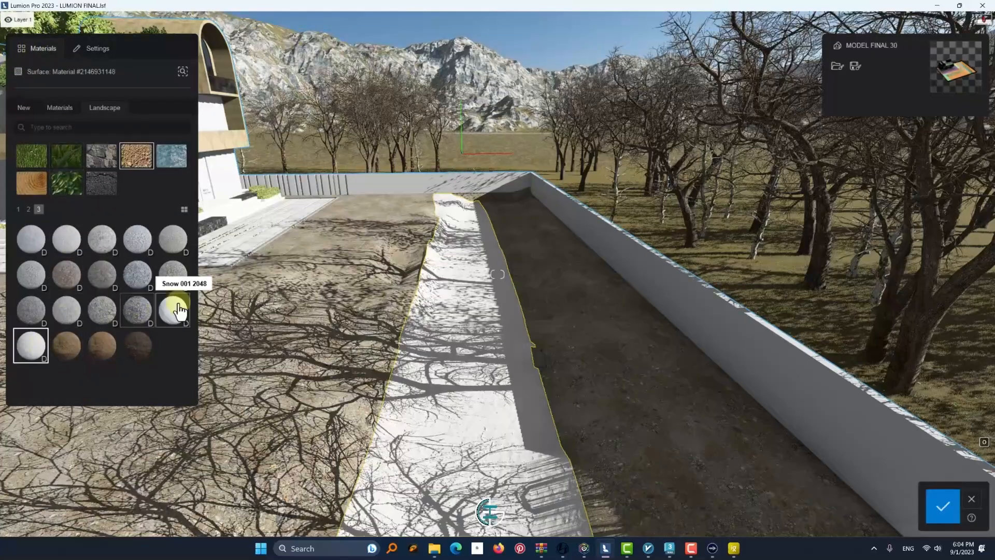
click(139, 280)
click(28, 209)
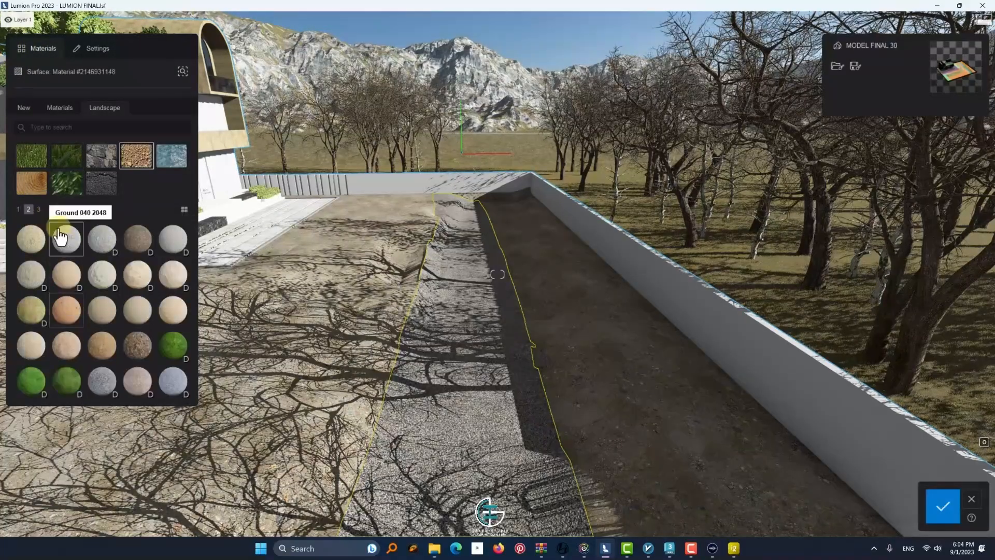
click(38, 209)
double_click(65, 354)
right_drag(440, 344, 441, 376)
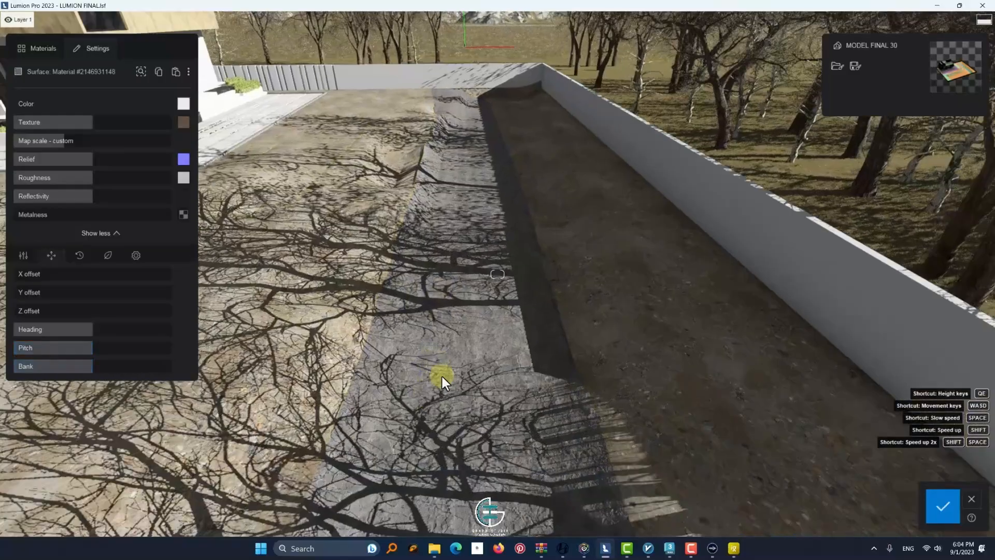
scroll(441, 375, up, 3)
Try Ground 046 2048 and several green and dark ground materials on the strip
click(39, 53)
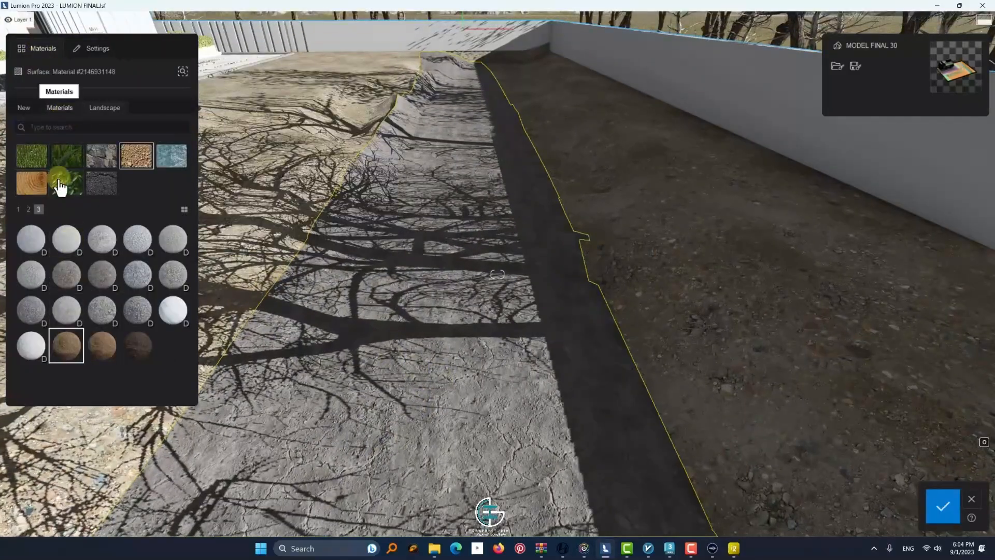
click(28, 209)
click(115, 274)
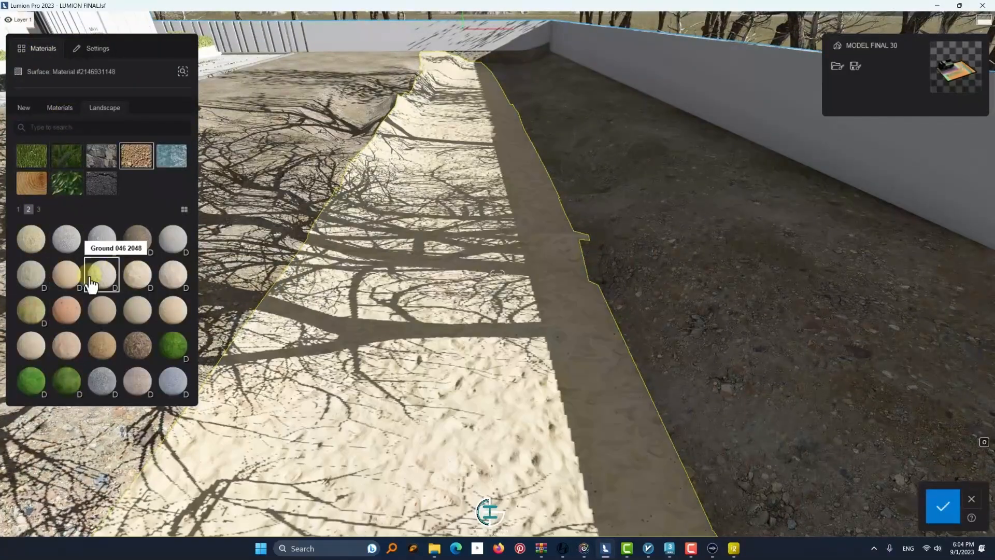
click(35, 313)
click(18, 209)
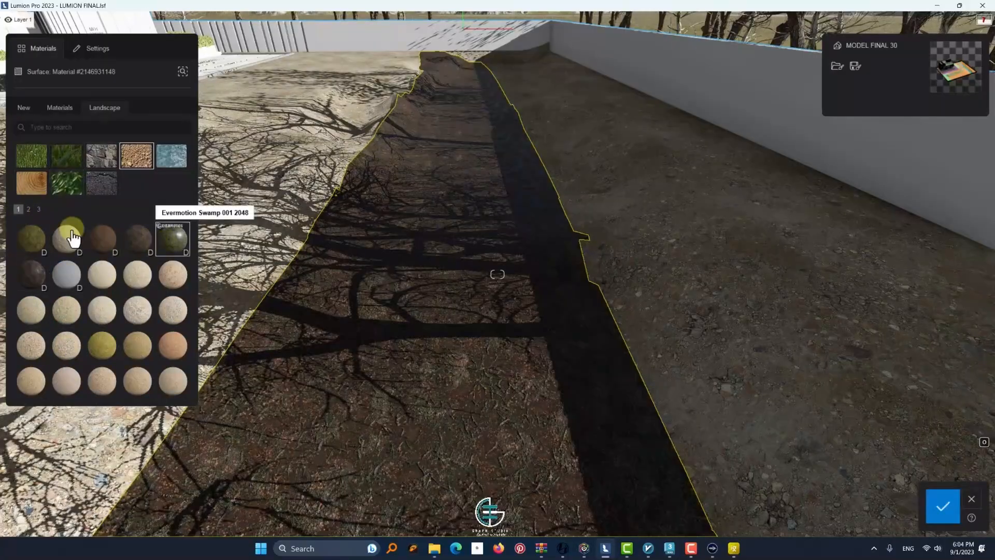
click(72, 238)
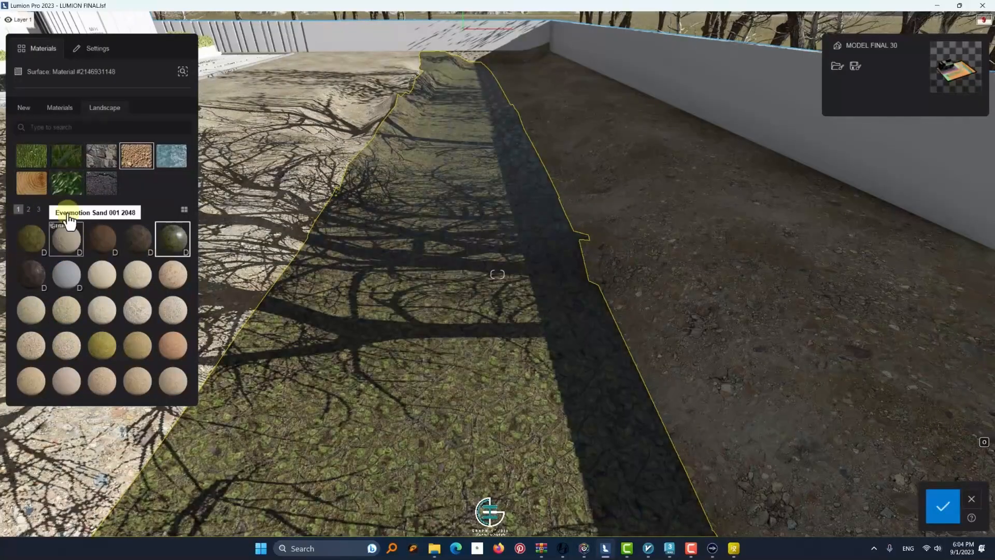
Compare landscape water materials on the strip, apply a rippled blue-green one, and save the material changes
click(172, 156)
click(140, 244)
click(114, 256)
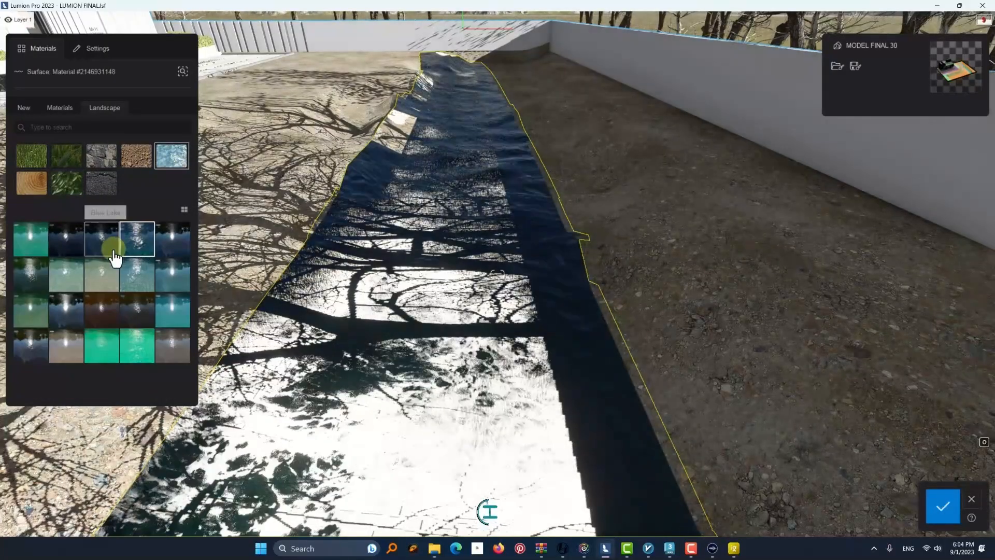
key(s)
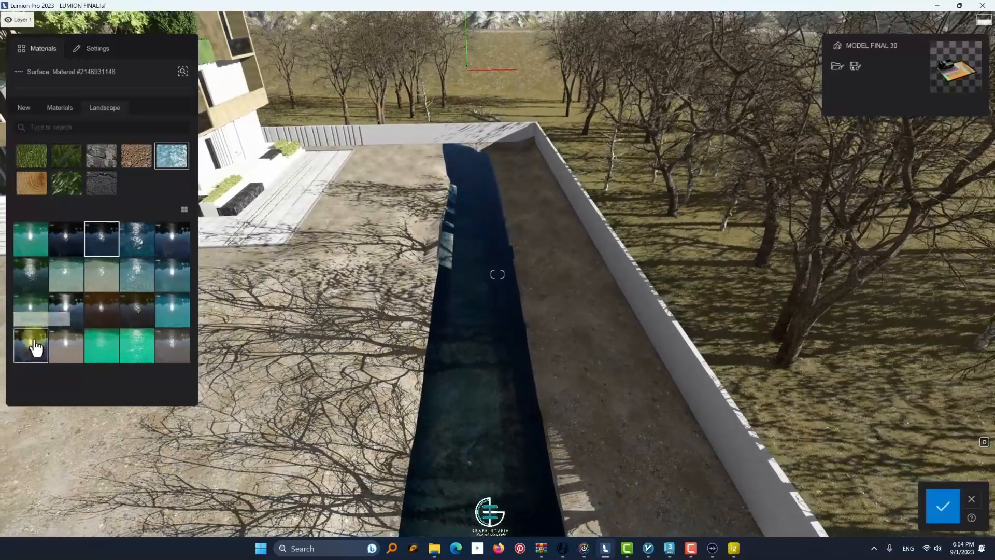
click(136, 319)
click(176, 320)
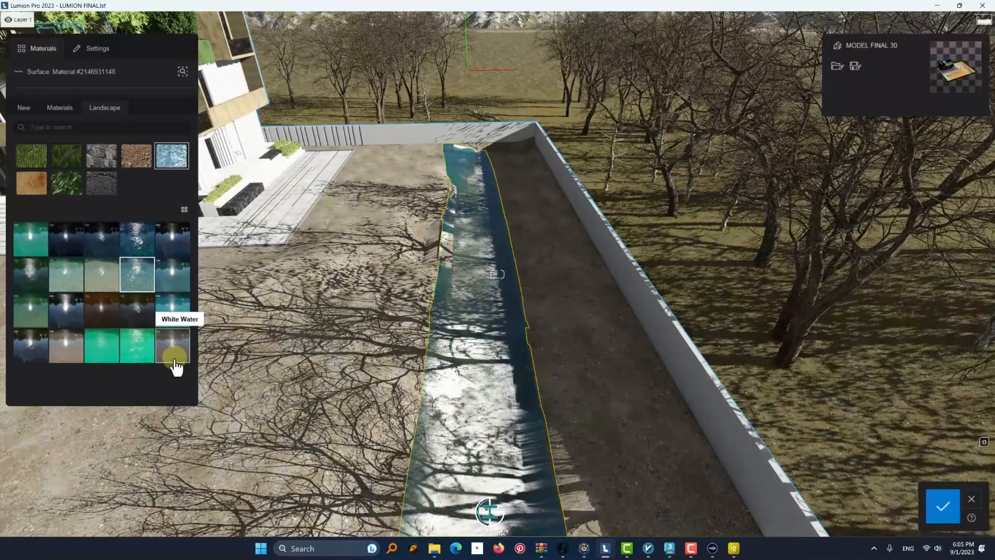
right_drag(401, 303, 278, 293)
key(w)
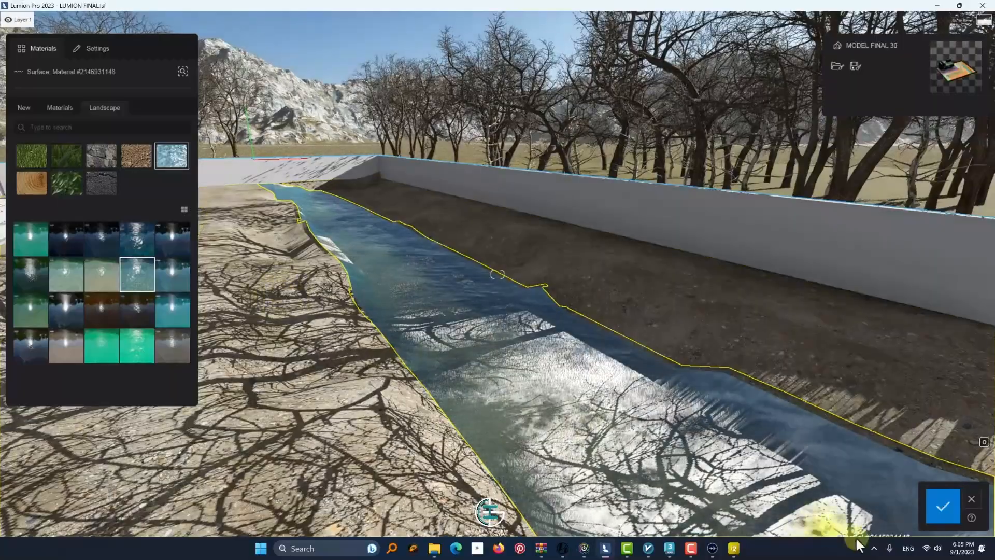
click(938, 508)
Raise the terrain with a smaller brush outside the front wall's river-end corner to cover the exposed end of the water strip
click(85, 459)
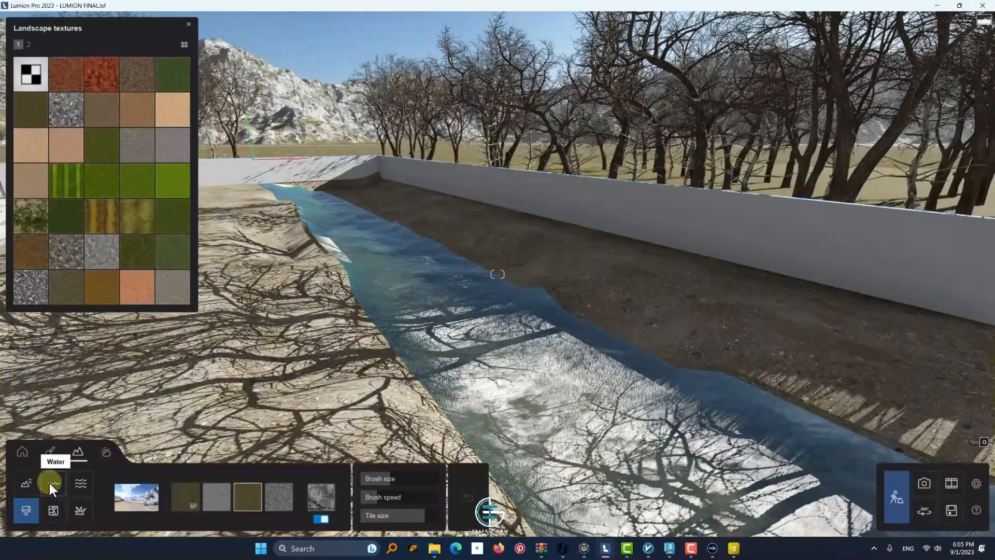
click(26, 483)
click(154, 497)
key(s)
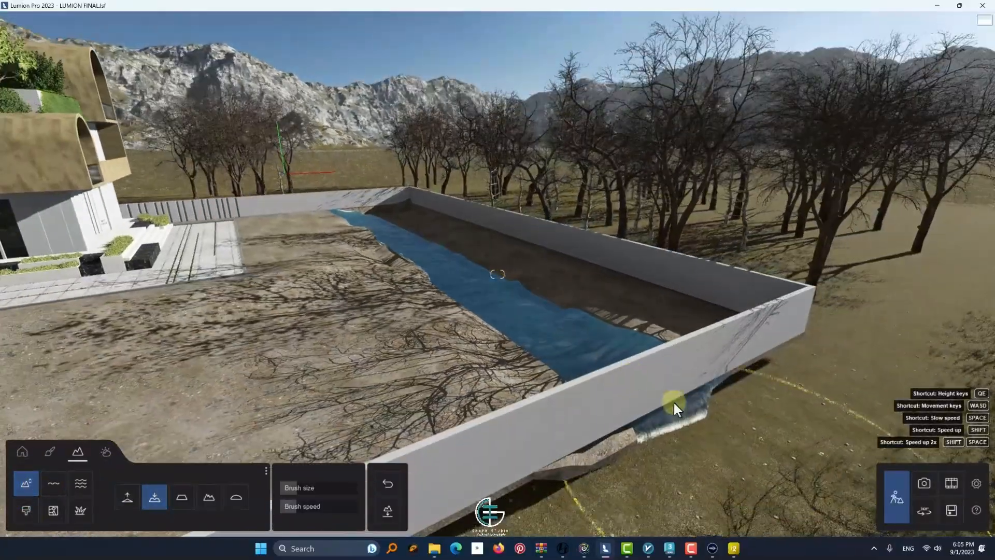
key(d)
key(s)
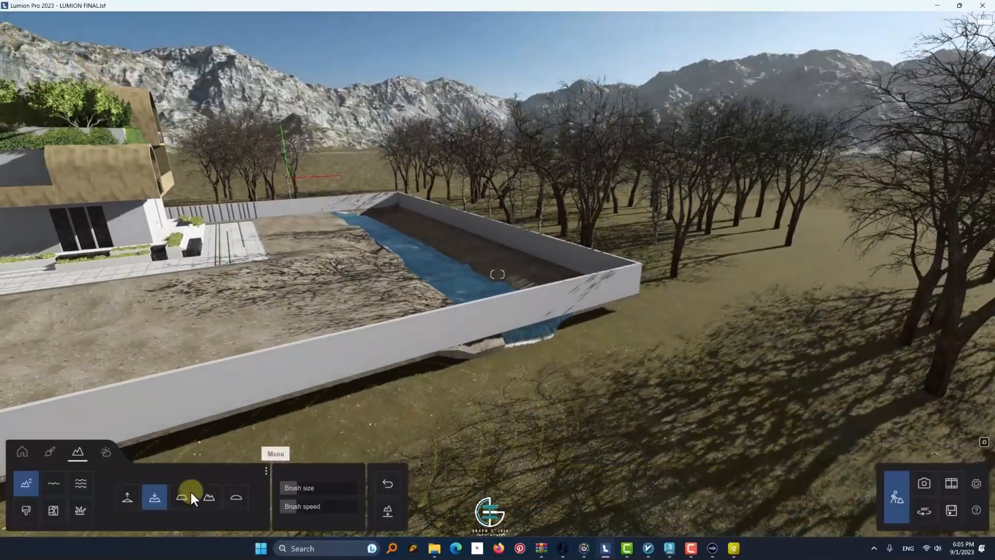
click(127, 496)
drag(642, 331, 585, 357)
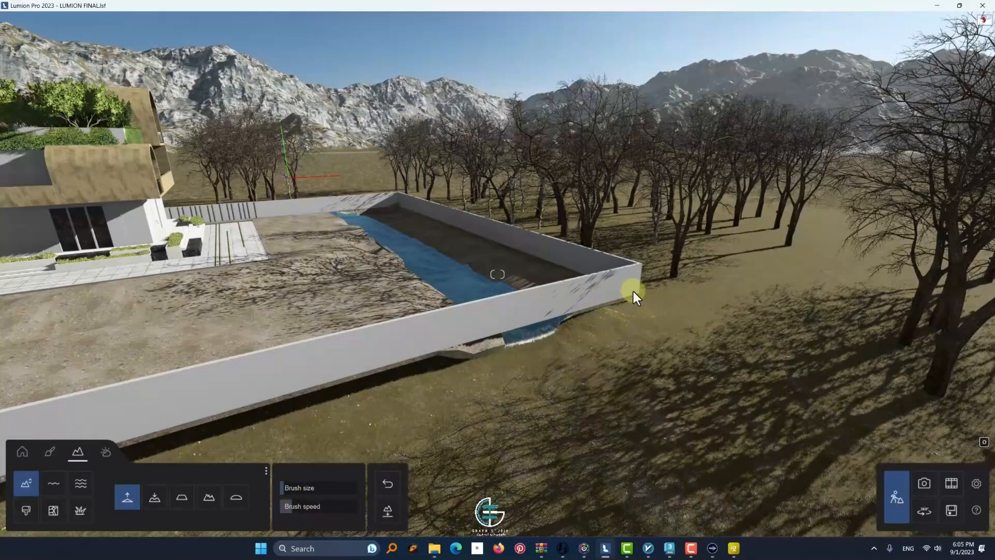
mouse_move(527, 338)
mouse_down()
mouse_move(510, 340)
mouse_move(575, 325)
mouse_move(577, 313)
mouse_up()
Raise the terrain along the outside of the front boundary wall to fill the gap beneath it
key(s)
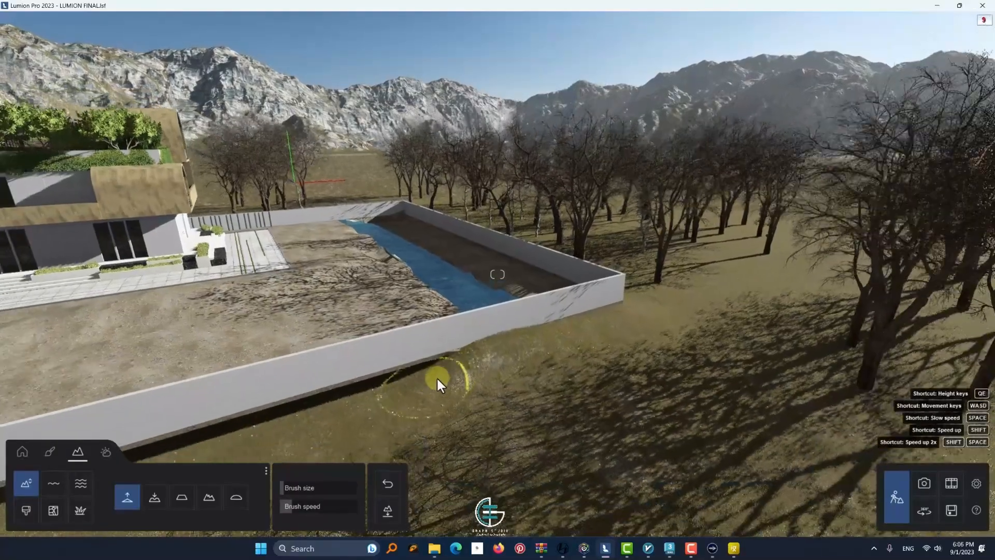
key(s)
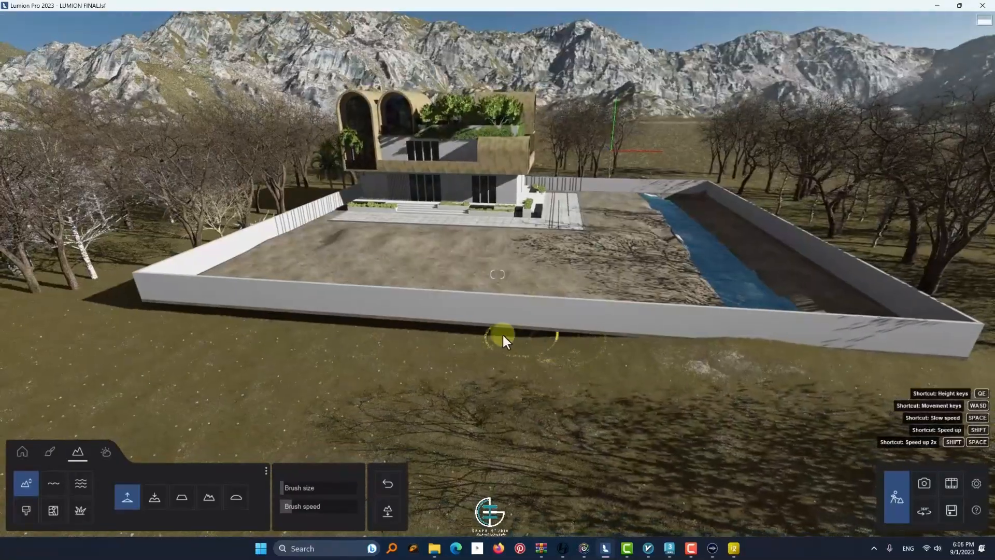
click(294, 505)
drag(519, 355, 356, 323)
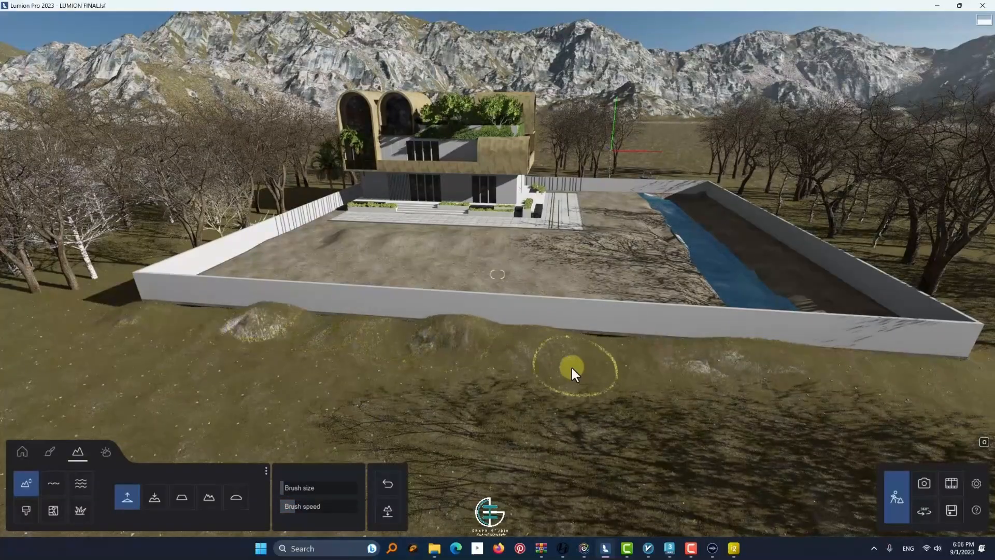
Raise the ground at the base of the front wall near its corner beside the trees
key(w)
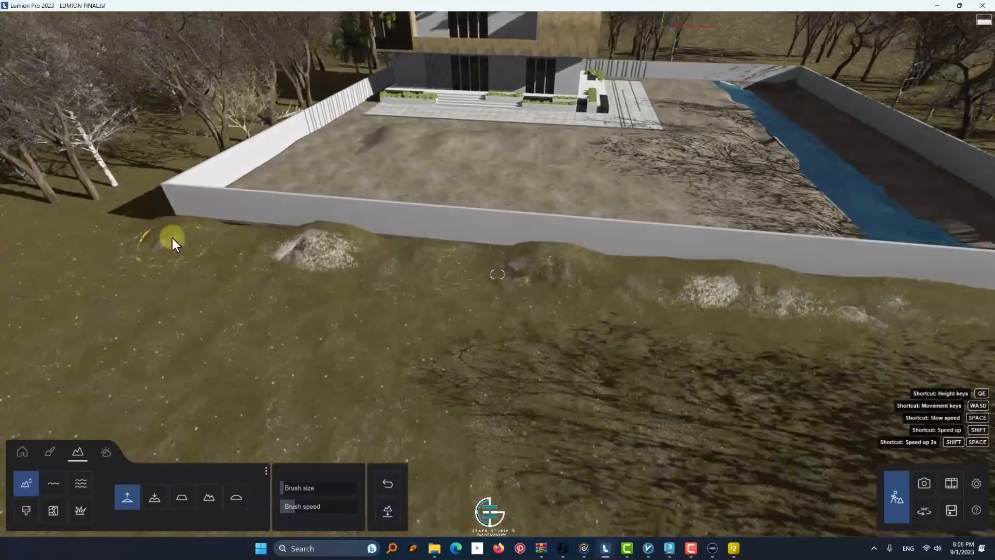
key(w)
key(w)
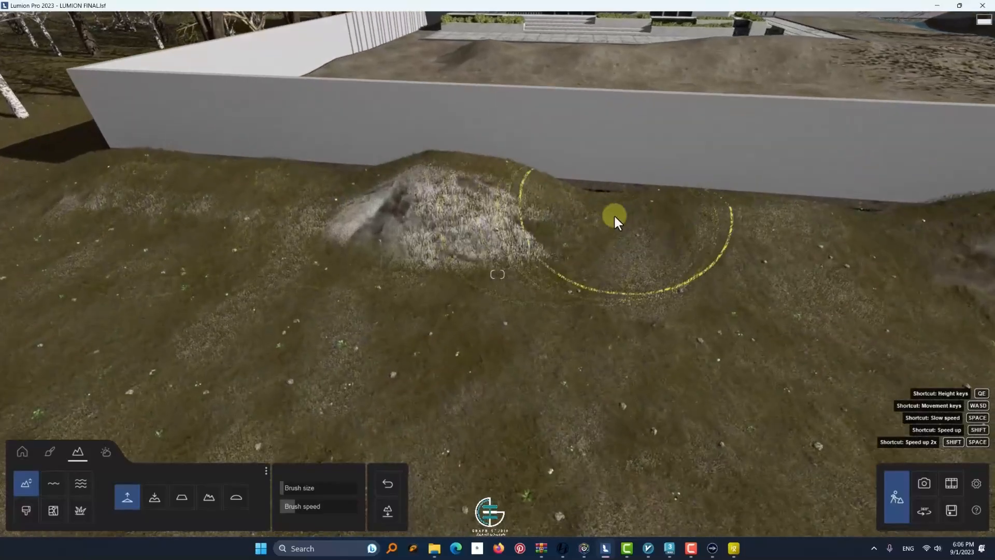
key(s)
key(a)
right_drag(352, 251, 461, 228)
drag(433, 177, 414, 142)
Try raising the ground outside the tree-side wall near the corner and undo the last terrain stroke
key(q)
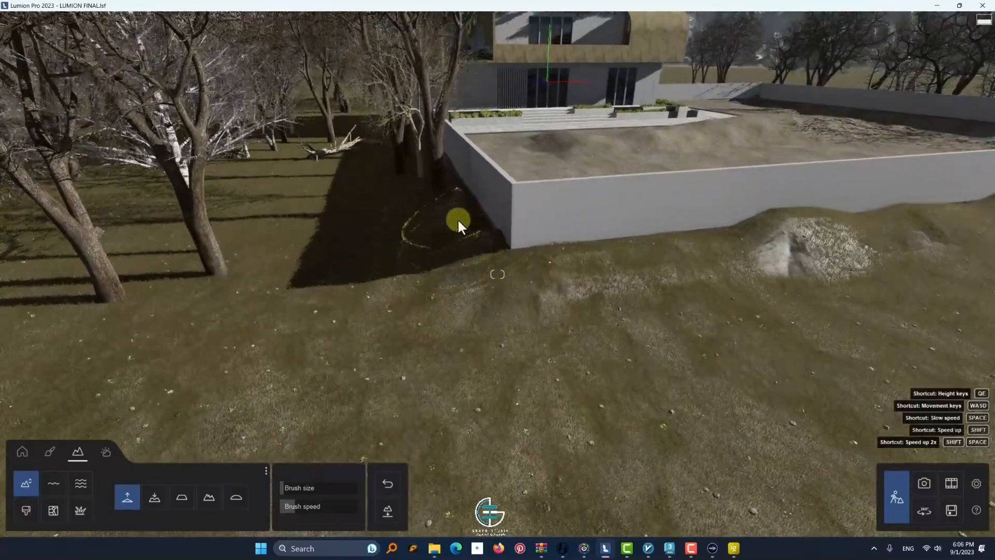
right_drag(458, 222, 481, 222)
key(a)
key(a)
click(391, 483)
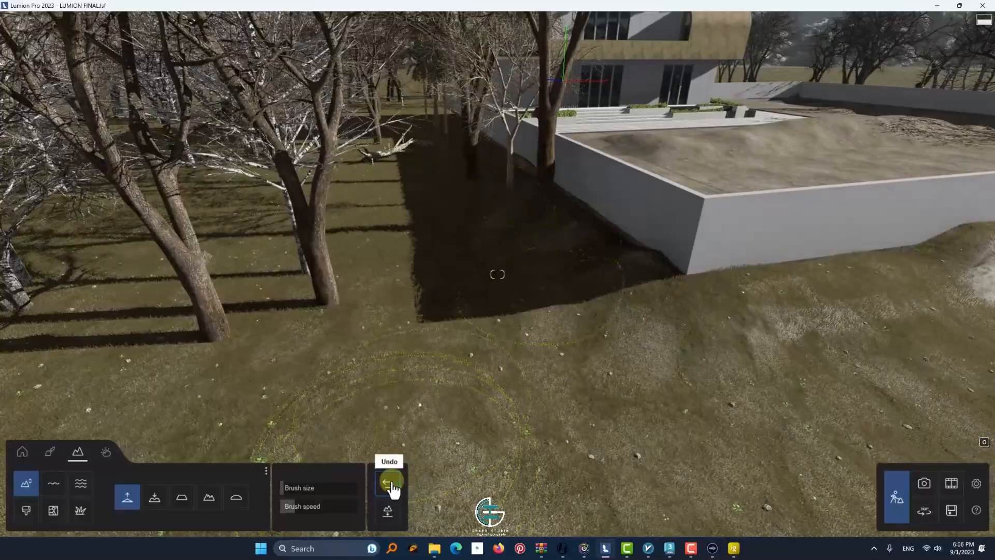
Lower the rocky mounds outside the front wall with the terrain Lower brush
key(d)
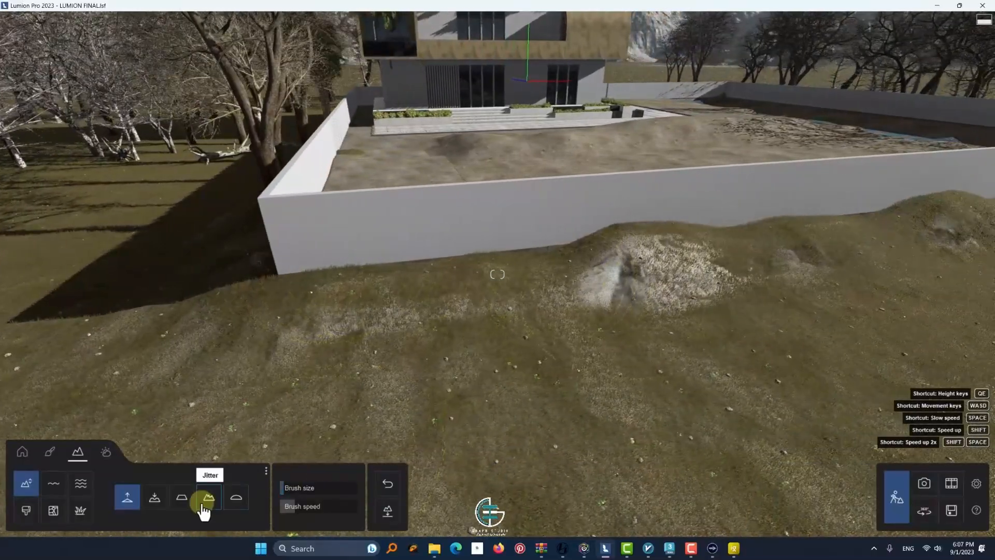
click(182, 497)
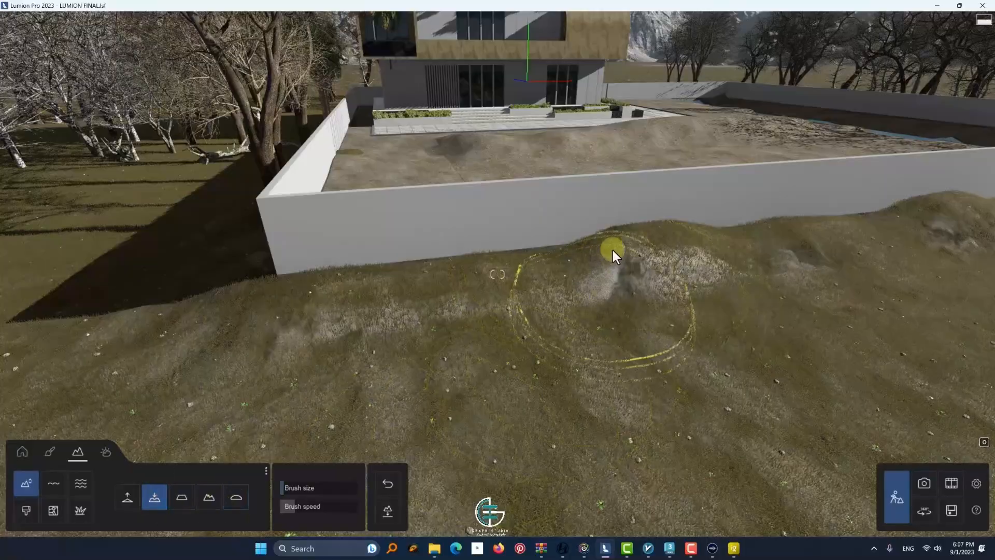
drag(612, 250, 659, 229)
key(d)
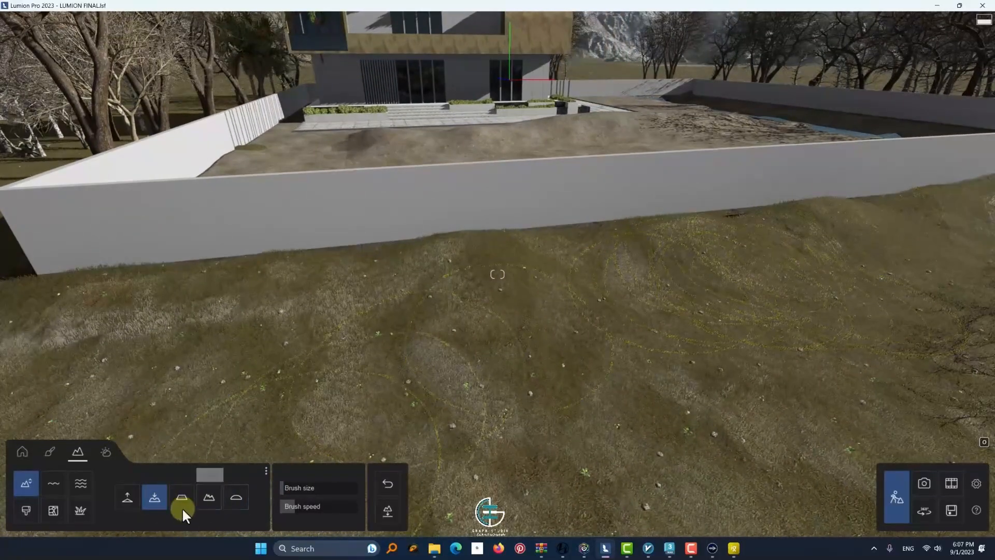
Reduce the brush size and raise the terrain in the remaining gaps under the front wall
click(134, 505)
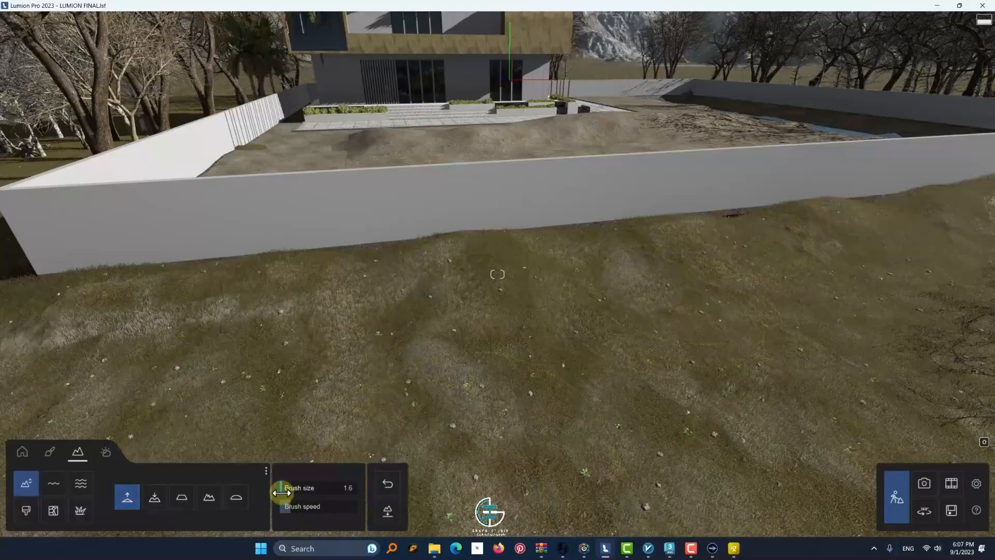
mouse_move(724, 209)
middle_down()
mouse_move(740, 286)
mouse_move(565, 287)
mouse_move(526, 273)
middle_up()
scroll(740, 286, up, 4)
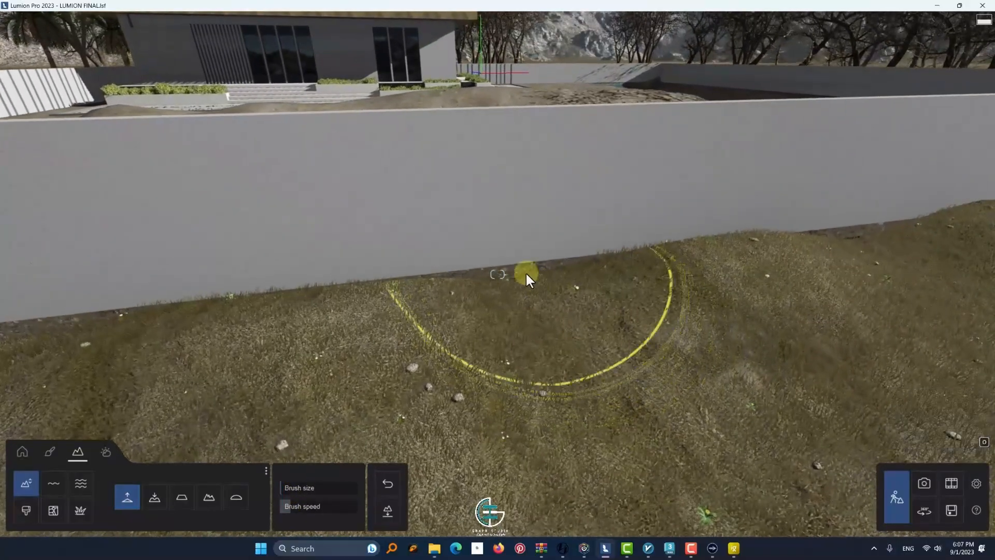
scroll(549, 355, down, 5)
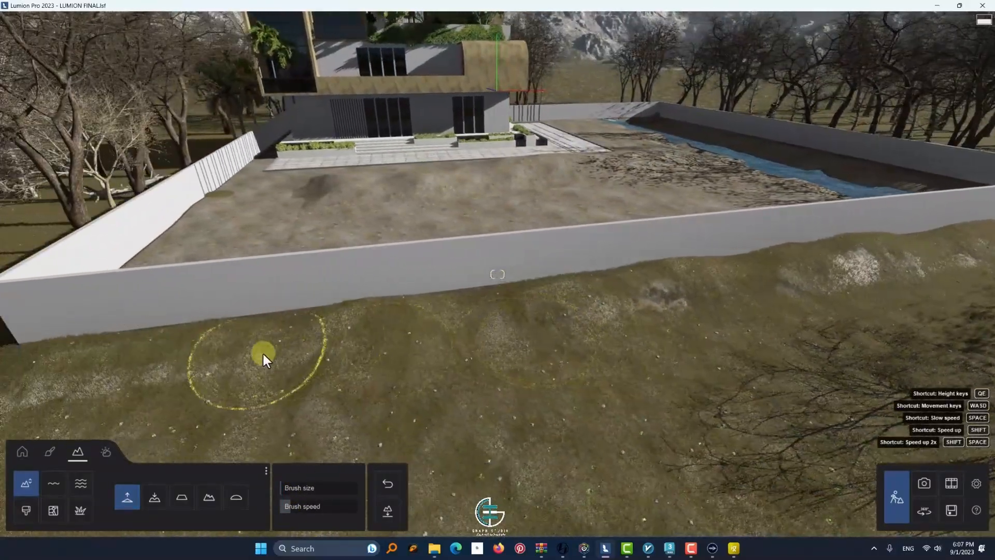
click(263, 349)
mouse_move(263, 348)
right_down()
mouse_move(421, 327)
mouse_move(387, 285)
mouse_move(317, 418)
right_up()
scroll(387, 285, up, 3)
Browse the nature library's plant category and choose Flax Olive for placement
click(23, 451)
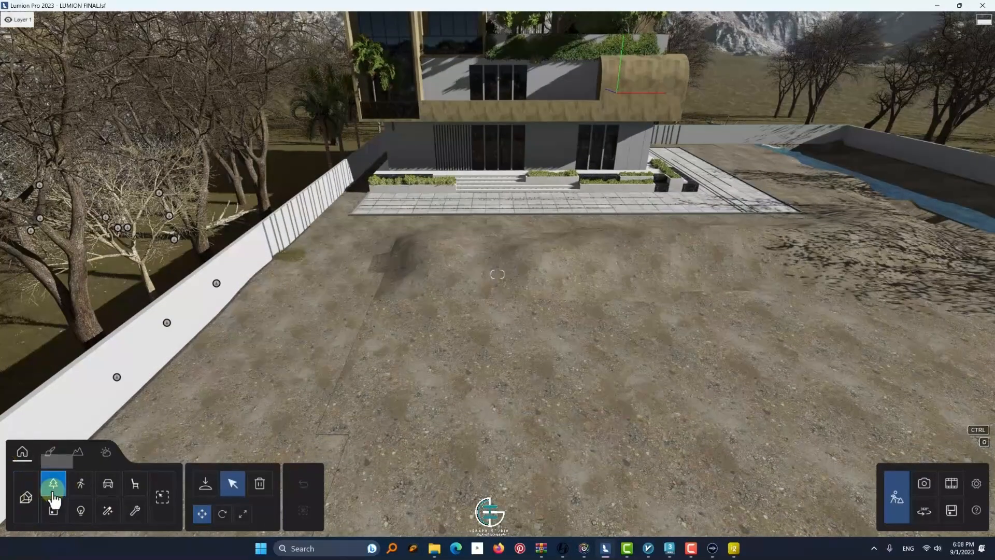
click(53, 490)
click(128, 109)
click(29, 134)
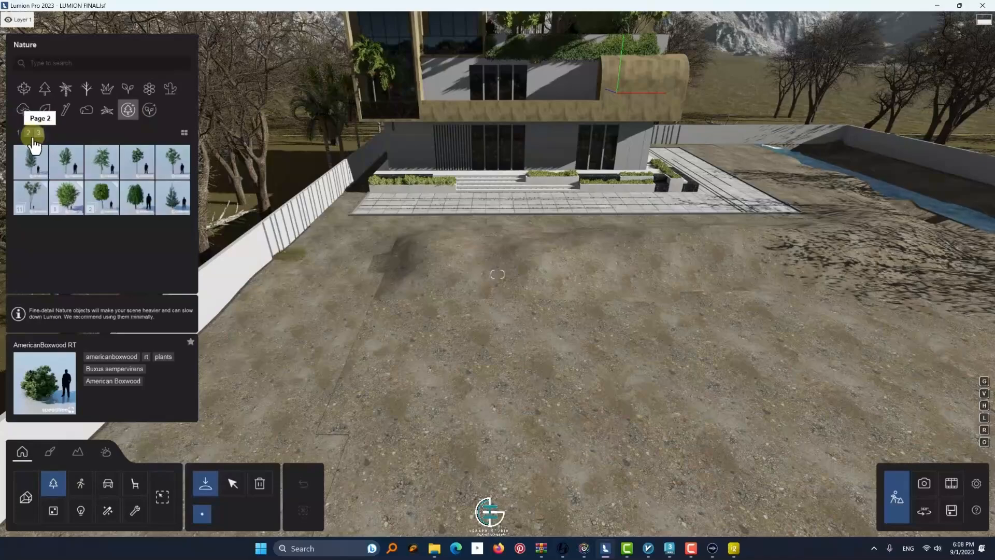
click(124, 91)
click(139, 268)
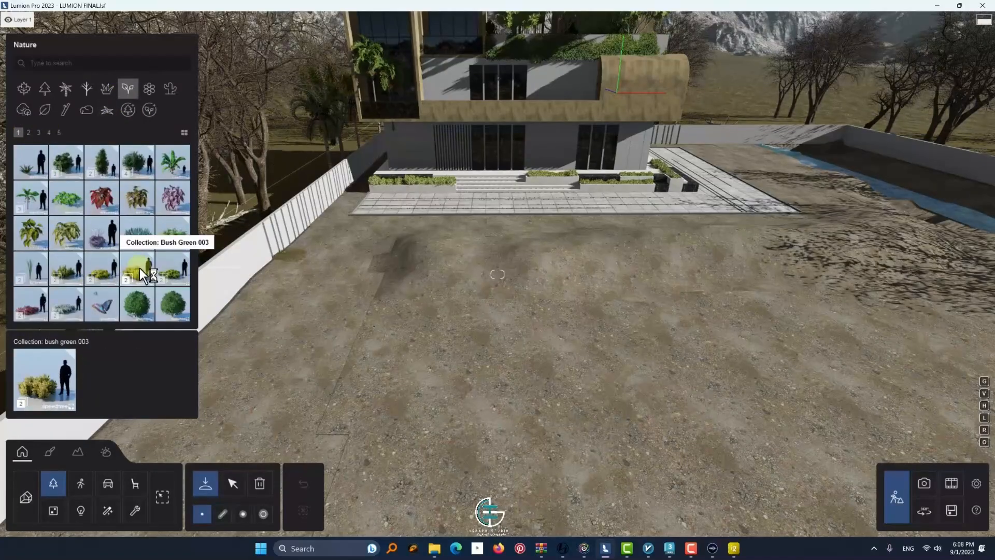
click(28, 132)
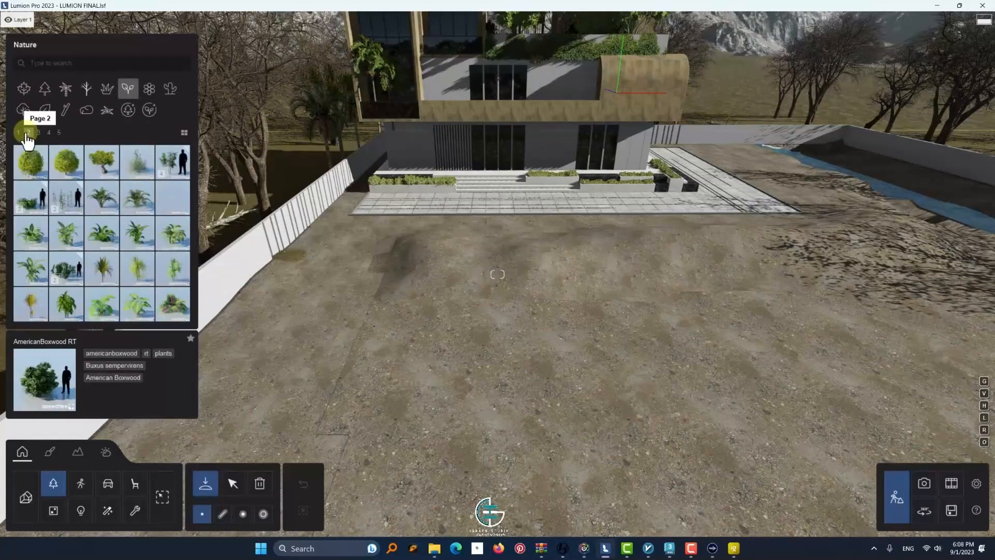
click(39, 132)
click(173, 304)
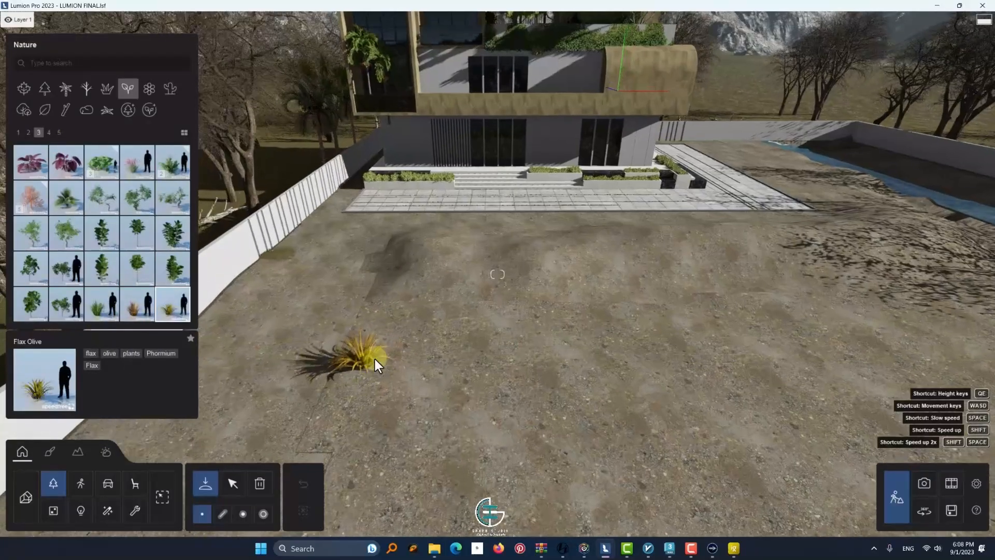
Try painting Flax Olive plants onto the yard's soil and erase the painted plants
click(263, 513)
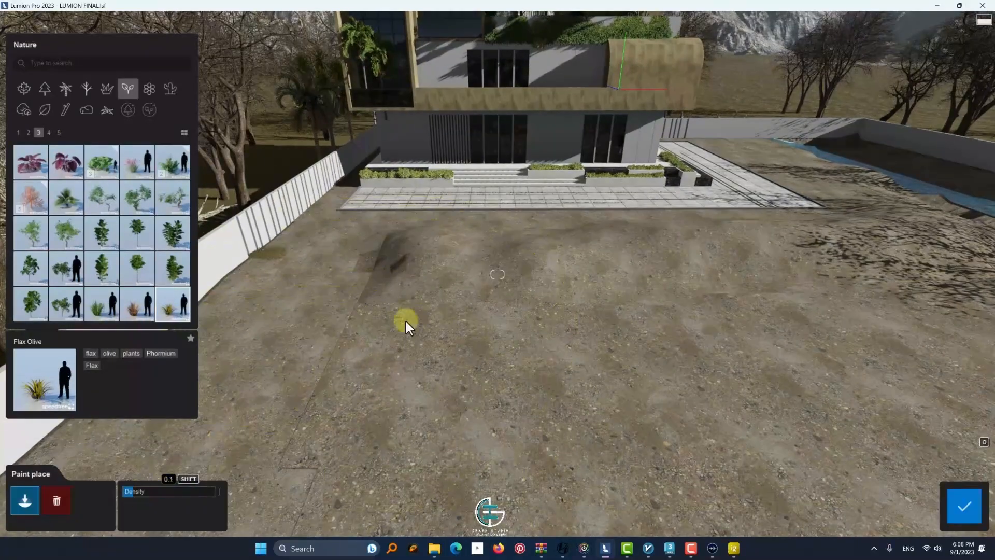
click(465, 293)
scroll(474, 332, down, 3)
click(56, 500)
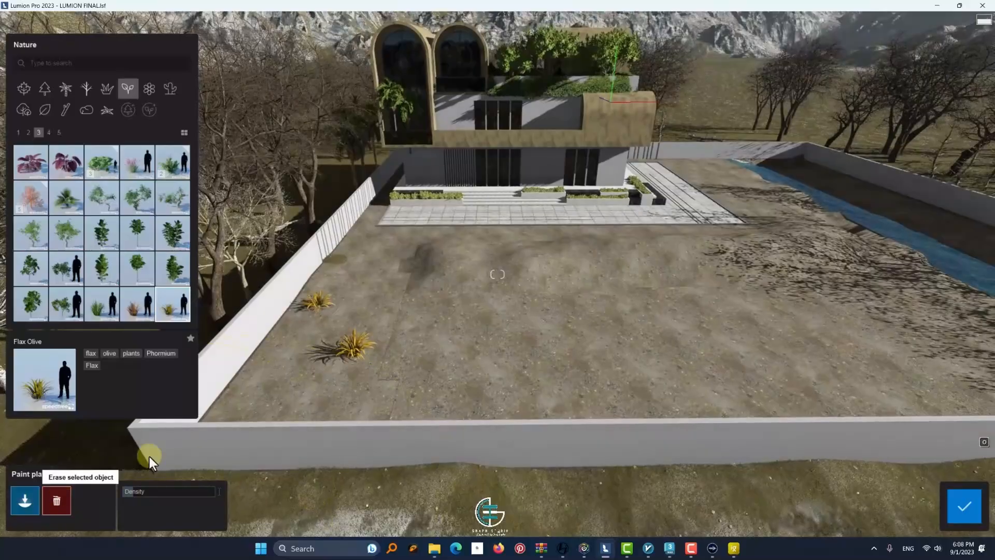
click(376, 304)
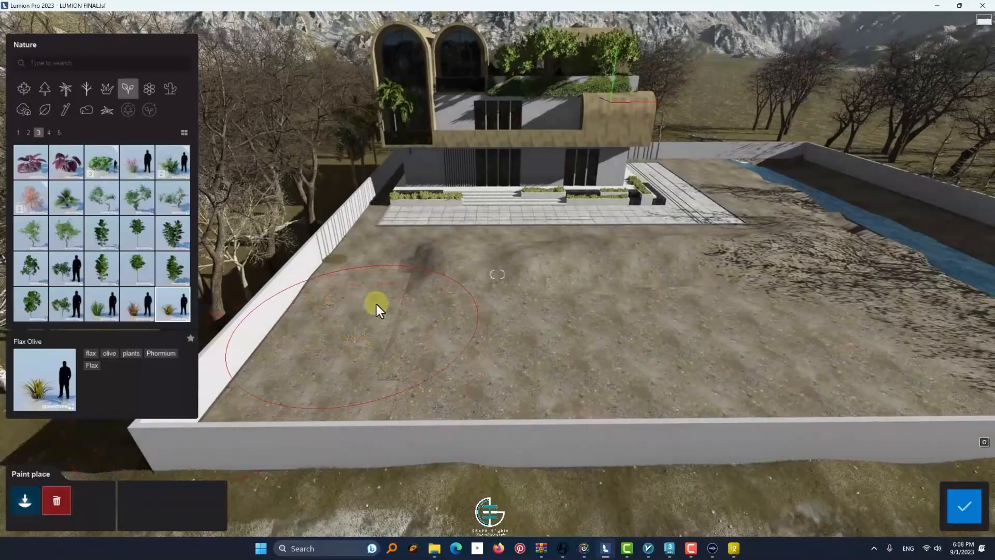
click(50, 133)
click(67, 233)
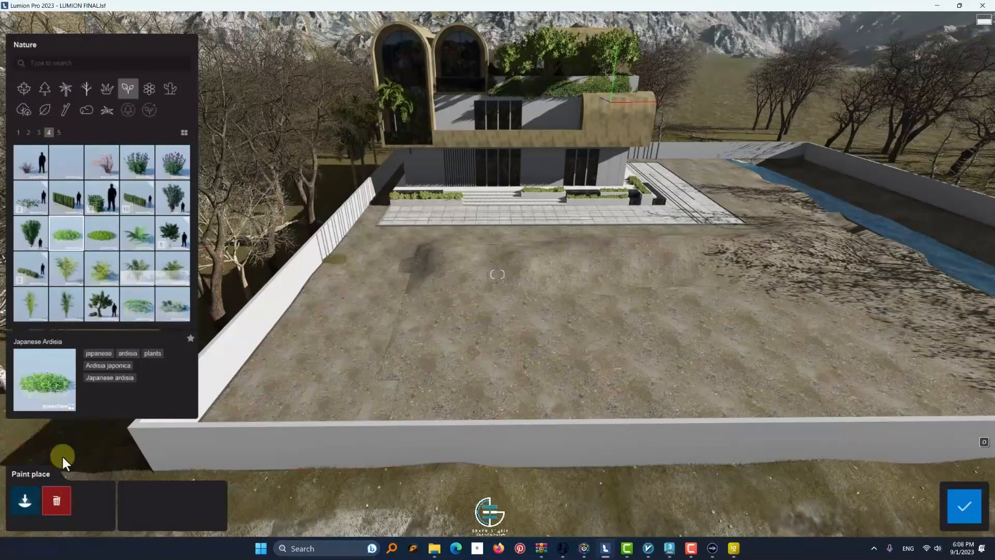
click(24, 500)
click(964, 505)
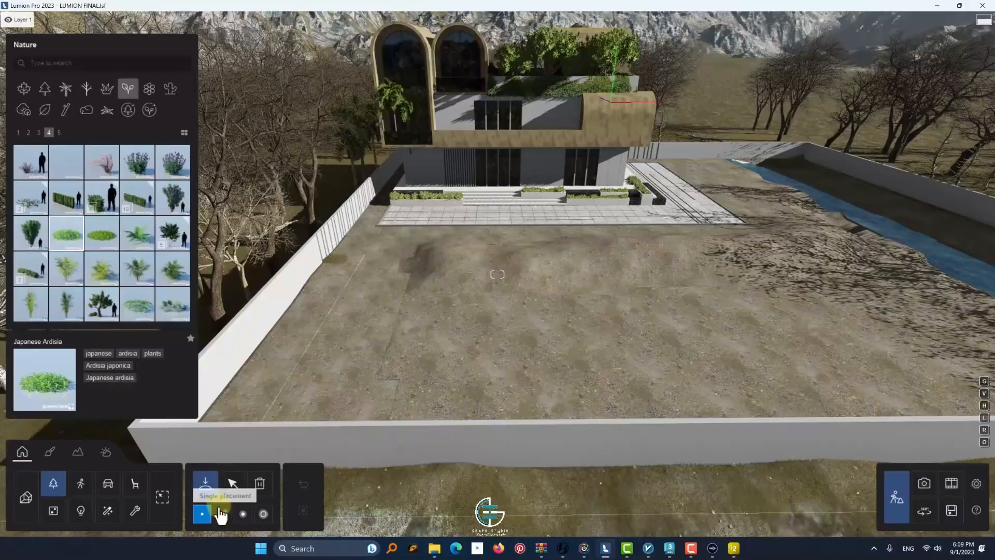
Choose JuniperHedge Low RT and lay a mass placement line across the soil in front of the house, beside the slatted wall
key(w)
click(32, 270)
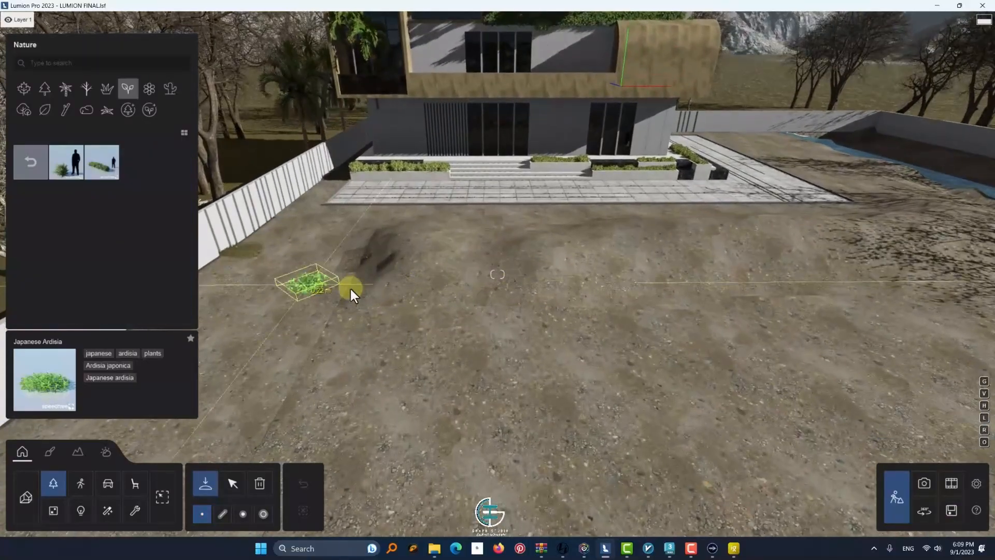
click(93, 176)
click(242, 514)
click(381, 231)
click(295, 401)
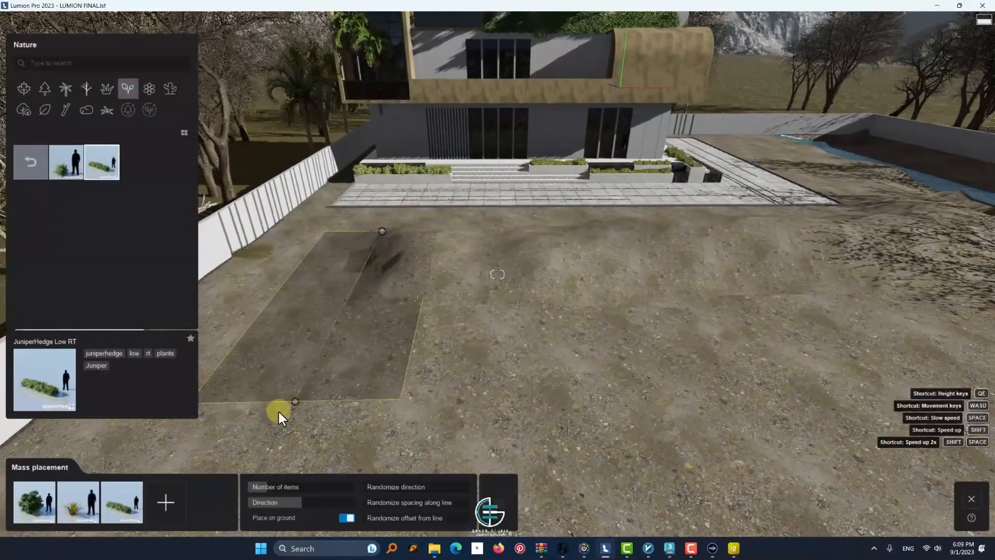
key(s)
click(353, 406)
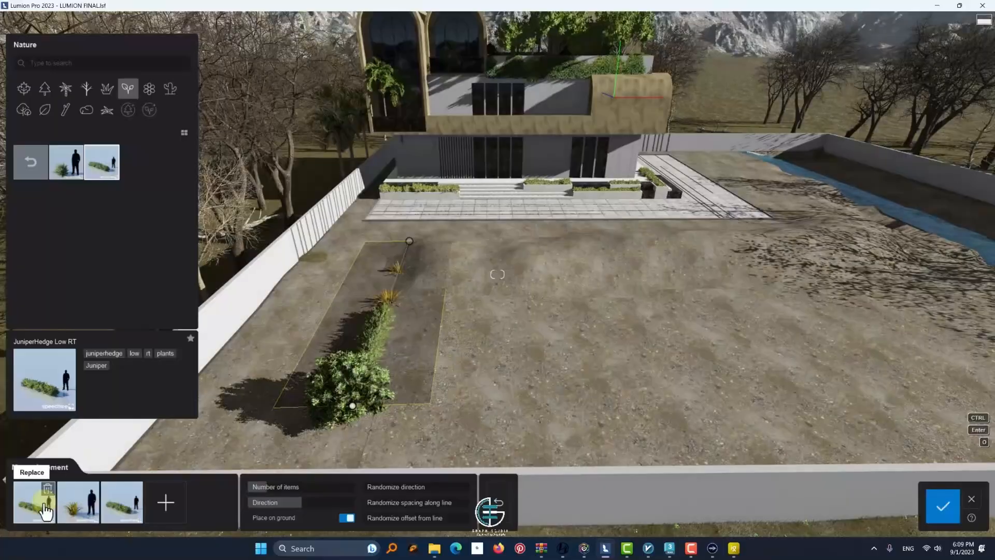
Replace the line's Flax Olive with Juniper Low RT and increase the number of items
click(67, 171)
click(77, 505)
click(122, 506)
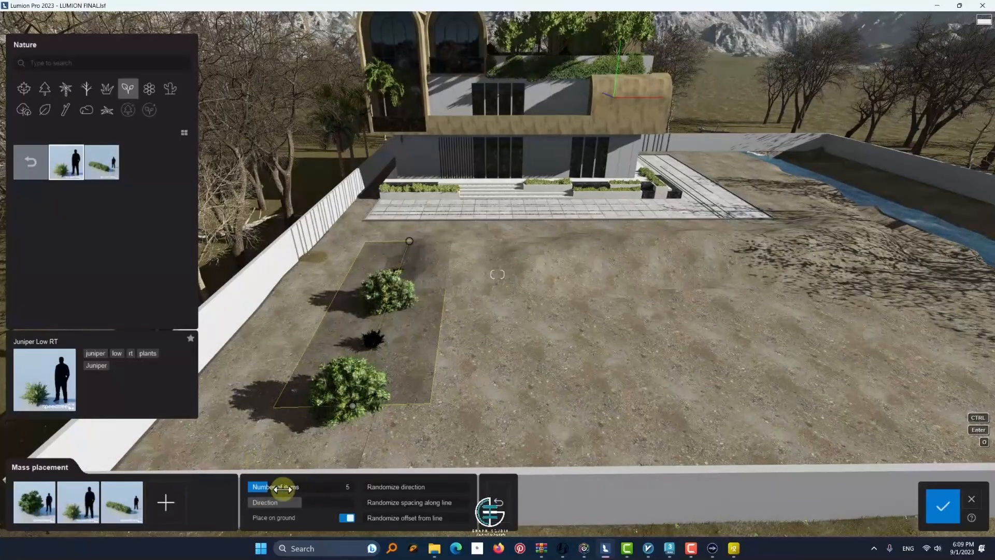
drag(282, 488, 291, 488)
key(w)
right_drag(349, 399, 330, 532)
key(d)
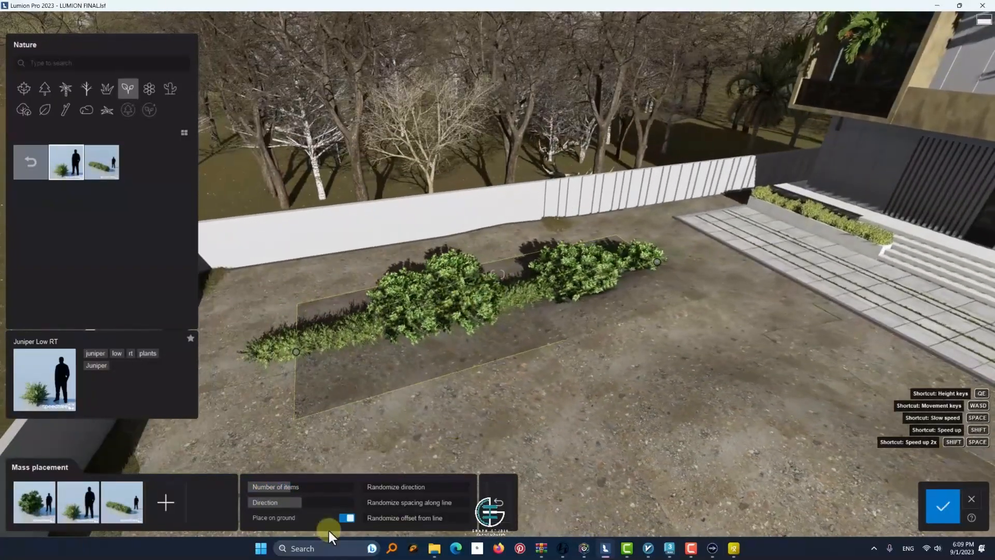
Replace the line's three plants with Black Mondo Grass Side and Round varieties and set the number of items to 30
click(30, 161)
click(107, 89)
click(67, 162)
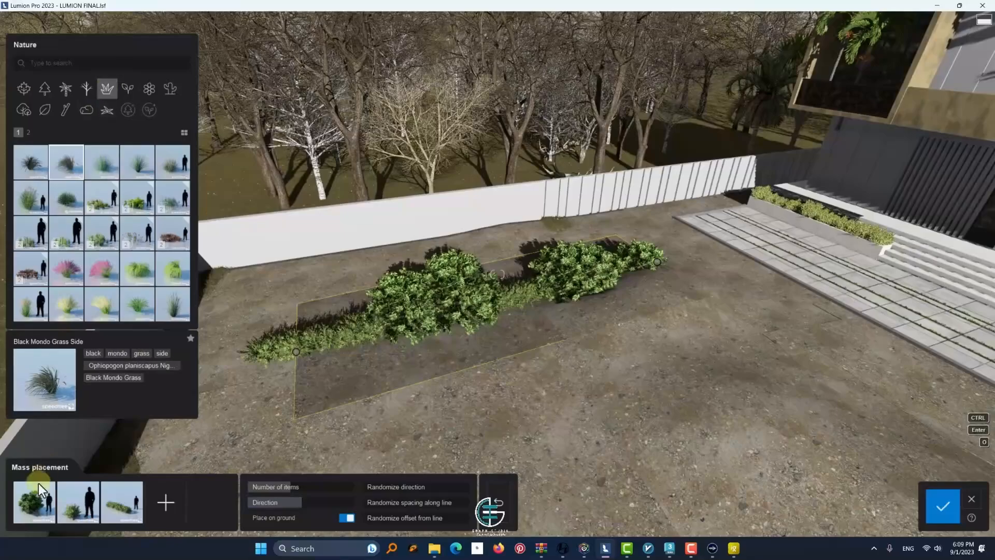
click(35, 502)
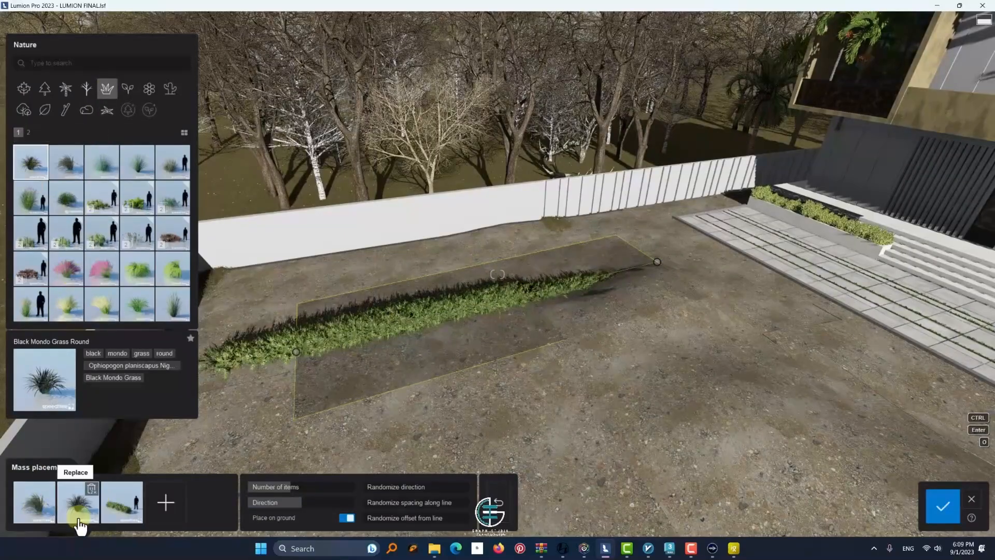
click(140, 236)
click(119, 517)
drag(296, 486, 308, 486)
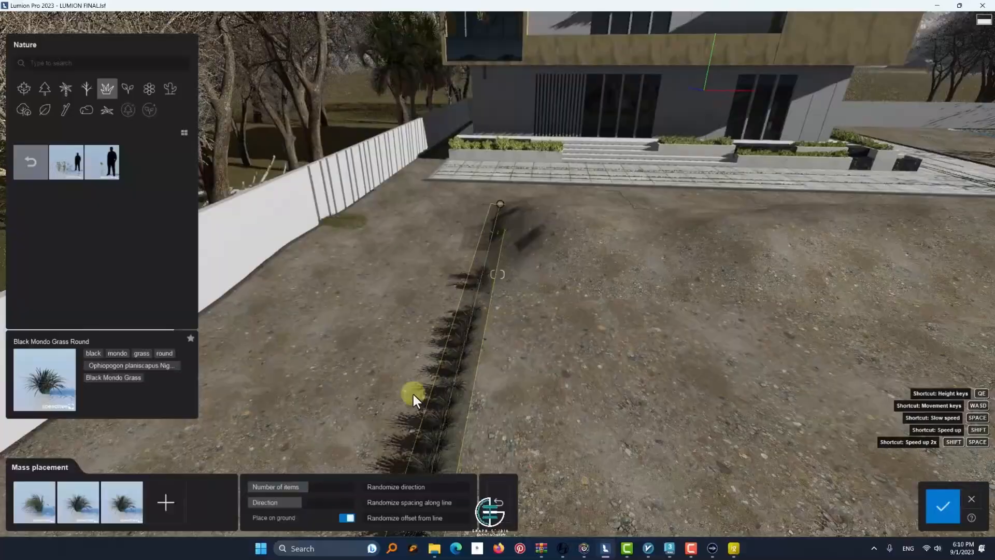
Increase the grass line's number of items, randomize its direction, spacing and offset from the line, and place the plants
drag(299, 486, 298, 492)
drag(411, 503, 422, 522)
scroll(548, 451, down, 5)
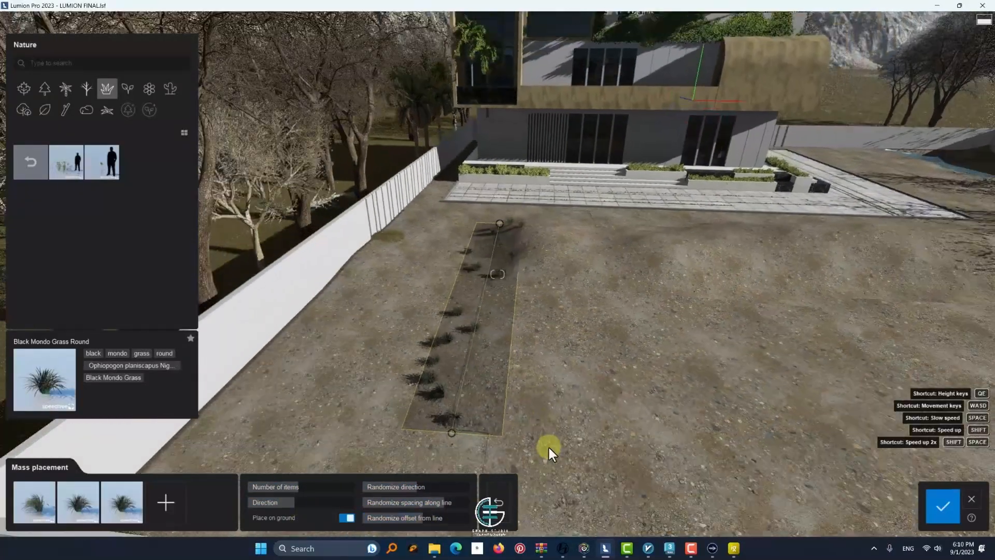
drag(304, 487, 308, 488)
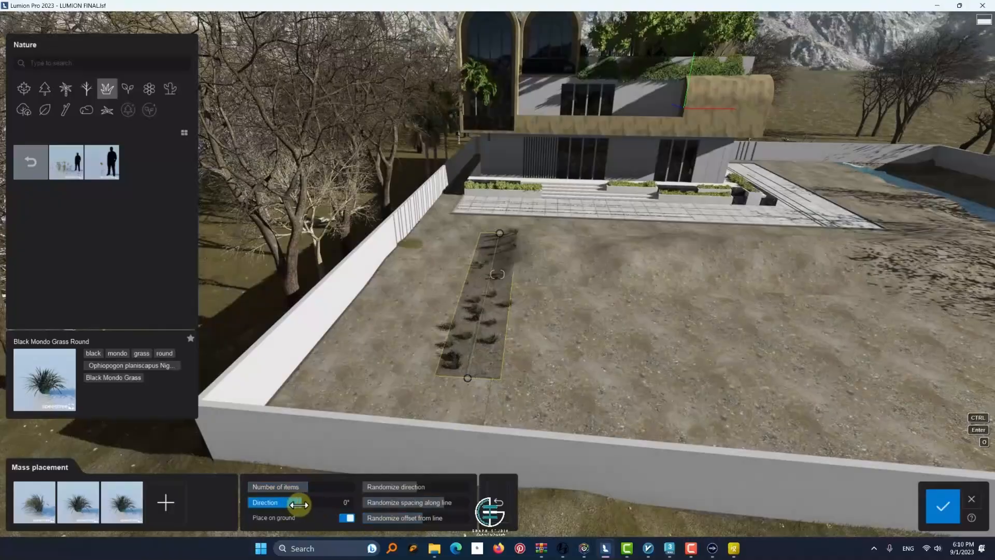
drag(421, 517, 459, 525)
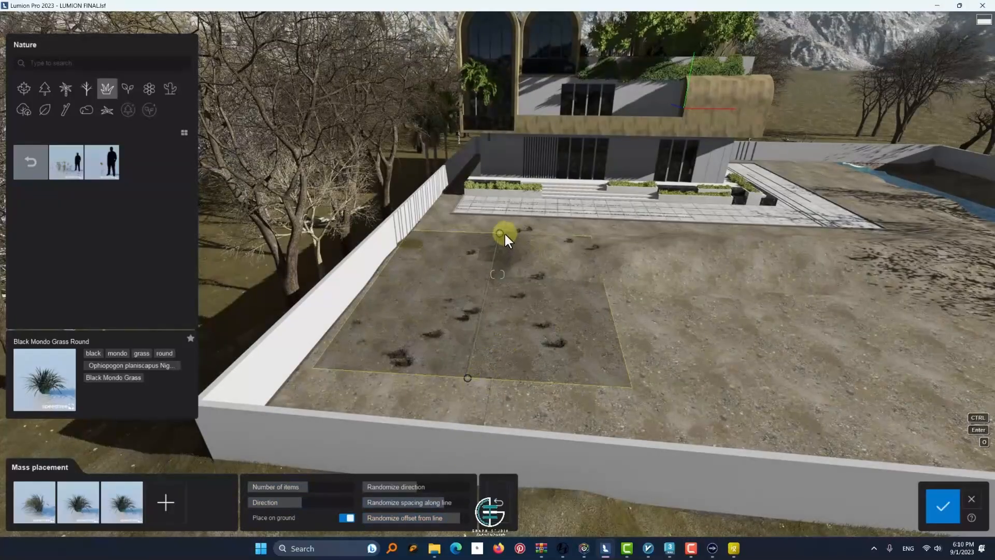
click(936, 510)
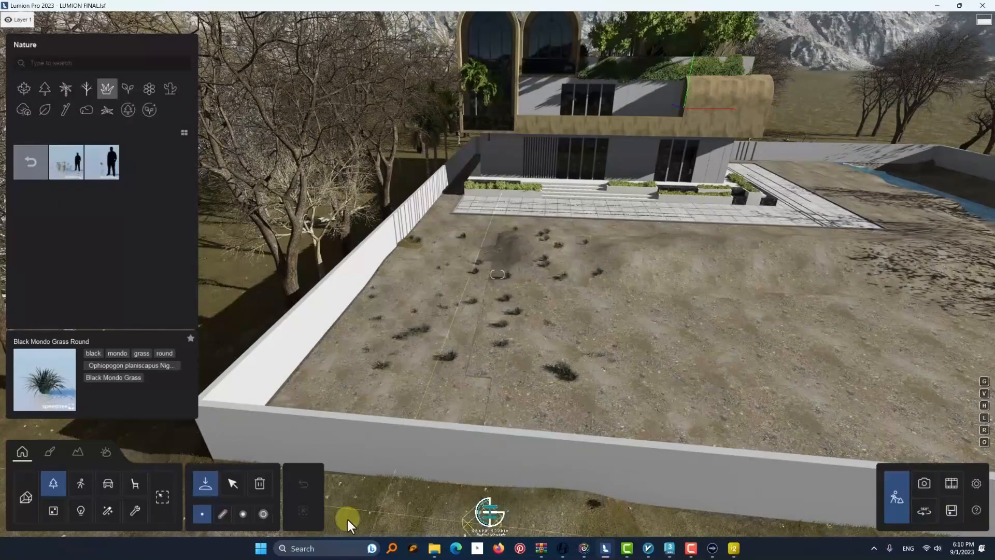
Paint Black Mondo Grass Round across the rest of the yard up to the water channel with a higher density
click(223, 513)
scroll(787, 287, down, 5)
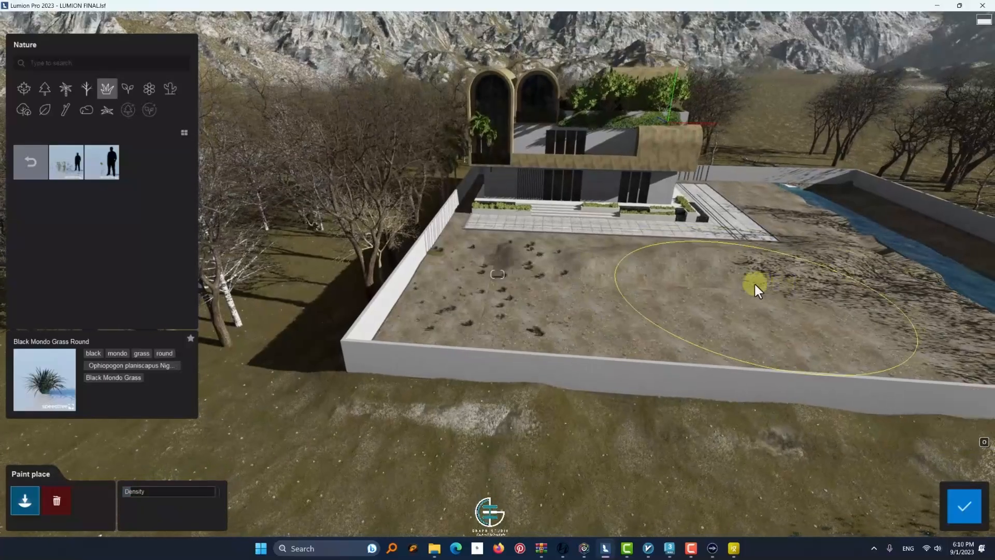
click(754, 284)
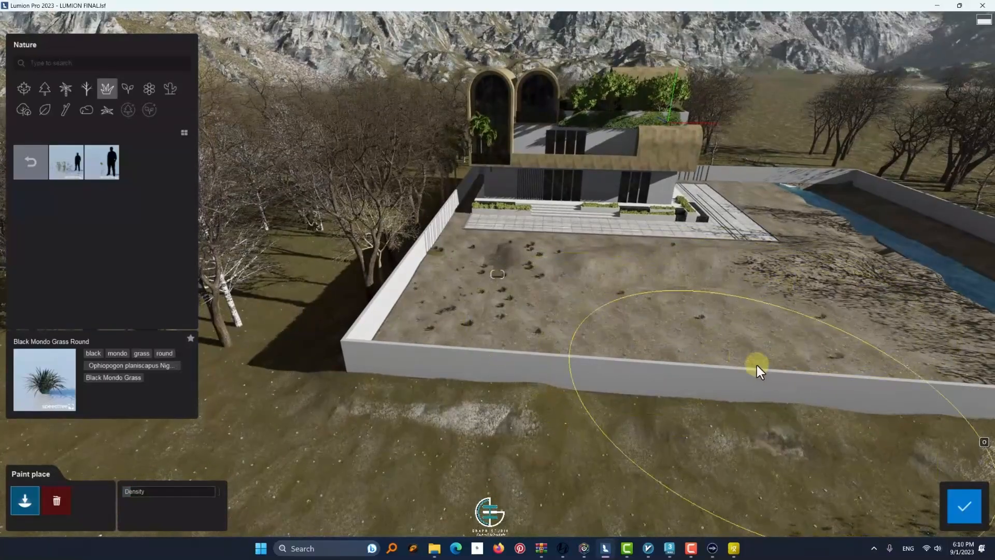
right_drag(730, 378, 565, 220)
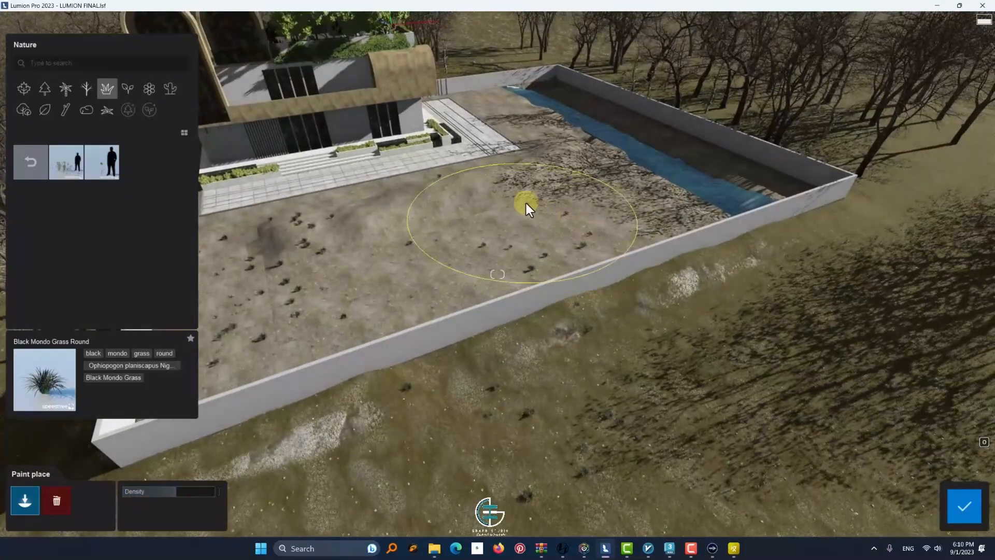
scroll(528, 201, up, 4)
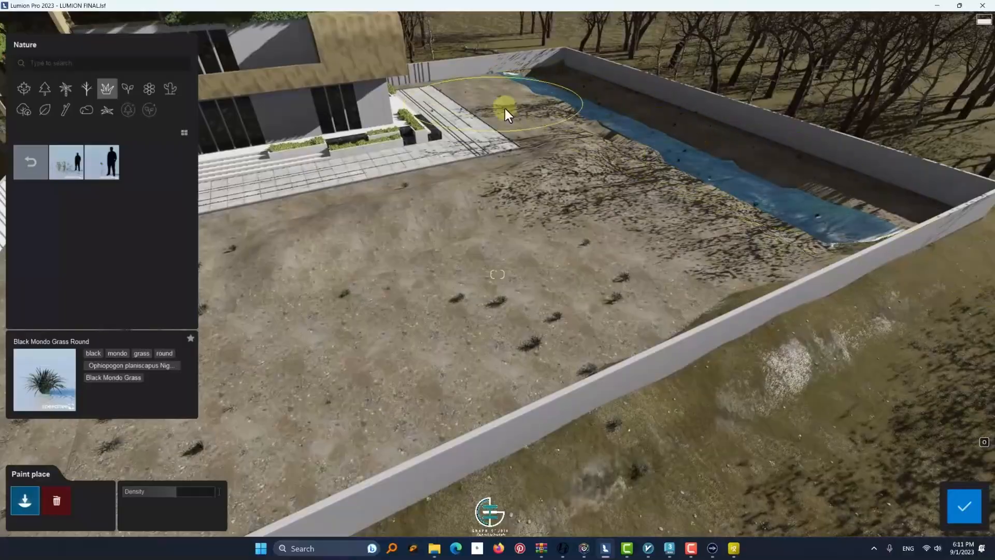
scroll(462, 343, down, 5)
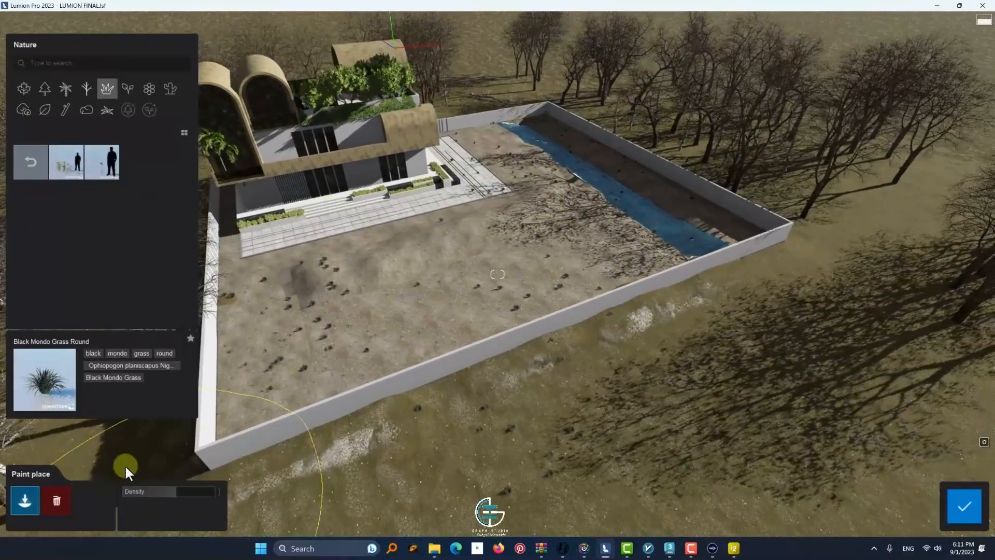
click(944, 511)
Select all Black Mondo Grass Round plants, rename Layer 5 as grass envirment and assign the plants to it
scroll(424, 281, up, 3)
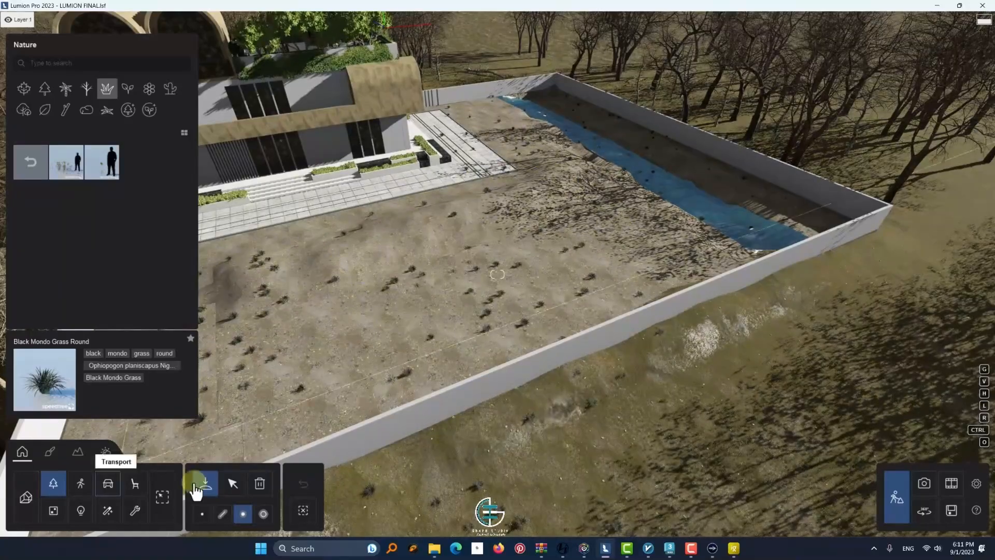
click(233, 483)
click(758, 89)
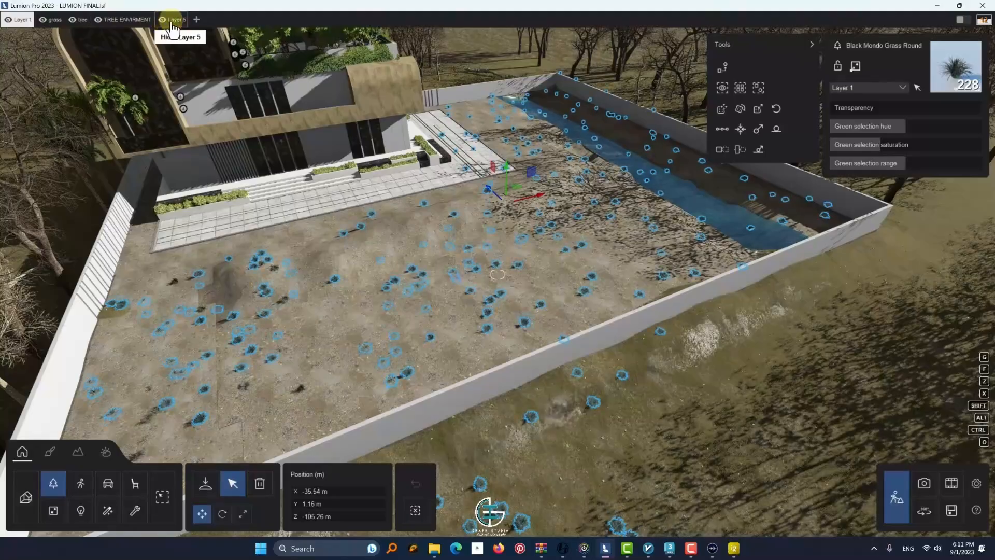
double_click(171, 22)
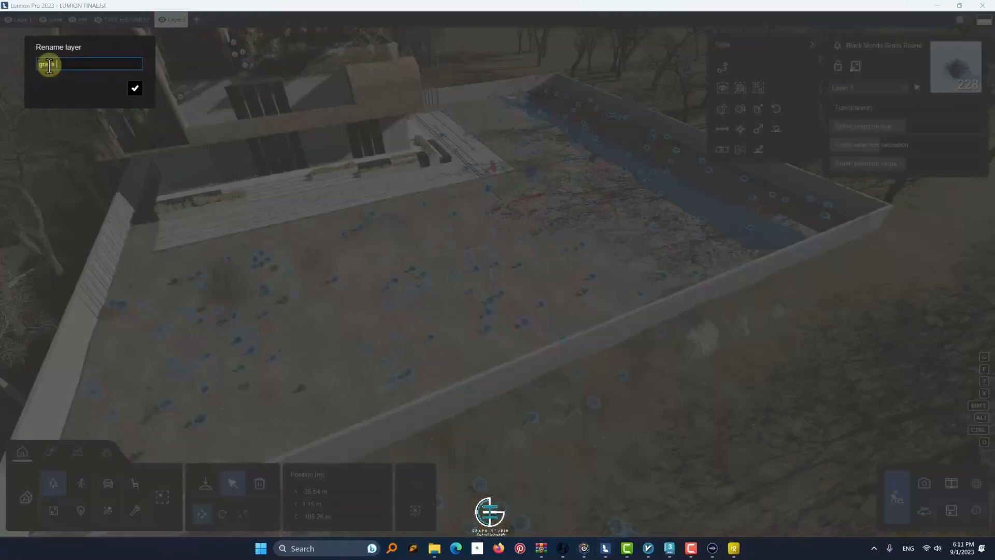
click(136, 88)
click(867, 88)
click(861, 138)
Add a new layer and name it grass envirment 2
scroll(561, 355, up, 10)
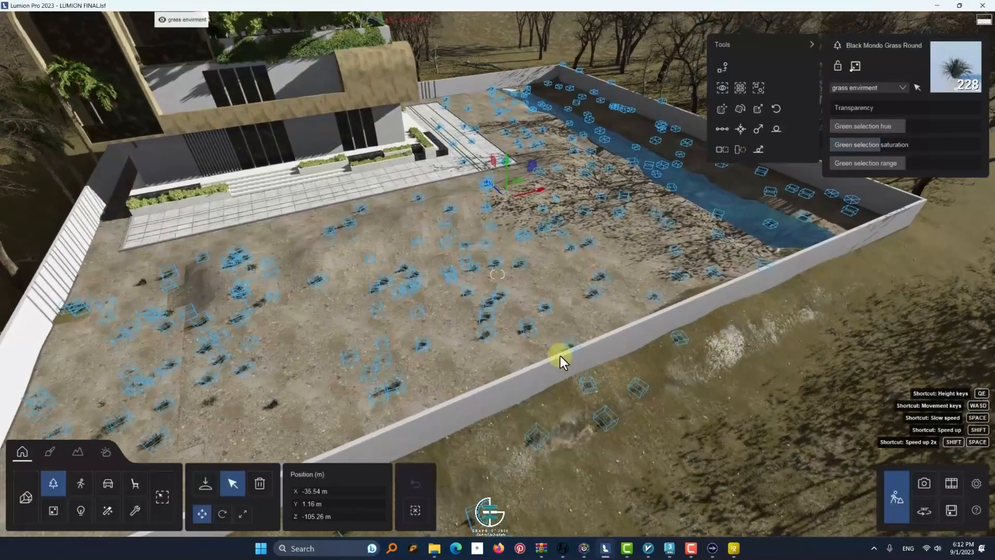
scroll(397, 334, down, 10)
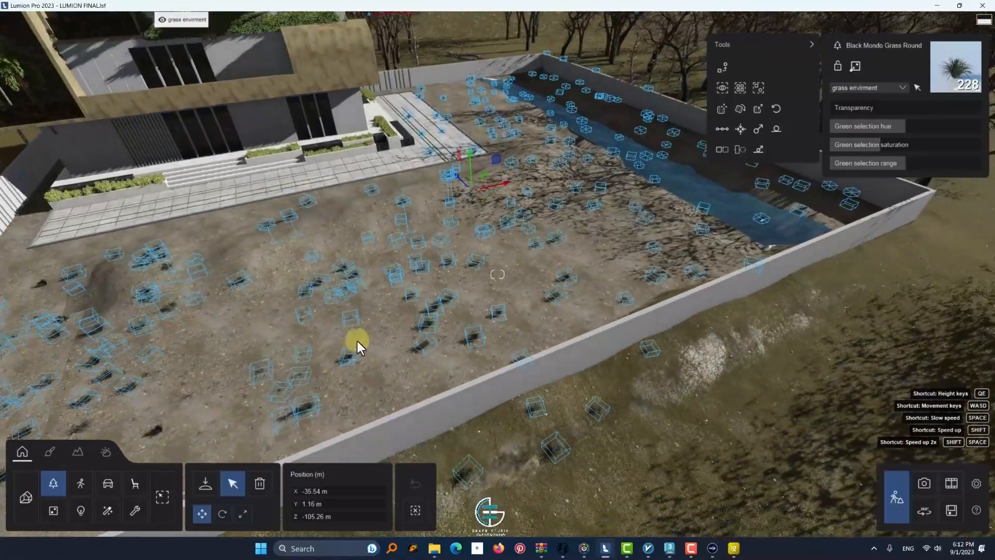
click(217, 22)
click(227, 21)
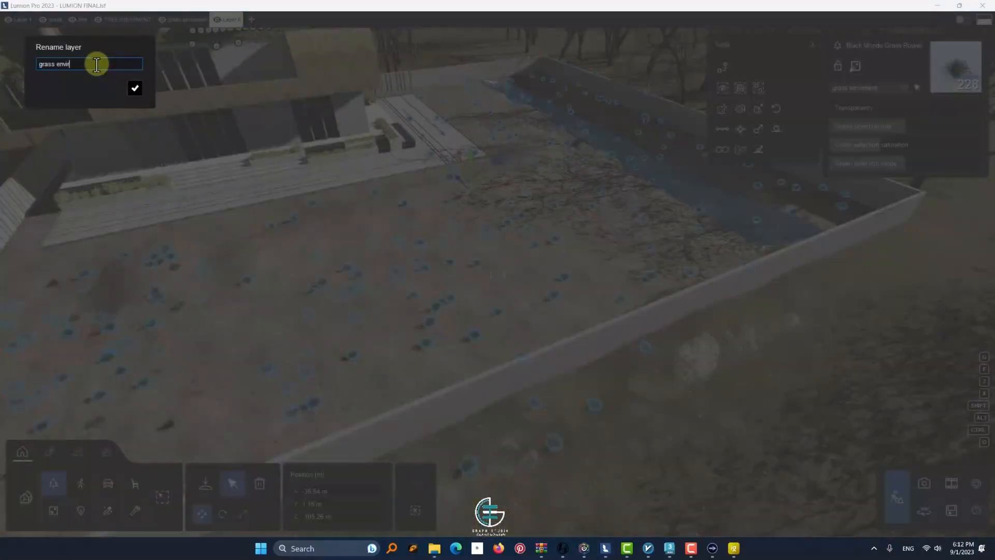
click(135, 89)
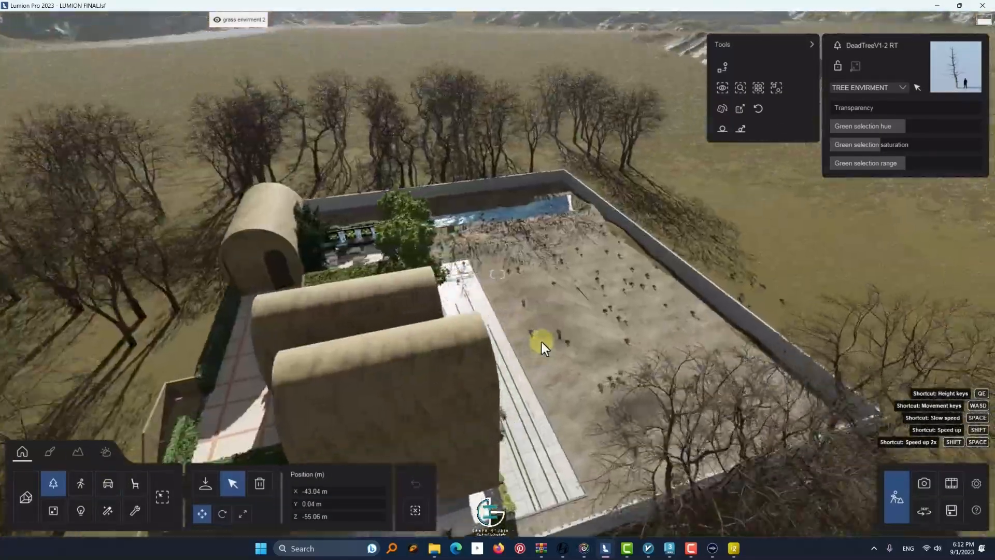
Choose the WildGrass ClusterSmall RT plant from the wild grass collection for planting the yard
key(w)
right_drag(542, 341, 634, 317)
key(s)
click(53, 482)
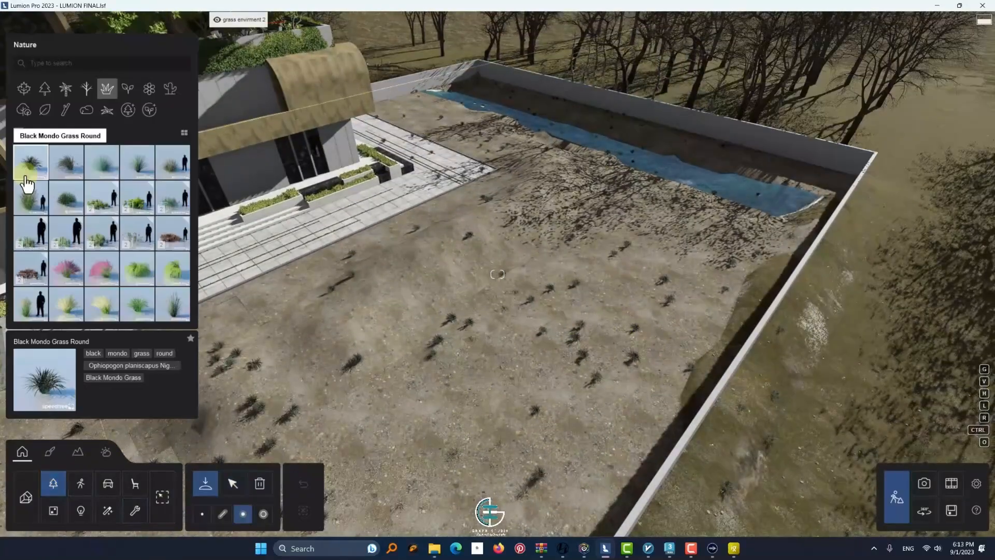
click(31, 276)
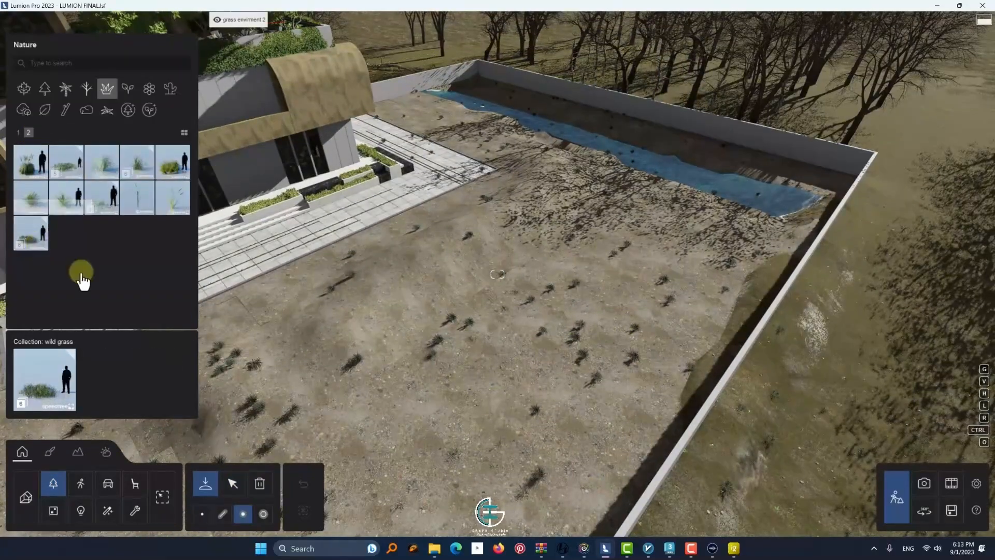
click(263, 514)
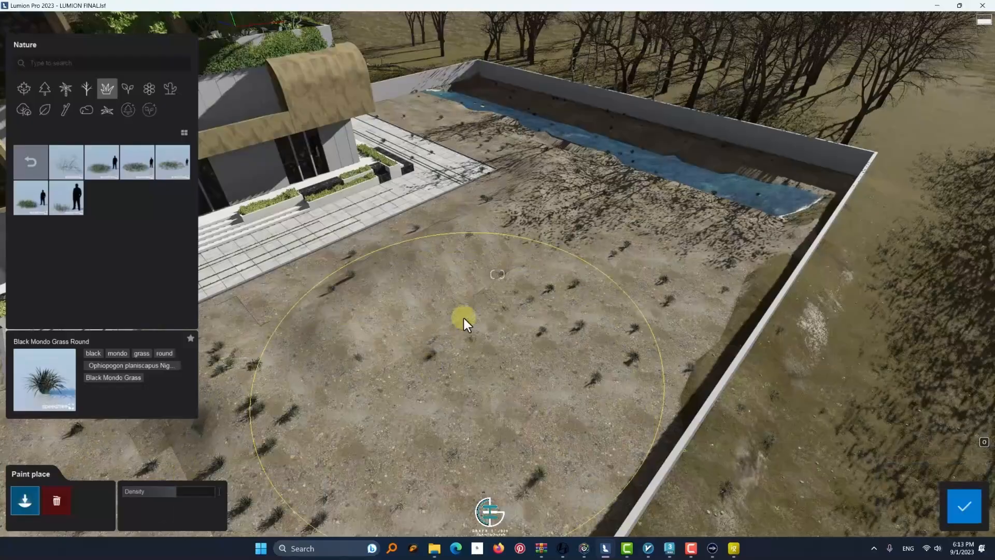
click(964, 505)
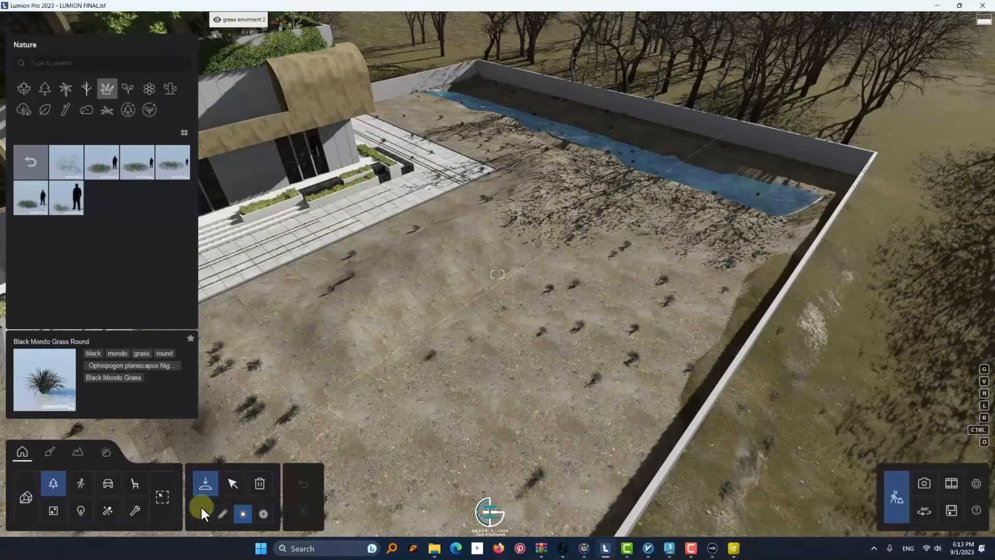
click(46, 210)
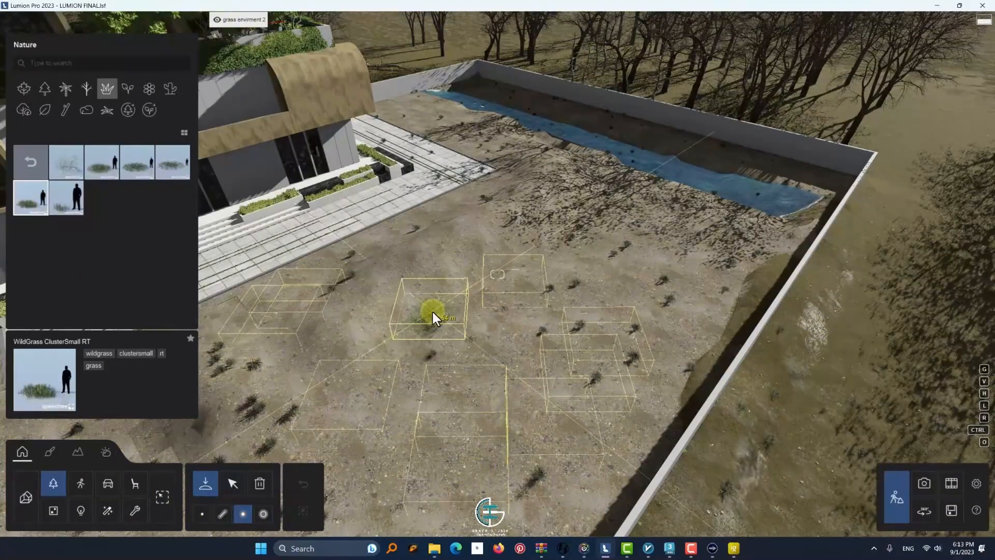
Place groups of WildGrass ClusterSmall RT clumps across the yard, from the front wall to the water channel
click(431, 309)
click(605, 198)
click(412, 441)
key(s)
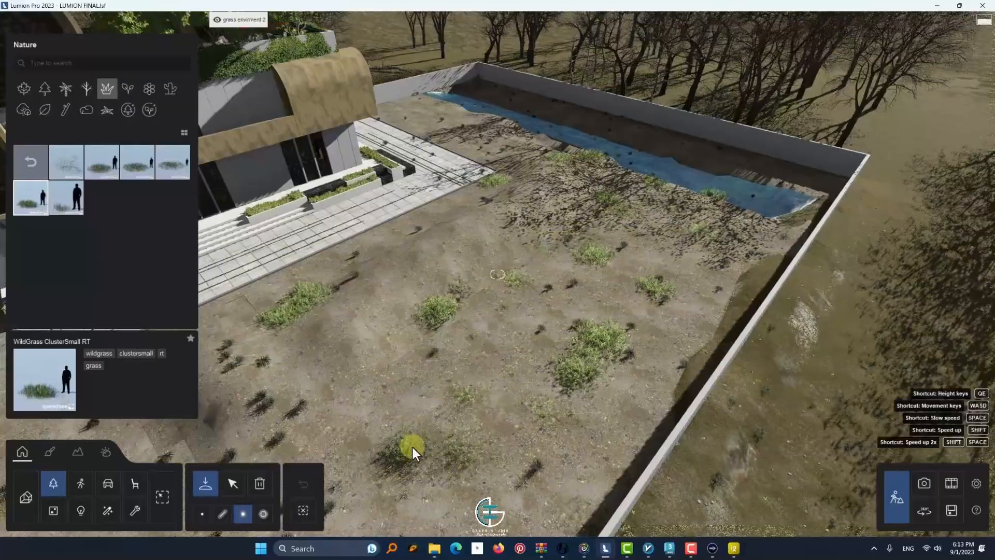
right_drag(411, 445, 482, 404)
click(202, 514)
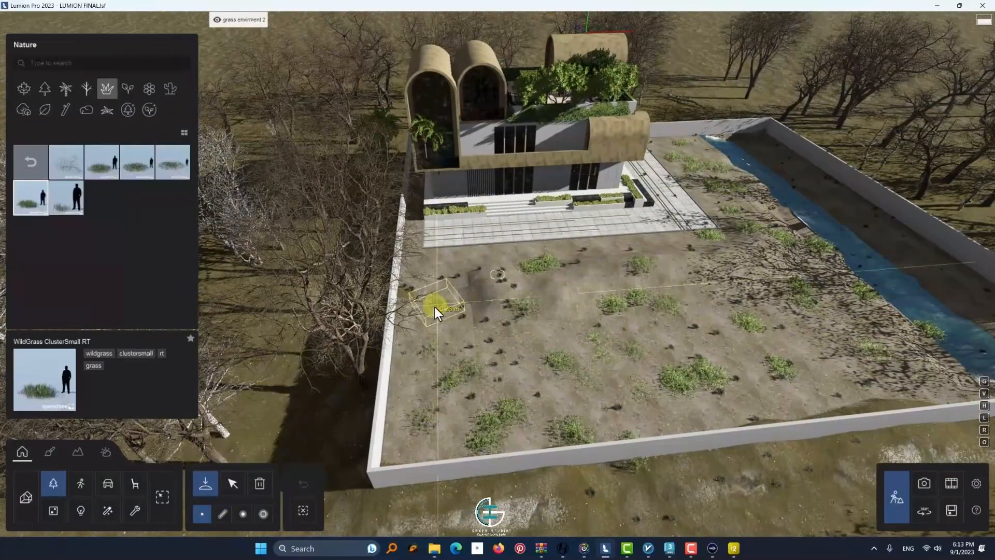
Scatter Wild Grass Single plants in clusters across the yard between the larger grass clumps
click(60, 165)
click(243, 513)
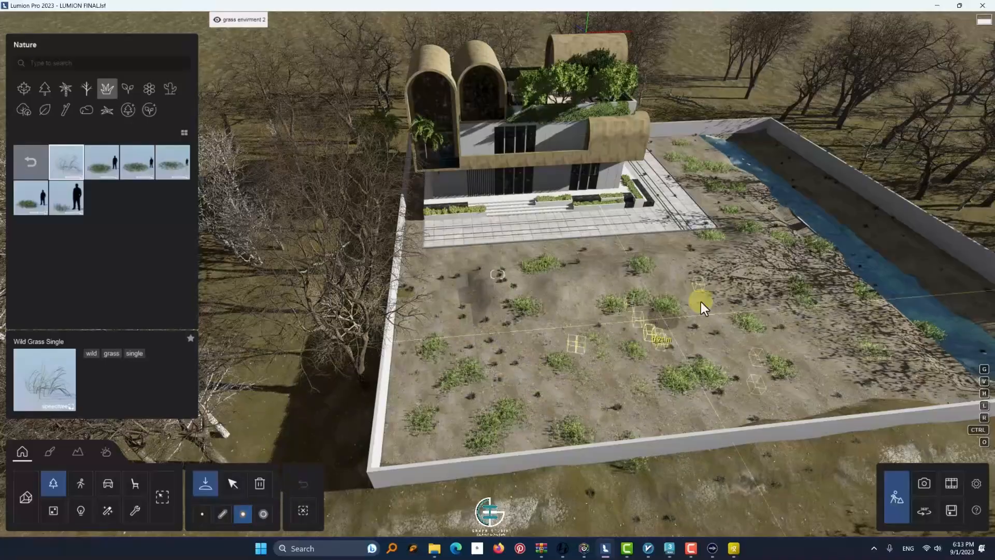
key(w)
key(d)
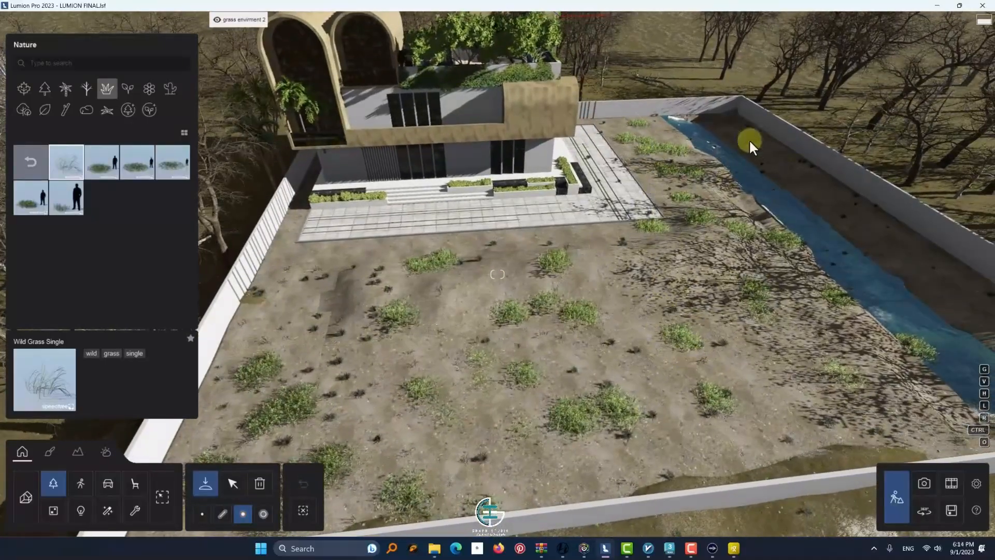
Delete the stray grass plants standing in and along the water channel
click(259, 483)
right_drag(810, 216, 891, 266)
drag(891, 266, 644, 213)
key(w)
key(d)
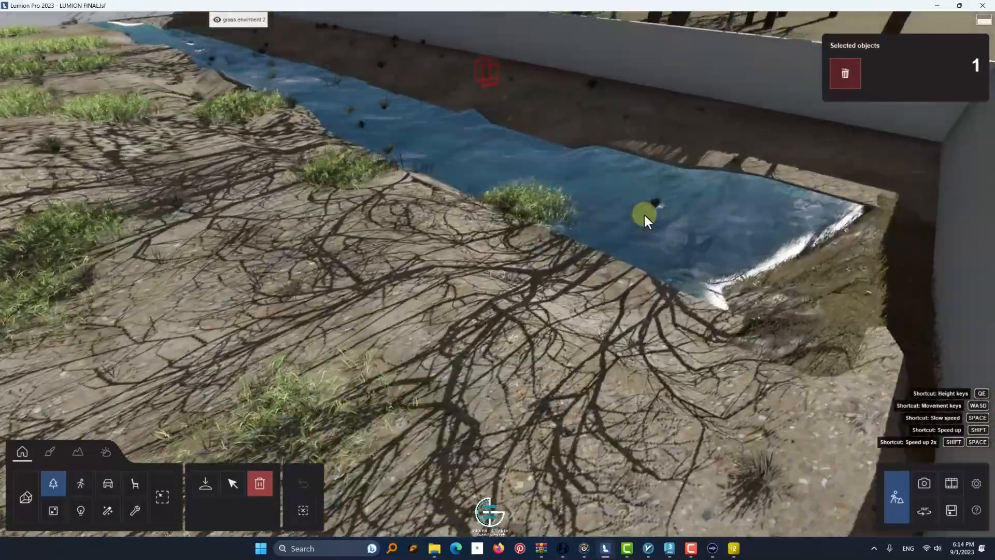
click(593, 251)
click(335, 193)
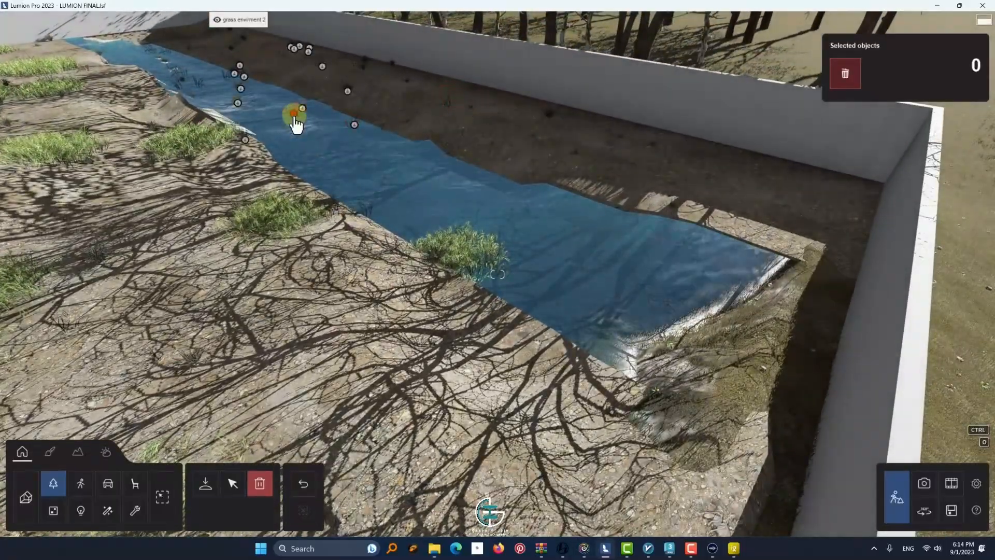
right_drag(238, 98, 217, 99)
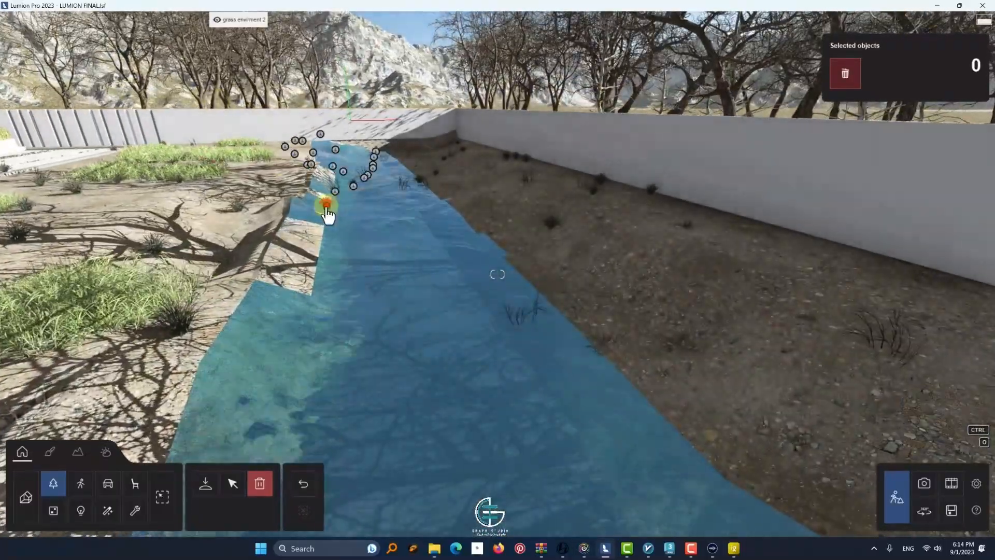
key(q)
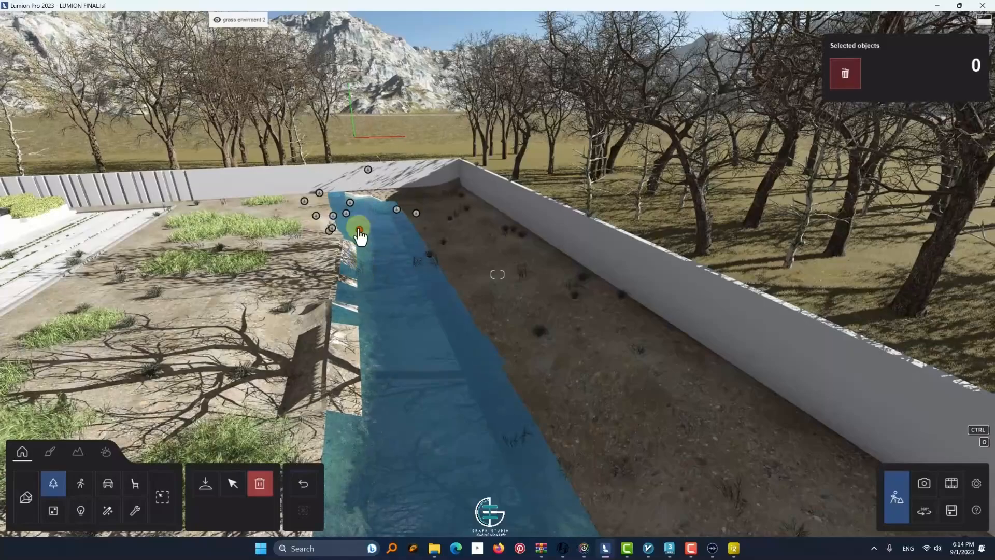
Select all WildGrass ClusterSmall RT clumps and randomize their rotation
click(233, 483)
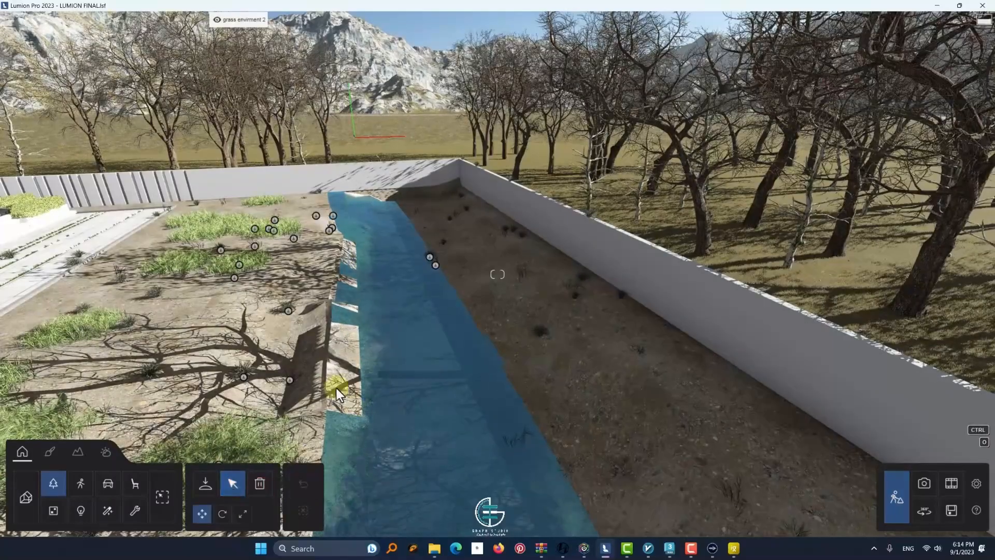
key(s)
right_drag(337, 388, 440, 310)
click(426, 275)
click(778, 88)
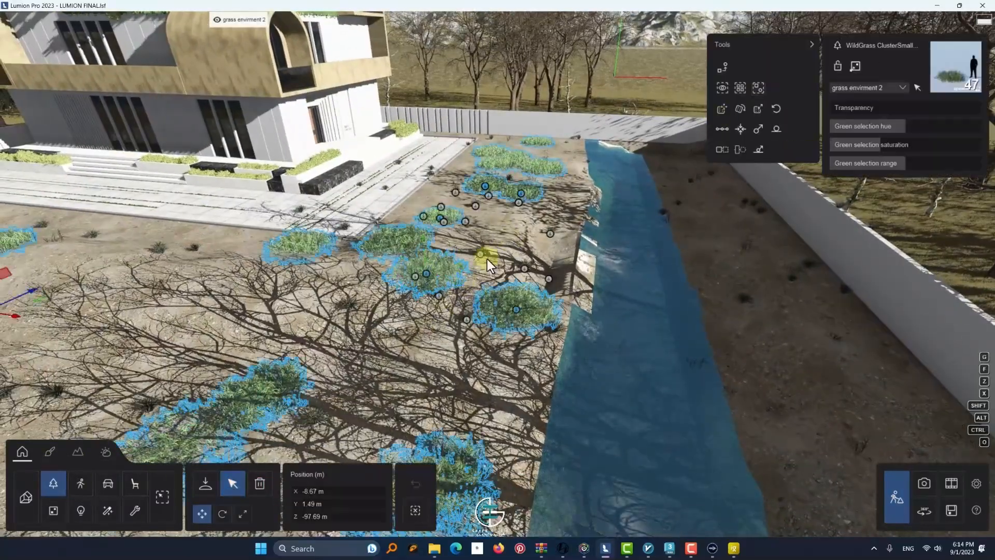
right_drag(487, 257, 570, 223)
click(760, 115)
click(744, 117)
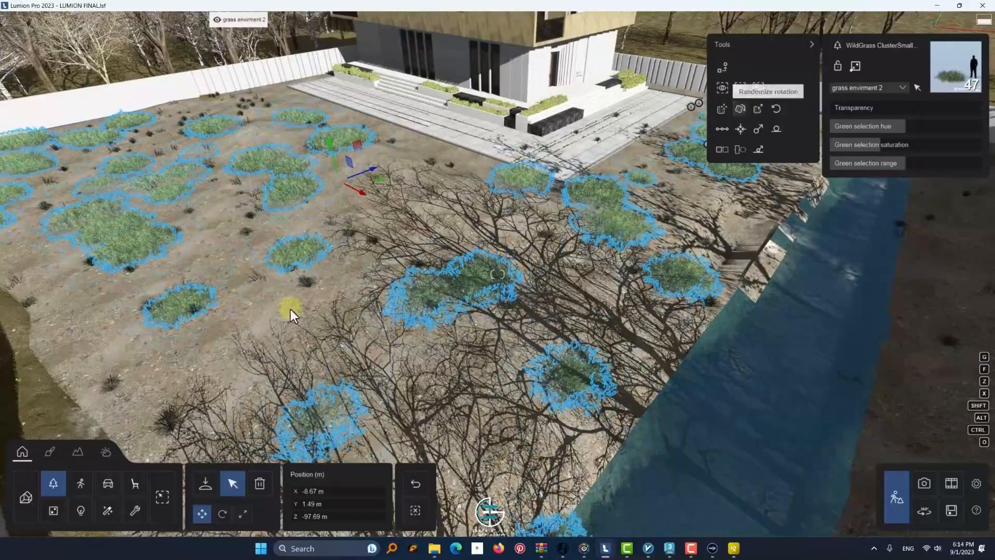
Select all Wild Grass Single plants in the yard
click(258, 280)
click(757, 88)
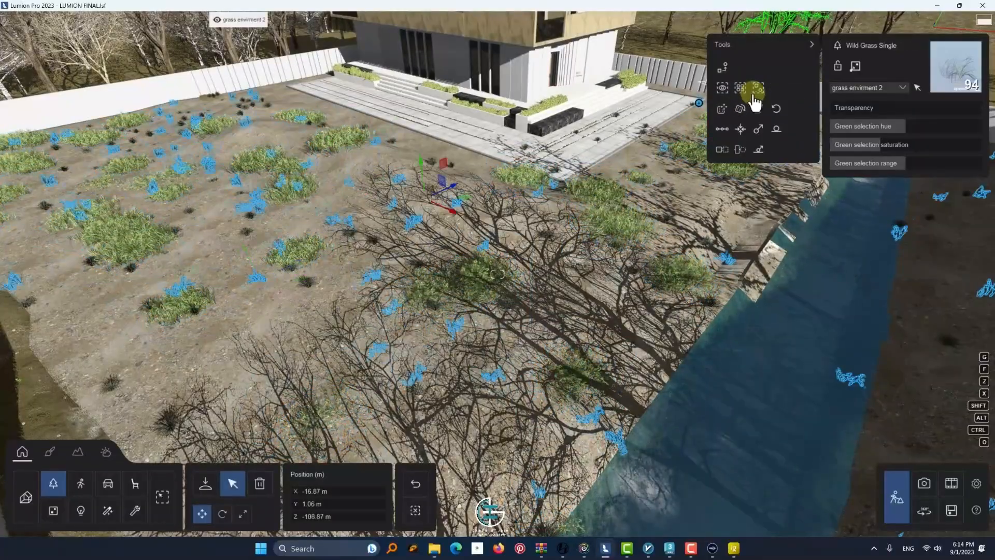
right_drag(518, 171, 402, 219)
Delete unwanted individual grass clumps from the open soil near the front boundary wall
key(Delete)
click(404, 220)
click(300, 488)
key(w)
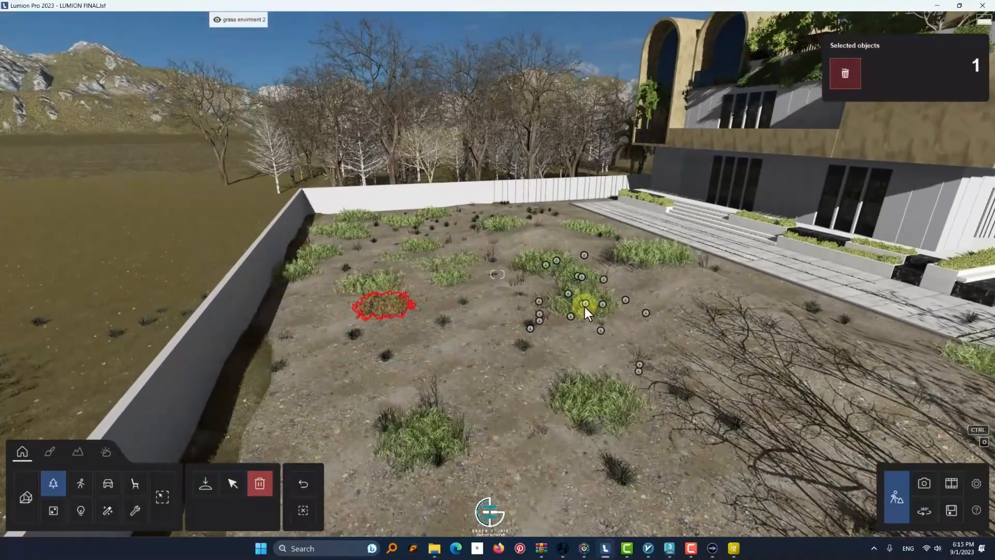
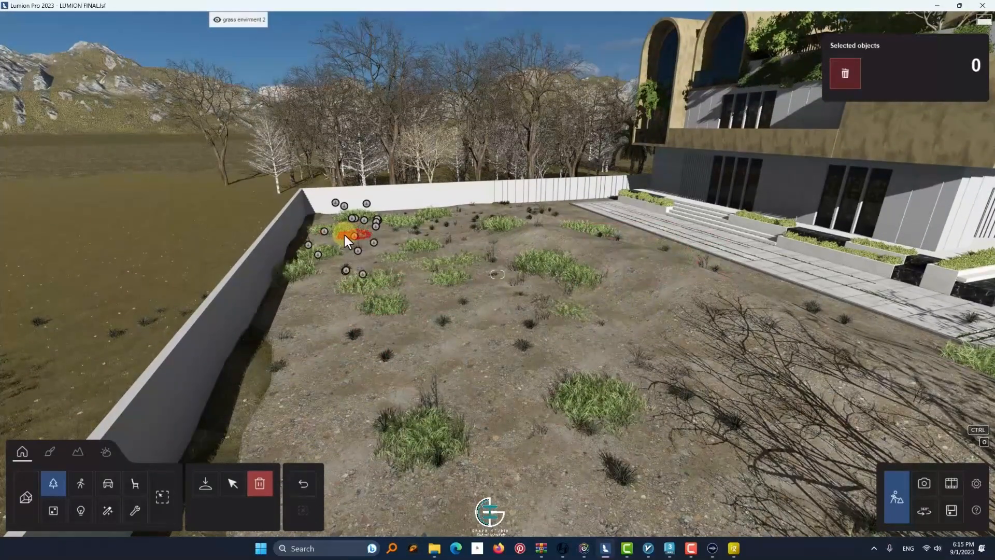
Start a line-based mass placement of WildGrass Cluster RT, drawing the line along the yard side of the water channel
click(228, 487)
click(54, 492)
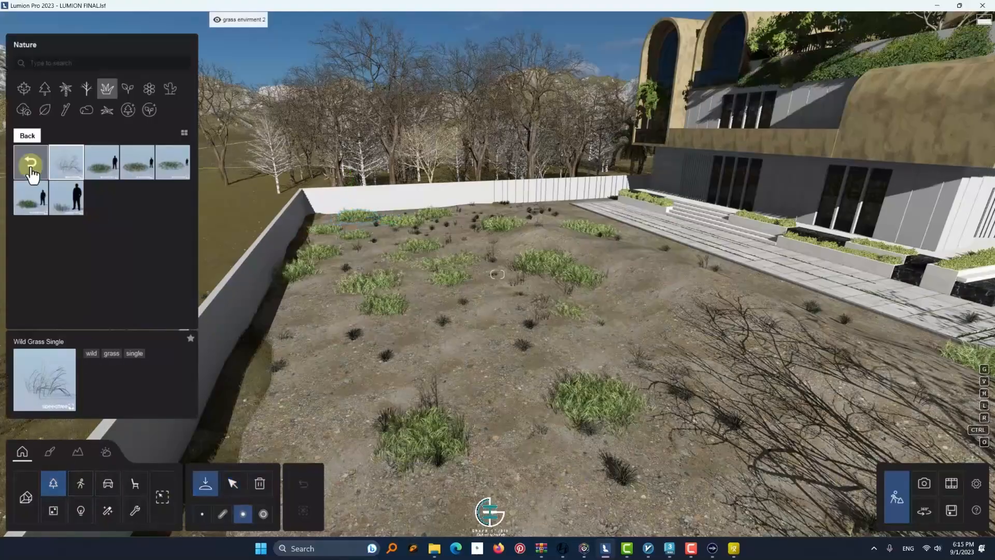
click(136, 163)
key(w)
click(173, 162)
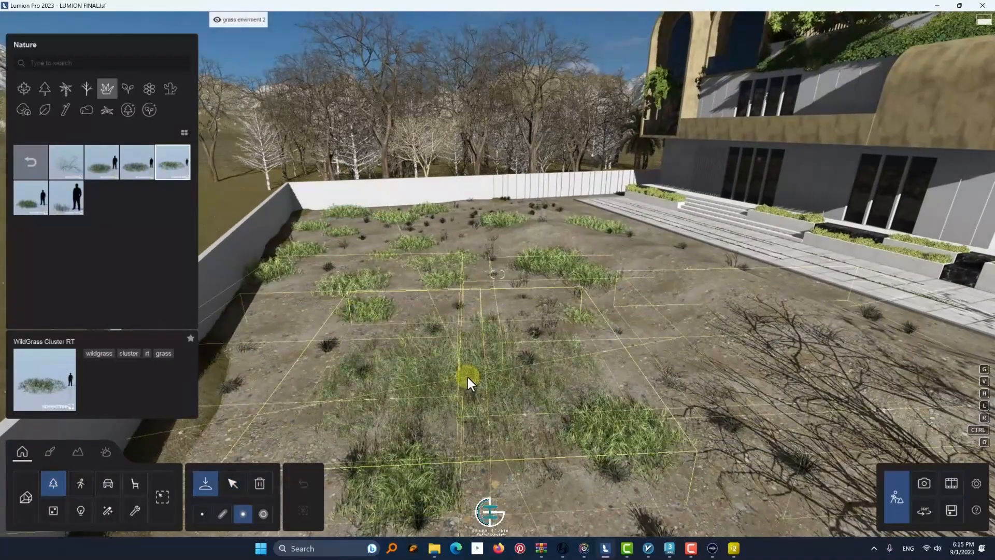
right_drag(693, 340, 240, 456)
click(222, 513)
click(518, 45)
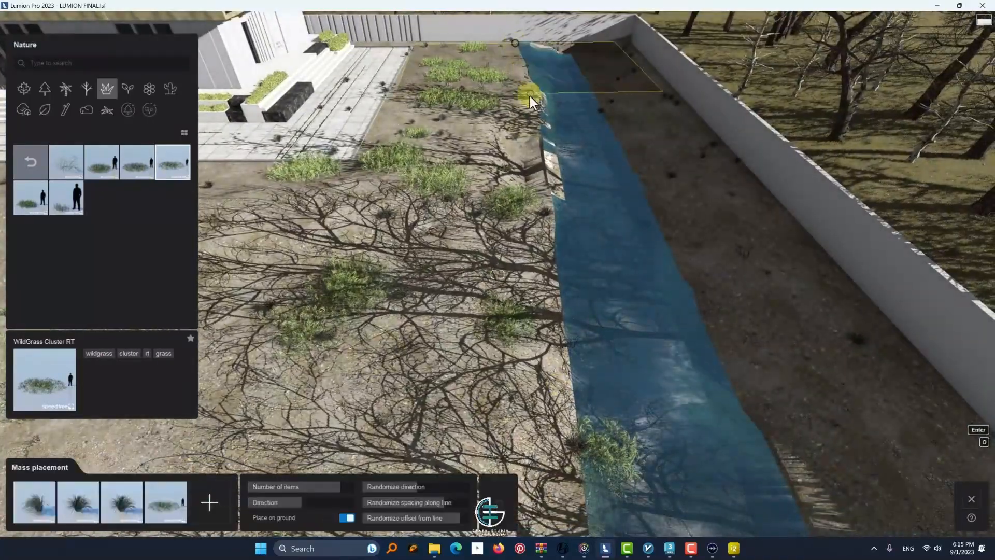
key(s)
click(540, 463)
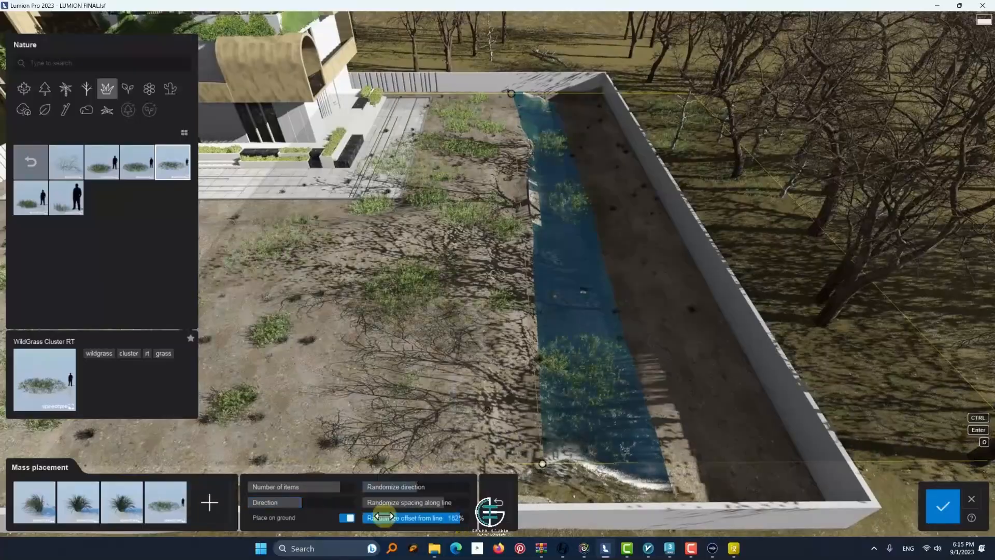
Reduce the mass placement's plant mix to WildGrass Cluster RT only and set the number of items to 51
drag(384, 516, 366, 517)
double_click(162, 513)
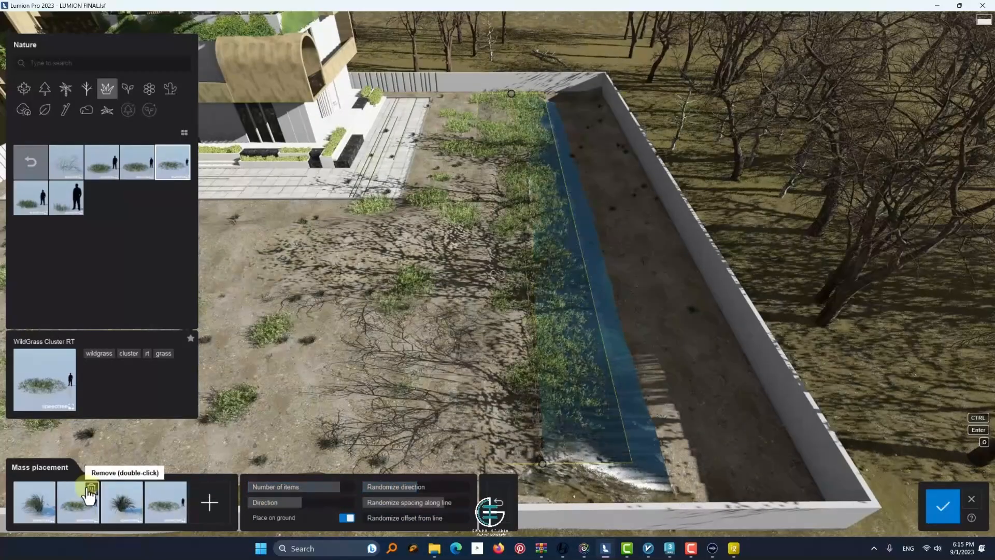
double_click(91, 501)
double_click(92, 501)
double_click(88, 505)
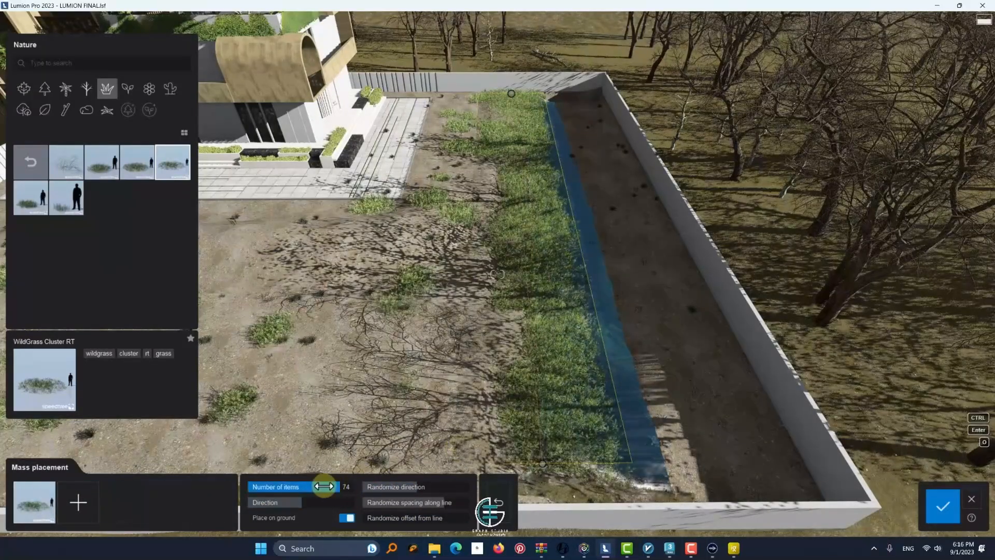
drag(324, 486, 418, 507)
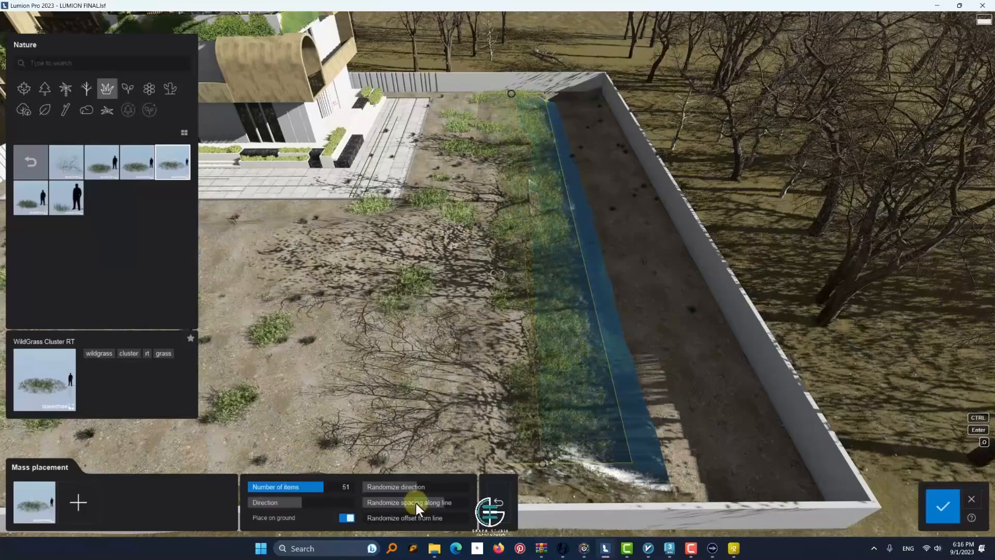
drag(354, 488, 358, 513)
Shift both ends of the placement line away from the water, farther into the yard
drag(501, 95, 499, 95)
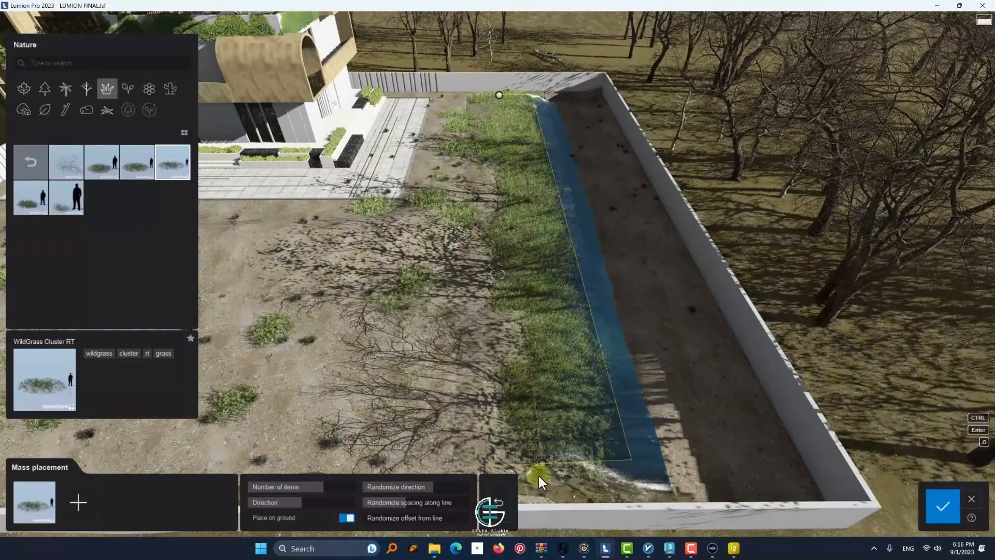
drag(542, 463, 477, 427)
key(s)
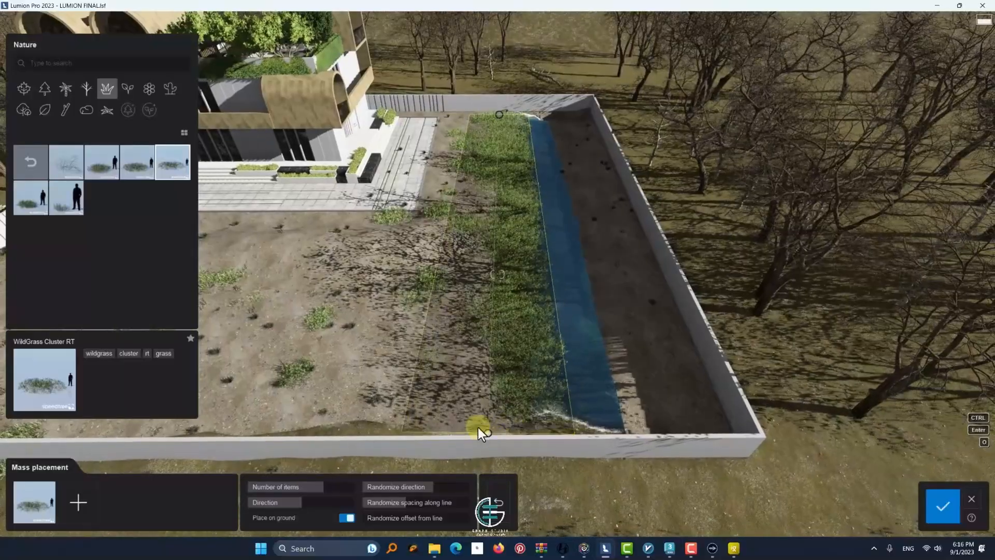
mouse_move(499, 113)
mouse_down()
mouse_move(480, 113)
mouse_move(491, 110)
mouse_up()
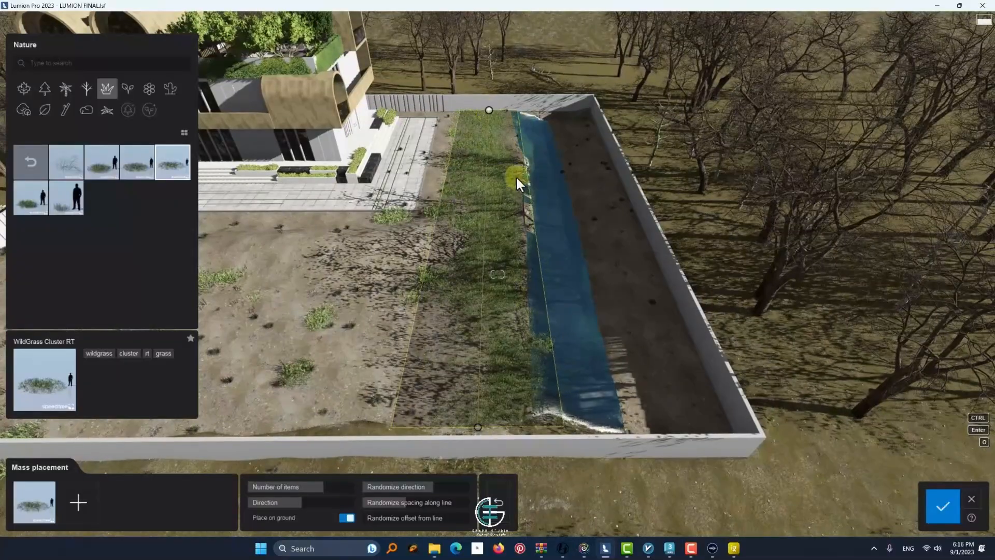
Lower the direction and spacing randomization, reduce the mass placement to 16 items, and place the grass clusters
click(315, 482)
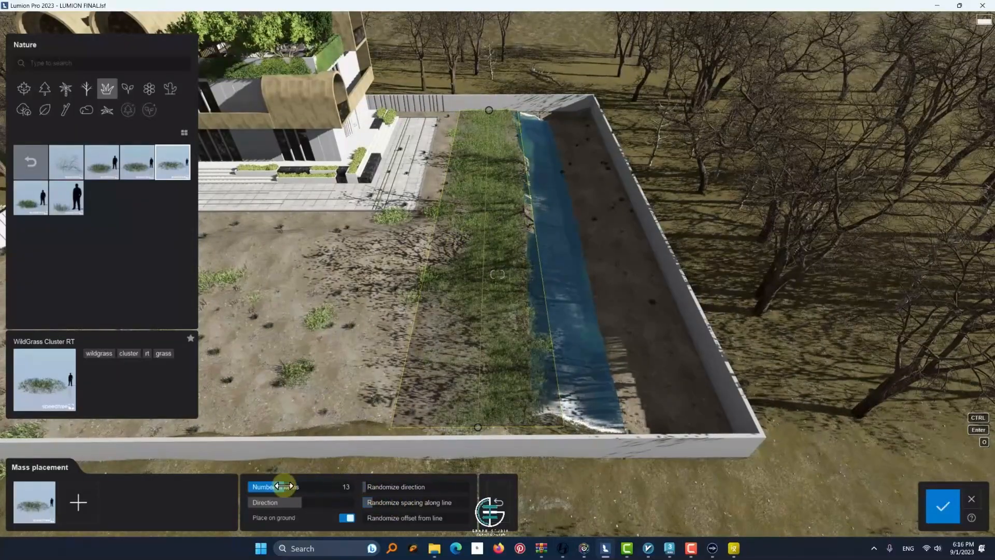
mouse_move(283, 485)
mouse_down()
mouse_move(373, 489)
mouse_move(288, 490)
mouse_up()
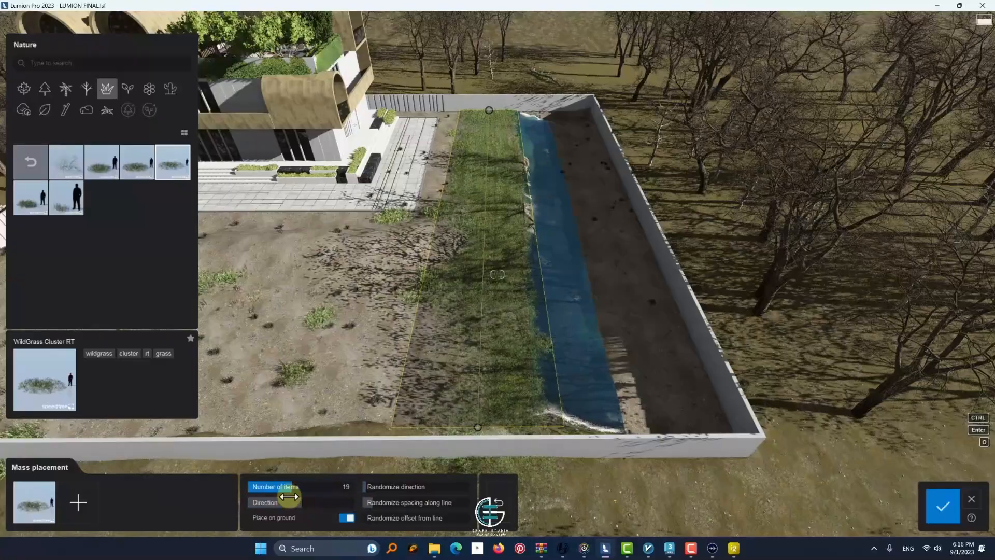
key(w)
key(d)
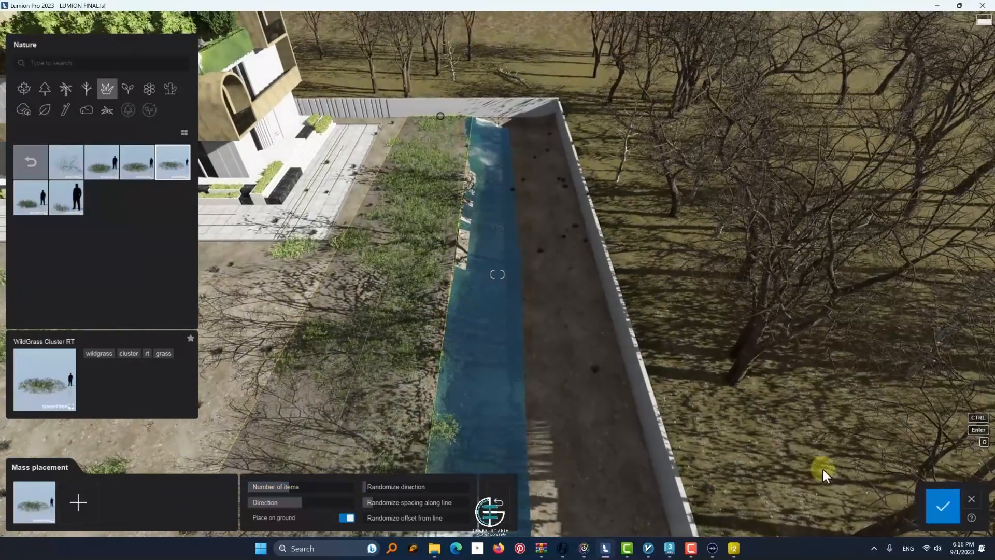
click(943, 505)
Randomize the size and rotation of the placed WildGrass Cluster RT group and move it toward the water to X -4.82 m
click(758, 91)
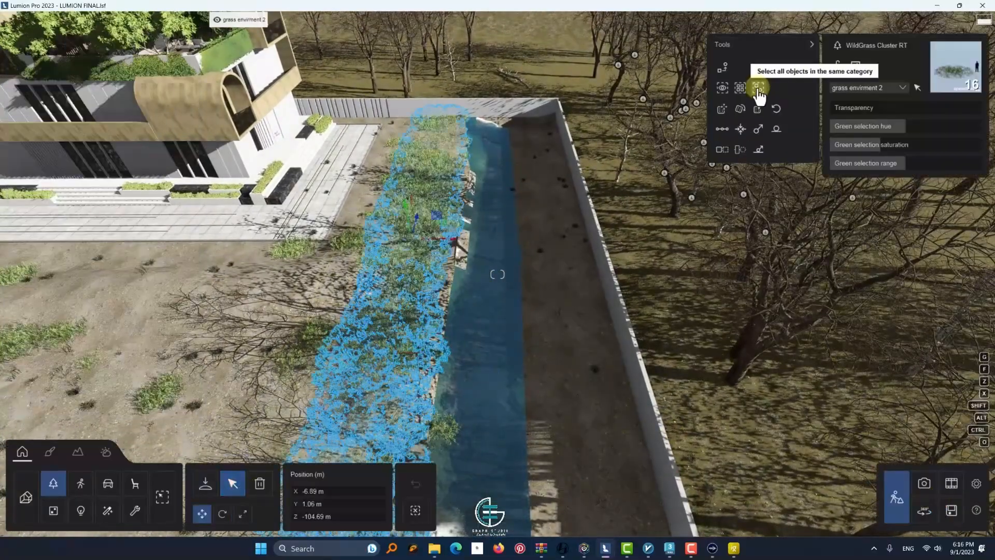
click(758, 113)
click(745, 113)
key(w)
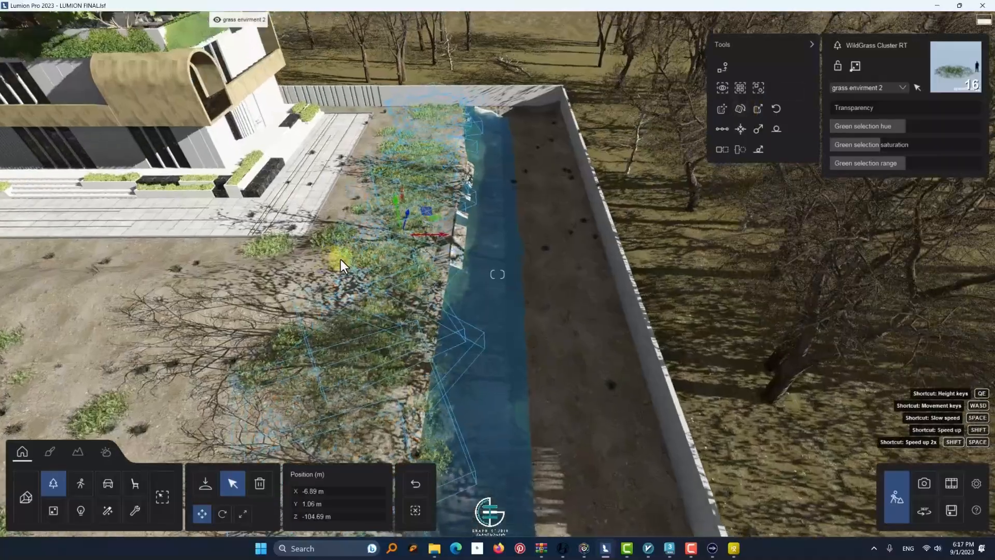
key(a)
drag(390, 118, 455, 109)
drag(452, 108, 453, 119)
right_drag(749, 188, 402, 201)
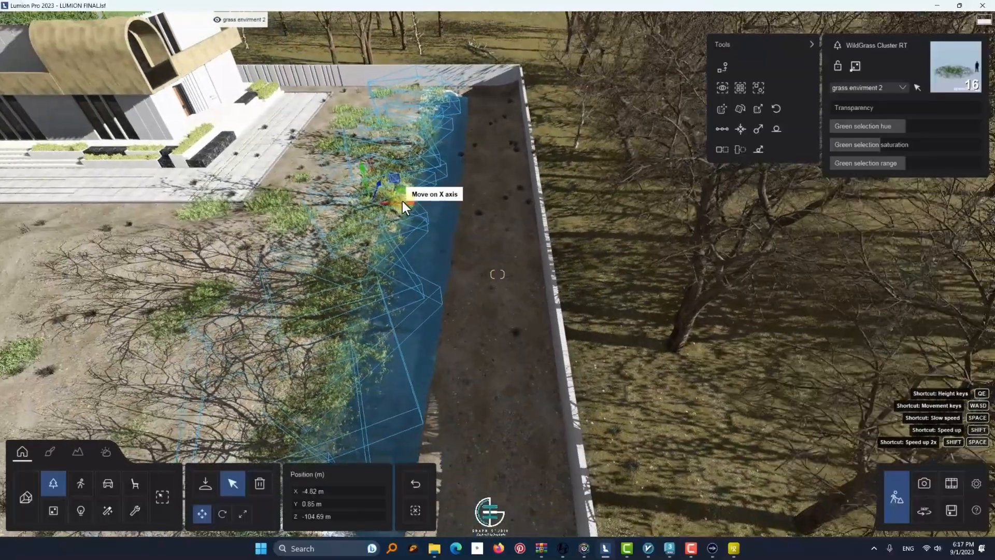
Set up a mass placement of WildGrass ClusterSmall RT with its line along the water channel's far bank beside the boundary wall
click(58, 487)
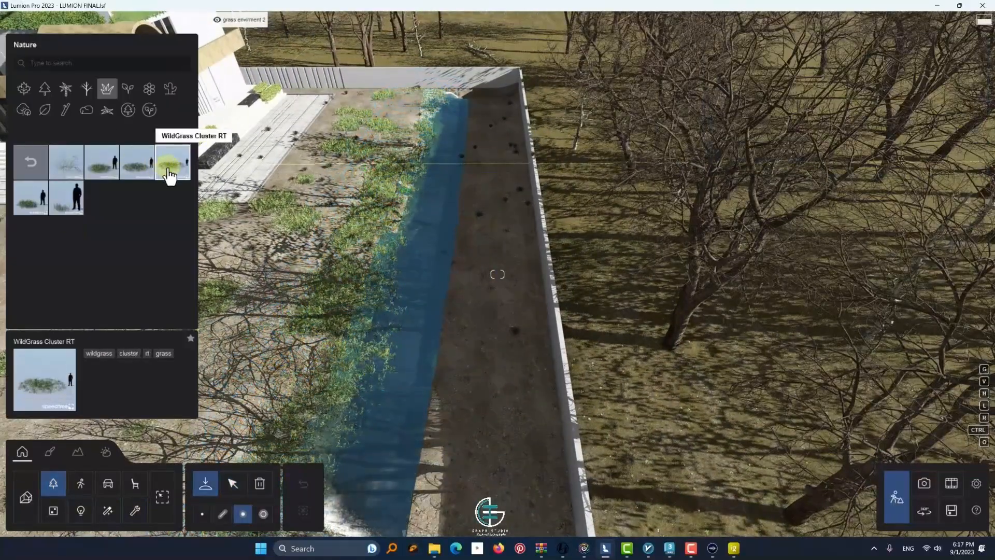
click(243, 515)
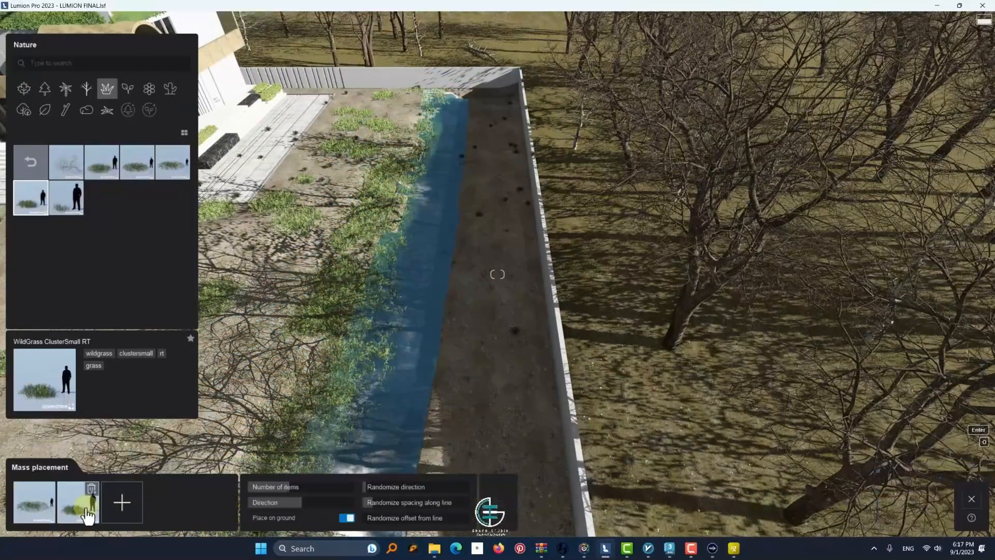
click(473, 102)
scroll(469, 155, down, 3)
click(456, 404)
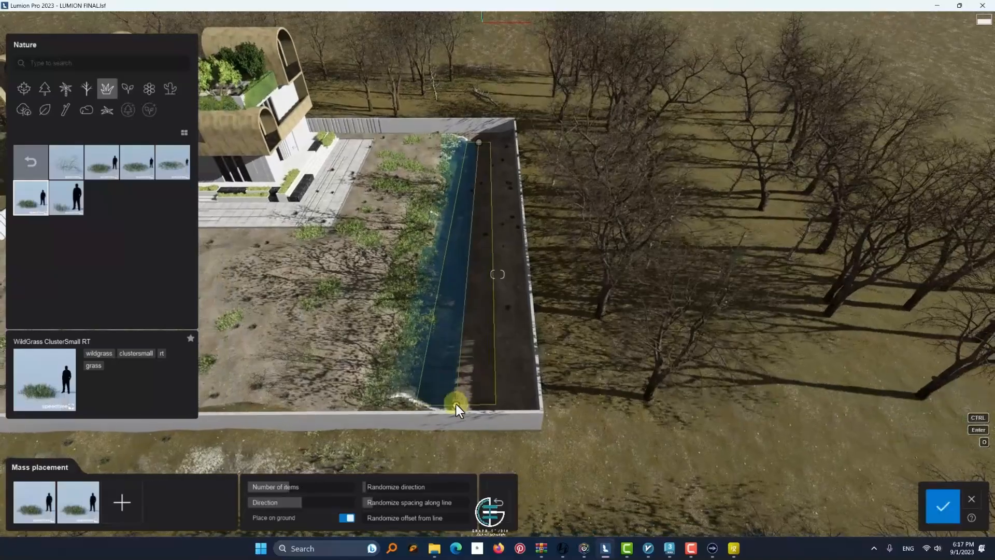
Adjust the item count and direction of the far-bank placement for a dense grass strip, and place the clumps
scroll(443, 264, up, 2)
drag(332, 486, 352, 486)
scroll(418, 366, up, 2)
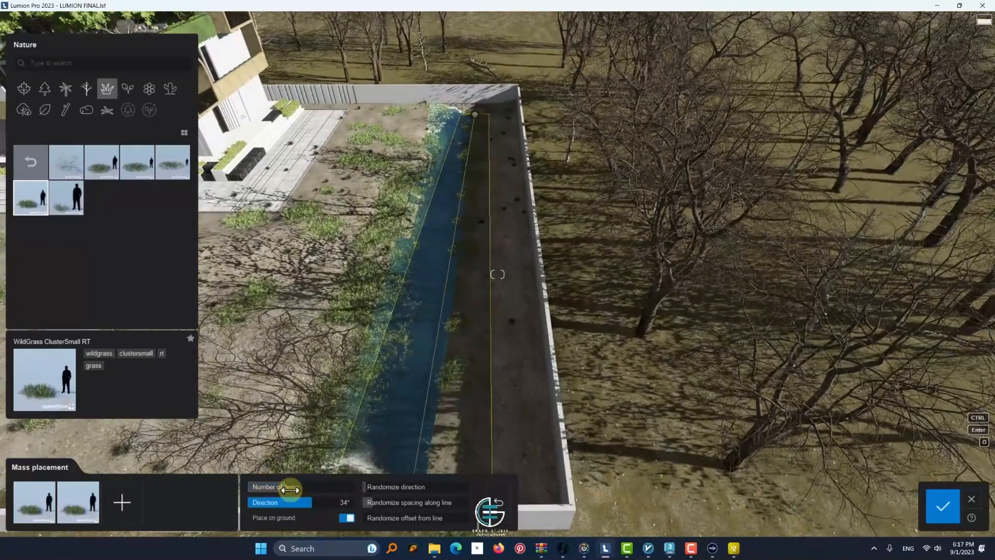
scroll(474, 348, up, 2)
right_drag(474, 348, 883, 156)
click(651, 390)
right_drag(651, 390, 511, 437)
click(938, 503)
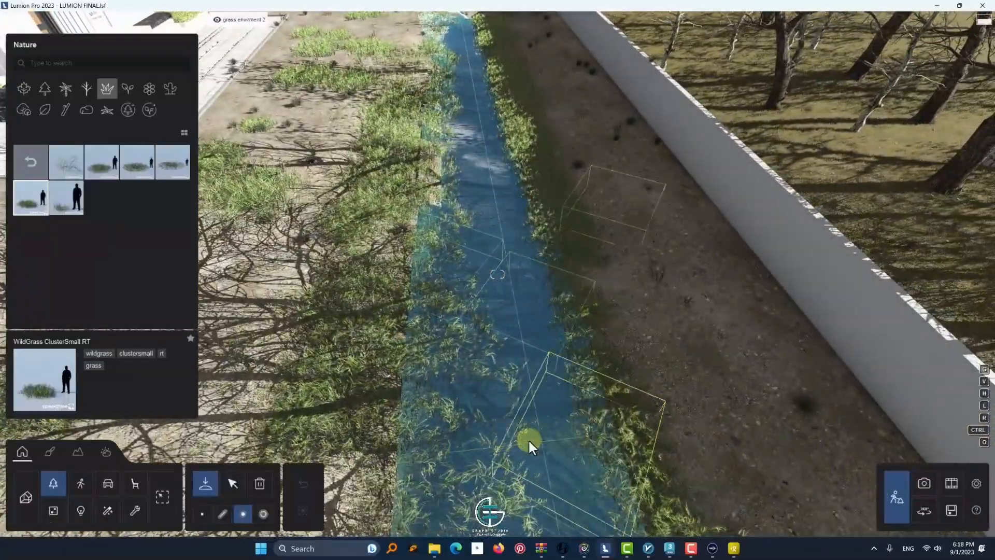
Select all WildGrass ClusterSmall RT clumps and randomize their rotation and size
click(232, 485)
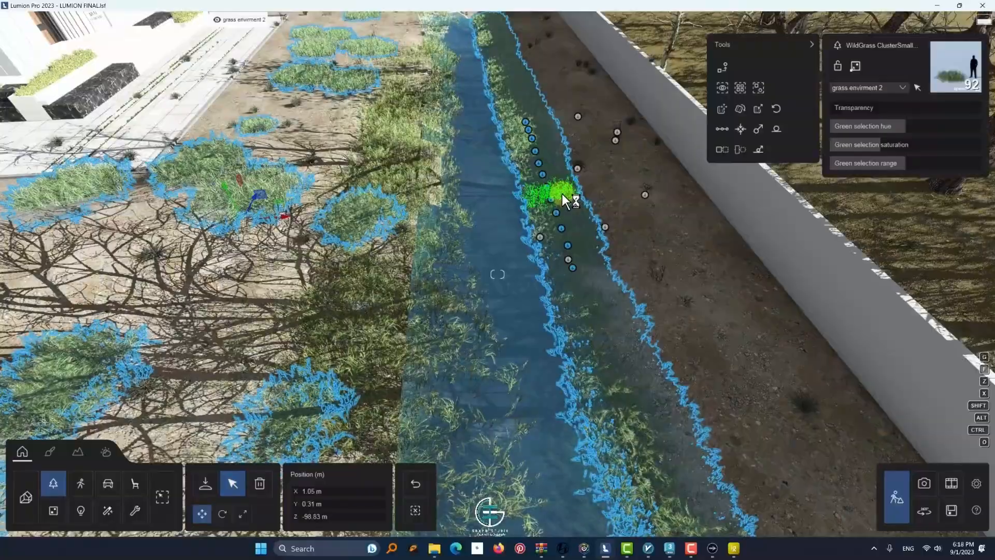
click(758, 110)
click(741, 110)
click(758, 110)
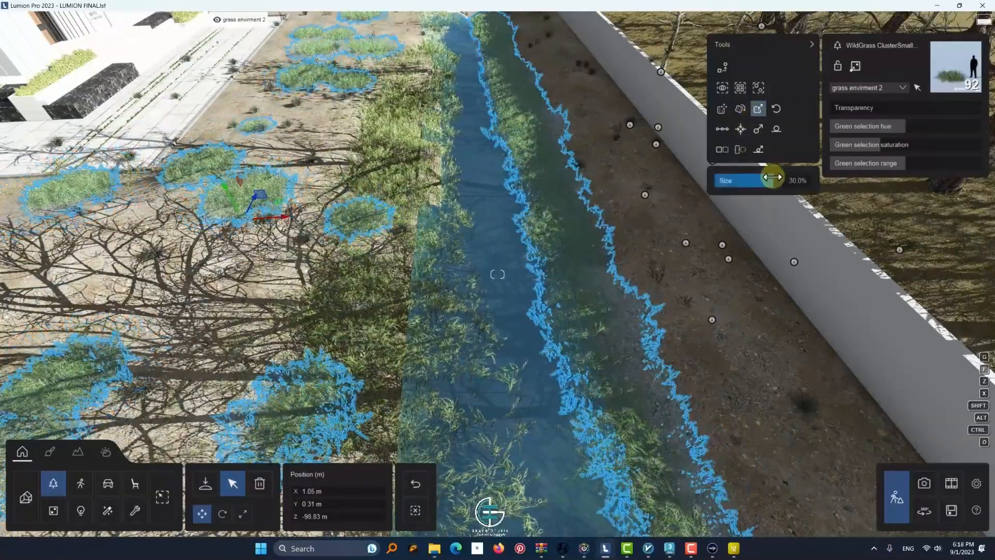
drag(772, 177, 768, 178)
Raise the selected WildGrass ClusterSmall RT clumps to Y 0.55 m
key(s)
right_drag(488, 273, 423, 349)
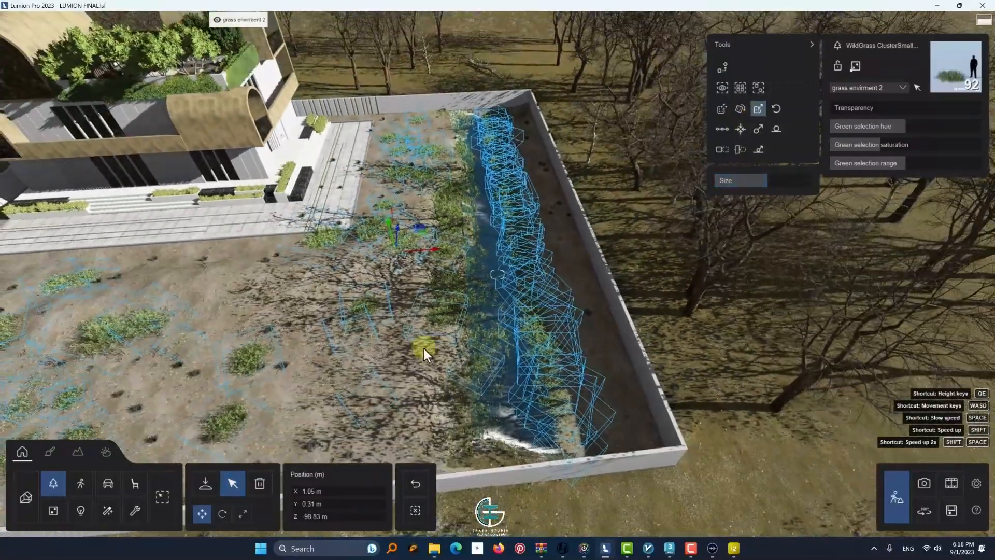
drag(391, 236, 390, 229)
key(w)
right_drag(576, 289, 465, 360)
key(s)
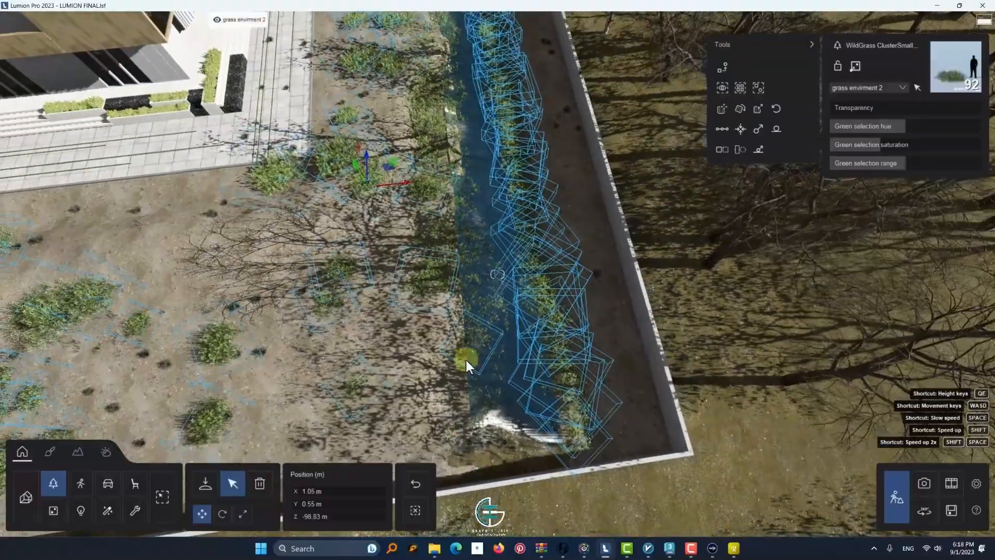
Move WildGrass Cluster RT patches overhanging the near part of the channel away from the water into the yard
click(437, 220)
key(w)
right_drag(438, 220, 387, 358)
key(s)
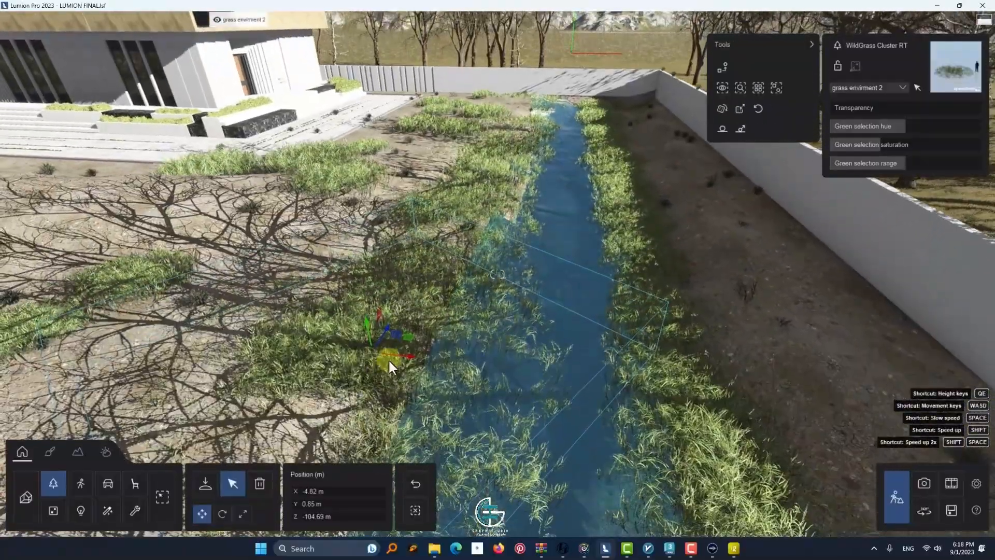
drag(387, 358, 225, 312)
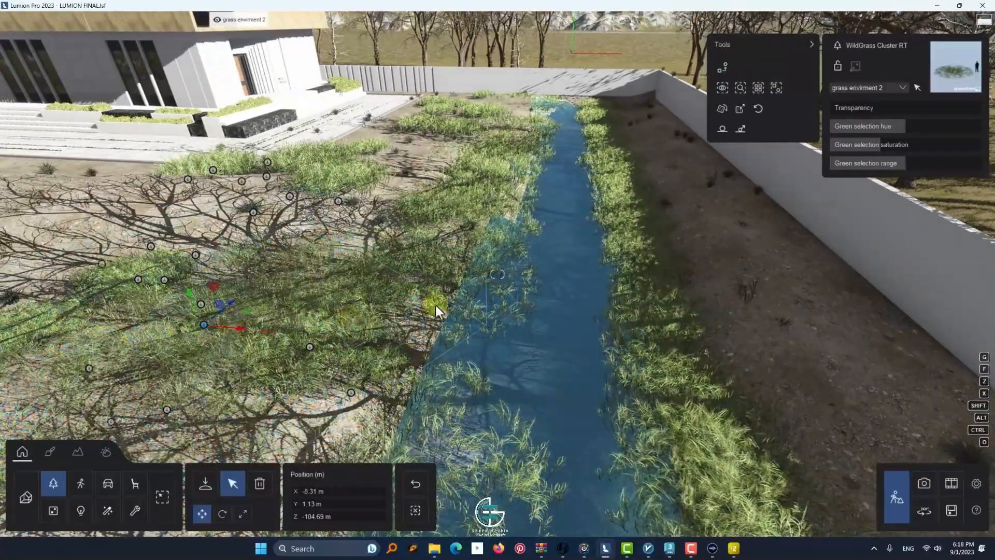
click(436, 304)
drag(439, 282, 353, 272)
Shift the overhanging WildGrass Cluster RT patches along the middle and far parts of the channel back onto the yard soil
click(523, 216)
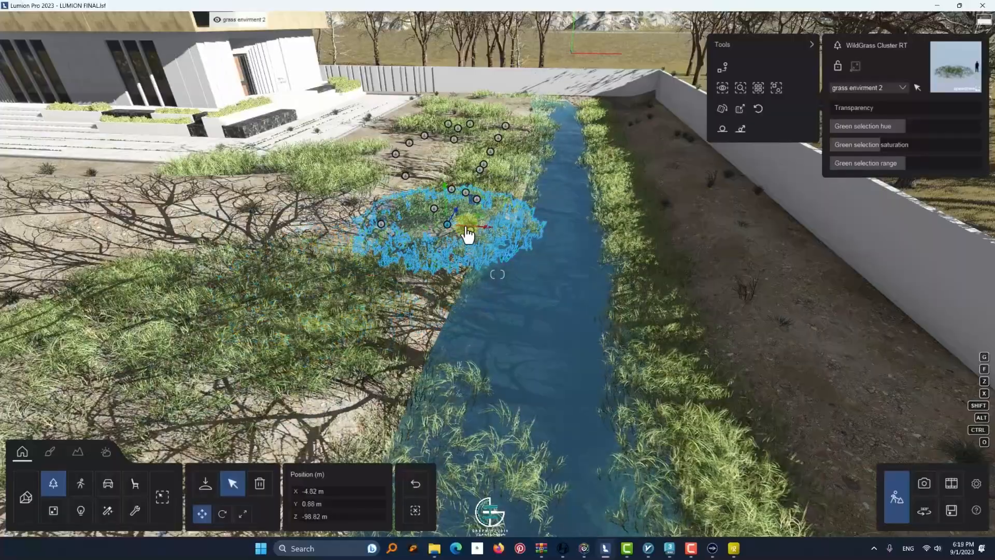
drag(468, 235, 364, 194)
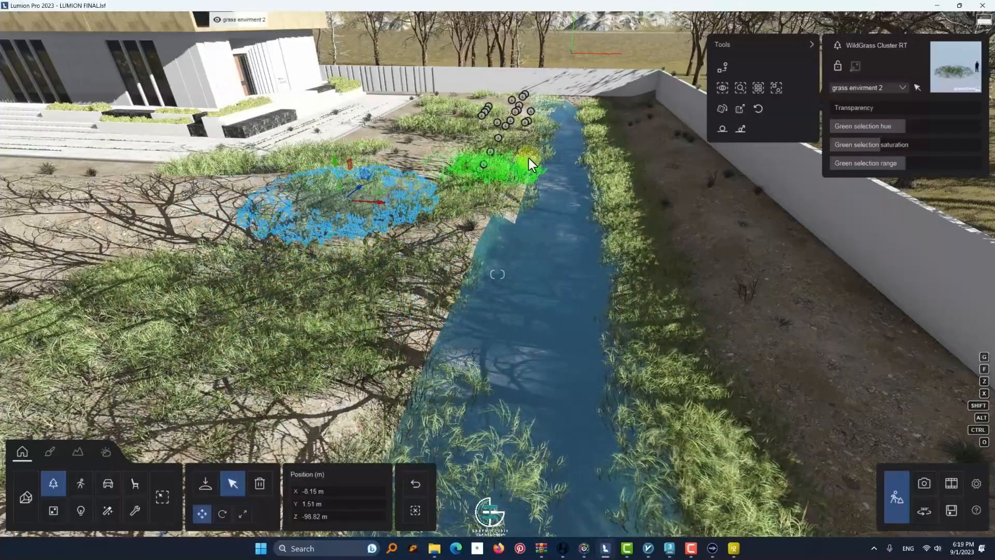
drag(529, 157, 427, 160)
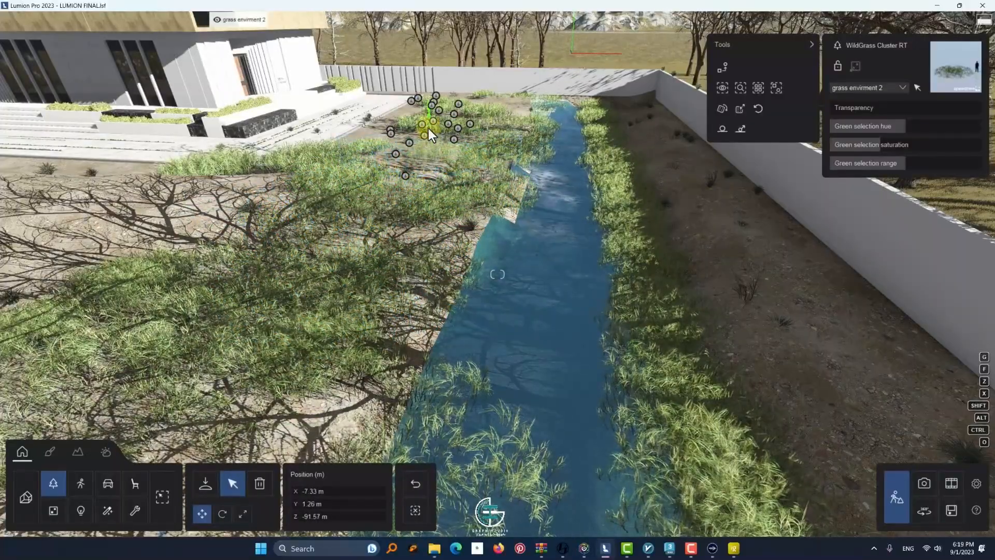
key(q)
click(537, 219)
drag(537, 220, 456, 219)
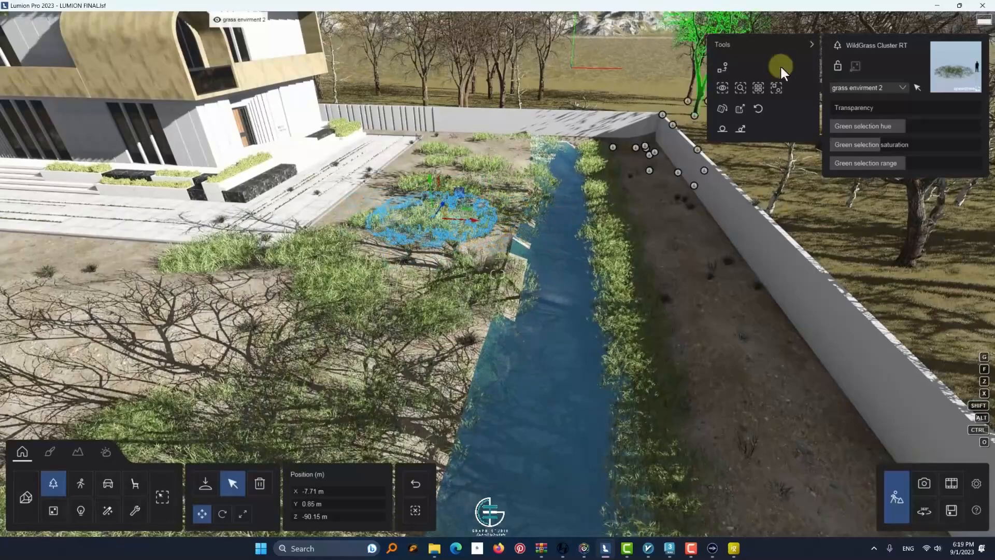
Delete selected small grass clumps along the wall-side bank to break up the continuous strip
click(260, 482)
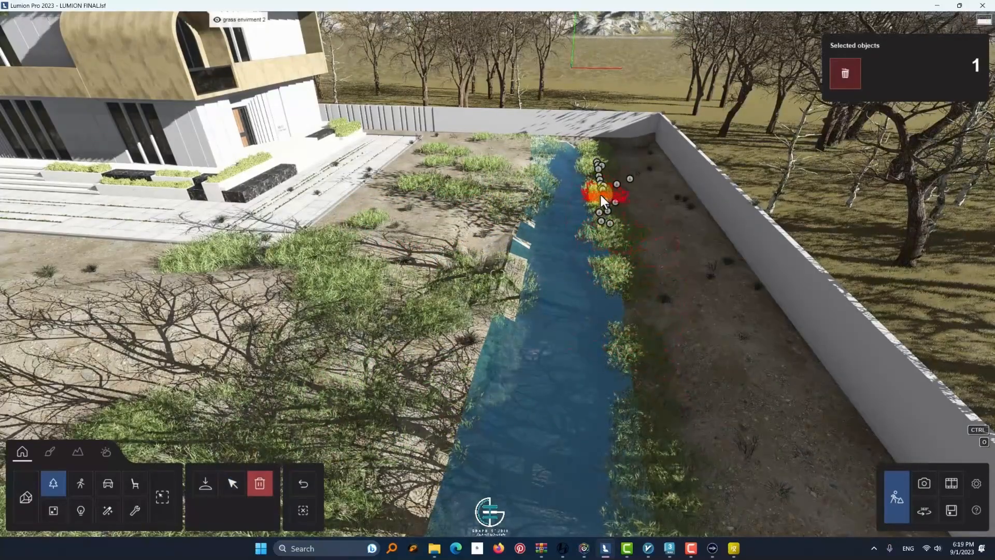
key(s)
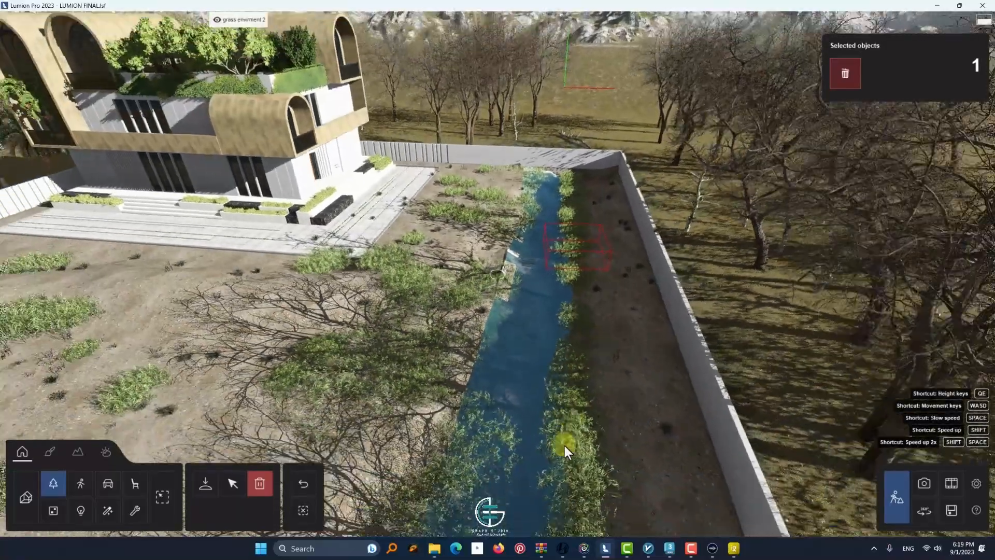
click(546, 457)
click(551, 509)
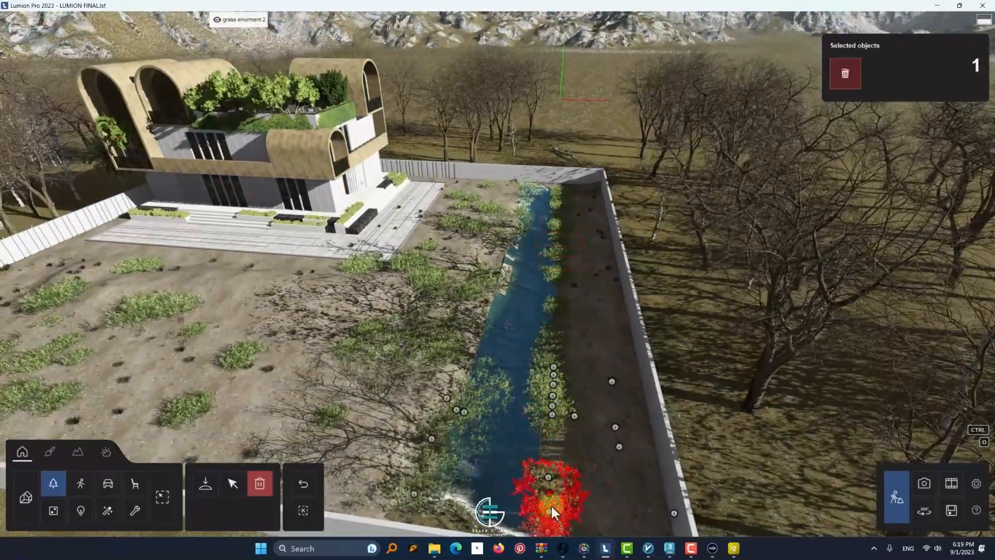
key(w)
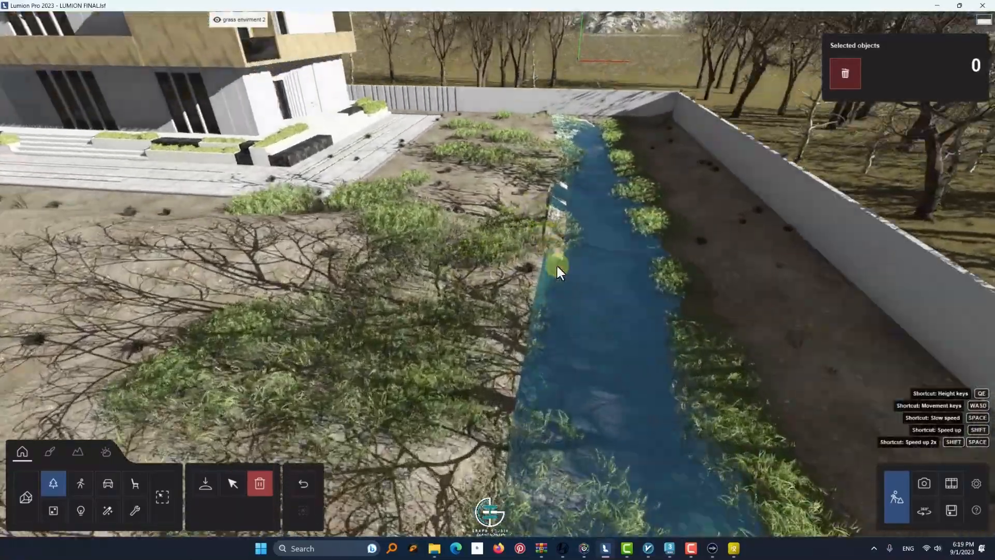
Preview the water channel and its banks in Photo mode, and return to Build mode
key(s)
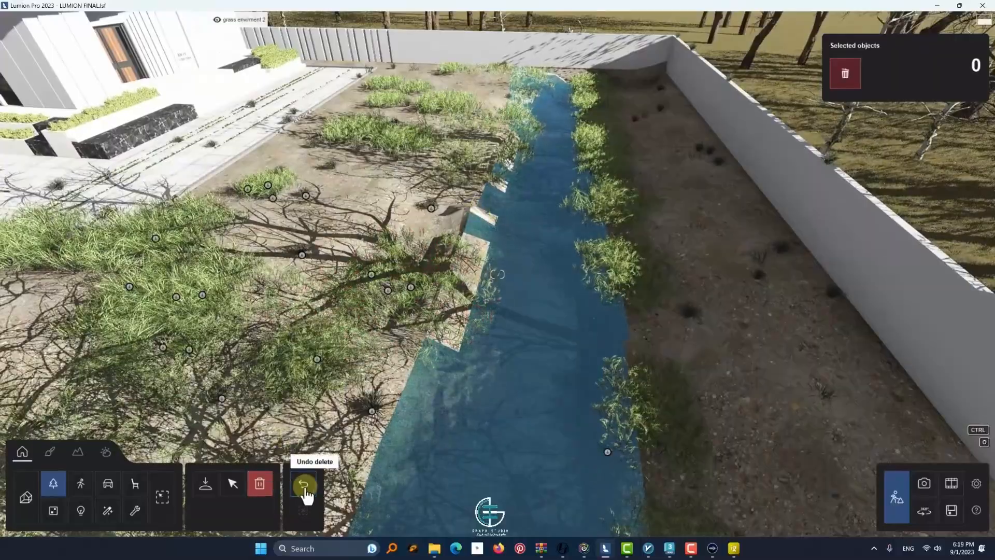
click(923, 487)
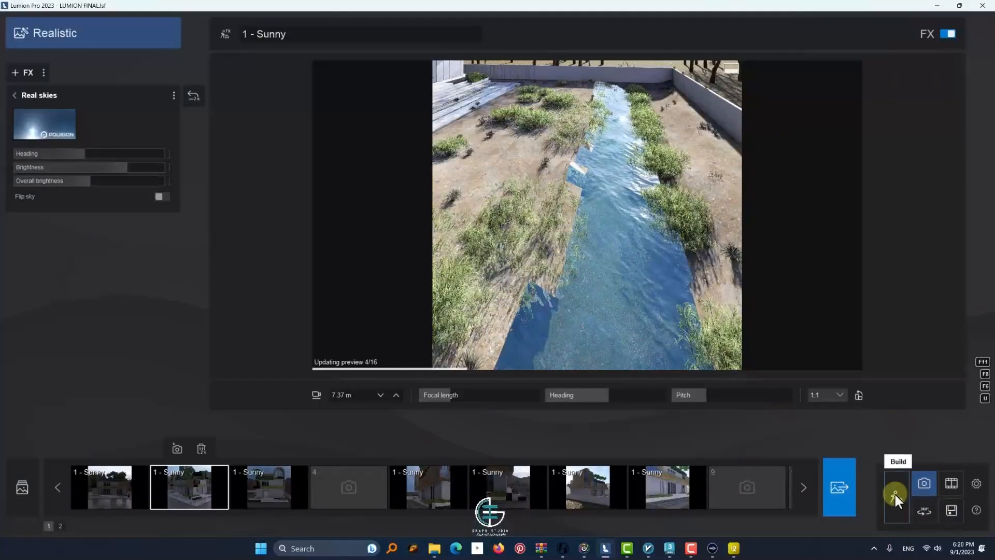
click(896, 497)
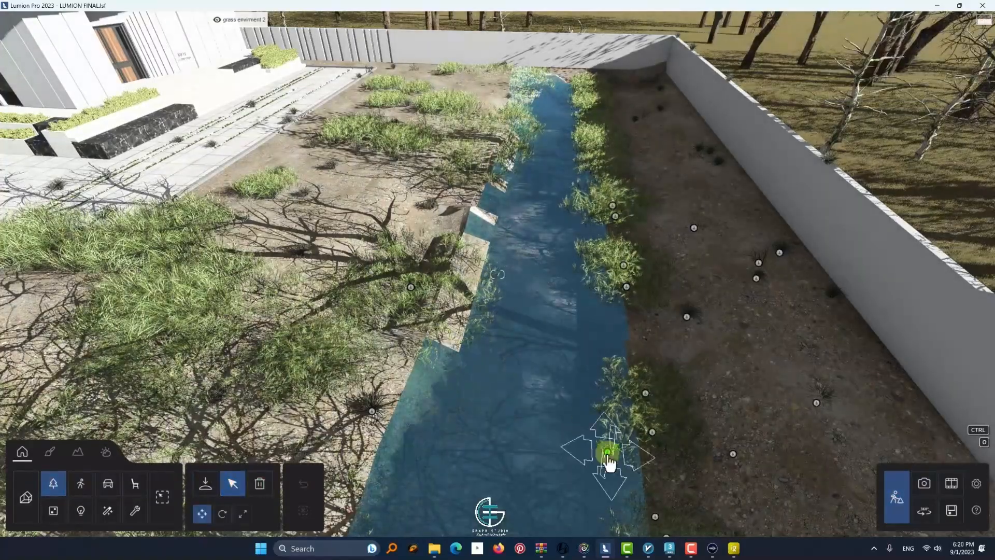
Inspect the surface materials assigned to the channel water and the adjacent soil bank in the material editor
click(50, 451)
click(529, 375)
key(w)
right_drag(465, 384, 465, 316)
key(s)
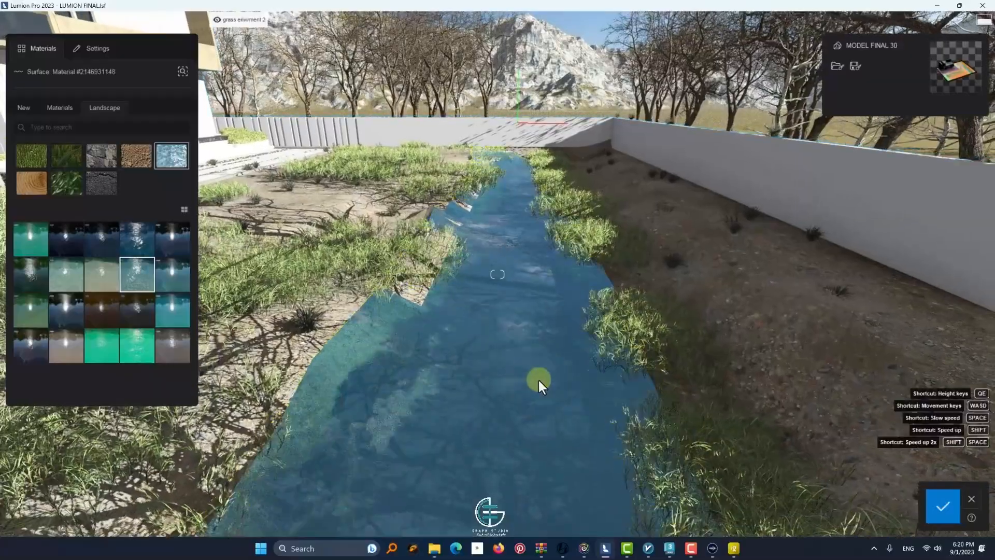
click(943, 505)
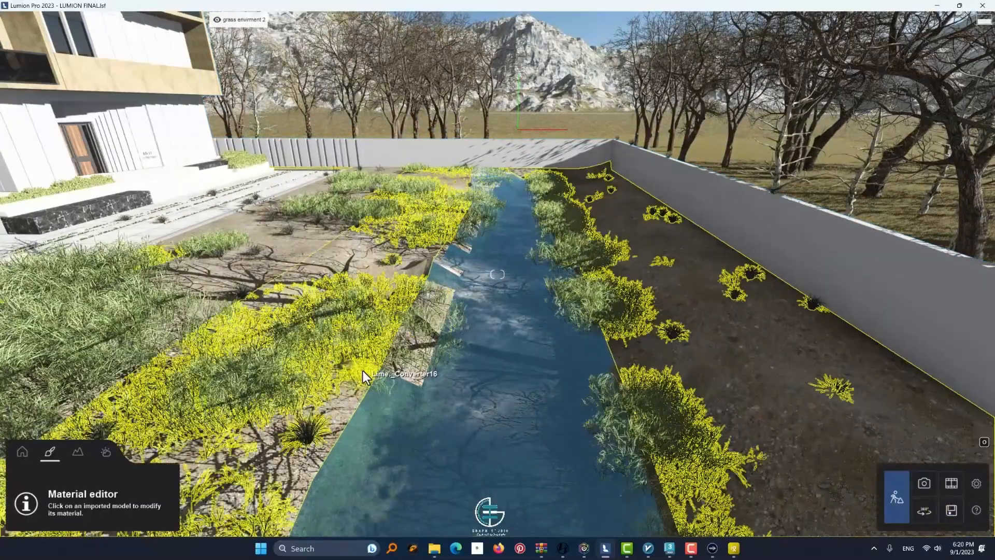
click(363, 371)
key(q)
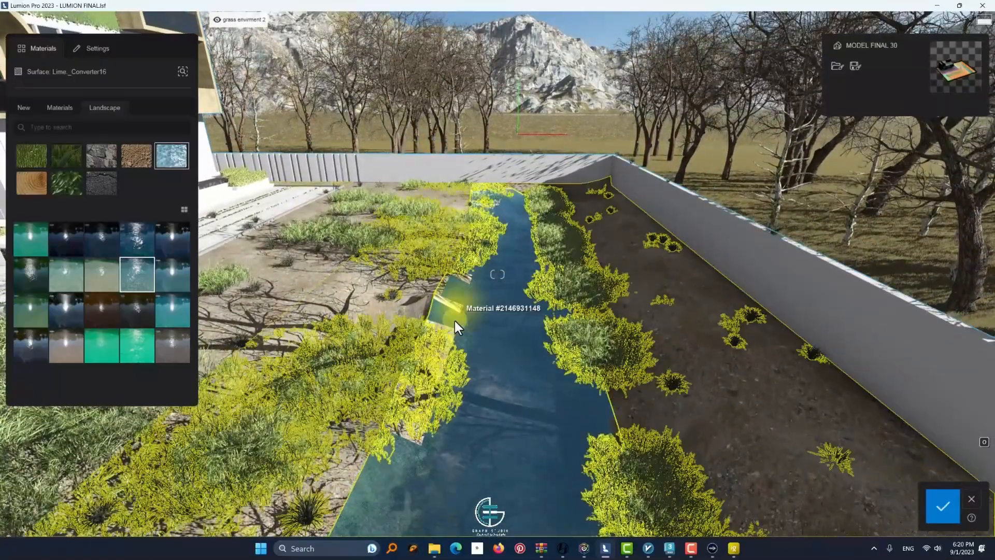
click(942, 513)
Switch to 3ds Max and isolate the yellow soil mesh around the water channel
click(670, 548)
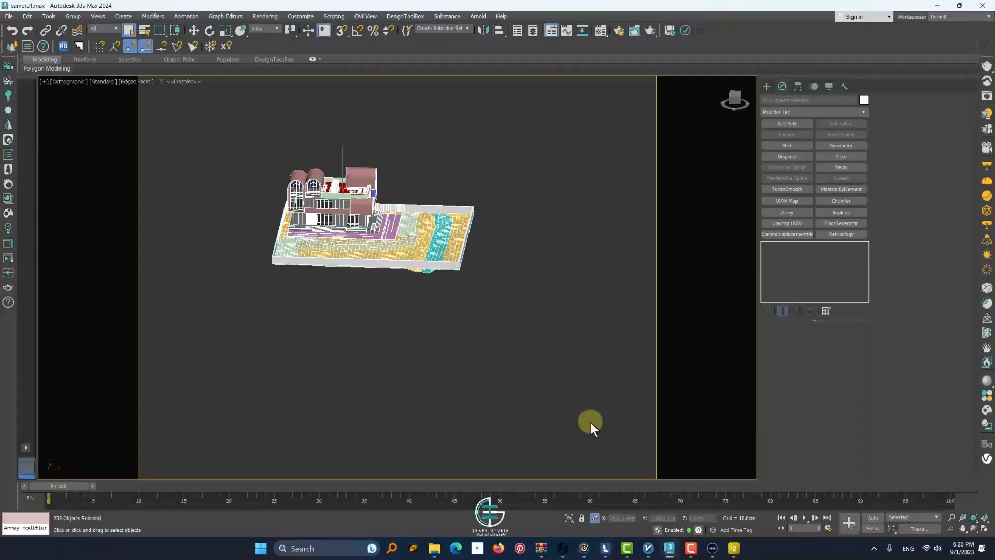
scroll(462, 251, up, 6)
click(317, 271)
scroll(317, 271, up, 2)
alt+middle_drag(317, 271, 427, 271)
scroll(427, 271, down, 2)
key(w)
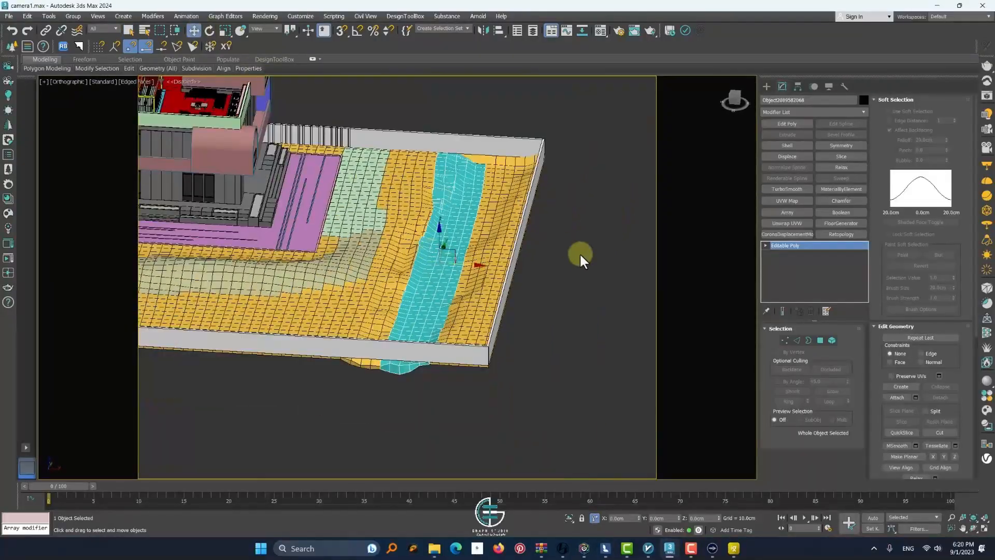
click(483, 305)
key(alt+q)
Select the open border edges of the soil mesh along the channel banks
scroll(484, 306, up, 2)
click(819, 340)
scroll(430, 295, up, 3)
alt+middle_drag(415, 305, 487, 277)
scroll(551, 257, up, 4)
click(454, 255)
click(808, 341)
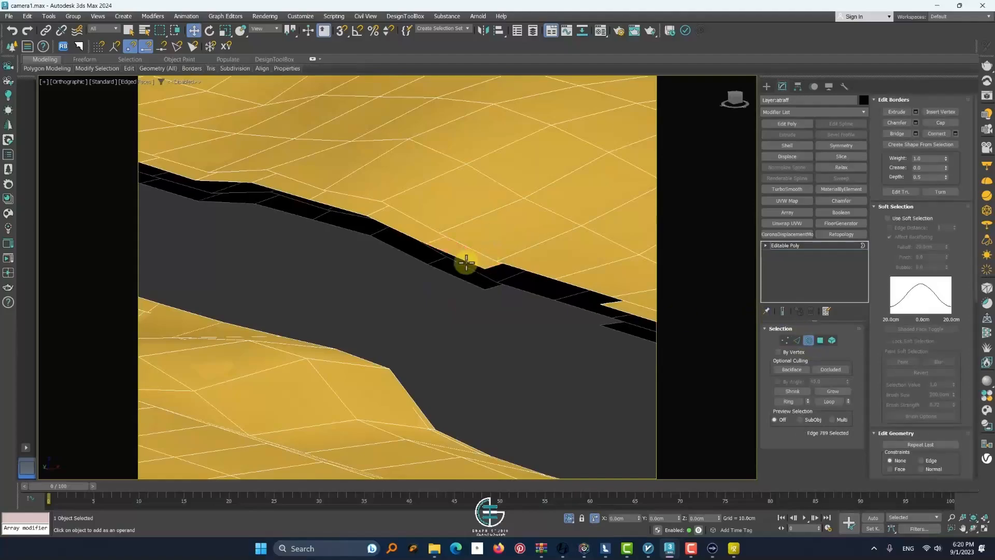
click(939, 125)
alt+middle_drag(538, 321, 462, 326)
scroll(482, 327, down, 5)
scroll(399, 308, up, 3)
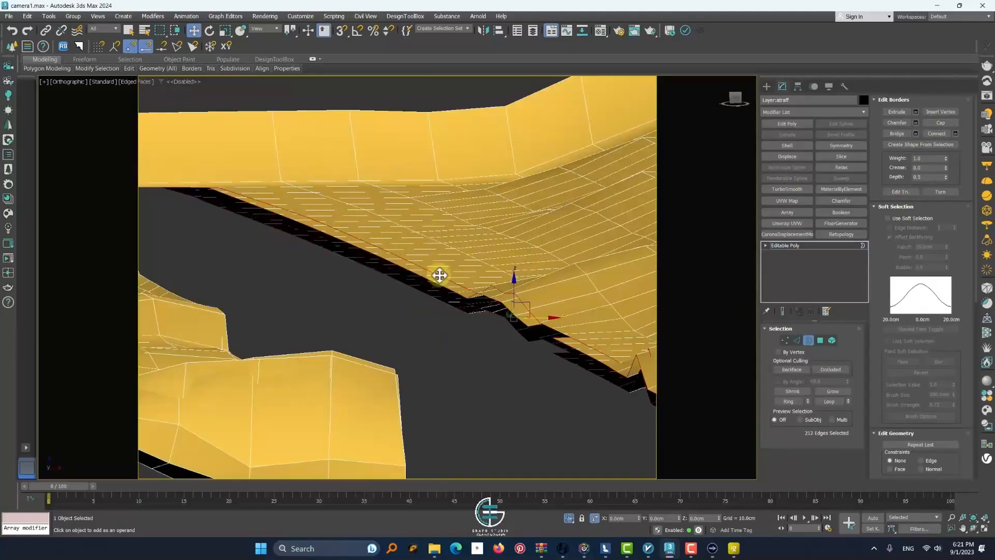
Scale the selected channel border edges vertically to flatten the lower edge of the soil banks
click(224, 34)
scroll(412, 249, down, 3)
alt+middle_drag(415, 249, 428, 282)
drag(458, 259, 444, 311)
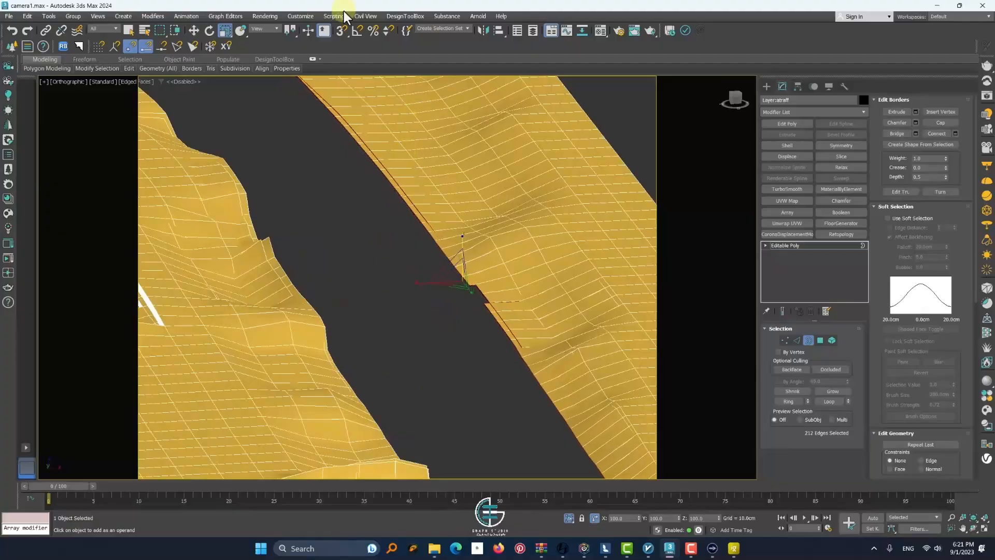
alt+middle_drag(471, 277, 402, 254)
click(388, 263)
drag(271, 239, 272, 321)
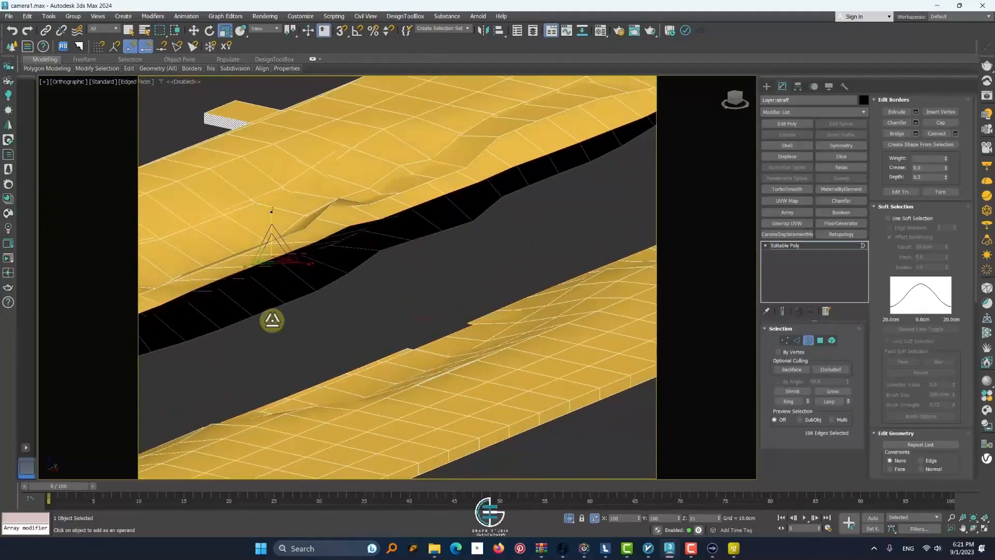
Select the stray polygons spanning the end of the channel between the two soil banks
alt+middle_drag(272, 320, 553, 191)
scroll(610, 151, up, 2)
alt+middle_drag(611, 150, 575, 275)
click(819, 340)
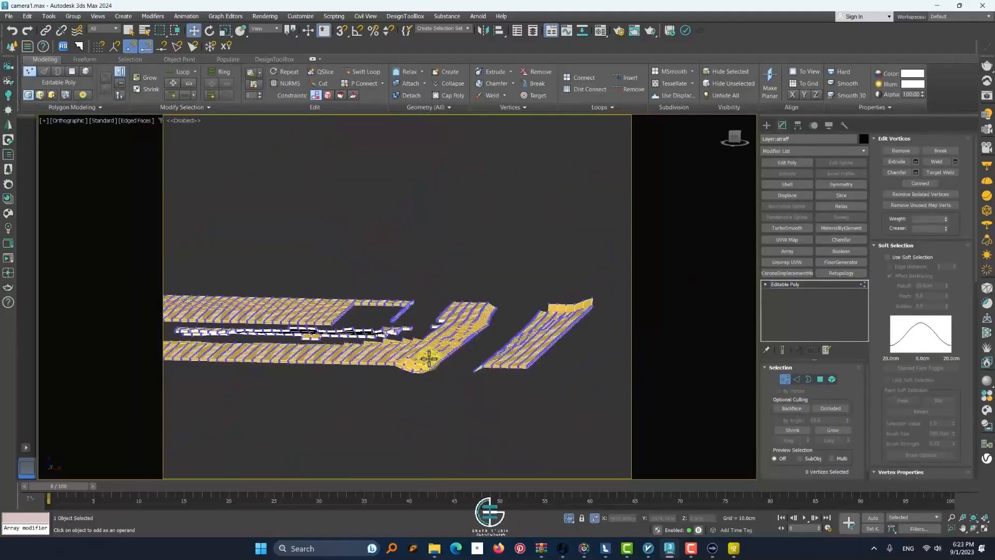
alt+middle_drag(421, 355, 271, 299)
Switch to Lumion and examine the yard terrain between the perimeter wall and the villa
click(604, 549)
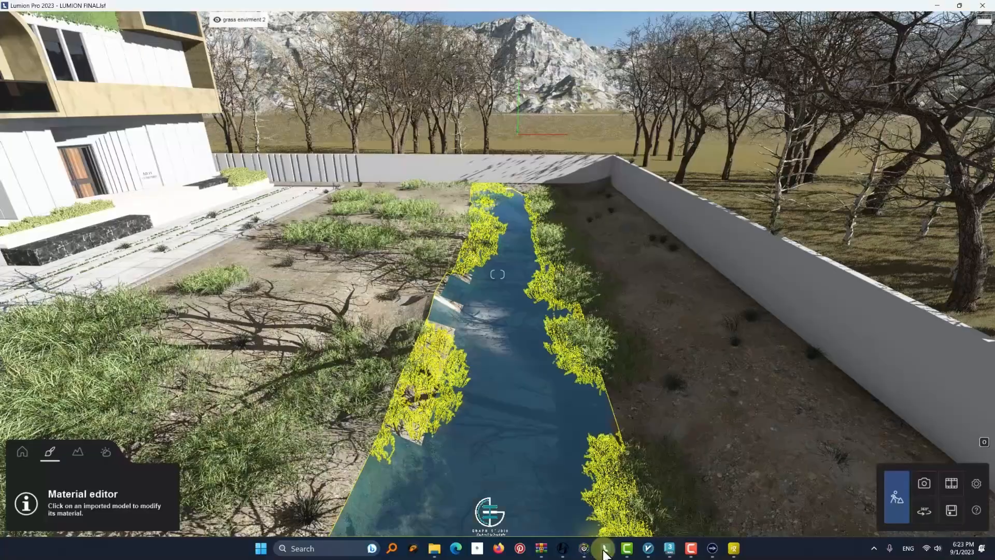
scroll(275, 436, down, 2)
right_drag(275, 435, 387, 399)
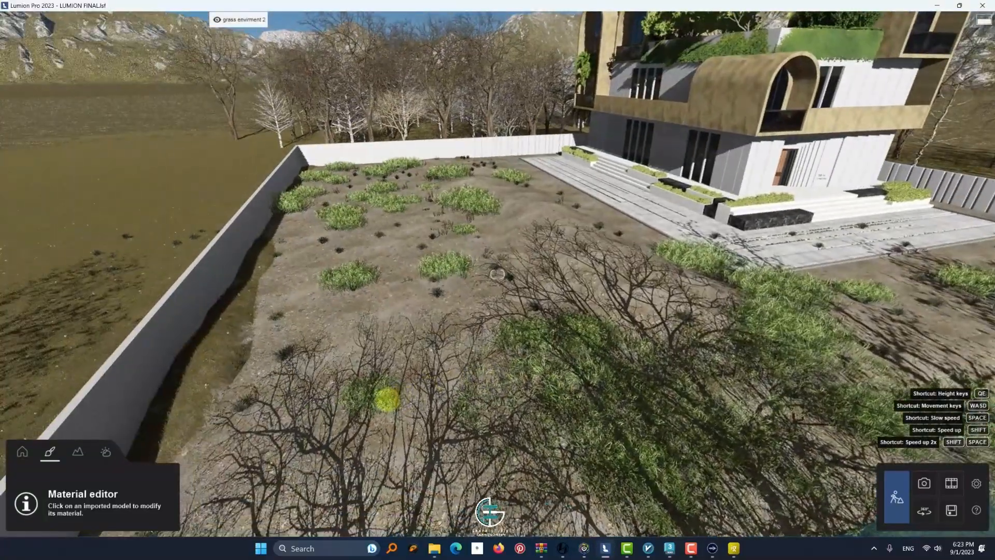
Switch to 3ds Max and extend the soil mesh's outer border edges outward past the perimeter wall
click(670, 548)
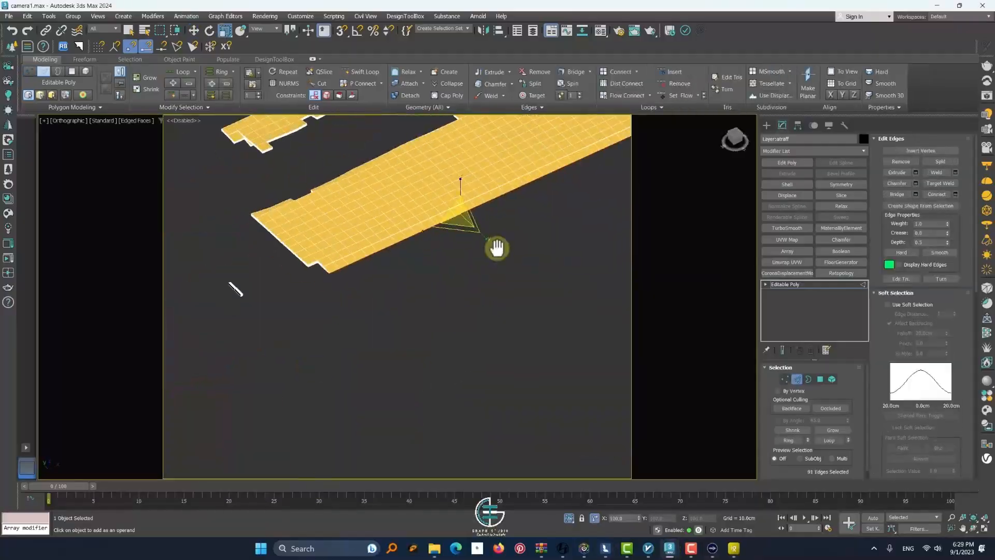
middle_drag(497, 249, 408, 334)
alt+middle_drag(408, 333, 426, 333)
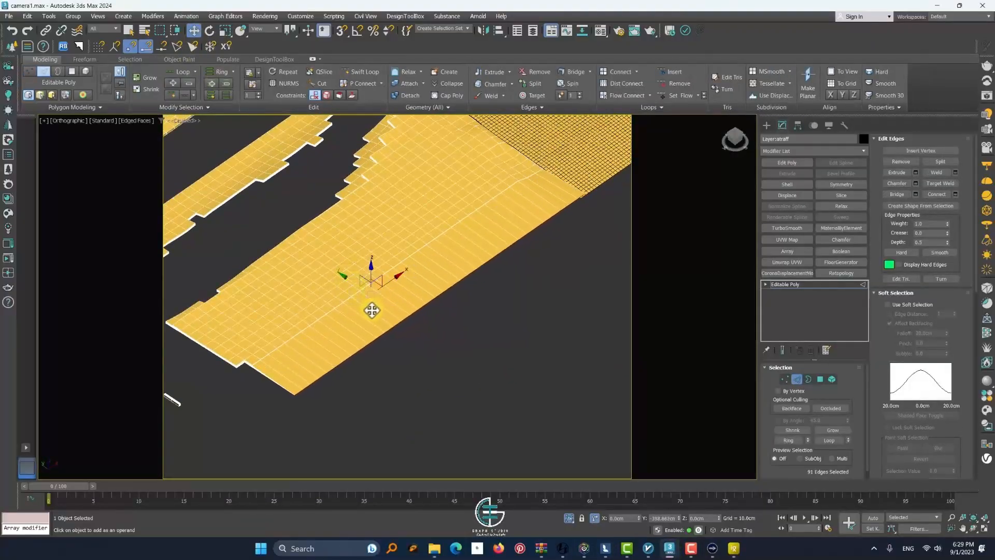
alt+middle_drag(371, 310, 405, 393)
drag(224, 321, 224, 325)
alt+middle_drag(225, 324, 305, 342)
middle_drag(305, 342, 427, 342)
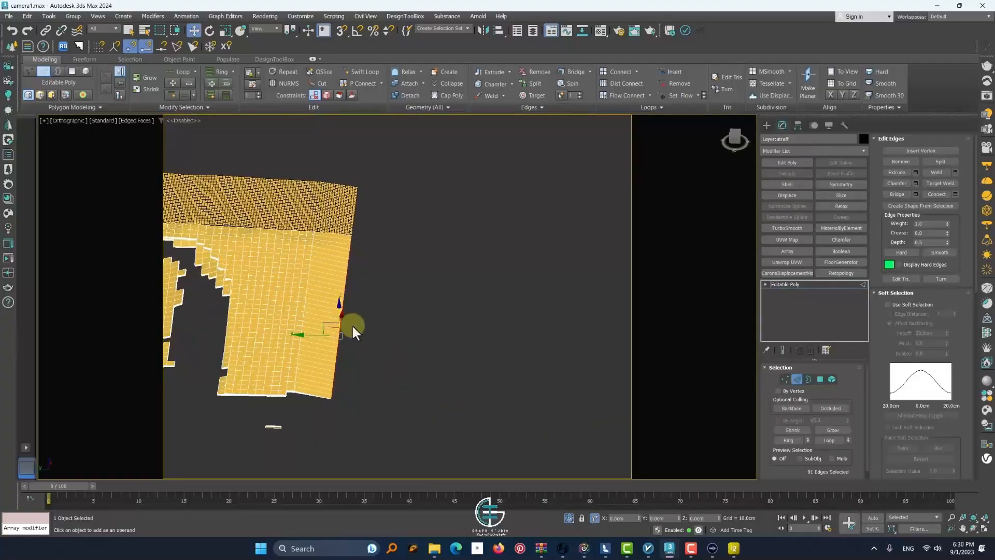
alt+middle_drag(354, 332, 448, 317)
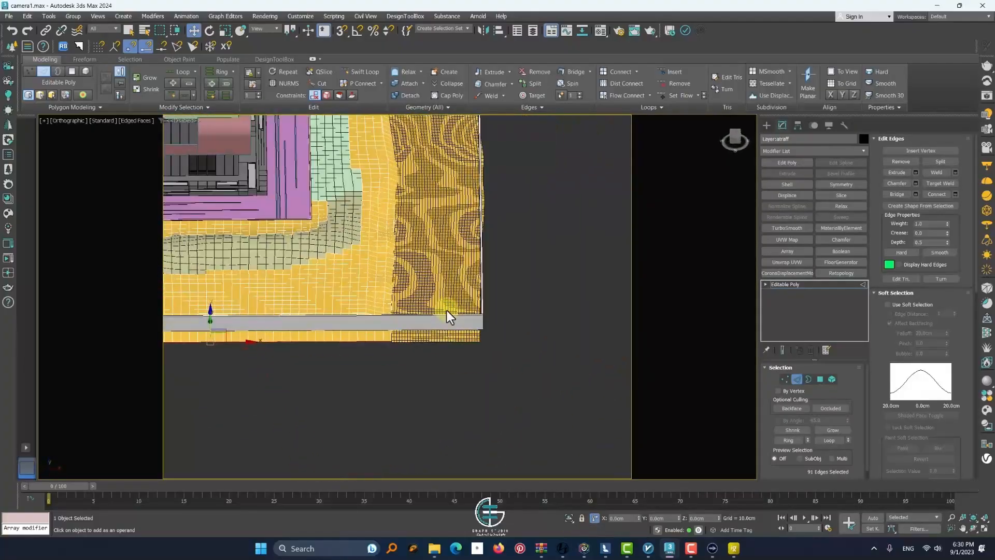
Isolate the soil mesh and connect the long edges of the extended strip with extra segments matching the surrounding grid
alt+middle_drag(403, 346, 398, 386)
key(alt+q)
scroll(444, 360, down, 5)
alt+middle_drag(444, 359, 450, 359)
scroll(445, 359, up, 3)
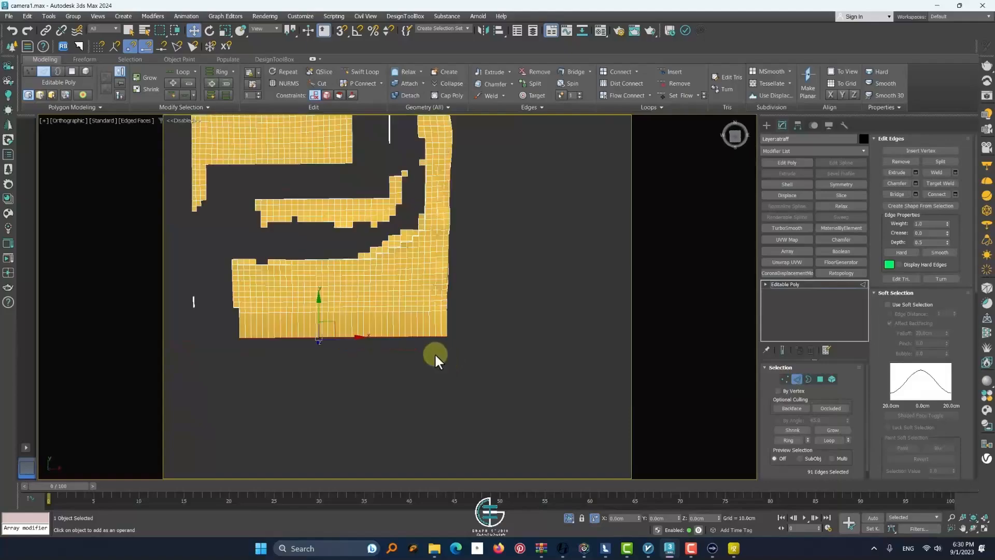
scroll(435, 354, up, 3)
click(458, 295)
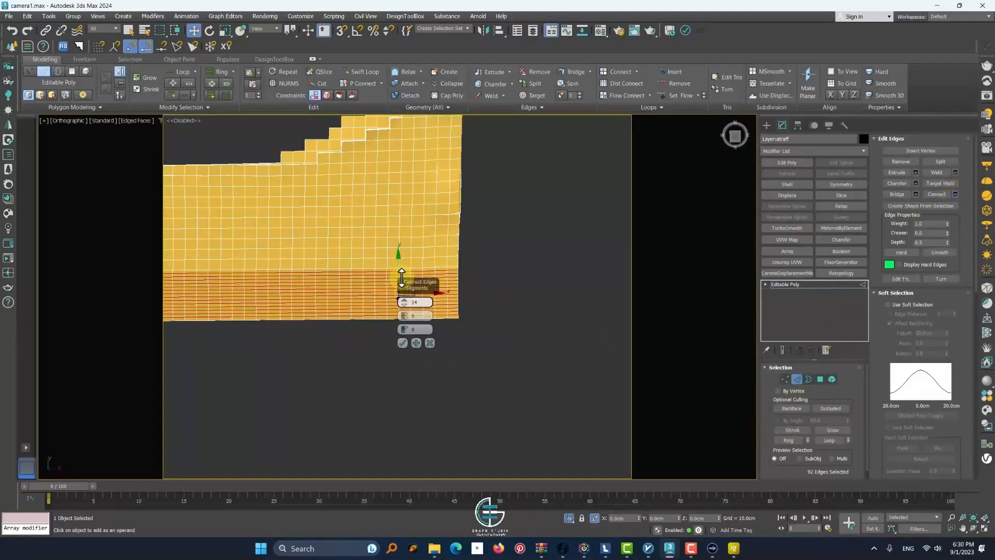
drag(401, 277, 403, 294)
scroll(468, 335, down, 4)
alt+middle_drag(468, 335, 459, 346)
scroll(460, 346, up, 5)
click(796, 379)
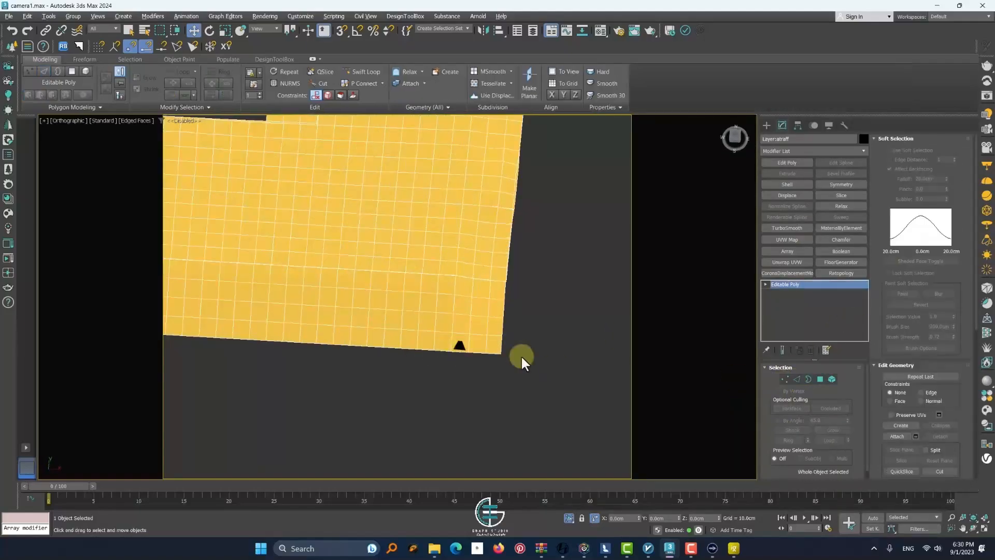
Select the soil polygons forming the strip along the channel bank in top view and detach them as an element
scroll(520, 359, down, 5)
click(820, 379)
key(t)
scroll(538, 374, down, 6)
drag(460, 366, 416, 244)
scroll(437, 333, up, 5)
key(alt+d)
click(469, 278)
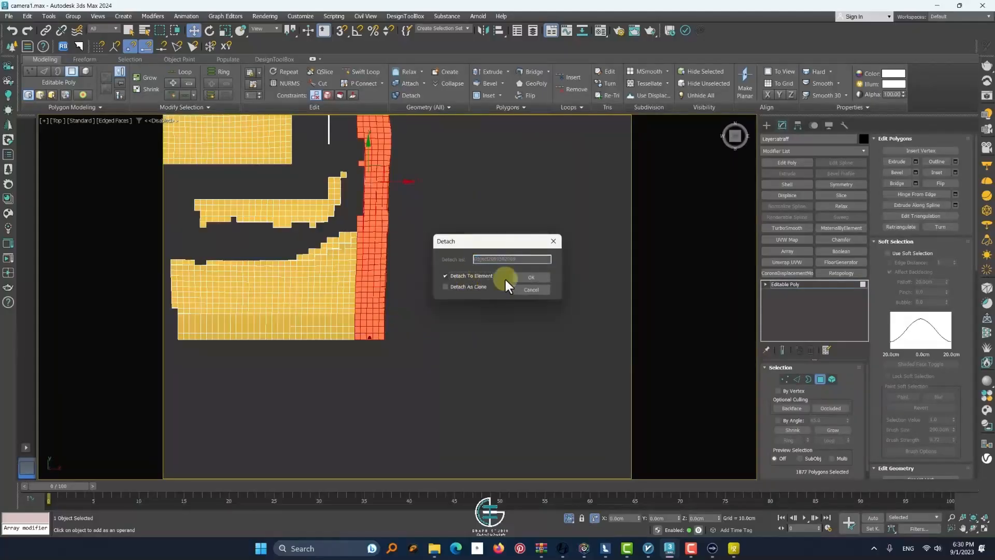
click(530, 278)
Try moving the detached soil strip element sideways, undoing each move
click(819, 379)
click(466, 280)
click(376, 252)
drag(304, 190, 175, 191)
key(ctrl+z)
click(832, 379)
click(380, 247)
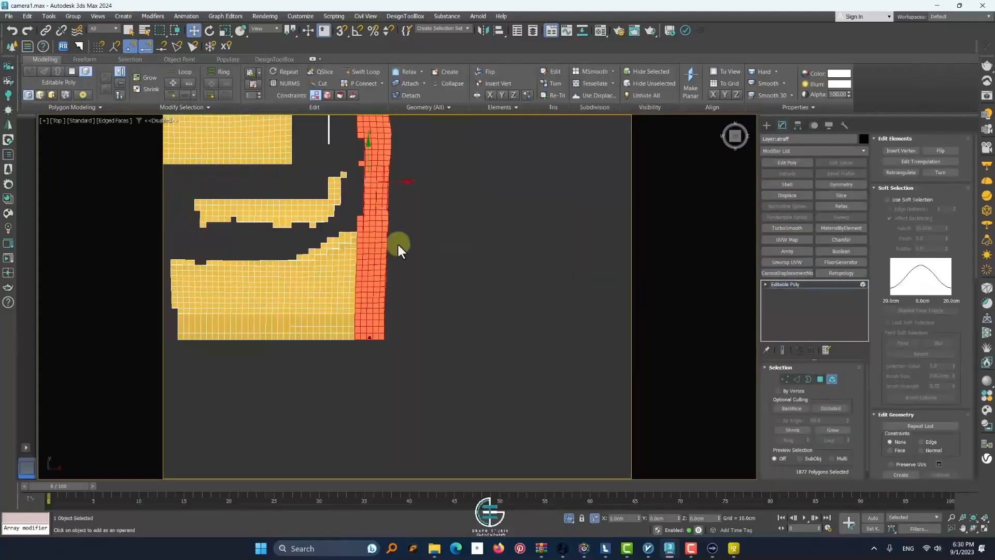
drag(393, 182, 508, 195)
key(ctrl+z)
drag(405, 182, 522, 202)
key(ctrl+z)
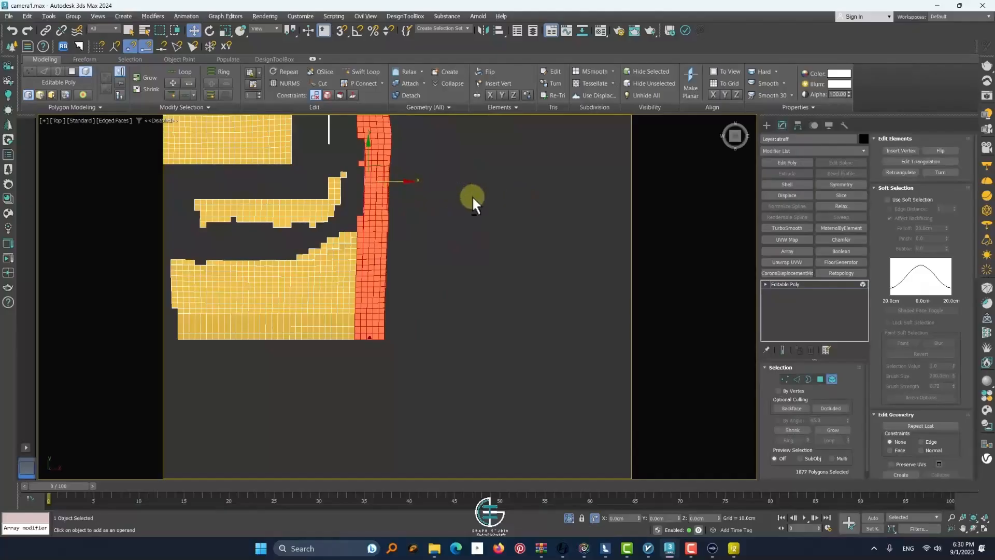
drag(393, 182, 502, 194)
key(ctrl+z)
Detach the soil strip as a cloned object, select the clone and bring back the hidden scene
key(alt+d)
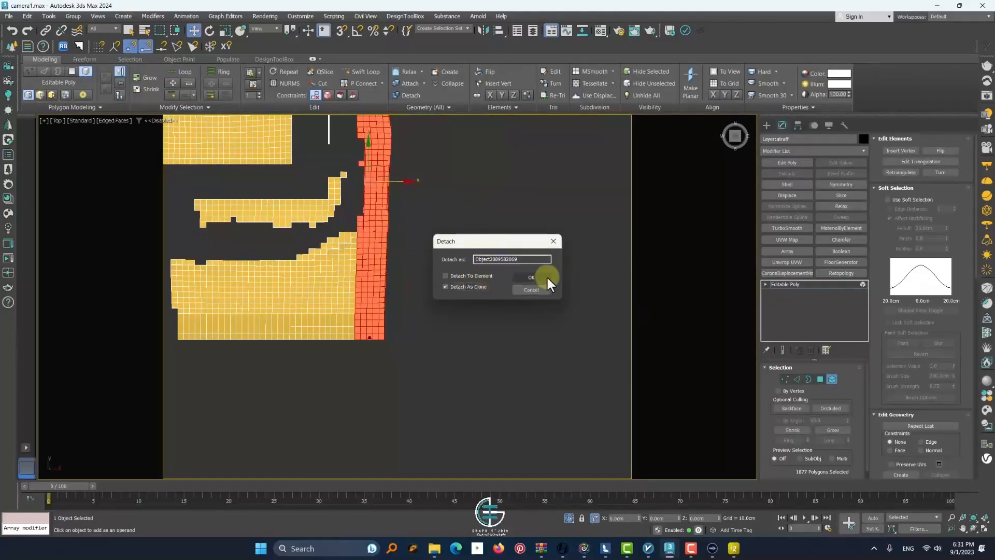
click(547, 278)
key(5)
click(375, 228)
drag(322, 193, 526, 196)
key(ctrl+z)
middle_drag(361, 206, 333, 271)
click(569, 517)
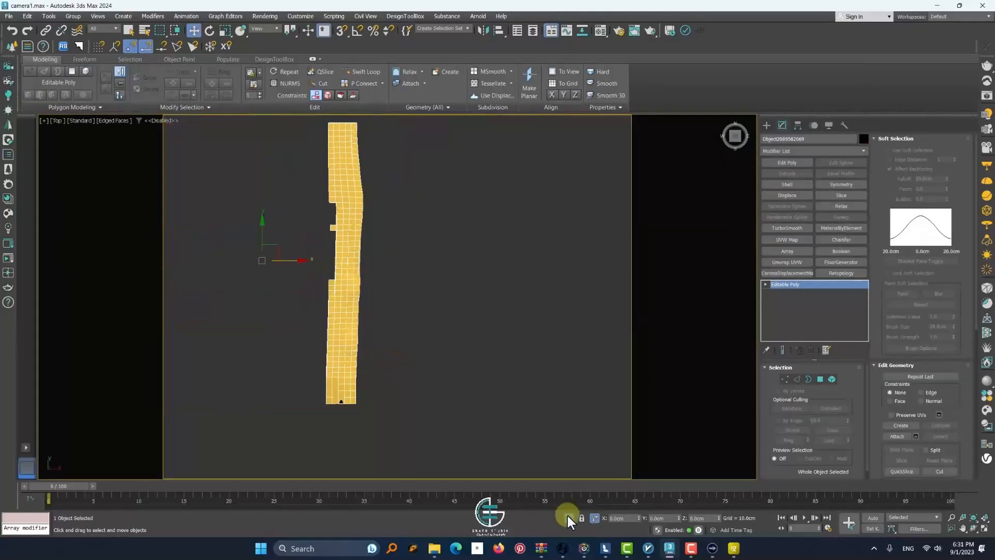
click(568, 517)
Copy the soil strip to the wall side of the channel and turn it so its smooth edge faces the water
alt+middle_drag(445, 381, 415, 333)
mouse_move(297, 251)
shift+mouse_down()
mouse_move(368, 273)
mouse_move(340, 282)
mouse_move(346, 288)
mouse_move(369, 276)
mouse_move(354, 271)
shift+mouse_up()
click(498, 314)
scroll(393, 305, up, 4)
scroll(396, 306, down, 4)
scroll(331, 260, up, 2)
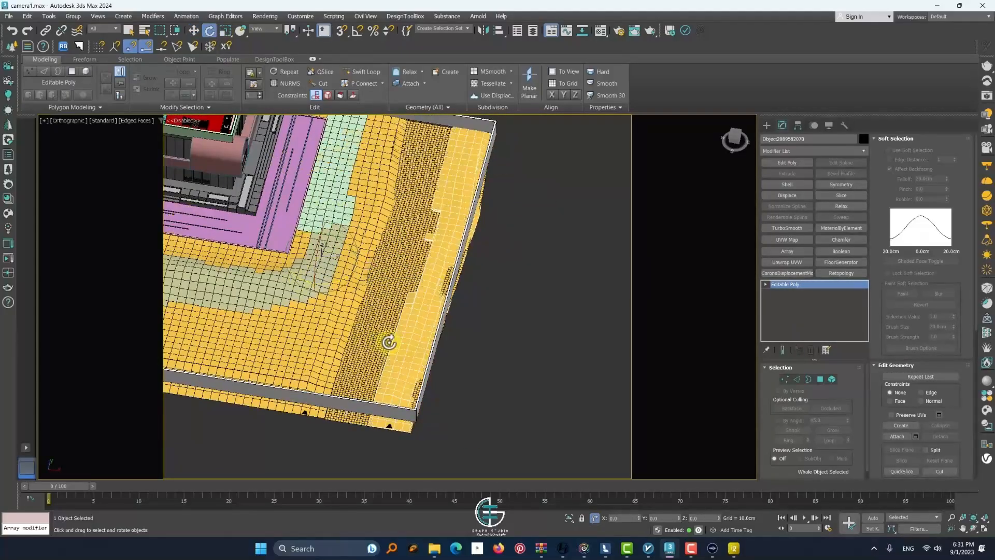
Center the copied strip's pivot on the object and rotate the strip into line with the perimeter wall
click(797, 127)
click(812, 238)
click(767, 126)
drag(413, 297, 535, 373)
scroll(443, 346, up, 2)
middle_drag(443, 346, 465, 324)
drag(479, 274, 494, 290)
alt+middle_drag(493, 291, 504, 324)
scroll(488, 270, down, 2)
mouse_move(488, 270)
alt+middle_down()
mouse_move(489, 290)
mouse_move(498, 281)
alt+middle_up()
Move the copied strip into place against the perimeter wall and adjust its height above the channel bed
key(w)
scroll(444, 282, up, 2)
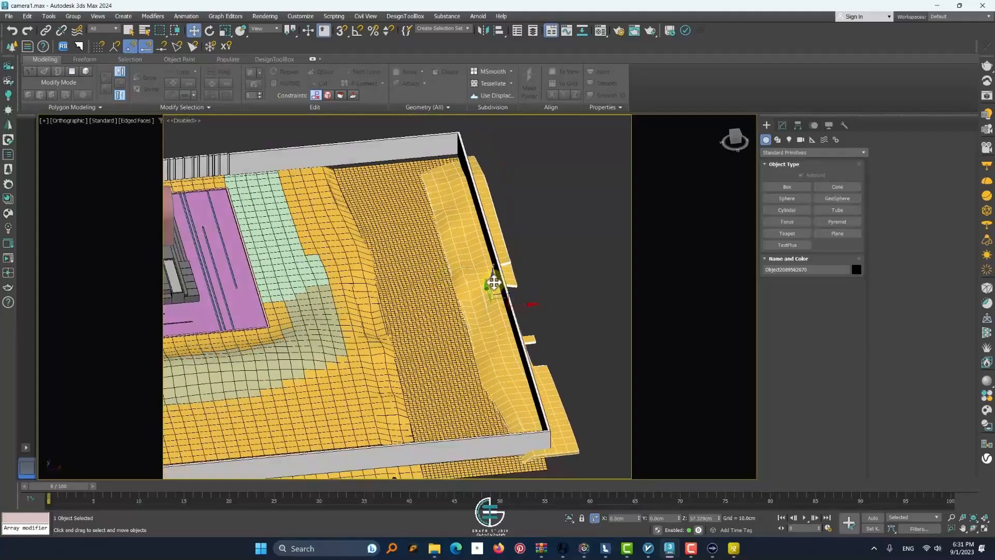
drag(498, 284, 495, 283)
alt+middle_drag(494, 282, 466, 320)
scroll(466, 319, up, 3)
scroll(466, 320, down, 1)
Select the copied strip's vertices along the channel side and adjust their height to meet the channel bed
click(782, 126)
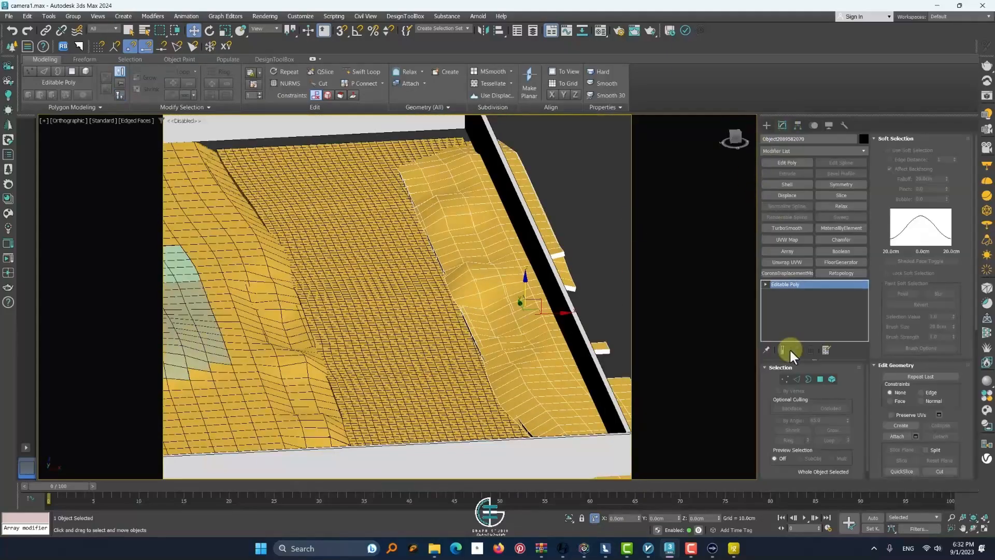
click(785, 379)
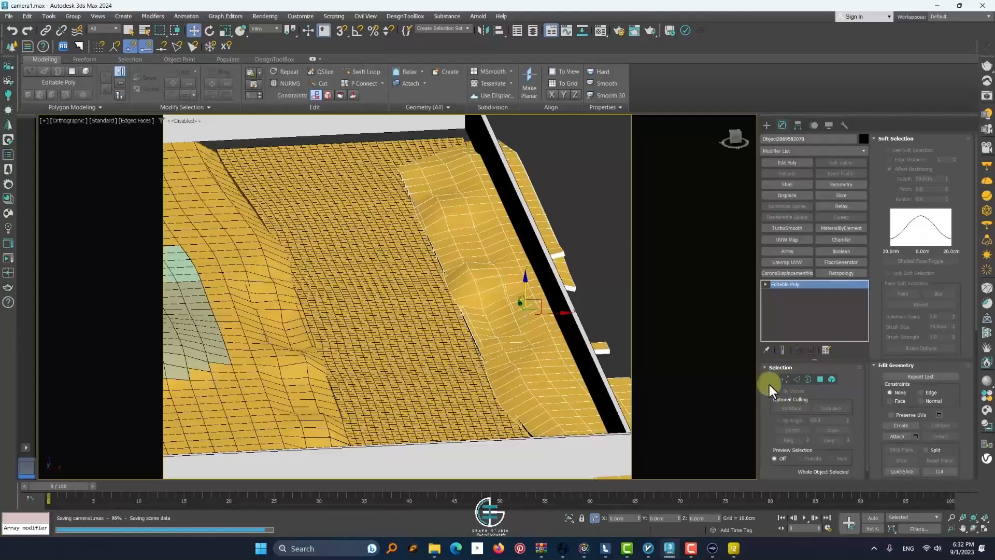
scroll(456, 301, down, 5)
key(t)
scroll(495, 249, down, 4)
drag(481, 179, 517, 356)
scroll(507, 350, up, 4)
alt+middle_drag(494, 352, 496, 279)
scroll(500, 272, up, 5)
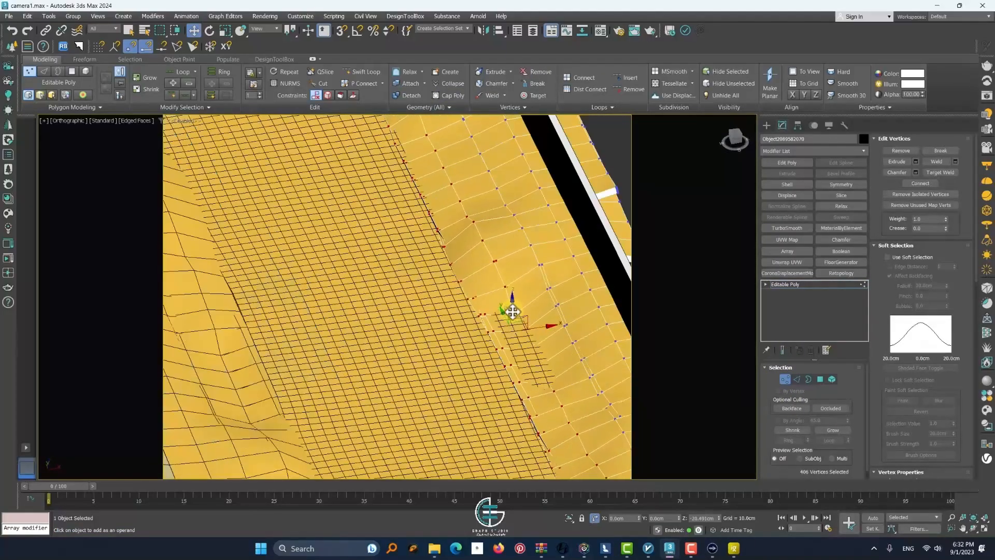
Isolate the copied strip and, from above, deselect its inner vertices so only the channel-side edge vertices remain selected
scroll(510, 316, down, 5)
key(alt+q)
key(t)
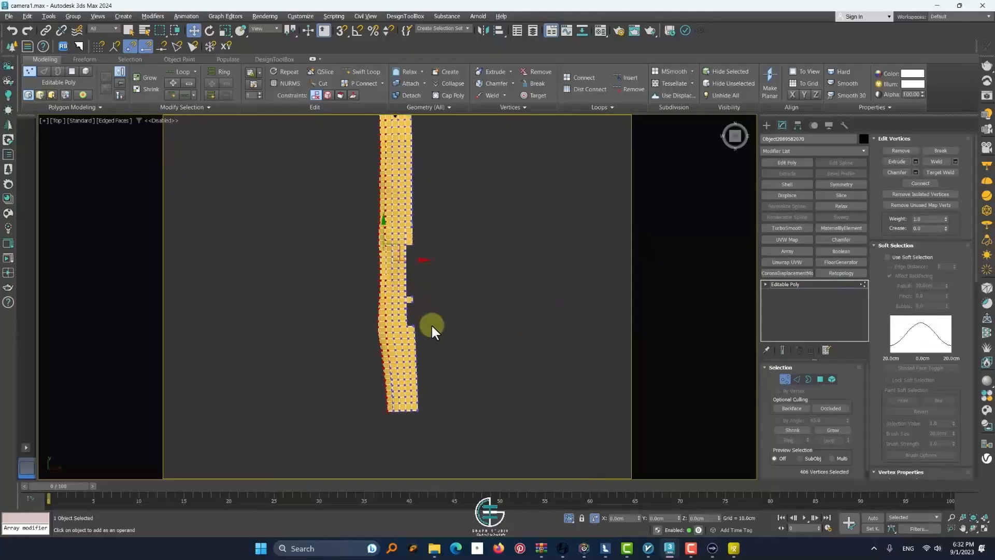
scroll(392, 342, up, 5)
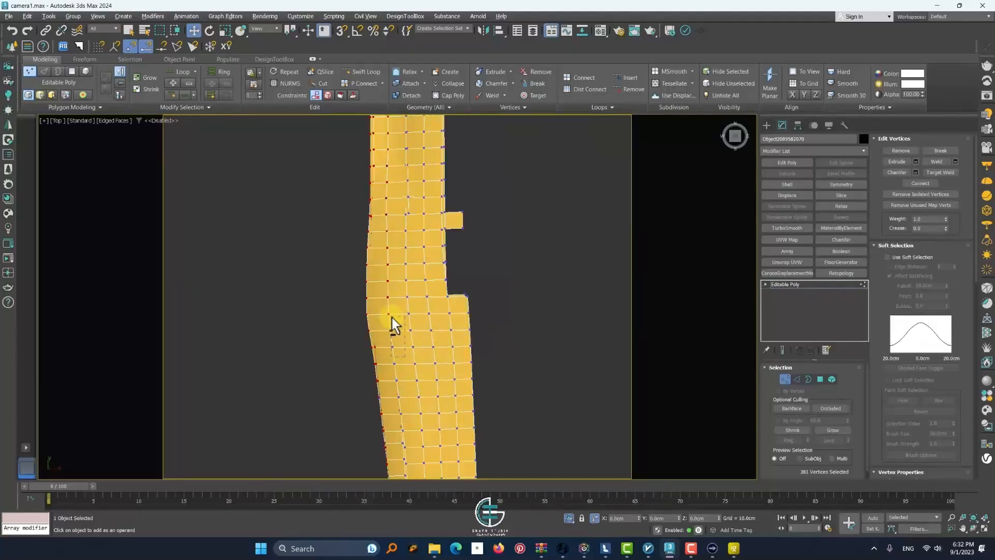
middle_drag(401, 276, 409, 341)
alt+drag(418, 361, 406, 273)
middle_drag(406, 273, 411, 332)
alt+drag(423, 361, 412, 266)
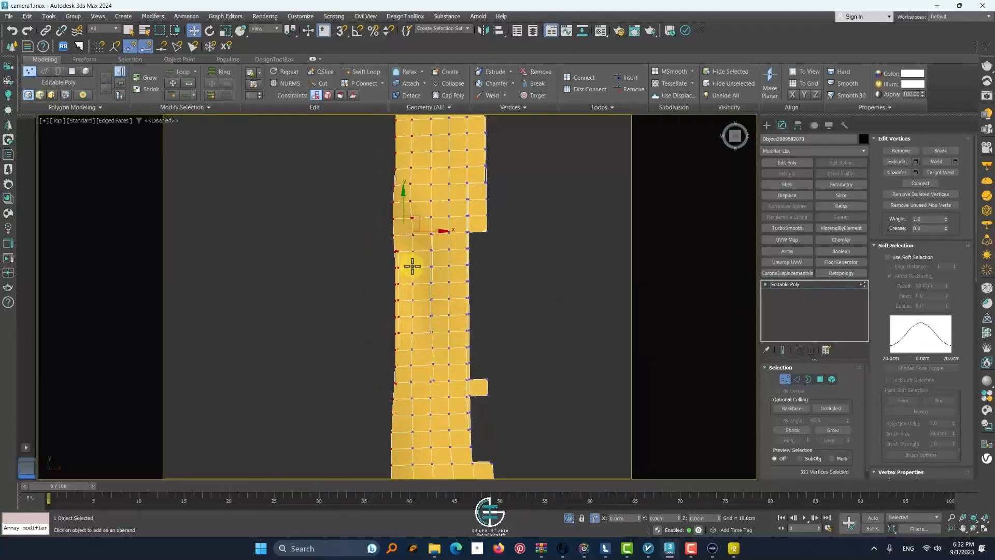
middle_drag(412, 267, 416, 341)
alt+drag(425, 344, 411, 282)
middle_drag(411, 281, 420, 348)
alt+drag(429, 354, 421, 297)
middle_drag(421, 297, 428, 358)
alt+drag(429, 360, 418, 235)
middle_drag(420, 240, 428, 353)
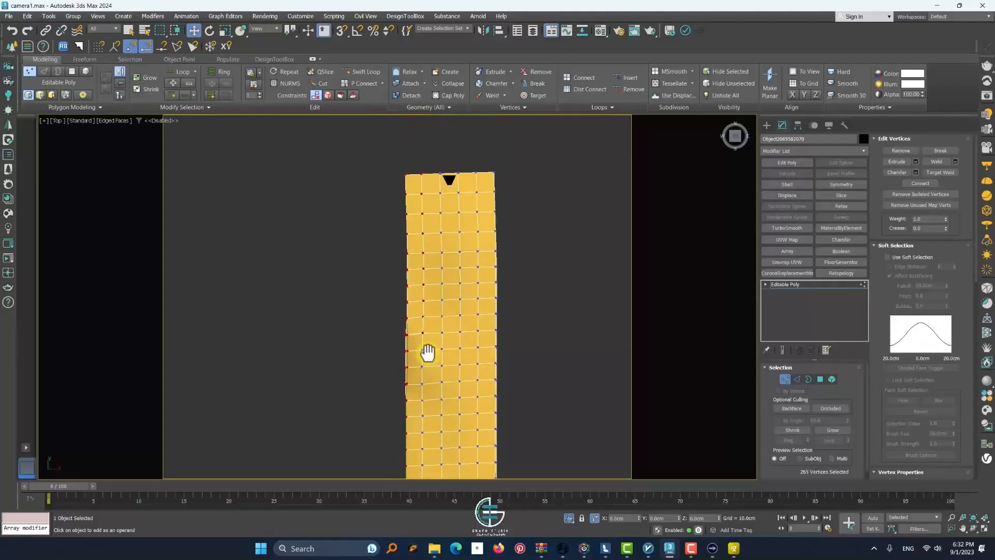
Refine the selection along the strip's channel-side edge and adjust those vertices' height to the channel bed
scroll(417, 202, down, 4)
alt+middle_drag(402, 386, 426, 351)
scroll(453, 352, up, 5)
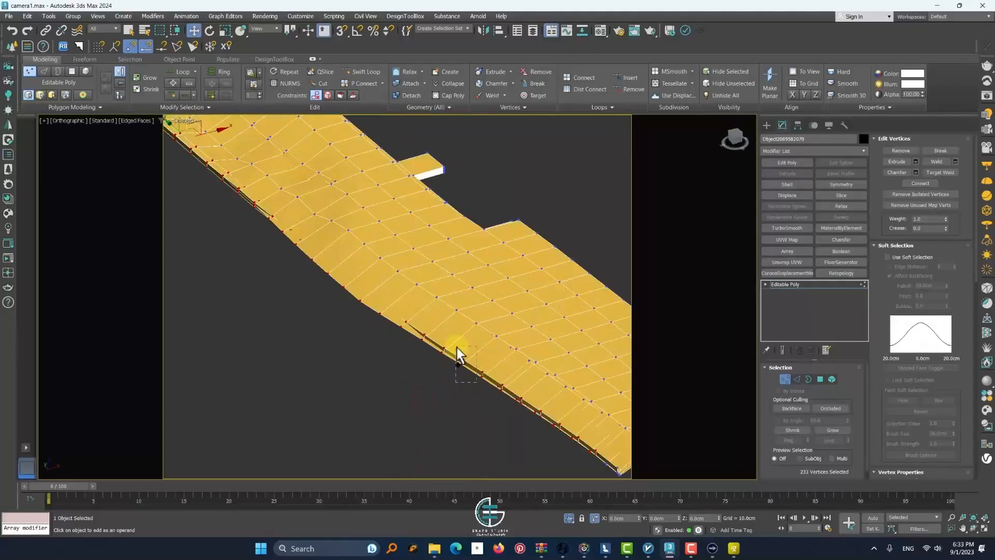
scroll(404, 355, down, 4)
scroll(378, 333, up, 5)
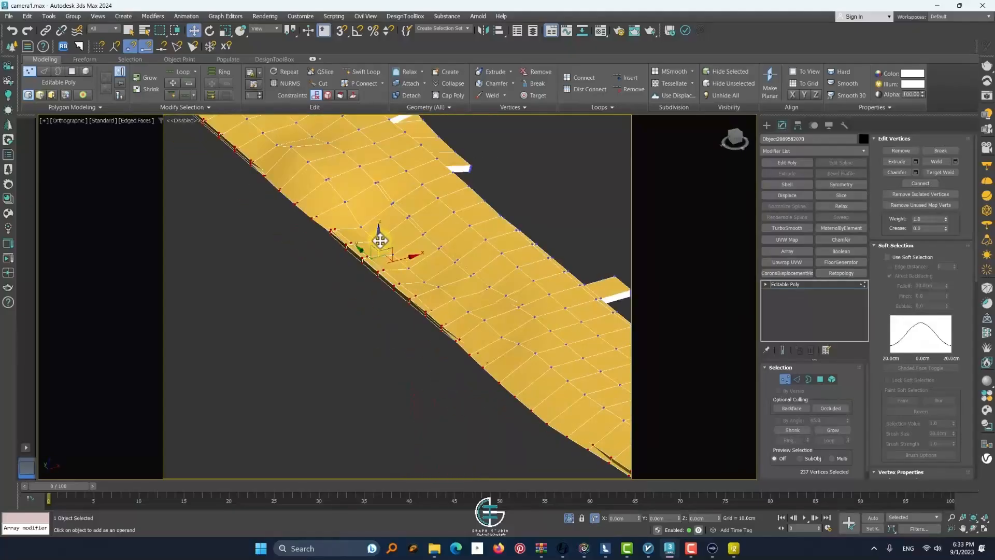
click(568, 518)
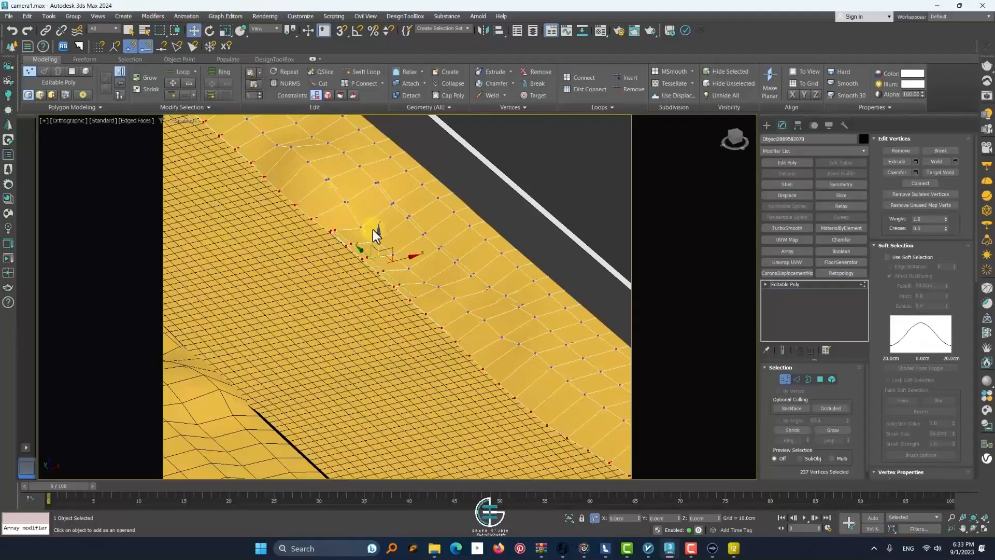
scroll(378, 241, down, 5)
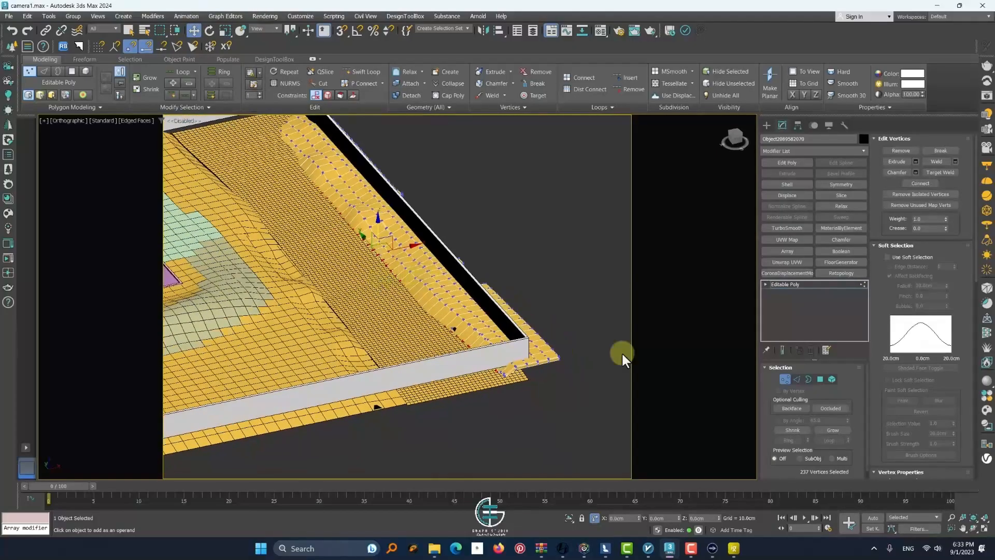
Isolate the strip and delete the stray polygons beside the hole along its channel-side edge
key(1)
scroll(457, 328, up, 5)
key(alt+q)
click(820, 379)
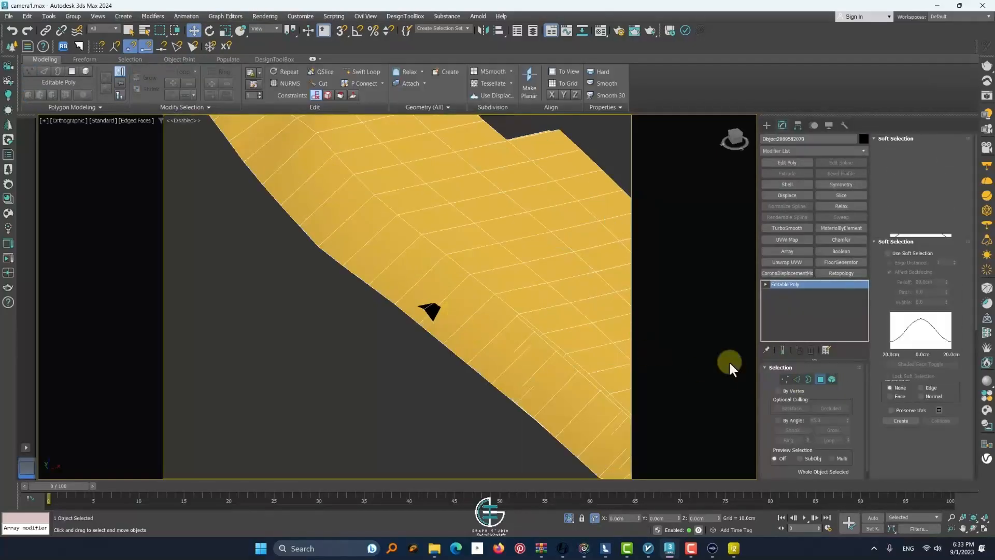
scroll(435, 313, down, 3)
scroll(434, 314, up, 3)
click(434, 315)
scroll(434, 315, up, 2)
key(Delete)
scroll(419, 279, down, 8)
Delete the protruding polygons on the wall side of the isolated strip
scroll(419, 279, up, 4)
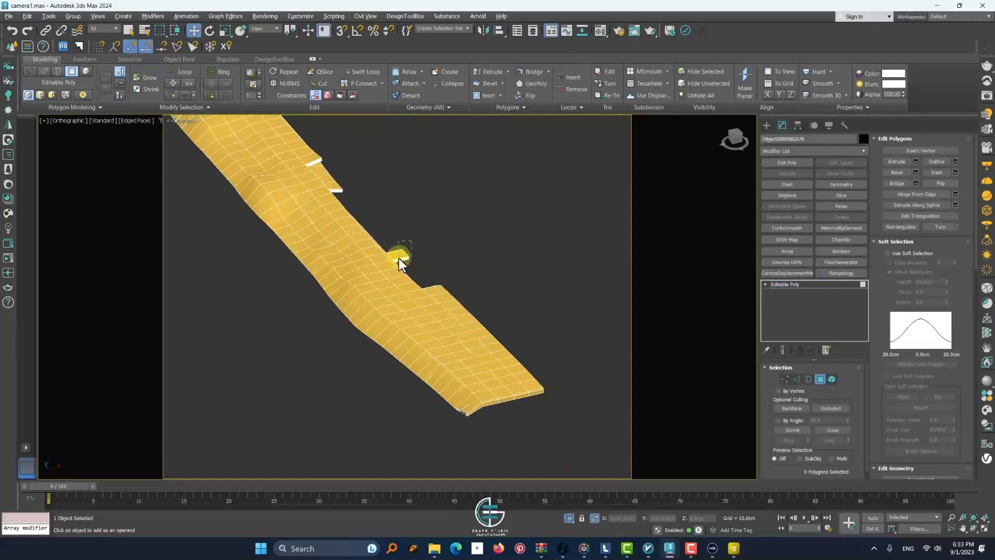
click(401, 259)
alt+middle_drag(400, 259, 422, 279)
key(Delete)
scroll(413, 278, down, 5)
click(820, 379)
Add a Symmetry modifier to the strip and bring the rest of the scene back into view
click(840, 184)
click(575, 378)
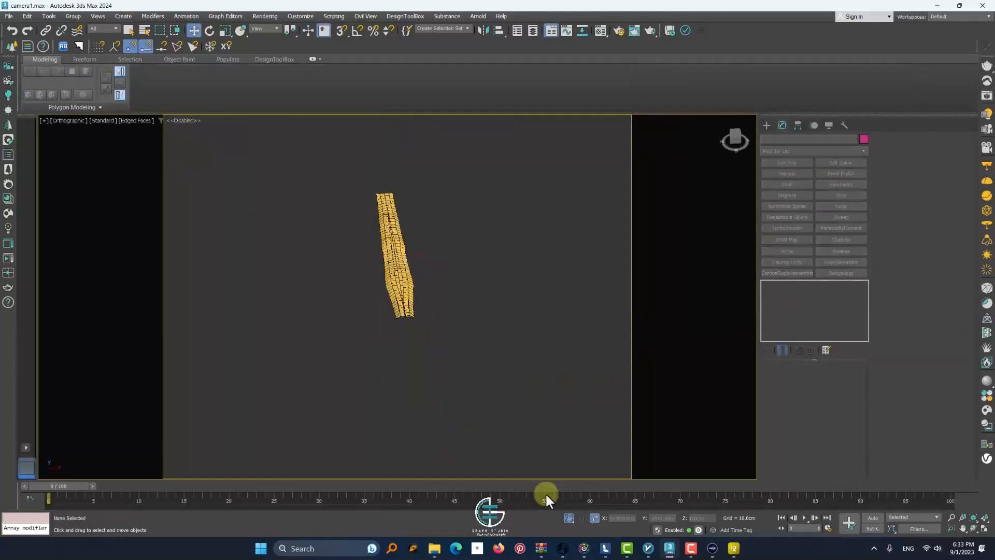
click(569, 518)
scroll(396, 285, up, 6)
scroll(398, 288, down, 5)
Shift the perimeter wall's vertices on the channel side along the X axis
click(402, 336)
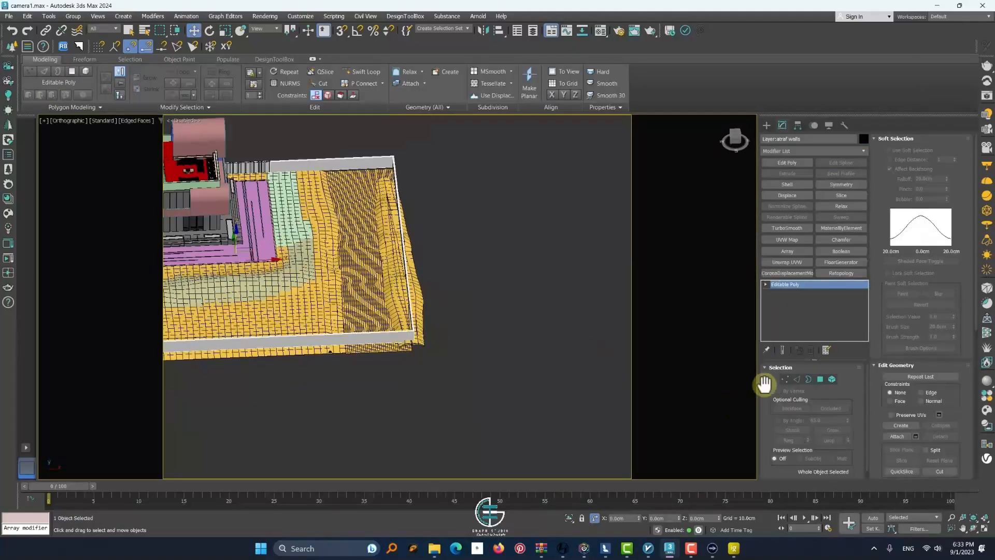
click(784, 379)
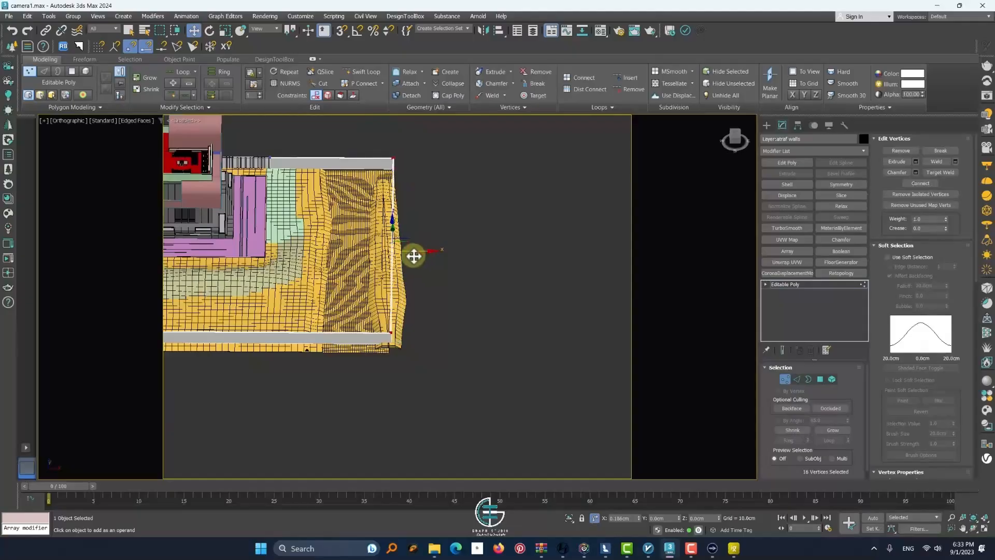
alt+middle_drag(419, 366, 421, 397)
click(785, 379)
click(559, 353)
Rotate and shift the strip's Symmetry mirror plane so the mound runs parallel to the perimeter wall
click(402, 321)
alt+middle_drag(403, 322, 403, 295)
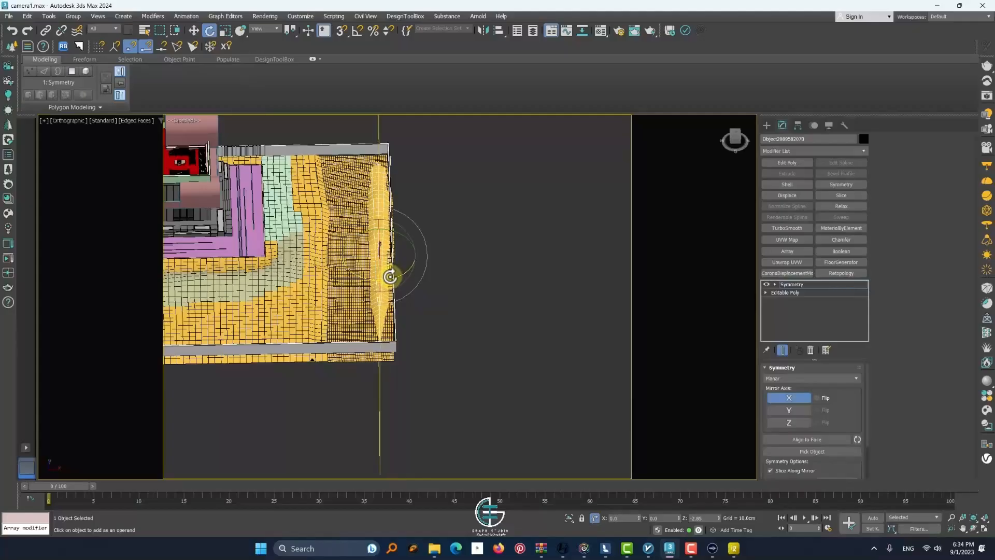
key(w)
scroll(366, 244, up, 4)
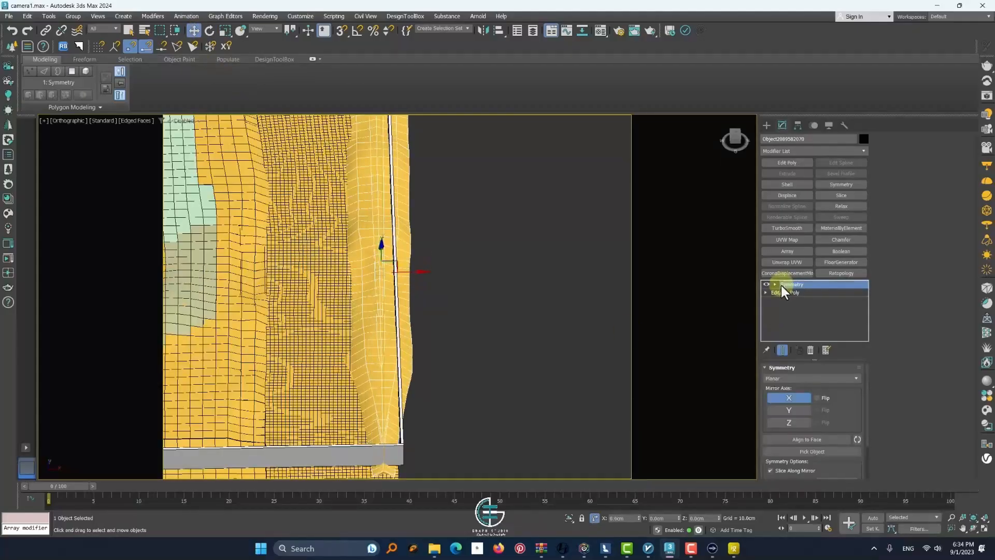
drag(404, 271, 393, 276)
scroll(393, 276, down, 3)
scroll(392, 212, up, 3)
click(440, 239)
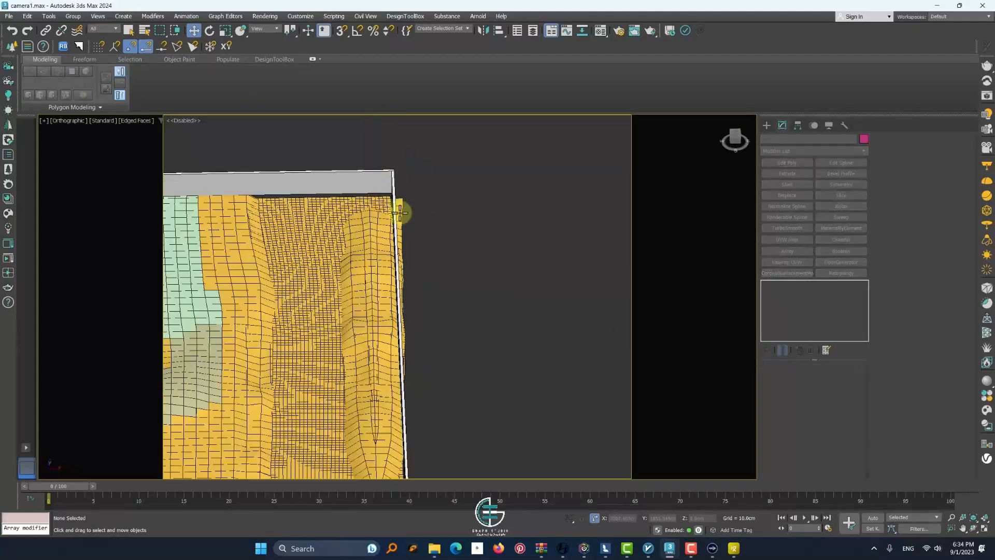
Add a Slice modifier to the mirrored strip, slicing along X with the Remove Negative option
click(397, 213)
alt+middle_drag(536, 334, 520, 300)
scroll(520, 310, down, 4)
click(829, 195)
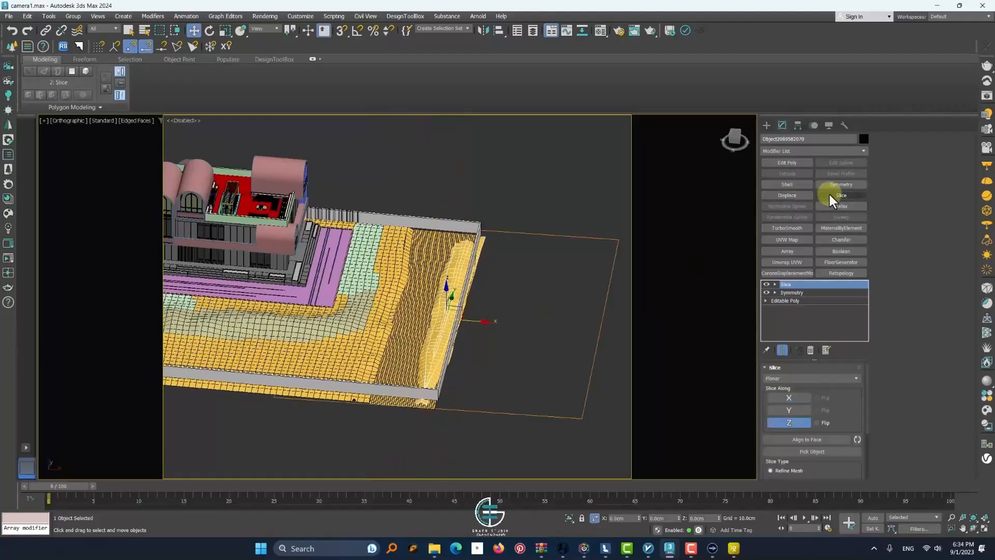
click(789, 400)
scroll(822, 437, down, 3)
click(792, 470)
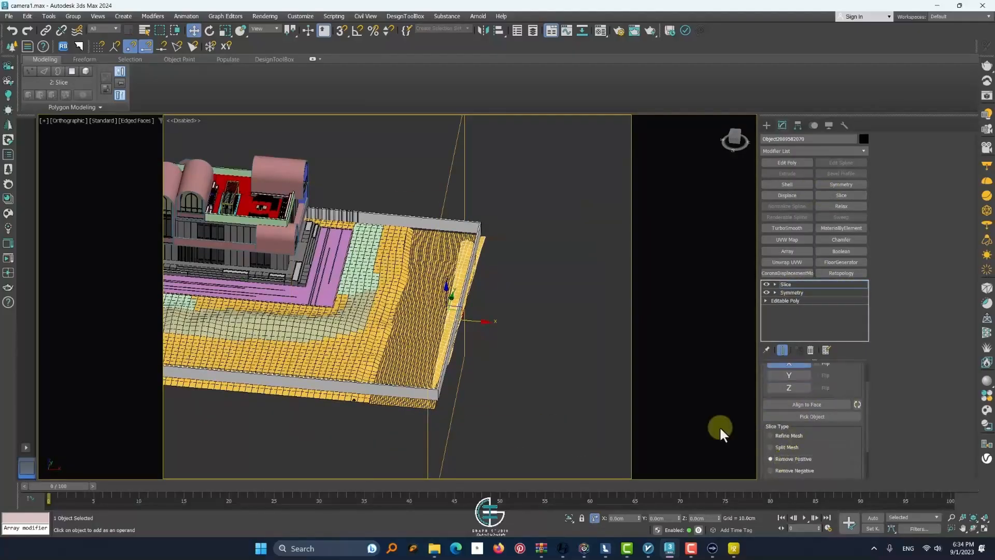
Move the slice plane along X to the outer side of the perimeter wall
scroll(402, 327, up, 3)
alt+middle_drag(413, 330, 429, 357)
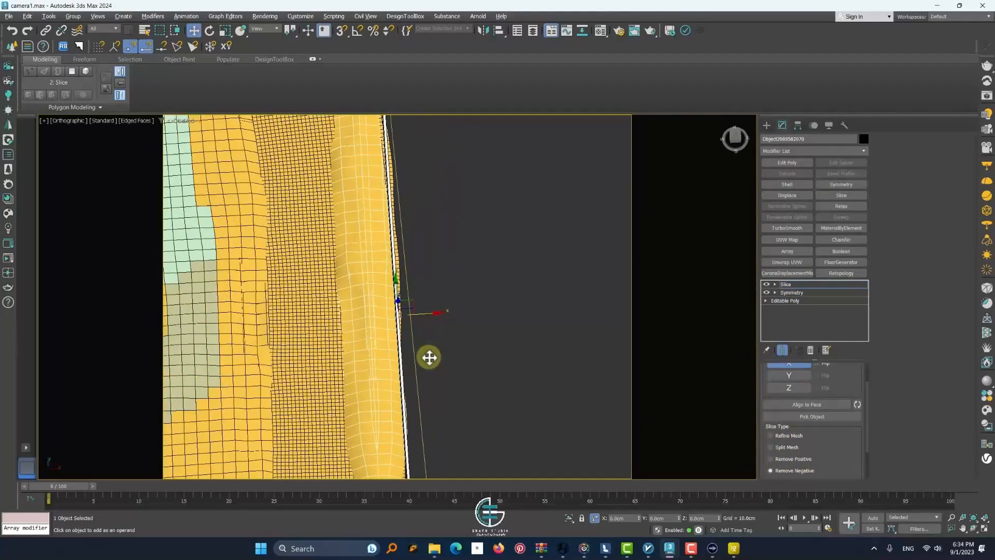
drag(425, 314, 464, 317)
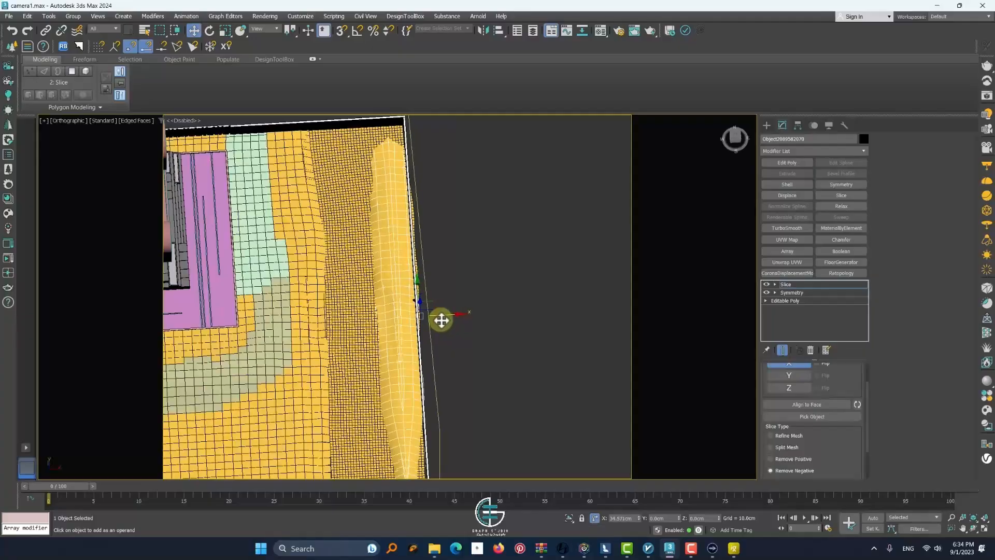
alt+middle_drag(441, 319, 602, 308)
key(1)
Examine whether the house-side soil bank is separate from the surrounding ground by selecting its element and the ground beside it
click(381, 294)
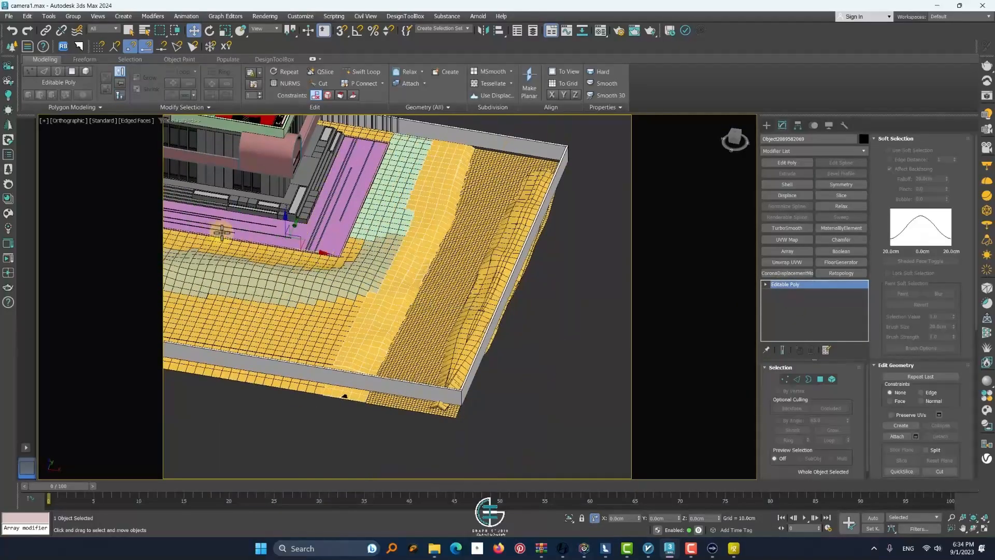
click(832, 379)
click(424, 282)
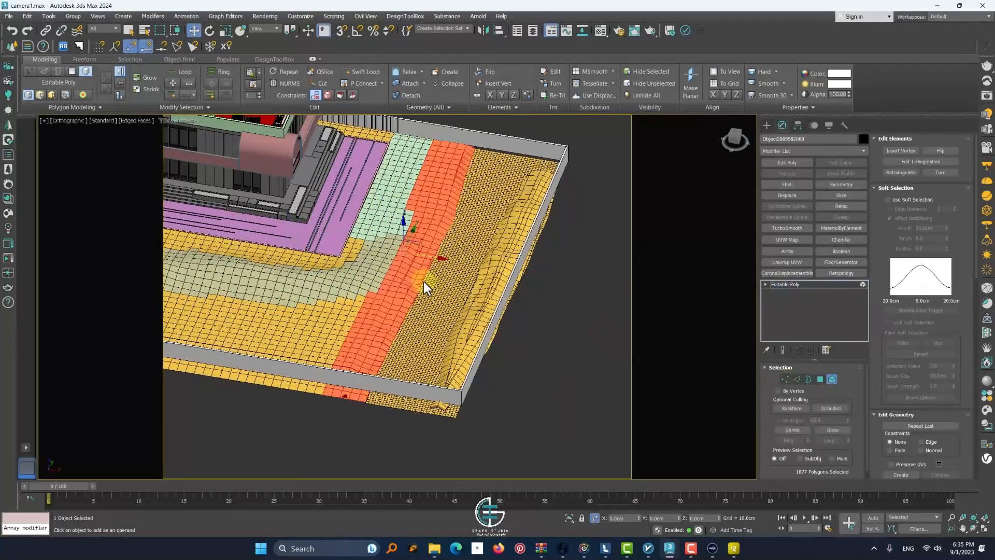
click(832, 379)
click(408, 271)
right_click(405, 267)
click(423, 240)
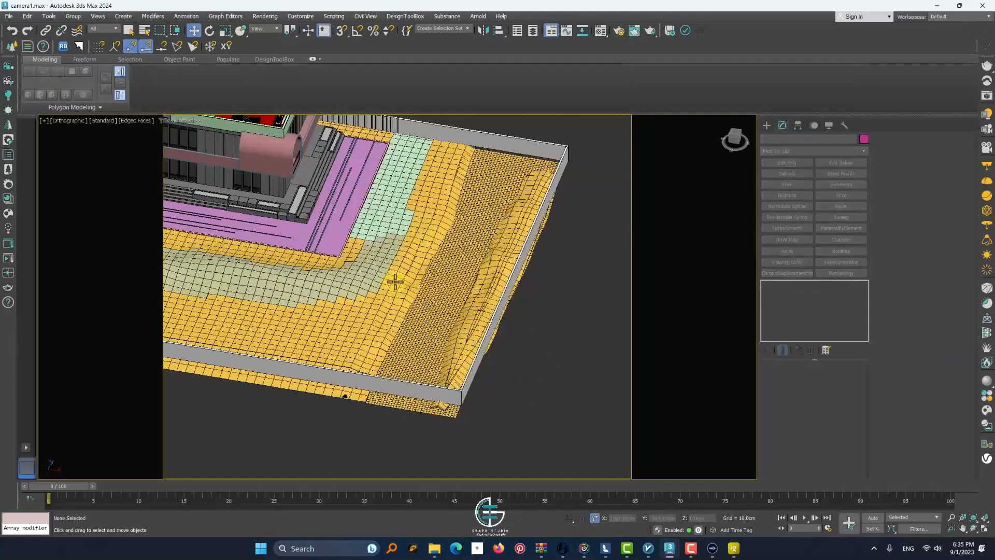
click(395, 281)
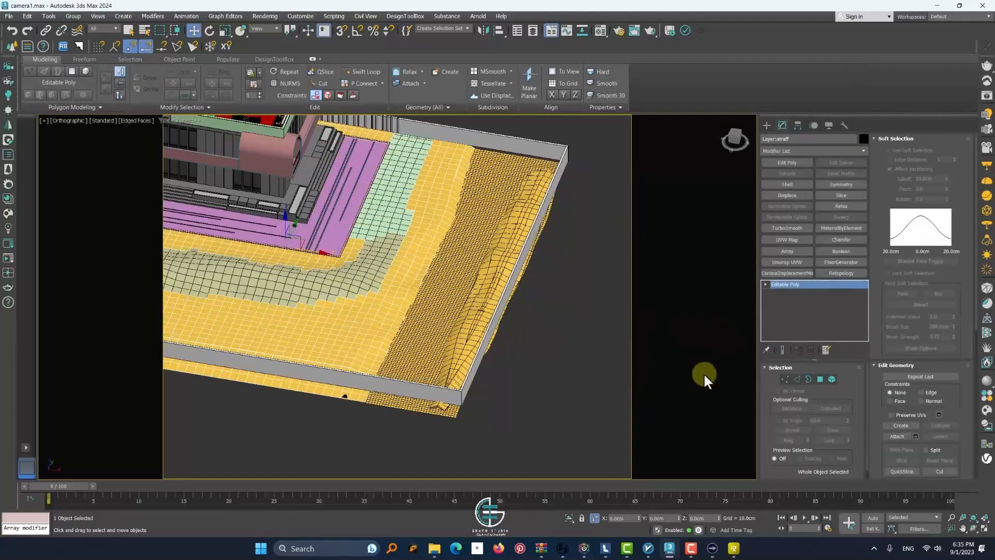
Select the soil banks on both sides of the channel and assign them a new material with a light green CCF3C8 diffuse color
click(573, 520)
click(573, 521)
click(532, 340)
click(414, 264)
ctrl+click(481, 277)
drag(460, 281, 553, 295)
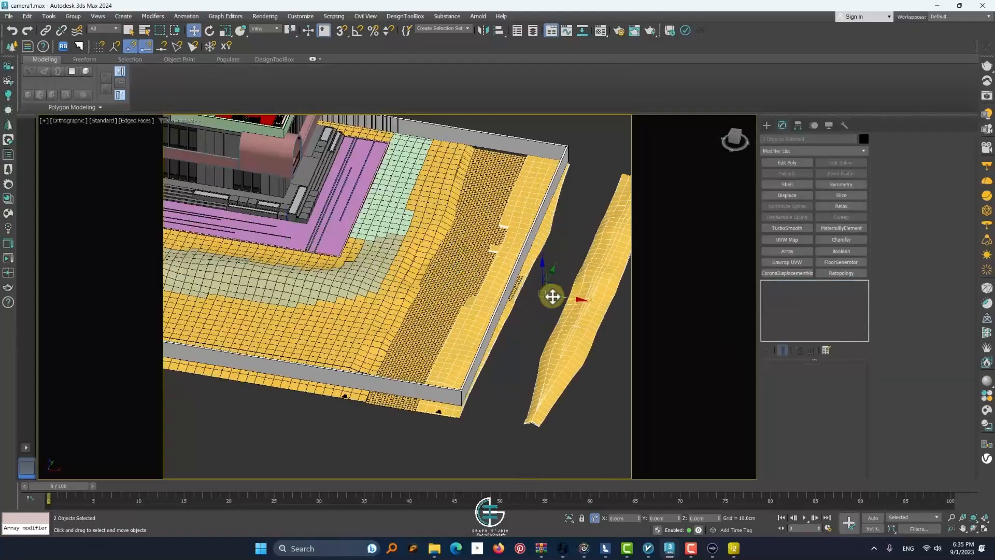
key(ctrl+z)
key(m)
click(670, 233)
key(Return)
click(680, 317)
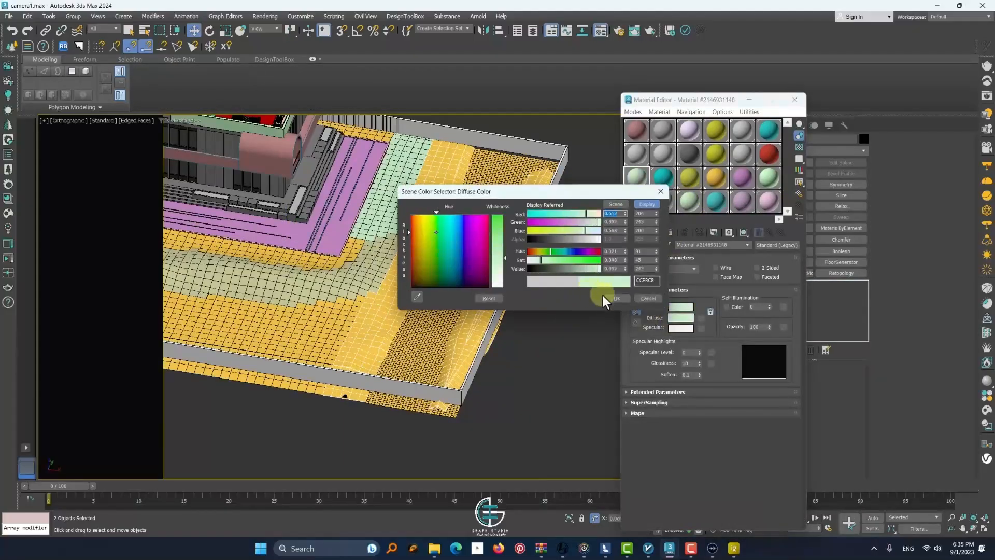
click(603, 296)
click(655, 234)
Close the material editor and inspect the channel bed between the banks, both in isolation and within the scene
click(470, 265)
drag(305, 247, 472, 278)
key(ctrl+z)
alt+middle_drag(463, 277, 474, 284)
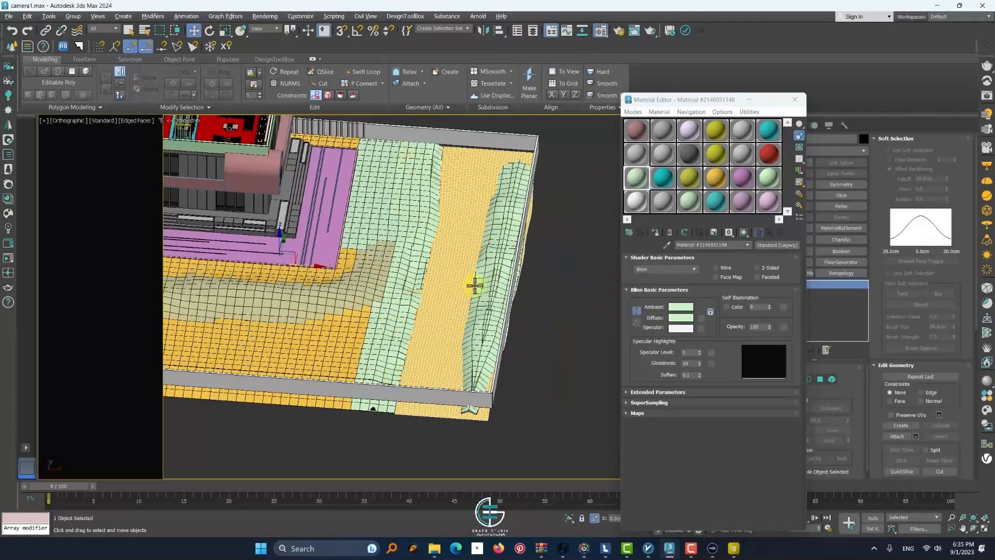
key(alt+q)
click(795, 100)
click(567, 519)
scroll(453, 320, up, 4)
alt+middle_drag(474, 341, 477, 290)
scroll(438, 222, down, 5)
Isolate the channel bed and select its vertices along the wall side from the top view
click(820, 379)
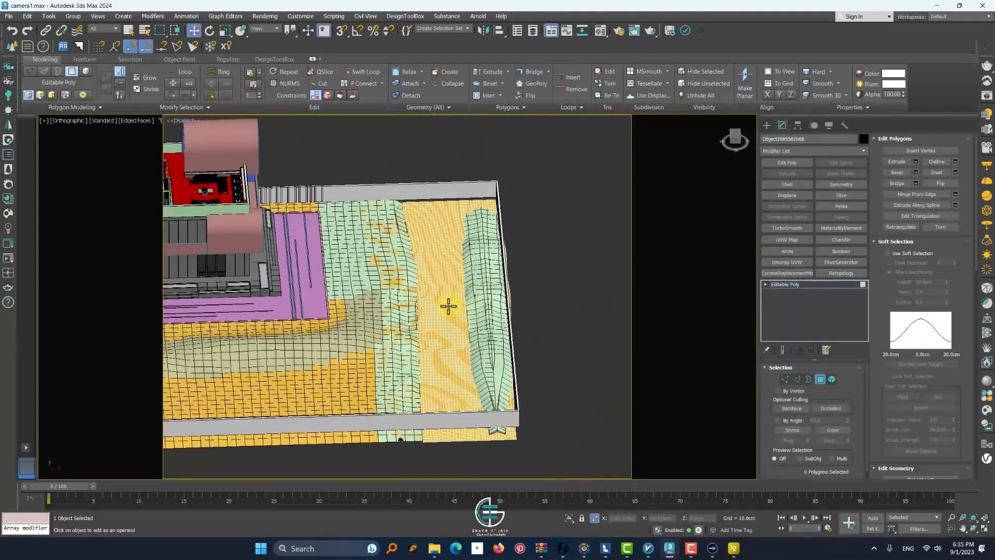
key(ctrl+a)
key(alt+q)
click(784, 379)
middle_drag(532, 437, 502, 385)
drag(515, 428, 417, 128)
key(t)
scroll(401, 157, down, 5)
drag(449, 302, 403, 144)
scroll(409, 223, up, 3)
Restore the full scene and pull the channel bed's wall-side vertices inward from the perimeter wall
click(565, 518)
alt+middle_drag(394, 248, 436, 236)
alt+middle_drag(444, 300, 434, 306)
key(1)
click(464, 333)
Move the perimeter wall's corner vertices at the channel's end inward toward the soil bank's edge
click(435, 346)
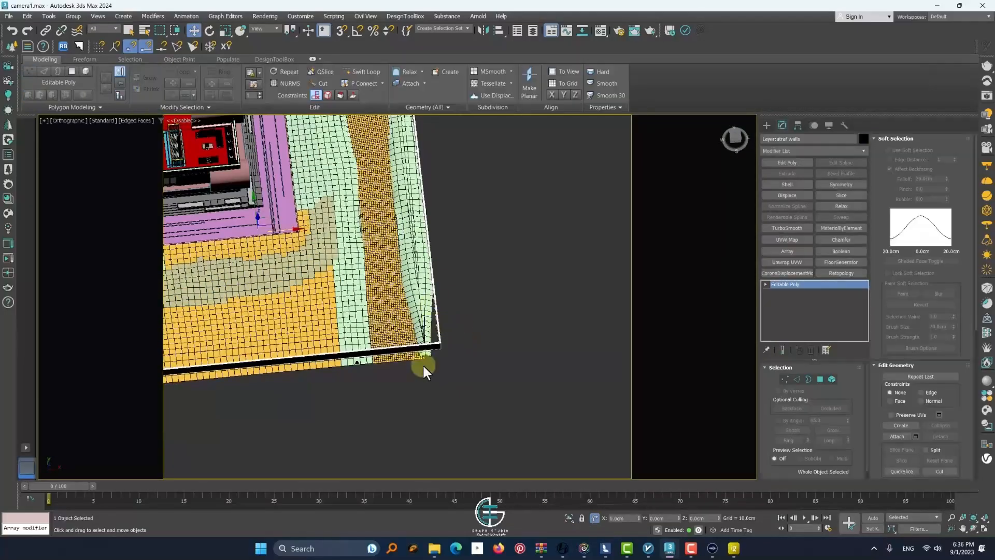
key(1)
drag(475, 379, 430, 340)
click(785, 379)
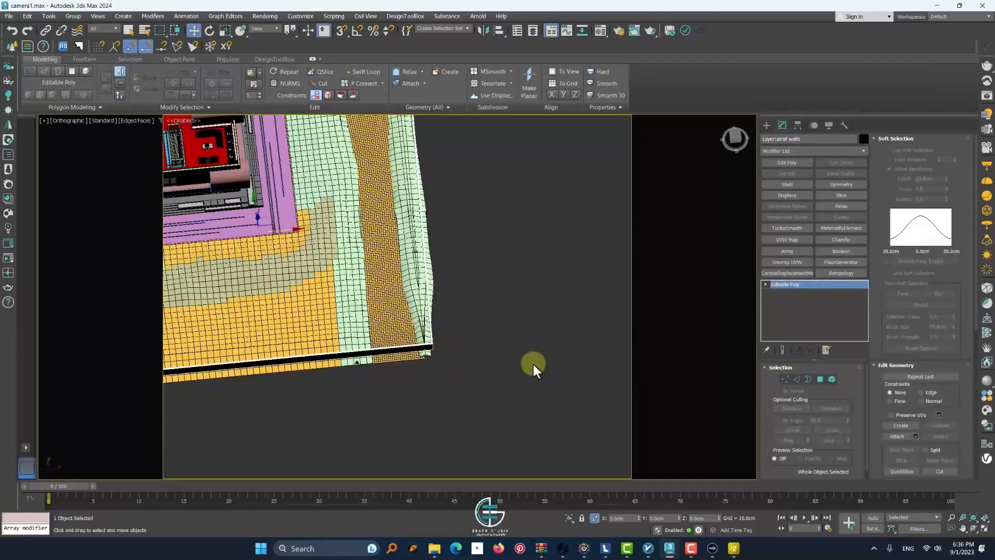
click(534, 368)
Select the channel bed and examine its edges along the banks and perimeter wall
click(407, 315)
scroll(334, 244, down, 4)
drag(336, 244, 357, 244)
key(ctrl+z)
scroll(357, 205, up, 4)
alt+middle_drag(357, 204, 238, 222)
scroll(329, 144, up, 7)
scroll(330, 145, down, 5)
scroll(383, 240, down, 4)
drag(383, 239, 401, 240)
scroll(401, 239, up, 5)
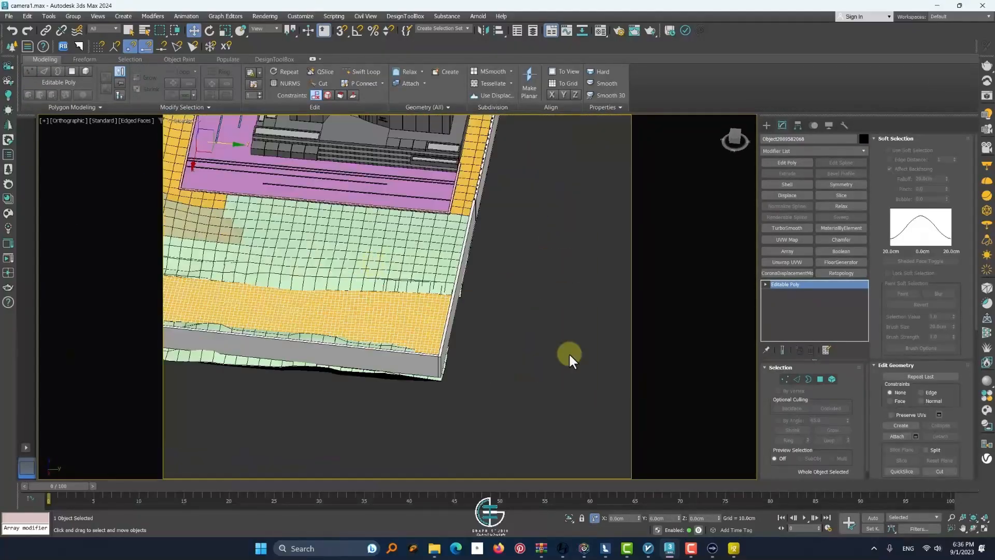
Assign a new standard material with the default grey color to the channel bed
key(m)
click(670, 232)
key(Return)
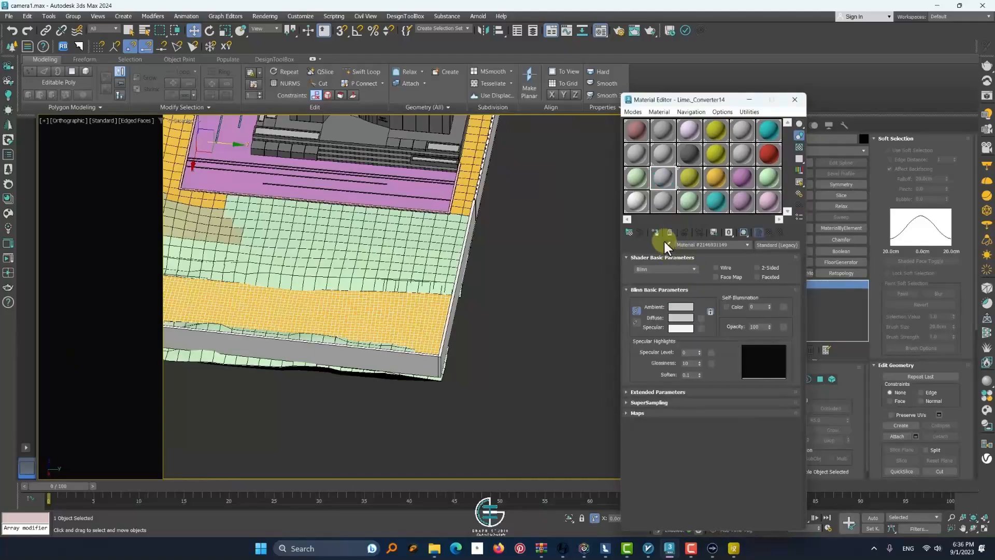
click(656, 233)
key(m)
scroll(490, 290, down, 4)
alt+middle_drag(433, 309, 479, 281)
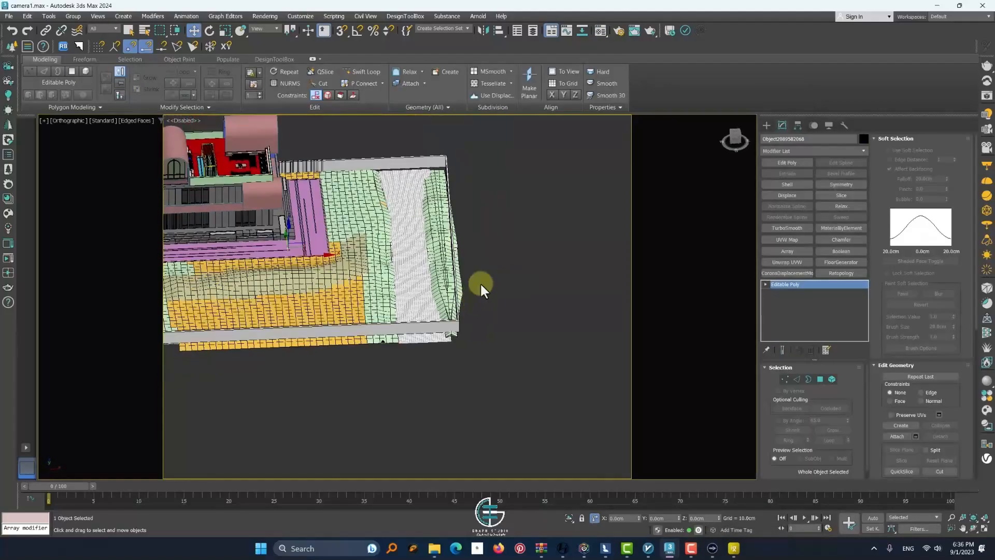
click(480, 282)
Select the perimeter wall's end vertices beside the fence and shift them to line up with the ground's edge
scroll(424, 173, up, 5)
click(426, 155)
scroll(425, 161, down, 5)
alt+middle_drag(426, 171, 423, 279)
scroll(423, 279, up, 6)
scroll(423, 279, down, 6)
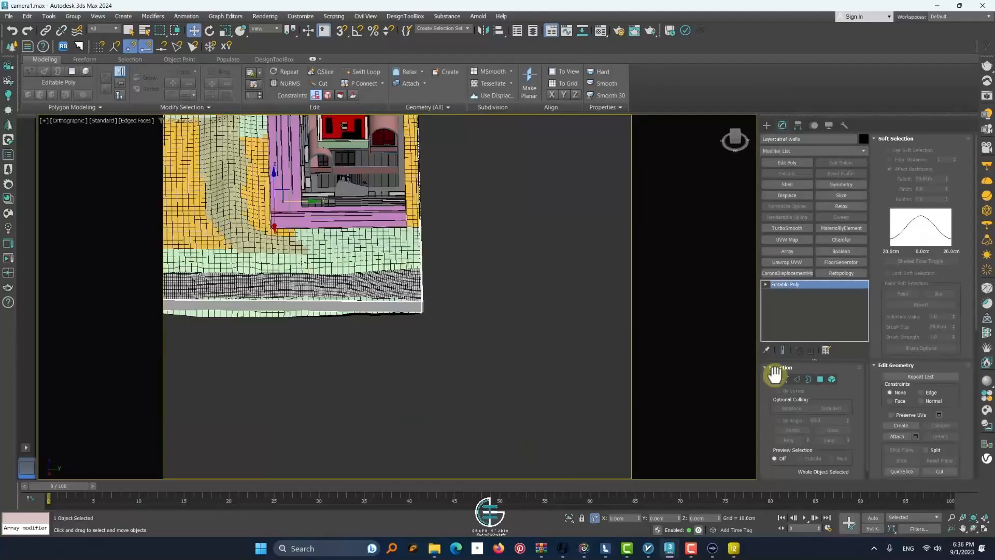
click(783, 379)
middle_drag(436, 213, 435, 296)
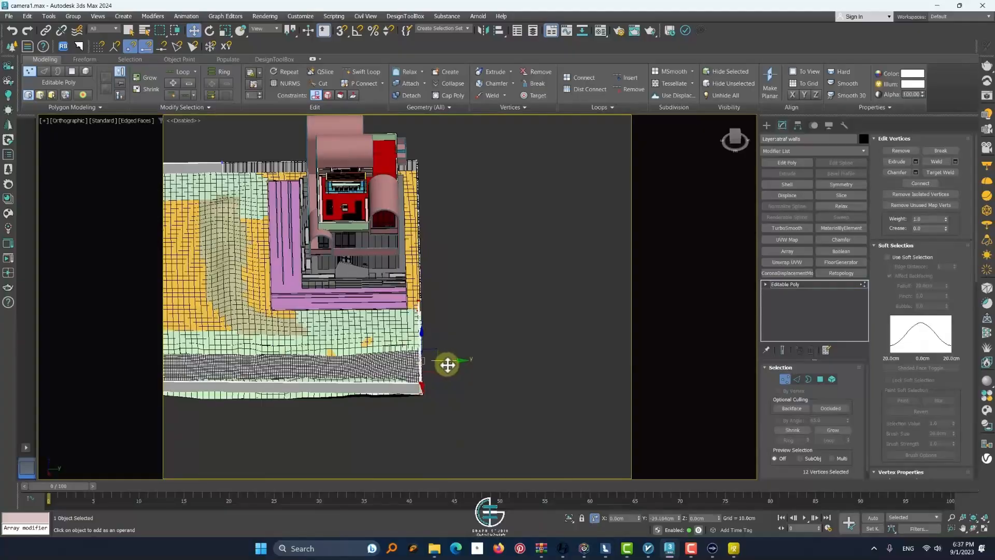
Move all vertices of the adjoining fence sideways to align it with the perimeter wall
key(1)
key(1)
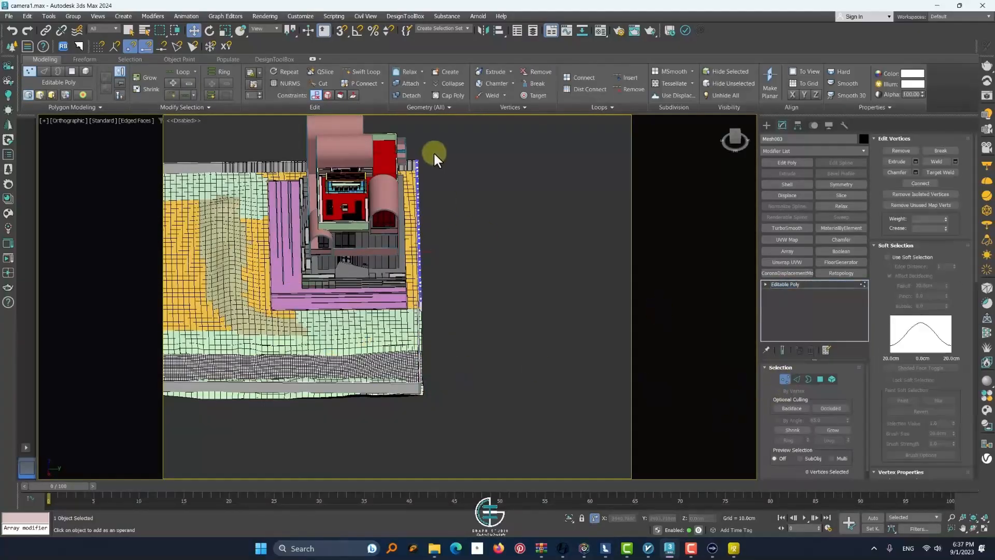
scroll(412, 265, up, 6)
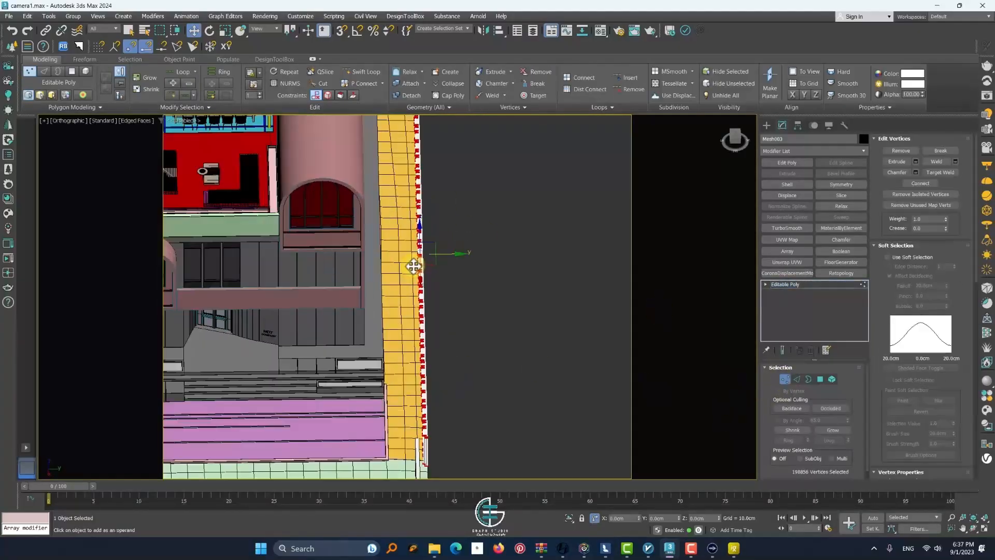
click(783, 379)
Detach the roof terrace's rear parapet element as a separate object and select it
alt+middle_drag(456, 259, 404, 300)
scroll(404, 299, down, 6)
scroll(464, 207, up, 8)
scroll(464, 207, down, 7)
middle_drag(363, 337, 564, 290)
middle_drag(394, 270, 269, 212)
alt+middle_drag(357, 150, 358, 231)
scroll(269, 116, up, 6)
click(395, 195)
scroll(395, 195, down, 5)
alt+middle_drag(559, 249, 526, 305)
key(5)
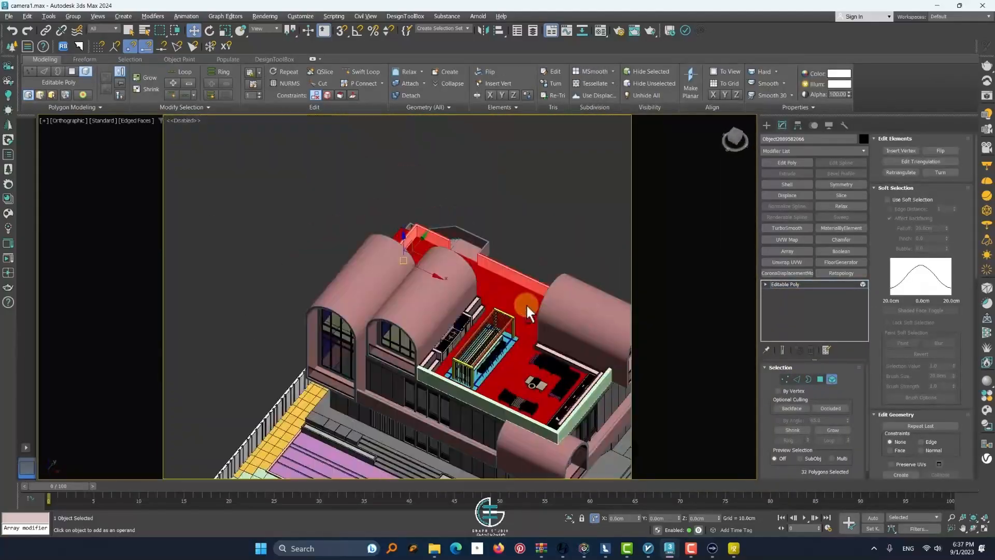
key(alt+d)
click(530, 278)
click(832, 379)
click(501, 301)
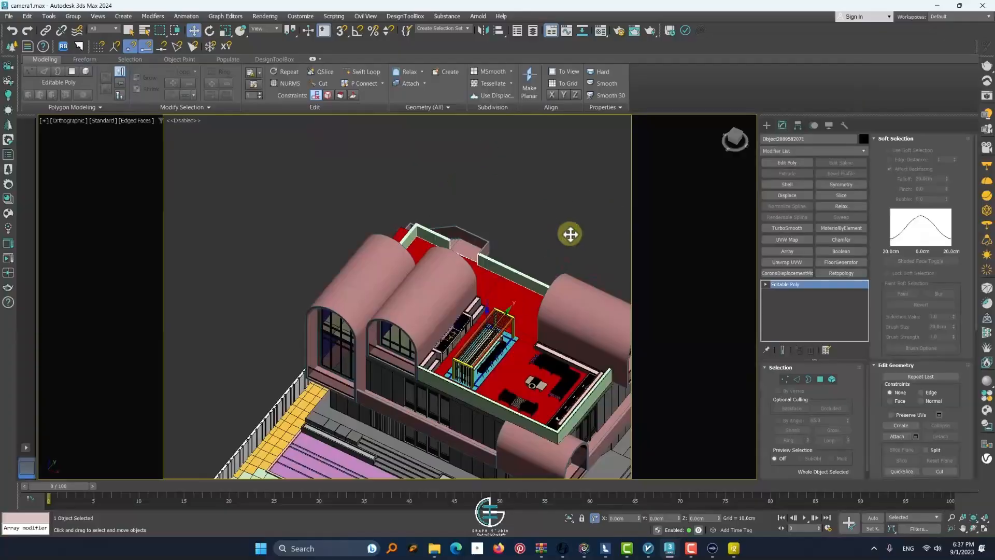
Change the channel bed material's diffuse color to blue
alt+middle_drag(571, 233, 492, 278)
middle_drag(491, 277, 424, 177)
key(m)
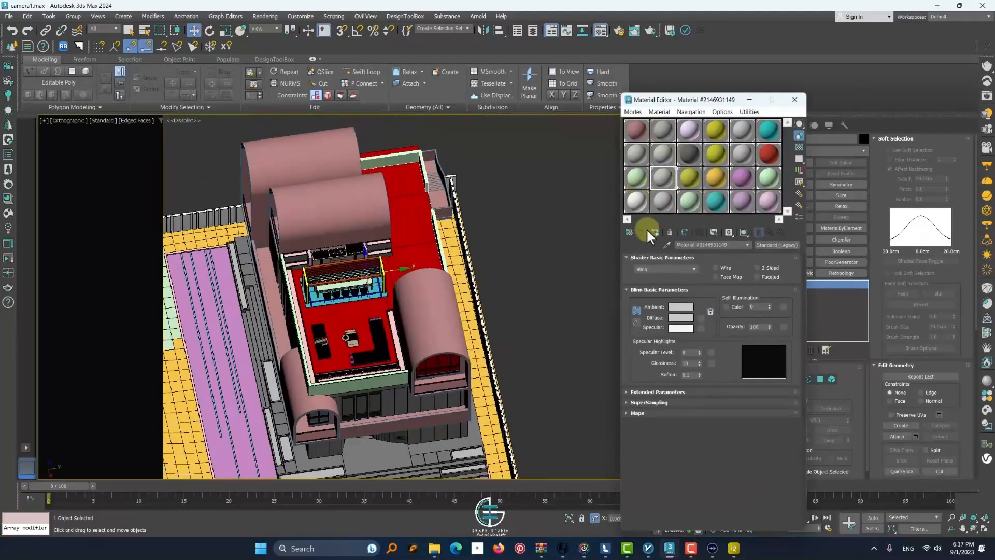
click(680, 317)
click(603, 297)
Reset the Lime_Converter15 material sample, set its diffuse color to magenta, and assign it to the detached parapet
click(690, 177)
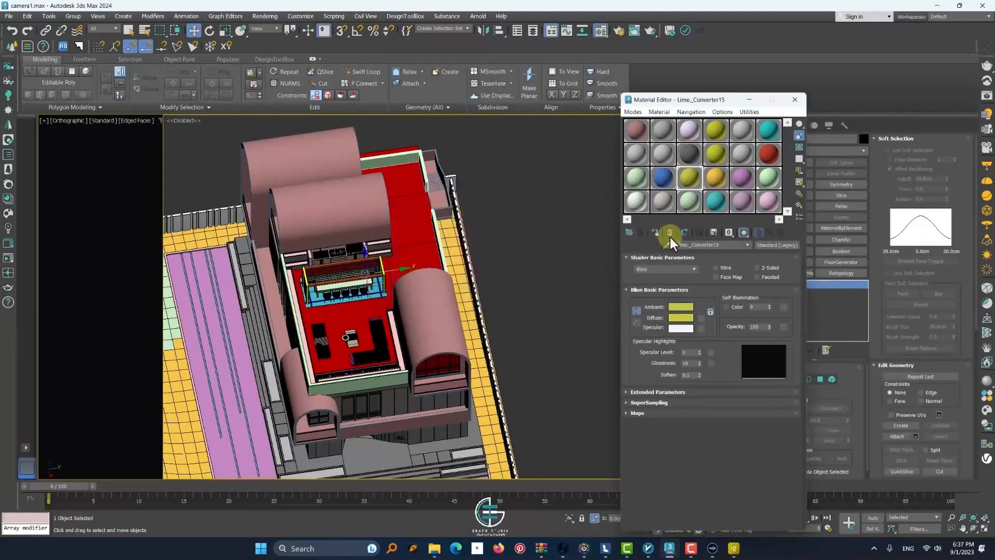
click(670, 233)
click(697, 347)
click(681, 317)
drag(581, 258, 595, 252)
click(622, 297)
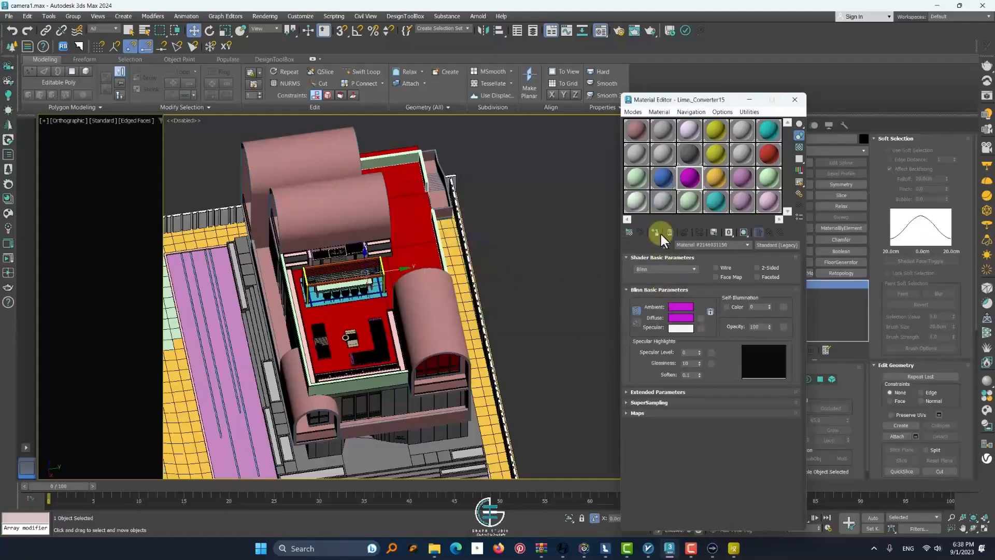
click(658, 231)
Examine the villa's vaulted roofs and facade and the overall site with the new materials
alt+middle_drag(449, 264, 294, 250)
scroll(295, 251, up, 8)
click(368, 335)
scroll(368, 335, down, 5)
alt+middle_drag(367, 336, 333, 340)
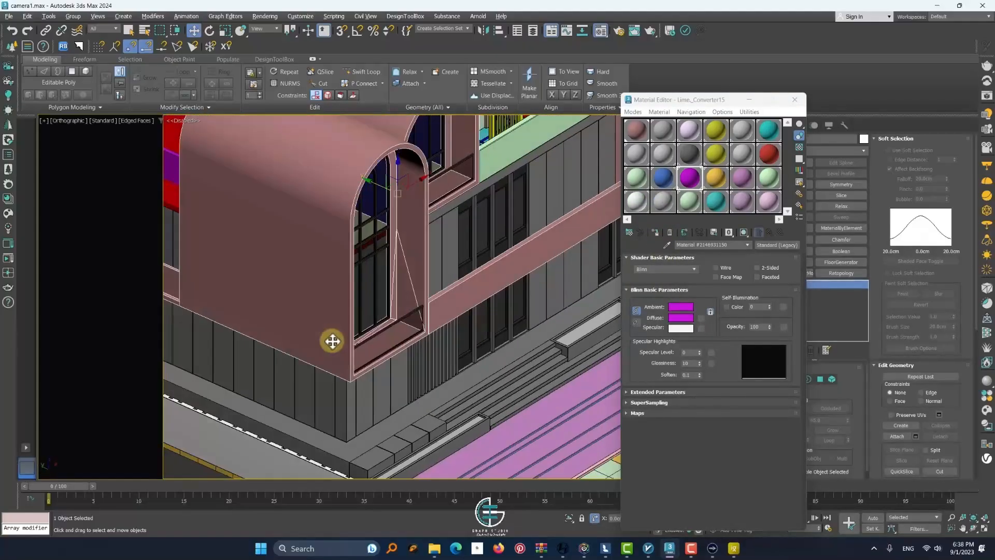
scroll(336, 321, down, 8)
click(207, 238)
alt+middle_drag(207, 238, 302, 277)
alt+middle_drag(366, 300, 440, 316)
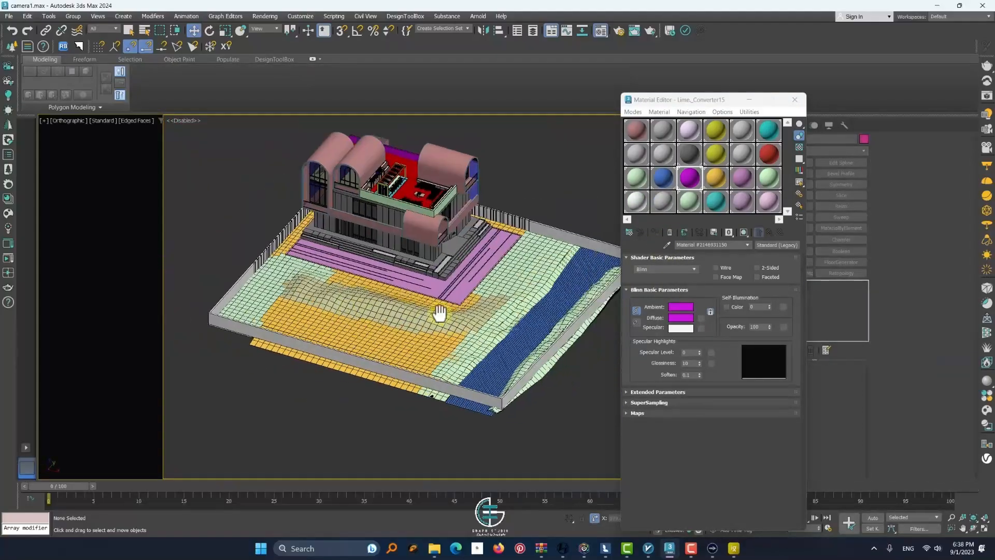
Select the green and orange ground surfaces one after another to check which areas each object covers
scroll(344, 249, up, 6)
alt+middle_drag(344, 249, 332, 228)
click(251, 228)
scroll(251, 229, down, 7)
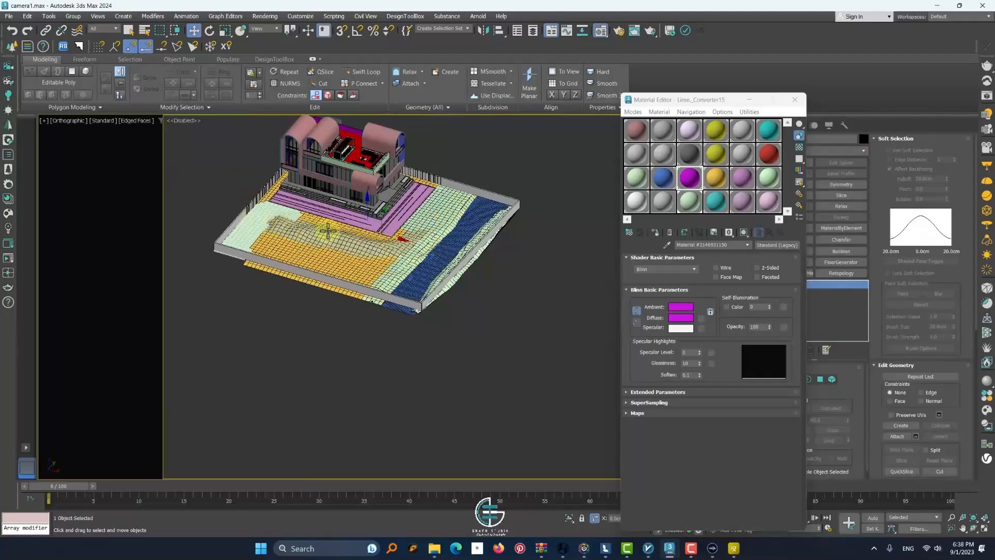
key(ctrl+z)
click(362, 262)
drag(450, 258, 261, 215)
key(ctrl+z)
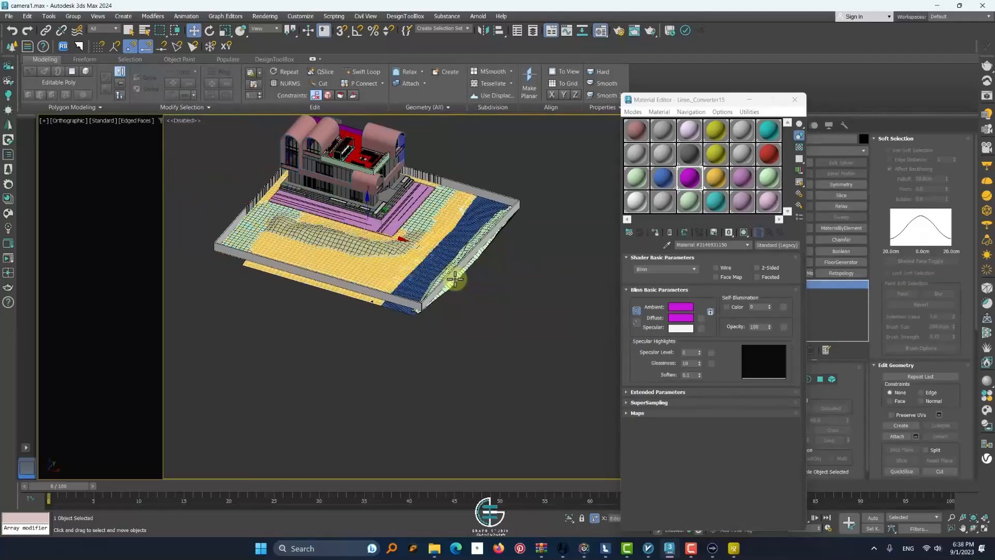
alt+middle_drag(455, 279, 471, 292)
click(471, 292)
Inspect the polygons around the small hole in the green bank strip outside the perimeter wall
scroll(382, 306, up, 5)
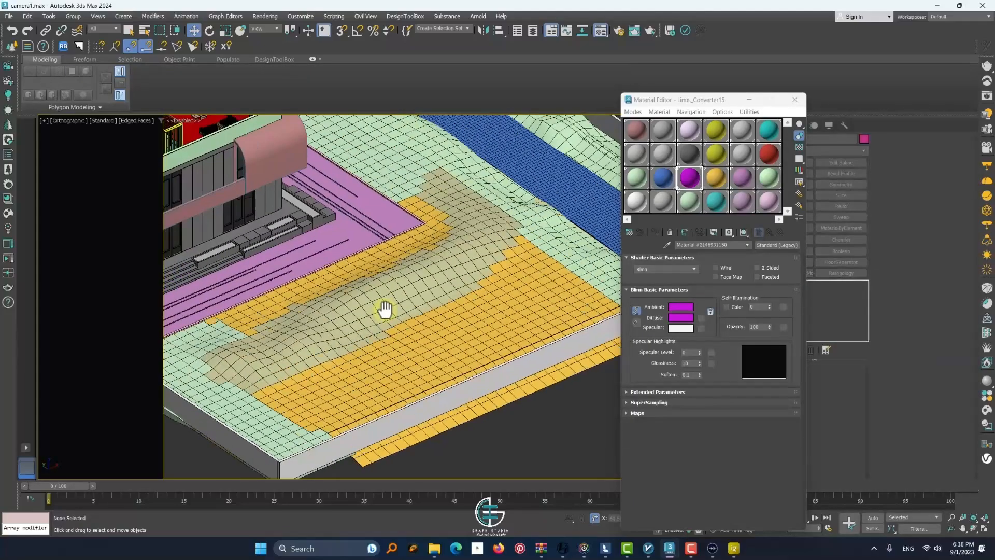
scroll(477, 370, down, 2)
scroll(482, 369, up, 6)
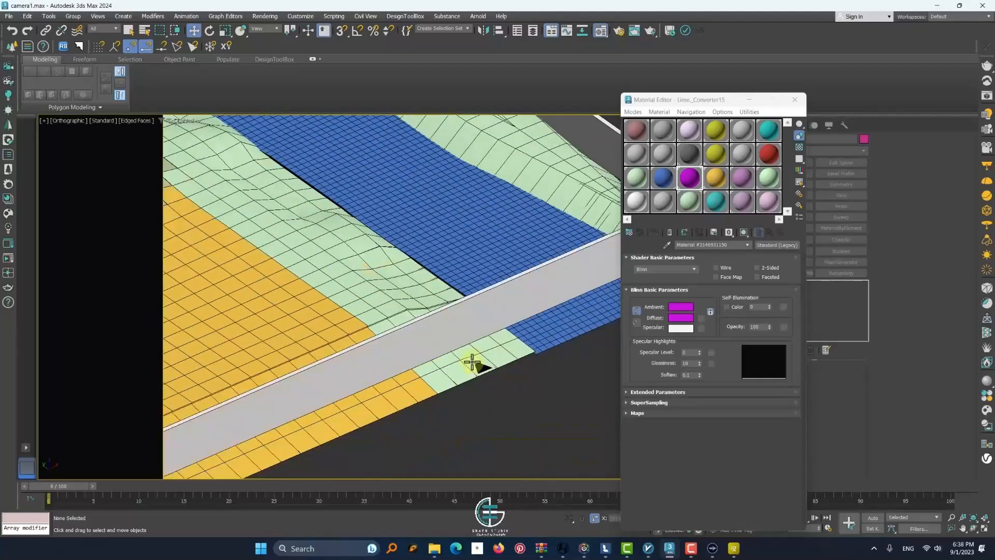
click(485, 369)
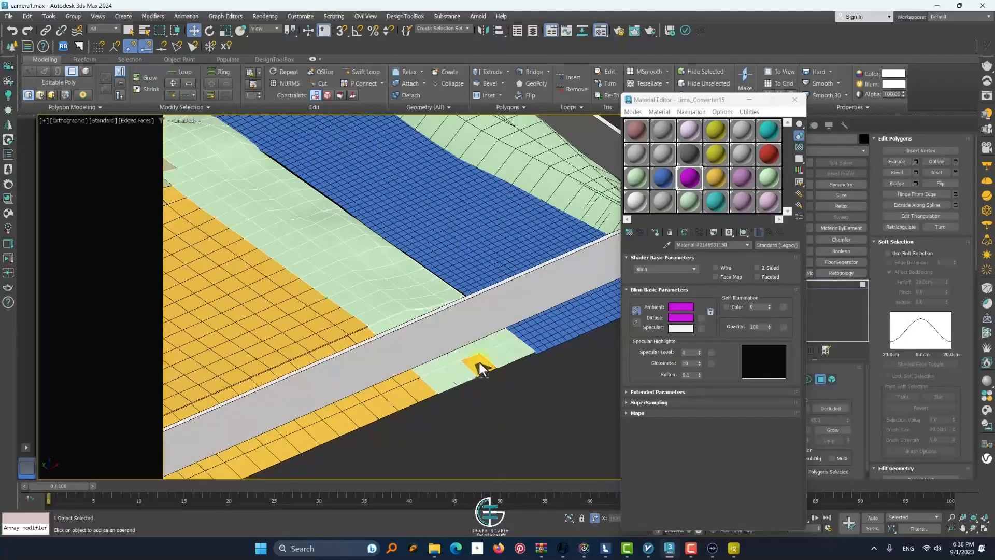
click(546, 385)
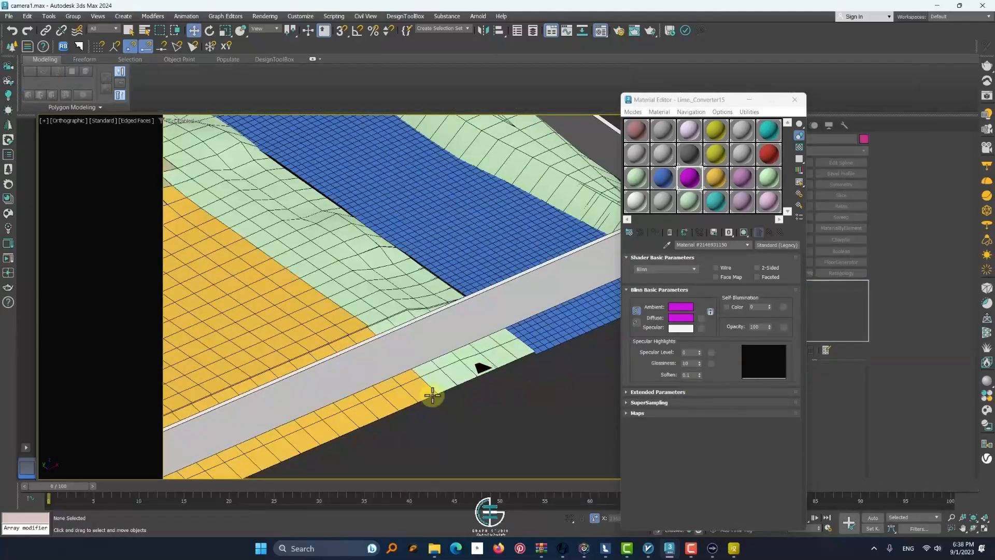
Isolate the orange ground surface to examine its shape, and restore the full scene
key(ctrl+a)
click(820, 381)
scroll(295, 278, down, 5)
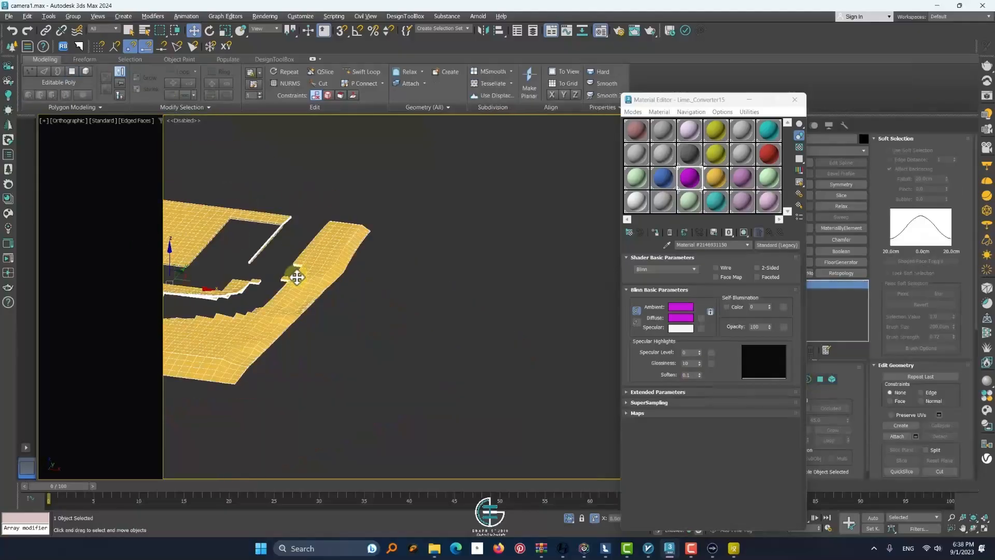
scroll(295, 278, up, 3)
alt+middle_drag(358, 257, 407, 275)
key(m)
click(569, 517)
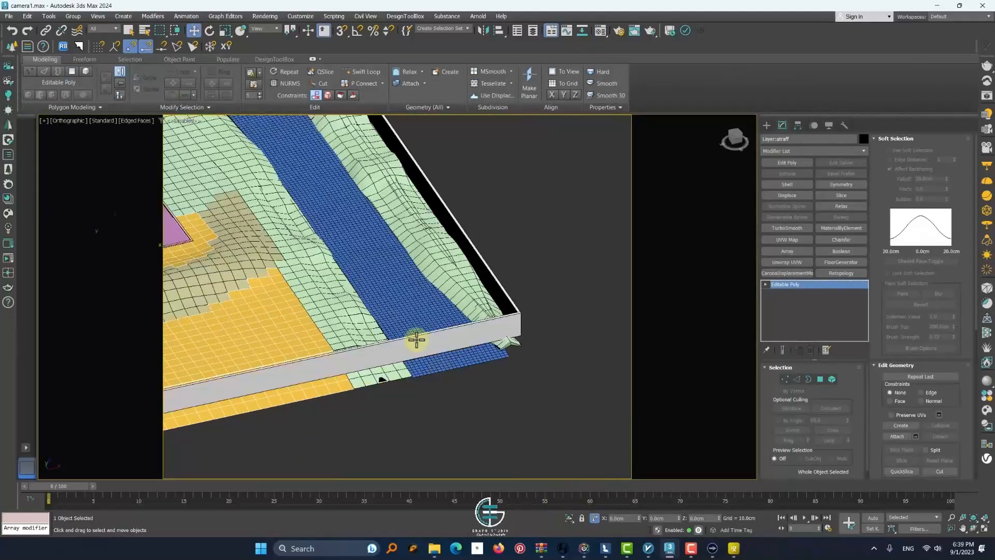
Move the perimeter wall's vertices along the orange ground side outward to the ground's edge
scroll(393, 379, down, 4)
alt+middle_drag(461, 378, 484, 356)
scroll(358, 224, up, 6)
scroll(357, 223, down, 5)
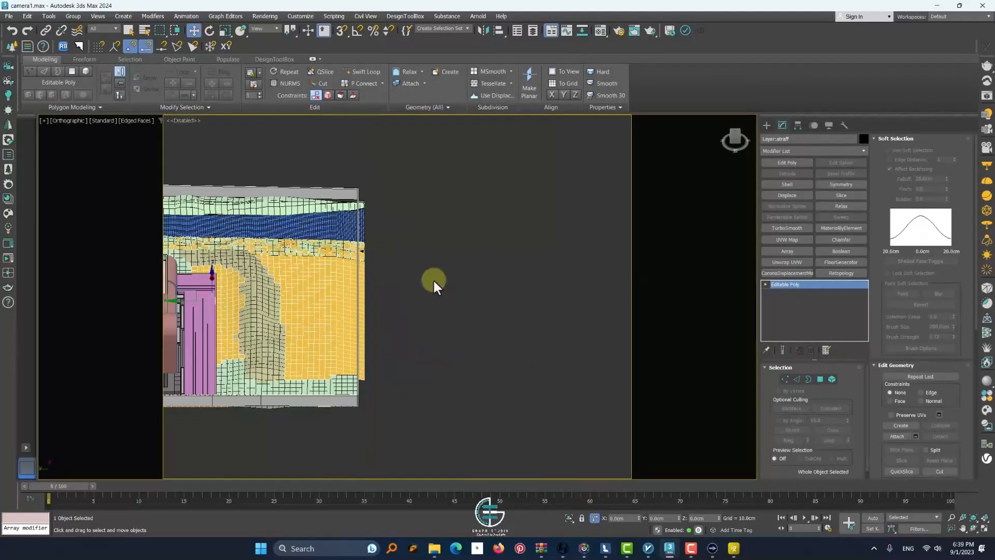
click(359, 264)
key(1)
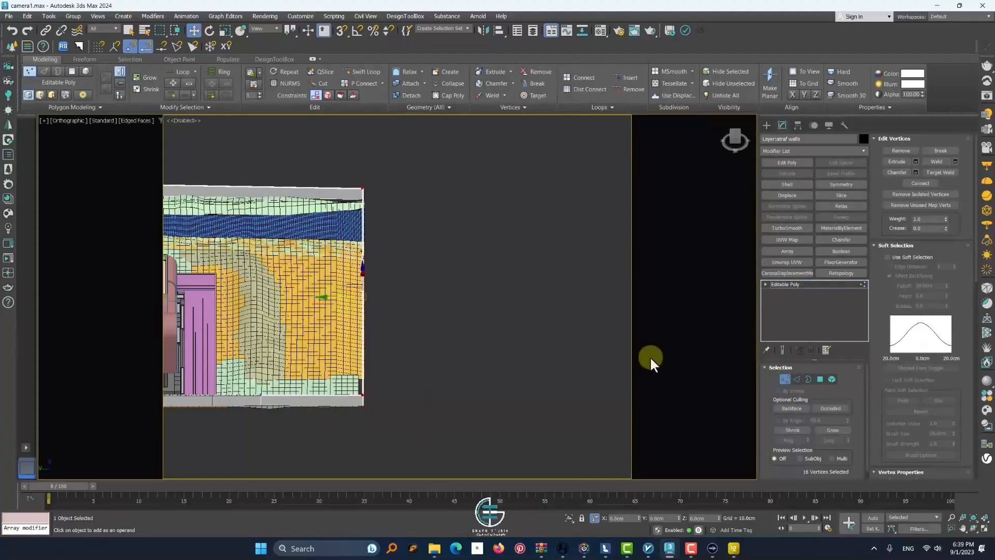
Adjust the perimeter wall's corner vertices beside the green ground patch and finish vertex editing
alt+middle_drag(650, 356, 524, 343)
middle_drag(524, 342, 541, 247)
drag(425, 366, 390, 336)
scroll(394, 347, up, 4)
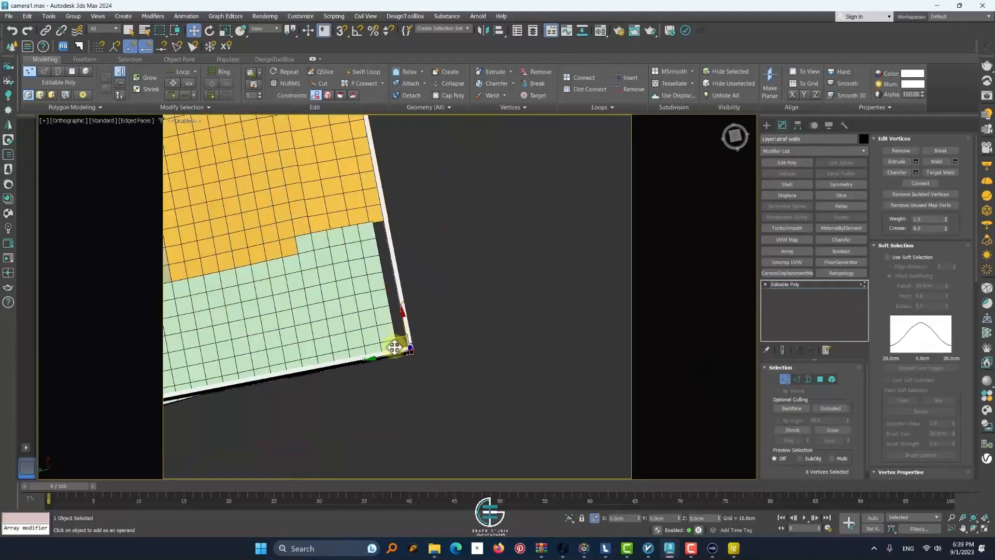
scroll(372, 359, down, 5)
click(786, 380)
alt+middle_drag(415, 342, 547, 380)
Switch to a perspective view and examine the channel, its banks and the perimeter wall
key(p)
alt+middle_drag(345, 313, 390, 284)
scroll(248, 195, down, 3)
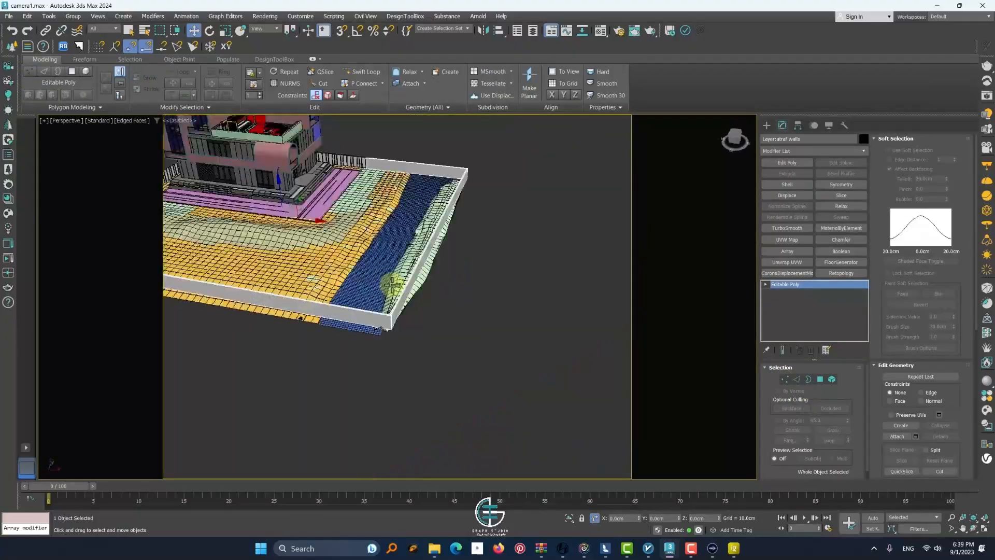
click(492, 278)
scroll(493, 278, down, 3)
scroll(426, 217, up, 5)
scroll(373, 311, up, 4)
scroll(373, 311, down, 3)
scroll(568, 291, up, 4)
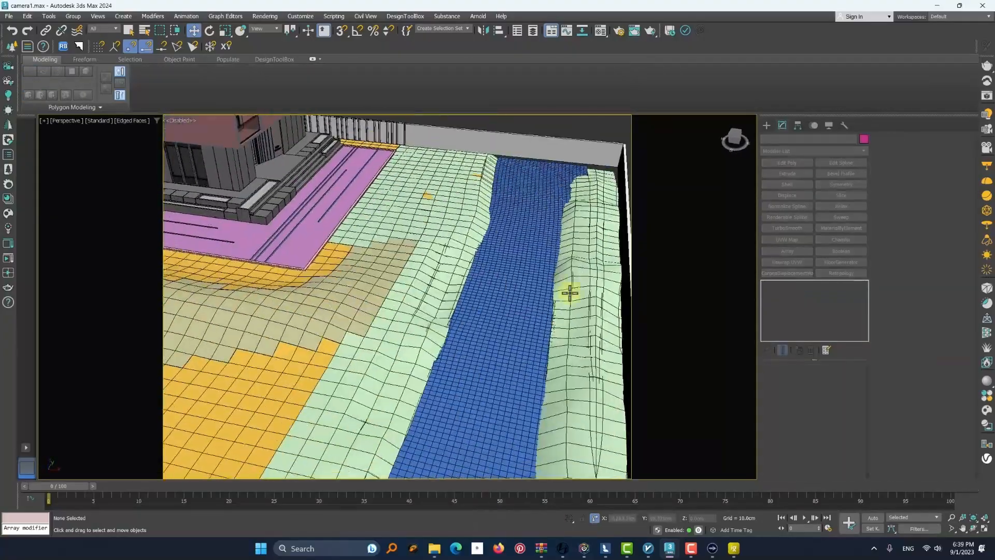
alt+middle_drag(569, 291, 497, 292)
scroll(333, 262, down, 5)
Attach the green ground patch beside the terrace to the tan soil mound
click(244, 211)
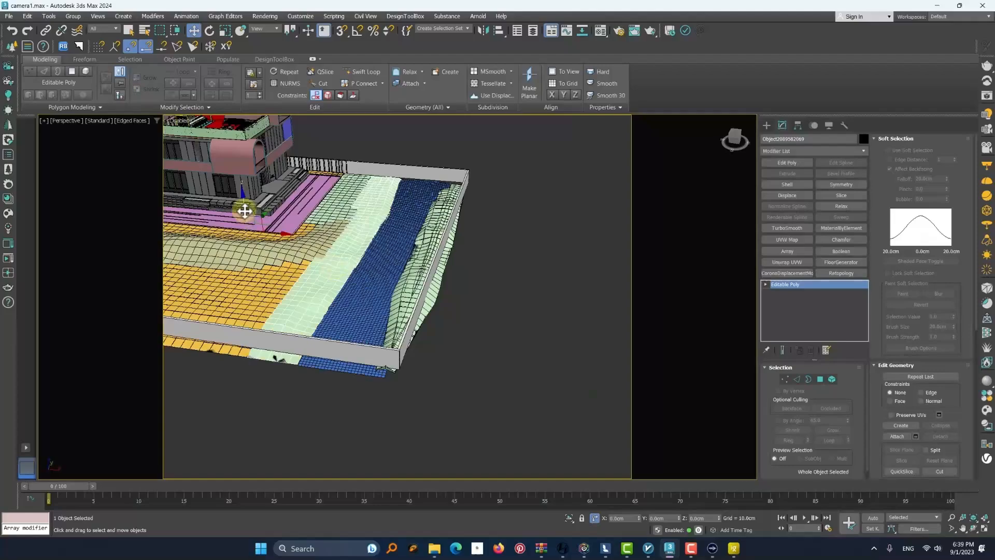
click(549, 266)
click(333, 181)
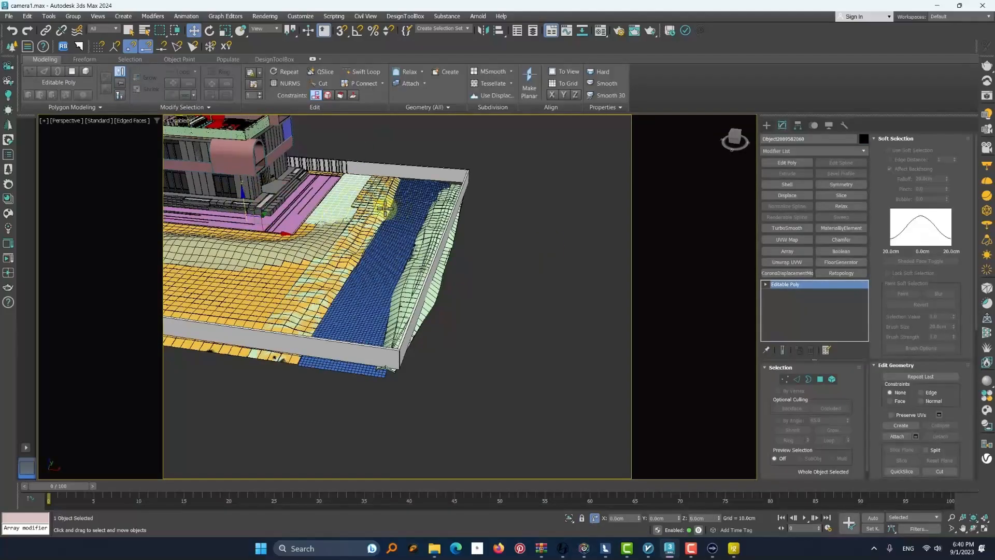
middle_drag(311, 202, 406, 279)
click(449, 278)
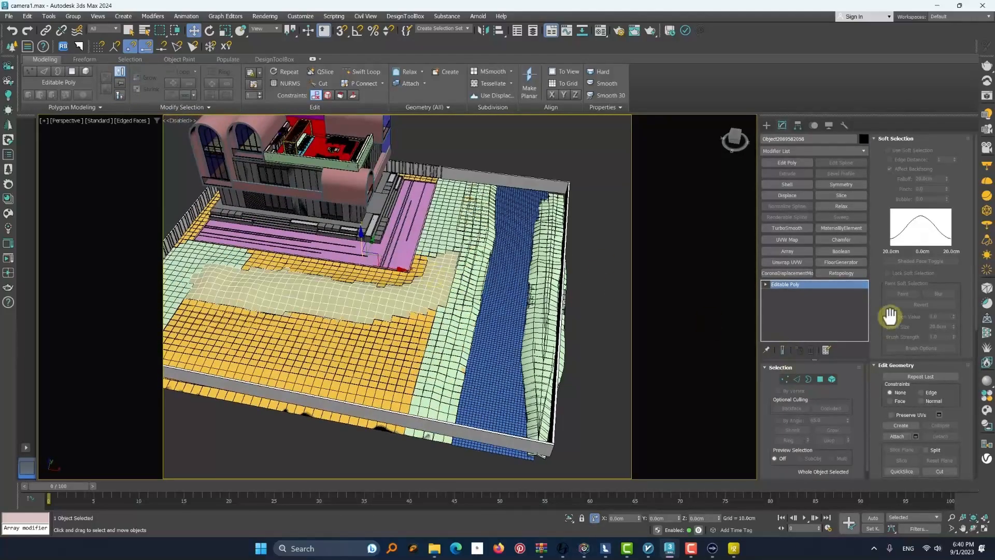
click(405, 207)
click(540, 260)
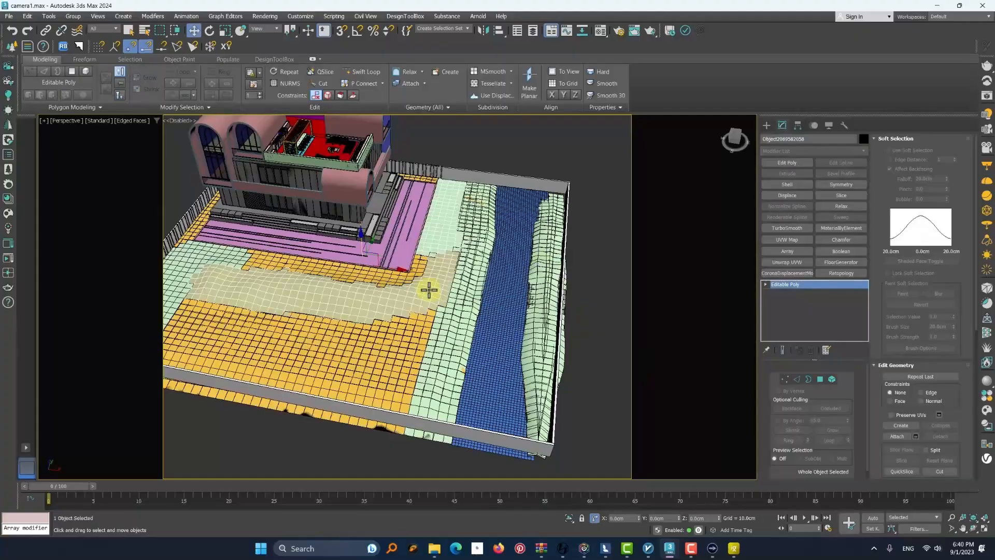
Reset the magenta material sample slot and pick the combined soil mound's Multi/Sub-Object material into it
key(m)
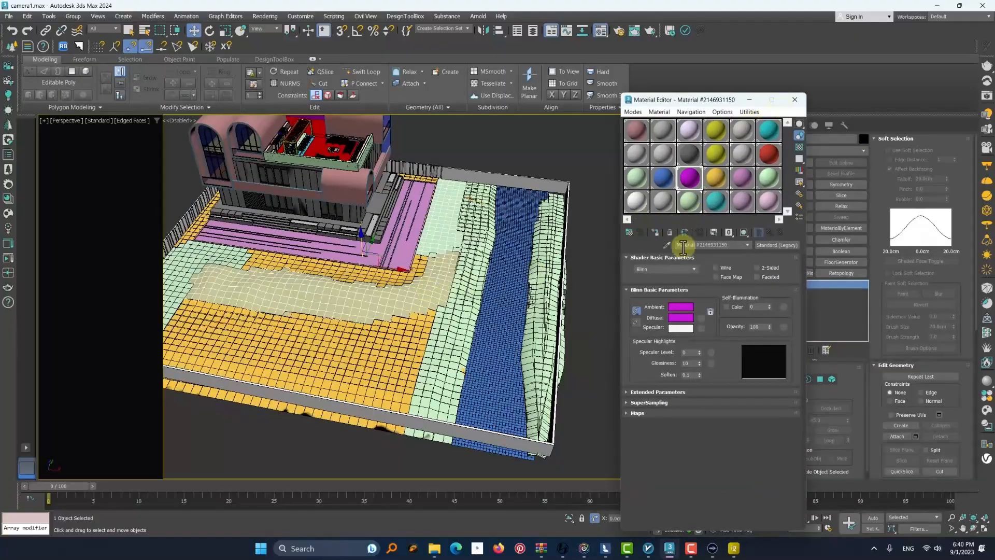
click(669, 233)
click(724, 364)
click(668, 246)
click(467, 302)
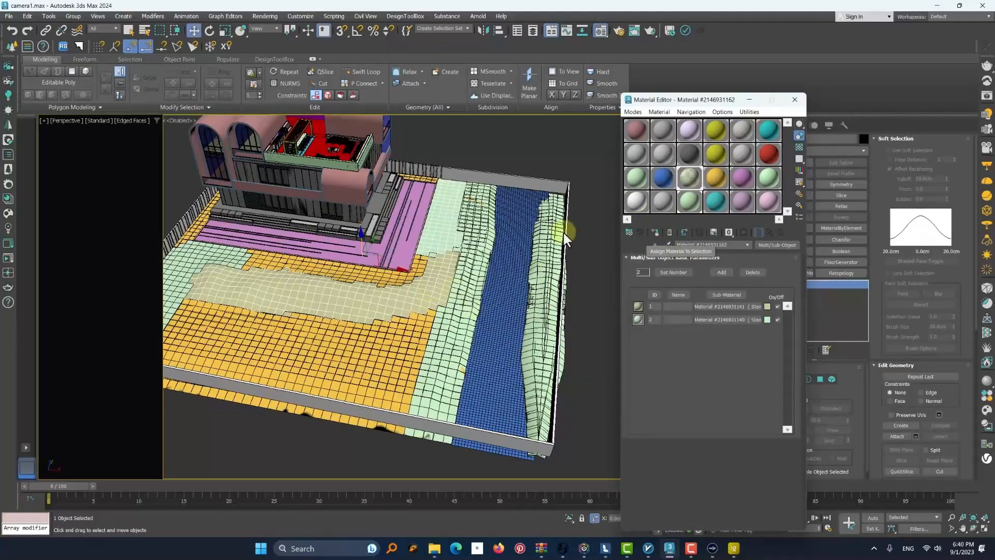
Replace the isolated mound's Multi/Sub-Object material with its tan standard material and restore the full scene
key(alt+q)
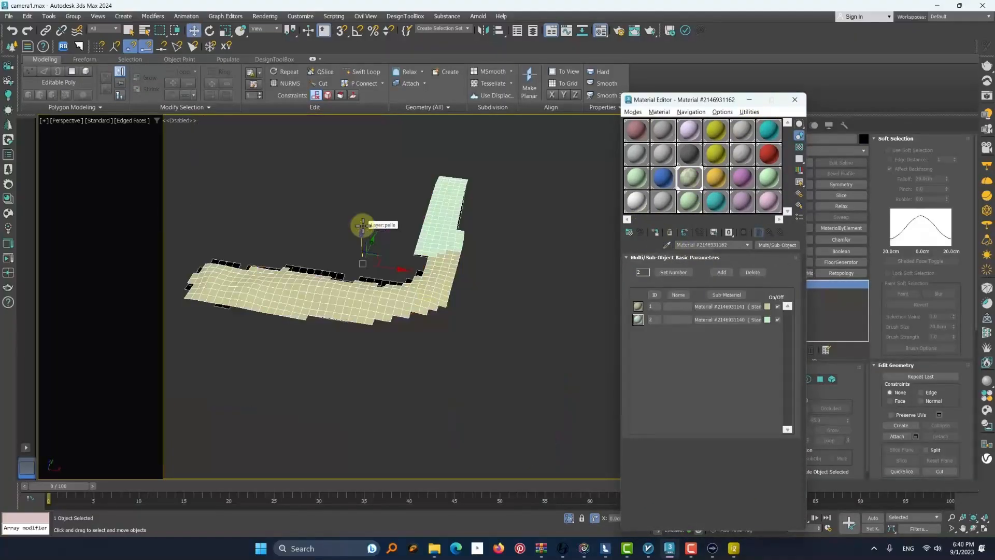
right_click(767, 243)
click(793, 274)
click(569, 518)
scroll(496, 358, down, 8)
click(537, 363)
Save the scene and export all objects as an FBX file into the FBX FINAL folder
scroll(493, 343, up, 8)
scroll(493, 343, down, 5)
drag(276, 199, 550, 441)
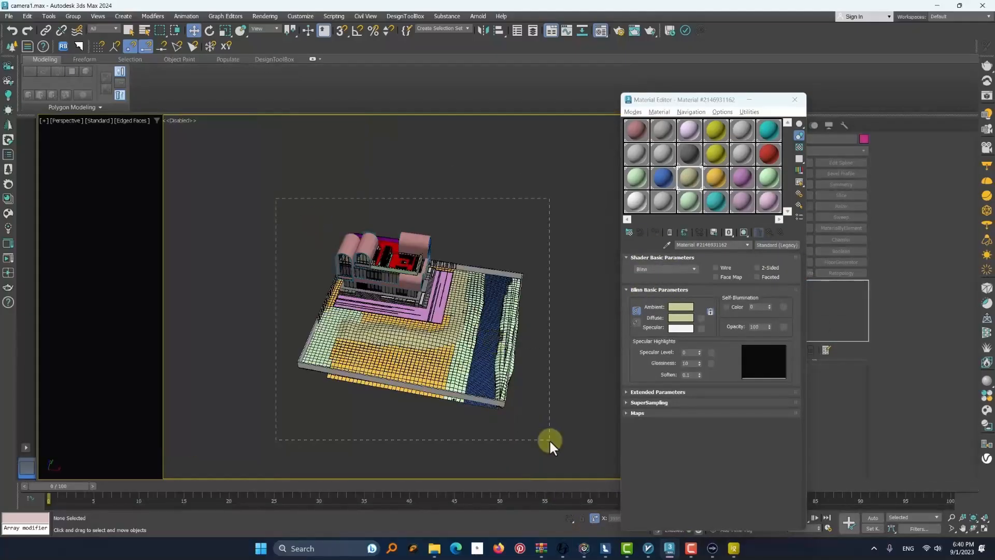
key(ctrl+a)
click(9, 16)
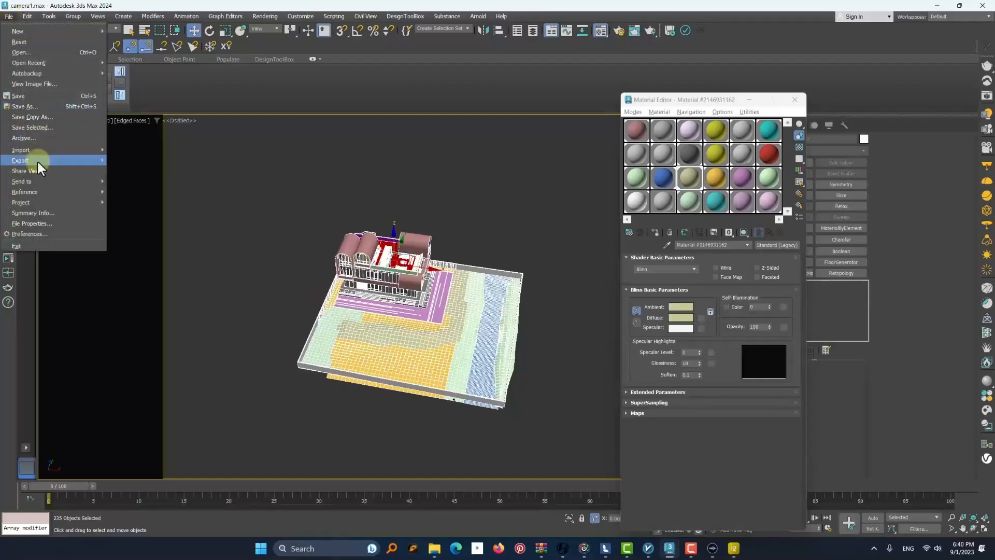
mouse_move(36, 160)
click(155, 167)
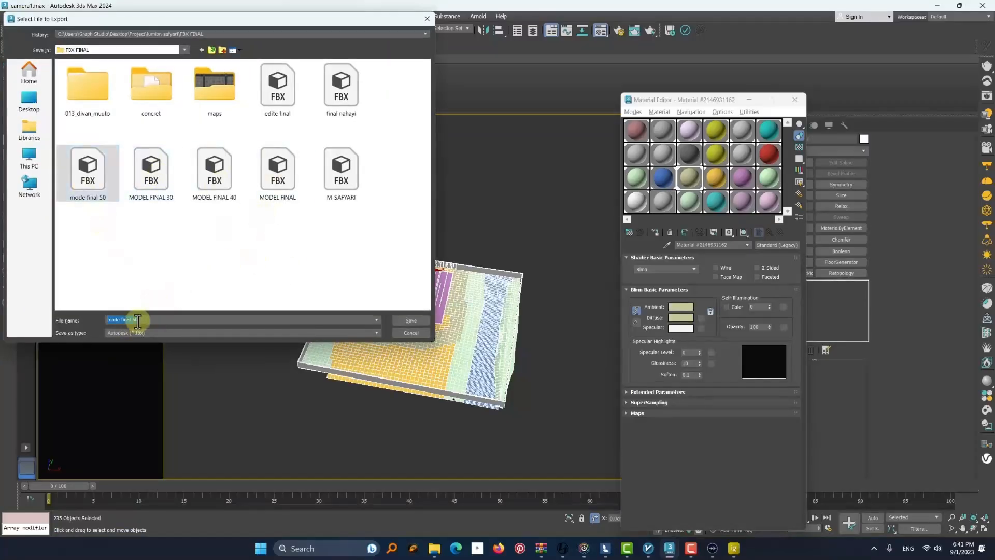
key(Return)
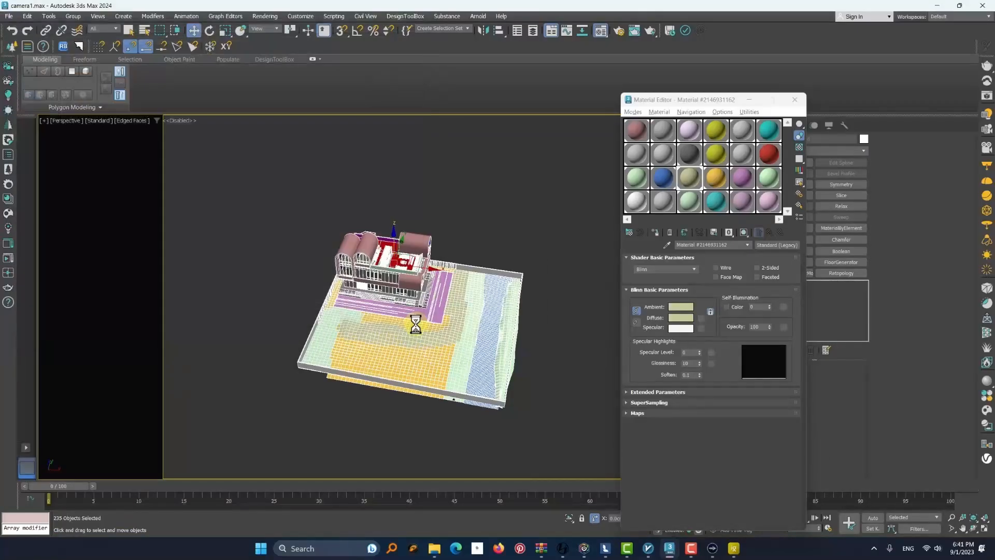
click(721, 440)
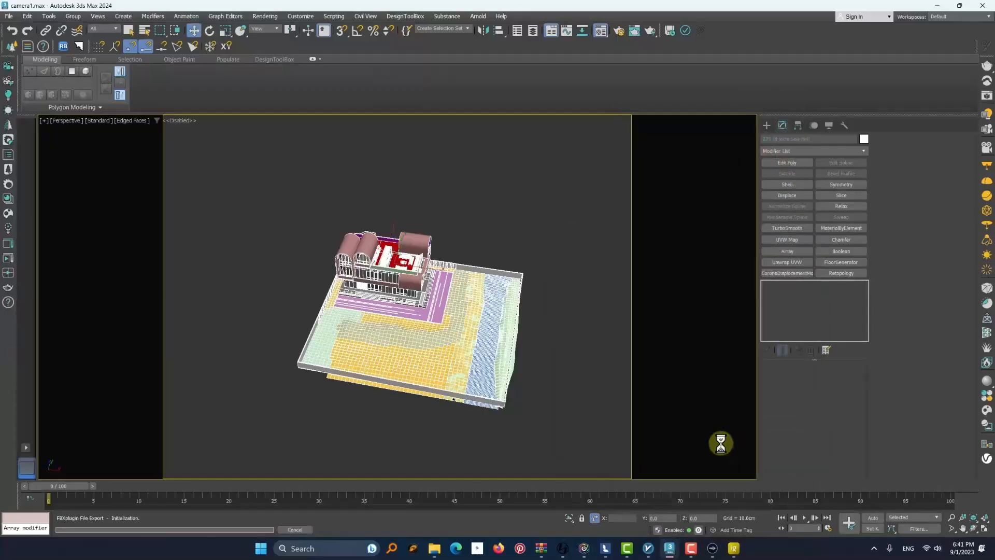